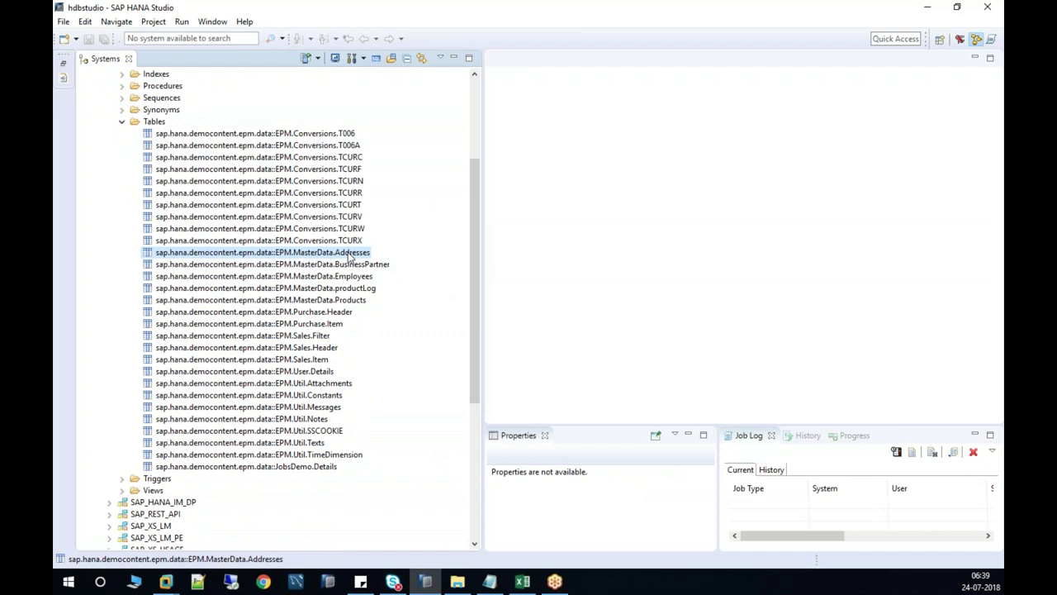
Preview the data of the EPM.MasterData.Addresses table, select its first row, and close the preview.
{"action": "left_click", "coordinate": [415, 345]}
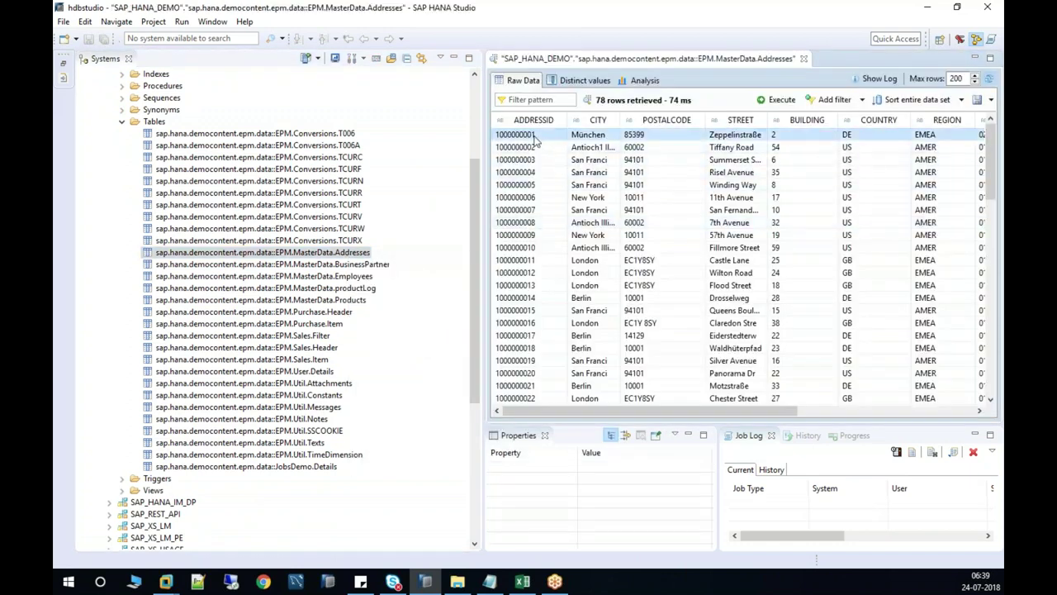
{"action": "left_click", "coordinate": [535, 138]}
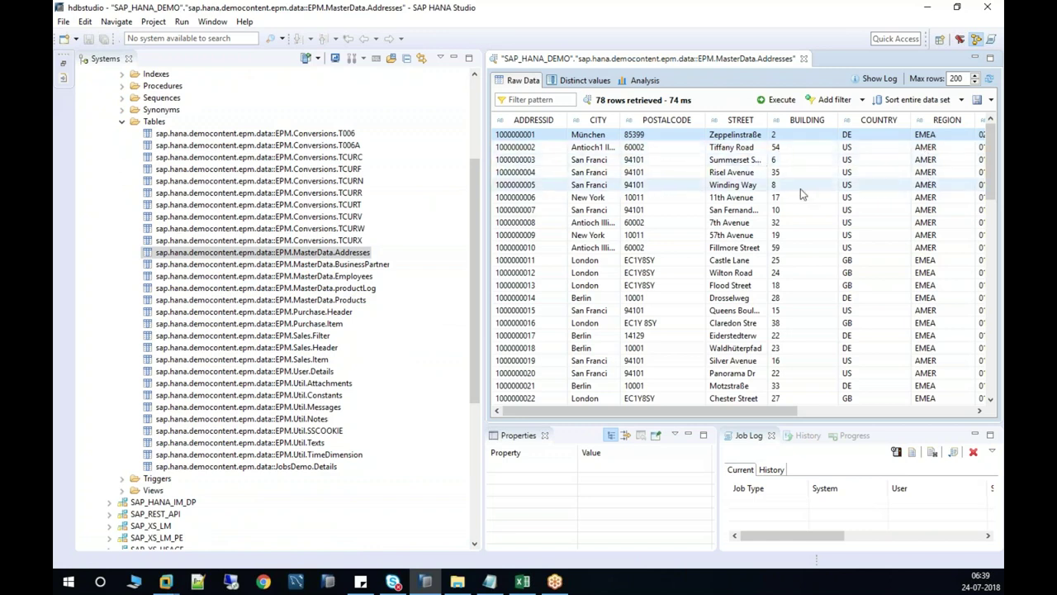
{"action": "left_click", "coordinate": [804, 58]}
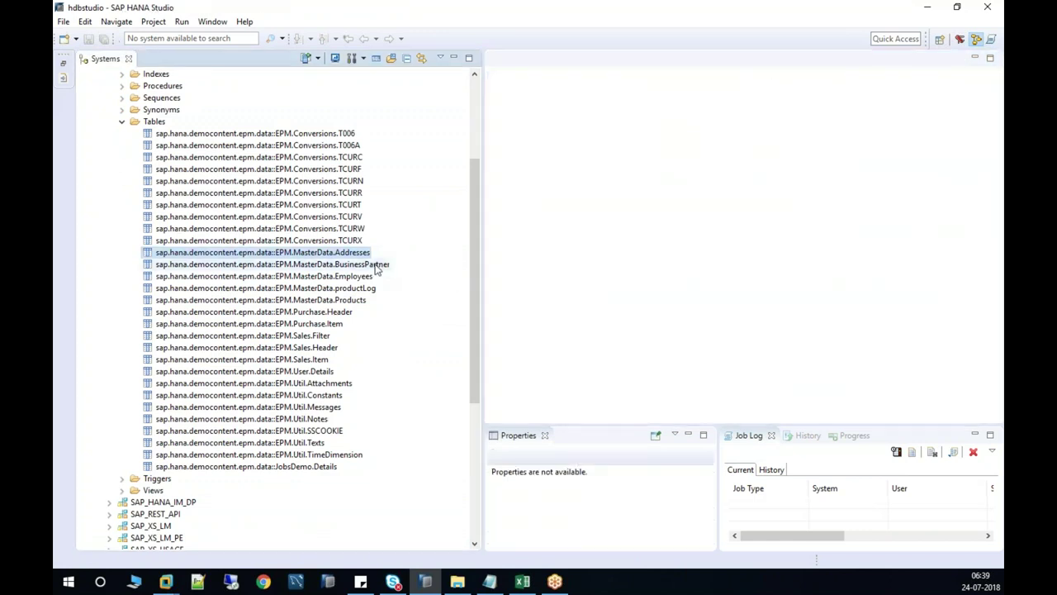
Preview the EPM.MasterData.BusinessPartner table, examine its partner, address ID and company name columns, and close the preview.
{"action": "left_click", "coordinate": [376, 264]}
{"action": "right_click", "coordinate": [376, 264]}
{"action": "left_click", "coordinate": [436, 355]}
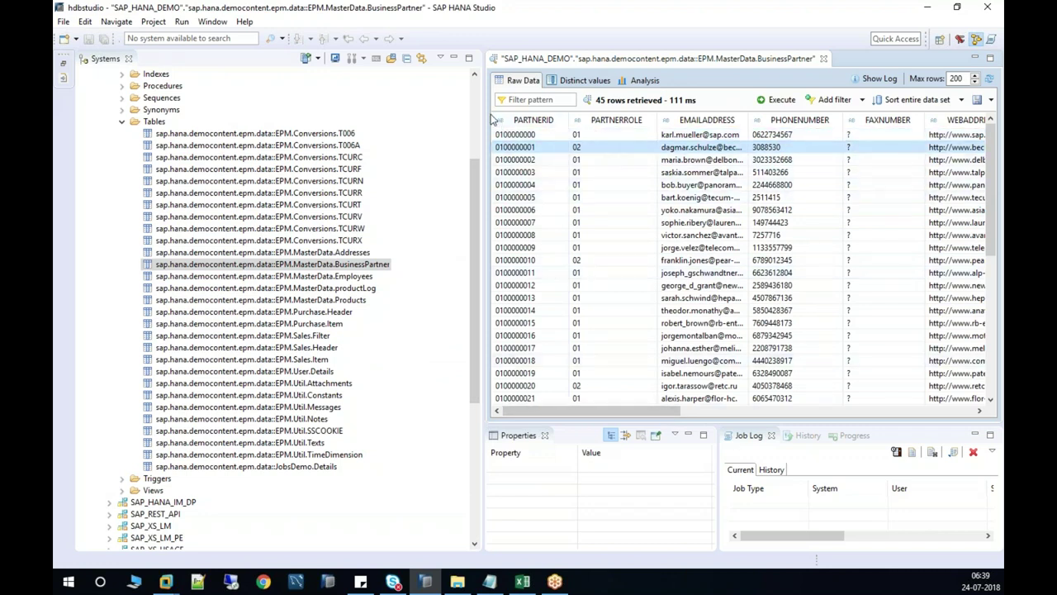
{"action": "left_click_drag", "start_coordinate": [483, 110], "coordinate": [285, 110]}
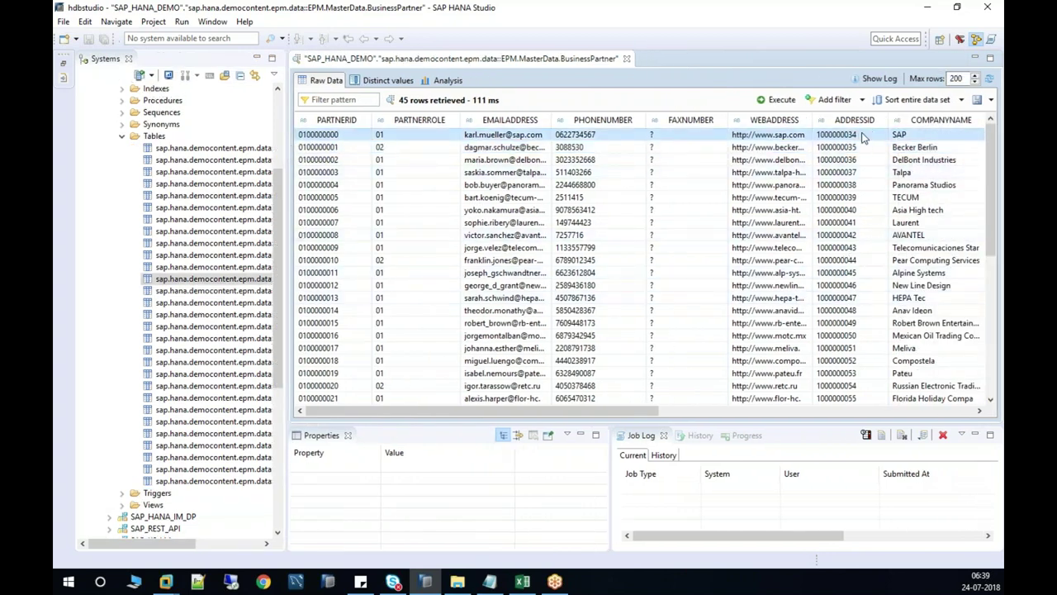
{"action": "left_click_drag", "start_coordinate": [644, 410], "coordinate": [779, 413]}
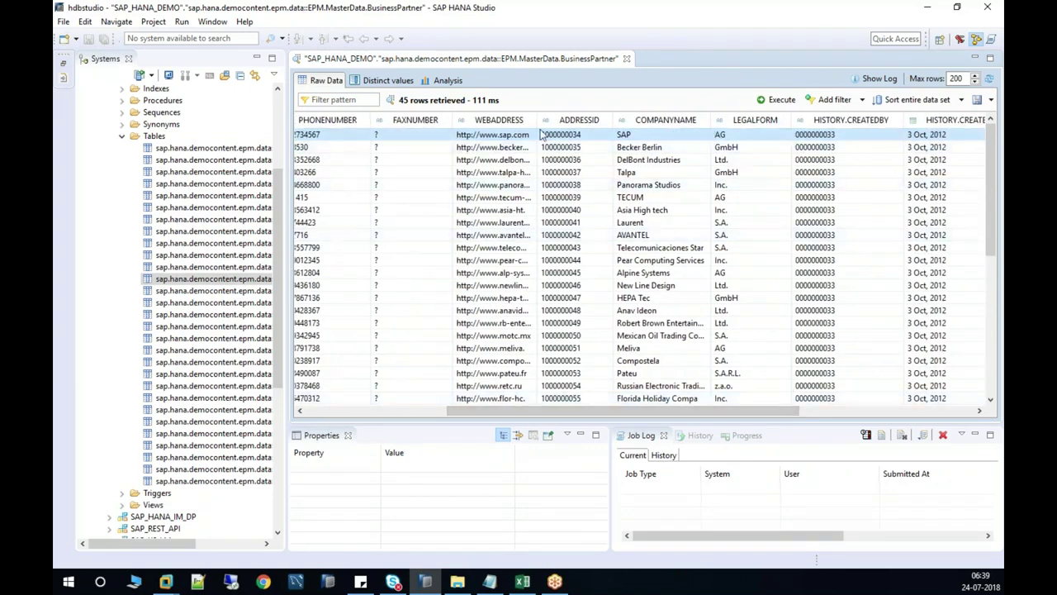
{"action": "left_click", "coordinate": [627, 59]}
{"action": "left_click_drag", "start_coordinate": [285, 298], "coordinate": [493, 279]}
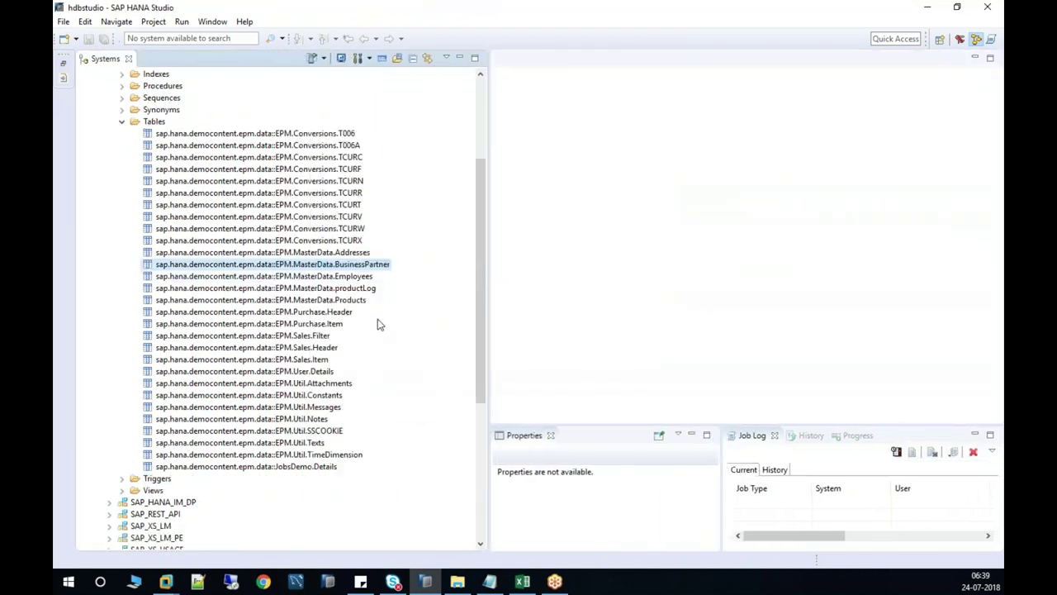
Preview the EPM.MasterData.Products table and examine its columns from PRODUCTID and CATEGORY through NAMEID, DESCID and SUPPLIERID.
{"action": "left_click", "coordinate": [339, 300]}
{"action": "right_click", "coordinate": [340, 301]}
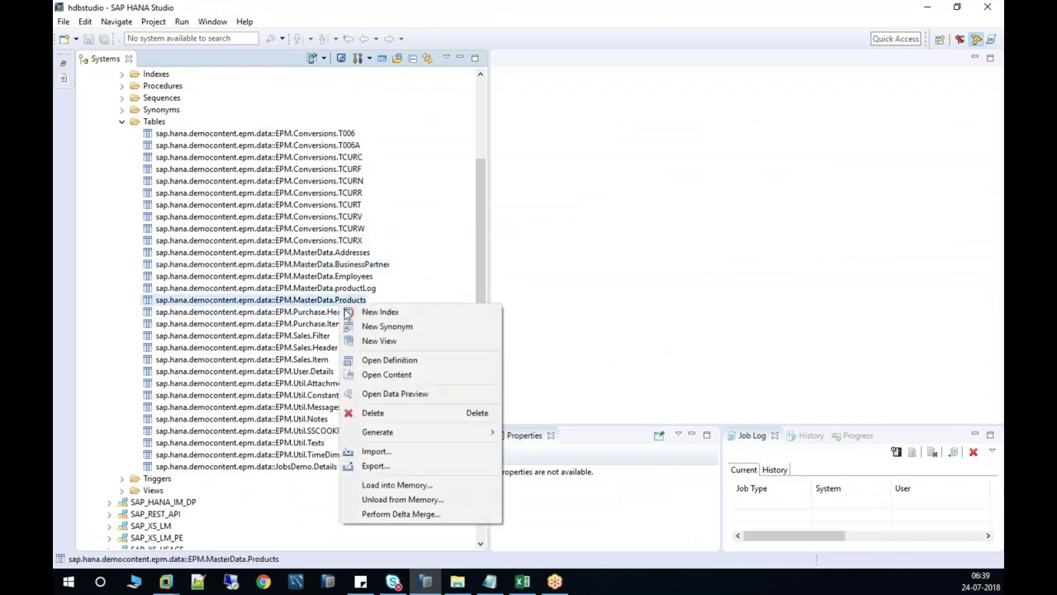
{"action": "left_click", "coordinate": [397, 394]}
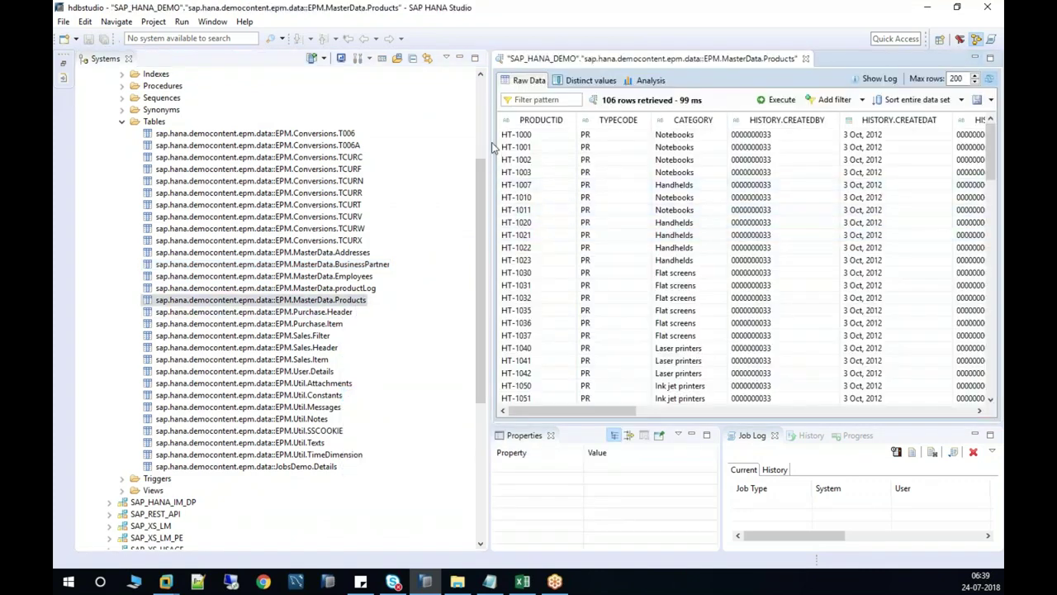
{"action": "left_click_drag", "start_coordinate": [489, 126], "coordinate": [270, 148]}
{"action": "left_click", "coordinate": [406, 136]}
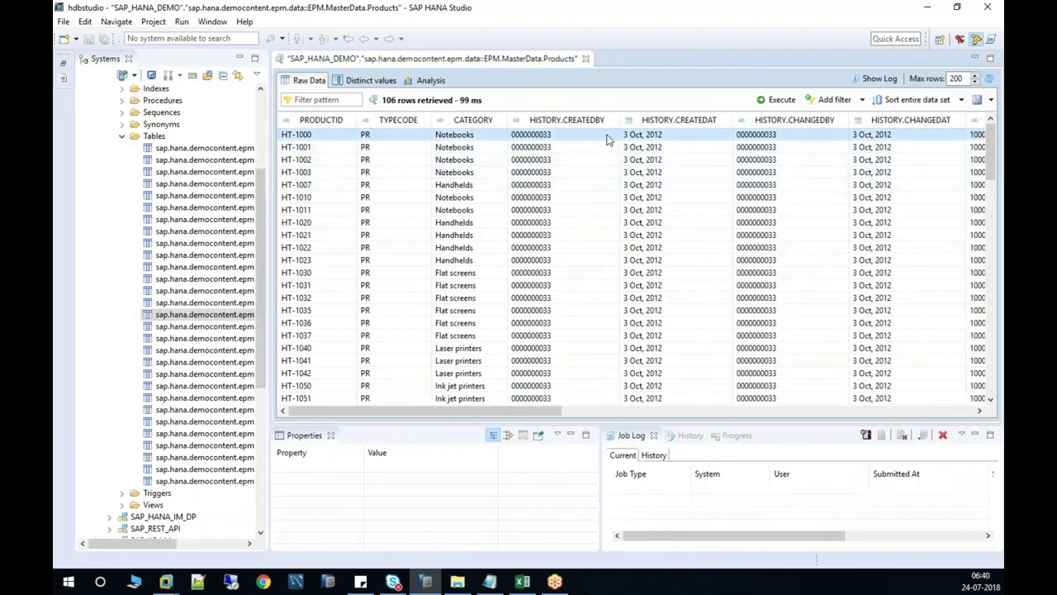
{"action": "left_click_drag", "start_coordinate": [528, 411], "coordinate": [704, 414]}
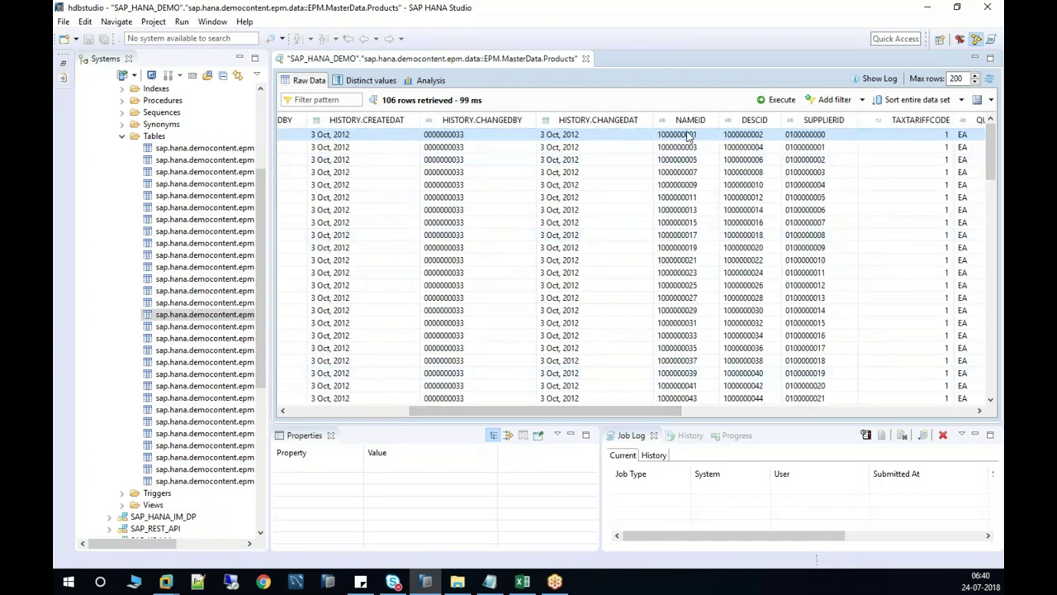
{"action": "left_click_drag", "start_coordinate": [266, 295], "coordinate": [430, 275]}
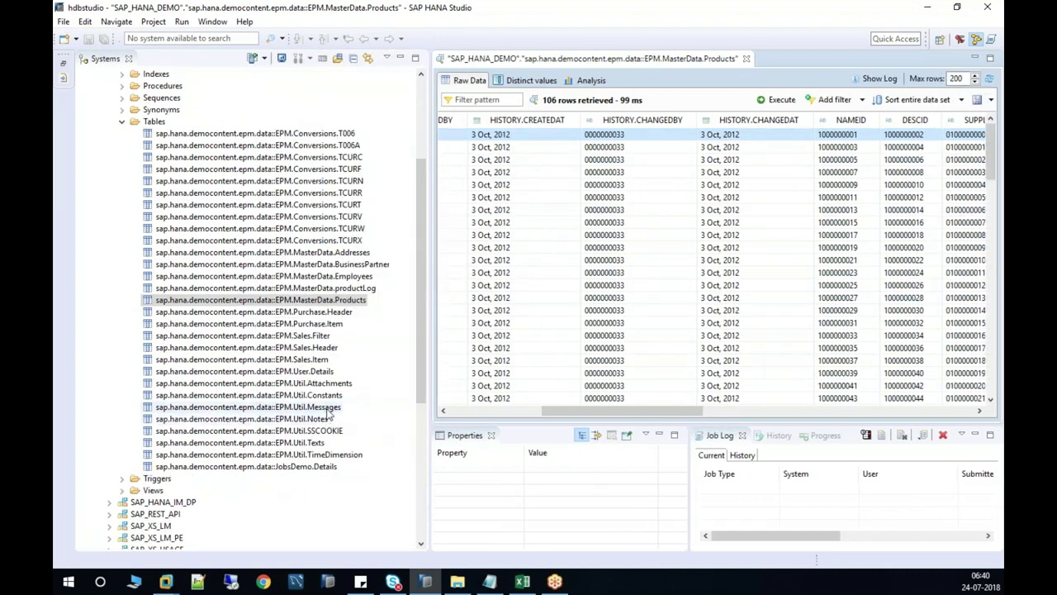
Preview the EPM.Util.Texts table, widen the TEXT column to read the product texts, and close both open previews.
{"action": "right_click", "coordinate": [316, 446]}
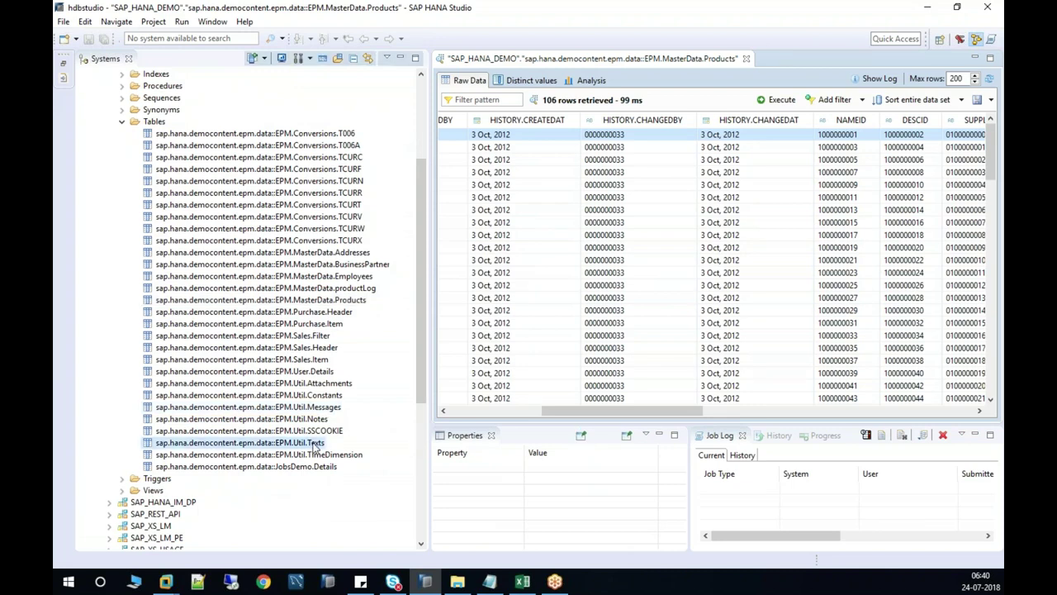
{"action": "left_click", "coordinate": [372, 312]}
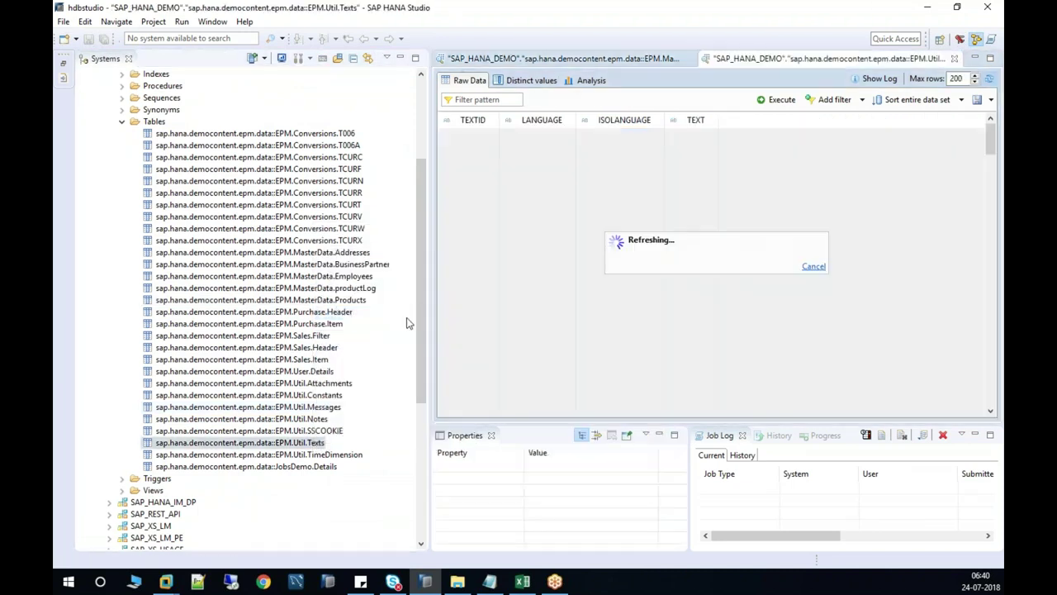
{"action": "left_click", "coordinate": [479, 149]}
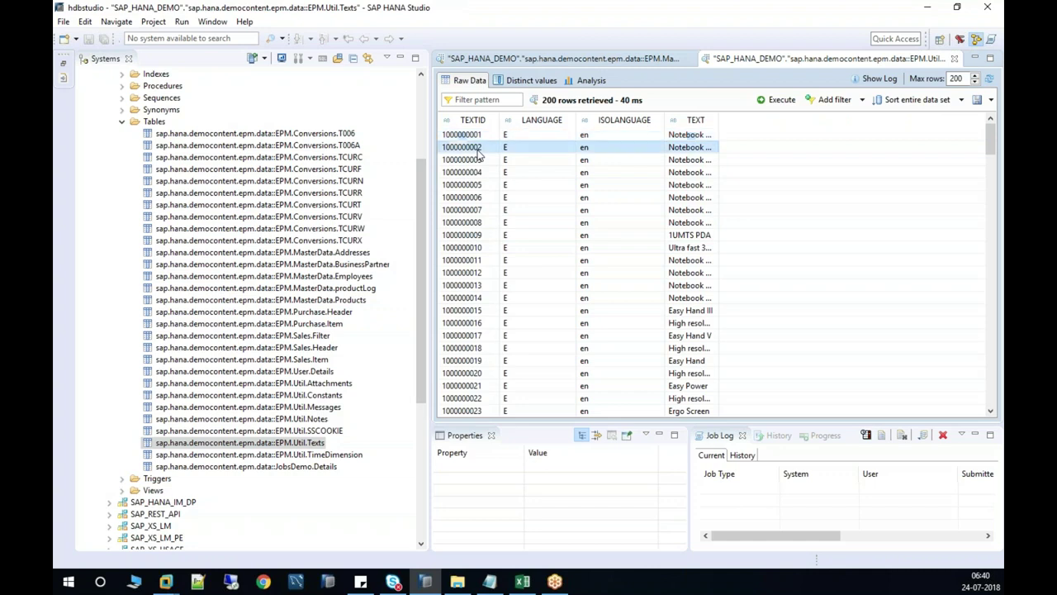
{"action": "left_click_drag", "start_coordinate": [721, 121], "coordinate": [808, 121]}
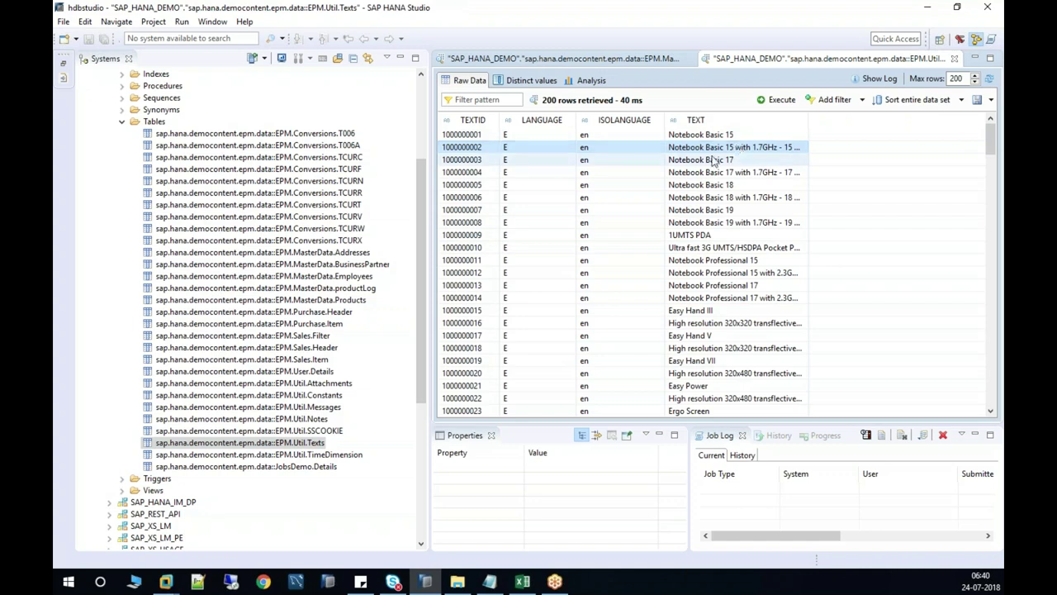
{"action": "left_click", "coordinate": [954, 60]}
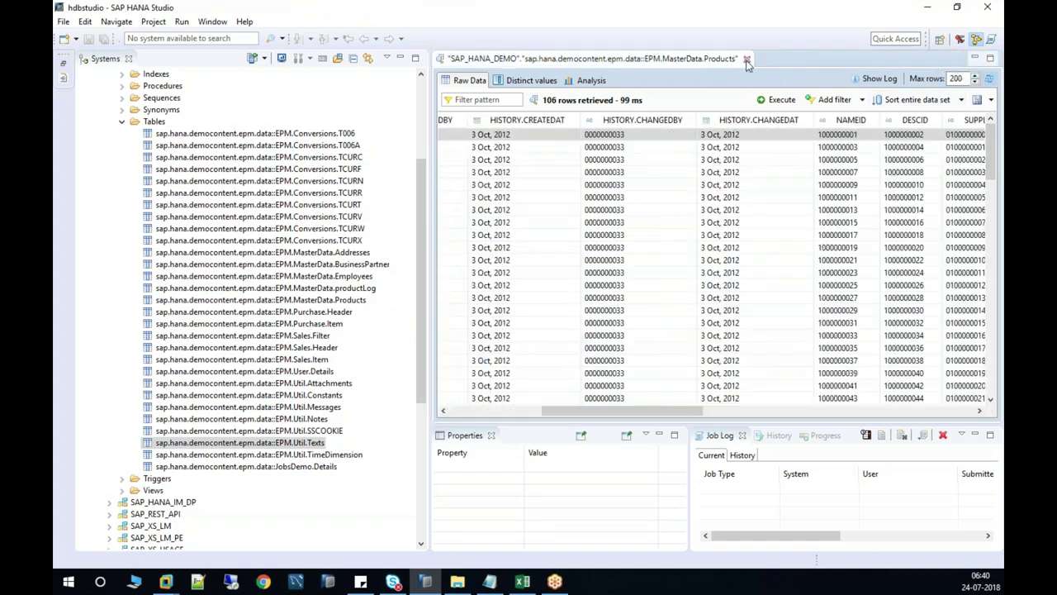
{"action": "left_click", "coordinate": [749, 60]}
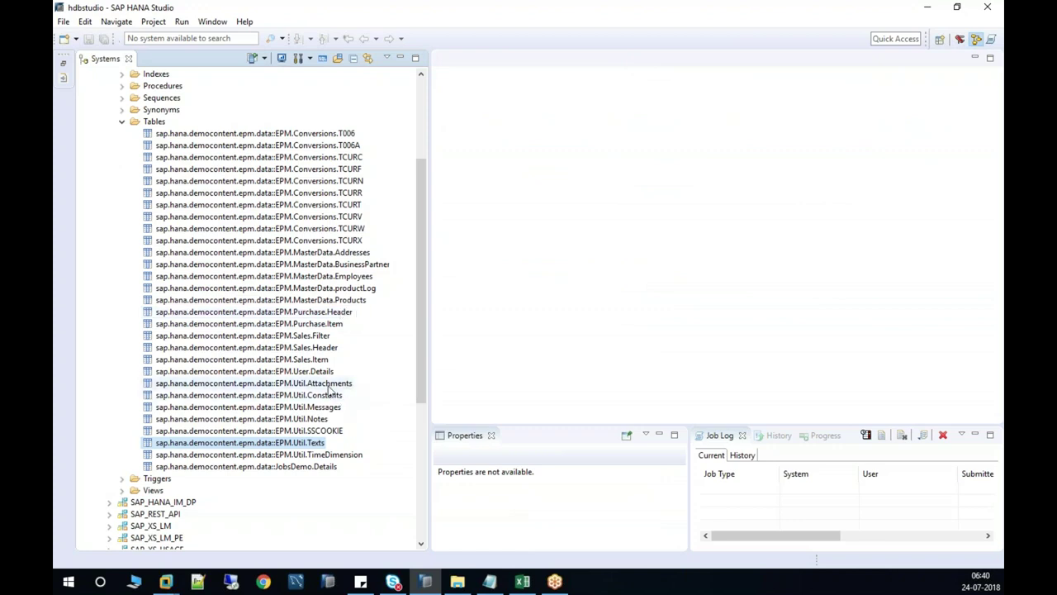
Preview the EPM.Sales.Header table, examine its amount and status columns, and sort the rows by DELIVERYSTATUS.
{"action": "right_click", "coordinate": [328, 349]}
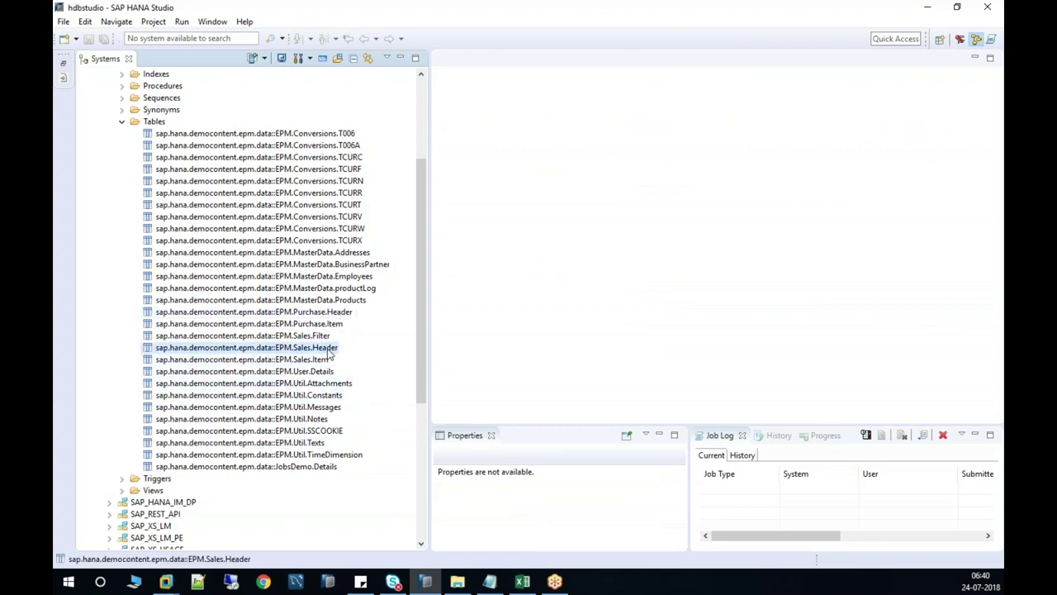
{"action": "left_click", "coordinate": [415, 221]}
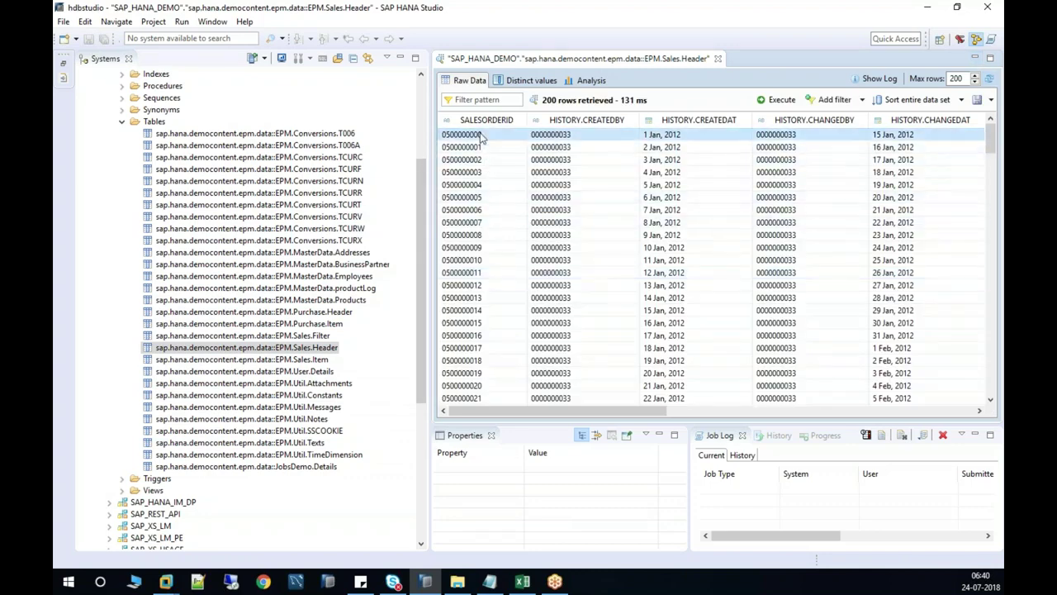
{"action": "left_click_drag", "start_coordinate": [619, 410], "coordinate": [642, 413]}
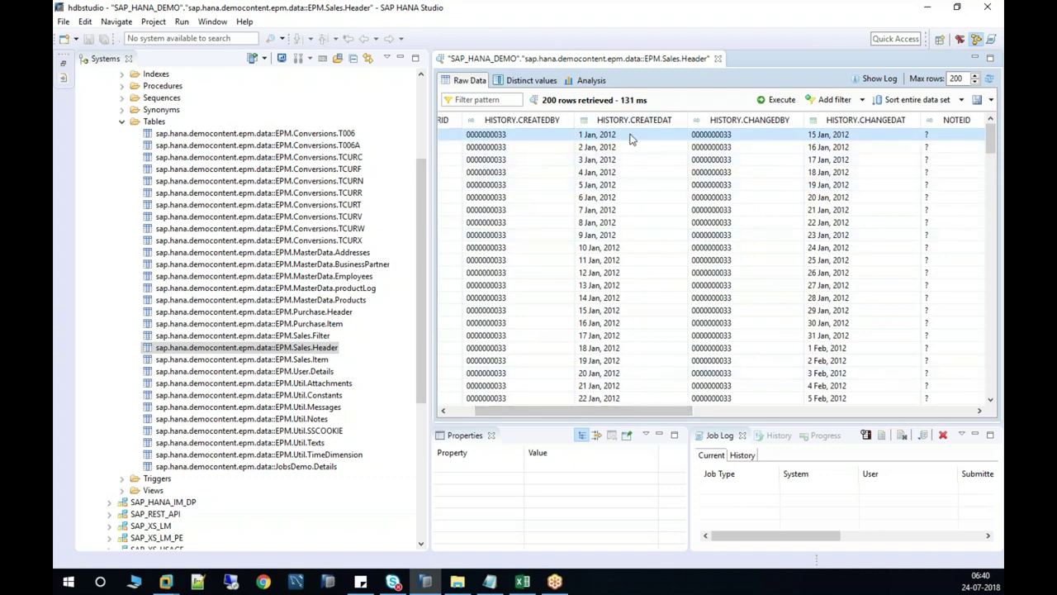
{"action": "left_click_drag", "start_coordinate": [644, 413], "coordinate": [945, 426]}
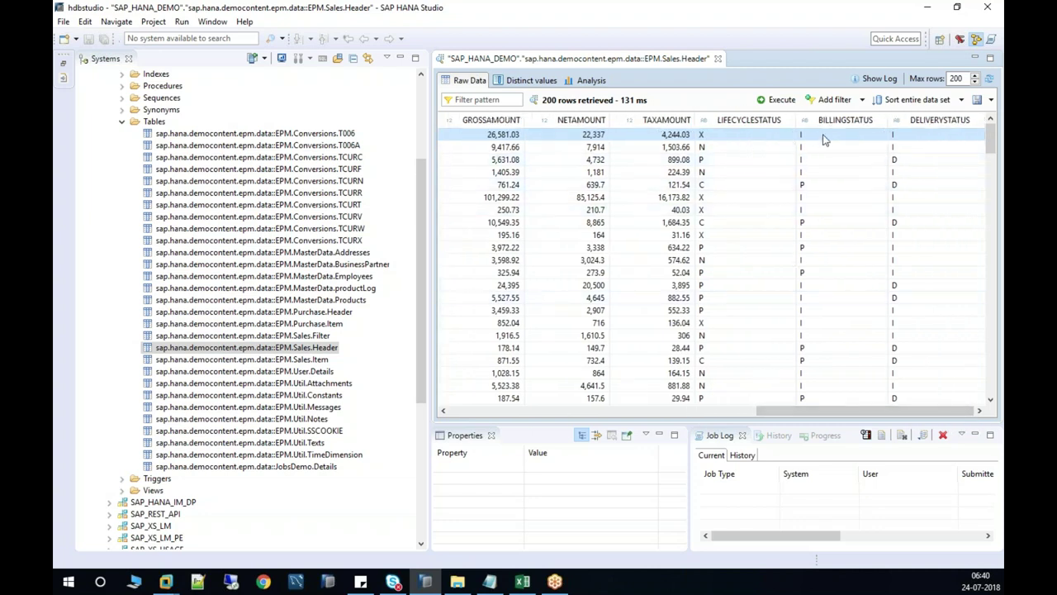
{"action": "left_click", "coordinate": [941, 120]}
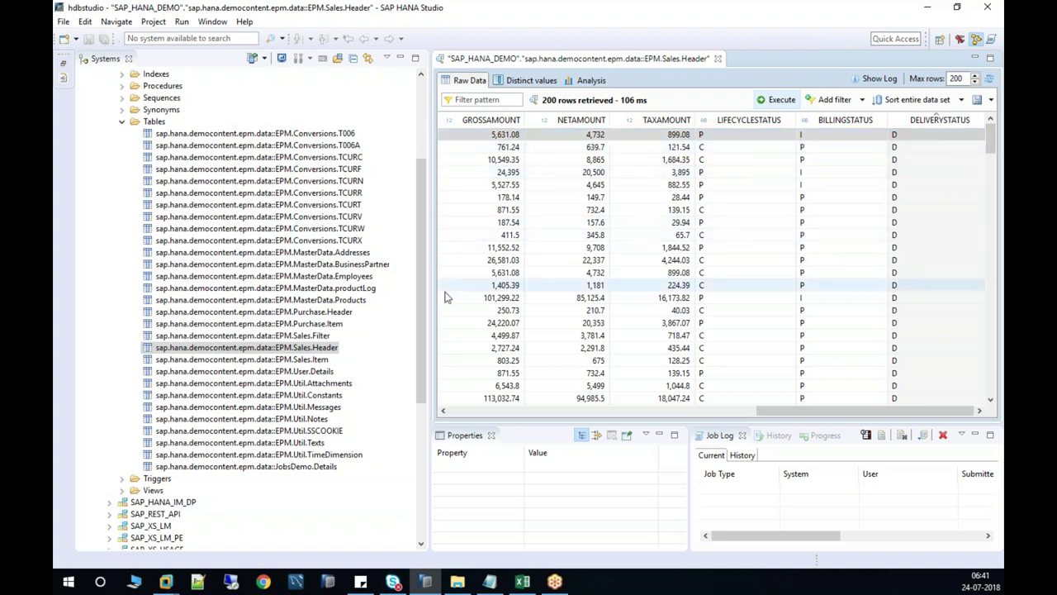
Open a data preview of the EPM.Util.Constants table.
{"action": "left_click", "coordinate": [337, 396]}
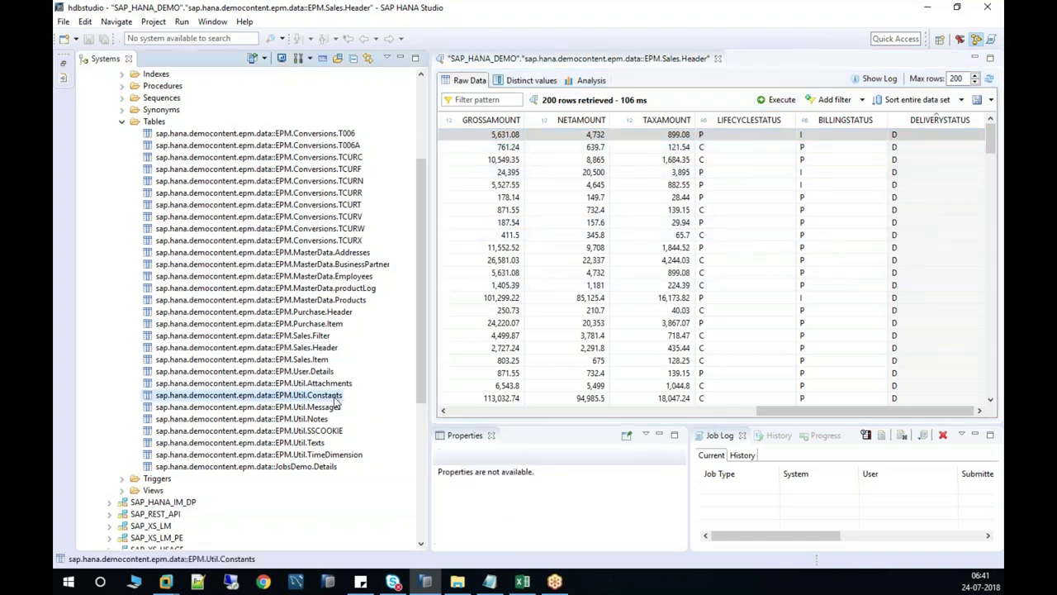
{"action": "right_click", "coordinate": [335, 397]}
{"action": "left_click", "coordinate": [390, 267]}
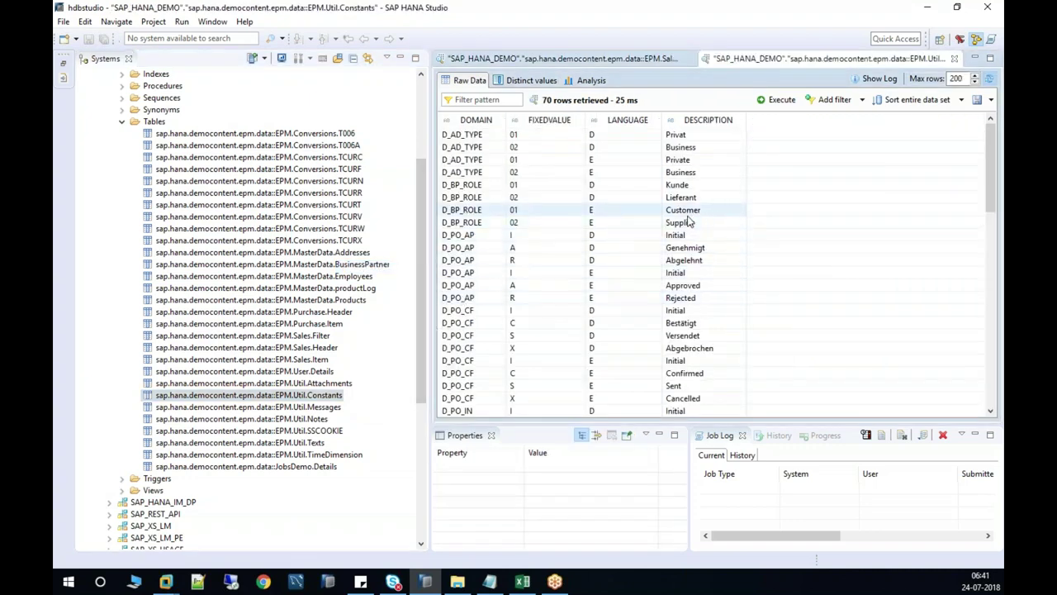
Filter the constants to the DOMAIN value D_SO_LC and select the English entry for fixed value N.
{"action": "scroll", "coordinate": [485, 330], "scroll_direction": "down", "scroll_amount": 7}
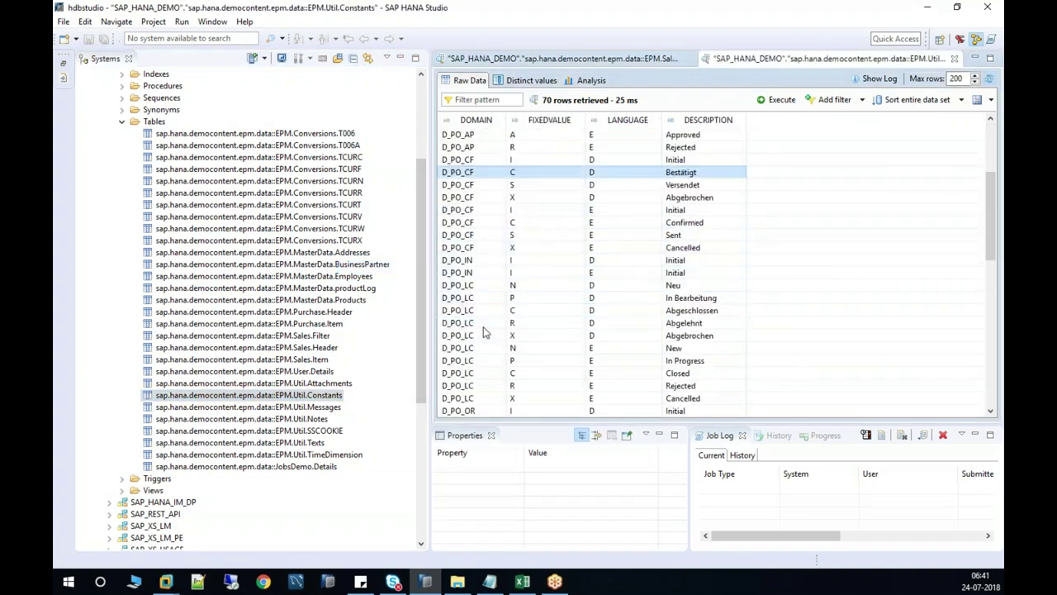
{"action": "scroll", "coordinate": [472, 272], "scroll_direction": "down", "scroll_amount": 10}
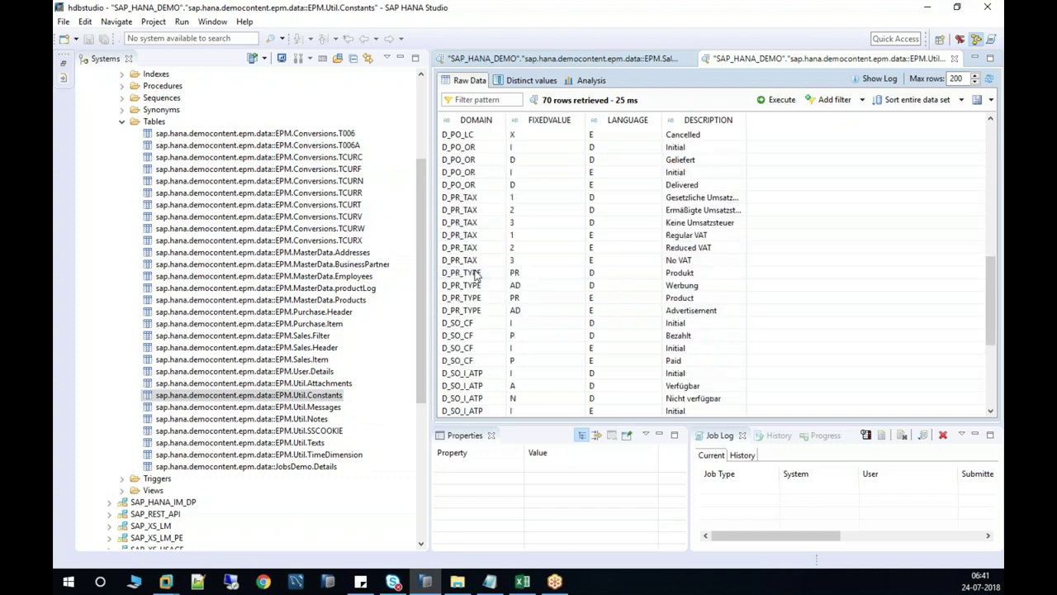
{"action": "right_click", "coordinate": [471, 261]}
{"action": "left_click", "coordinate": [500, 268]}
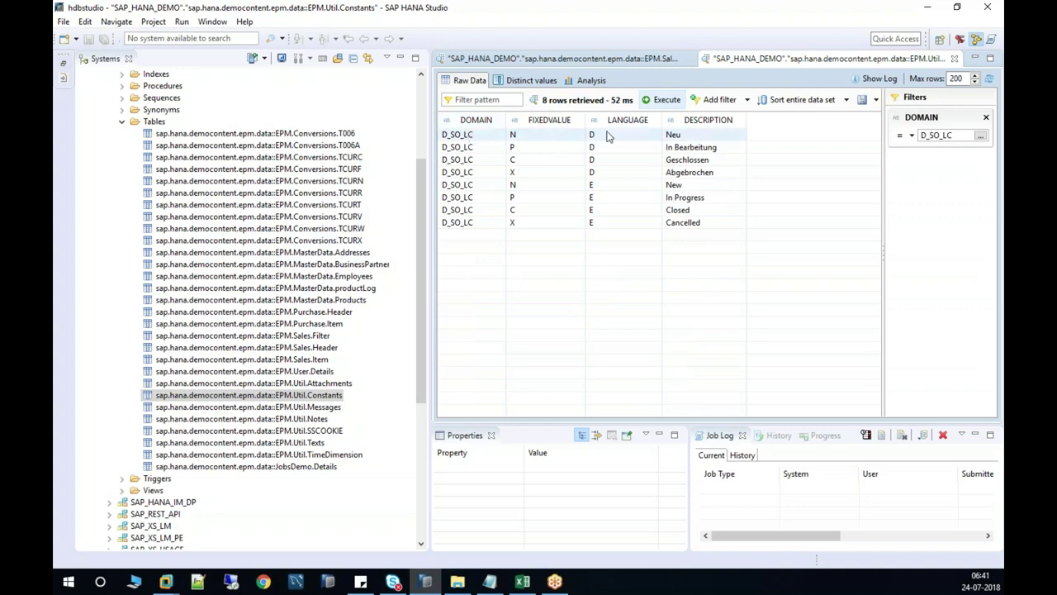
{"action": "left_click", "coordinate": [607, 185]}
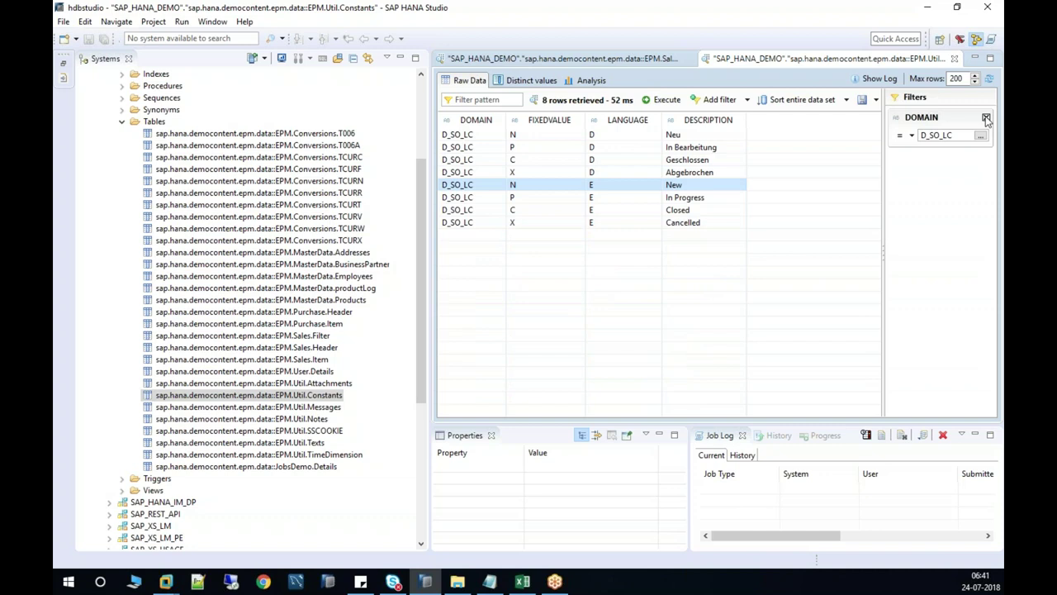
Remove the DOMAIN filter, reload the constants, and look through the D_SO_OR, D_SO_I_ATP and D_SO_CF entries.
{"action": "left_click", "coordinate": [986, 118]}
{"action": "left_click", "coordinate": [782, 100]}
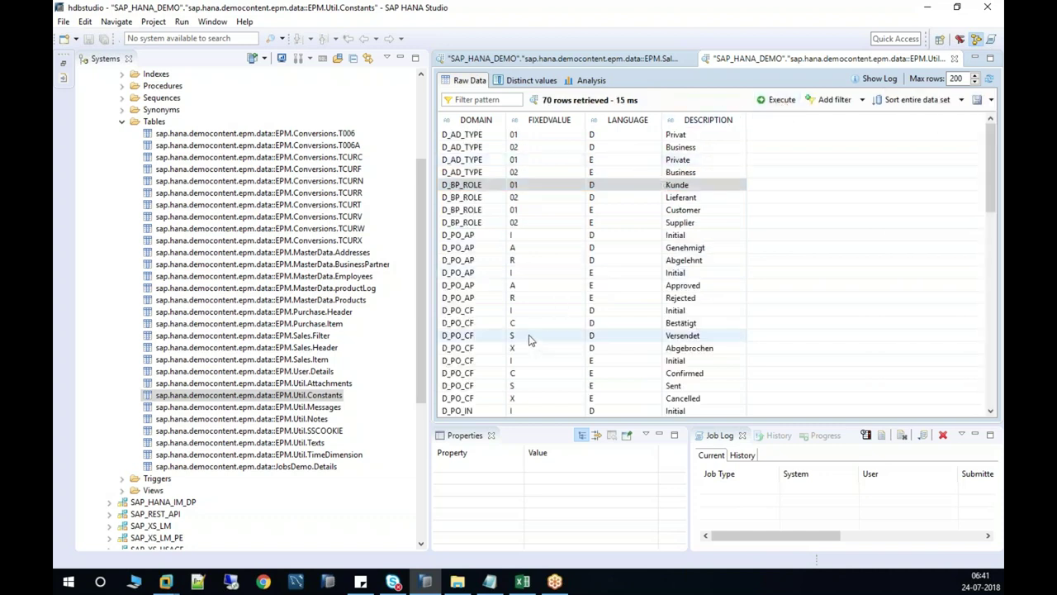
{"action": "scroll", "coordinate": [490, 346], "scroll_direction": "down", "scroll_amount": 15}
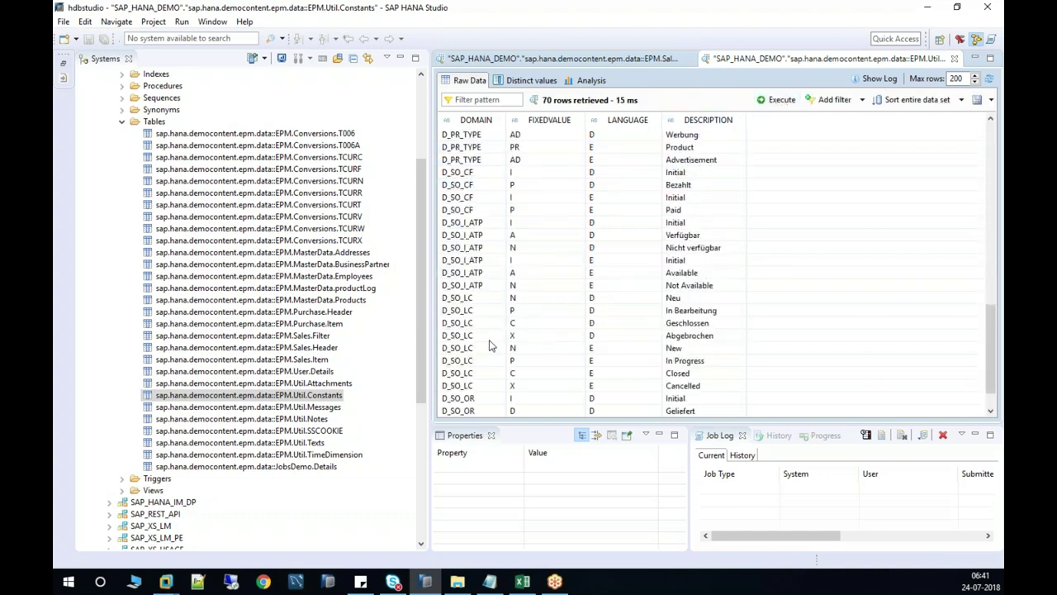
{"action": "left_click", "coordinate": [480, 364]}
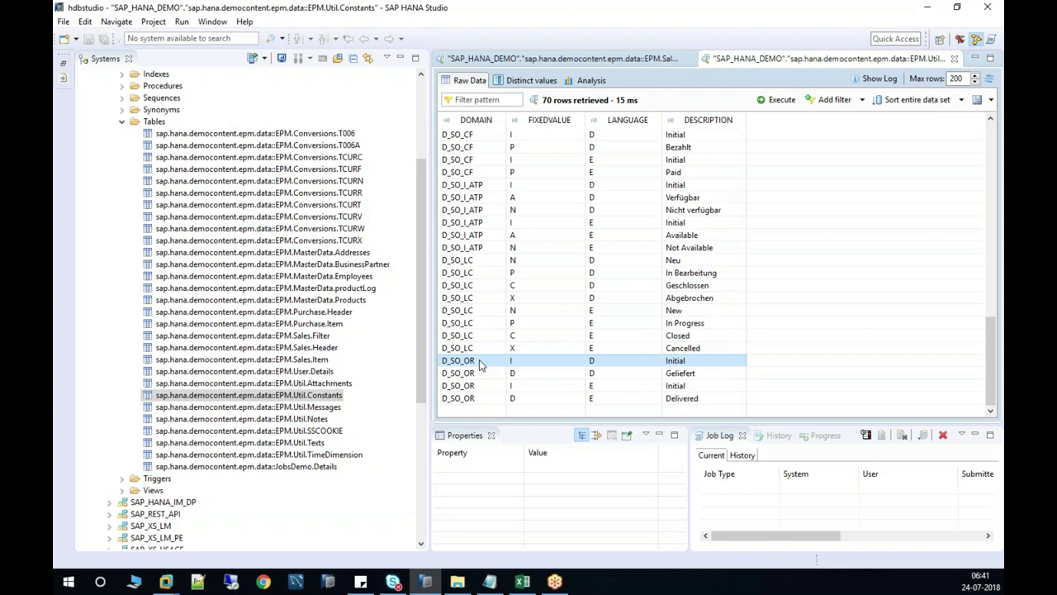
{"action": "right_click", "coordinate": [482, 365]}
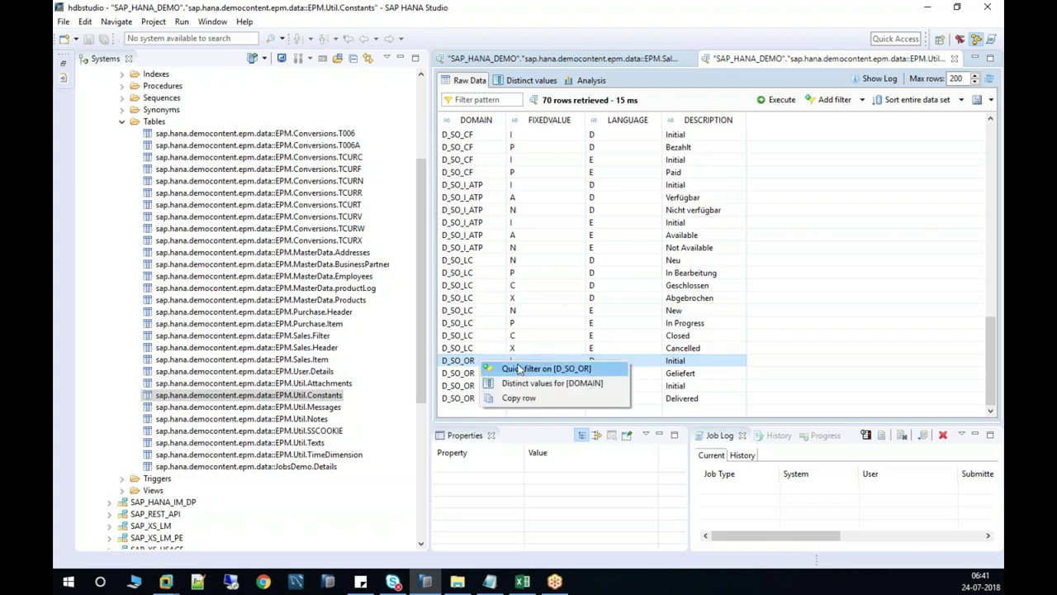
{"action": "left_click", "coordinate": [474, 190]}
{"action": "scroll", "coordinate": [473, 189], "scroll_direction": "up", "scroll_amount": 2}
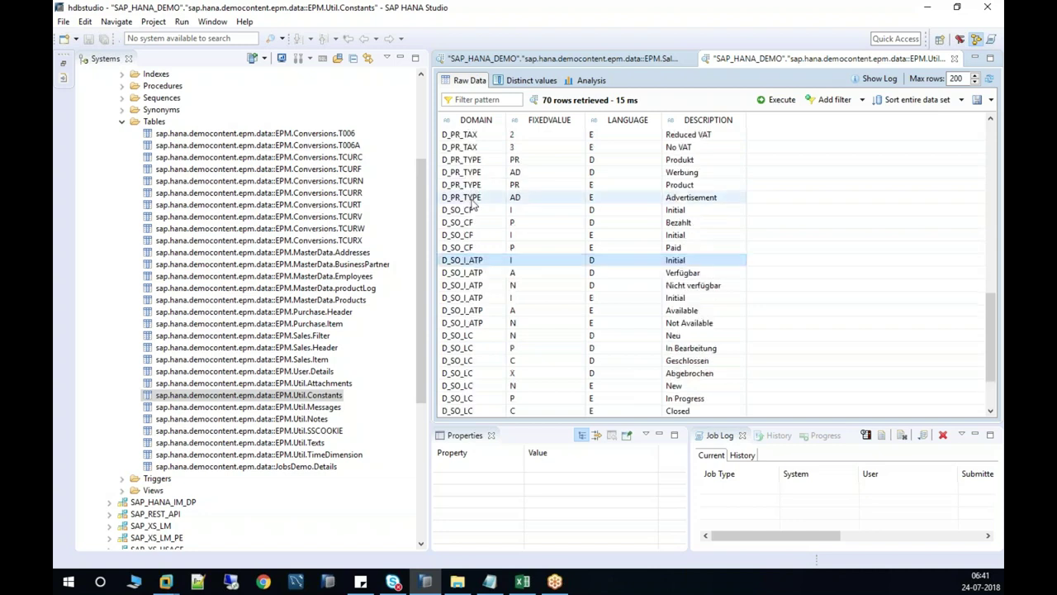
{"action": "left_click", "coordinate": [473, 213]}
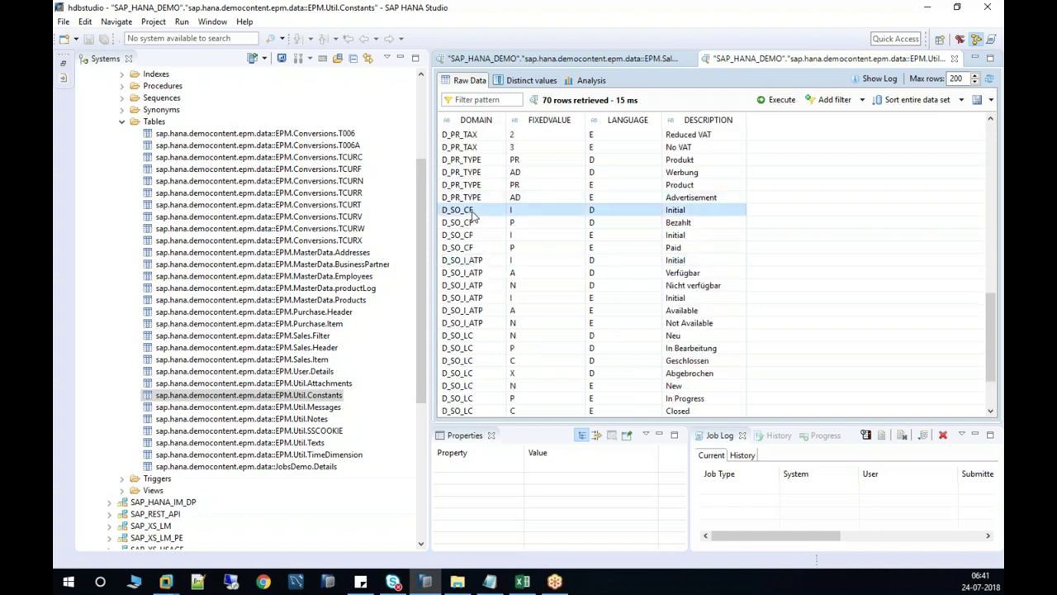
Look through the D_SO_LC, D_SO_OR and D_SO_I_ATP entries in the constants preview.
{"action": "scroll", "coordinate": [474, 213], "scroll_direction": "down", "scroll_amount": 1}
{"action": "scroll", "coordinate": [473, 213], "scroll_direction": "up", "scroll_amount": 7}
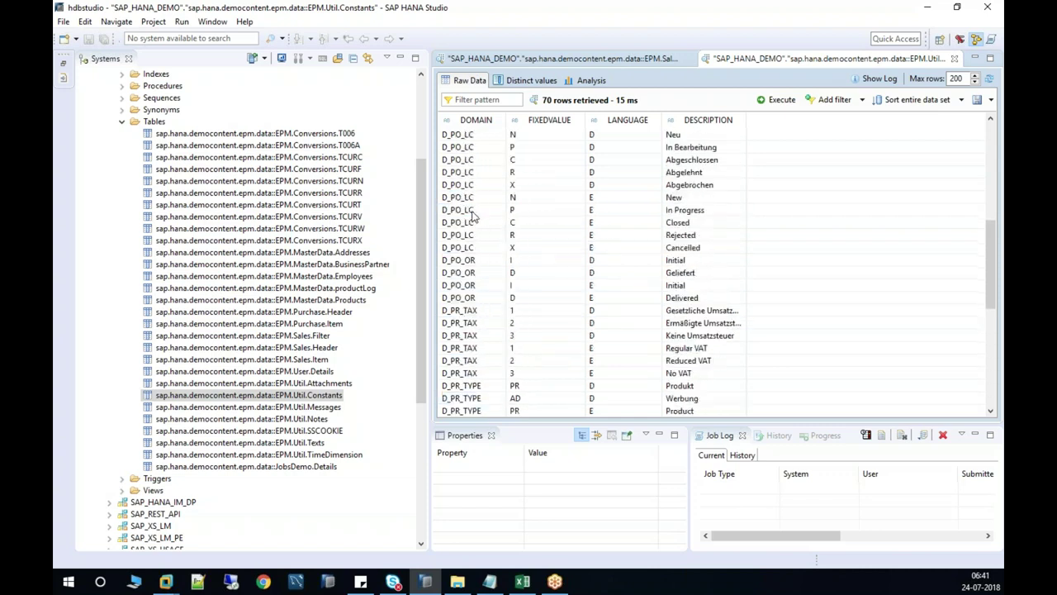
{"action": "scroll", "coordinate": [474, 213], "scroll_direction": "down", "scroll_amount": 8}
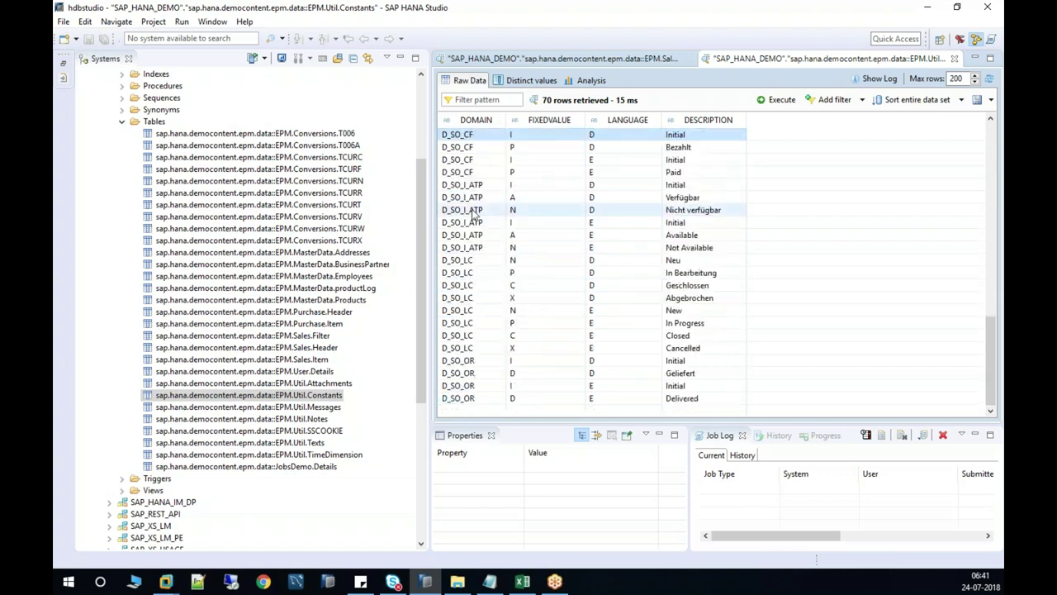
{"action": "left_click", "coordinate": [481, 364]}
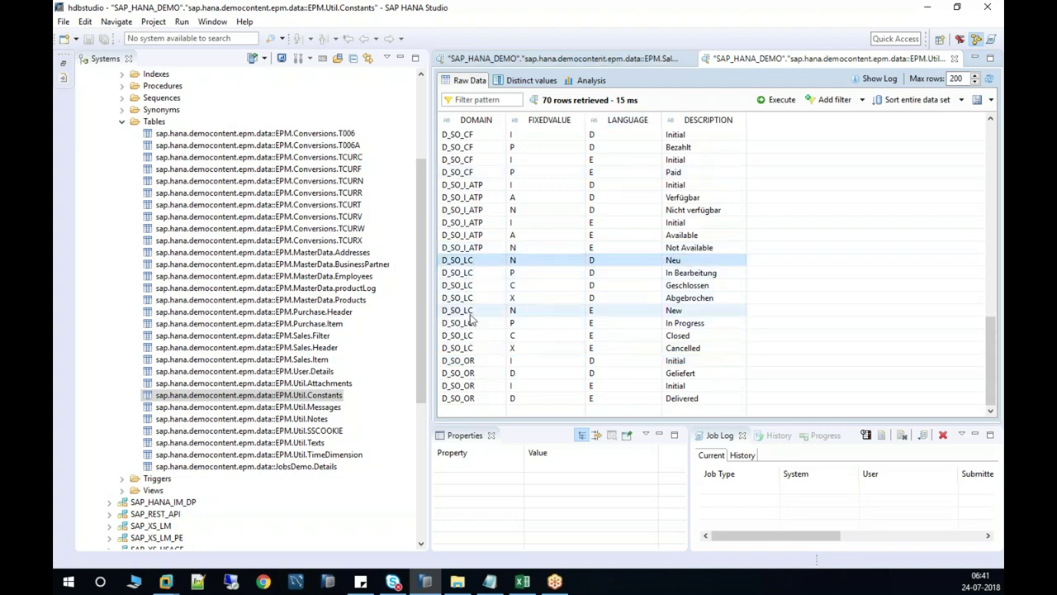
{"action": "left_click", "coordinate": [482, 187]}
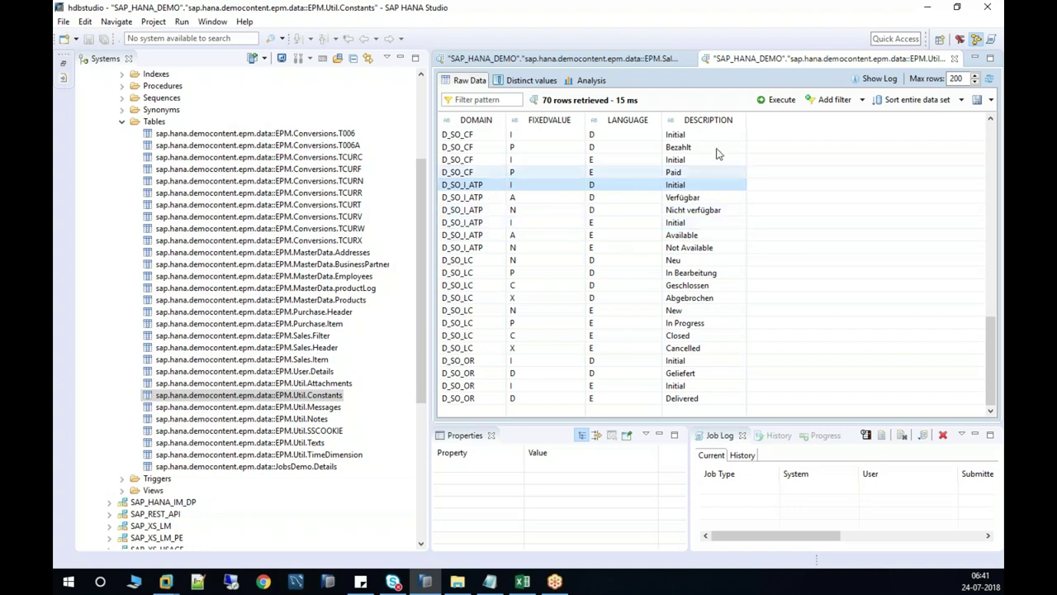
Return to the EPM.Sales.Header preview and sort its rows by BILLINGSTATUS, first ascending and then descending.
{"action": "left_click", "coordinate": [635, 61]}
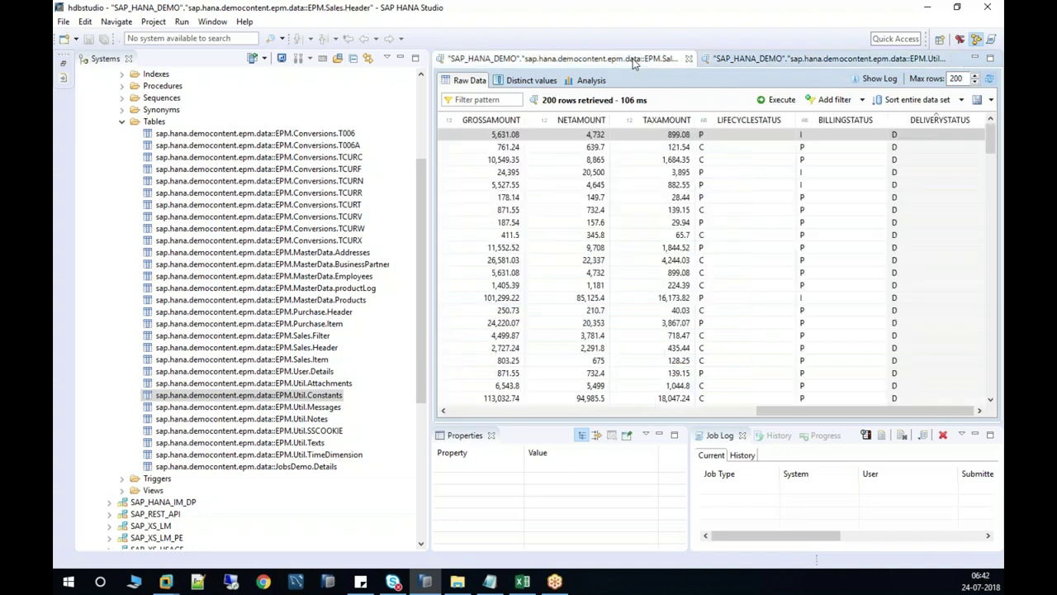
{"action": "left_click", "coordinate": [841, 122]}
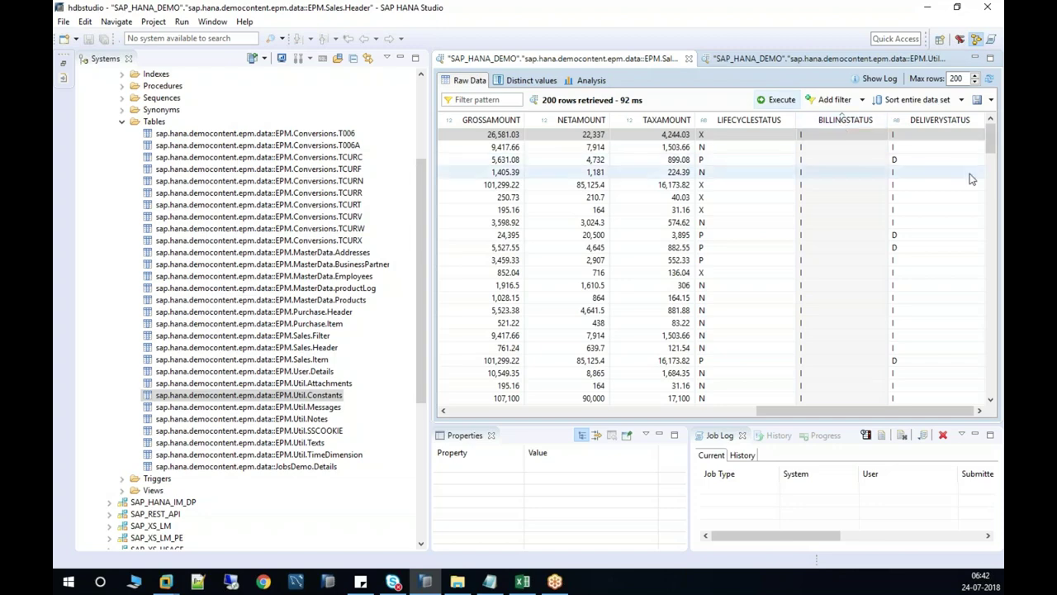
{"action": "left_click", "coordinate": [845, 122]}
{"action": "mouse_move", "coordinate": [991, 145]}
{"action": "left_mouse_down"}
{"action": "mouse_move", "coordinate": [991, 413]}
{"action": "mouse_move", "coordinate": [990, 147]}
{"action": "left_mouse_up"}
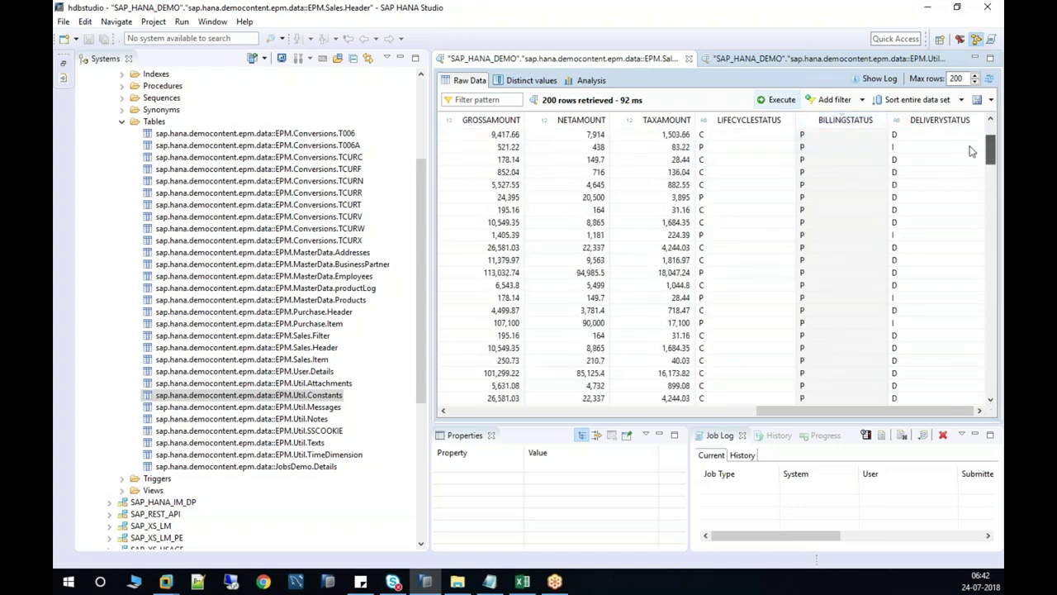
Check the D_SO_CF entries in the constants preview, and close both open data previews.
{"action": "left_click", "coordinate": [816, 59]}
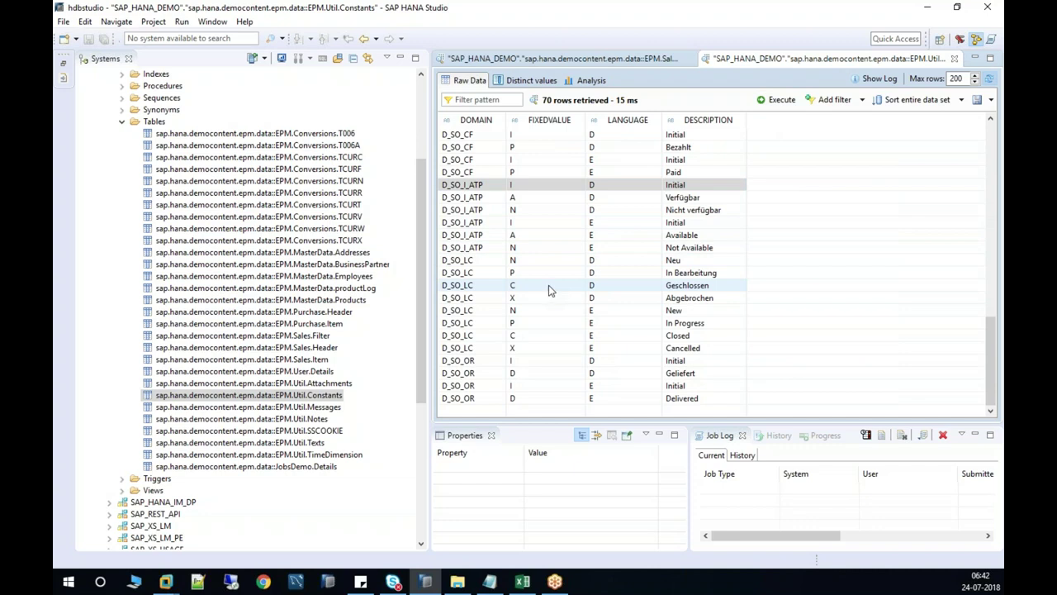
{"action": "left_click", "coordinate": [521, 134]}
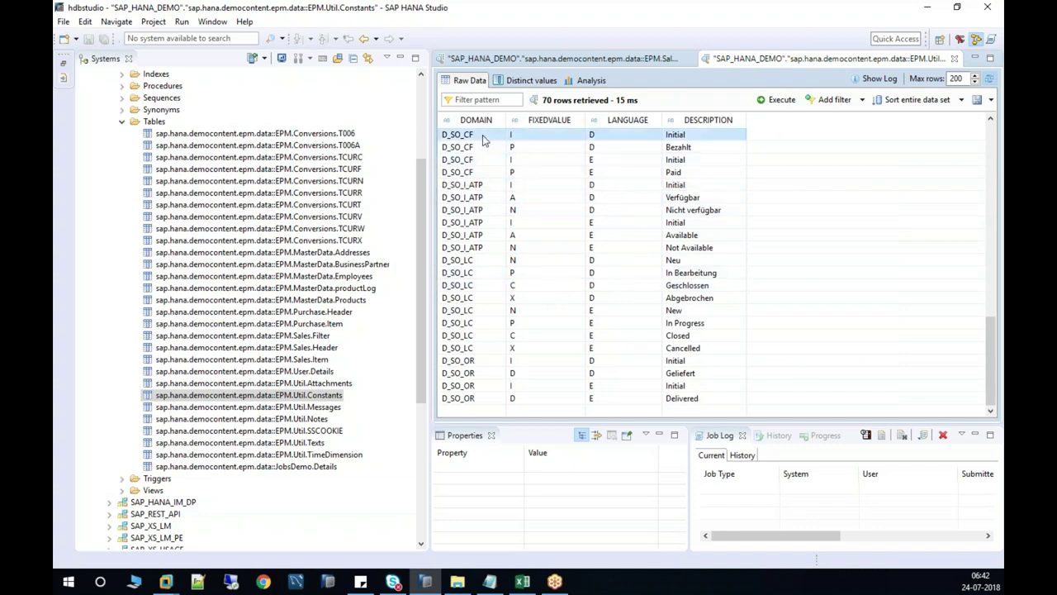
{"action": "left_click", "coordinate": [536, 159]}
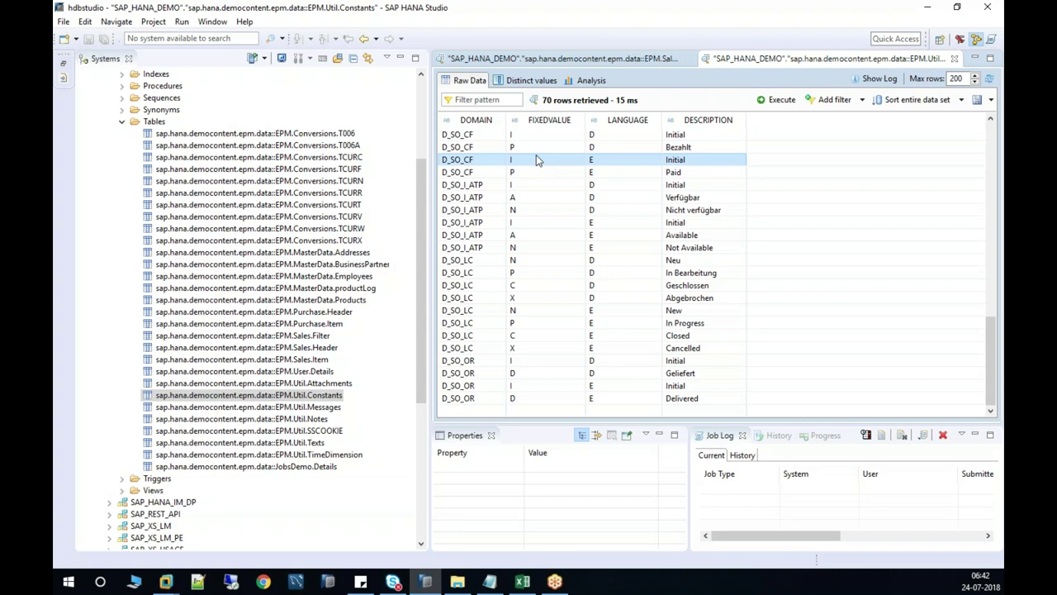
{"action": "left_click", "coordinate": [954, 59]}
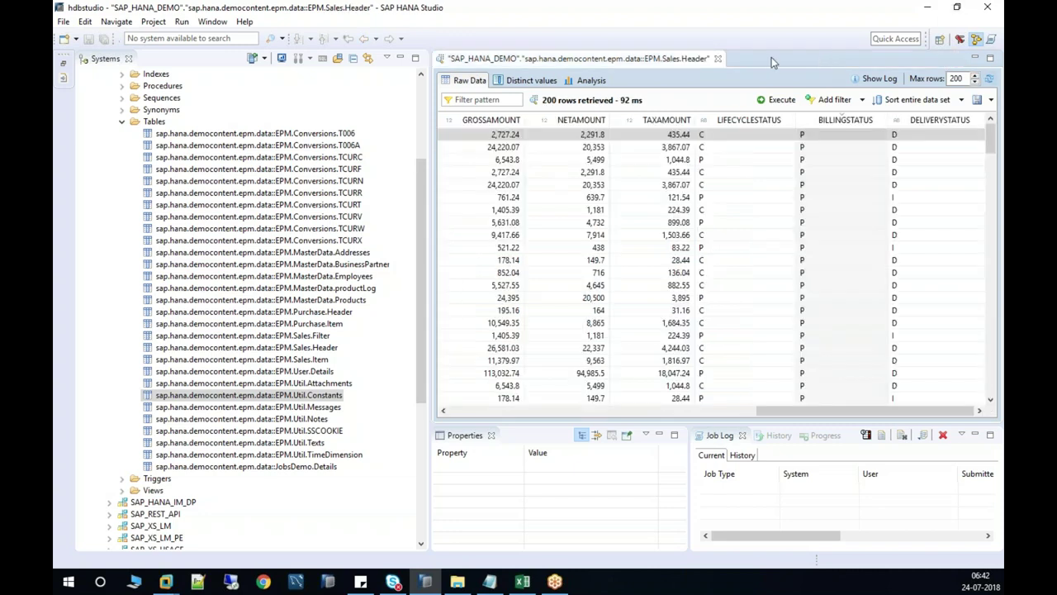
{"action": "left_click", "coordinate": [718, 59]}
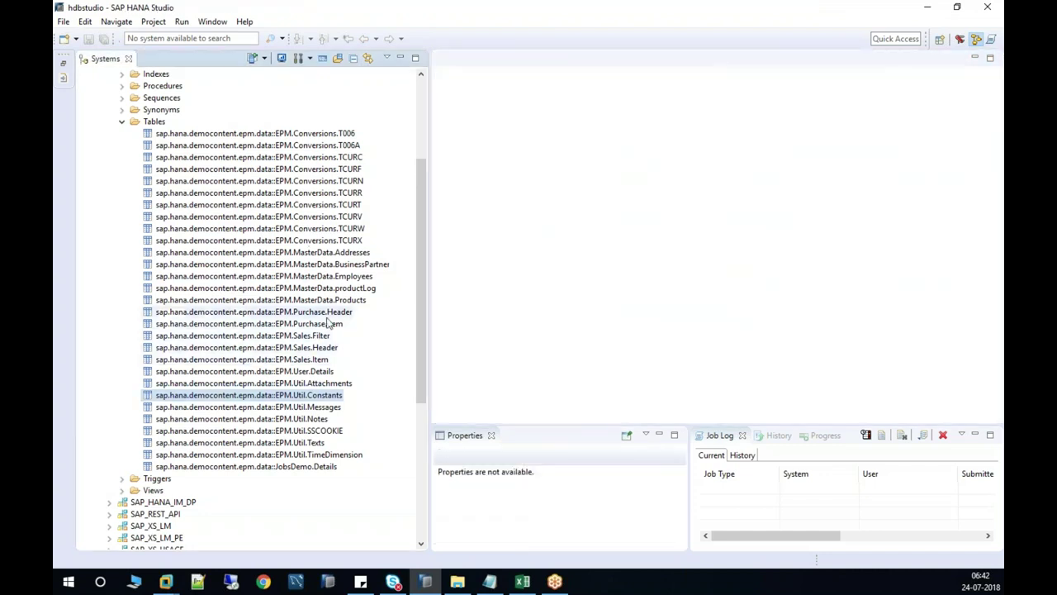
Open a data preview of the EPM.Sales.Item table and minimize the Systems view to widen it.
{"action": "right_click", "coordinate": [314, 360]}
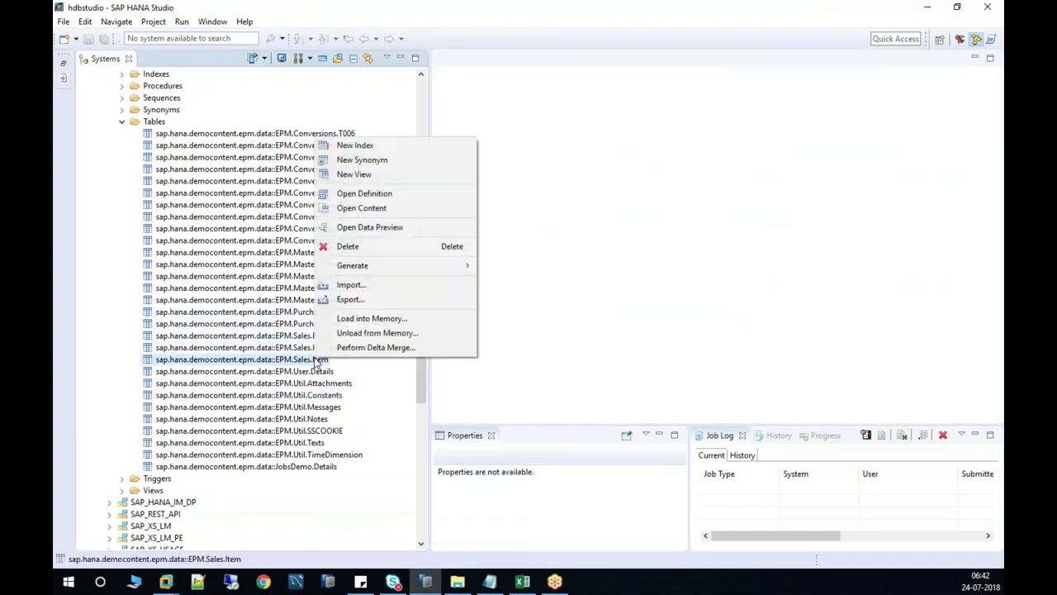
{"action": "left_click", "coordinate": [368, 227]}
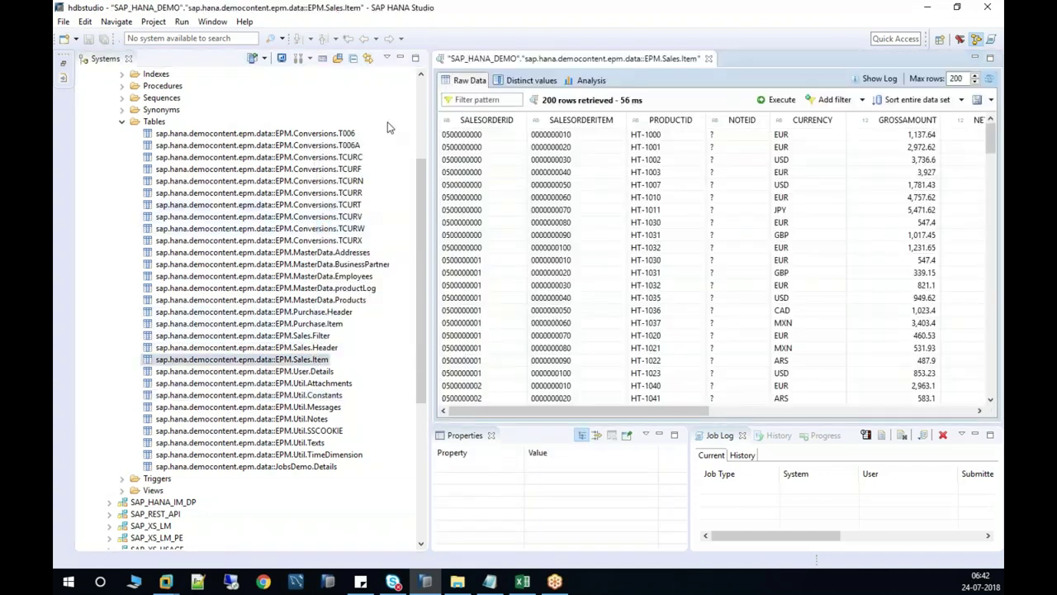
{"action": "left_click", "coordinate": [401, 67]}
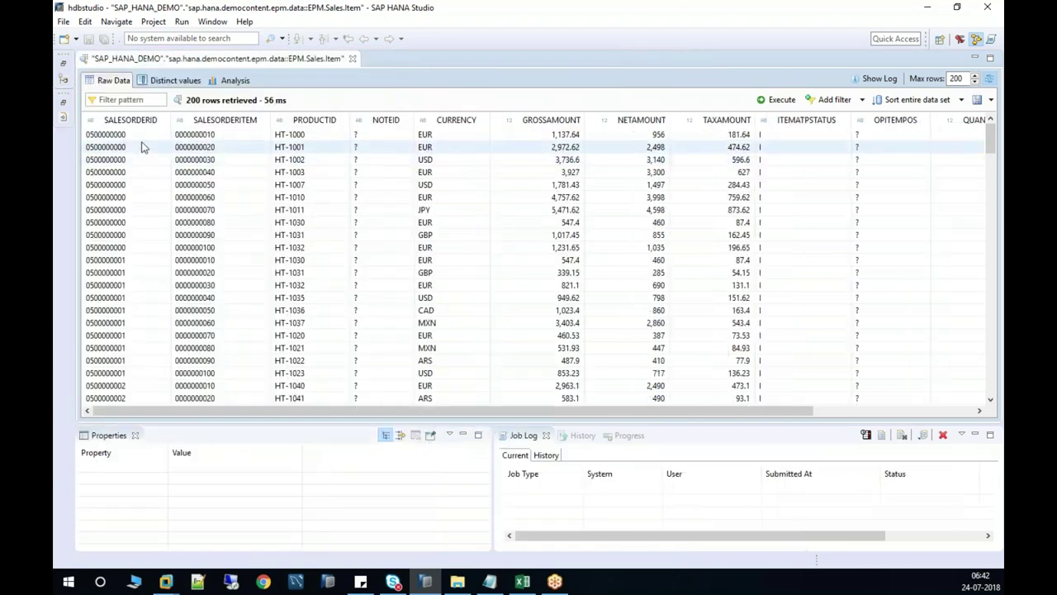
{"action": "left_click", "coordinate": [129, 138]}
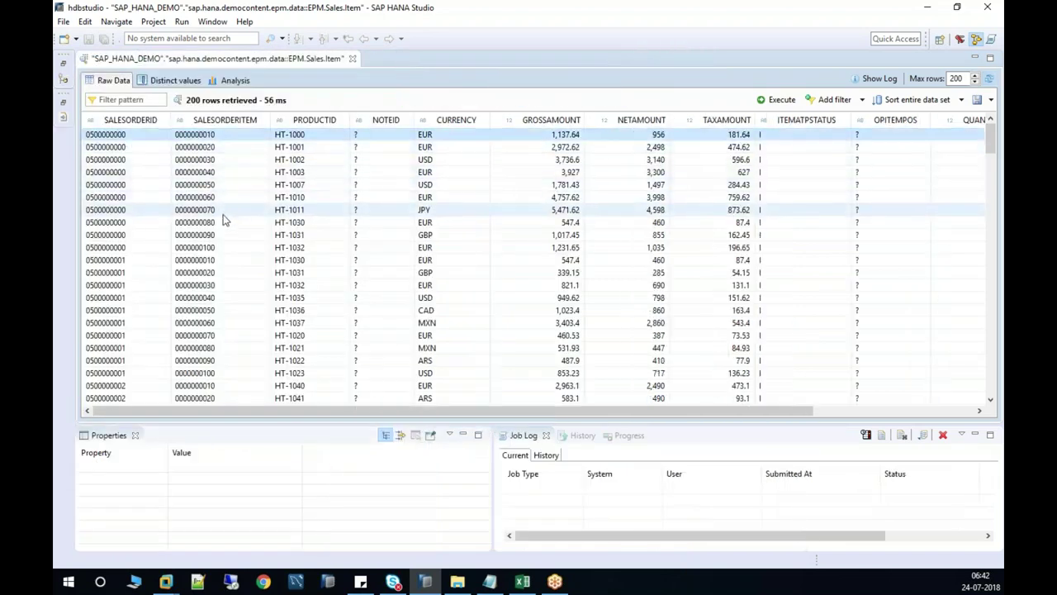
{"action": "left_click", "coordinate": [221, 248], "text": "shift"}
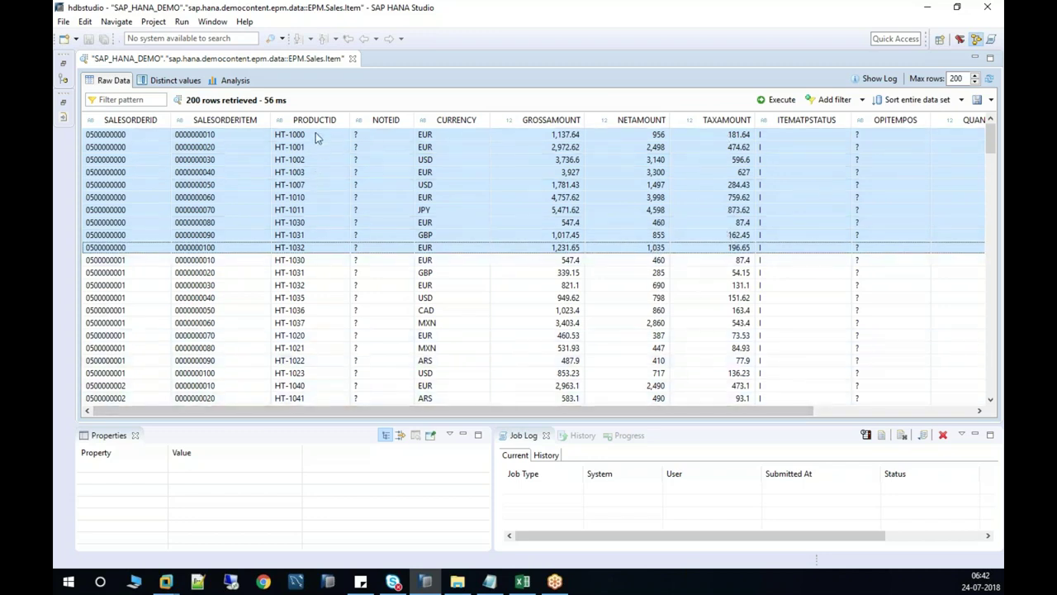
{"action": "left_click_drag", "start_coordinate": [621, 410], "coordinate": [891, 417]}
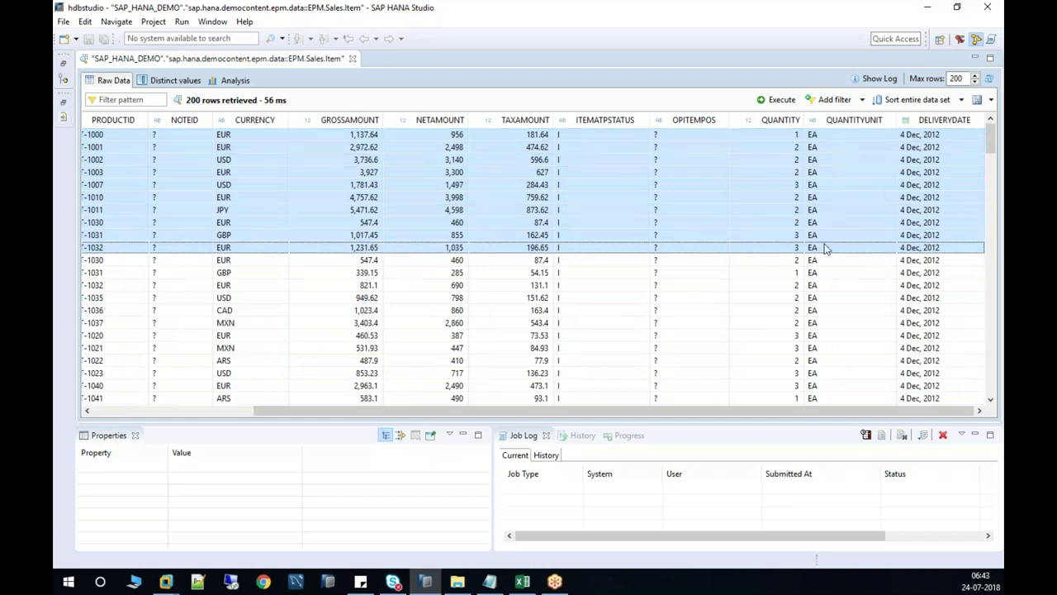
{"action": "left_click_drag", "start_coordinate": [519, 409], "coordinate": [426, 409]}
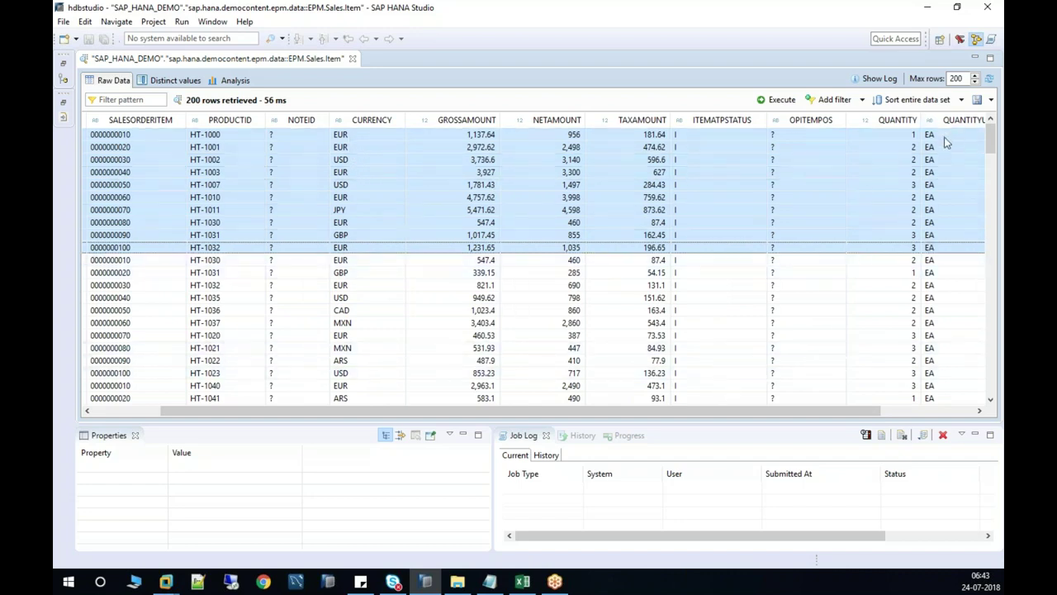
Close the EPM.Sales.Item preview, restore the Systems view, and collapse the SAP_HANA_DEMO schema and the Catalog.
{"action": "left_click", "coordinate": [352, 58]}
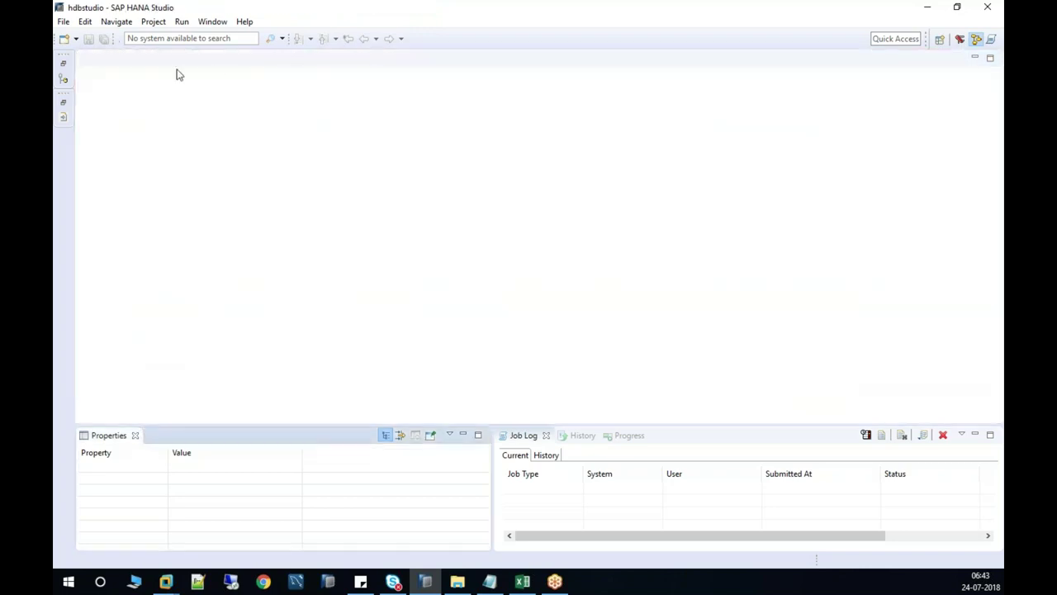
{"action": "left_click", "coordinate": [64, 63]}
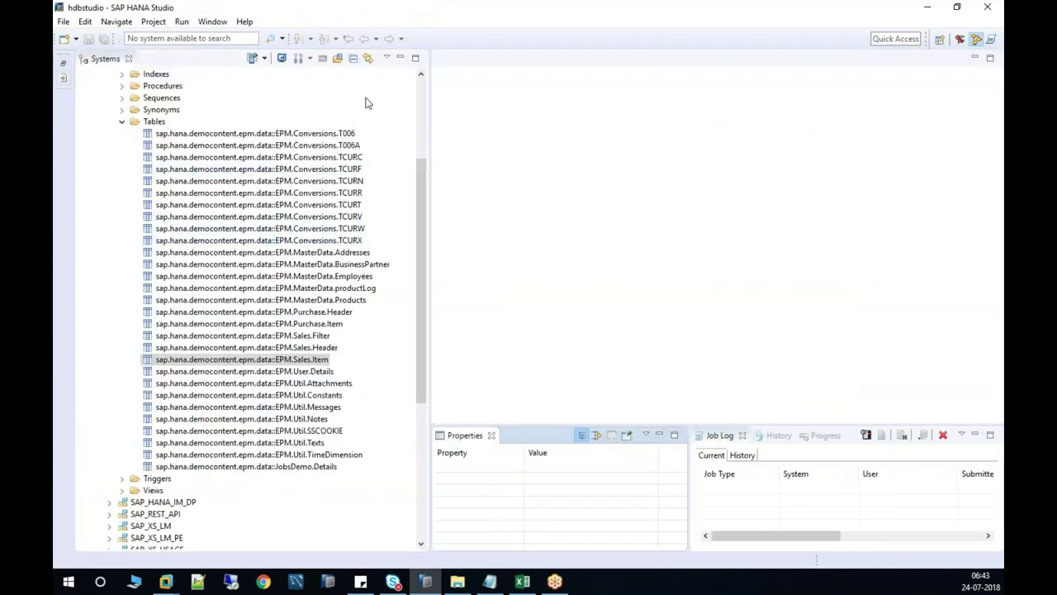
{"action": "left_click", "coordinate": [423, 105]}
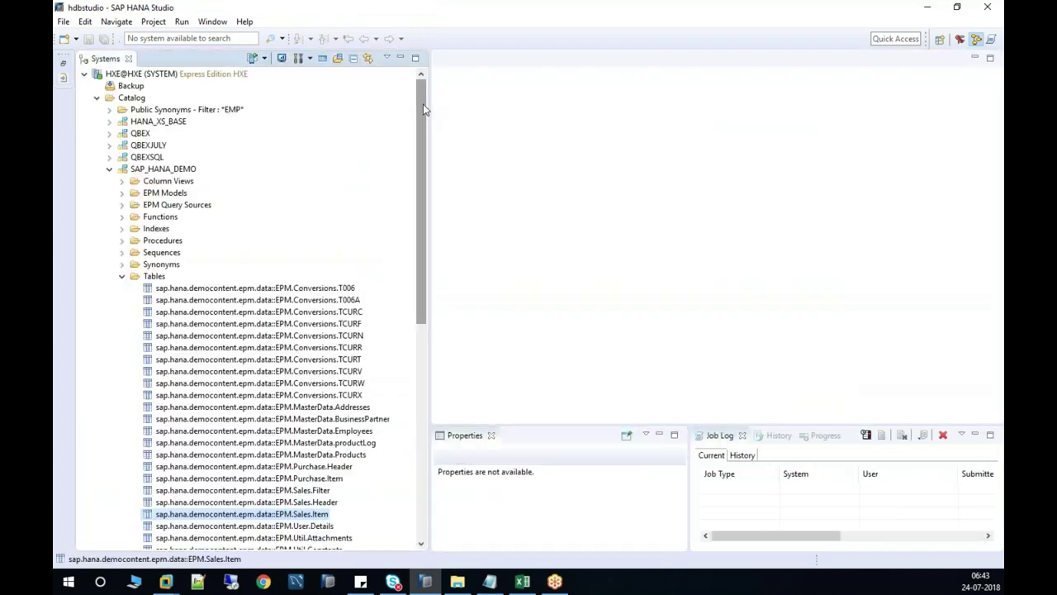
{"action": "left_click", "coordinate": [109, 168]}
{"action": "left_click", "coordinate": [97, 98]}
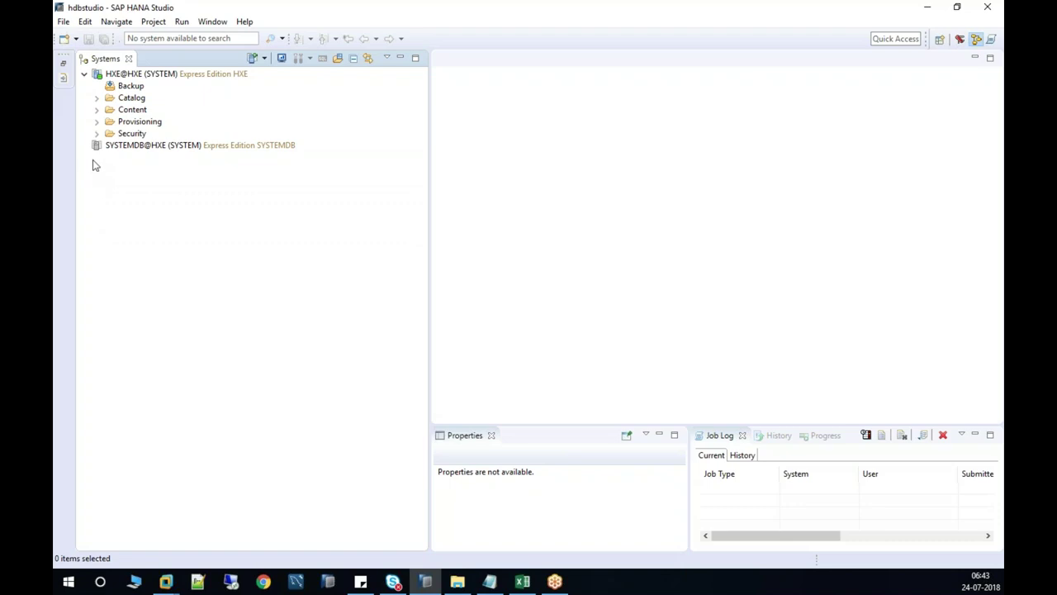
Expand the Content folder and select the Models package inside QbexJuly.
{"action": "left_click", "coordinate": [97, 111]}
{"action": "left_click", "coordinate": [135, 228]}
{"action": "left_click", "coordinate": [124, 217]}
{"action": "double_click", "coordinate": [155, 205]}
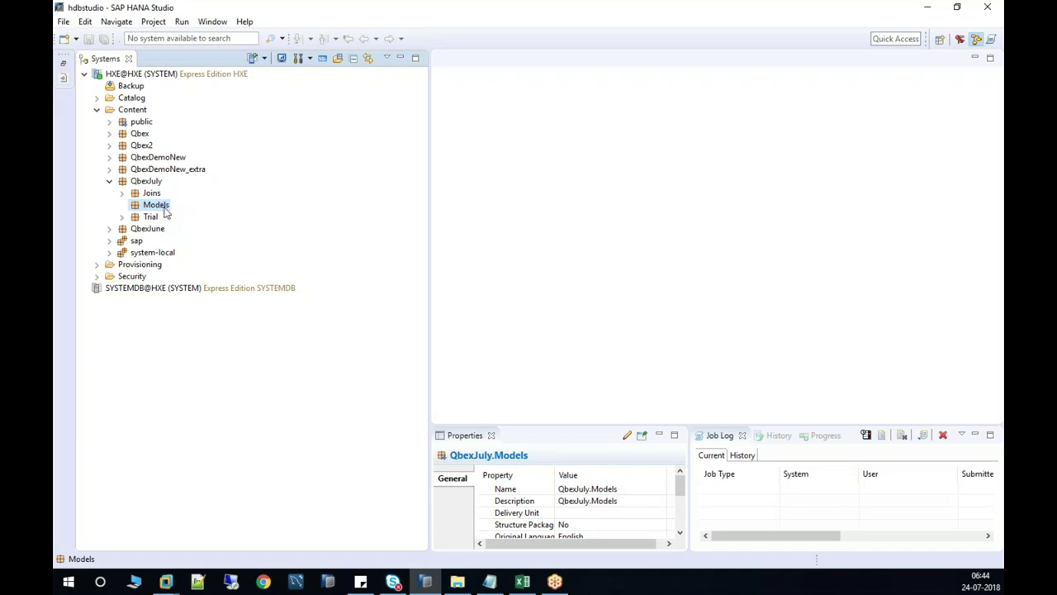
Create a graphical calculation view named ZCV_D_ADDRESS in the QbexJuly.Models package with data category DIMENSION.
{"action": "right_click", "coordinate": [165, 211]}
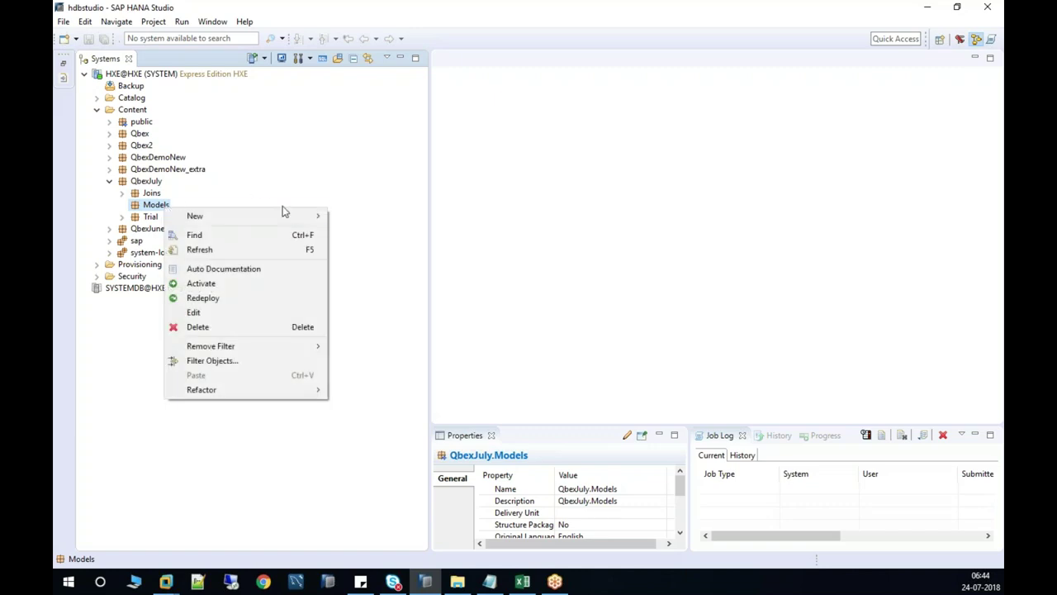
{"action": "mouse_move", "coordinate": [289, 218]}
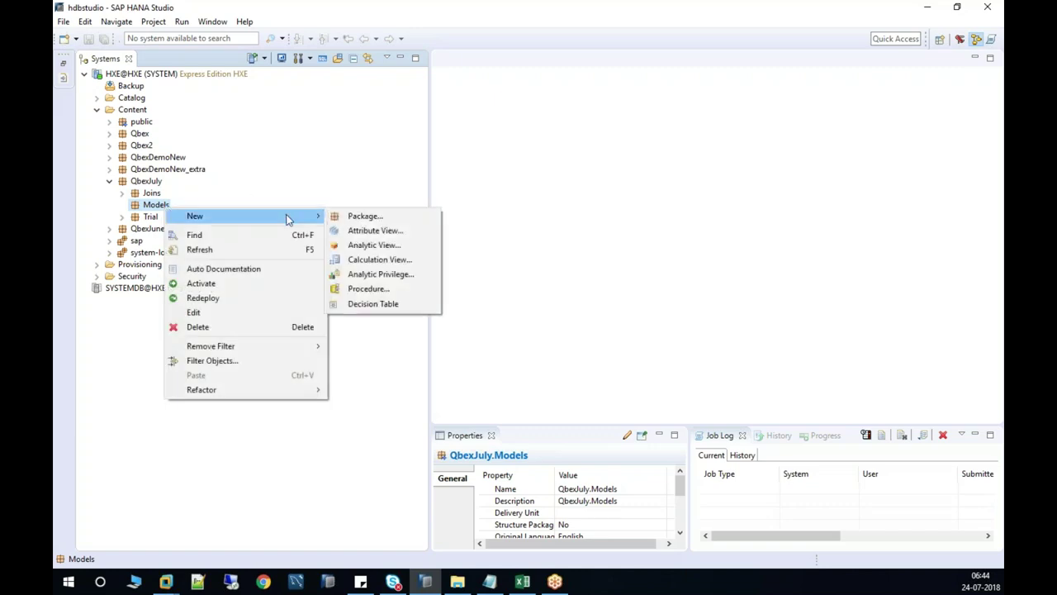
{"action": "left_click", "coordinate": [390, 261]}
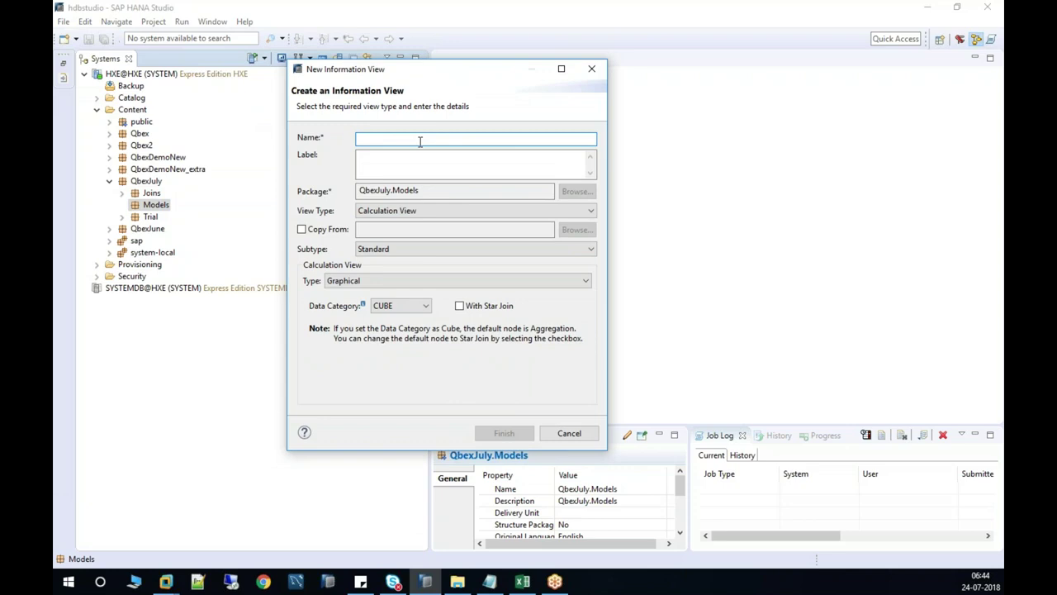
{"action": "type", "text": "ZCV_D_ADDRESS"}
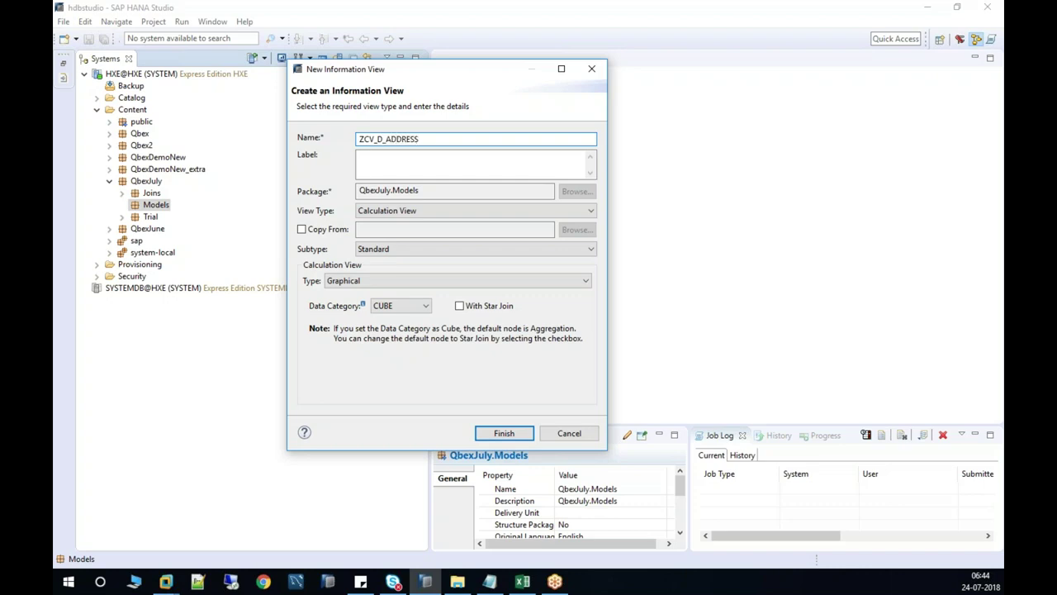
{"action": "left_click", "coordinate": [458, 160]}
{"action": "left_click", "coordinate": [415, 307]}
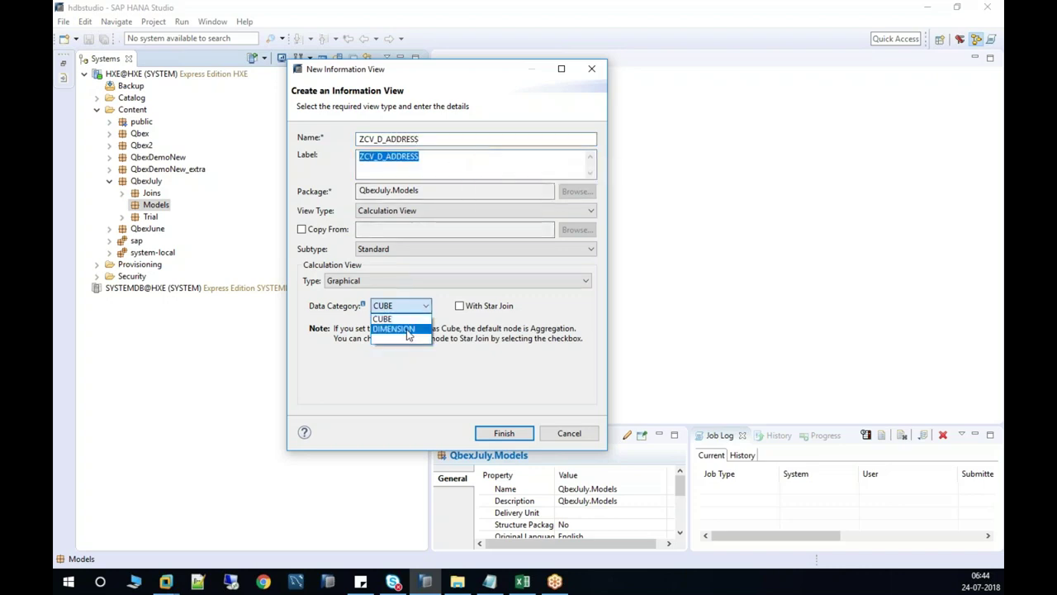
{"action": "left_click", "coordinate": [404, 330]}
{"action": "left_click", "coordinate": [500, 433]}
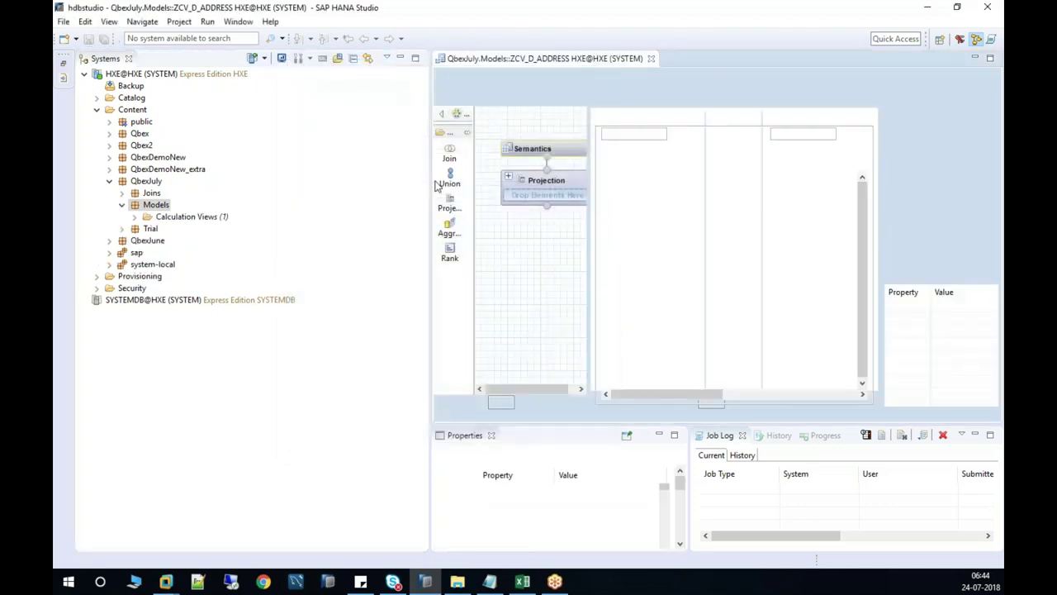
Add a second projection node below the default one and assign it the EPM.MasterData.Addresses table from SAP_HANA_DEMO.
{"action": "left_click", "coordinate": [97, 98]}
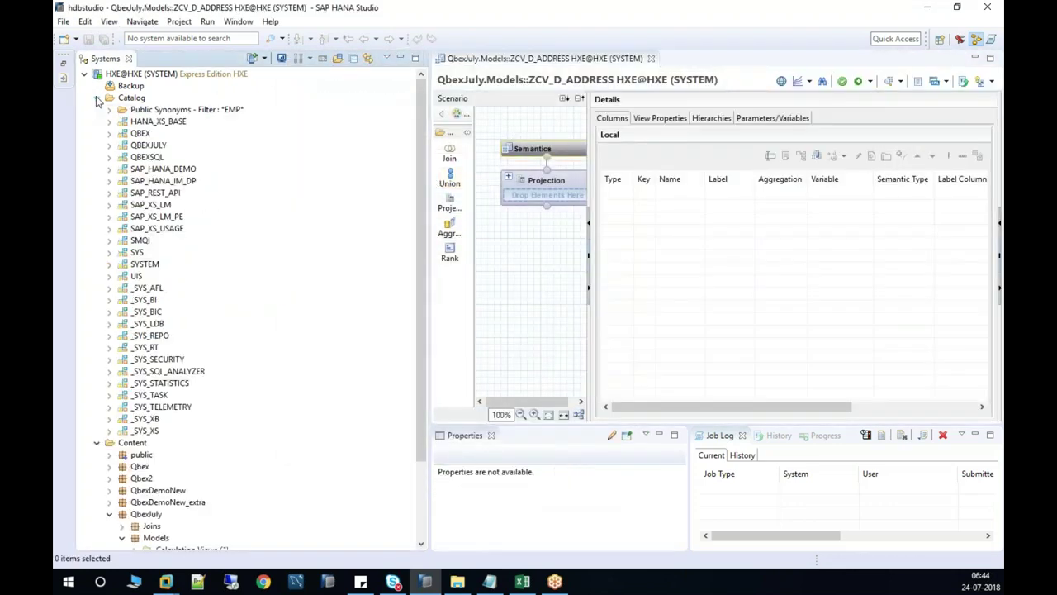
{"action": "left_click_drag", "start_coordinate": [590, 176], "coordinate": [636, 176]}
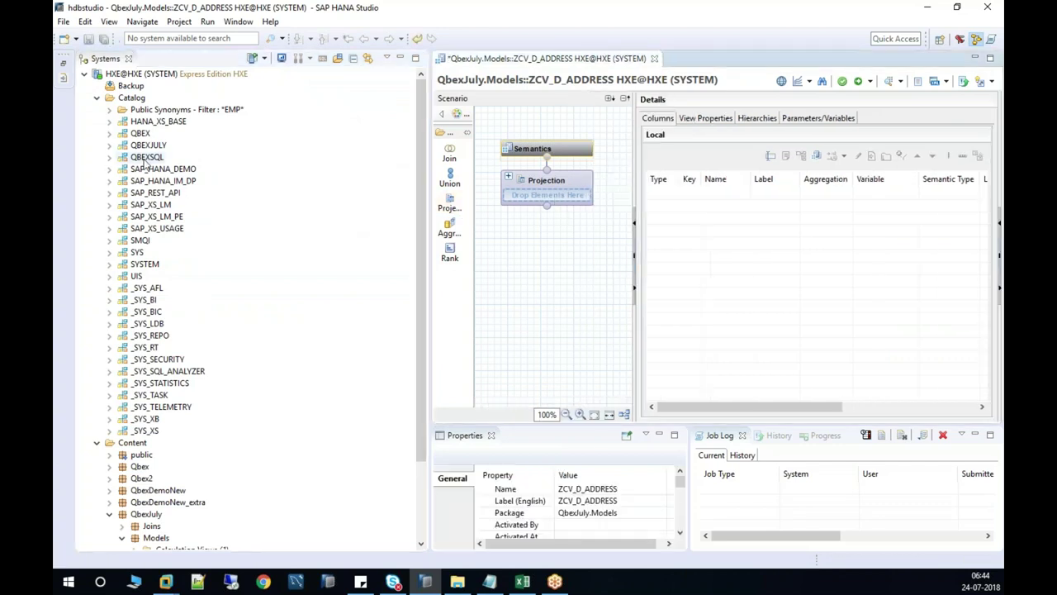
{"action": "left_click", "coordinate": [109, 169]}
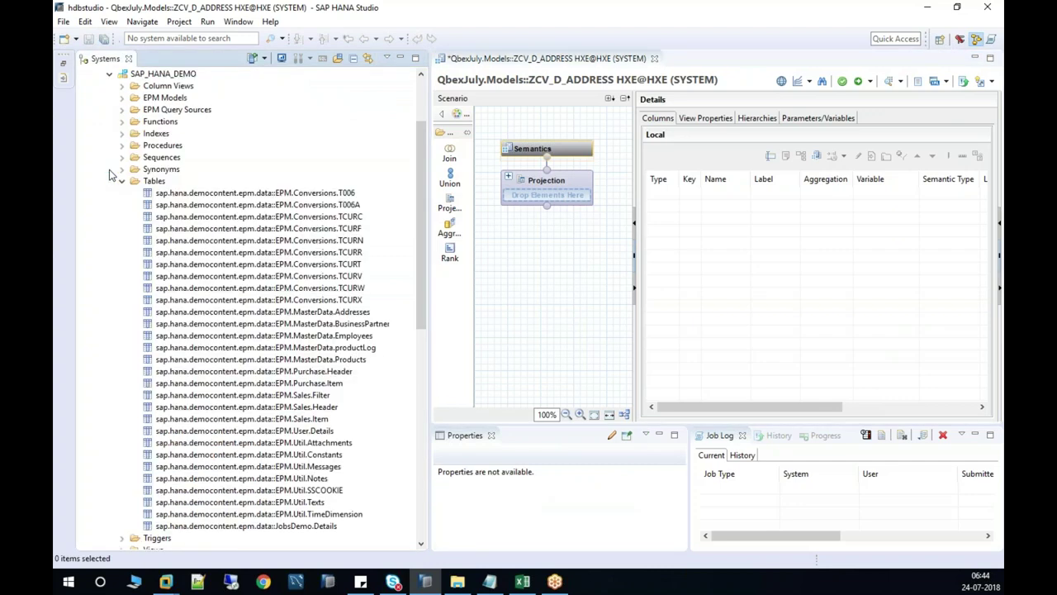
{"action": "left_click_drag", "start_coordinate": [449, 205], "coordinate": [541, 307]}
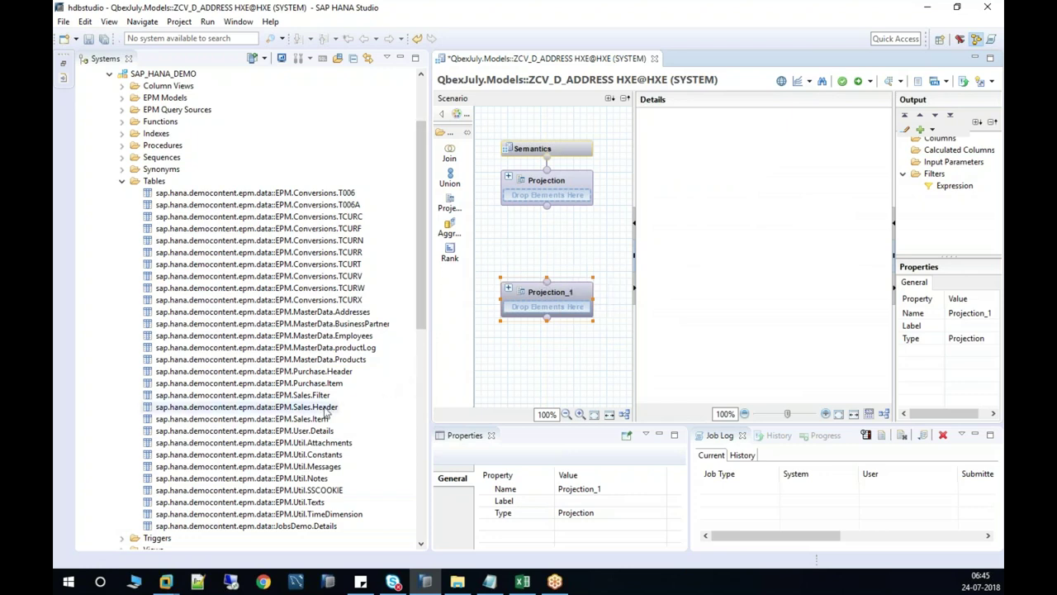
{"action": "left_click_drag", "start_coordinate": [337, 315], "coordinate": [552, 321]}
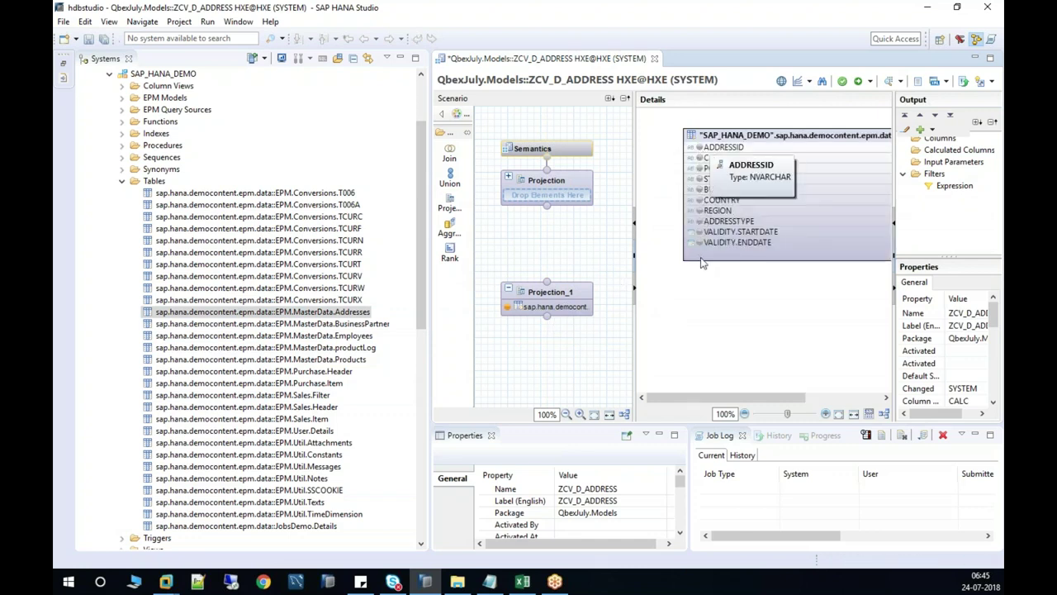
Assign the EPM.MasterData.Addresses table to the default projection and bring up the options for its REGION column.
{"action": "right_click", "coordinate": [736, 213]}
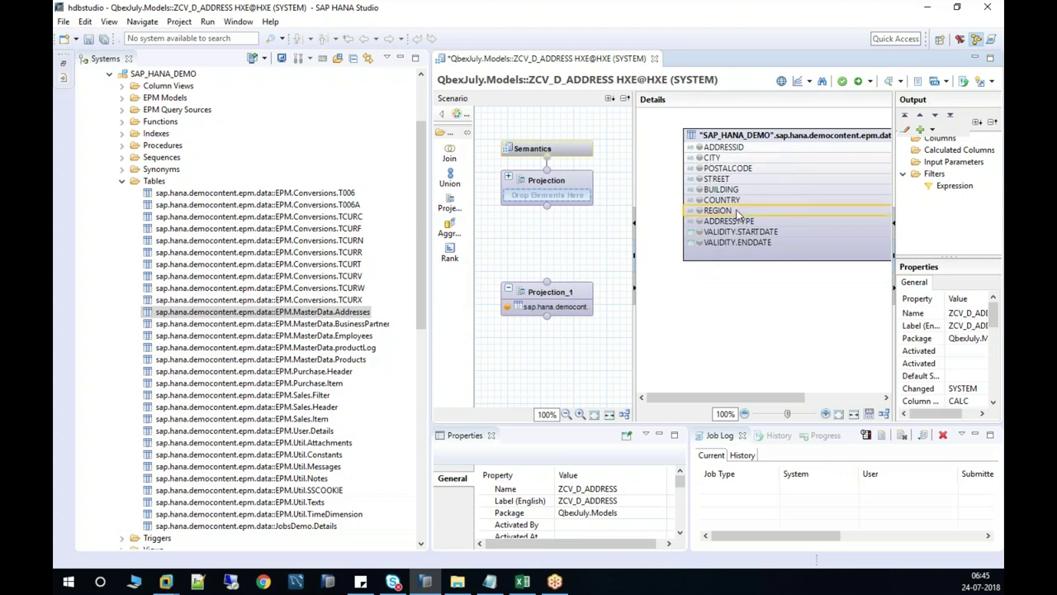
{"action": "left_click", "coordinate": [682, 280]}
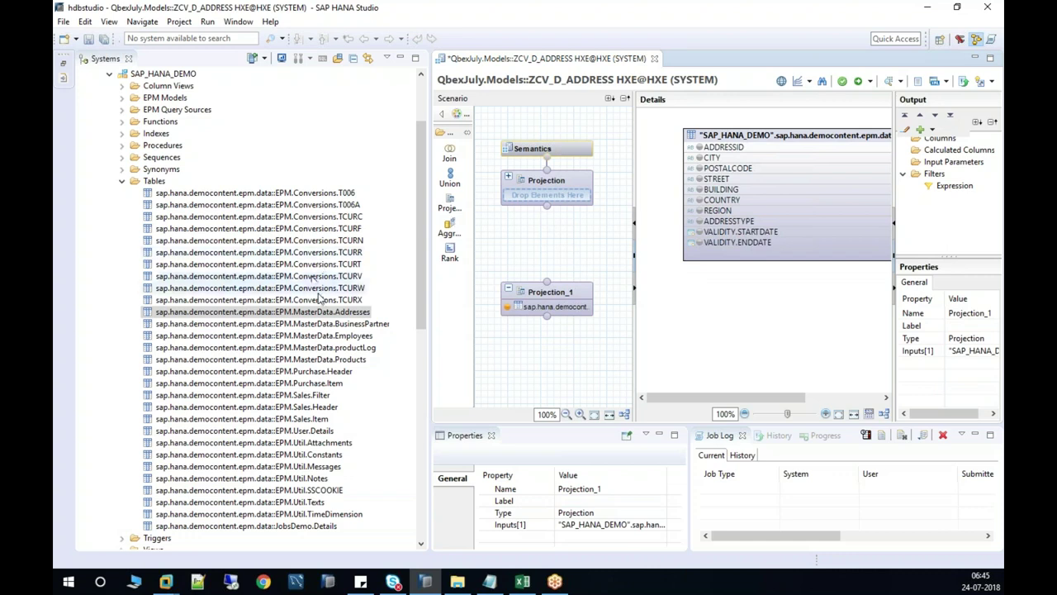
{"action": "left_click_drag", "start_coordinate": [263, 311], "coordinate": [545, 189]}
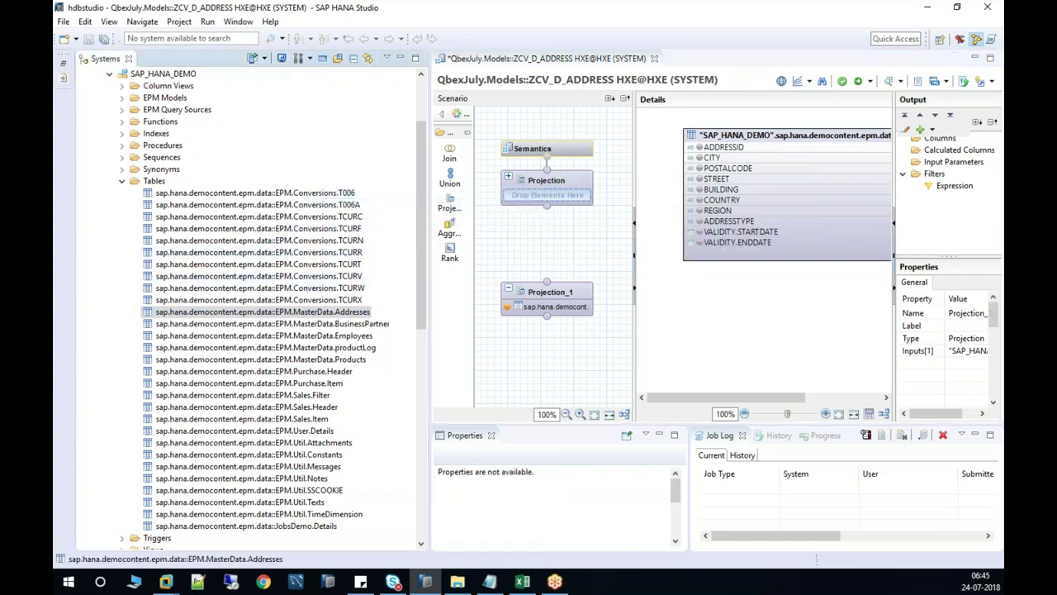
{"action": "right_click", "coordinate": [736, 213]}
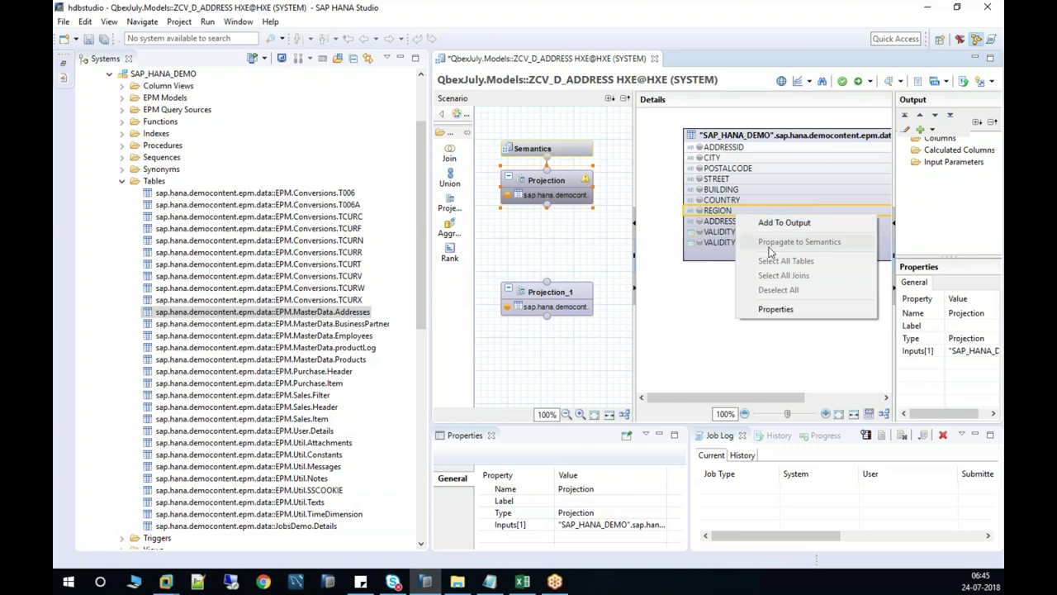
Remove the Addresses table from both projections and reassign it to the lower projection, Projection_1.
{"action": "left_click", "coordinate": [737, 135]}
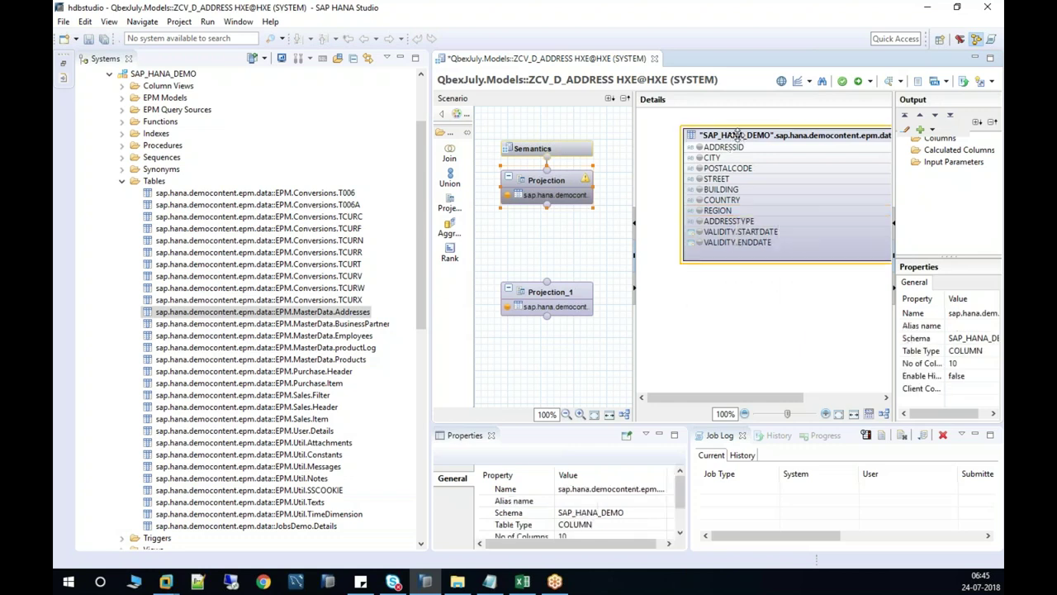
{"action": "key", "text": "Delete"}
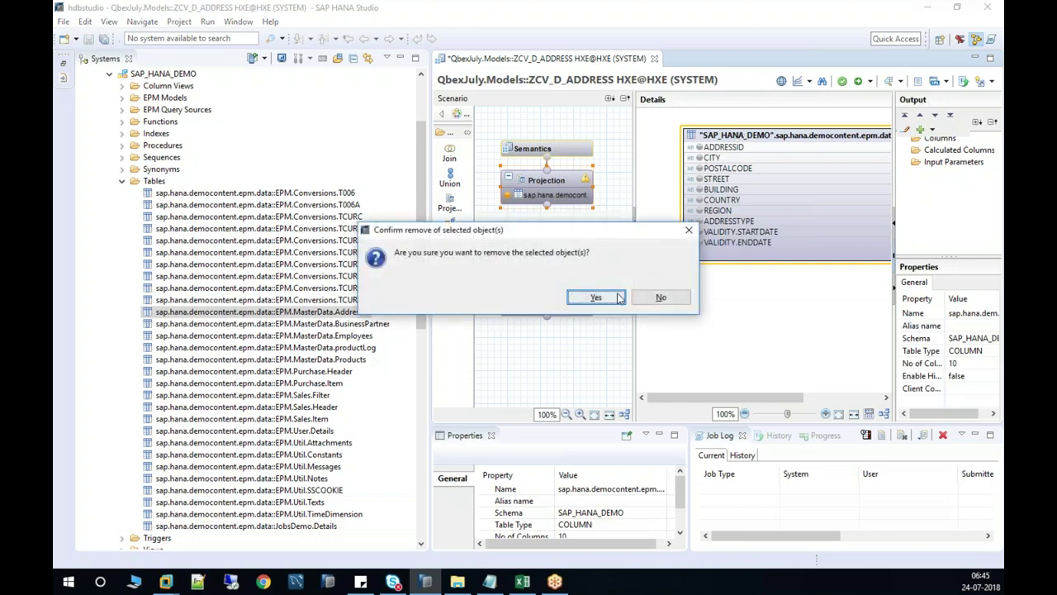
{"action": "left_click", "coordinate": [596, 298]}
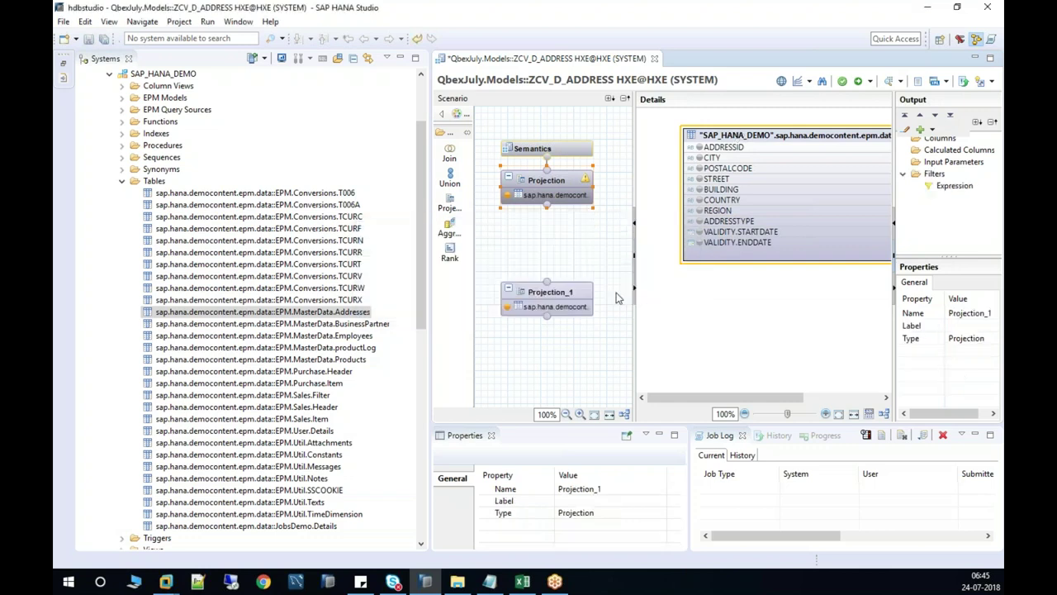
{"action": "left_click", "coordinate": [558, 204]}
{"action": "left_click", "coordinate": [748, 136]}
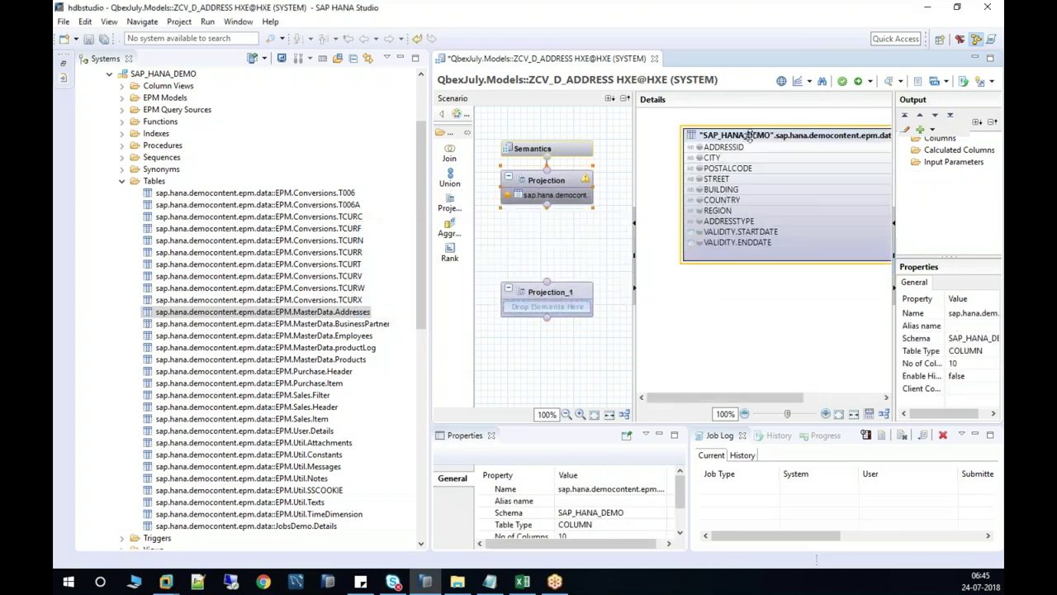
{"action": "key", "text": "Delete"}
{"action": "left_click", "coordinate": [595, 297]}
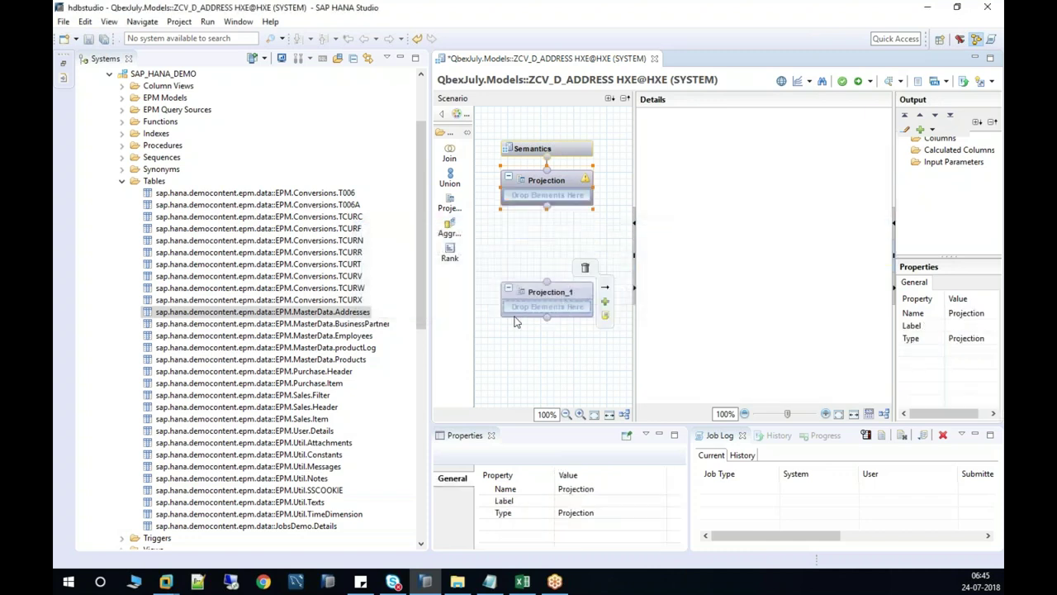
{"action": "left_click_drag", "start_coordinate": [353, 312], "coordinate": [520, 317]}
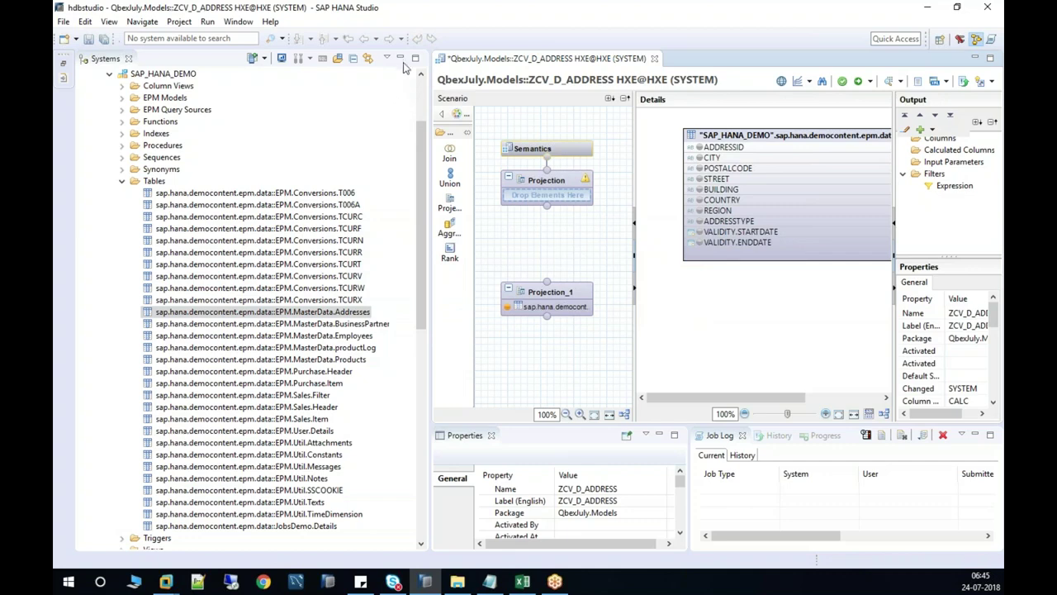
Minimize the Systems view and add ADDRESSID, CITY, COUNTRY and REGION to the output of Projection_1.
{"action": "left_click", "coordinate": [401, 57]}
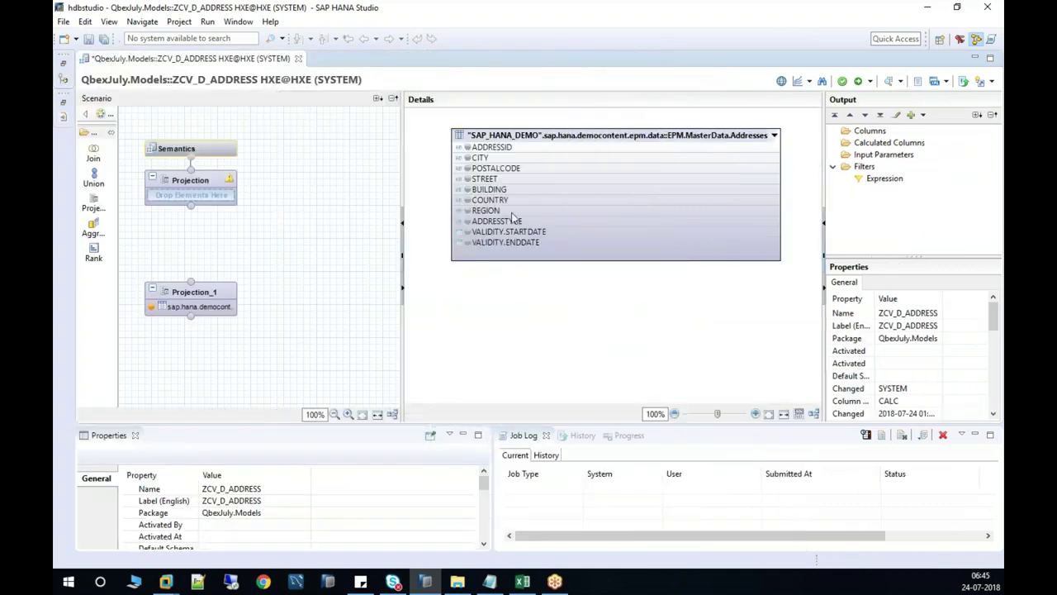
{"action": "left_click", "coordinate": [468, 148]}
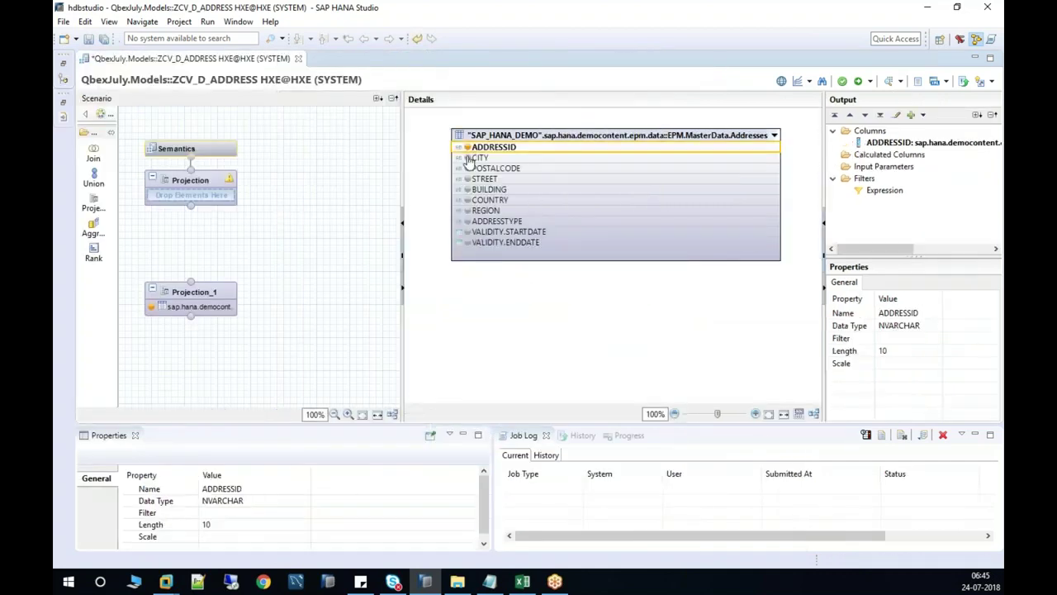
{"action": "left_click", "coordinate": [468, 157]}
{"action": "left_click", "coordinate": [467, 201]}
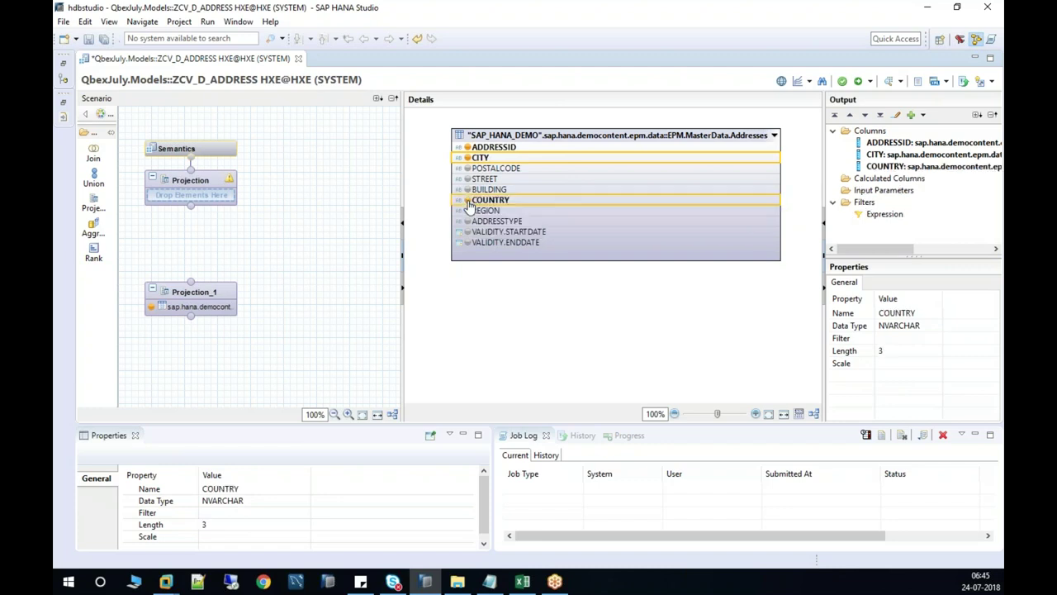
{"action": "left_click", "coordinate": [468, 210]}
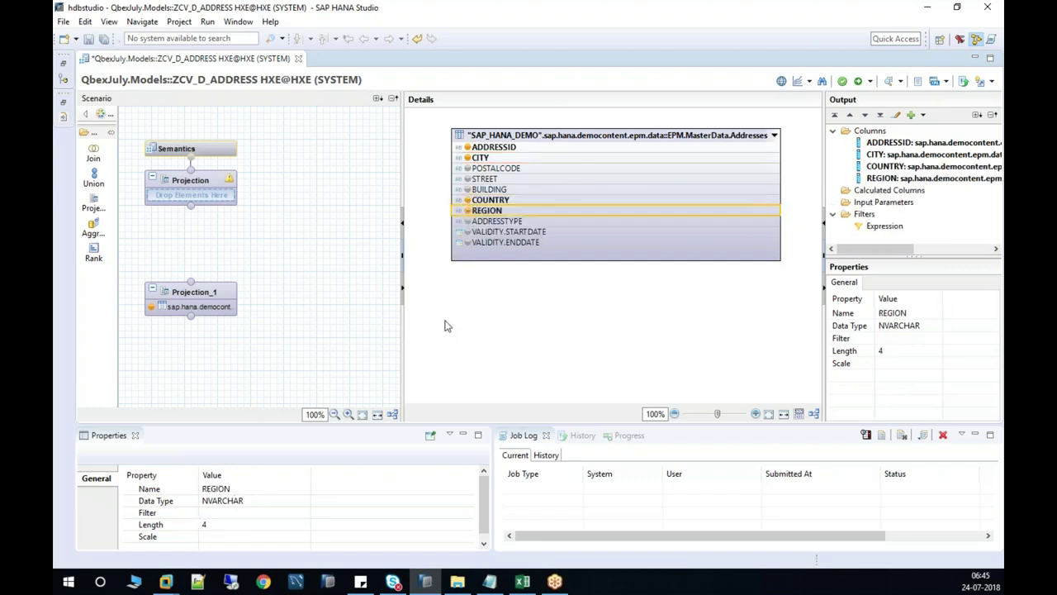
{"action": "mouse_move", "coordinate": [193, 287]}
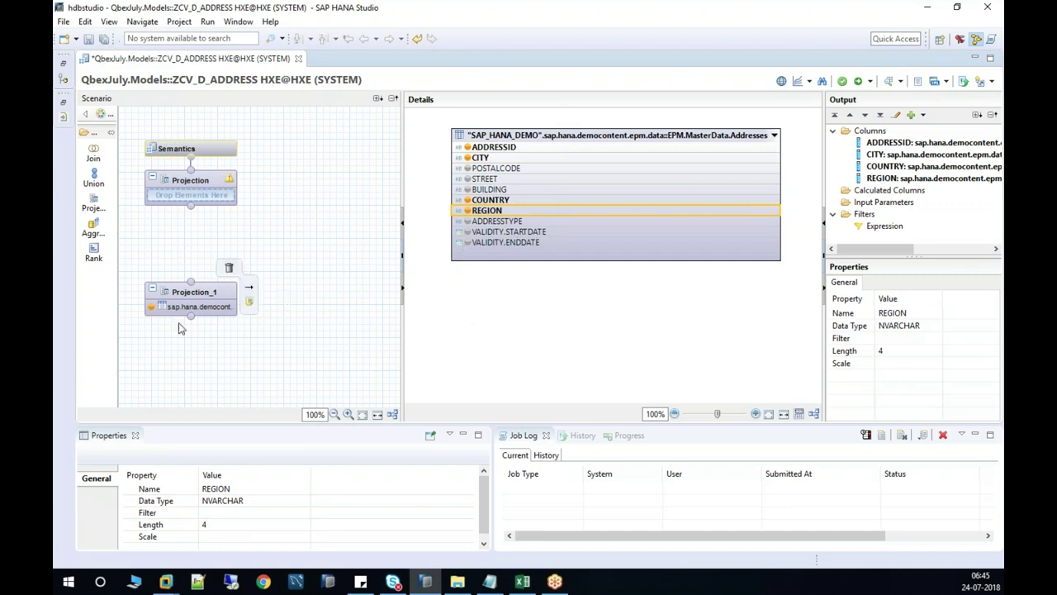
{"action": "right_click", "coordinate": [528, 213]}
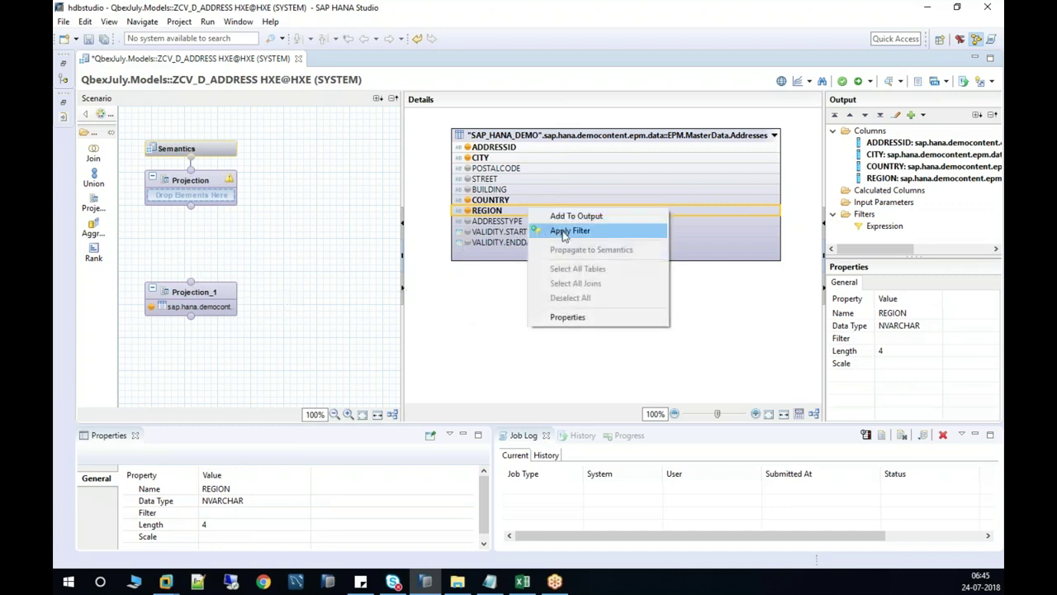
{"action": "left_click", "coordinate": [506, 312]}
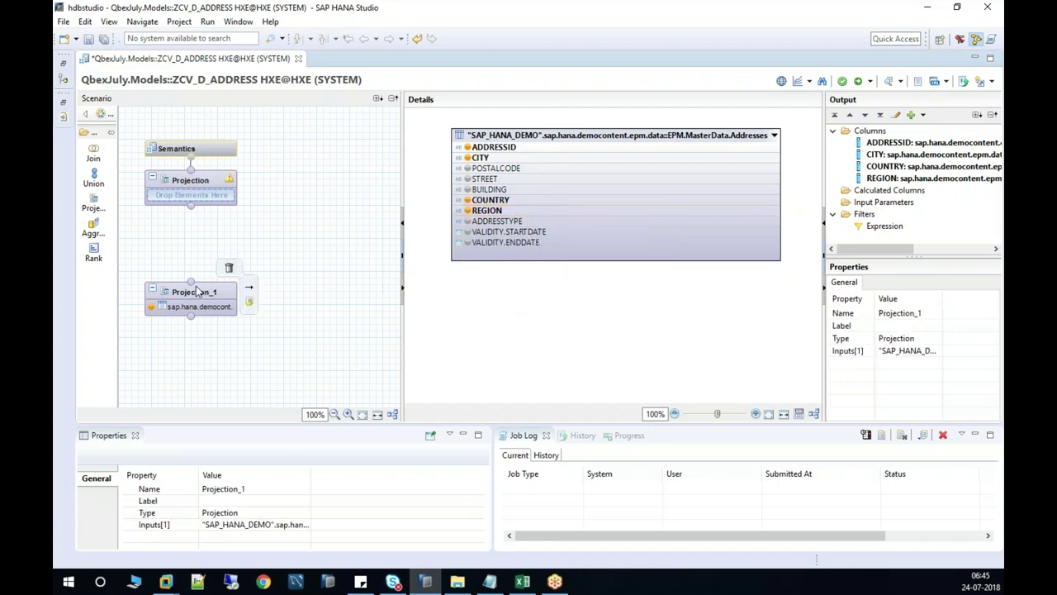
Connect Projection_1 to the default projection and add all four of its columns to the default projection's output.
{"action": "left_click_drag", "start_coordinate": [191, 283], "coordinate": [200, 196]}
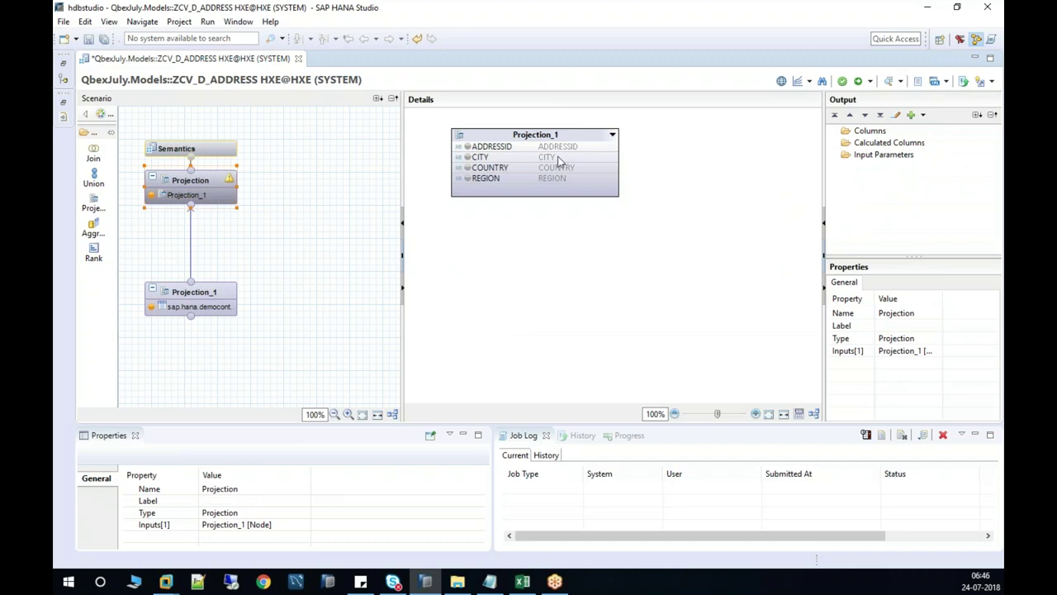
{"action": "right_click", "coordinate": [545, 179]}
{"action": "left_click", "coordinate": [496, 252]}
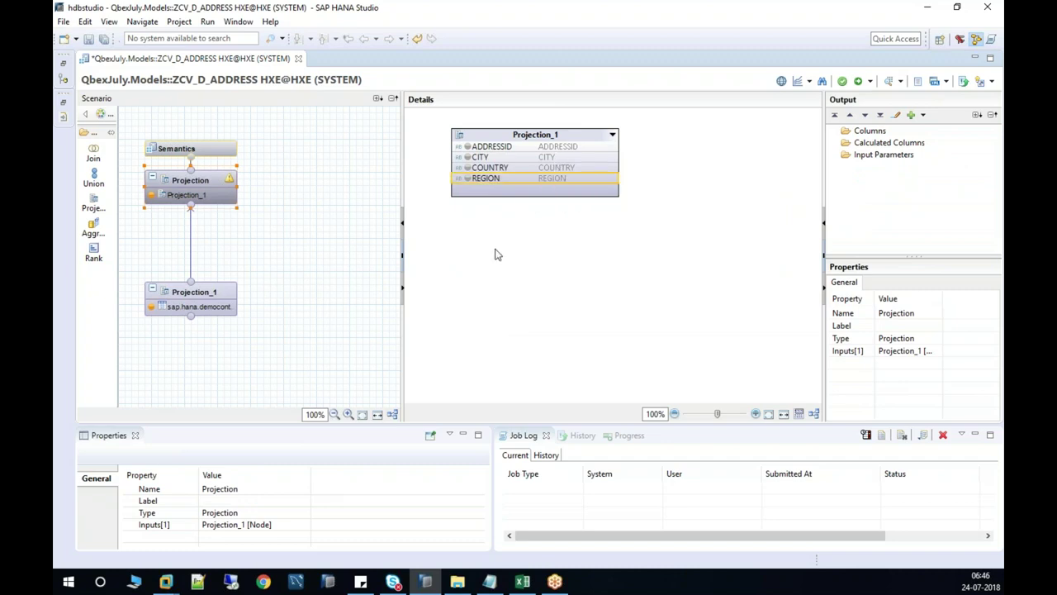
{"action": "left_click", "coordinate": [484, 149]}
{"action": "left_click", "coordinate": [484, 180], "text": "shift"}
{"action": "right_click", "coordinate": [483, 180]}
{"action": "left_click", "coordinate": [512, 188]}
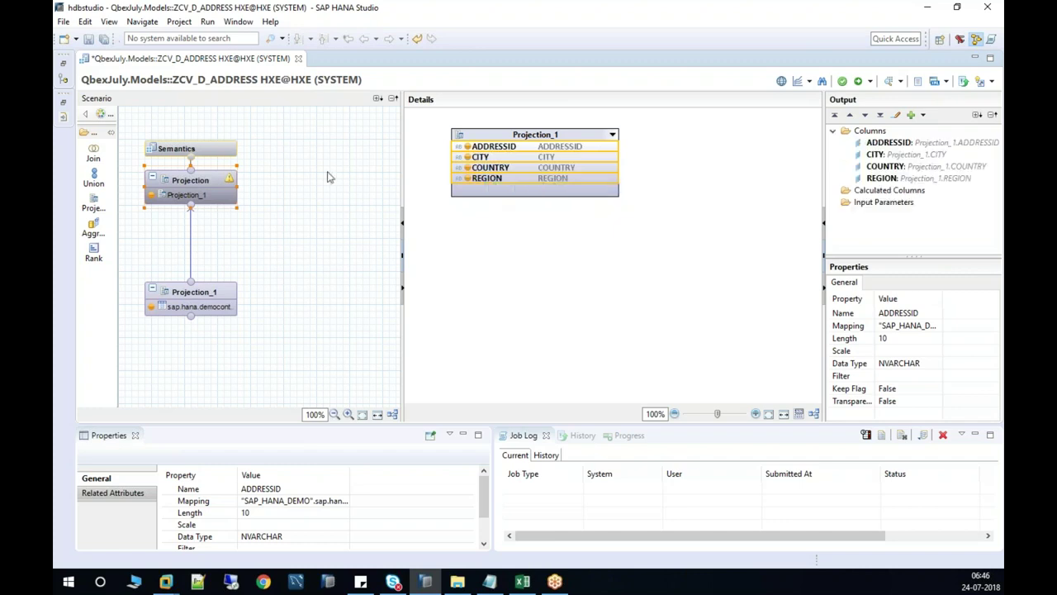
Show the semantics of ZCV_D_ADDRESS, save and activate the view, and preview its raw data.
{"action": "left_click", "coordinate": [219, 148]}
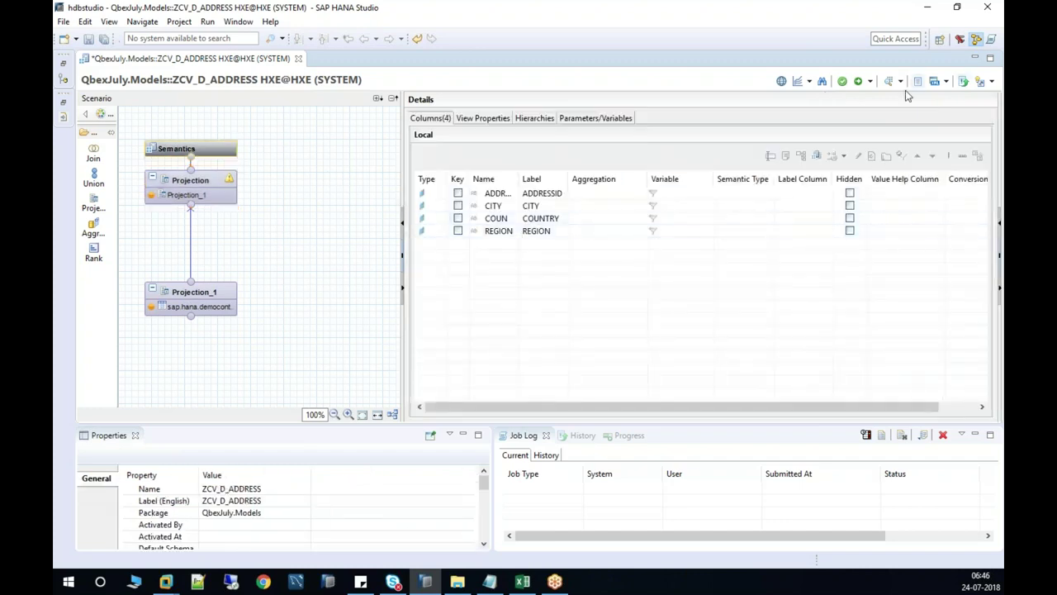
{"action": "left_click", "coordinate": [857, 83]}
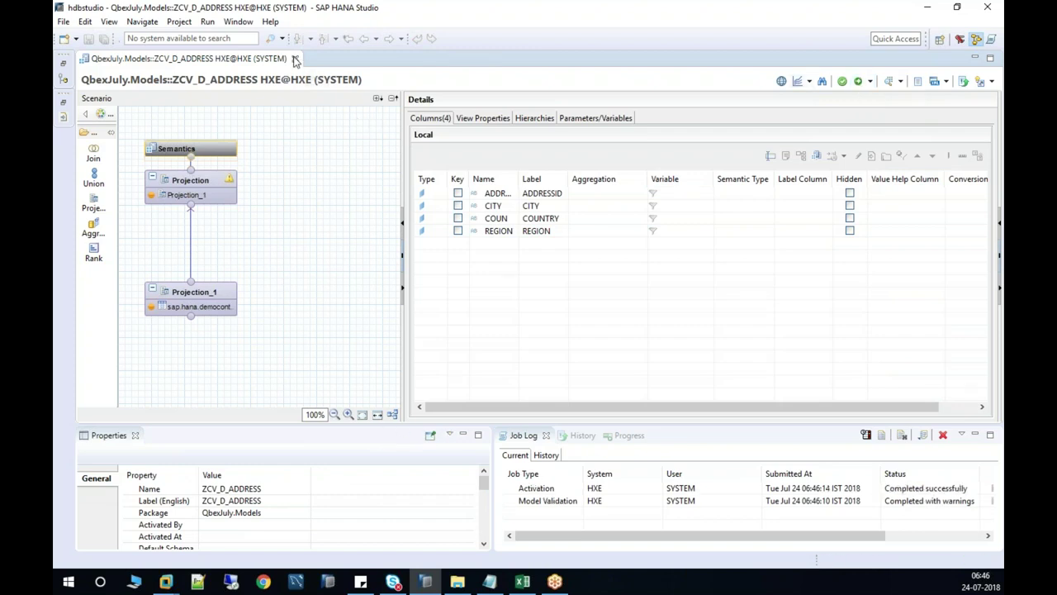
{"action": "left_click", "coordinate": [888, 82]}
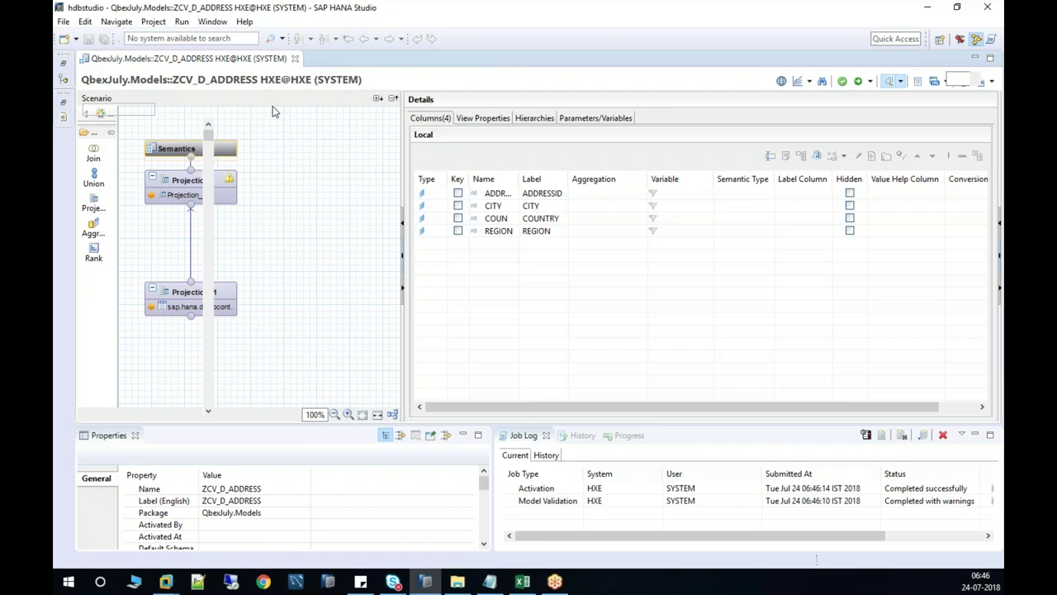
{"action": "left_click", "coordinate": [249, 83]}
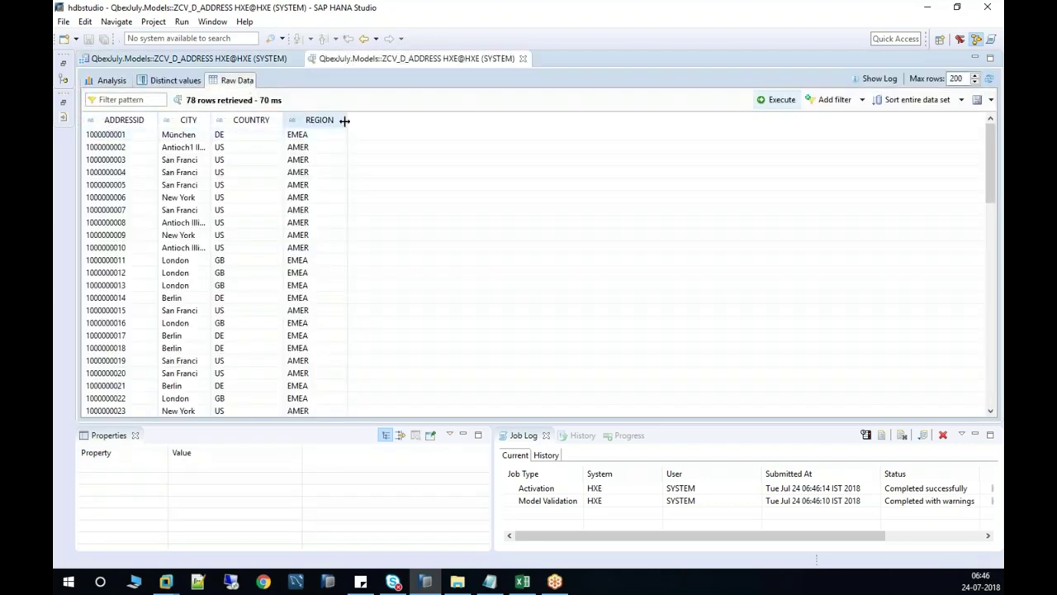
Close the data preview and the ZCV_D_ADDRESS editor, and restore the Systems view with SAP_HANA_DEMO and the Catalog collapsed.
{"action": "left_click", "coordinate": [523, 59]}
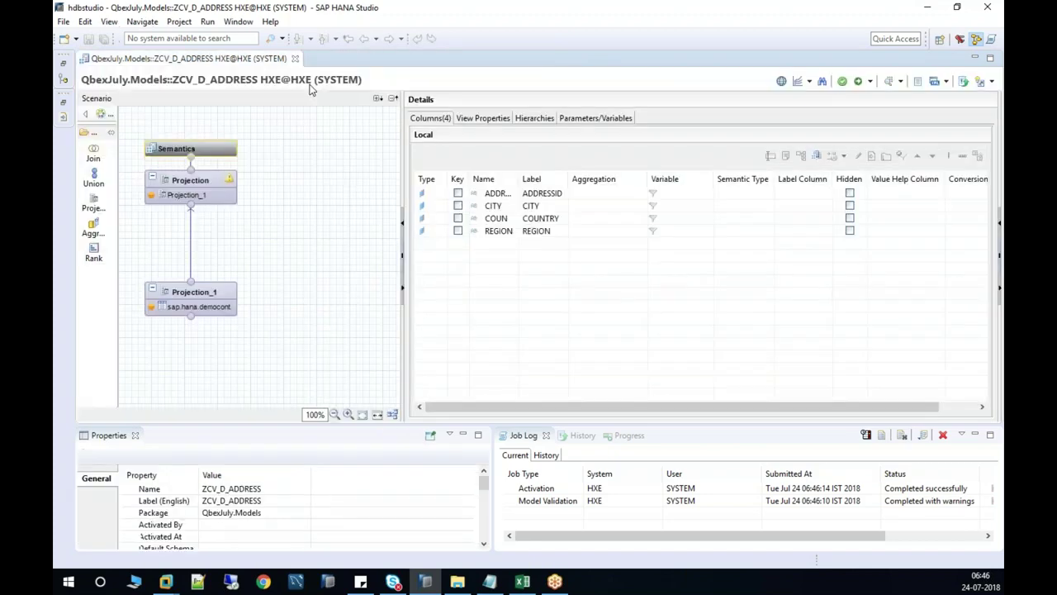
{"action": "left_click", "coordinate": [296, 58]}
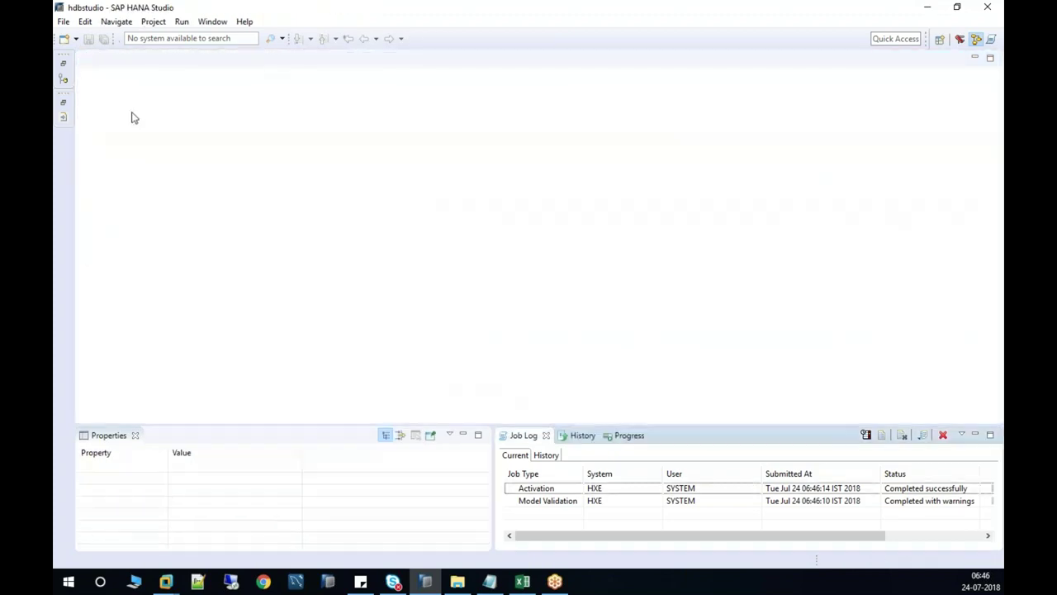
{"action": "left_click", "coordinate": [64, 64]}
{"action": "left_click", "coordinate": [420, 99]}
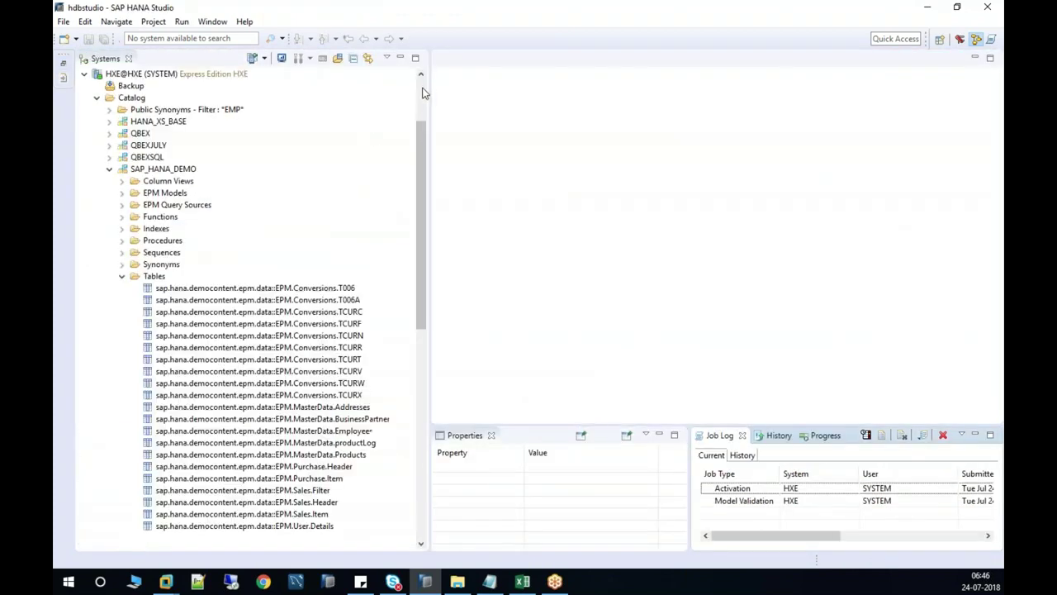
{"action": "left_click", "coordinate": [109, 170]}
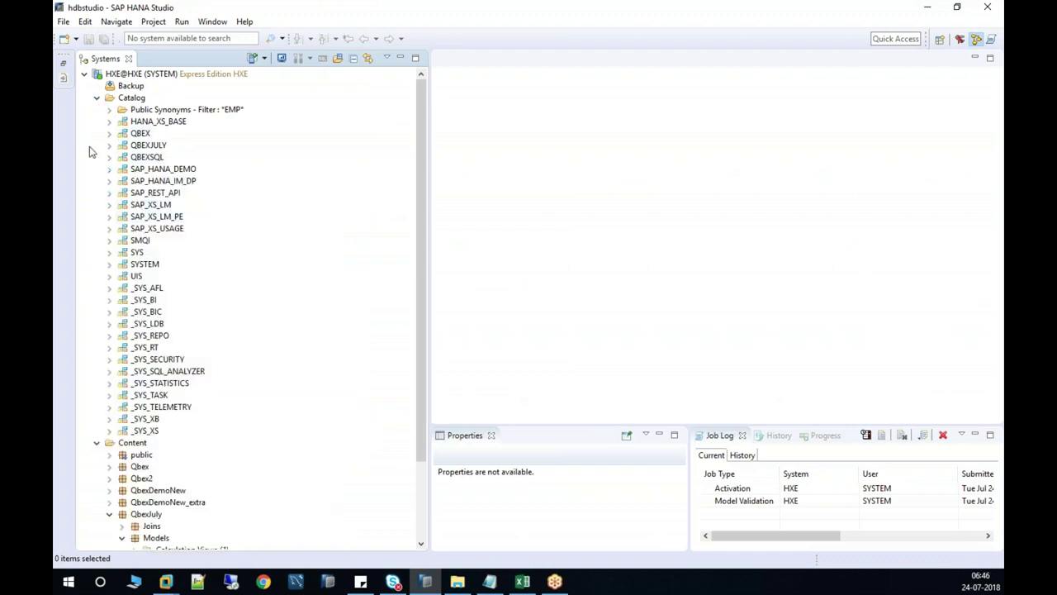
{"action": "left_click", "coordinate": [97, 97]}
Create a graphical calculation view named ZCV_D_CUSTOMER in the QbexJuly.Models package with data category DIMENSION.
{"action": "left_click", "coordinate": [170, 220]}
{"action": "right_click", "coordinate": [170, 219]}
{"action": "key", "text": "Escape"}
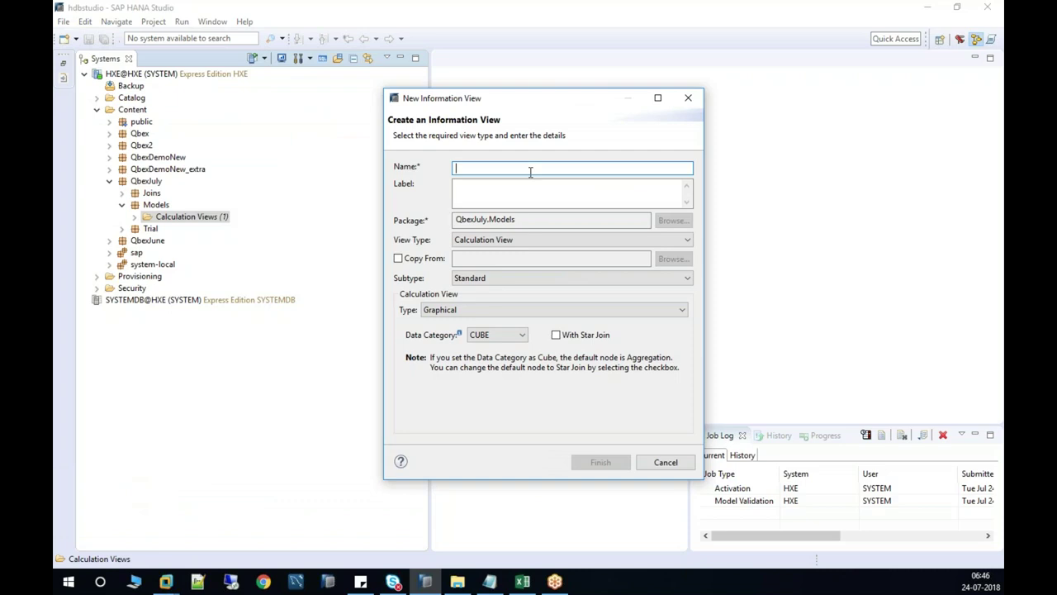
{"action": "type", "text": "ZCV_D_CUSTOMER"}
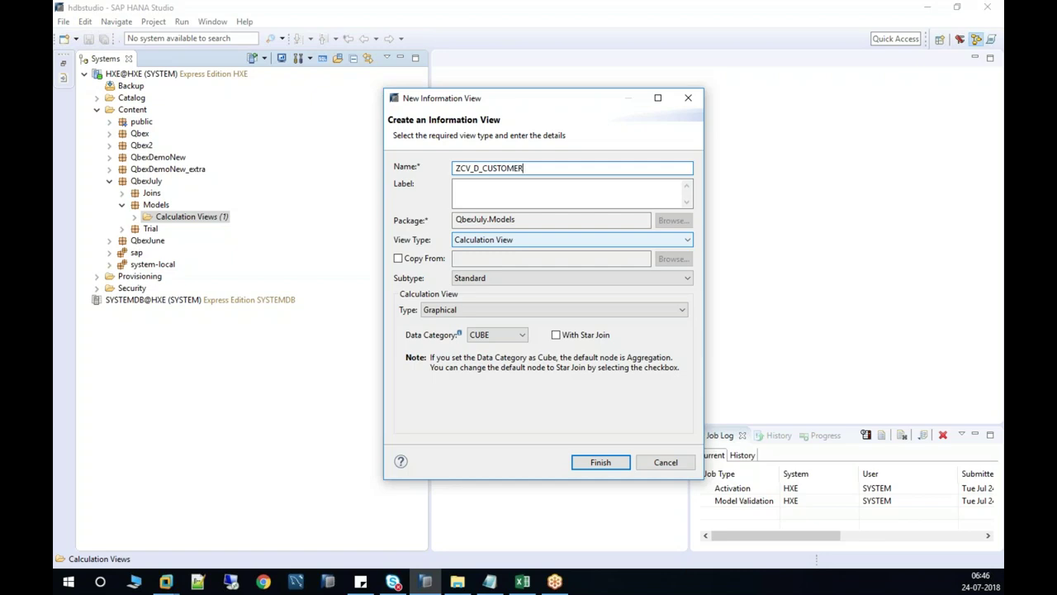
{"action": "key", "text": "Tab"}
{"action": "left_click", "coordinate": [520, 335]}
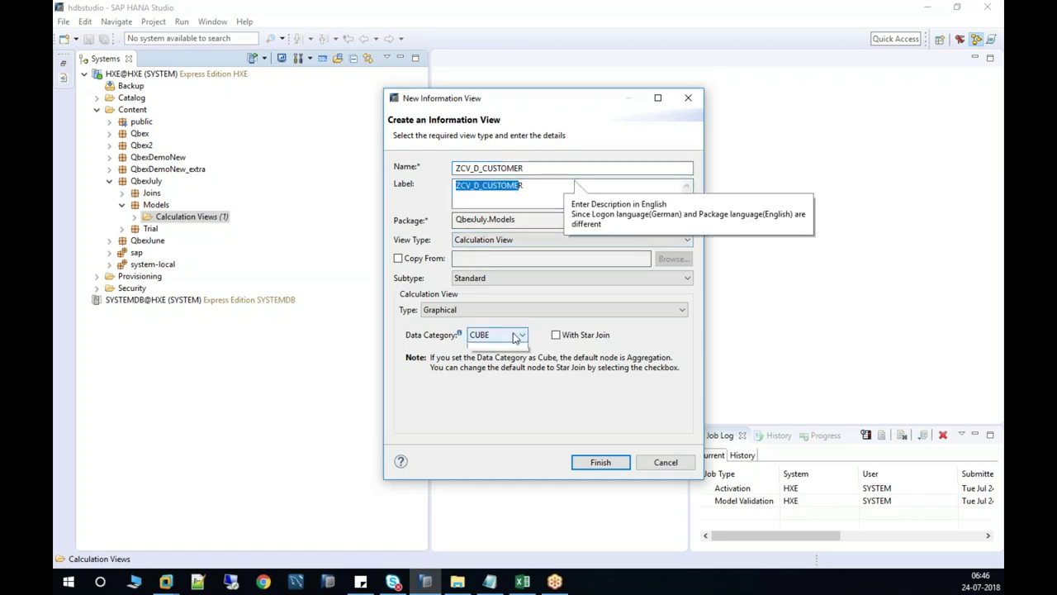
{"action": "left_click", "coordinate": [497, 358]}
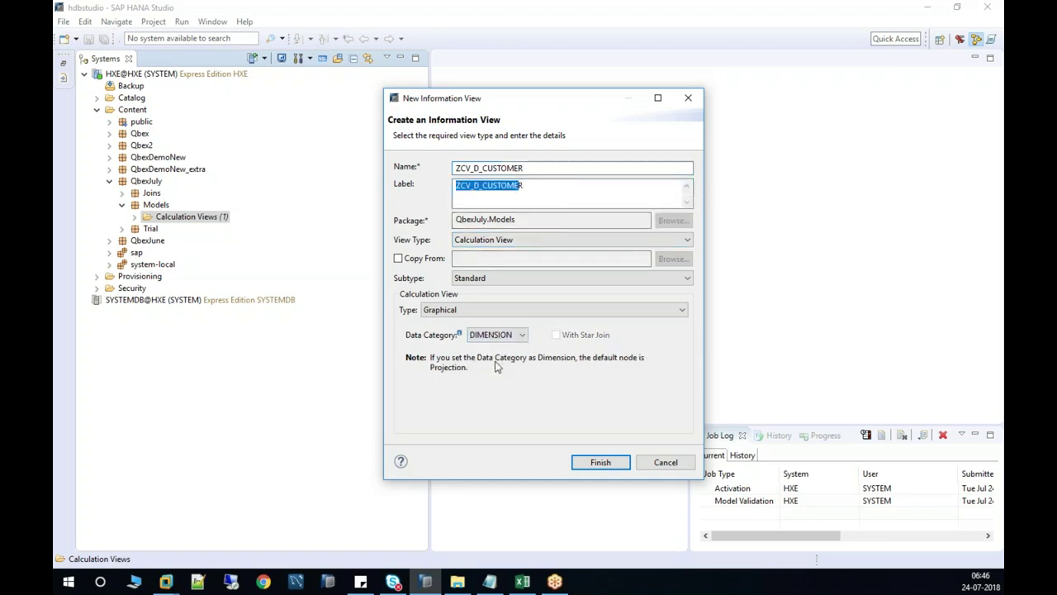
{"action": "left_click", "coordinate": [601, 462]}
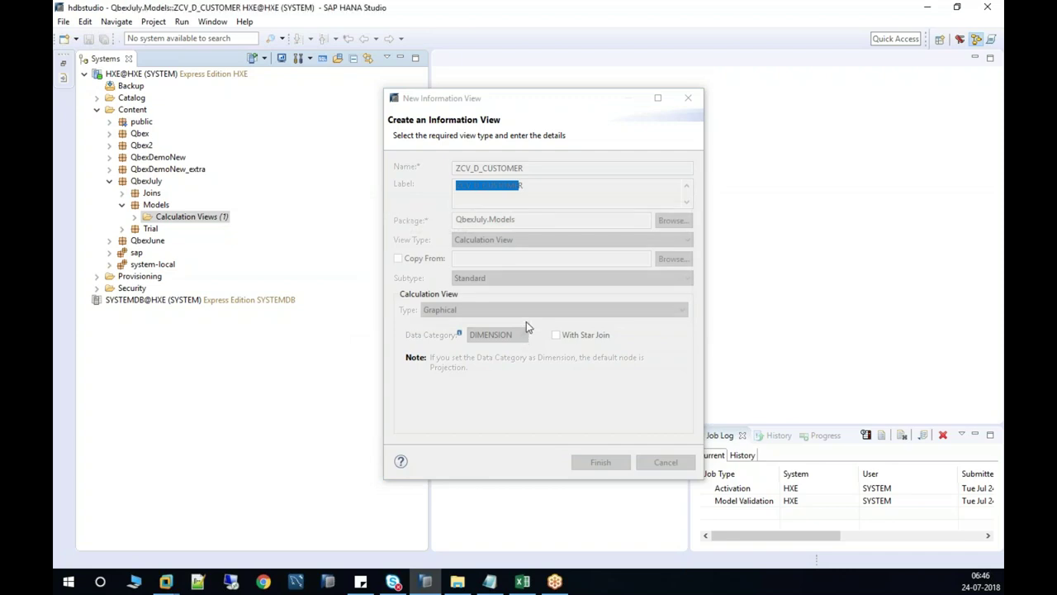
Minimize the Systems view, widen the scenario area, and add a second projection node below the default one.
{"action": "left_click", "coordinate": [400, 57]}
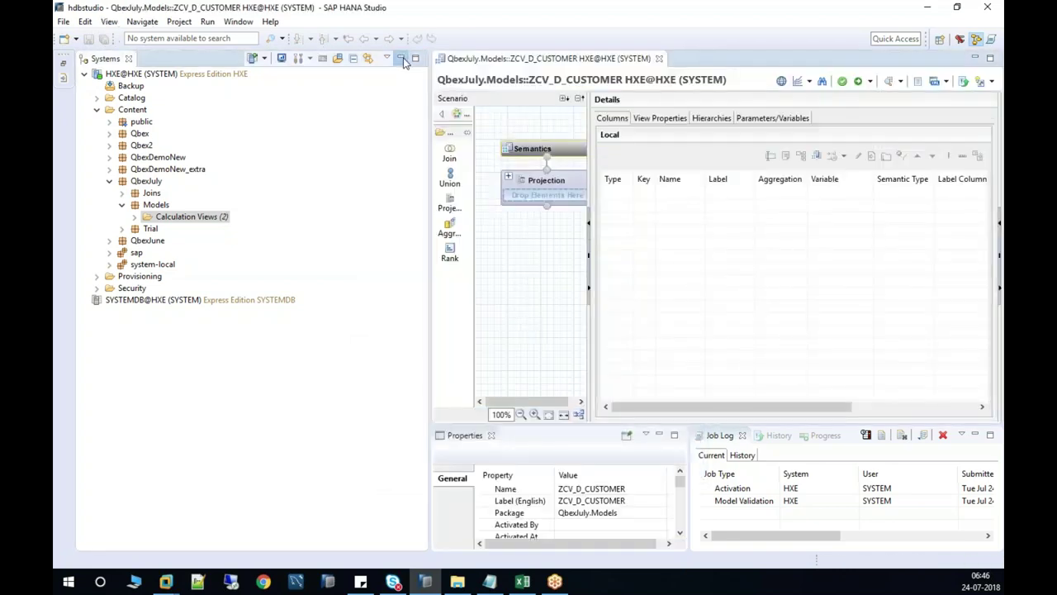
{"action": "left_click_drag", "start_coordinate": [328, 182], "coordinate": [384, 181]}
{"action": "left_click", "coordinate": [93, 202]}
{"action": "left_click", "coordinate": [171, 282]}
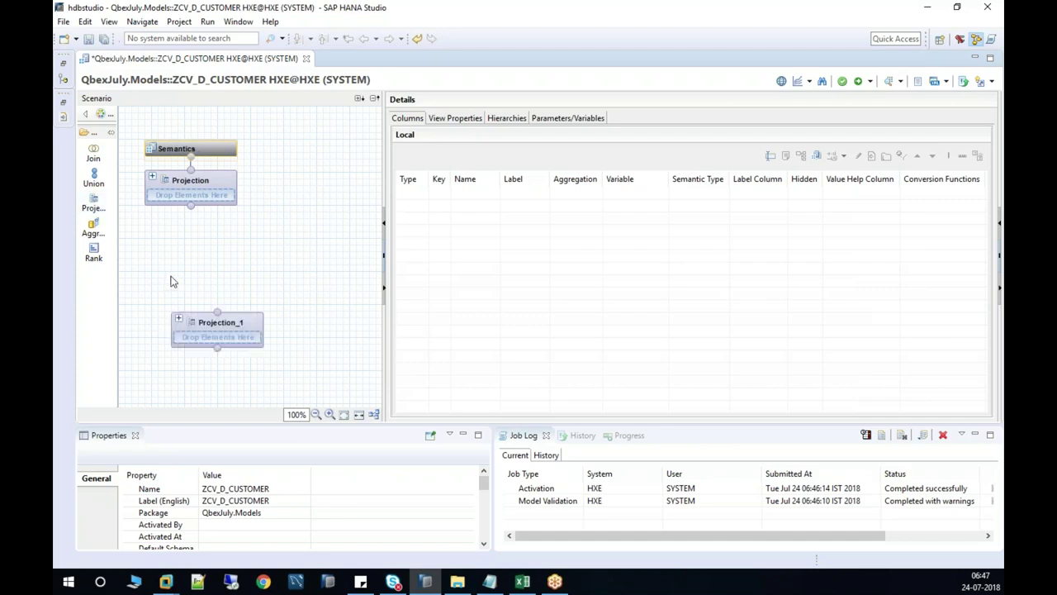
Assign the EPM.MasterData.BusinessPartner table from the SAP_HANA_DEMO schema to Projection_1, and minimize the Systems view.
{"action": "left_click", "coordinate": [63, 62]}
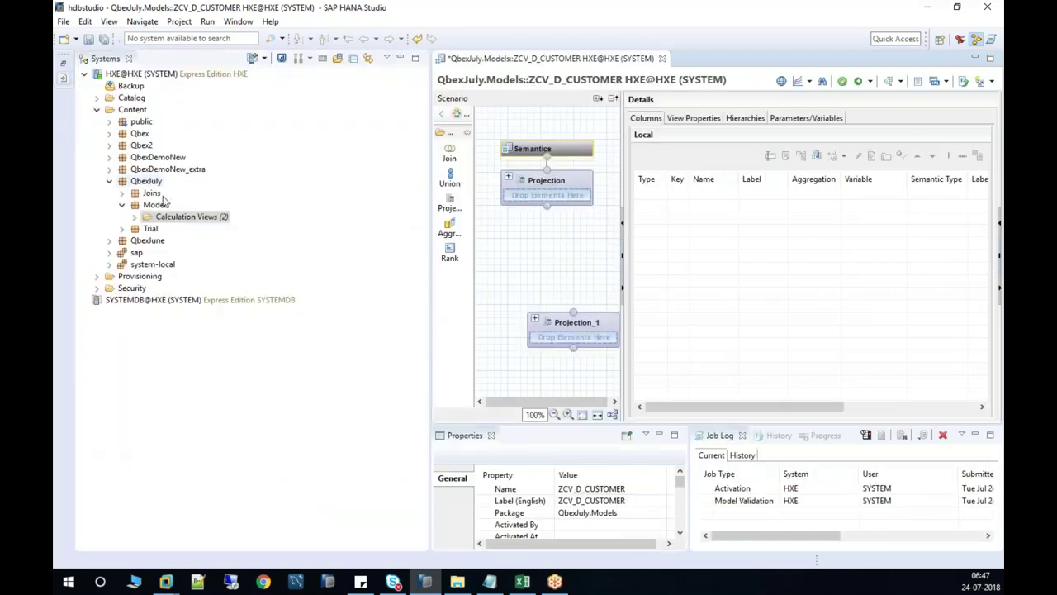
{"action": "left_click", "coordinate": [97, 98]}
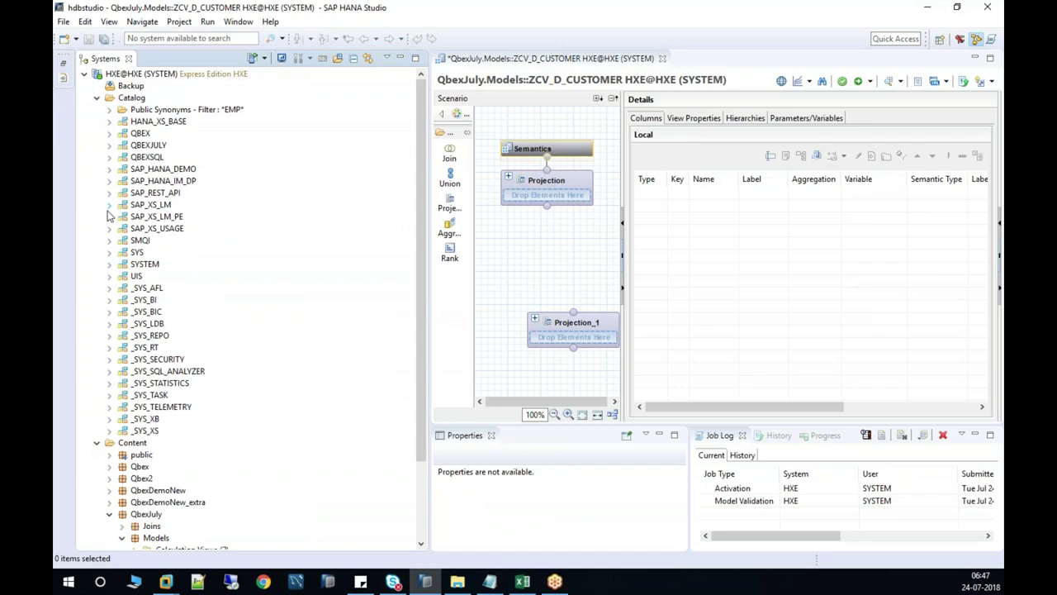
{"action": "left_click", "coordinate": [110, 171]}
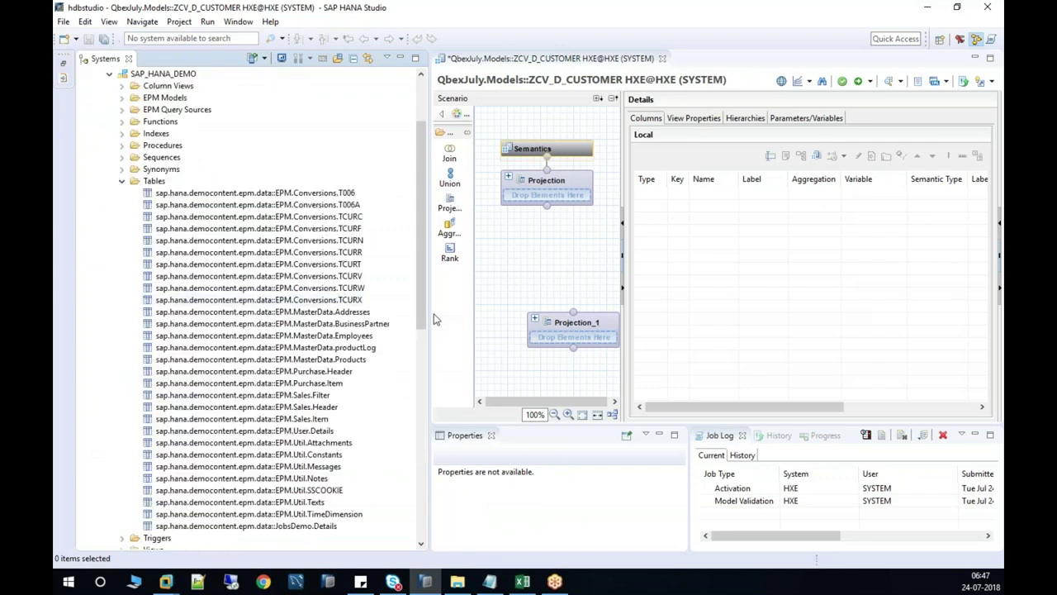
{"action": "left_click_drag", "start_coordinate": [384, 323], "coordinate": [574, 337]}
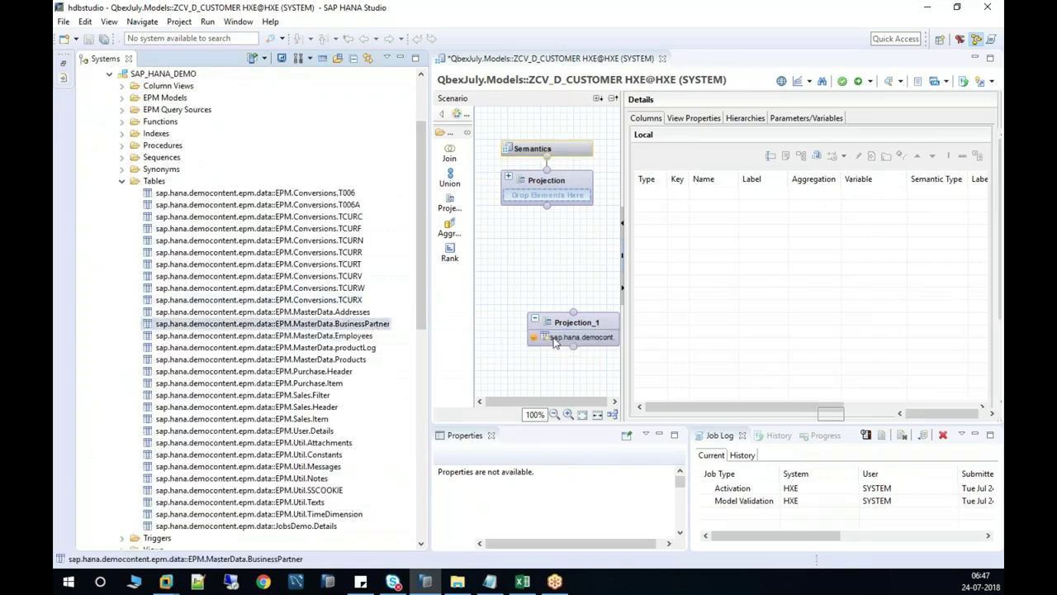
{"action": "left_click", "coordinate": [400, 58]}
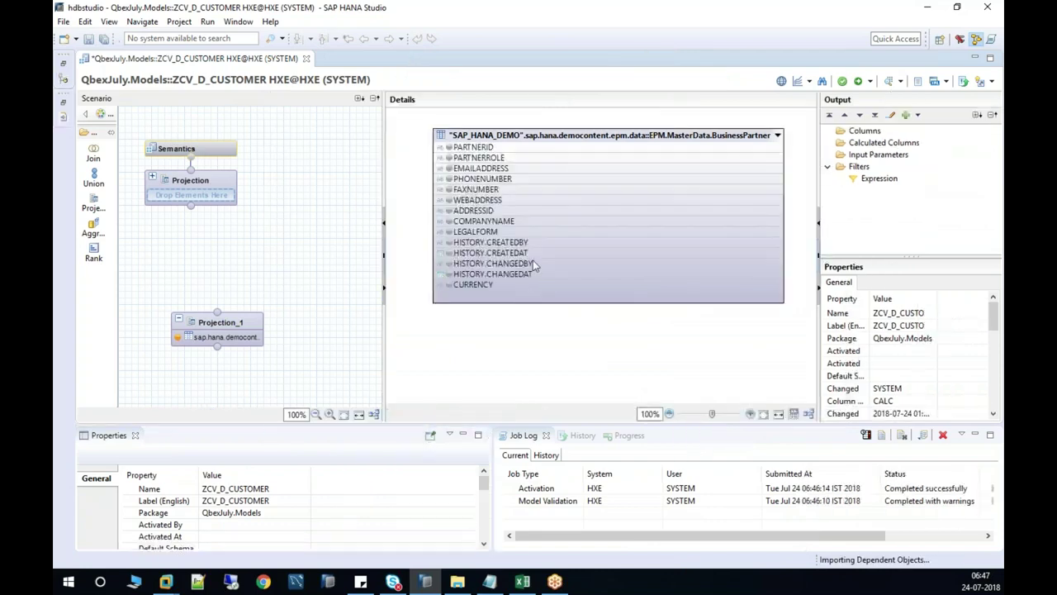
Add PARTNERID, PARTNERROLE, ADDRESSID and COMPANYNAME from the BusinessPartner table to the output of Projection_1.
{"action": "left_click", "coordinate": [448, 147]}
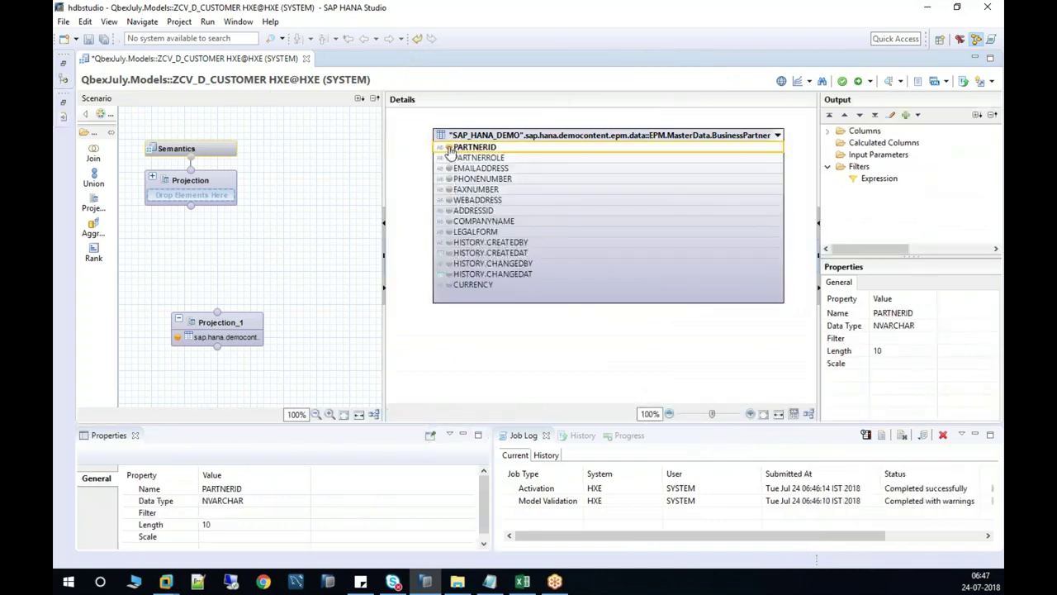
{"action": "left_click", "coordinate": [449, 158]}
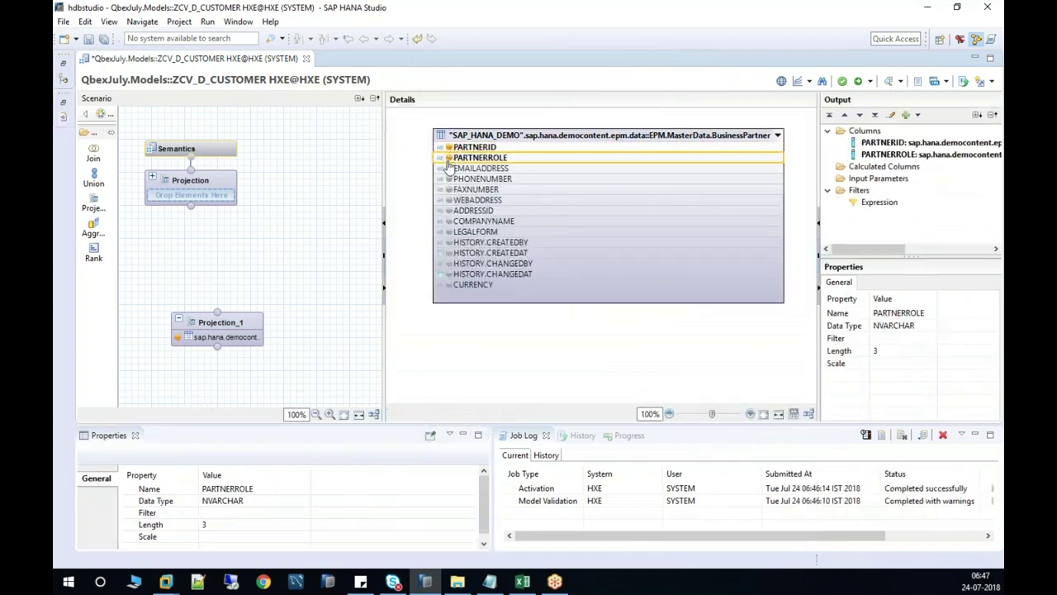
{"action": "left_click", "coordinate": [448, 211]}
{"action": "left_click", "coordinate": [449, 222]}
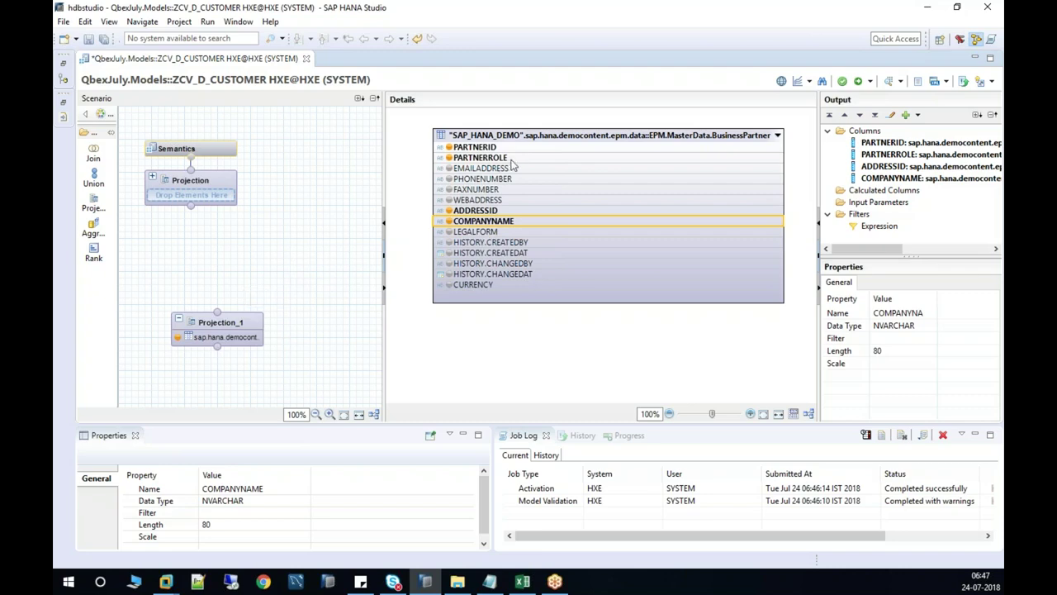
Preview the BusinessPartner table's raw data to examine the partner role values, and close the preview.
{"action": "right_click", "coordinate": [556, 135]}
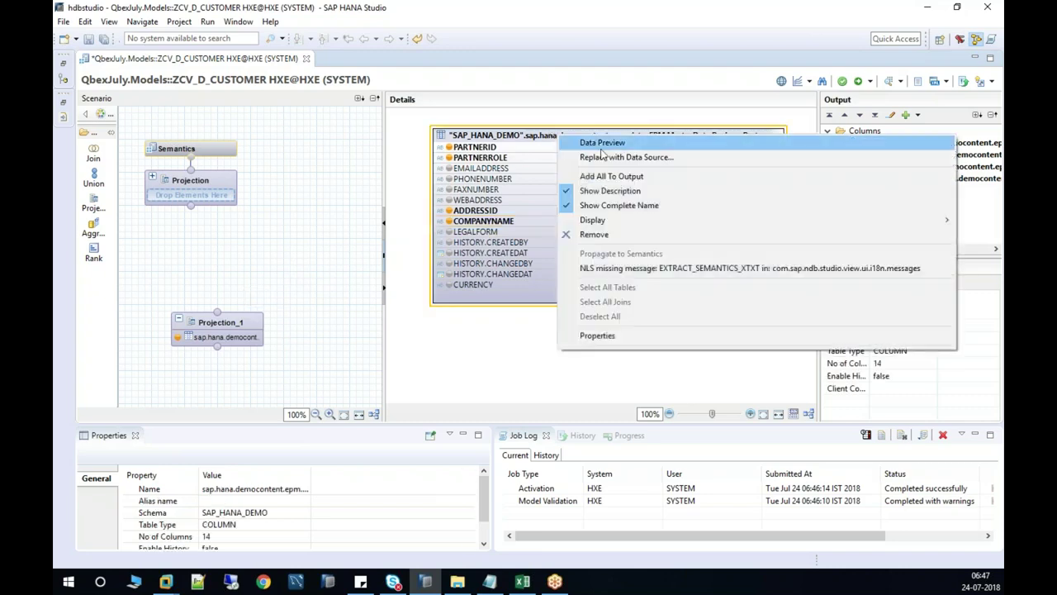
{"action": "left_click", "coordinate": [601, 149]}
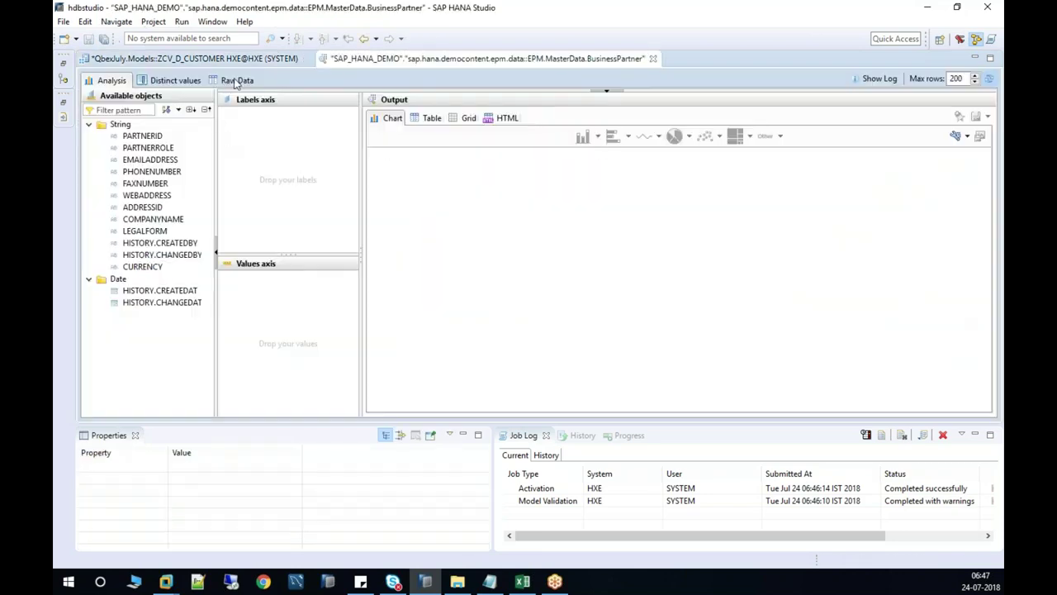
{"action": "left_click", "coordinate": [237, 81]}
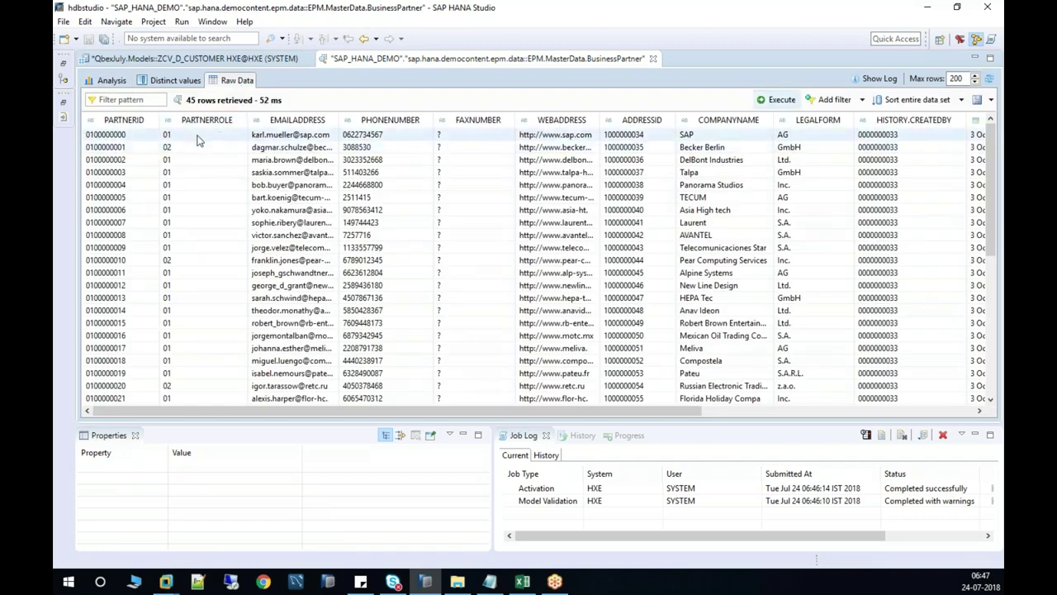
{"action": "left_click", "coordinate": [198, 149]}
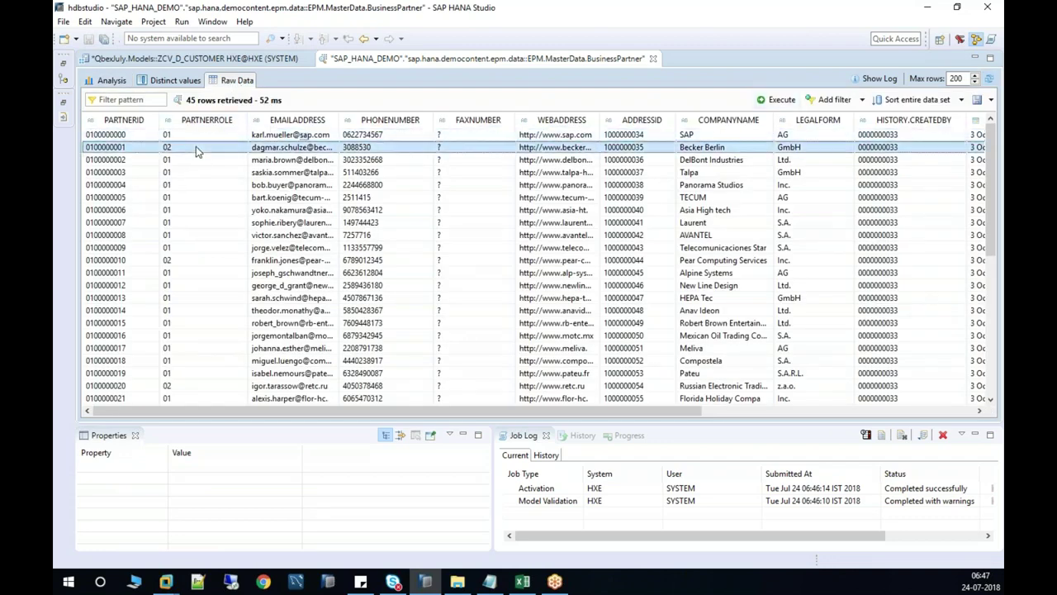
{"action": "left_click", "coordinate": [653, 59]}
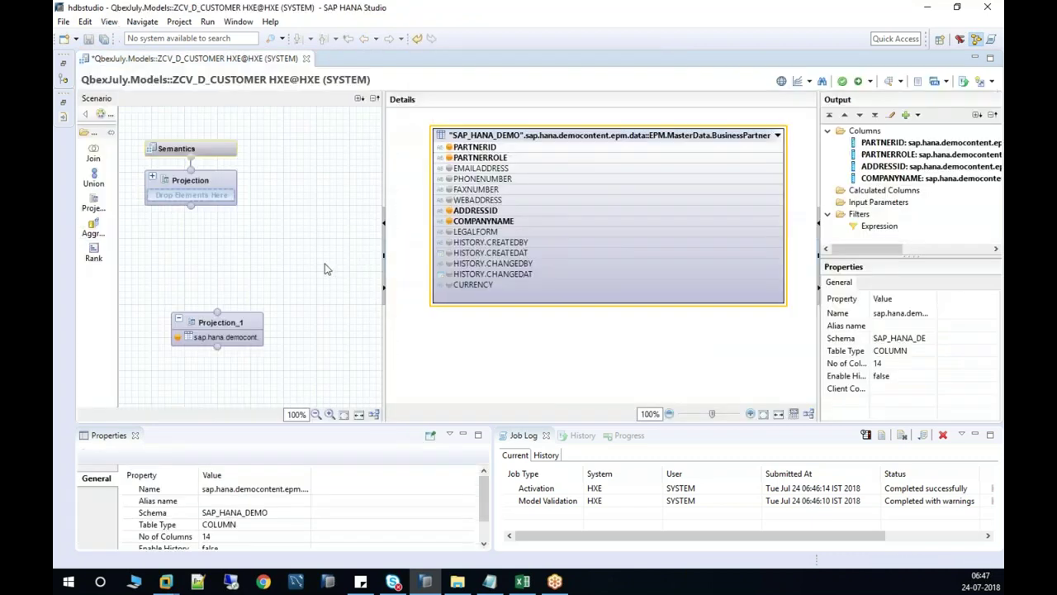
Add another projection node beside Projection_1 and assign the EPM.Util.Constants table to it, minimizing the Systems view again.
{"action": "left_click_drag", "start_coordinate": [226, 324], "coordinate": [214, 327]}
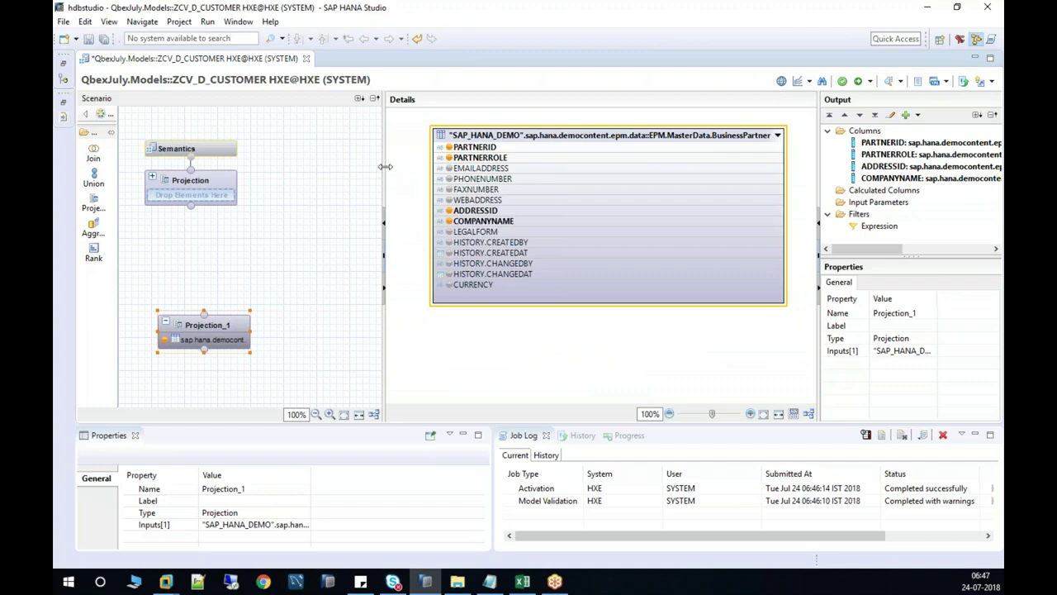
{"action": "left_click_drag", "start_coordinate": [95, 207], "coordinate": [294, 290]}
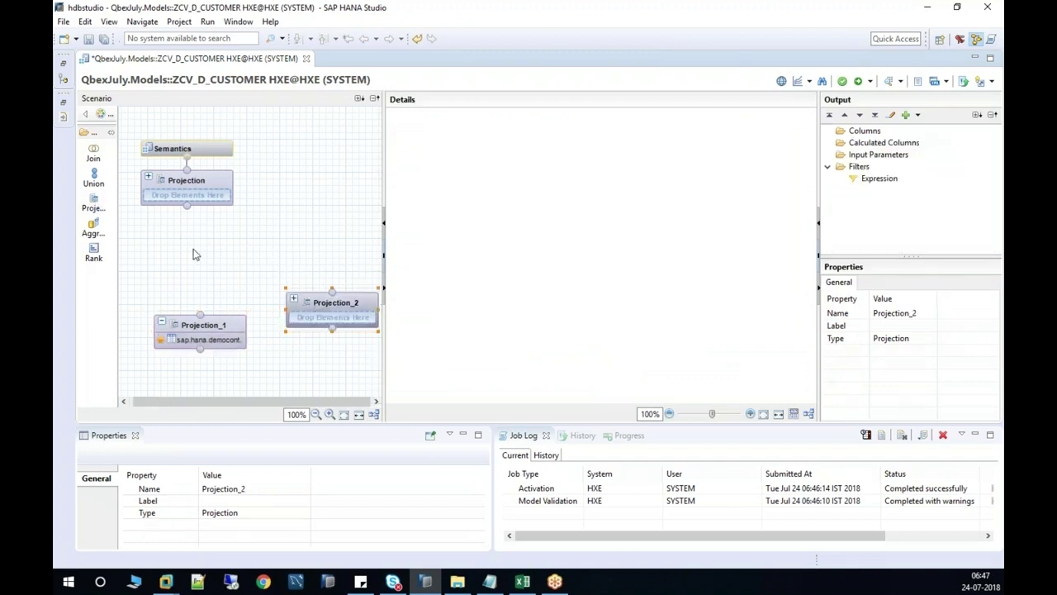
{"action": "left_click", "coordinate": [64, 63]}
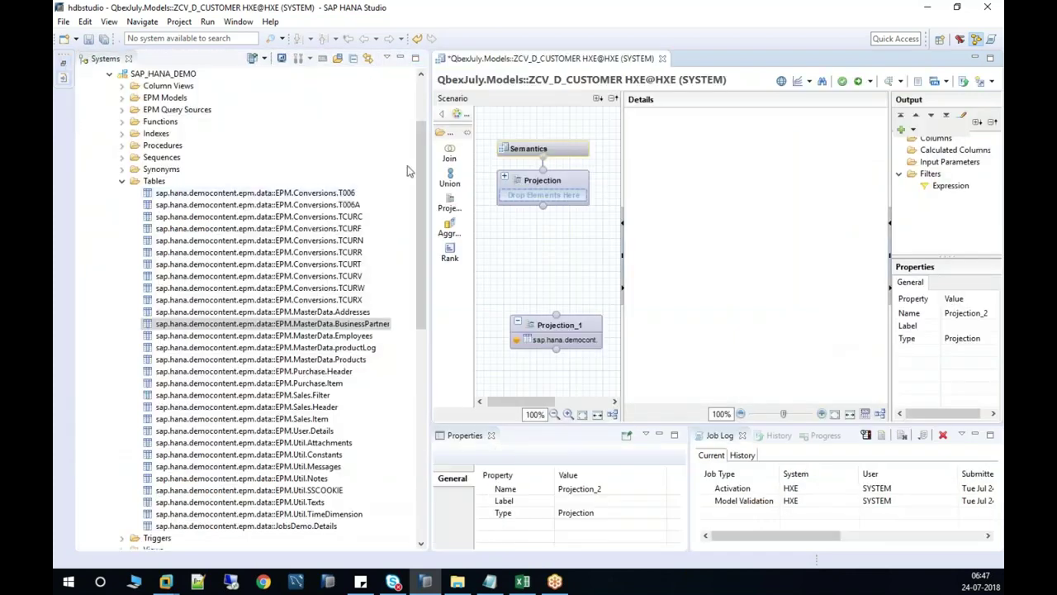
{"action": "left_click_drag", "start_coordinate": [293, 456], "coordinate": [352, 343]}
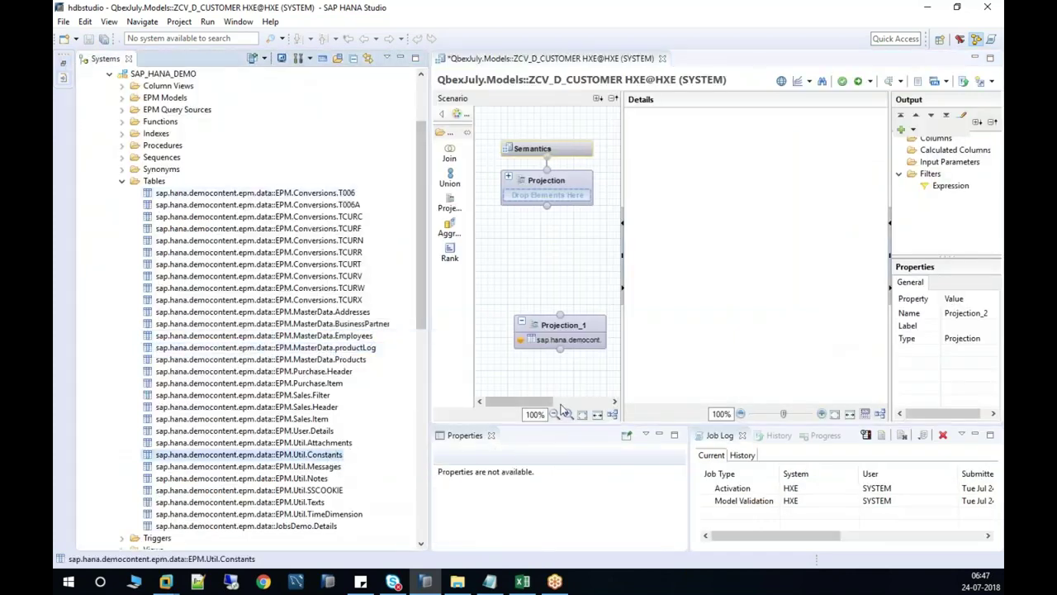
{"action": "left_click_drag", "start_coordinate": [528, 401], "coordinate": [578, 402]}
{"action": "left_click_drag", "start_coordinate": [291, 459], "coordinate": [589, 317]}
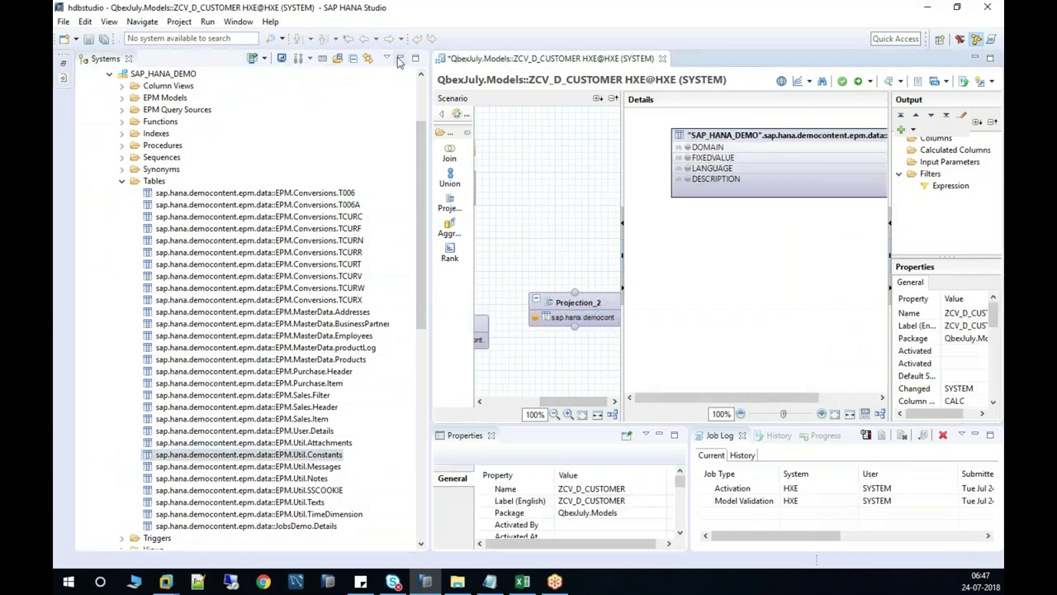
{"action": "left_click", "coordinate": [399, 60]}
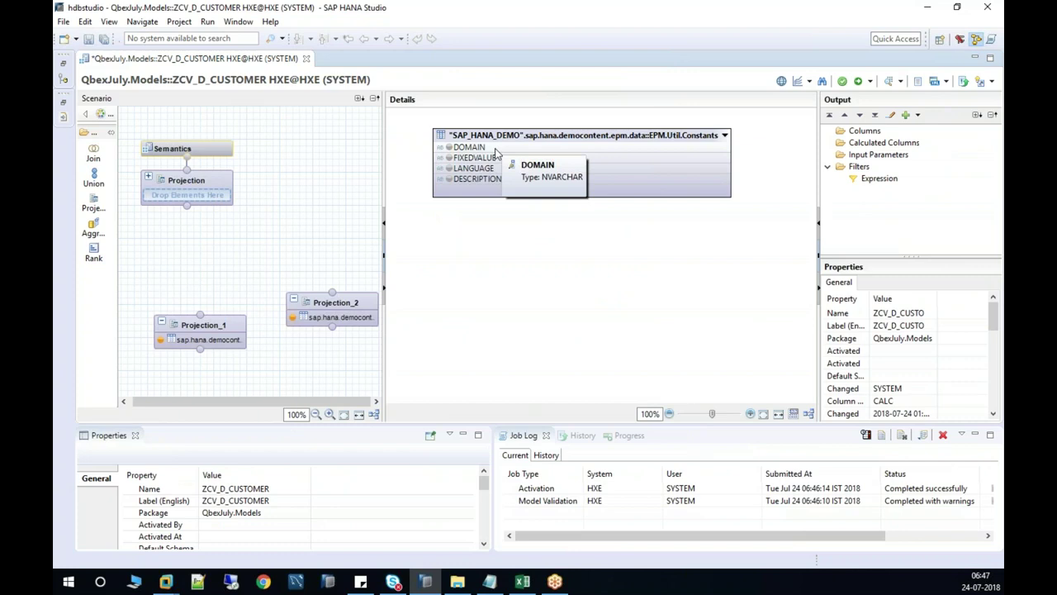
Apply a filter on the DOMAIN column of the Constants table with operator Equal and value D_BP_ROLE.
{"action": "right_click", "coordinate": [496, 150]}
{"action": "left_click", "coordinate": [538, 172]}
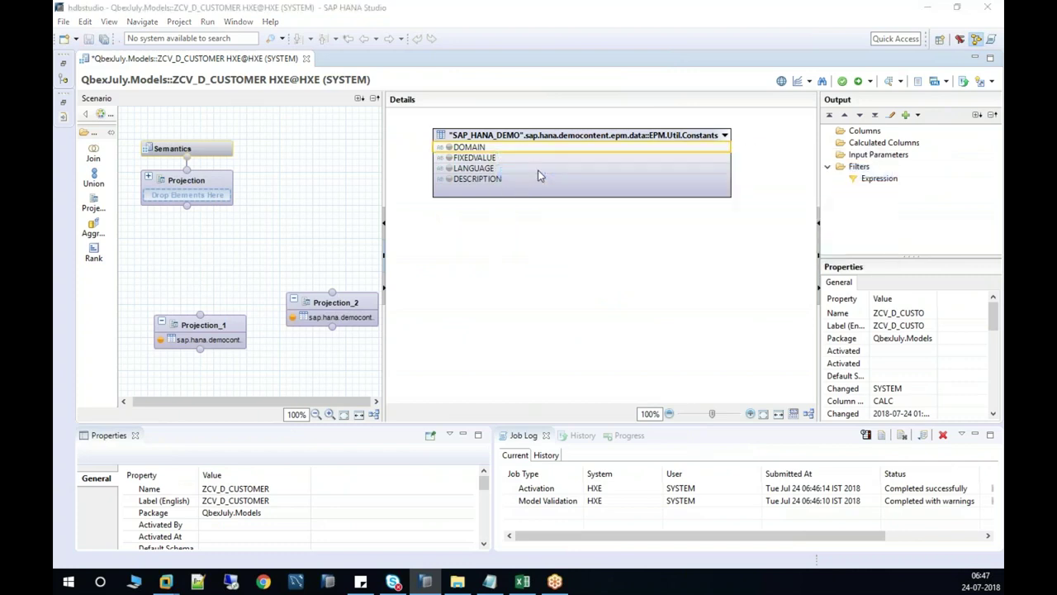
{"action": "left_click_drag", "start_coordinate": [233, 141], "coordinate": [554, 138]}
{"action": "left_click", "coordinate": [627, 195]}
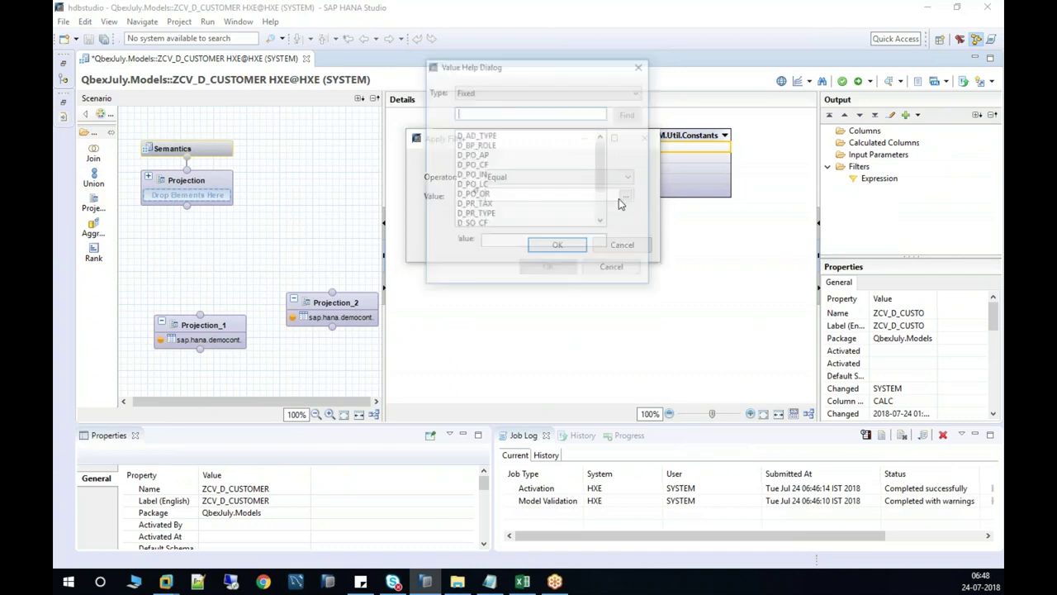
{"action": "left_click", "coordinate": [483, 148]}
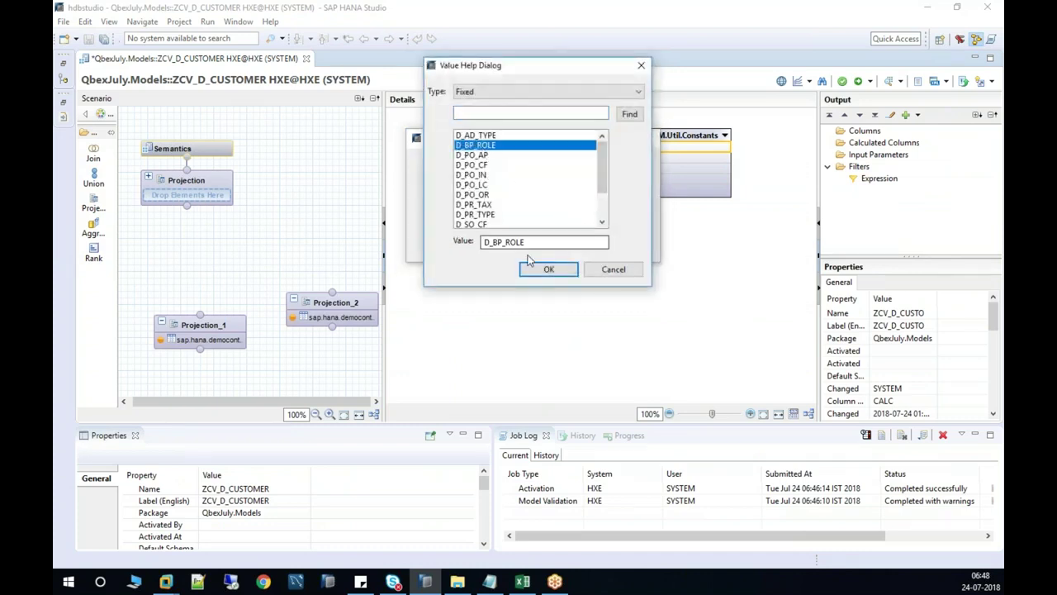
{"action": "left_click", "coordinate": [545, 269]}
{"action": "left_click", "coordinate": [553, 245]}
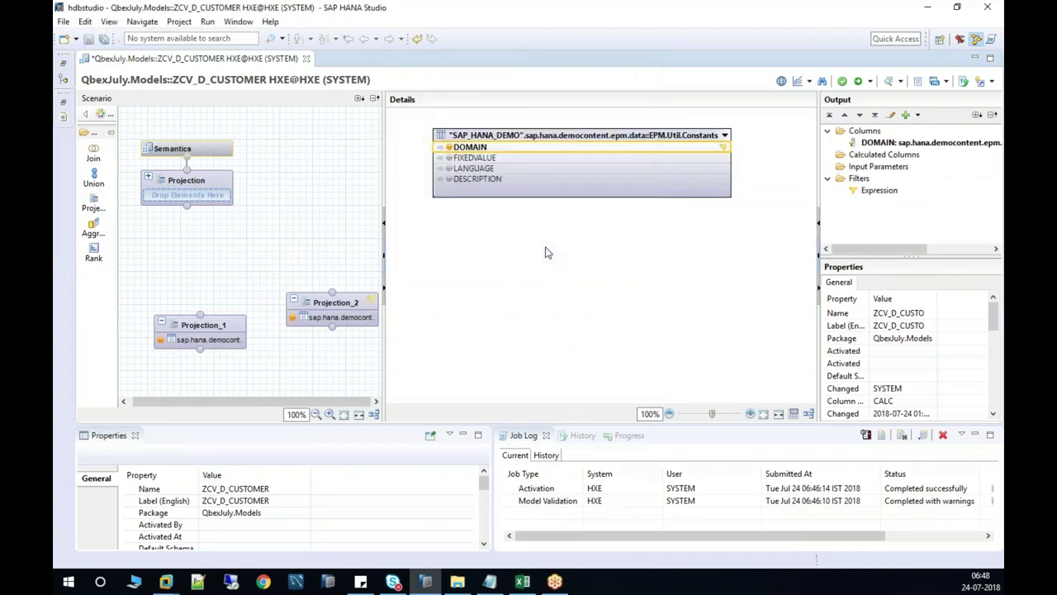
Add FIXEDVALUE, LANGUAGE and DESCRIPTION from the Constants table to the output of Projection_2.
{"action": "left_click", "coordinate": [453, 157]}
{"action": "left_click", "coordinate": [449, 169]}
{"action": "left_click", "coordinate": [449, 180]}
Add a join node above the two lower projections and connect Projection_1 and Projection_2 to it as inputs.
{"action": "left_click", "coordinate": [91, 157]}
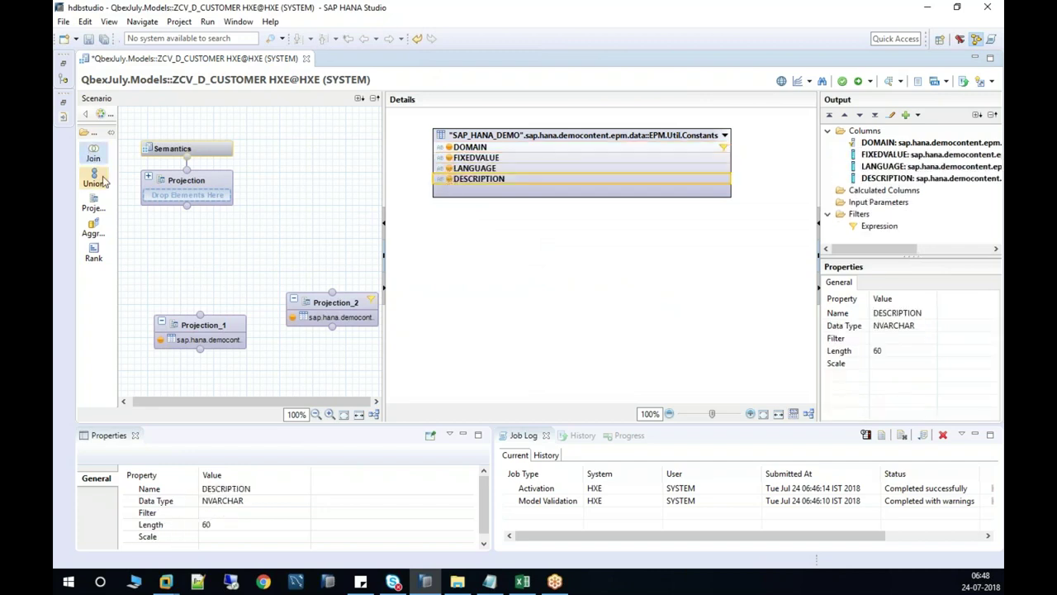
{"action": "left_click", "coordinate": [236, 267]}
{"action": "left_click_drag", "start_coordinate": [281, 275], "coordinate": [253, 246]}
{"action": "left_click_drag", "start_coordinate": [203, 318], "coordinate": [256, 273]}
{"action": "left_click", "coordinate": [273, 258]}
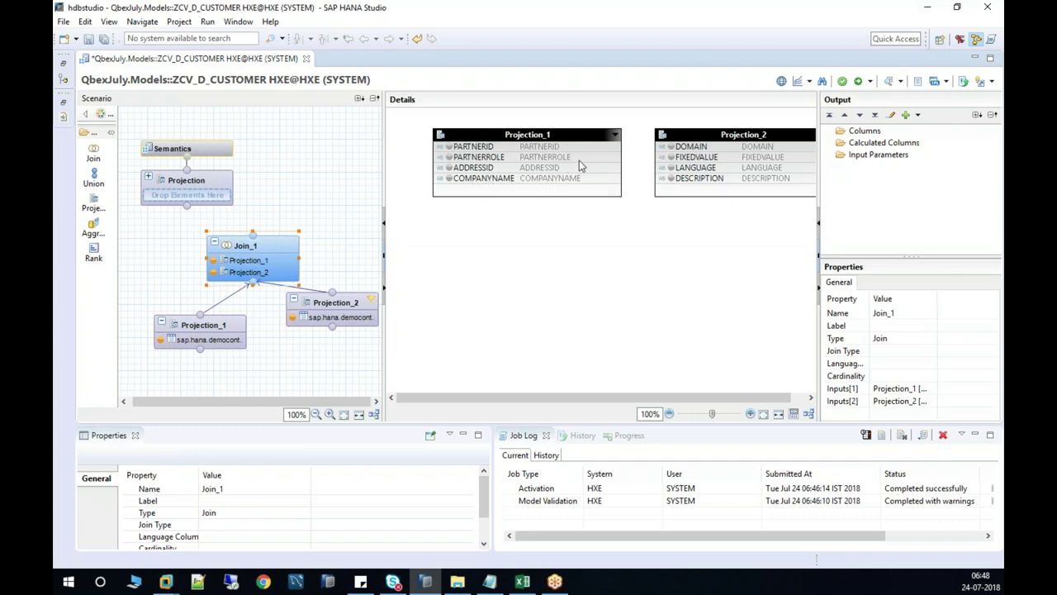
Join PARTNERROLE of Projection_1 to FIXEDVALUE of Projection_2, and output PARTNERID, ADDRESSID, COMPANYNAME and DESCRIPTION from the join.
{"action": "left_click_drag", "start_coordinate": [589, 159], "coordinate": [673, 158]}
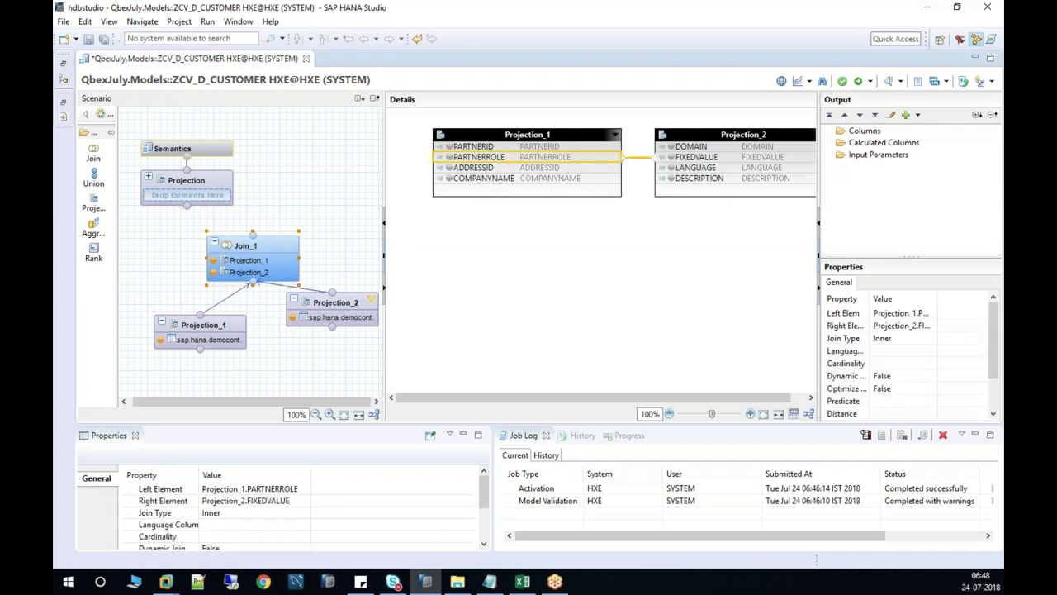
{"action": "left_click", "coordinate": [449, 146]}
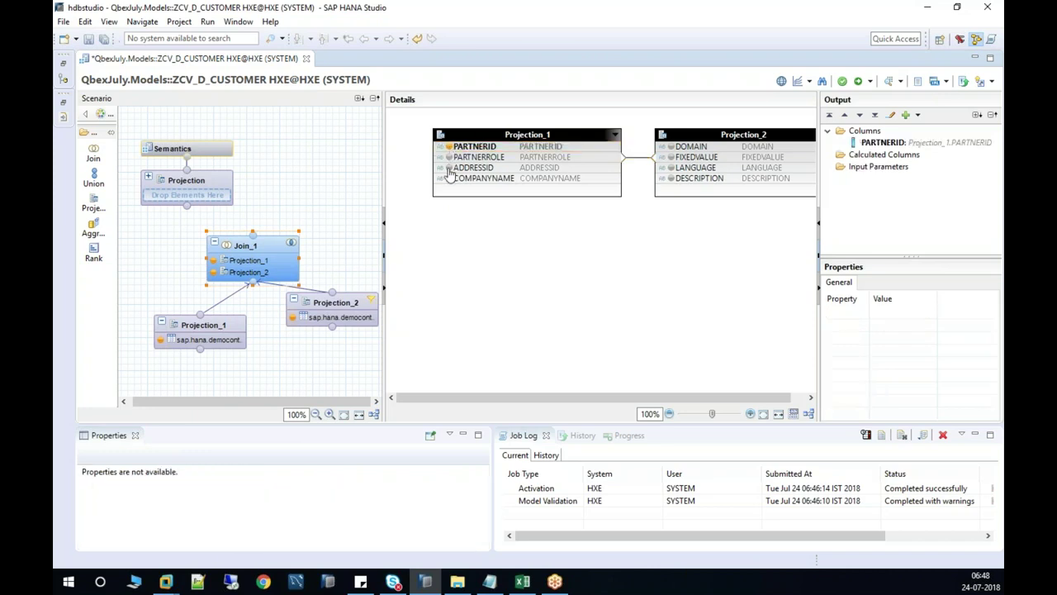
{"action": "left_click", "coordinate": [449, 168]}
{"action": "left_click", "coordinate": [450, 177]}
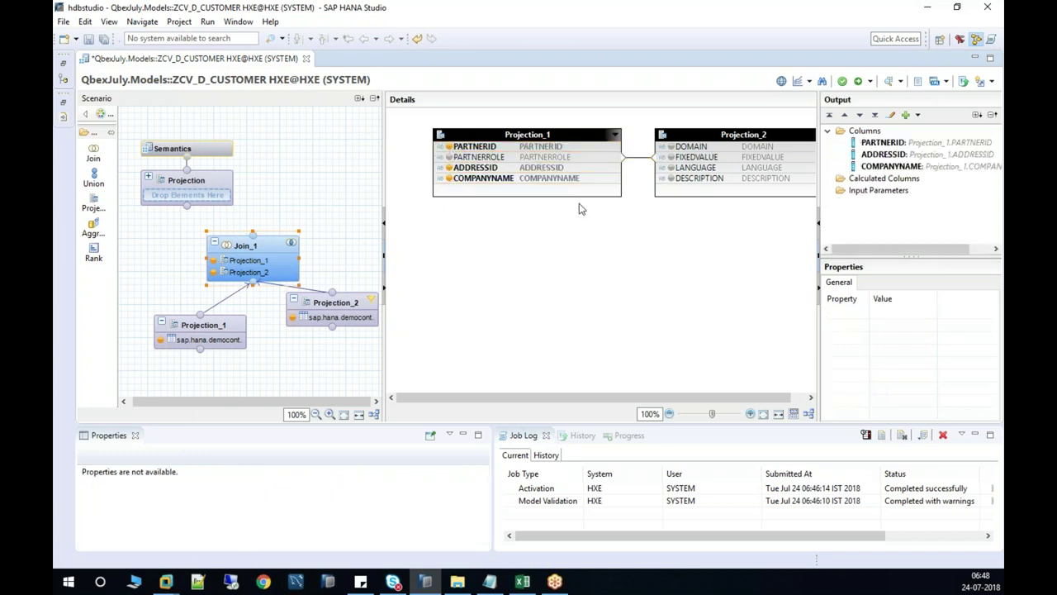
{"action": "left_click", "coordinate": [671, 178]}
Rename the join's DESCRIPTION output column to PARTNERROLE in uppercase.
{"action": "left_click", "coordinate": [884, 178]}
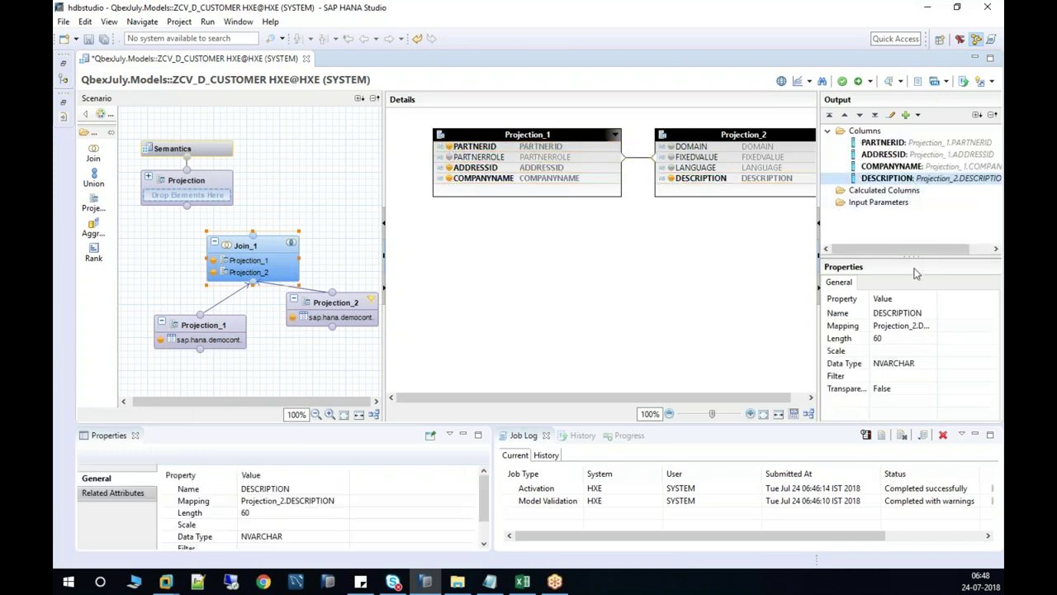
{"action": "left_click", "coordinate": [915, 314]}
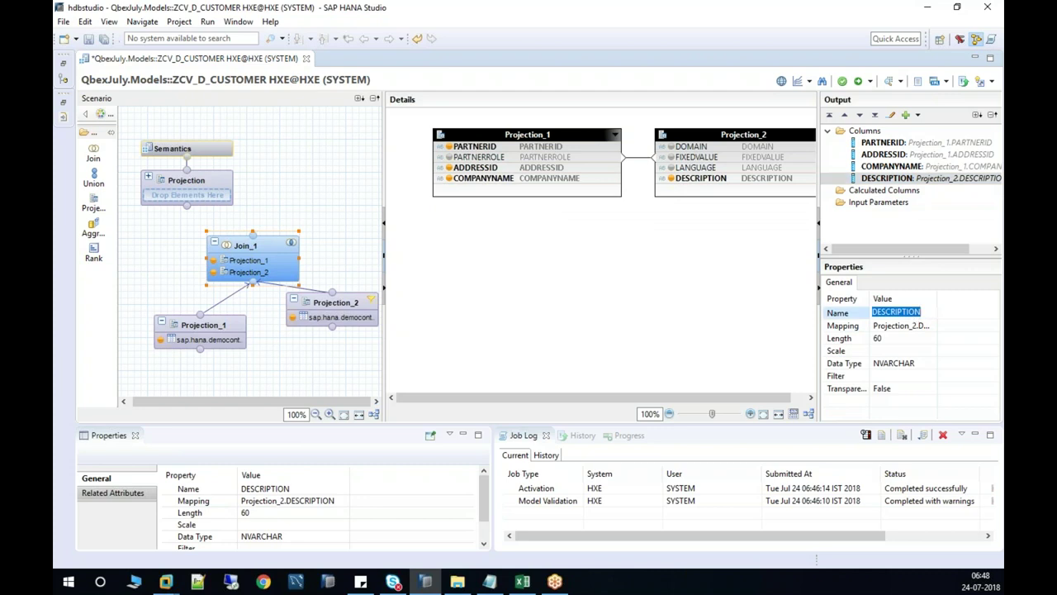
{"action": "type", "text": "partnerrole"}
{"action": "key", "text": "Return"}
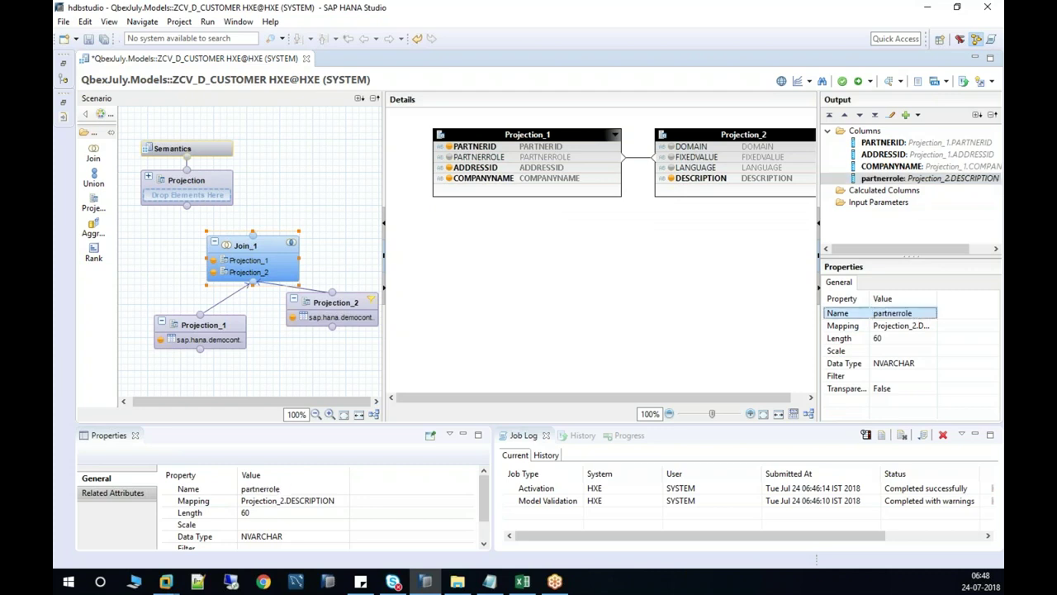
{"action": "left_click", "coordinate": [912, 313]}
{"action": "left_click_drag", "start_coordinate": [916, 310], "coordinate": [866, 311]}
{"action": "type", "text": "PARTNERROLE"}
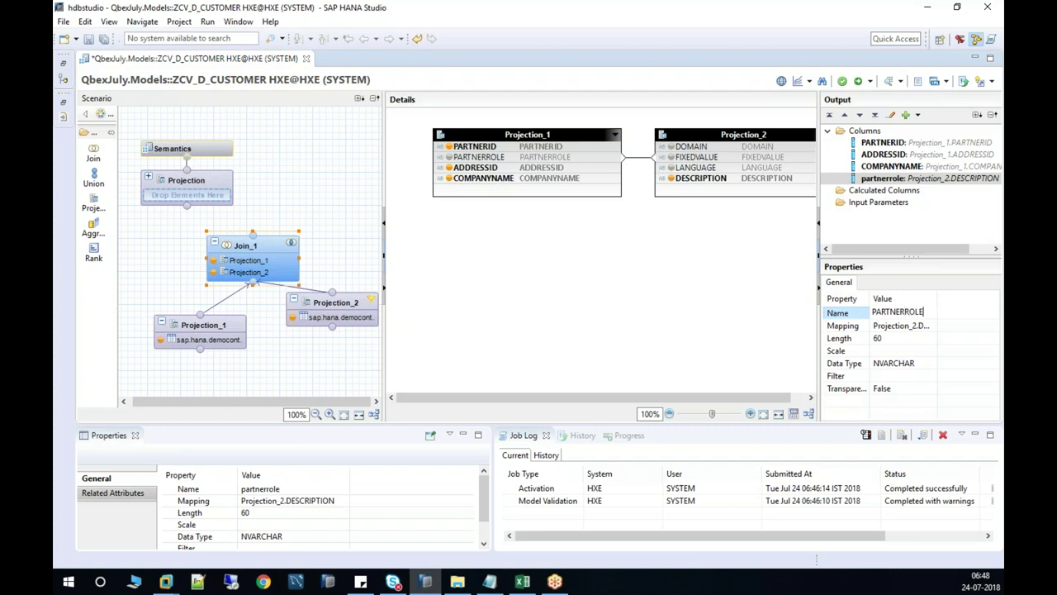
{"action": "key", "text": "Return"}
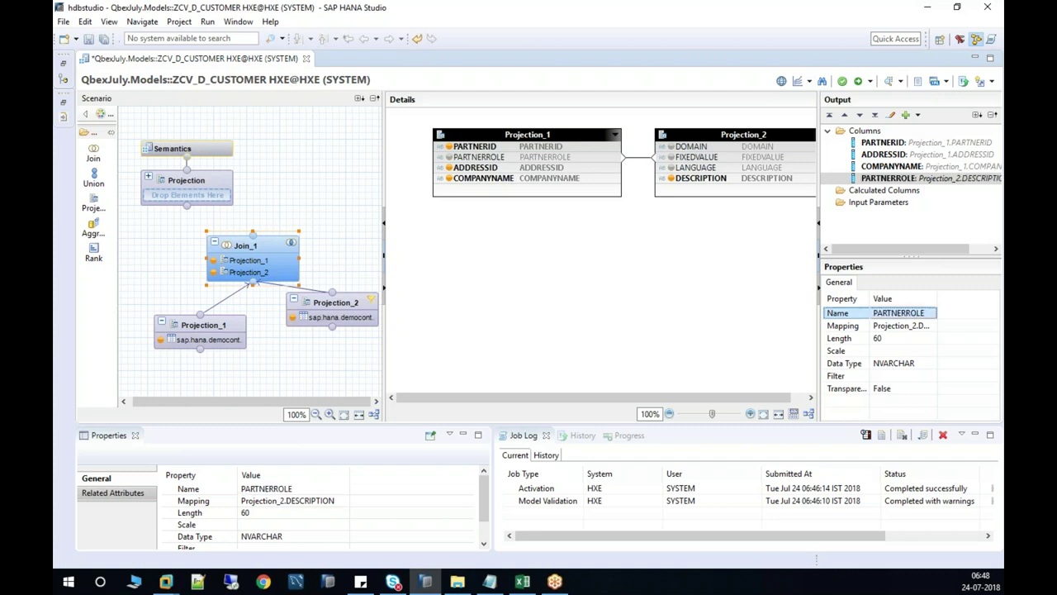
{"action": "left_click", "coordinate": [273, 246]}
{"action": "left_click", "coordinate": [272, 246]}
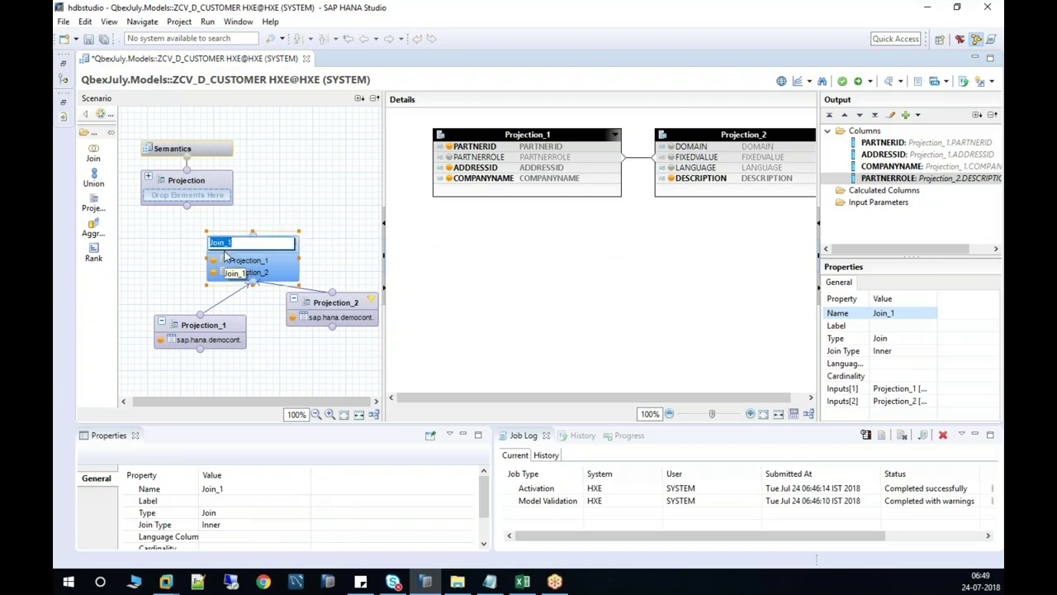
{"action": "left_click", "coordinate": [342, 251]}
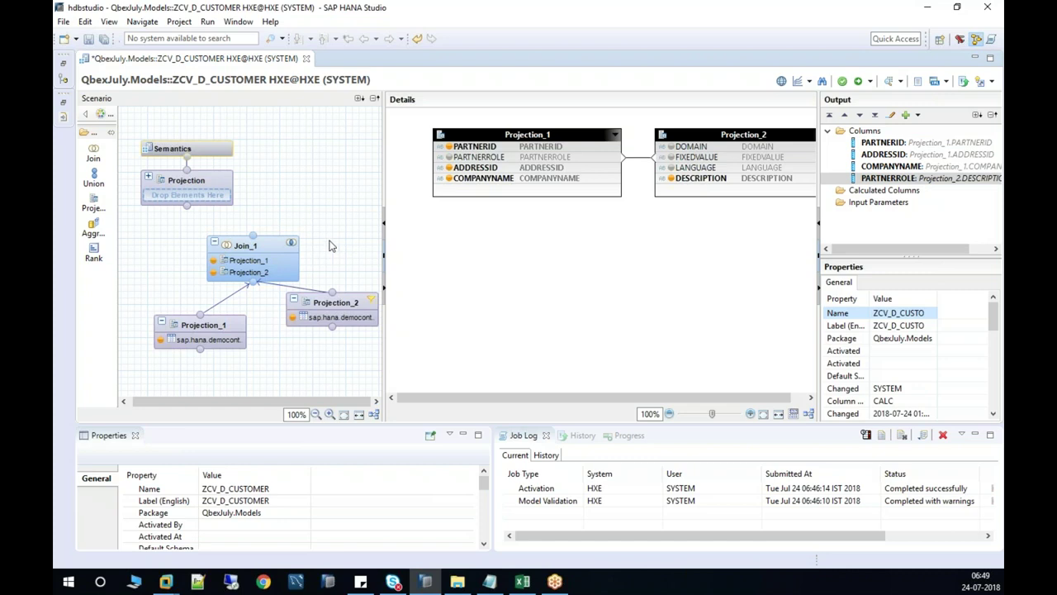
Add a second join node with Join_1 and the ZCV_D_ADDRESS calculation view from QbexJuly Models as its inputs.
{"action": "left_click_drag", "start_coordinate": [93, 154], "coordinate": [351, 187]}
{"action": "left_click_drag", "start_coordinate": [255, 236], "coordinate": [338, 216]}
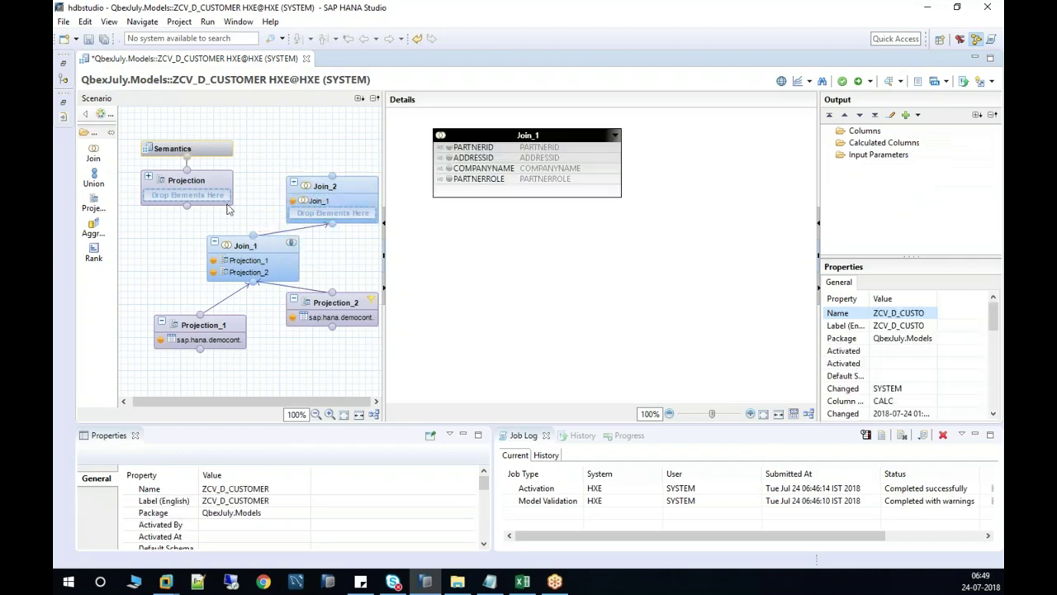
{"action": "left_click", "coordinate": [64, 66]}
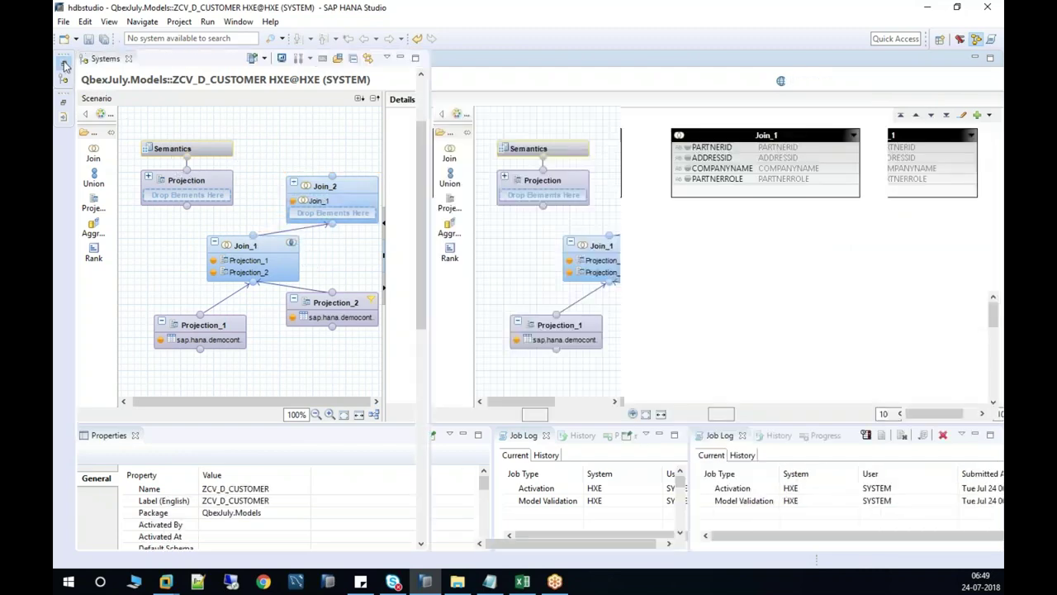
{"action": "scroll", "coordinate": [404, 400], "scroll_direction": "down", "scroll_amount": 10}
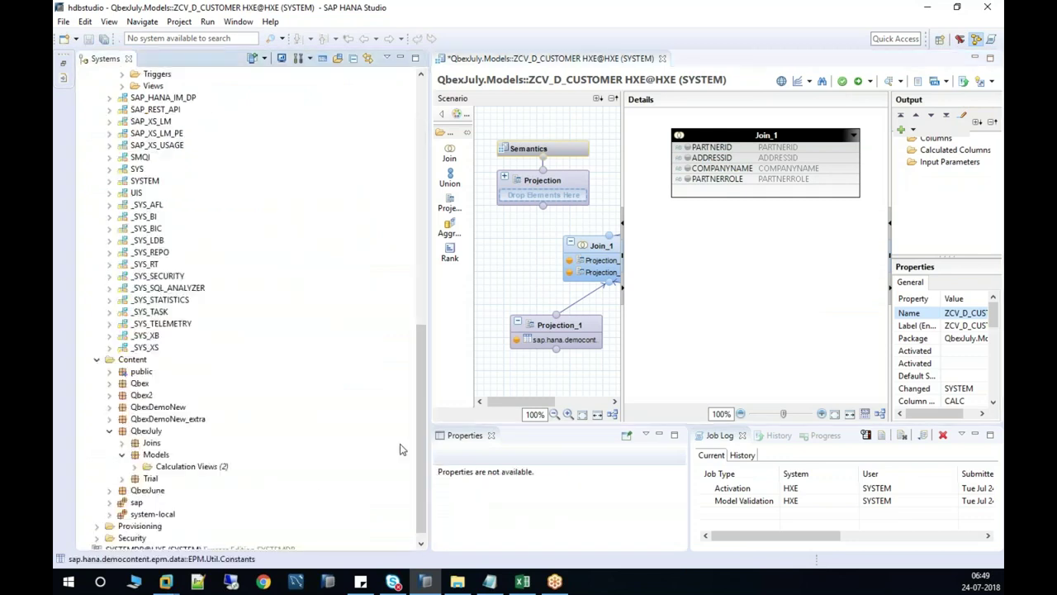
{"action": "left_click", "coordinate": [136, 467]}
{"action": "left_click", "coordinate": [197, 479]}
{"action": "left_click_drag", "start_coordinate": [497, 282], "coordinate": [731, 284]}
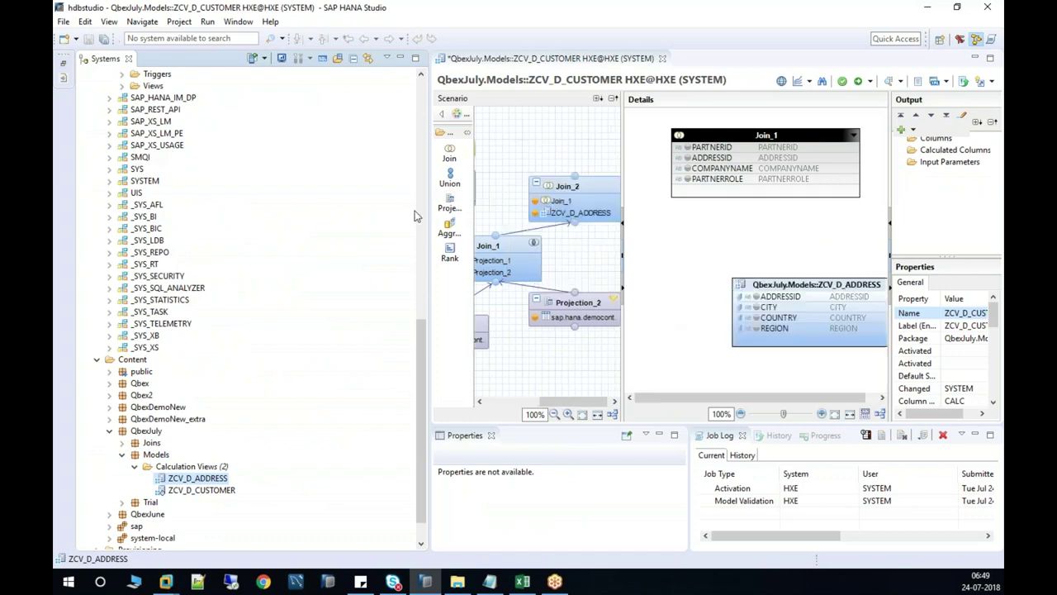
{"action": "left_click", "coordinate": [400, 58]}
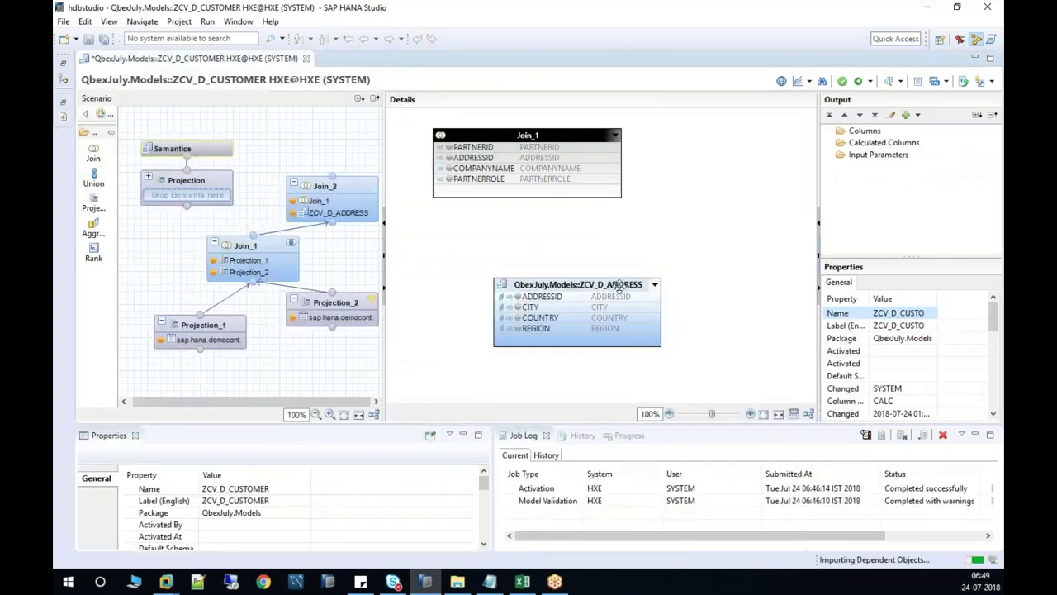
{"action": "left_click_drag", "start_coordinate": [618, 285], "coordinate": [800, 128]}
Change the join between Projection_1 and Projection_2 in Join_1 to a Text Join with LANGUAGE as language column.
{"action": "left_click", "coordinate": [273, 248]}
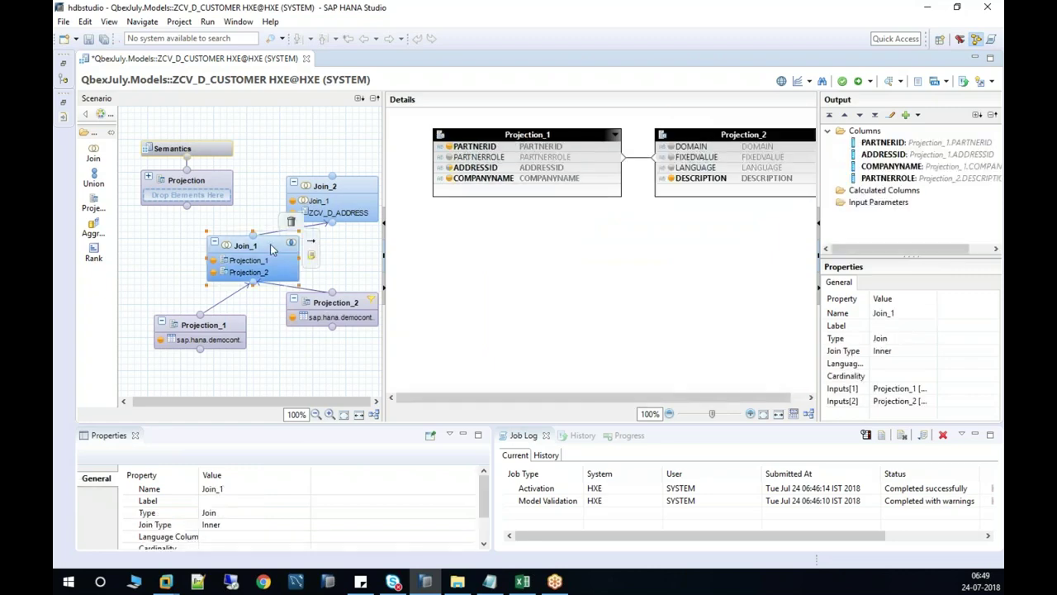
{"action": "double_click", "coordinate": [644, 163]}
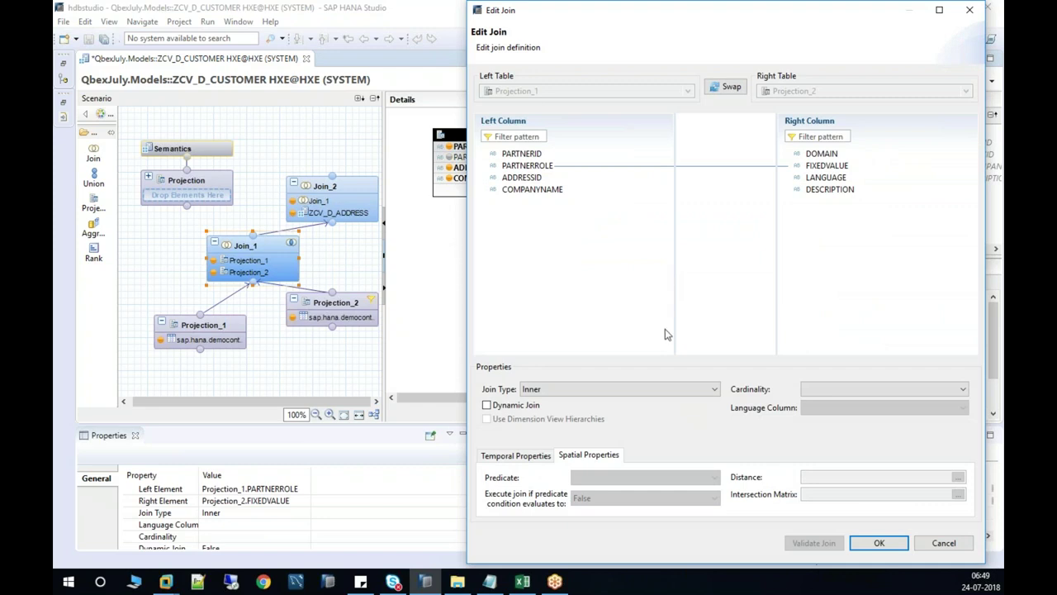
{"action": "left_click", "coordinate": [694, 389]}
{"action": "left_click", "coordinate": [562, 446]}
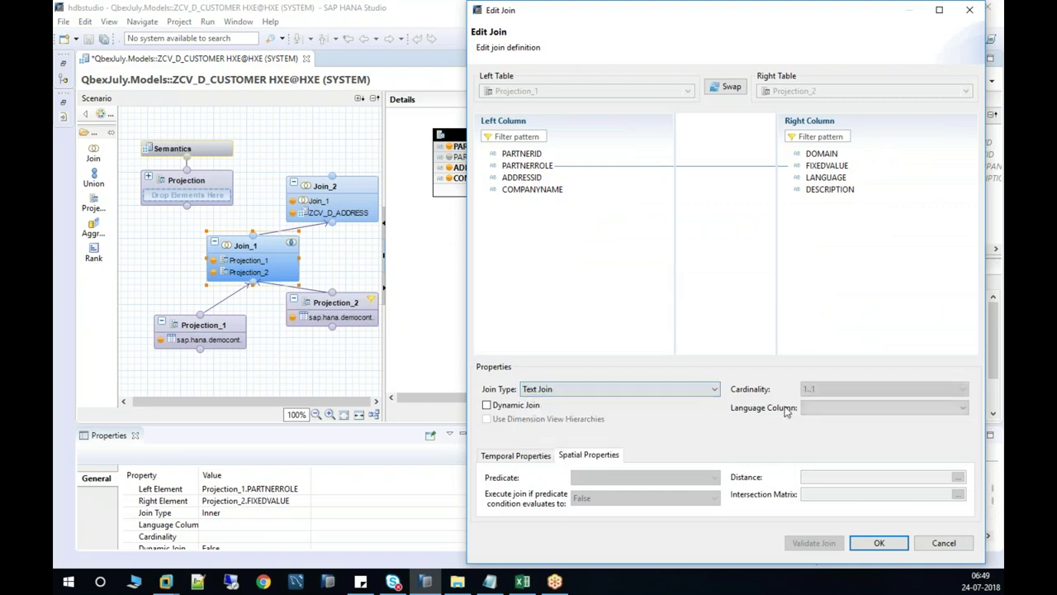
{"action": "left_click", "coordinate": [882, 407]}
{"action": "left_click", "coordinate": [843, 447]}
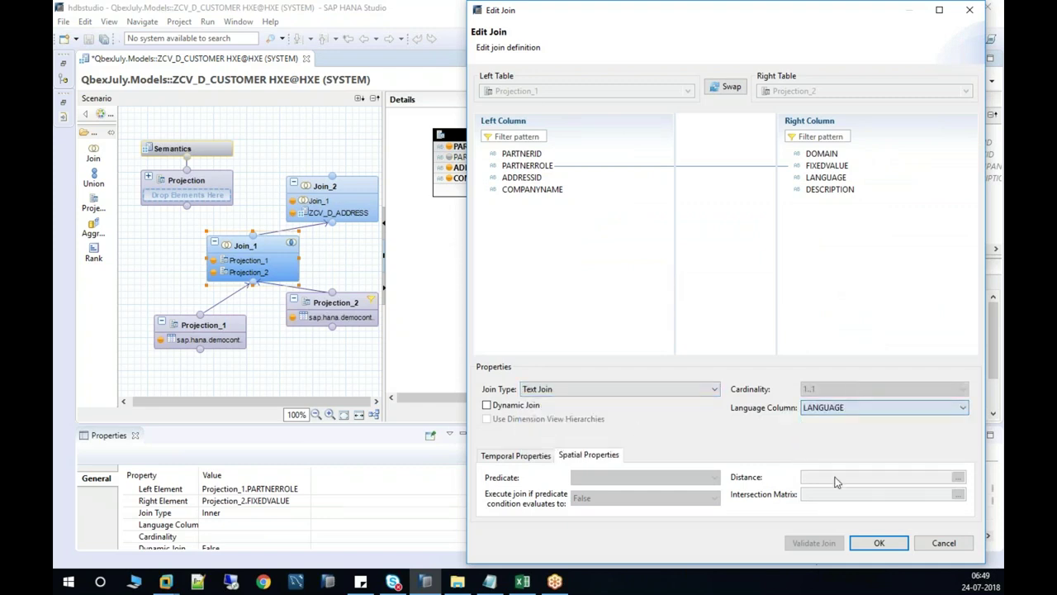
{"action": "left_click", "coordinate": [877, 543]}
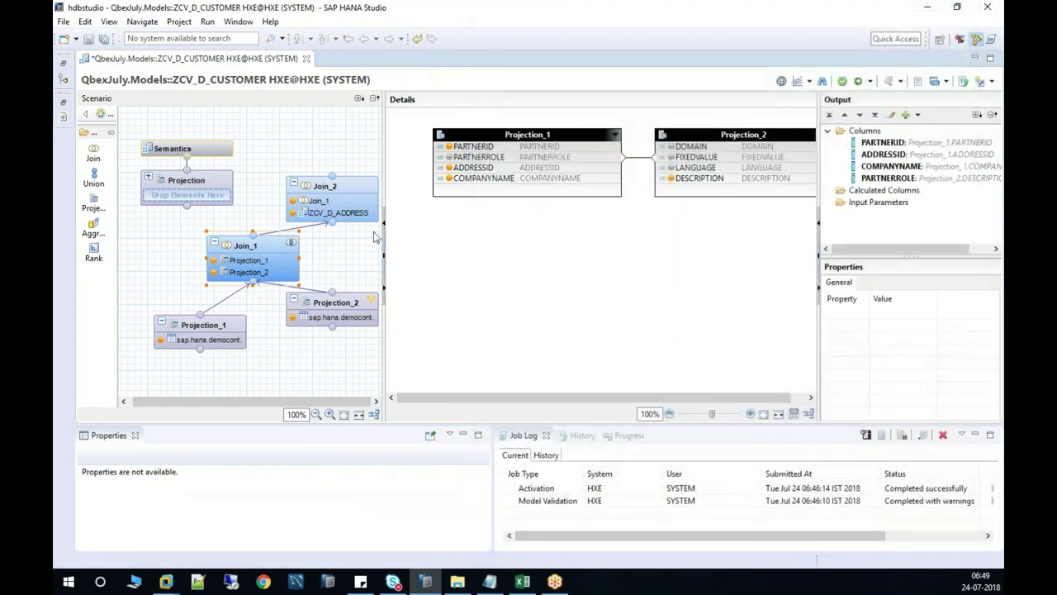
Create a Left Outer join in Join_2 from ADDRESSID of Join_1 to ADDRESSID of ZCV_D_ADDRESS.
{"action": "left_click", "coordinate": [342, 186]}
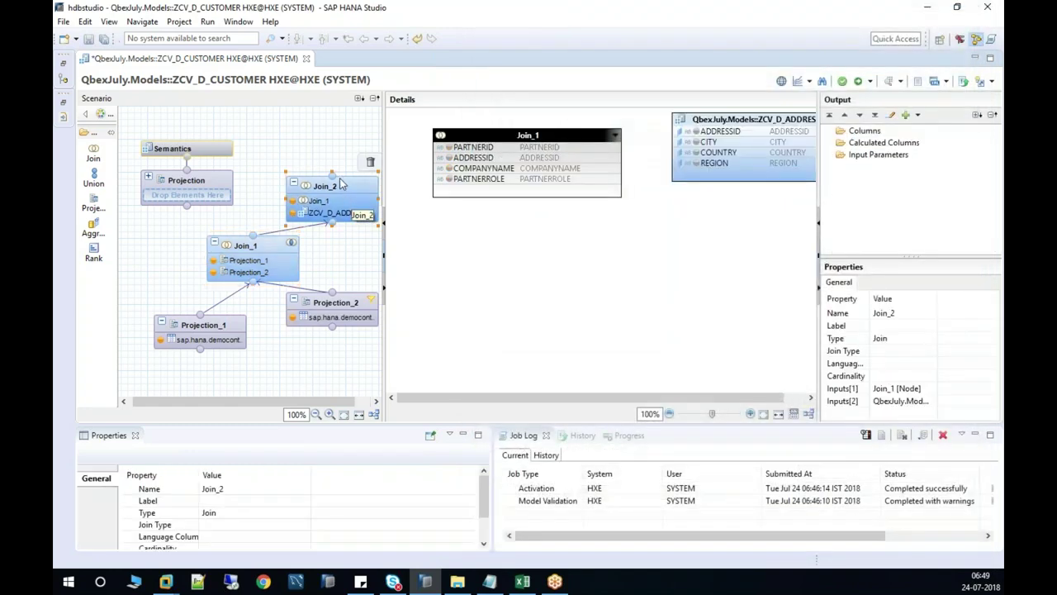
{"action": "left_click_drag", "start_coordinate": [507, 134], "coordinate": [491, 126]}
{"action": "left_click", "coordinate": [729, 121]}
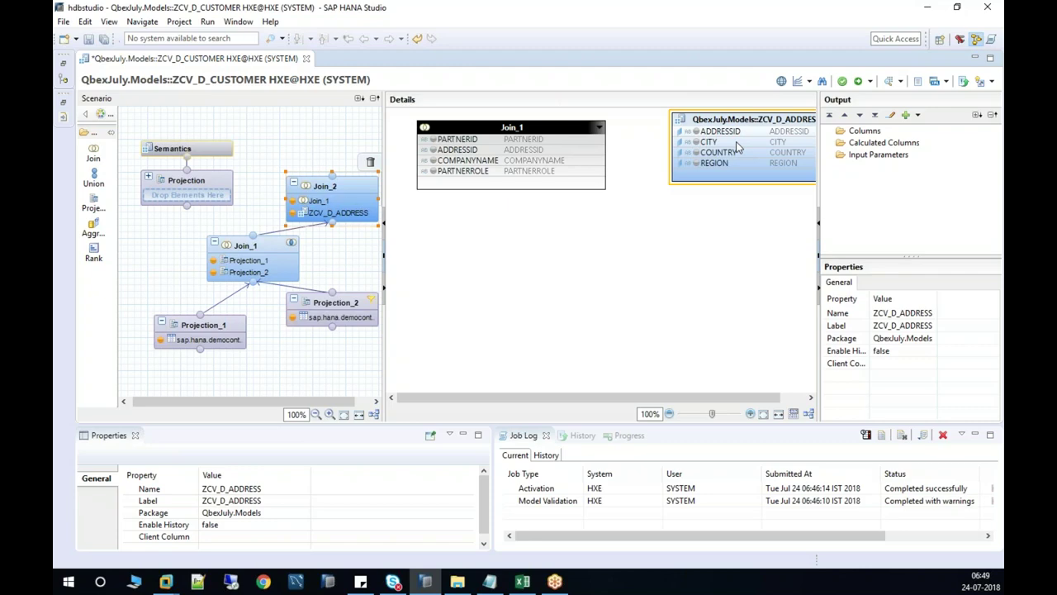
{"action": "right_click", "coordinate": [588, 212]}
{"action": "left_click", "coordinate": [603, 217]}
{"action": "left_click", "coordinate": [572, 93]}
{"action": "left_click", "coordinate": [584, 105]}
{"action": "left_click", "coordinate": [774, 93]}
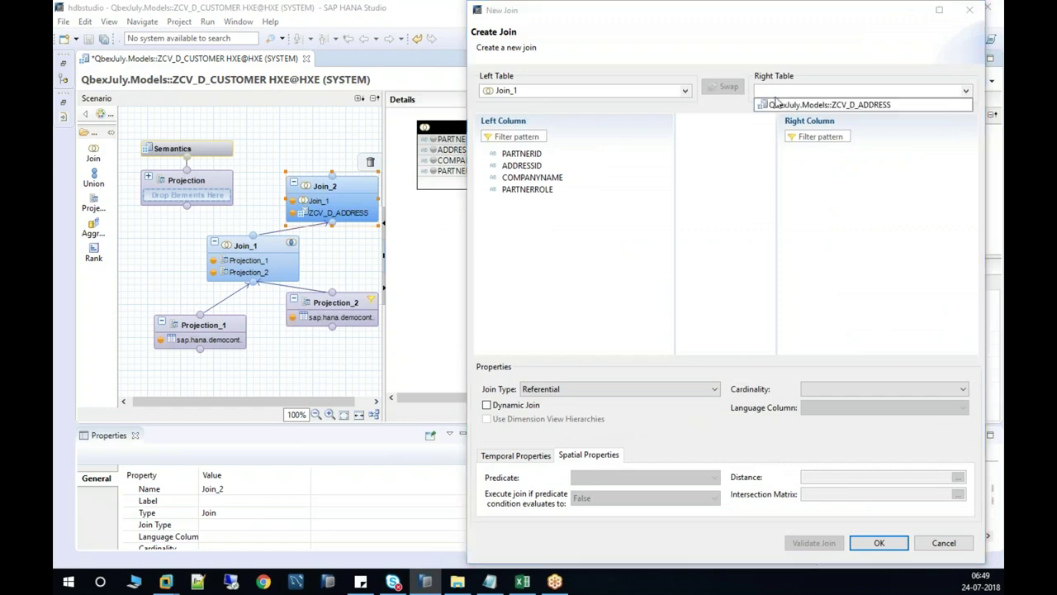
{"action": "left_click", "coordinate": [777, 104]}
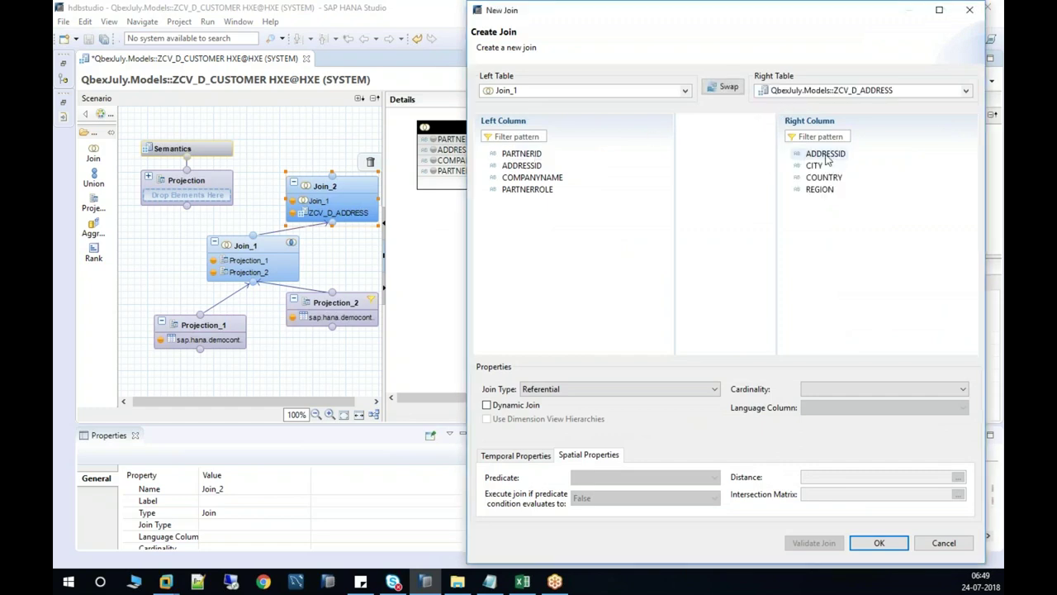
{"action": "left_click_drag", "start_coordinate": [537, 165], "coordinate": [814, 155]}
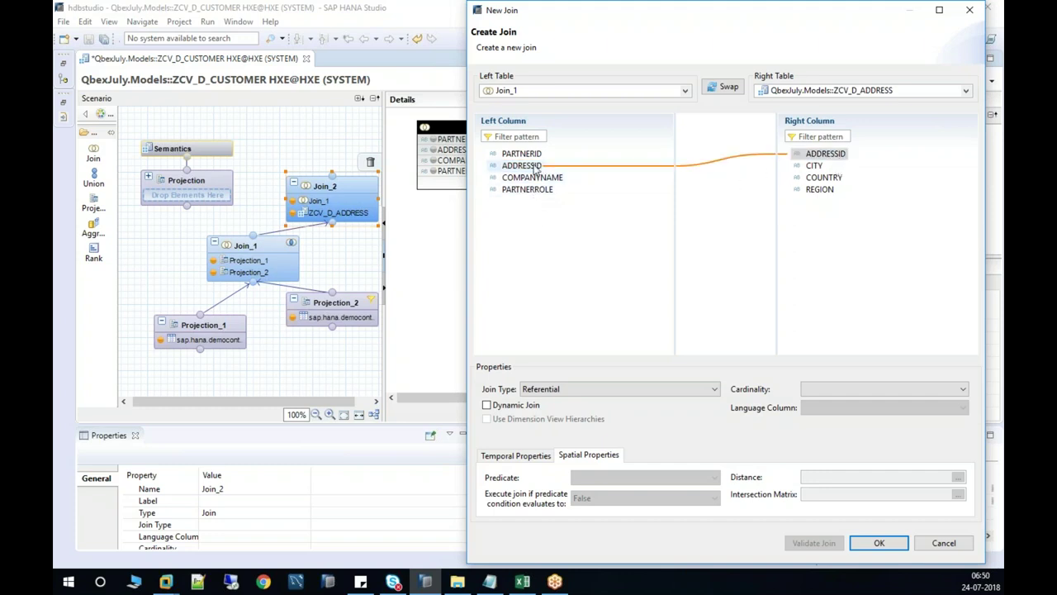
{"action": "left_click", "coordinate": [691, 389]}
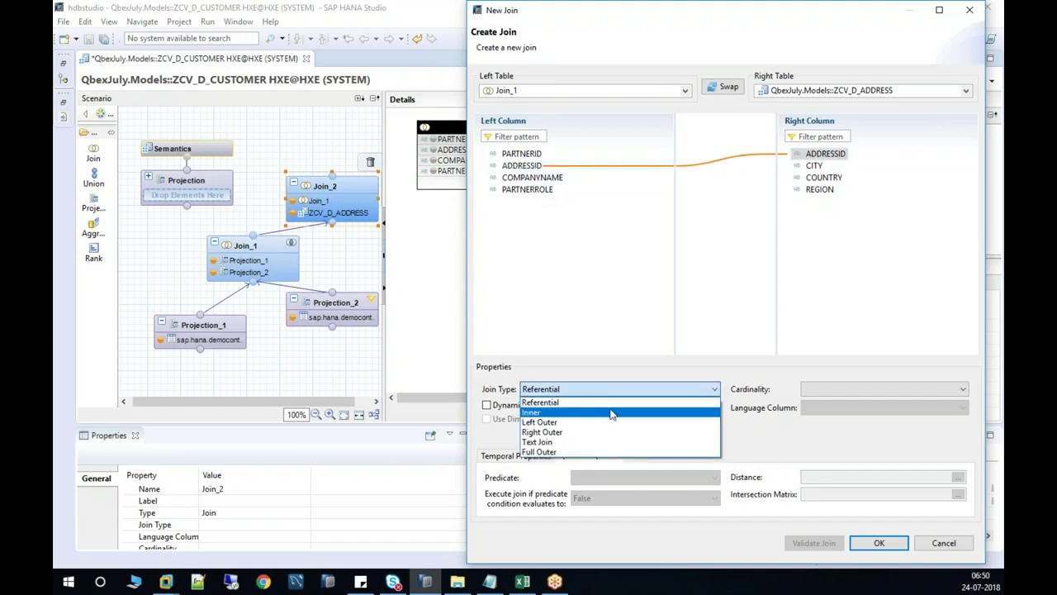
{"action": "left_click", "coordinate": [547, 421]}
{"action": "left_click", "coordinate": [879, 542]}
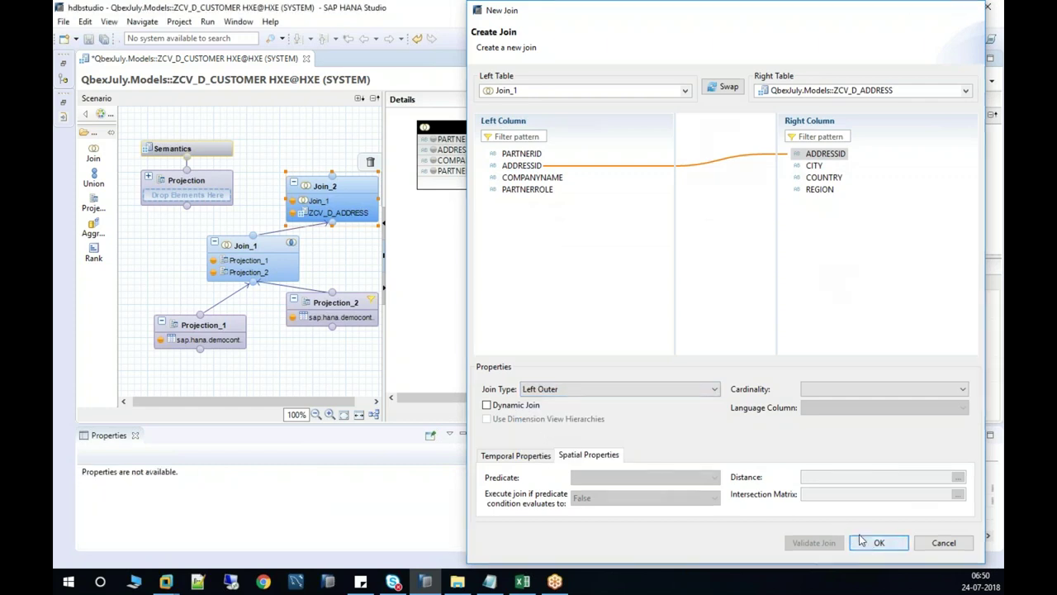
Output PARTNERID, COMPANYNAME and PARTNERROLE of Join_1 and CITY, COUNTRY and REGION of ZCV_D_ADDRESS from Join_2.
{"action": "left_click", "coordinate": [431, 139]}
{"action": "left_click", "coordinate": [431, 160]}
{"action": "left_click", "coordinate": [432, 171]}
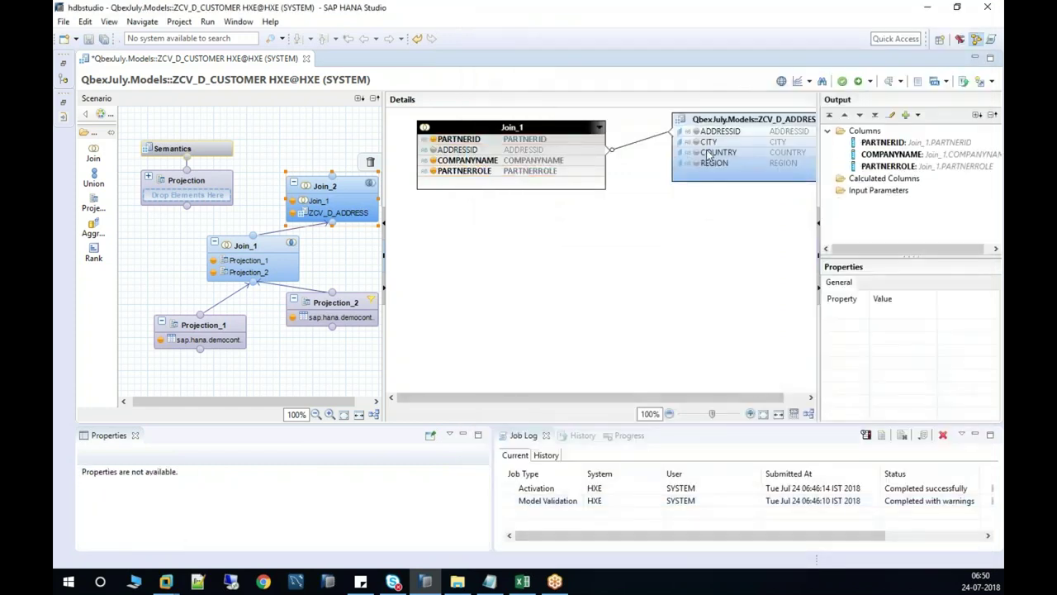
{"action": "left_click", "coordinate": [688, 142]}
{"action": "left_click", "coordinate": [698, 152]}
{"action": "left_click", "coordinate": [698, 163]}
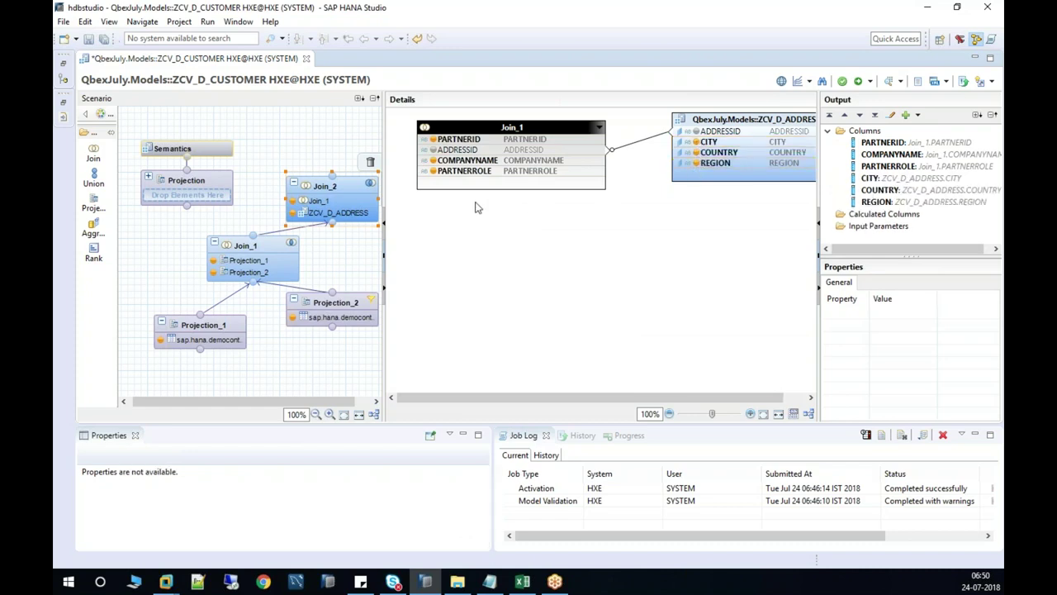
Connect Join_2 to the final Projection node and add all its columns, PARTNERID through REGION, to the output.
{"action": "left_click_drag", "start_coordinate": [332, 174], "coordinate": [190, 208]}
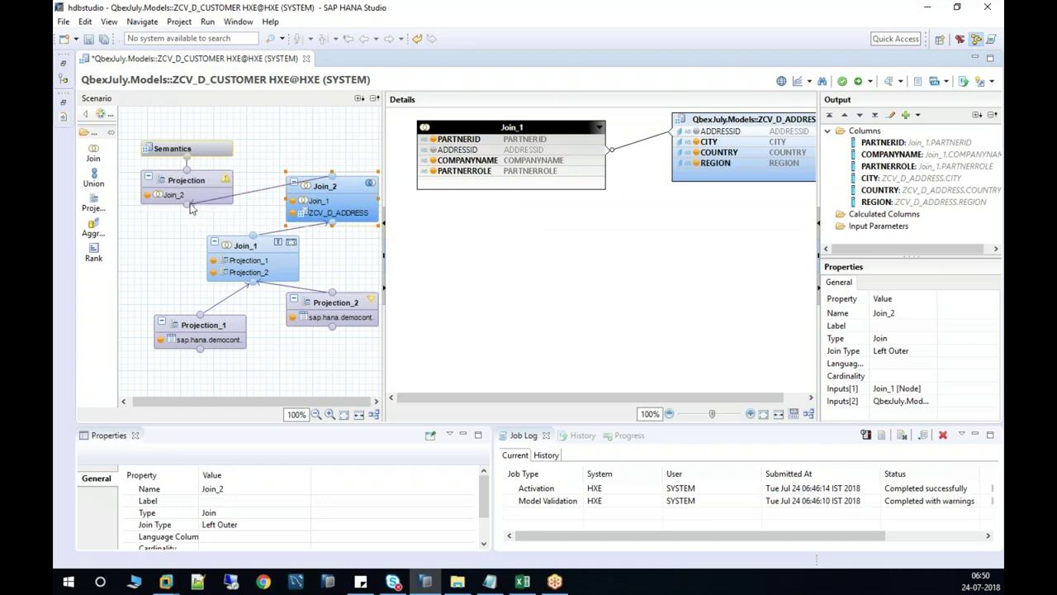
{"action": "left_click", "coordinate": [193, 185]}
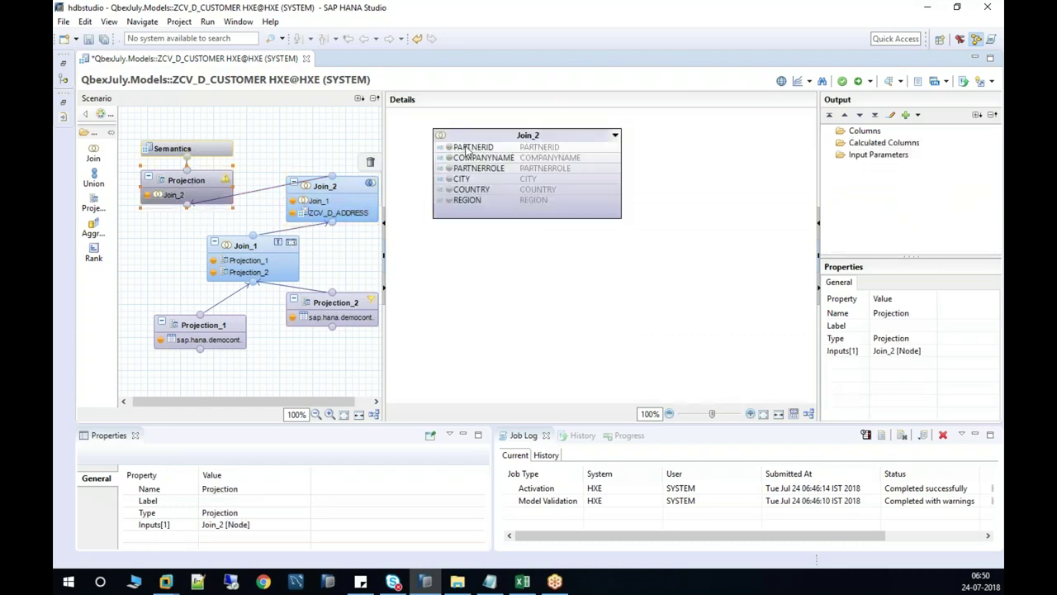
{"action": "left_click", "coordinate": [470, 147]}
{"action": "left_click", "coordinate": [477, 201], "text": "shift"}
{"action": "right_click", "coordinate": [477, 201]}
{"action": "left_click", "coordinate": [529, 208]}
Auto-arrange the scenario layout and review the columns and joins of each node from Projection_1 up to Semantics.
{"action": "left_click", "coordinate": [227, 148]}
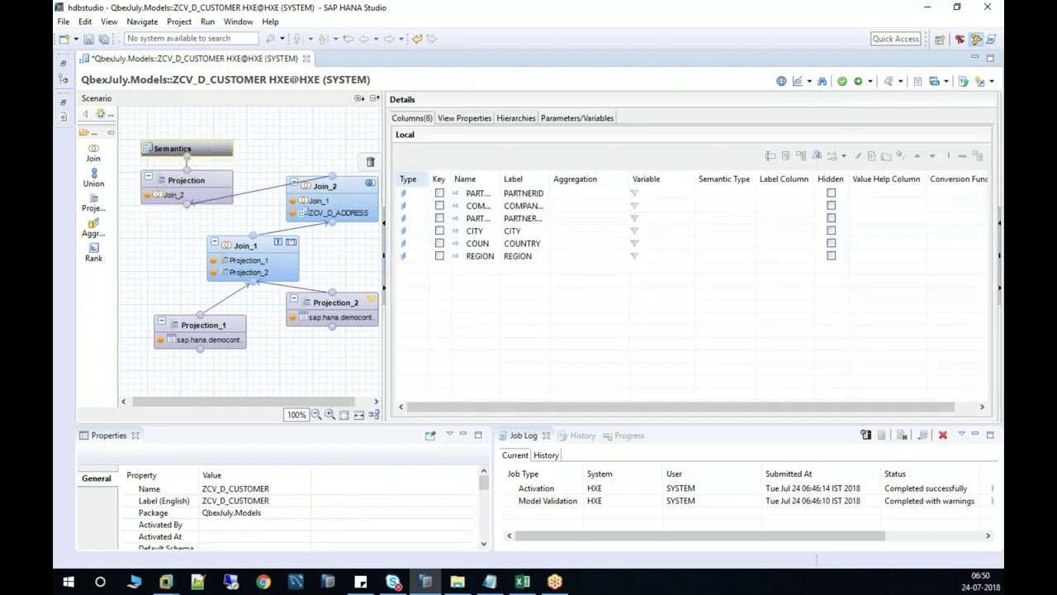
{"action": "left_click", "coordinate": [374, 415]}
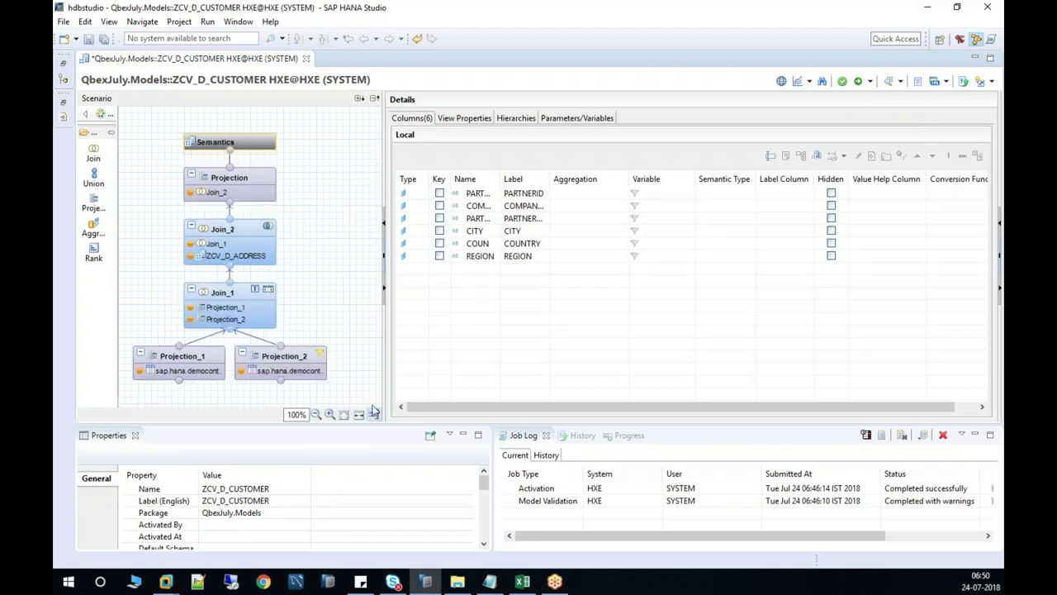
{"action": "left_click", "coordinate": [185, 356]}
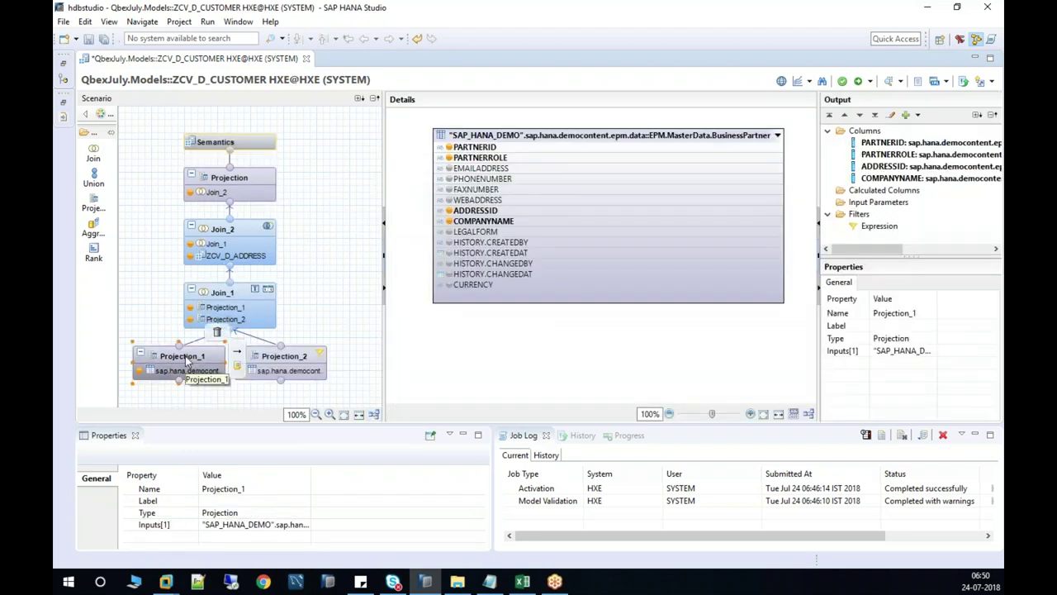
{"action": "left_click", "coordinate": [304, 362]}
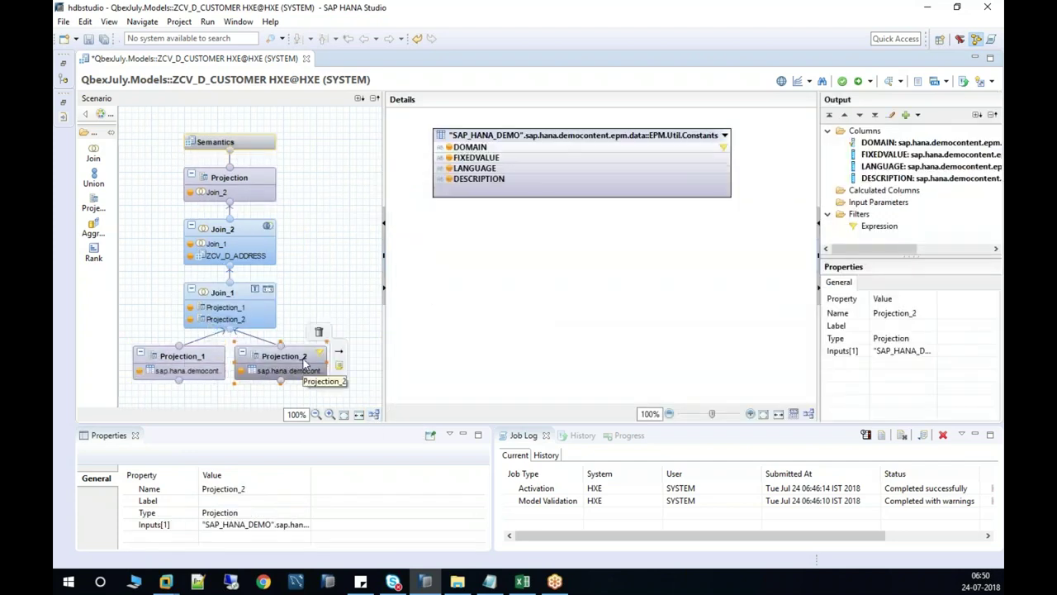
{"action": "left_click", "coordinate": [238, 307]}
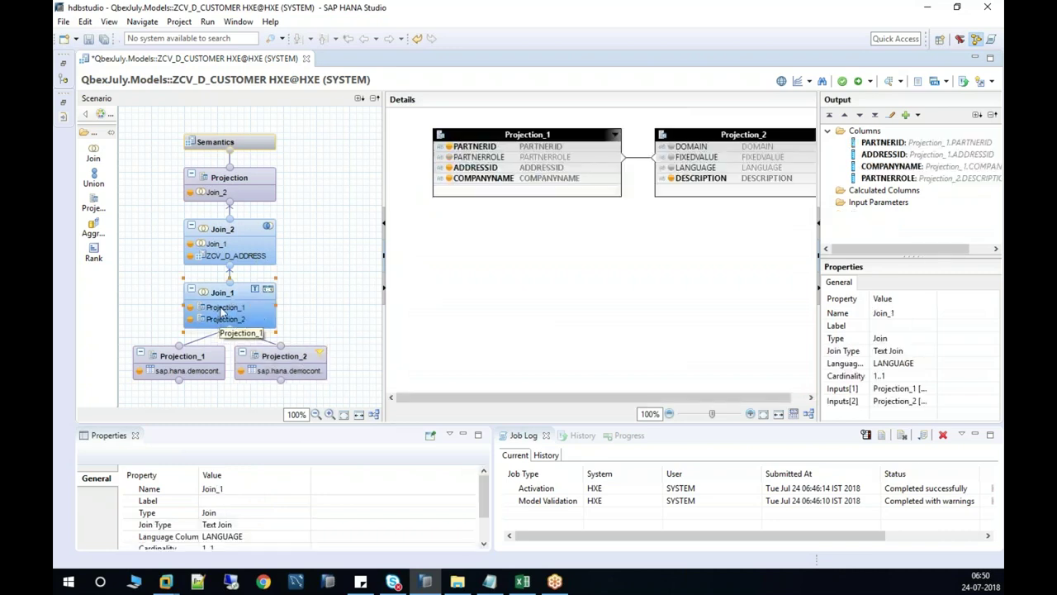
{"action": "left_click", "coordinate": [230, 234]}
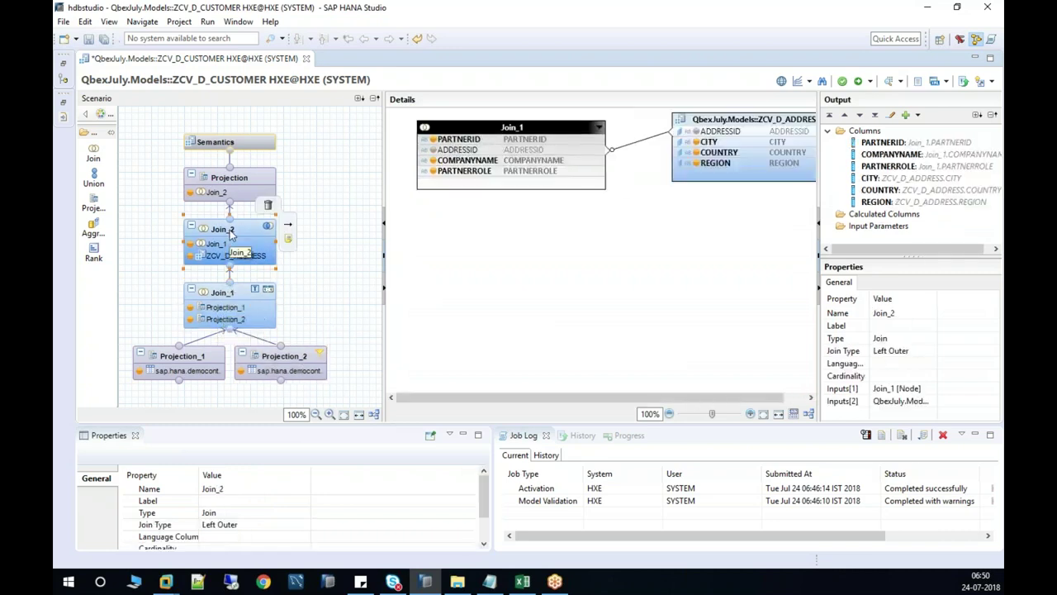
{"action": "left_click", "coordinate": [230, 295]}
{"action": "left_click", "coordinate": [235, 232]}
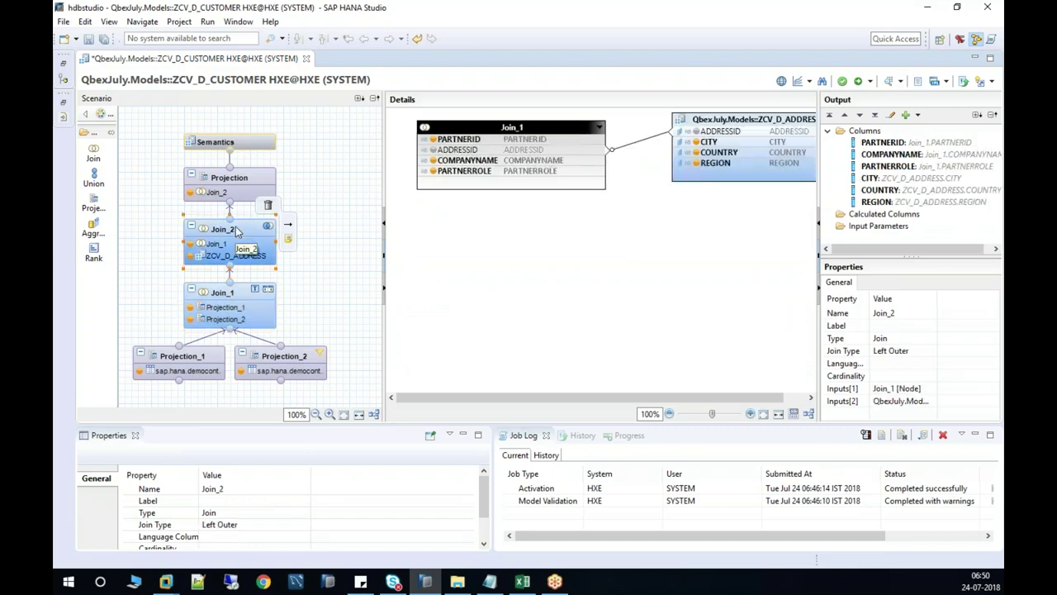
{"action": "left_click", "coordinate": [244, 182]}
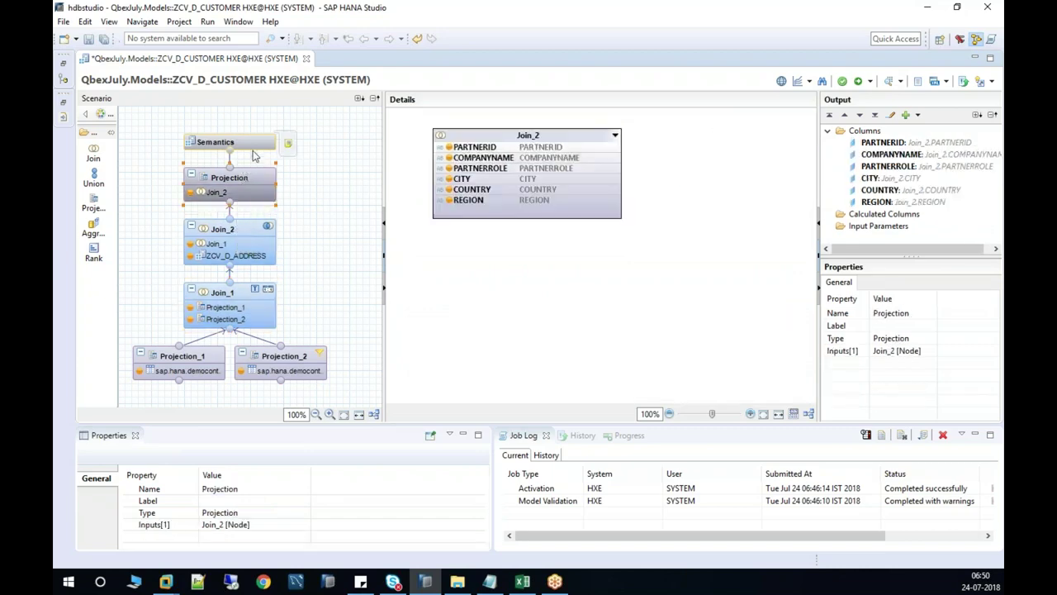
{"action": "left_click", "coordinate": [259, 149]}
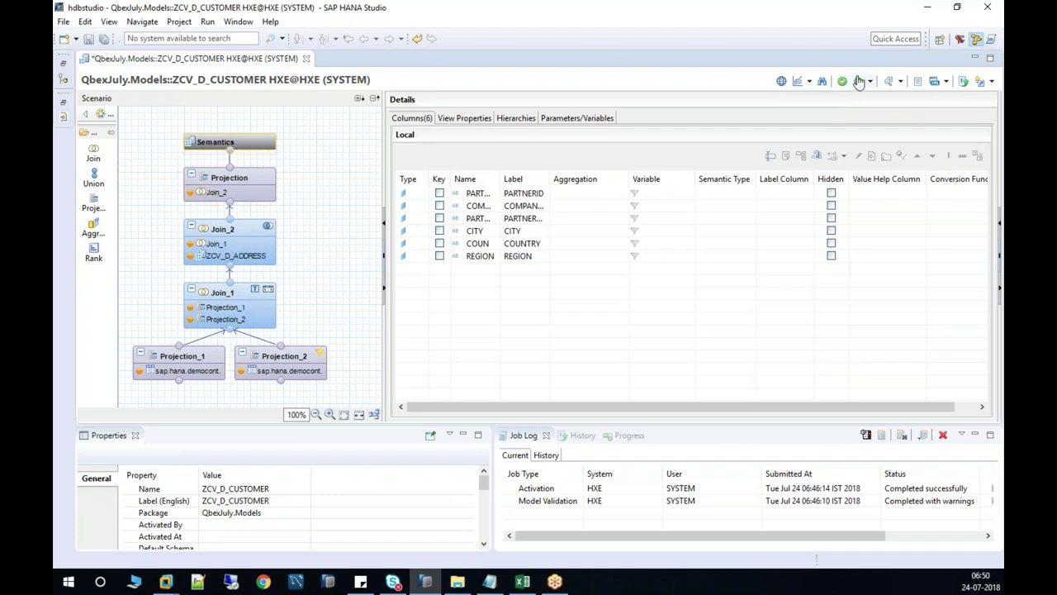
Save and activate ZCV_D_CUSTOMER, and preview its raw data.
{"action": "left_click", "coordinate": [859, 81]}
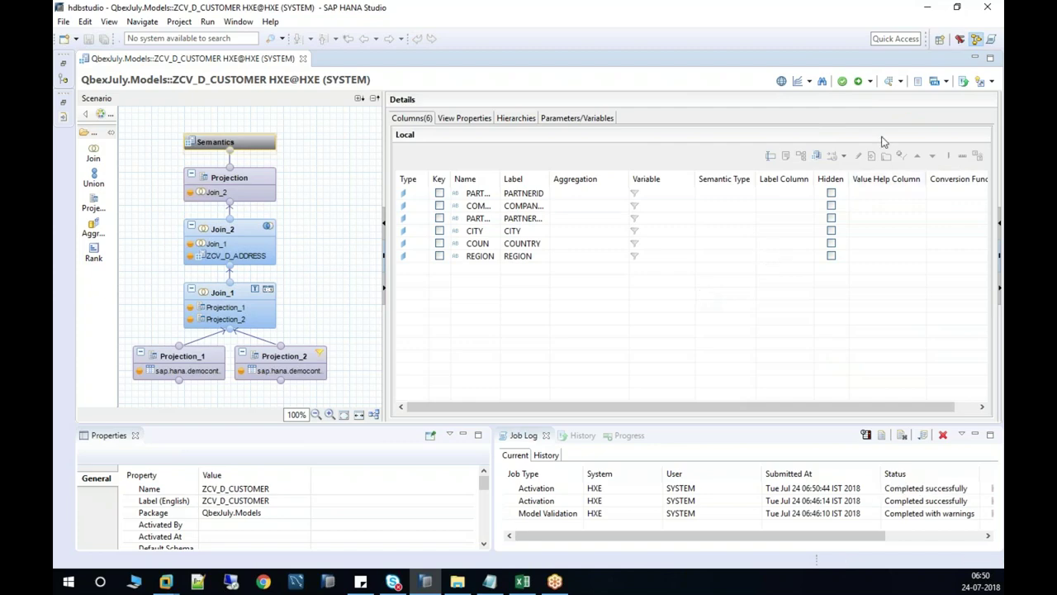
{"action": "left_click", "coordinate": [890, 81]}
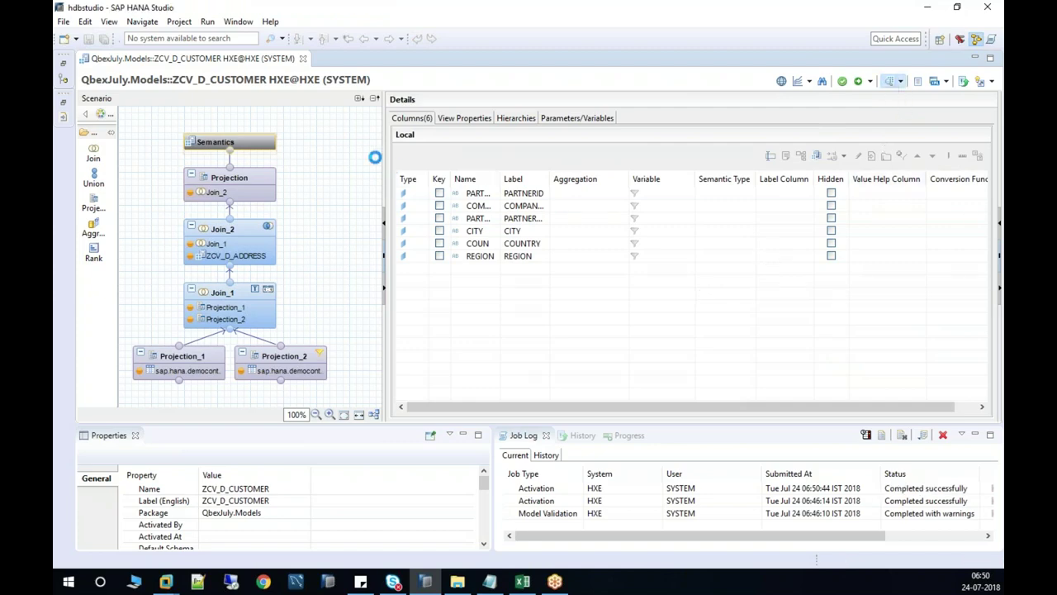
{"action": "left_click", "coordinate": [234, 80]}
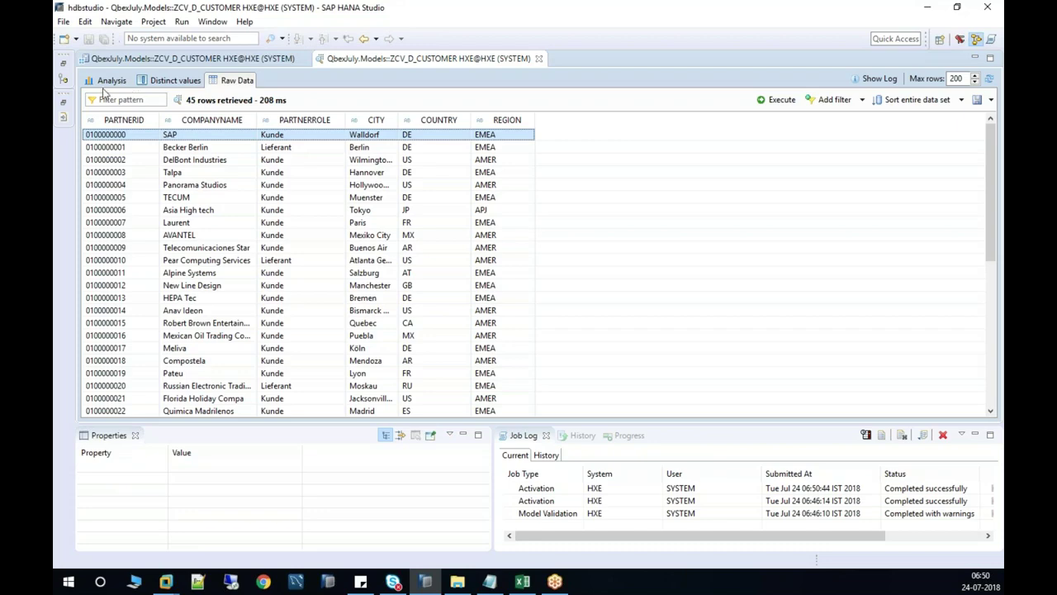
Set the connection locale of the HXE system to English in its database user logon properties.
{"action": "left_click", "coordinate": [64, 63]}
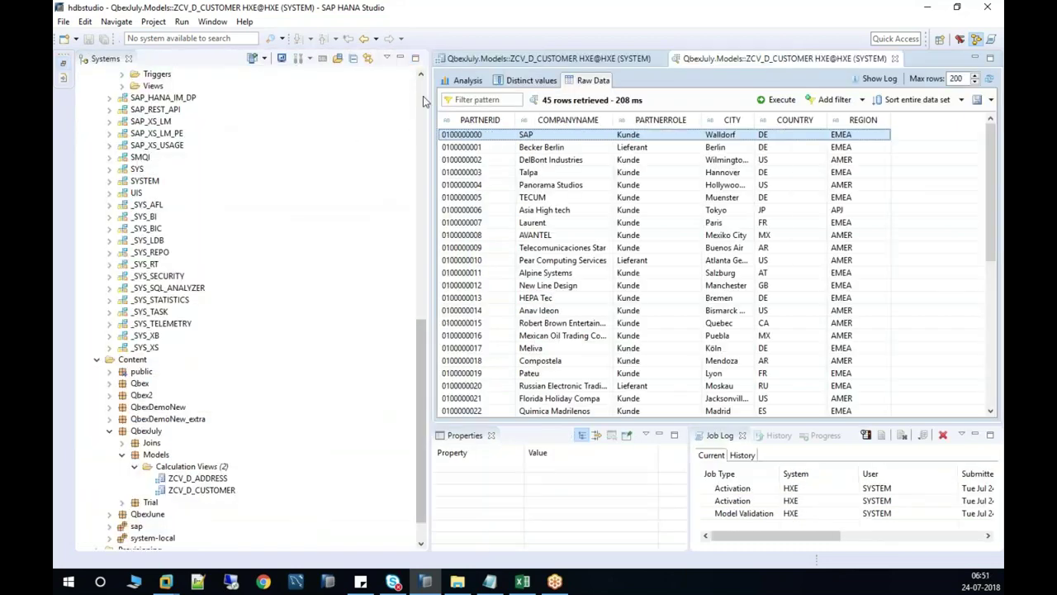
{"action": "left_click", "coordinate": [422, 90]}
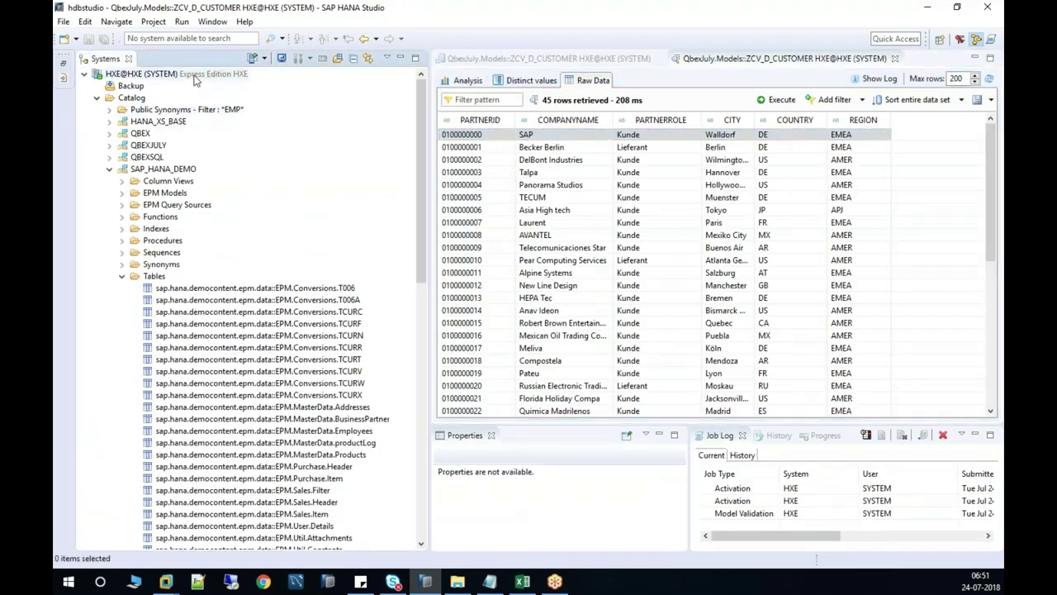
{"action": "right_click", "coordinate": [195, 77]}
{"action": "left_click", "coordinate": [251, 257]}
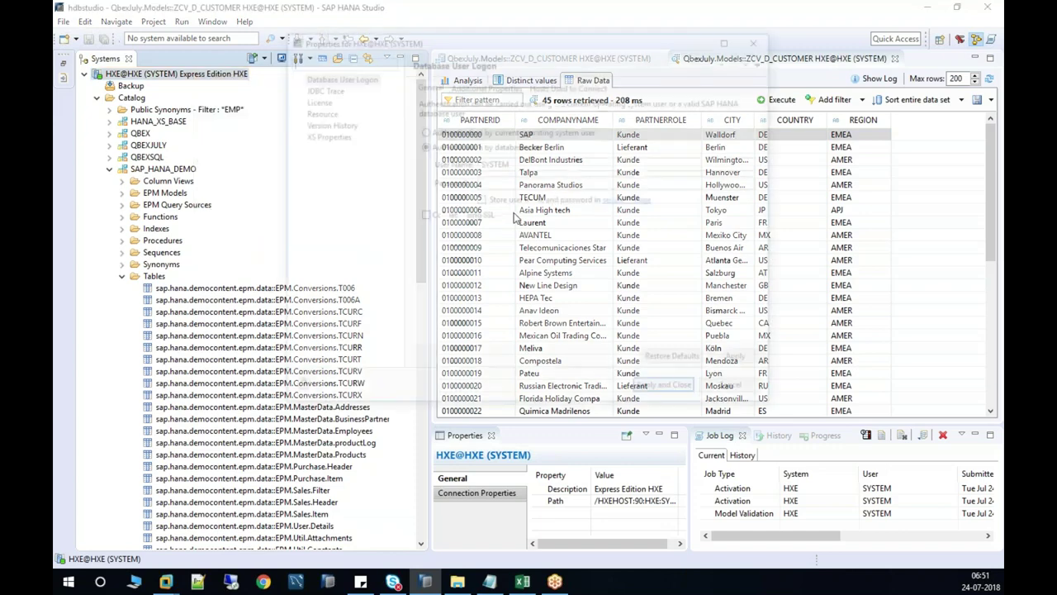
{"action": "left_click", "coordinate": [485, 83]}
{"action": "left_click", "coordinate": [541, 183]}
{"action": "key", "text": "e"}
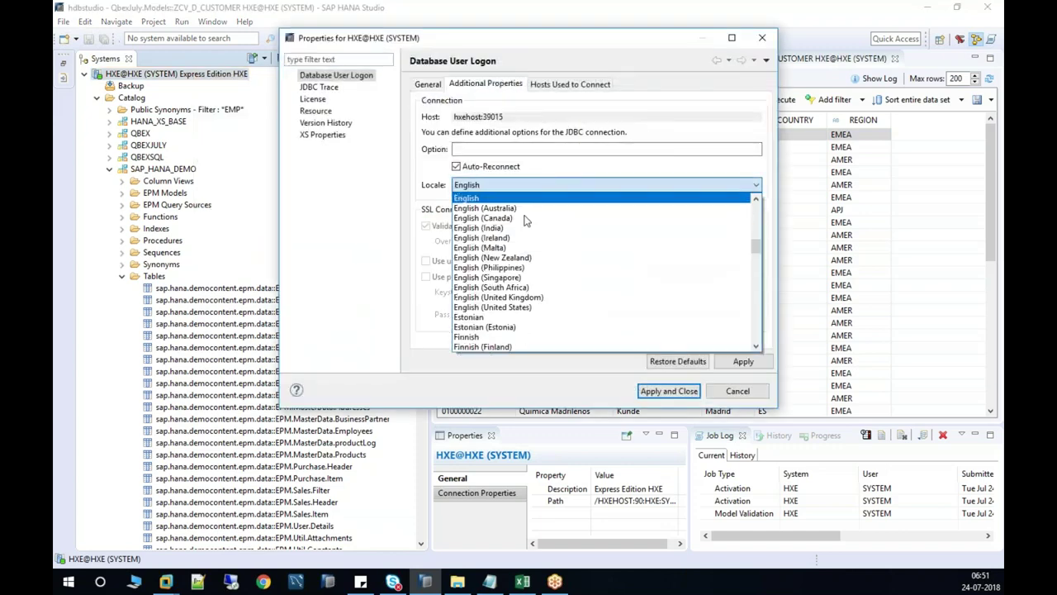
{"action": "key", "text": "Return"}
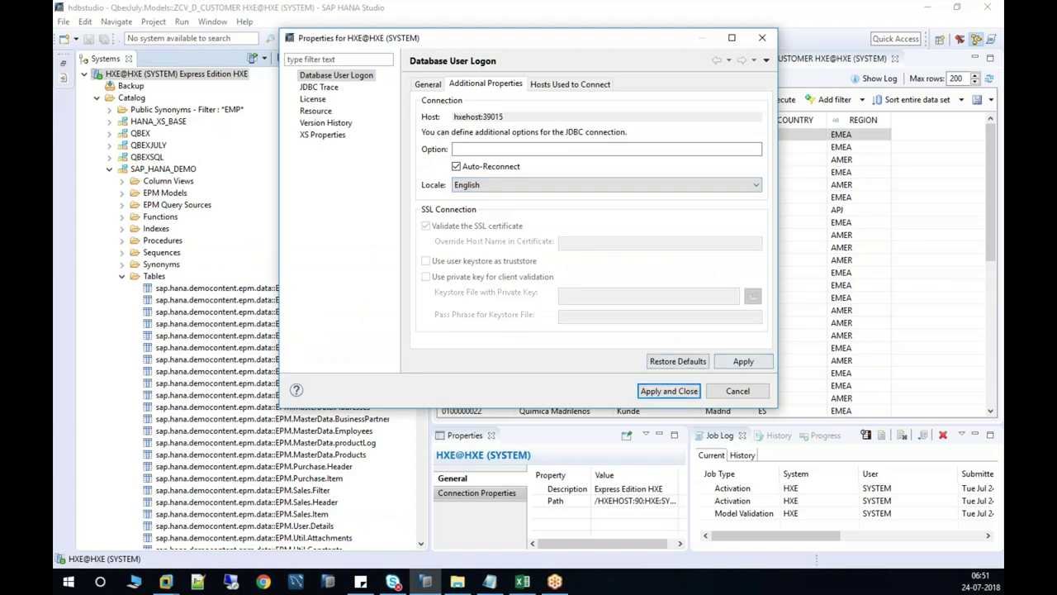
{"action": "left_click", "coordinate": [679, 394]}
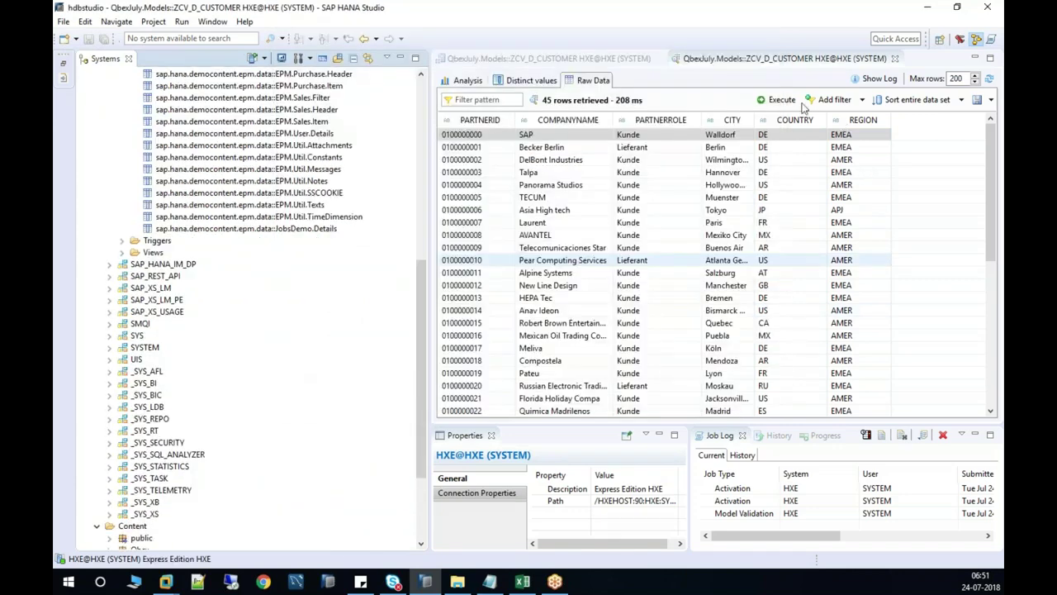
Refresh and reopen the raw data preview of ZCV_D_CUSTOMER to check the PARTNERROLE language, and close the preview and the view.
{"action": "left_click", "coordinate": [780, 99]}
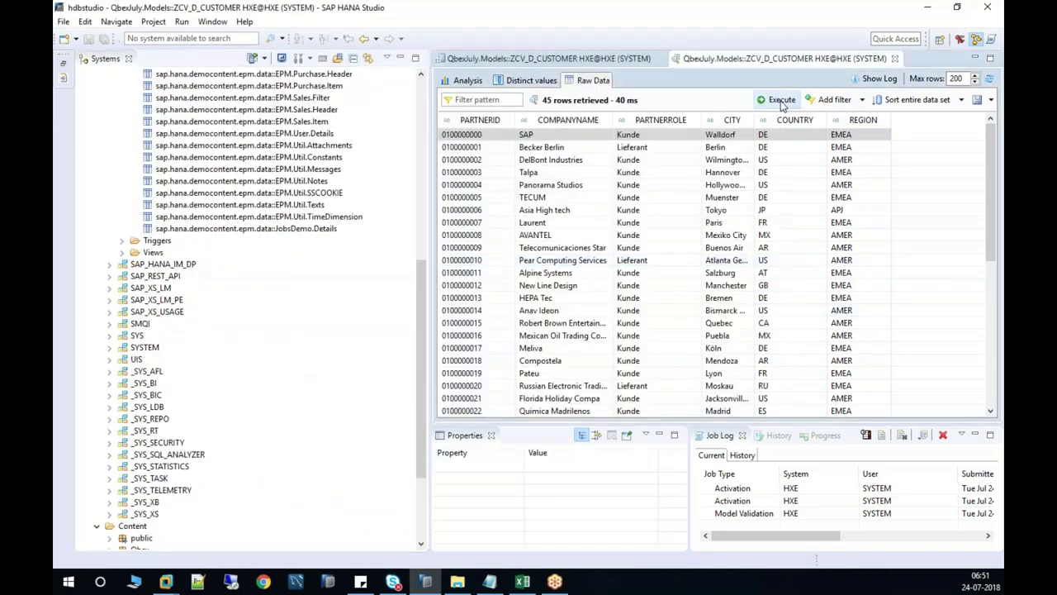
{"action": "left_click", "coordinate": [894, 58]}
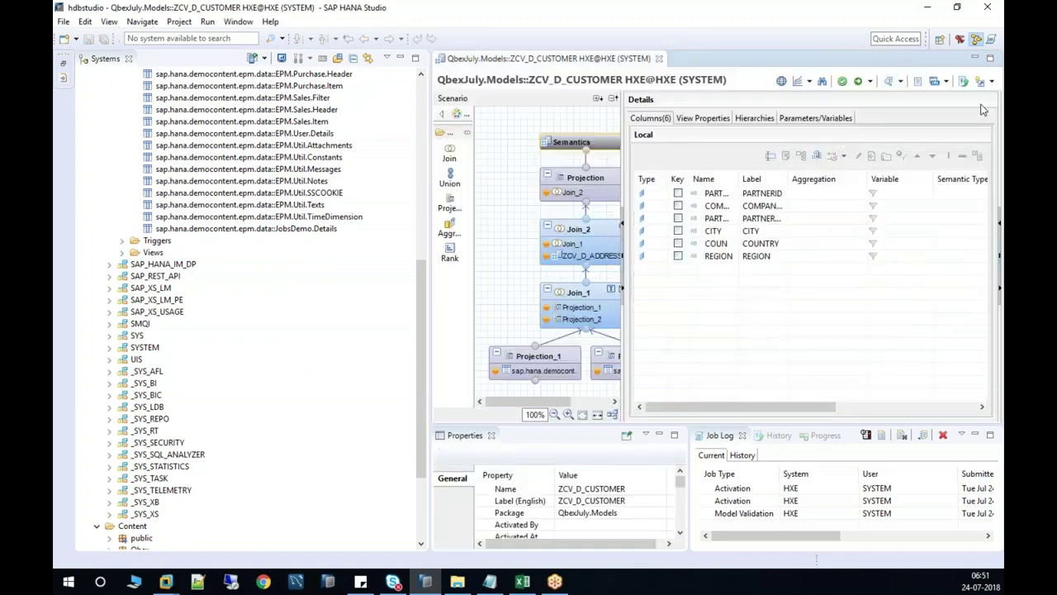
{"action": "left_click", "coordinate": [858, 81]}
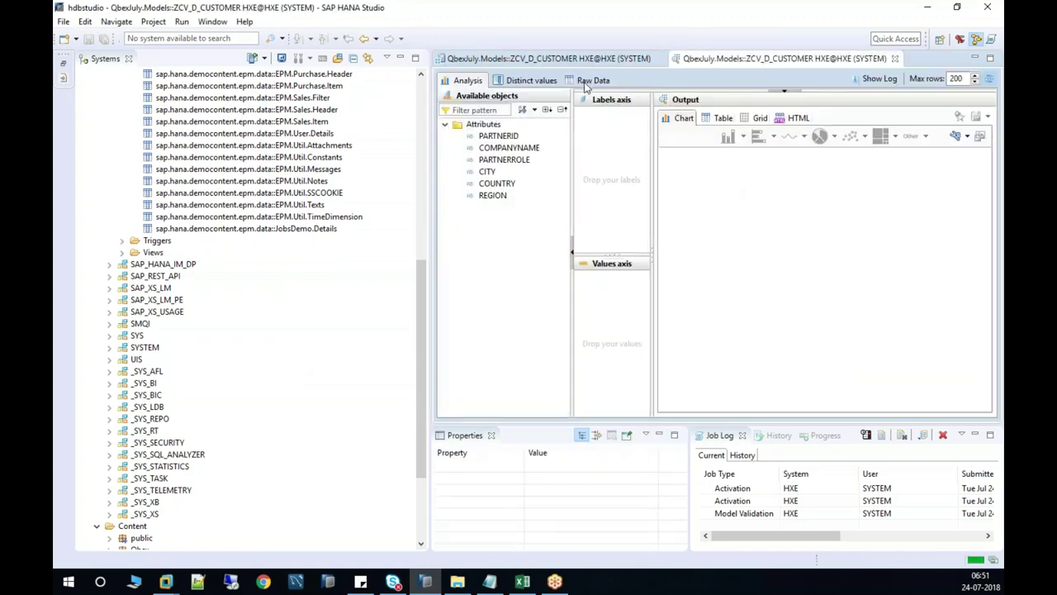
{"action": "left_click", "coordinate": [591, 80]}
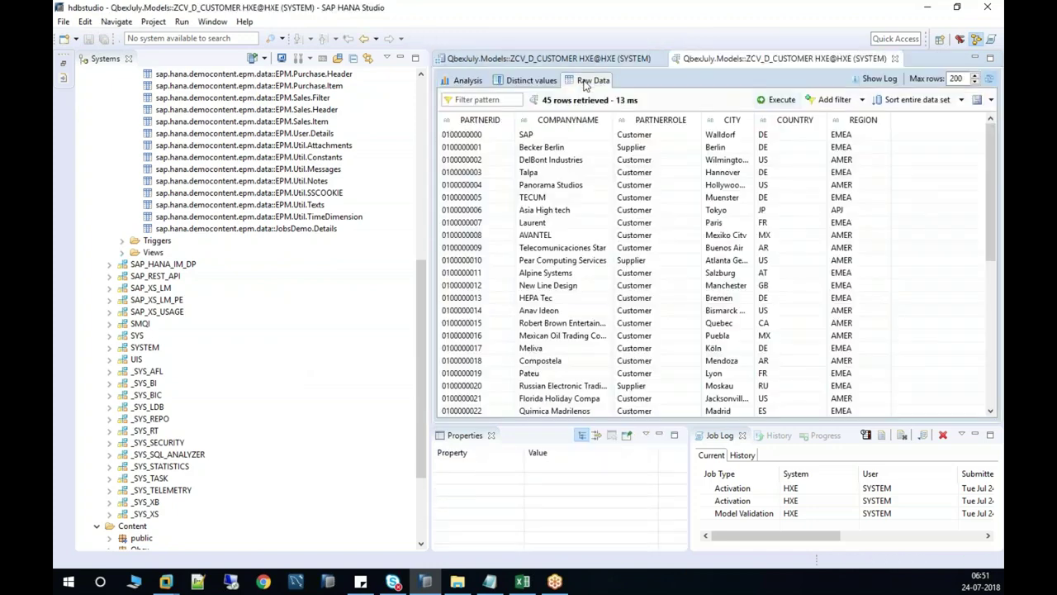
{"action": "left_click", "coordinate": [479, 137]}
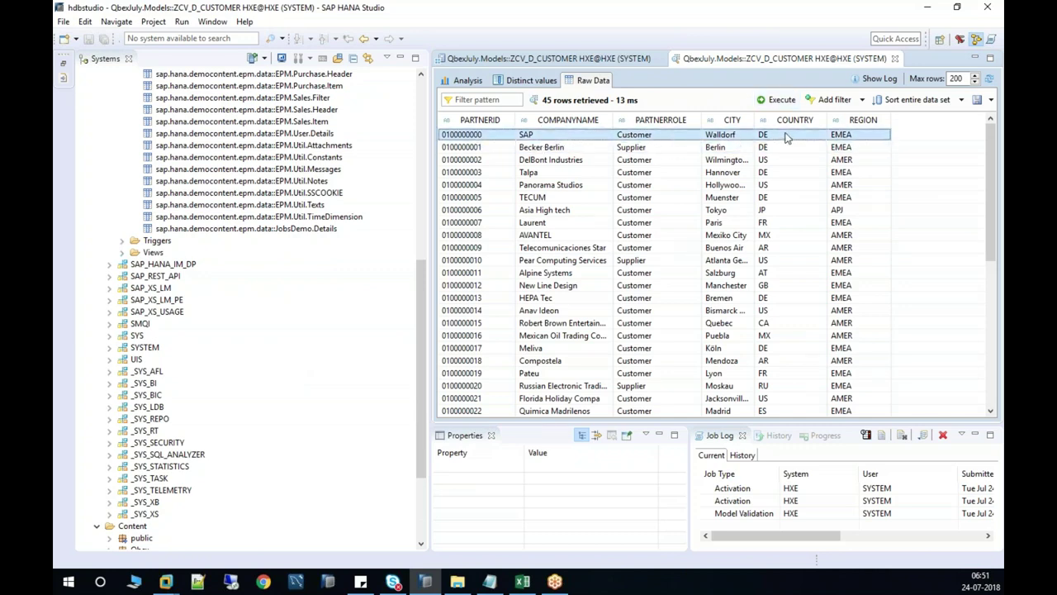
{"action": "left_click", "coordinate": [894, 59]}
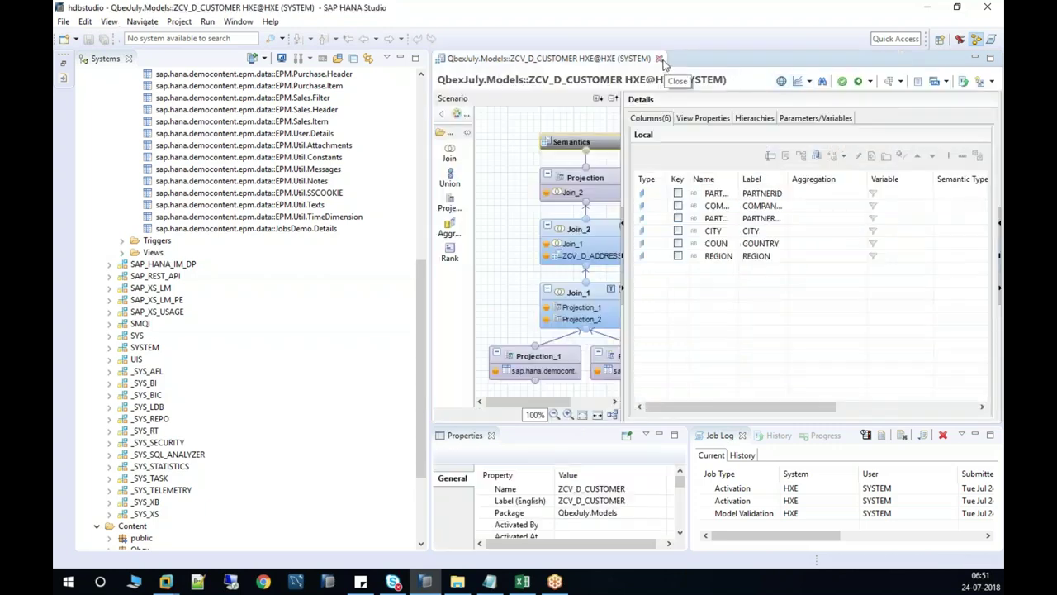
{"action": "left_click", "coordinate": [660, 59]}
Start a new calculation view in the Models package of QbexJuly.
{"action": "left_click_drag", "start_coordinate": [420, 311], "coordinate": [290, 460]}
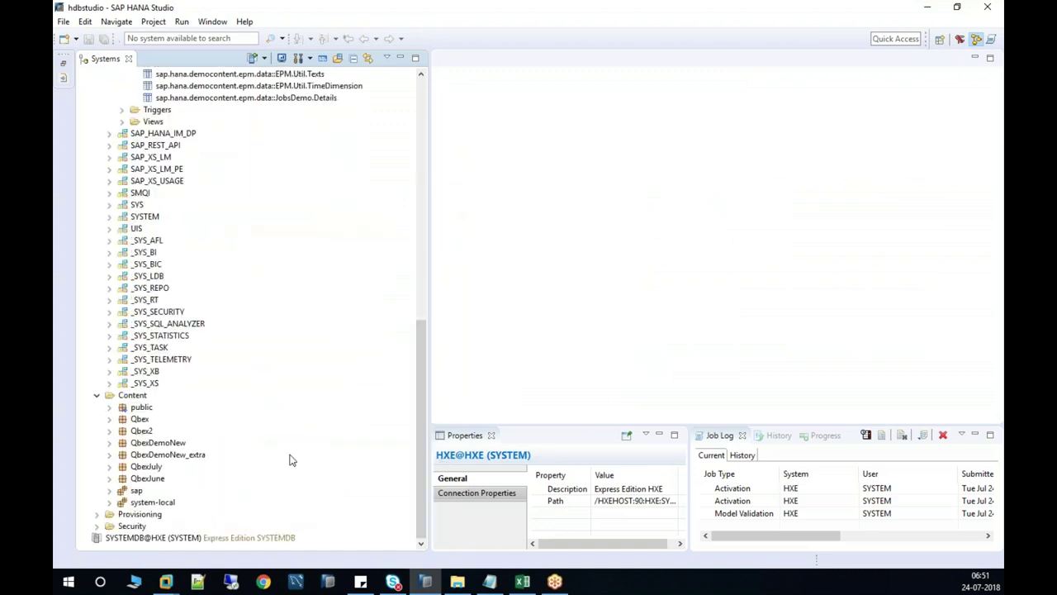
{"action": "left_click", "coordinate": [110, 466]}
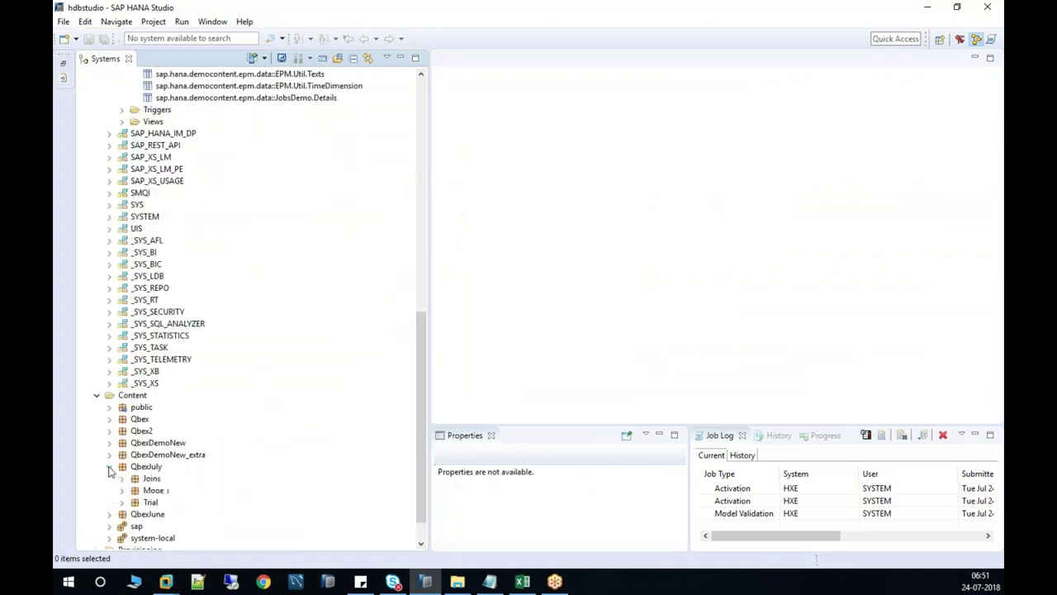
{"action": "left_click", "coordinate": [121, 491]}
{"action": "scroll", "coordinate": [199, 470], "scroll_direction": "down", "scroll_amount": 2}
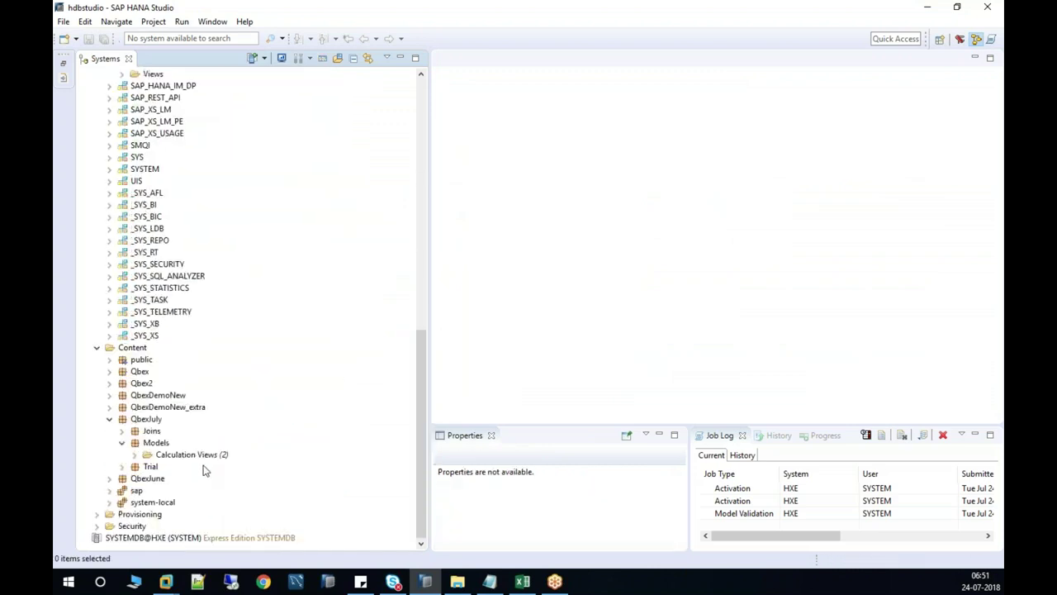
{"action": "left_click", "coordinate": [162, 447]}
{"action": "right_click", "coordinate": [161, 447]}
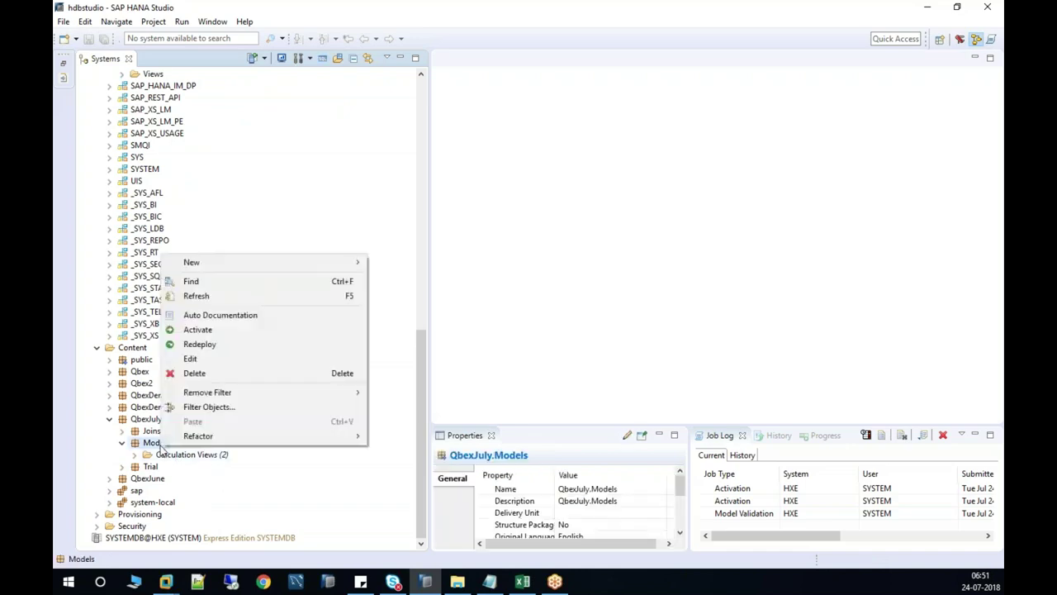
{"action": "mouse_move", "coordinate": [265, 268]}
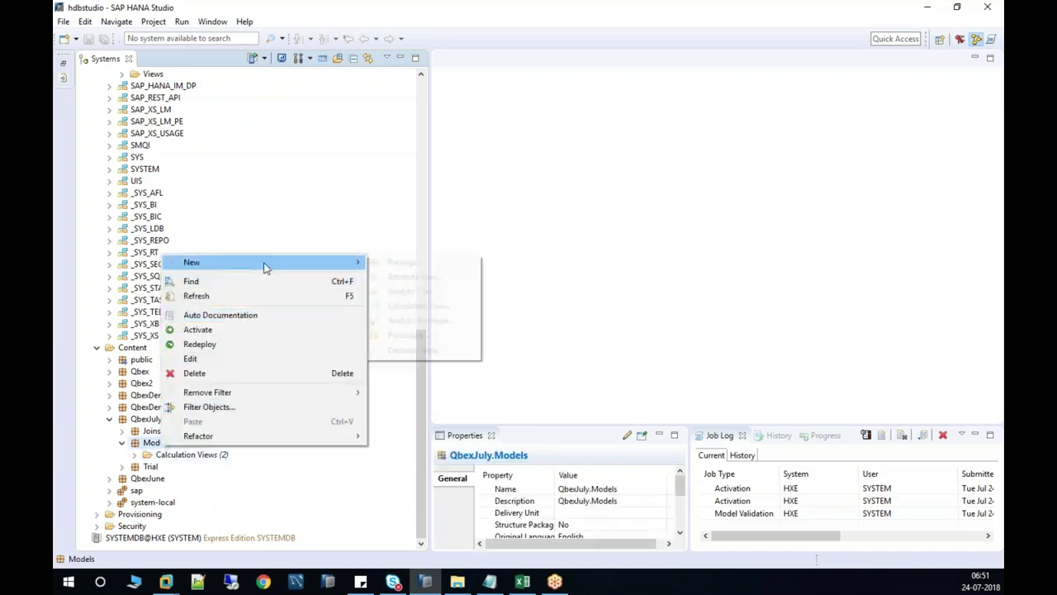
{"action": "left_click", "coordinate": [404, 308]}
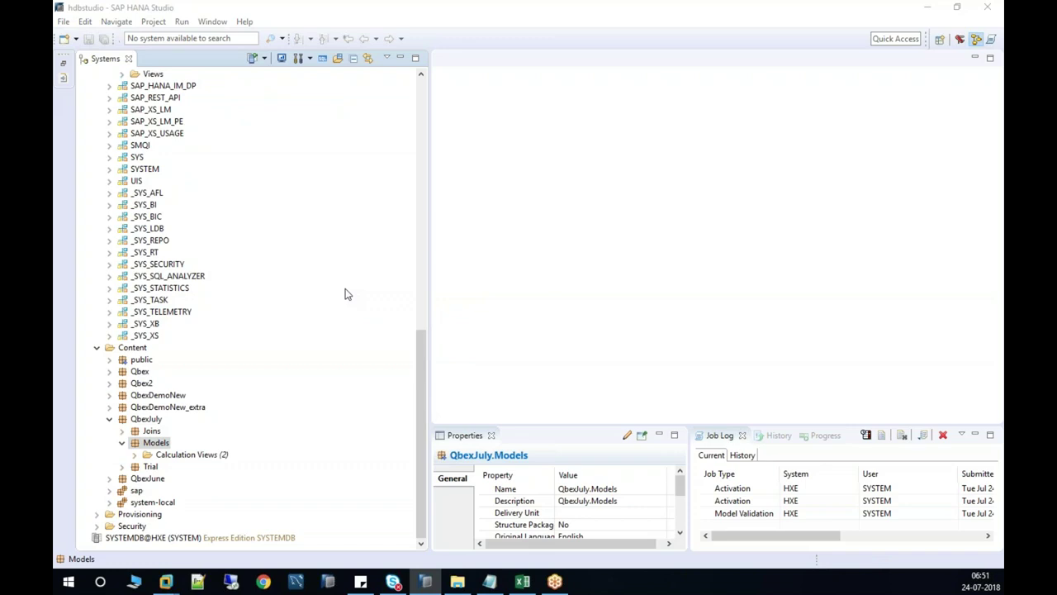
Name the view ZCV_D_PRODUCTS, set its data category to DIMENSION and create it.
{"action": "left_click_drag", "start_coordinate": [239, 80], "coordinate": [534, 42]}
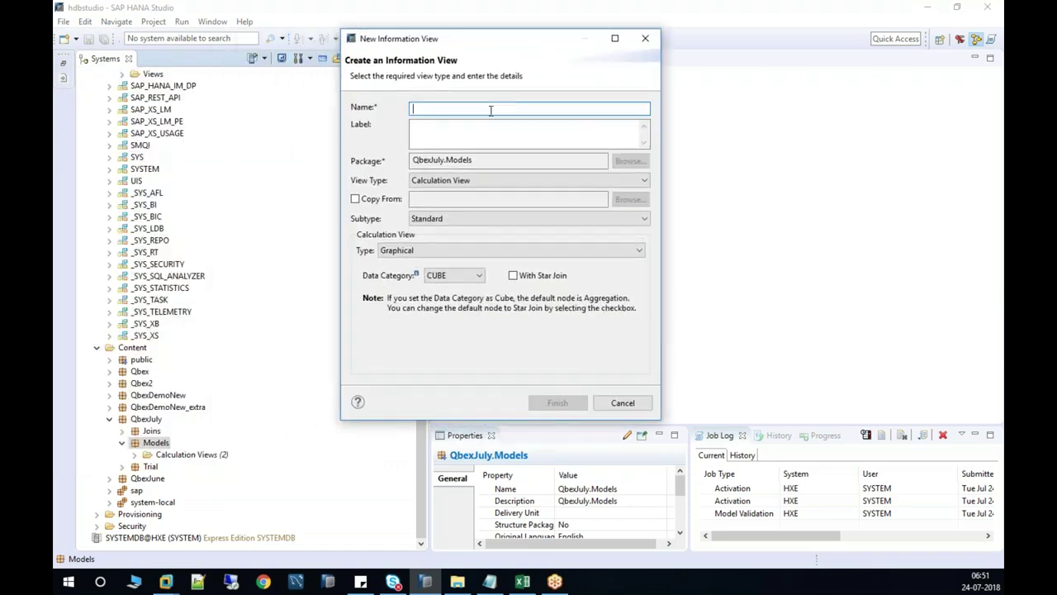
{"action": "type", "text": "ZCV_D_PRODUCTS"}
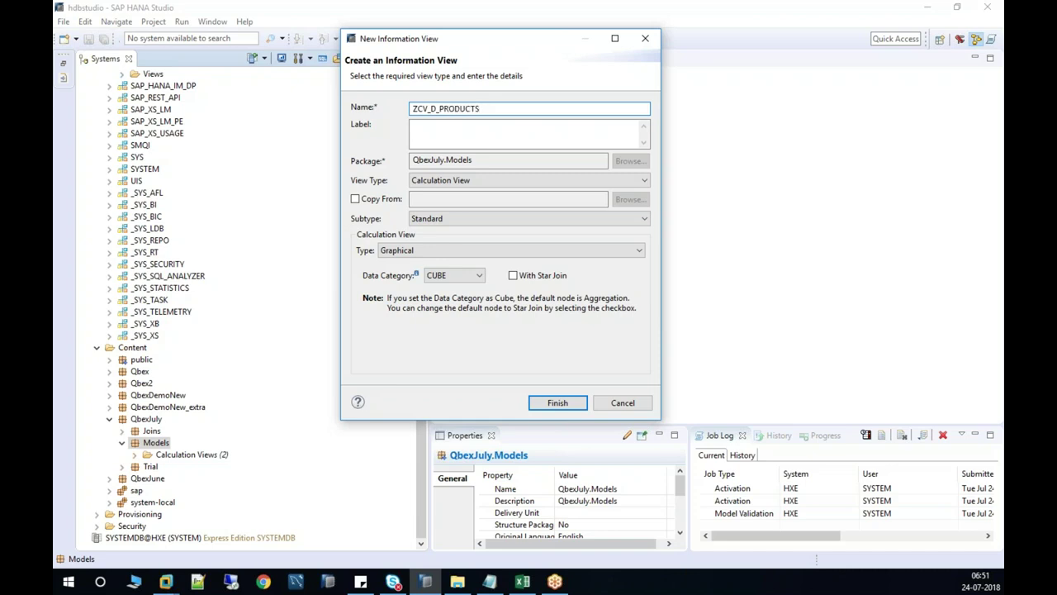
{"action": "left_click", "coordinate": [503, 126]}
{"action": "left_click", "coordinate": [482, 278]}
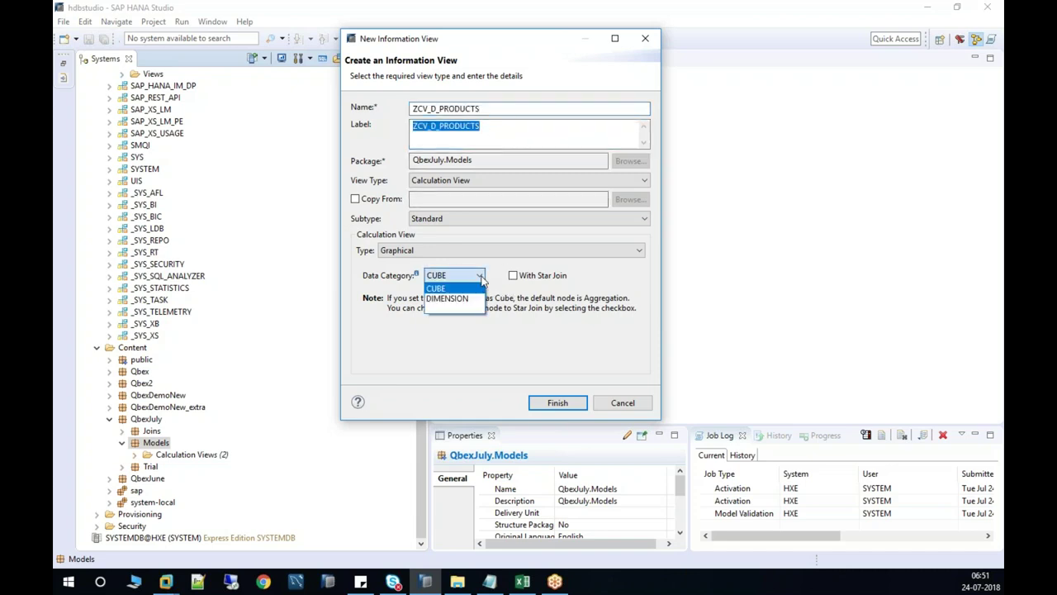
{"action": "left_click", "coordinate": [447, 298]}
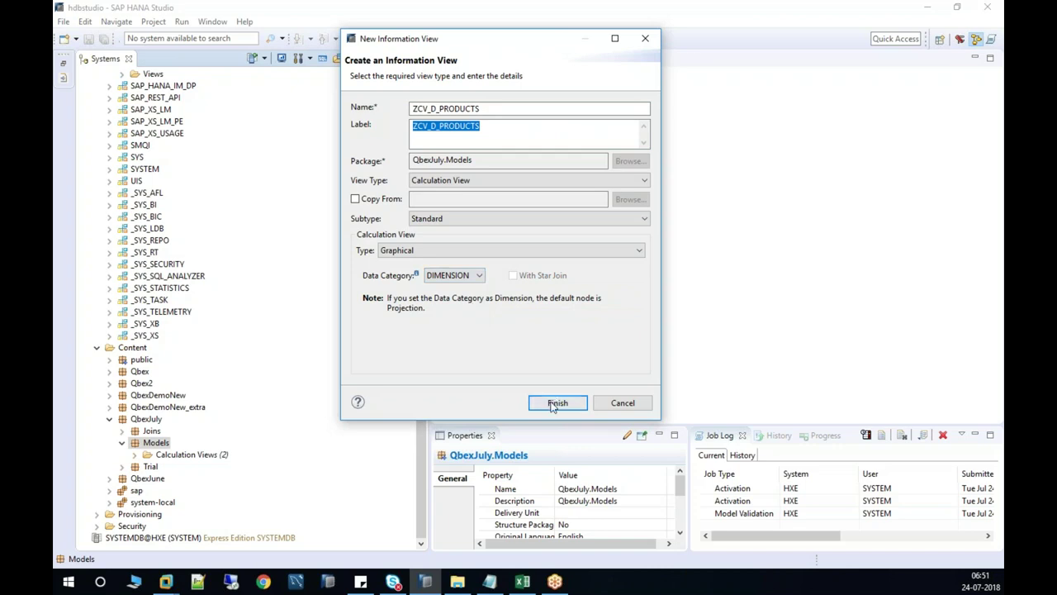
{"action": "left_click", "coordinate": [556, 402]}
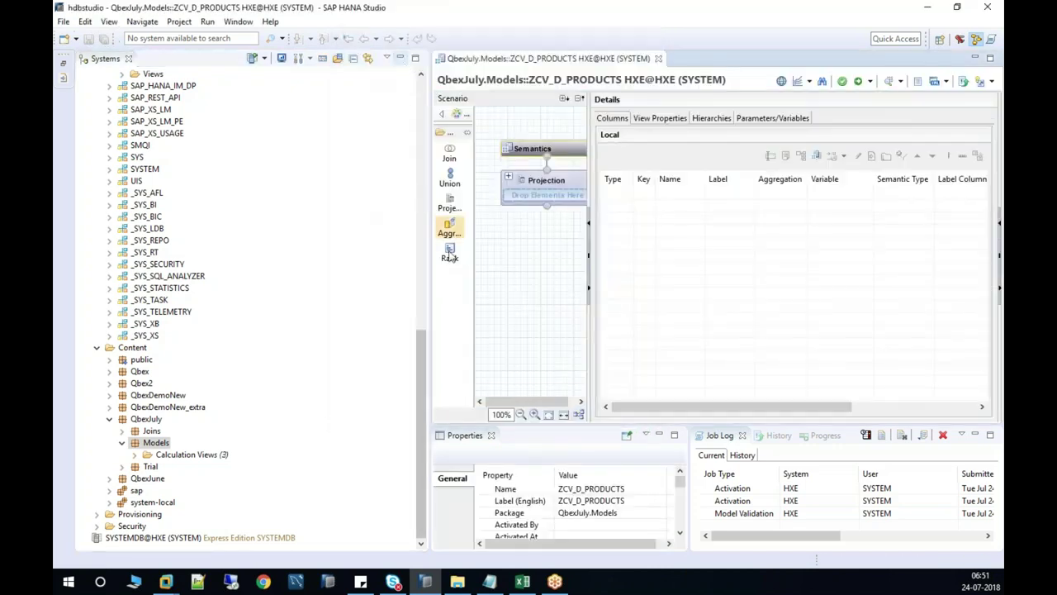
Add a projection node below the final Projection and assign the EPM.MasterData.Products table to it.
{"action": "left_click_drag", "start_coordinate": [449, 205], "coordinate": [500, 318]}
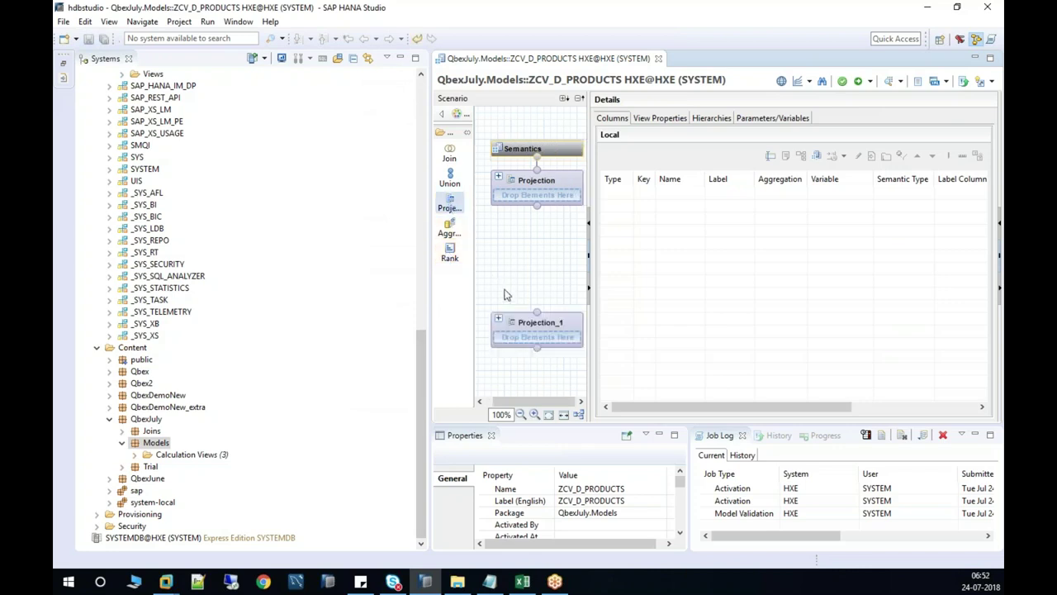
{"action": "left_click", "coordinate": [423, 122]}
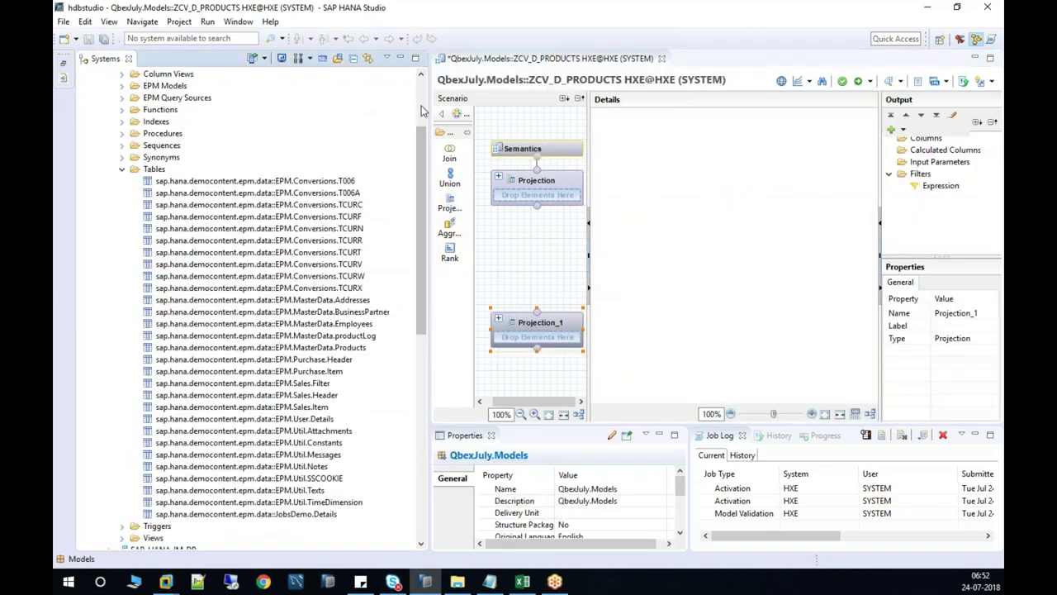
{"action": "left_click_drag", "start_coordinate": [362, 348], "coordinate": [532, 339]}
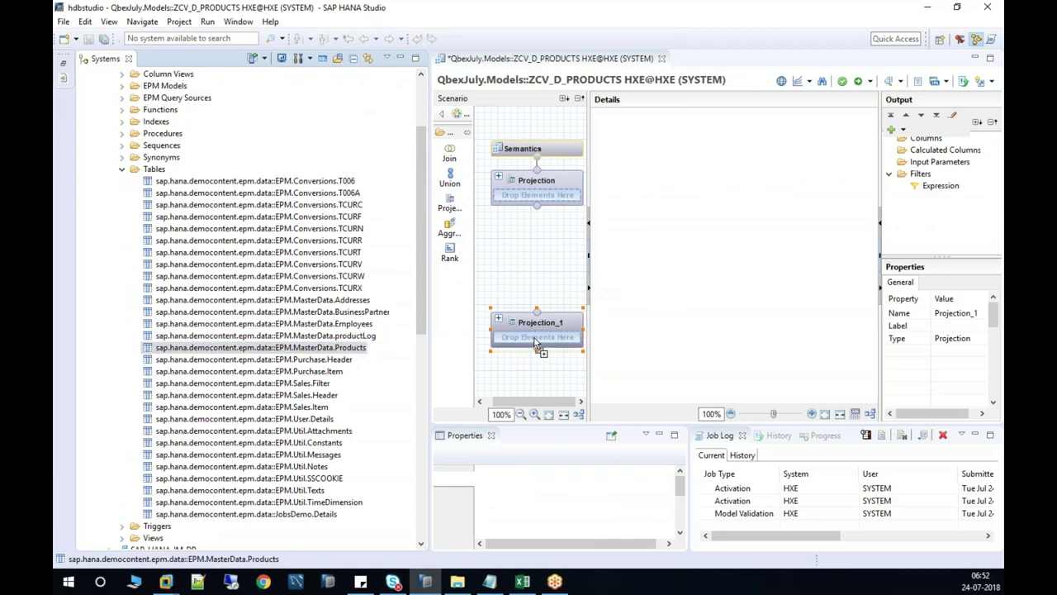
Output PRODUCTID, TYPECODE, CATEGORY, NAMEID and DESCID from the Products table in Projection_1.
{"action": "left_click", "coordinate": [401, 59]}
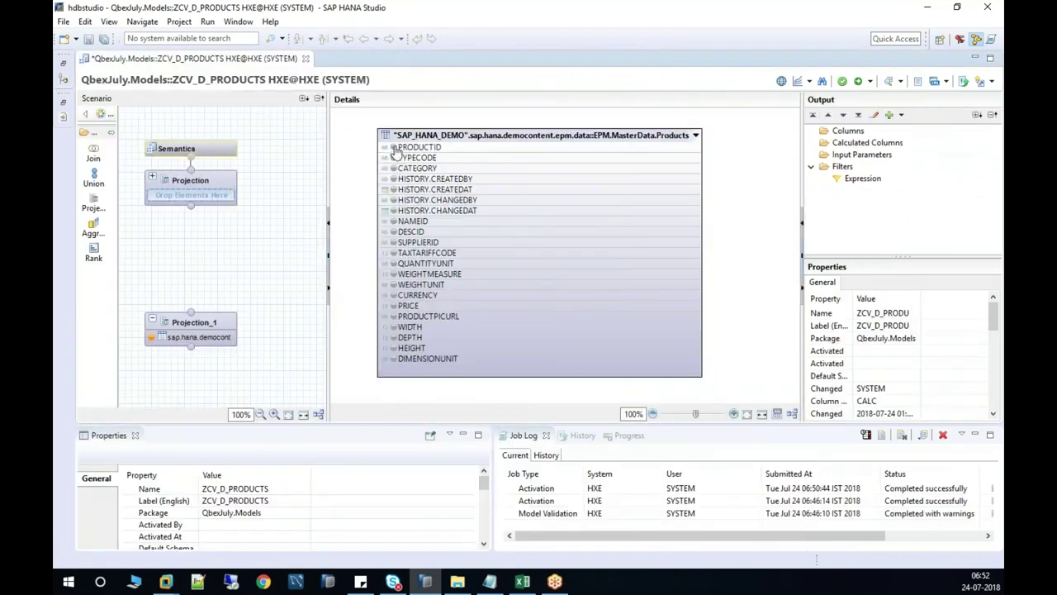
{"action": "left_click", "coordinate": [394, 147]}
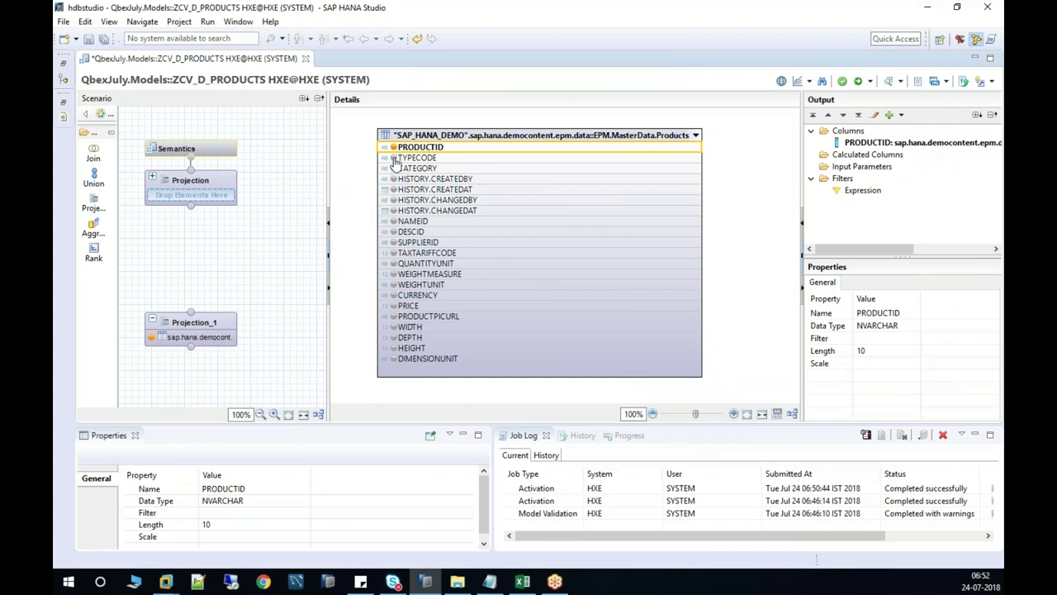
{"action": "left_click", "coordinate": [394, 158]}
{"action": "left_click", "coordinate": [394, 169]}
{"action": "left_click", "coordinate": [394, 222]}
{"action": "left_click", "coordinate": [394, 232]}
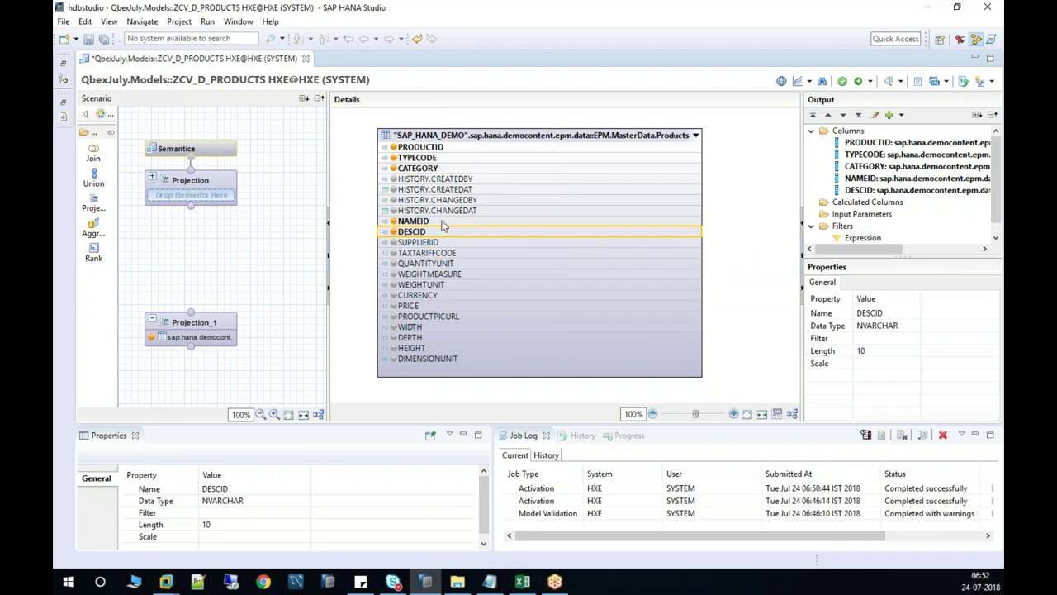
Preview the raw data of the Products table, sort it by TYPECODE to examine its values, and close the preview.
{"action": "right_click", "coordinate": [527, 134]}
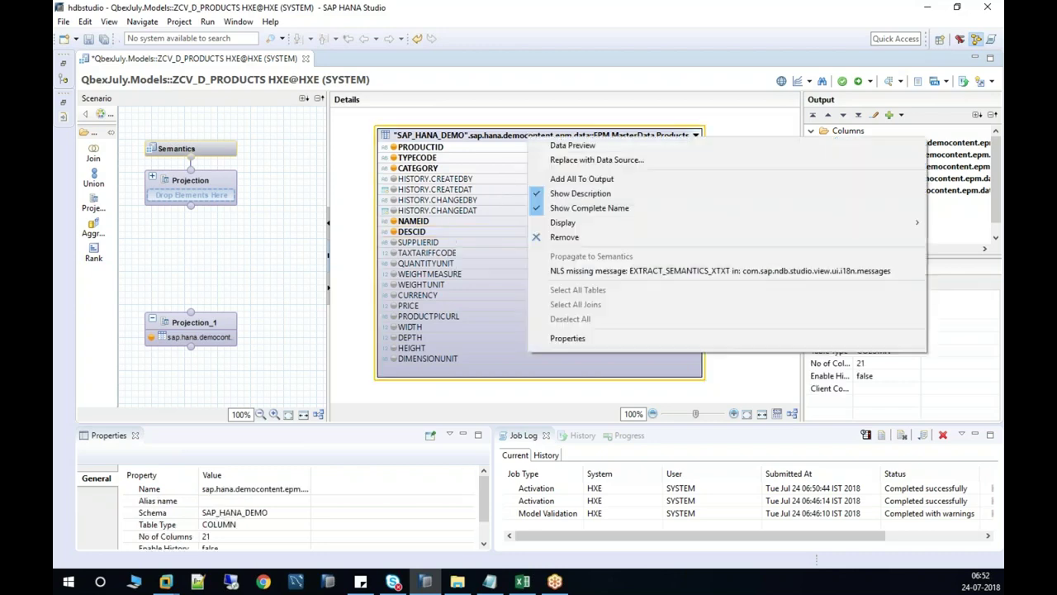
{"action": "left_click", "coordinate": [602, 146]}
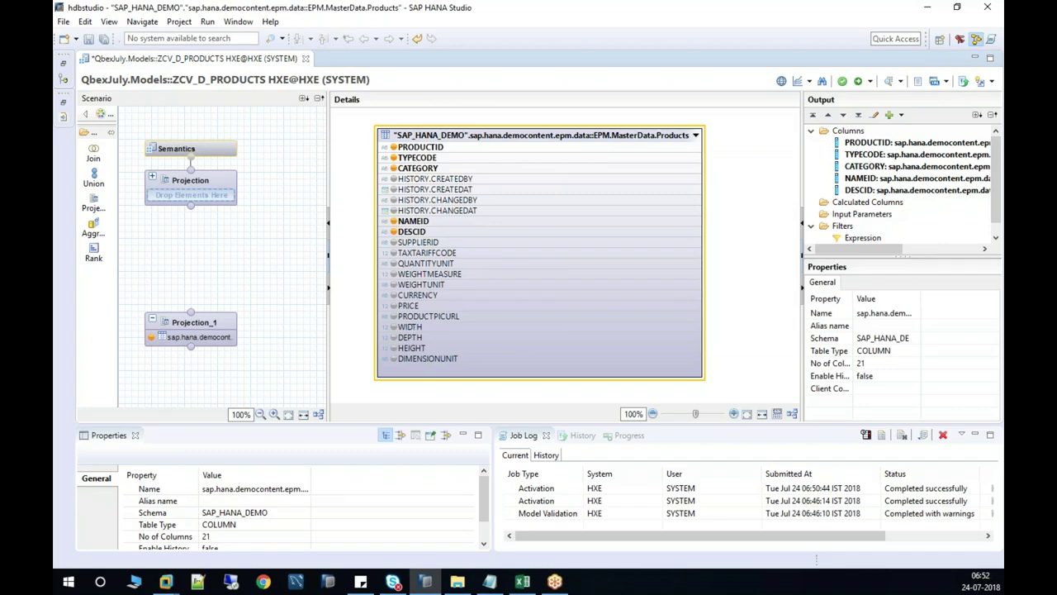
{"action": "left_click", "coordinate": [239, 80]}
{"action": "left_click", "coordinate": [207, 122]}
{"action": "left_click", "coordinate": [206, 124]}
{"action": "left_click", "coordinate": [206, 124]}
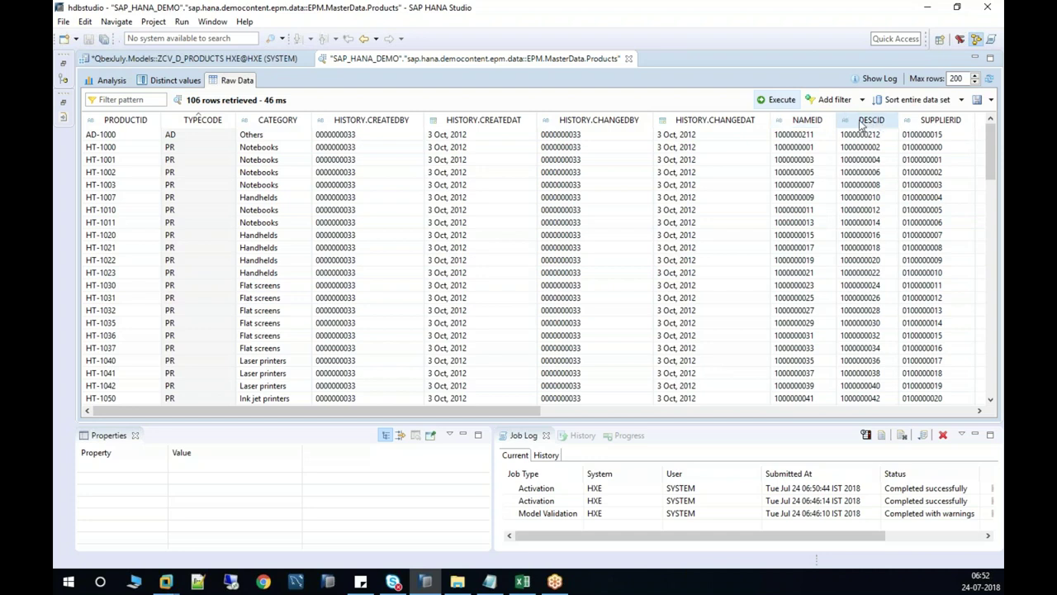
{"action": "left_click", "coordinate": [628, 59]}
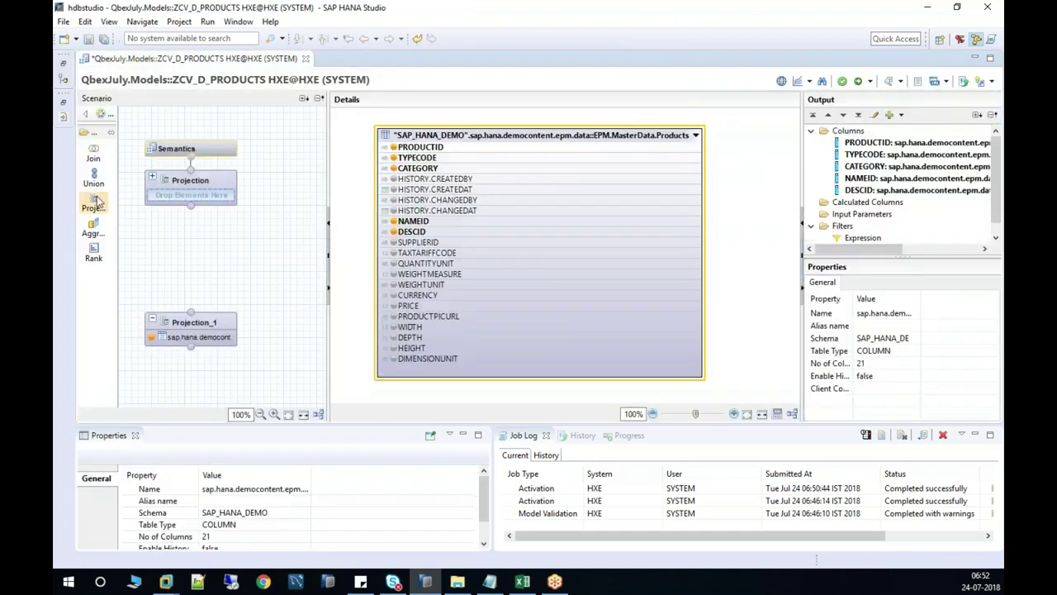
Add a second projection node beside Projection_1 in the ZCV_D_PRODUCTS scenario.
{"action": "left_click_drag", "start_coordinate": [190, 325], "coordinate": [184, 328]}
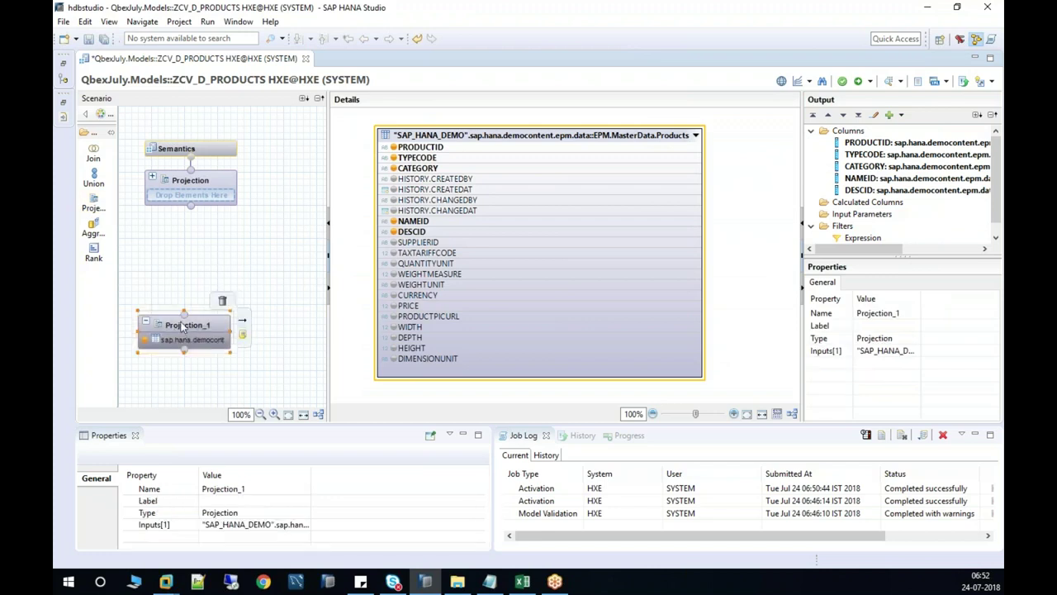
{"action": "left_click", "coordinate": [93, 203]}
{"action": "left_click", "coordinate": [252, 316]}
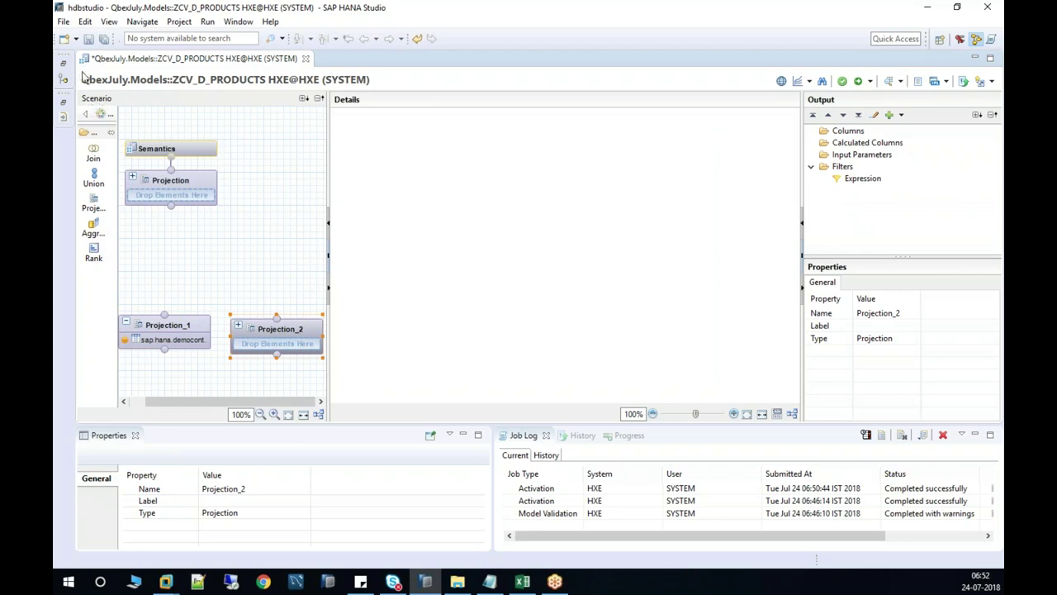
Assign the EPM.Util.Constants table to Projection_2 and reposition the table in the node's details.
{"action": "left_click", "coordinate": [65, 66]}
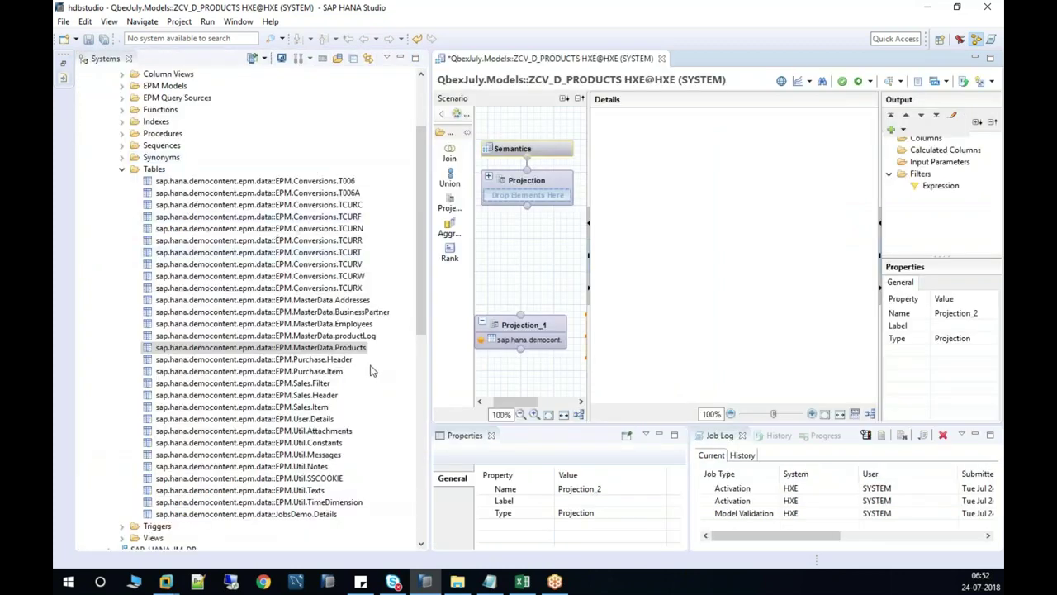
{"action": "left_click_drag", "start_coordinate": [338, 444], "coordinate": [715, 337]}
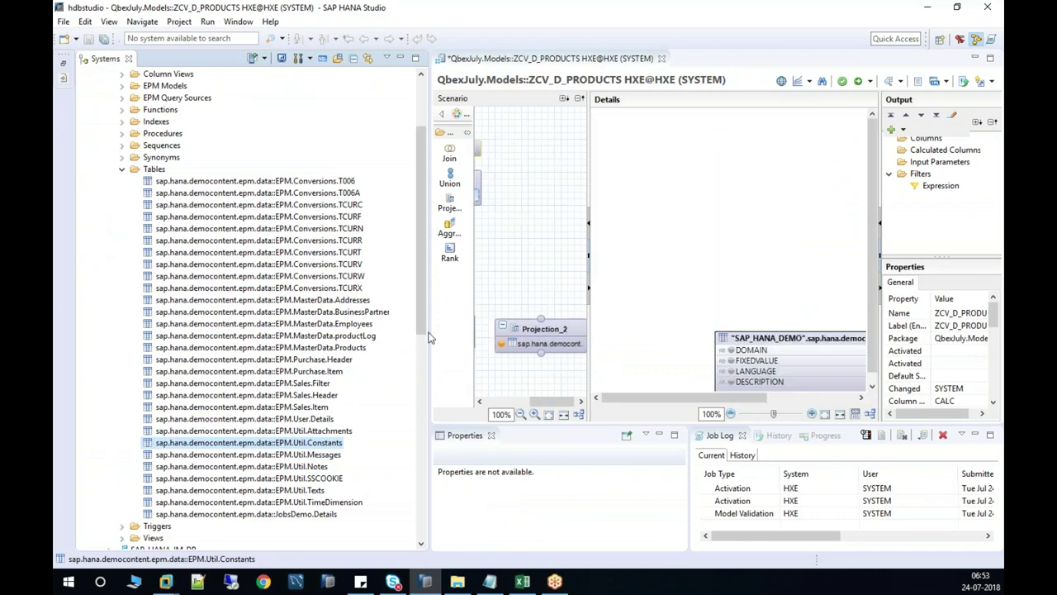
{"action": "left_click", "coordinate": [399, 59]}
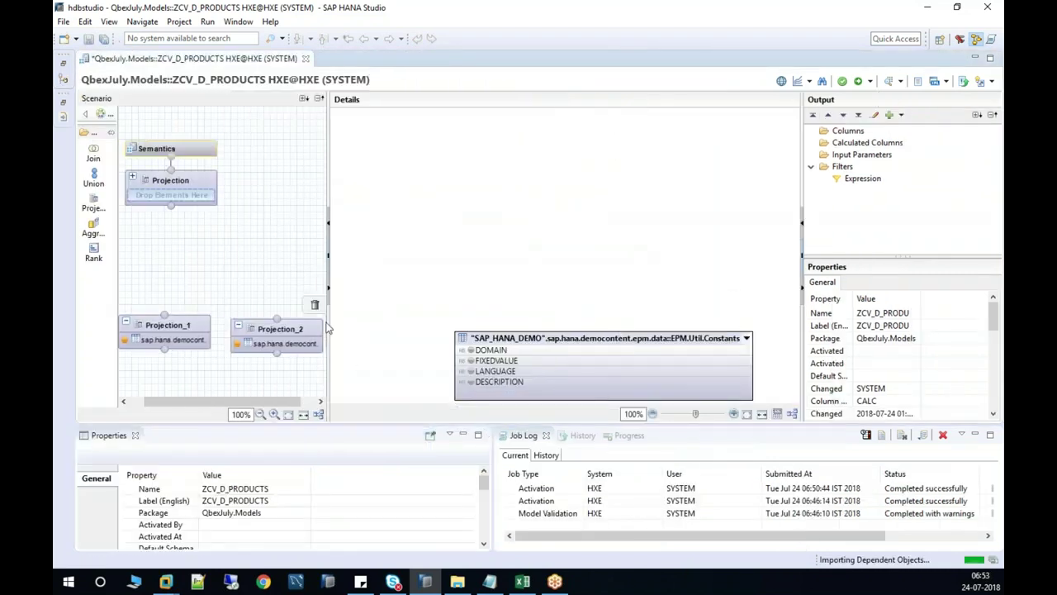
{"action": "left_click_drag", "start_coordinate": [529, 338], "coordinate": [486, 160]}
Filter the DOMAIN column of the Constants table to values equal to D_PR_TYPE.
{"action": "right_click", "coordinate": [479, 172]}
{"action": "left_click", "coordinate": [514, 191]}
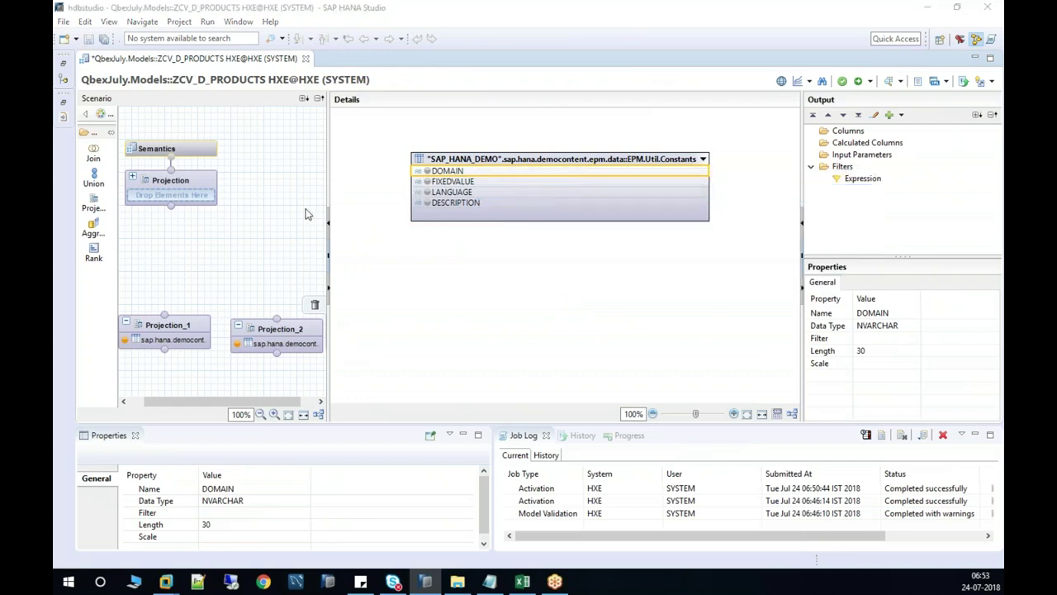
{"action": "left_click", "coordinate": [605, 187]}
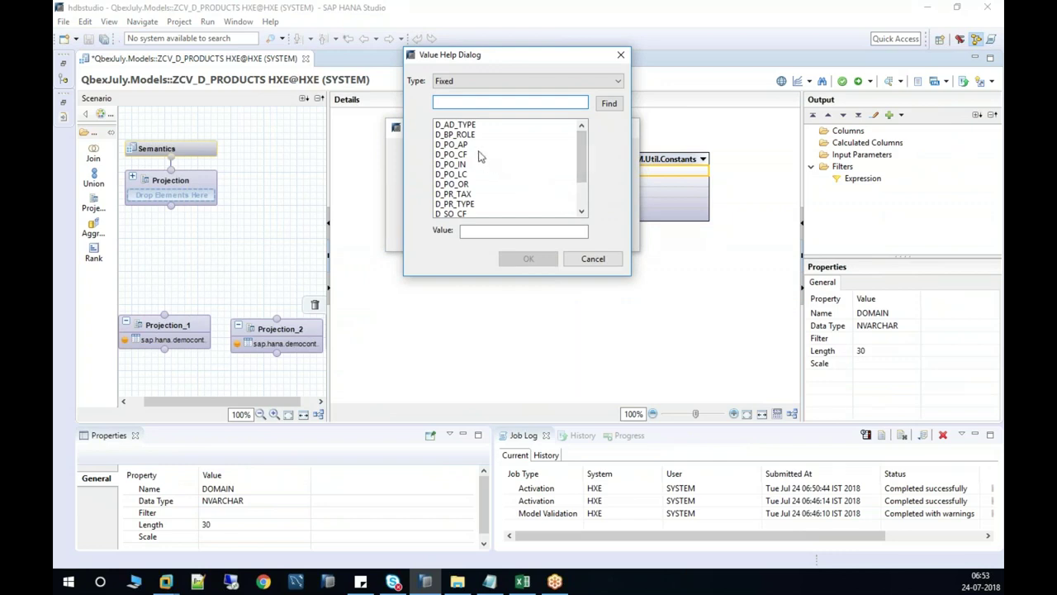
{"action": "left_click", "coordinate": [461, 207]}
{"action": "left_click", "coordinate": [532, 259]}
{"action": "left_click", "coordinate": [536, 235]}
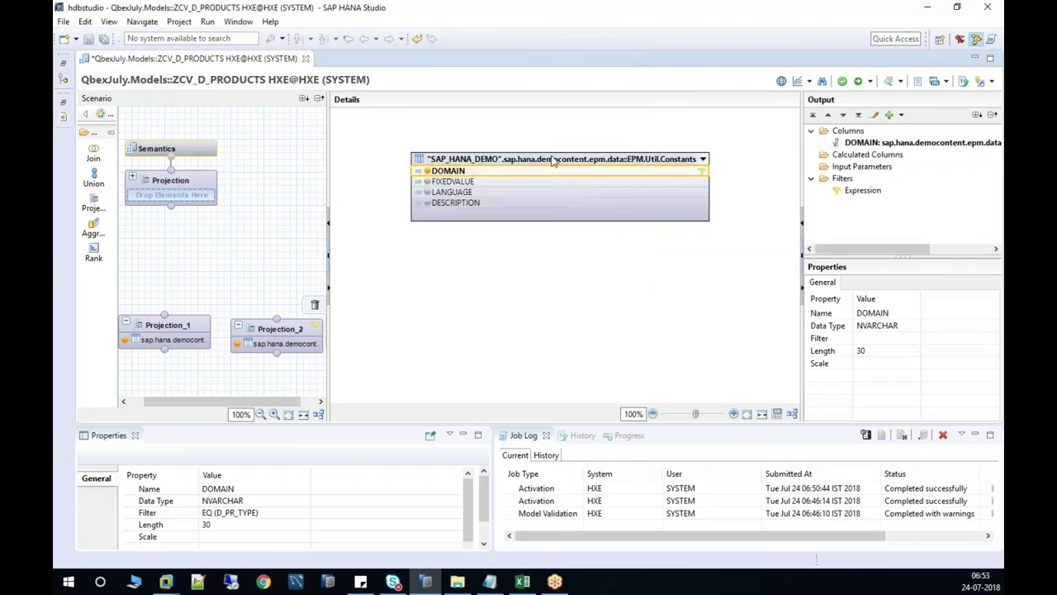
Preview the raw data of the Constants table, examine the D_PR_TYPE rows with their fixed values and descriptions, and close the preview.
{"action": "right_click", "coordinate": [553, 159]}
{"action": "left_click", "coordinate": [602, 162]}
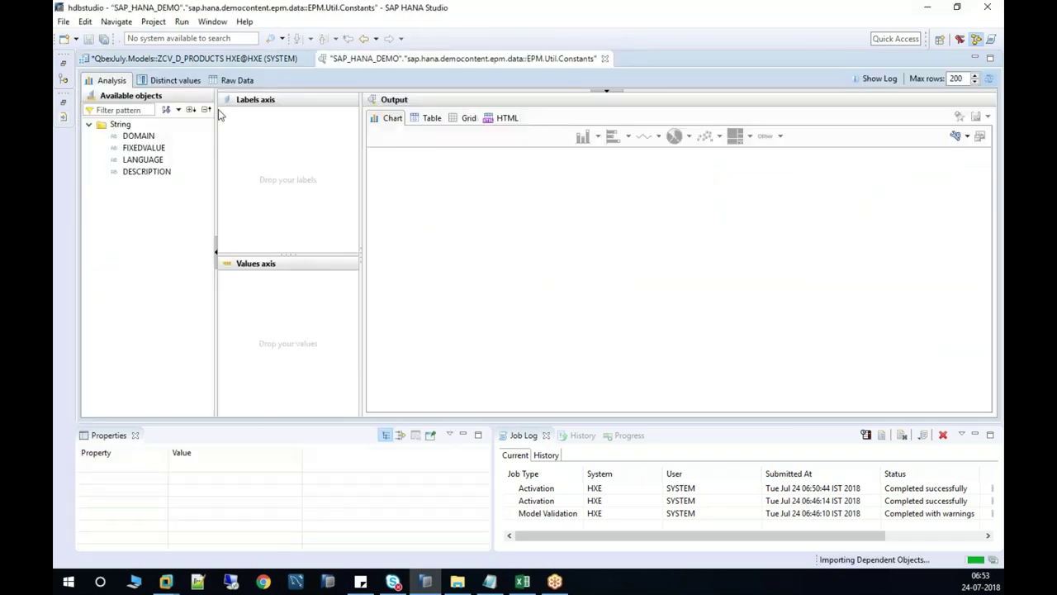
{"action": "left_click", "coordinate": [237, 82]}
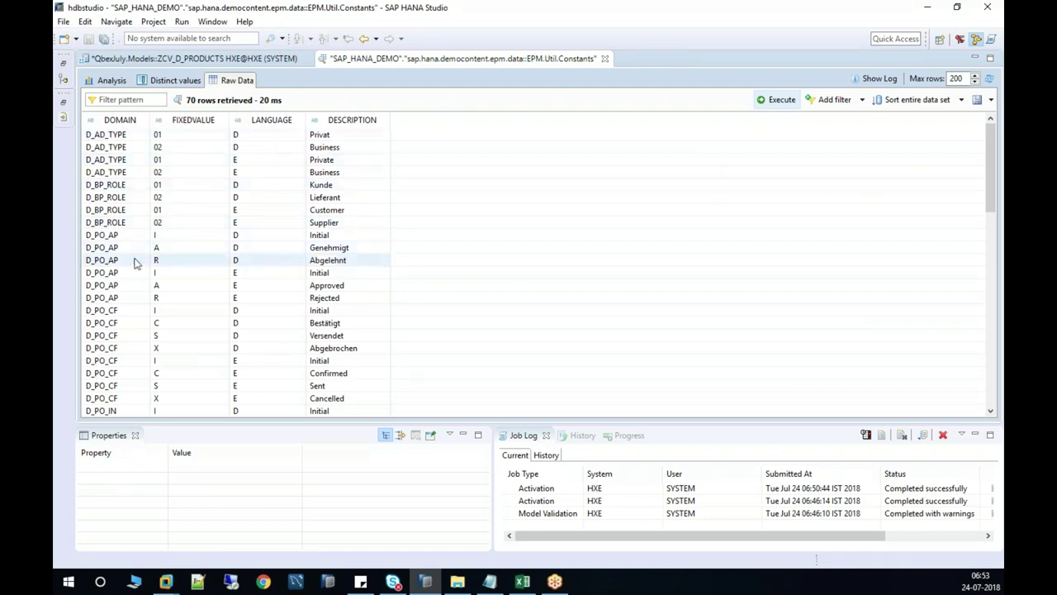
{"action": "left_click", "coordinate": [111, 323]}
{"action": "scroll", "coordinate": [114, 323], "scroll_direction": "down", "scroll_amount": 4}
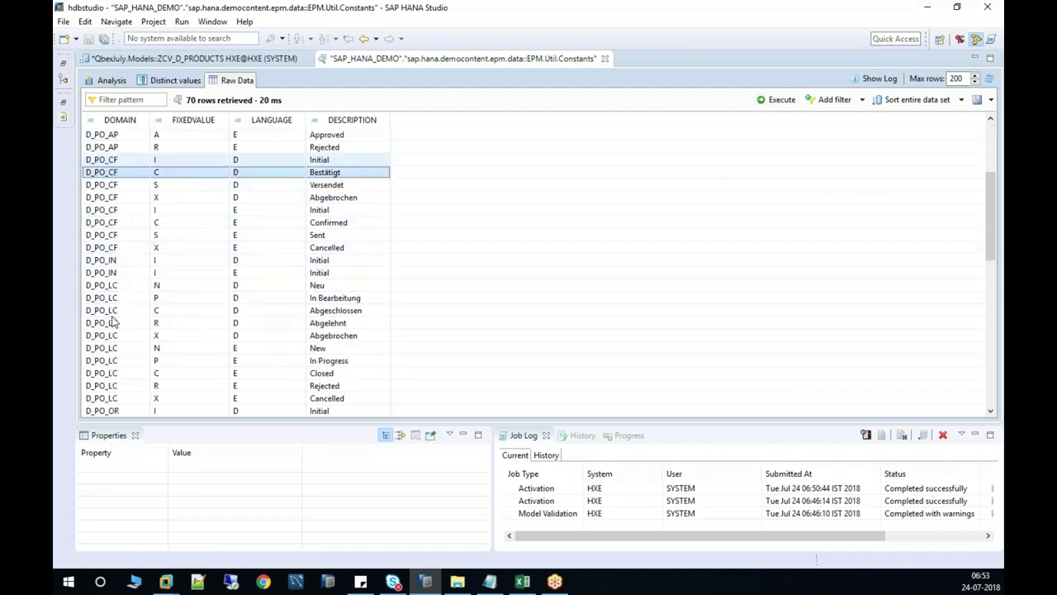
{"action": "scroll", "coordinate": [114, 323], "scroll_direction": "down", "scroll_amount": 6}
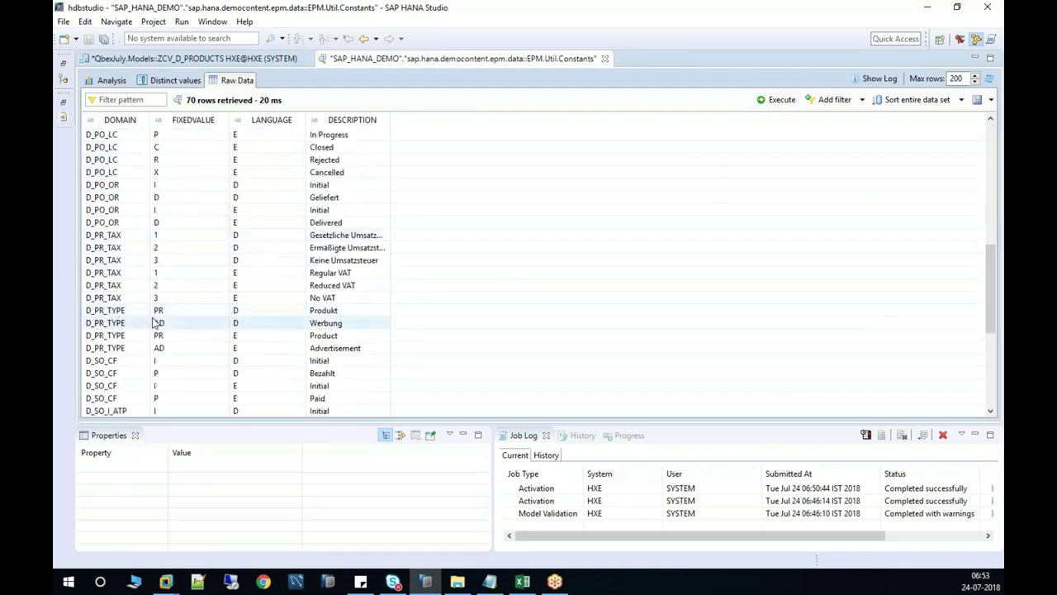
{"action": "left_click", "coordinate": [170, 323]}
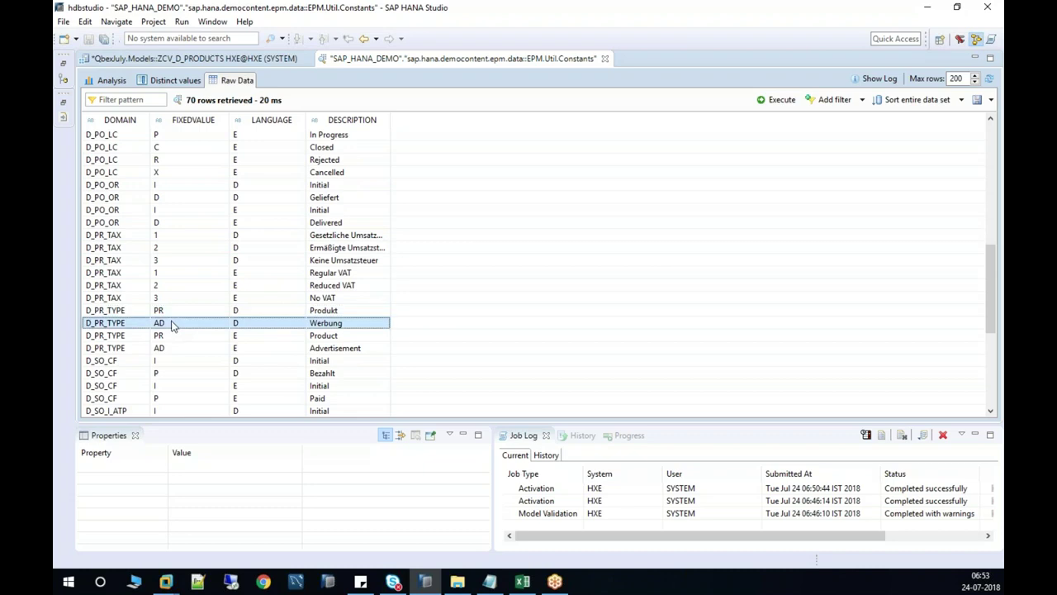
{"action": "left_click", "coordinate": [347, 348]}
{"action": "left_click", "coordinate": [352, 336]}
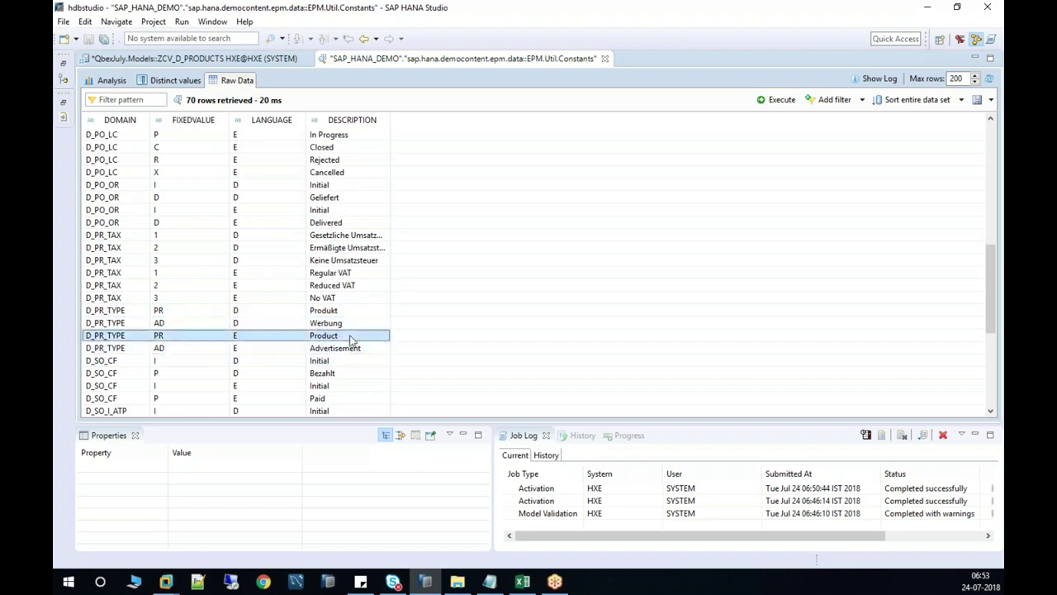
{"action": "left_click", "coordinate": [604, 59]}
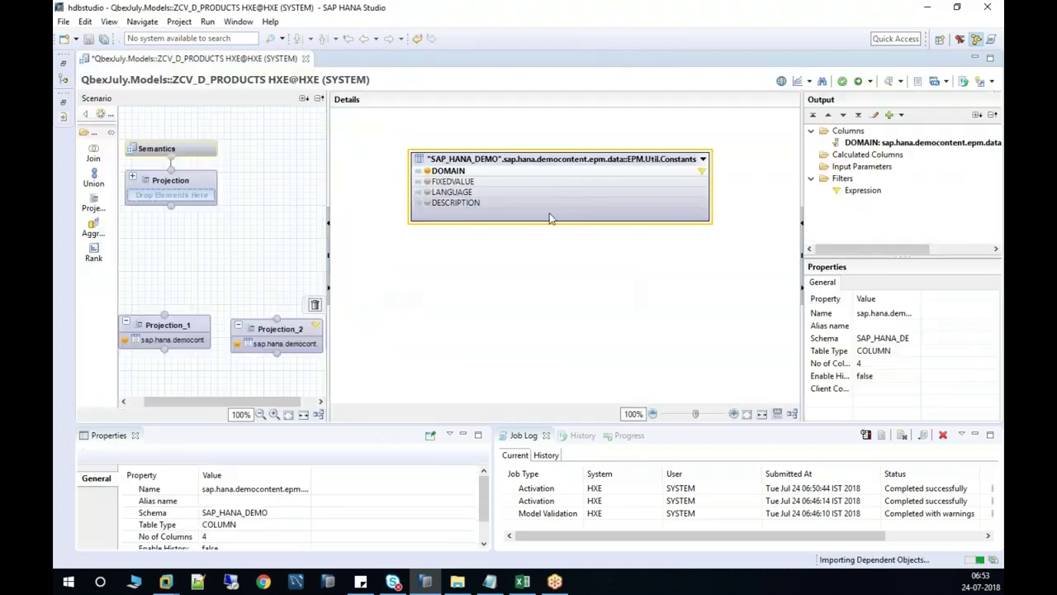
Output FIXEDVALUE, LANGUAGE and DESCRIPTION from the Constants table in Projection_2.
{"action": "left_click", "coordinate": [427, 182]}
{"action": "left_click", "coordinate": [427, 191]}
{"action": "left_click", "coordinate": [427, 202]}
Add a join node above the two lower projections and connect Projection_1 and Projection_2 to it.
{"action": "left_click", "coordinate": [94, 155]}
{"action": "left_click", "coordinate": [240, 294]}
{"action": "left_click_drag", "start_coordinate": [265, 308], "coordinate": [221, 260]}
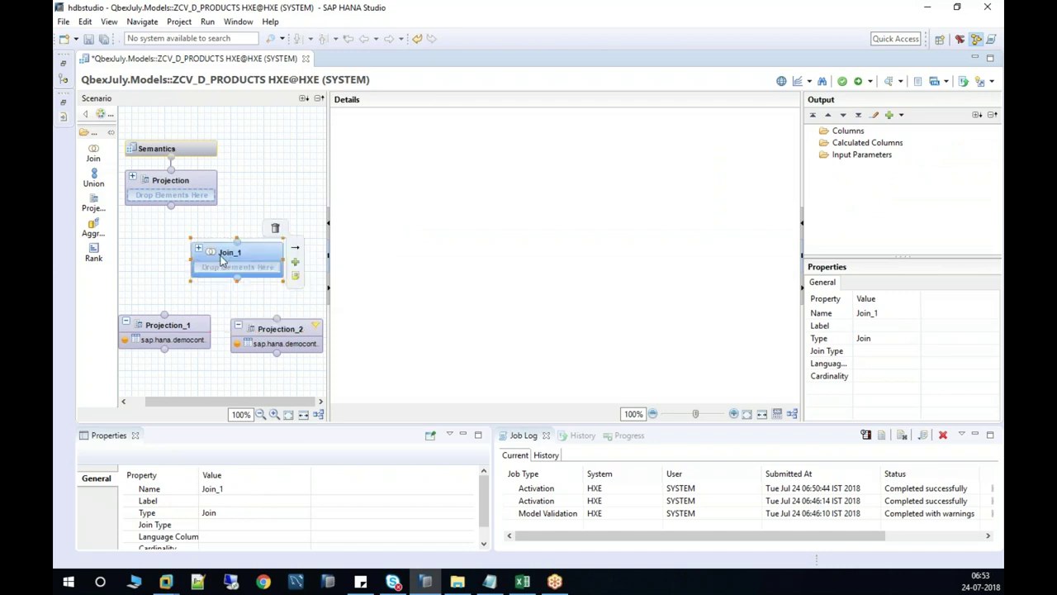
{"action": "left_click", "coordinate": [178, 307]}
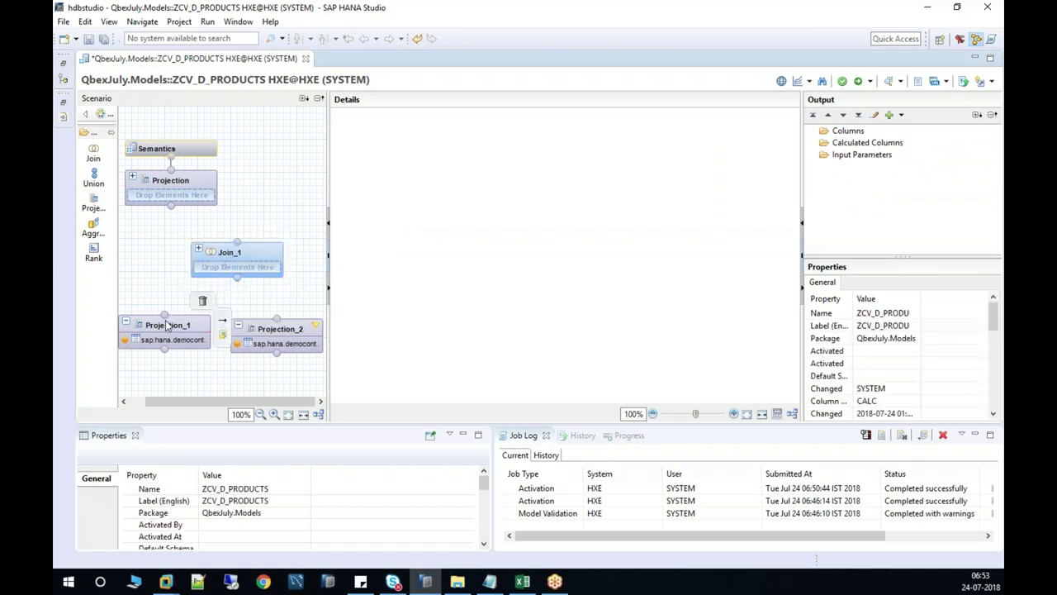
{"action": "left_click_drag", "start_coordinate": [166, 312], "coordinate": [237, 289]}
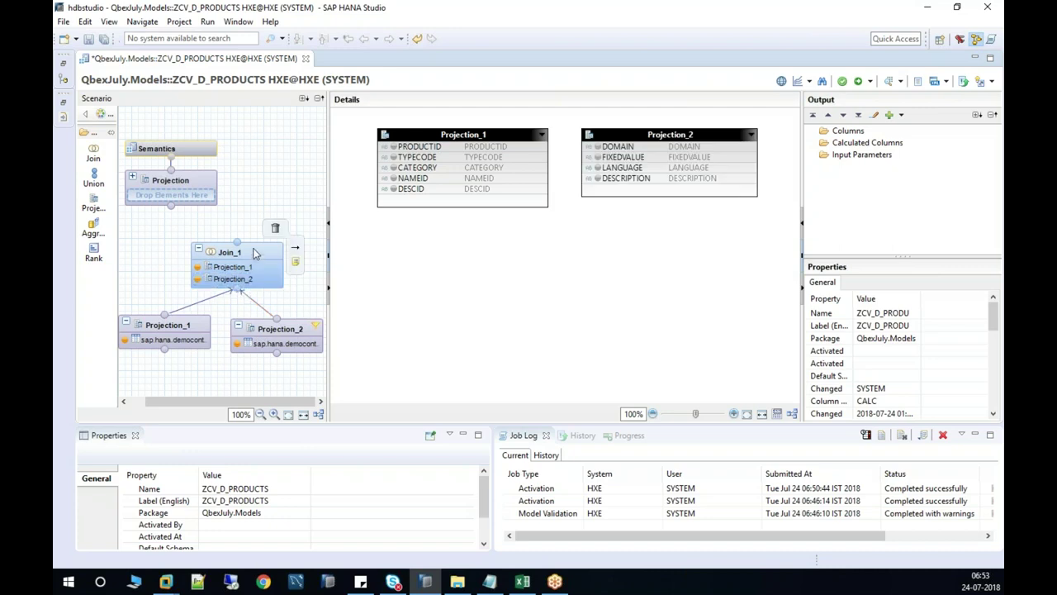
Join TYPECODE of Projection_1 to FIXEDVALUE of Projection_2 in Join_1.
{"action": "left_click", "coordinate": [257, 256]}
{"action": "left_click_drag", "start_coordinate": [629, 137], "coordinate": [681, 138]}
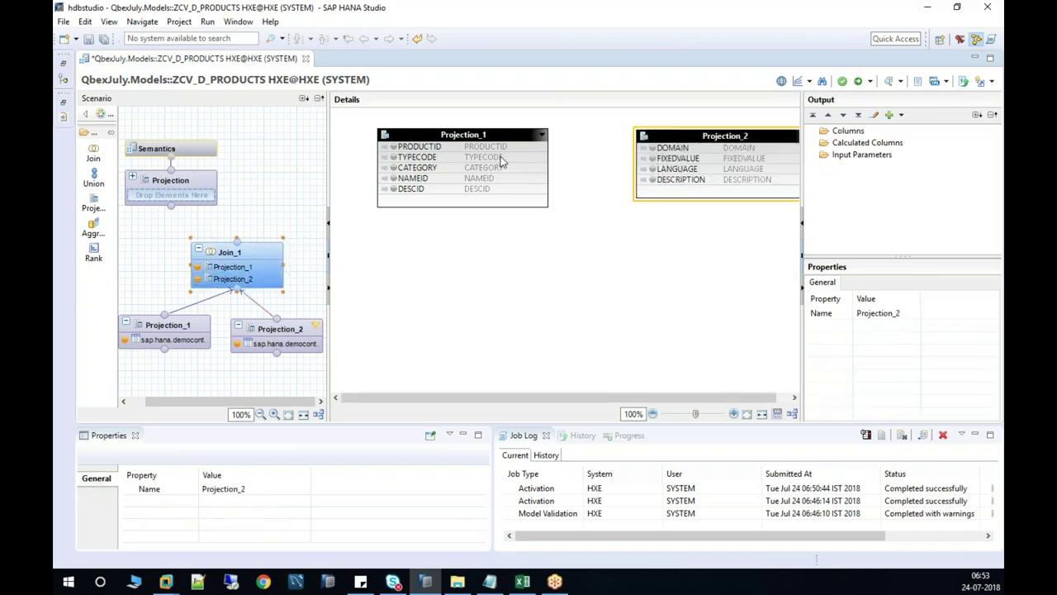
{"action": "left_click_drag", "start_coordinate": [504, 160], "coordinate": [657, 159]}
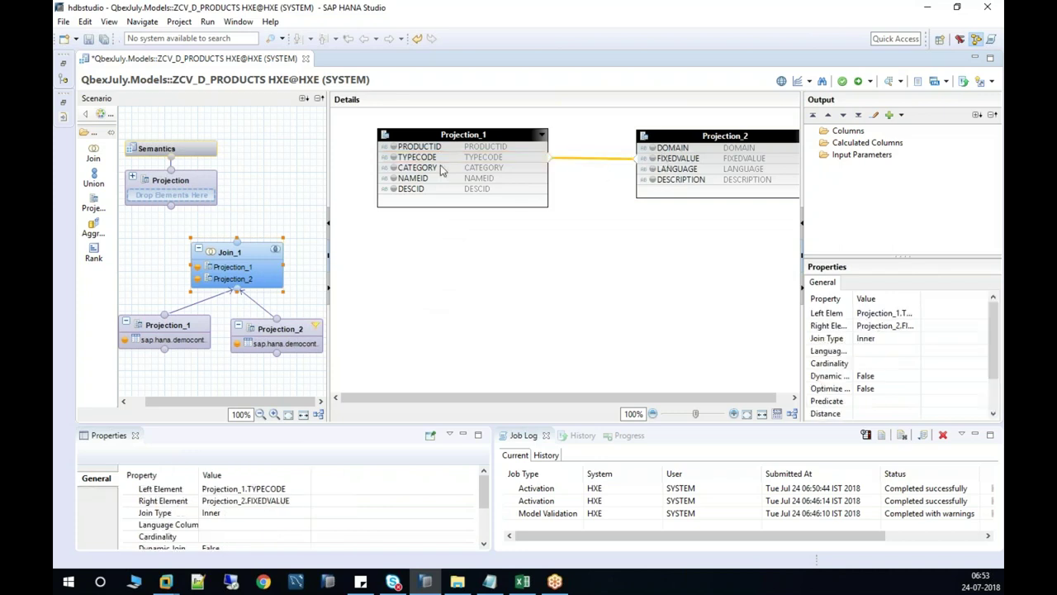
Output PRODUCTID, CATEGORY, NAMEID and DESCID from Projection_1 and DESCRIPTION from Projection_2 in Join_1.
{"action": "left_click", "coordinate": [393, 146]}
{"action": "left_click", "coordinate": [393, 168]}
{"action": "left_click", "coordinate": [393, 179]}
{"action": "left_click", "coordinate": [393, 189]}
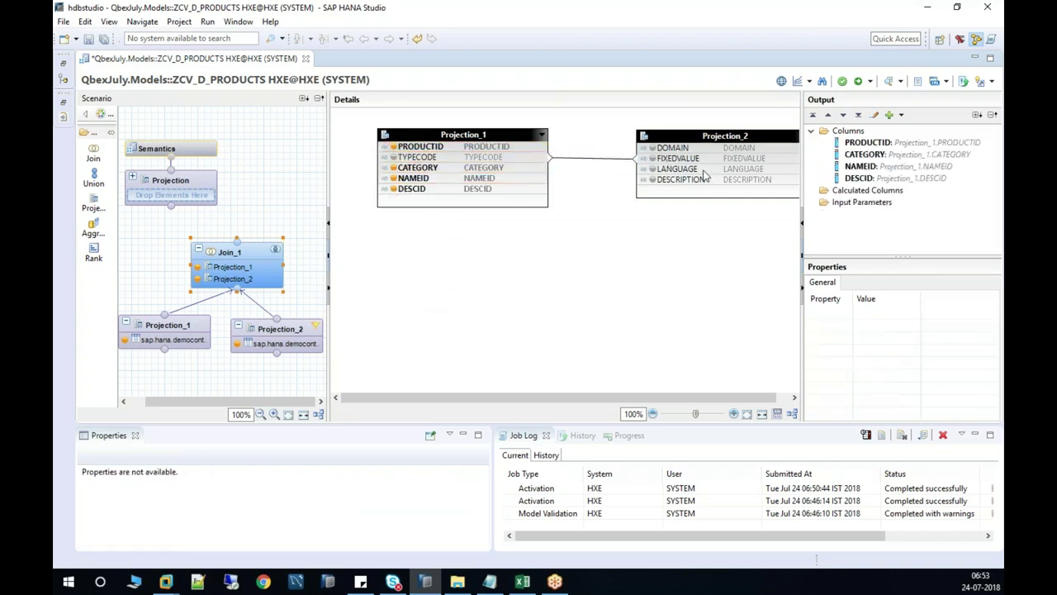
{"action": "left_click", "coordinate": [652, 181]}
Change the TYPECODE–FIXEDVALUE join to a Text Join with LANGUAGE as the language column.
{"action": "left_click", "coordinate": [608, 162]}
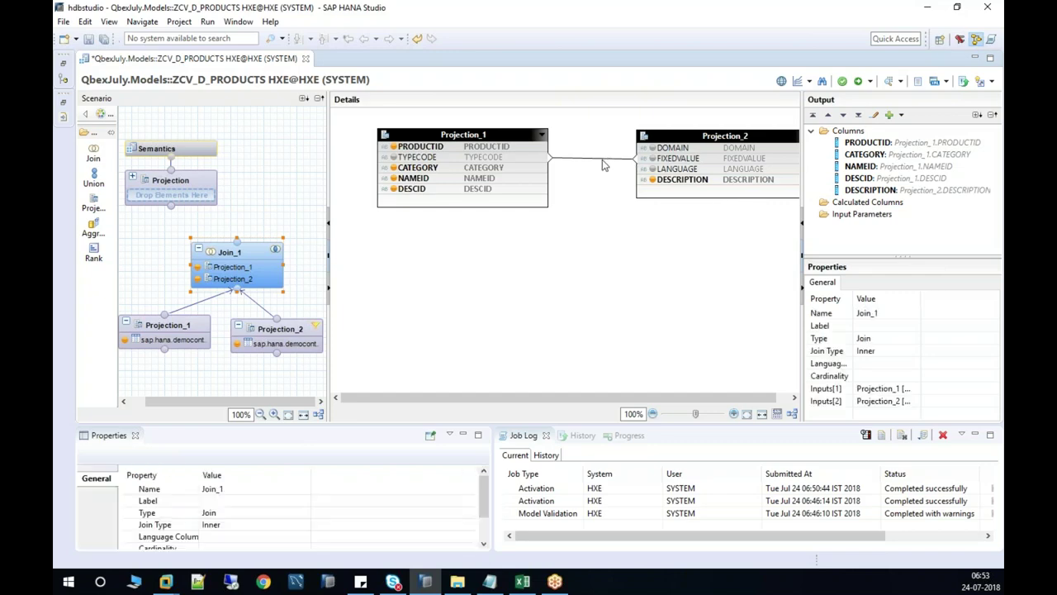
{"action": "double_click", "coordinate": [603, 159]}
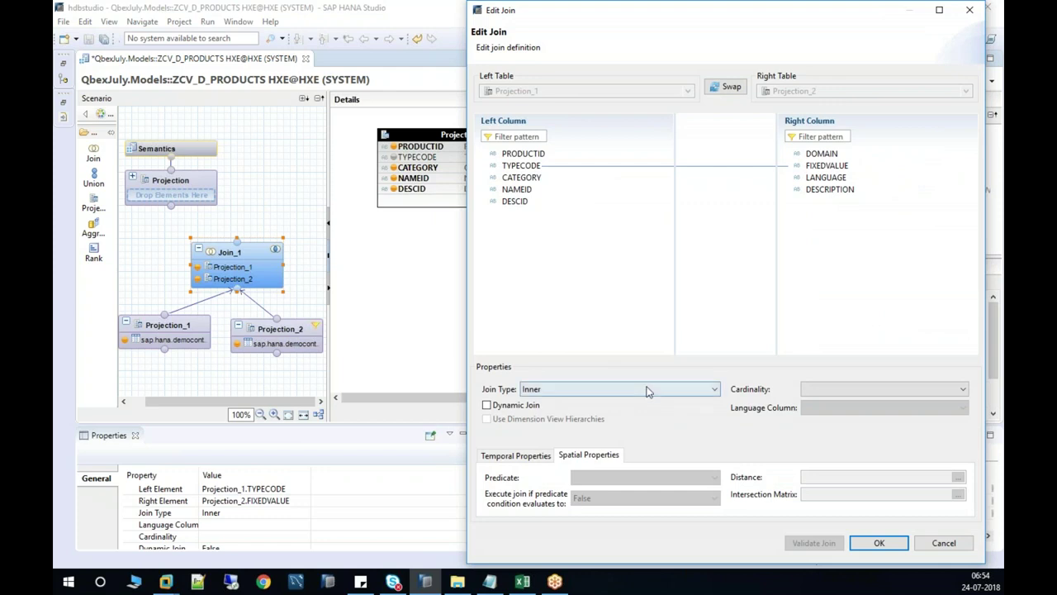
{"action": "left_click", "coordinate": [647, 389]}
{"action": "left_click", "coordinate": [542, 442]}
{"action": "left_click", "coordinate": [875, 407]}
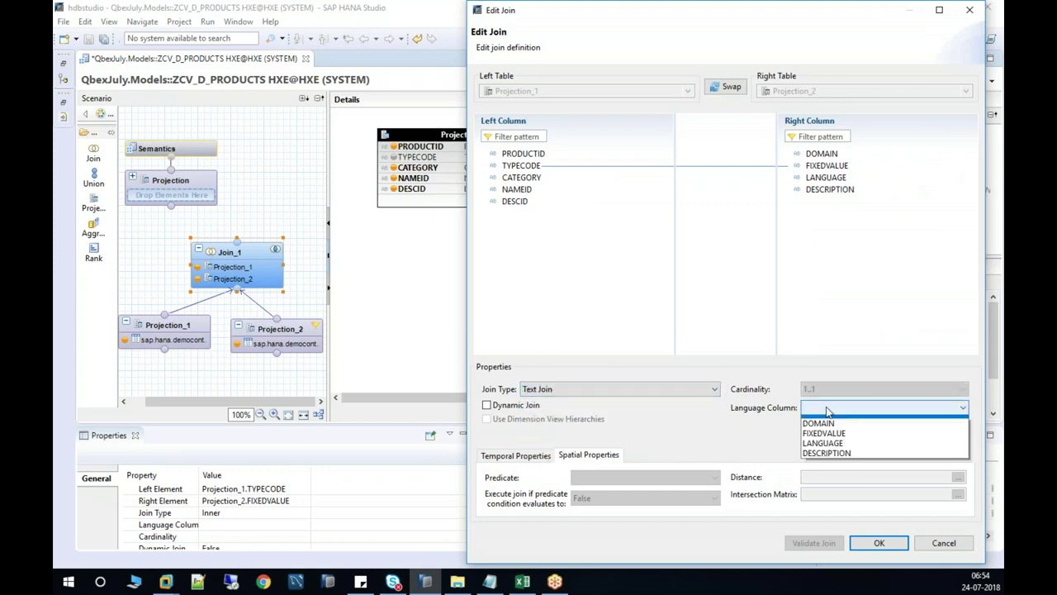
{"action": "left_click", "coordinate": [831, 450]}
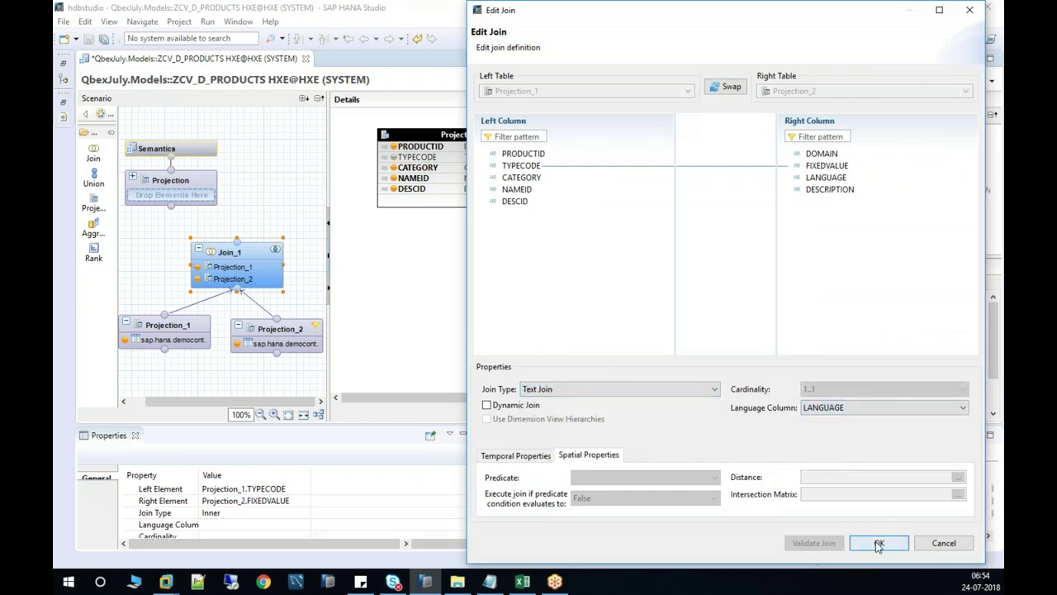
{"action": "left_click", "coordinate": [879, 543]}
Rename the DESCRIPTION output column of Join_1 to PRODUCTTYPE.
{"action": "left_click", "coordinate": [869, 190]}
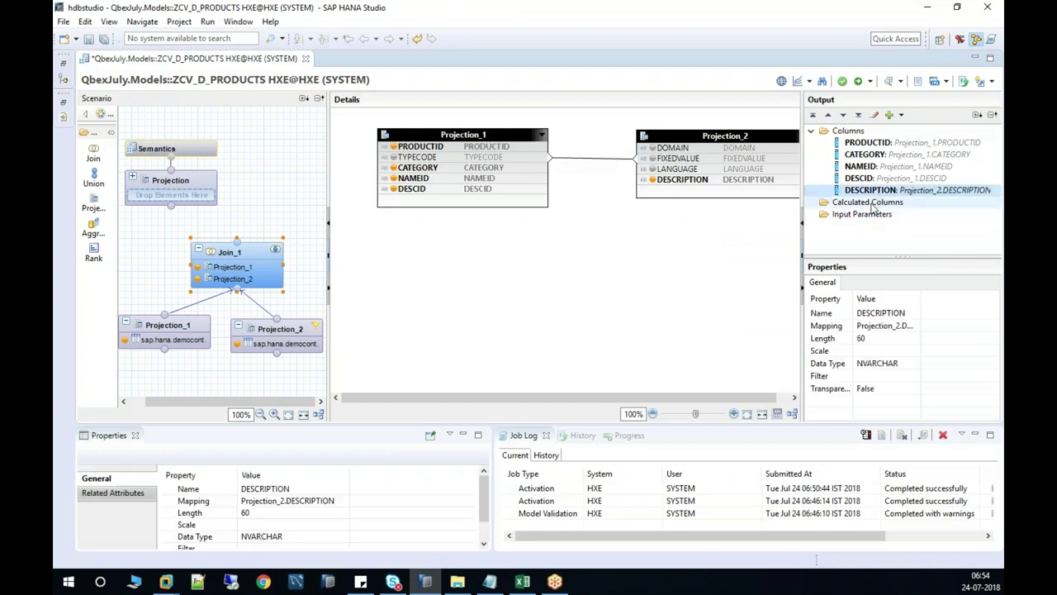
{"action": "left_click", "coordinate": [890, 314]}
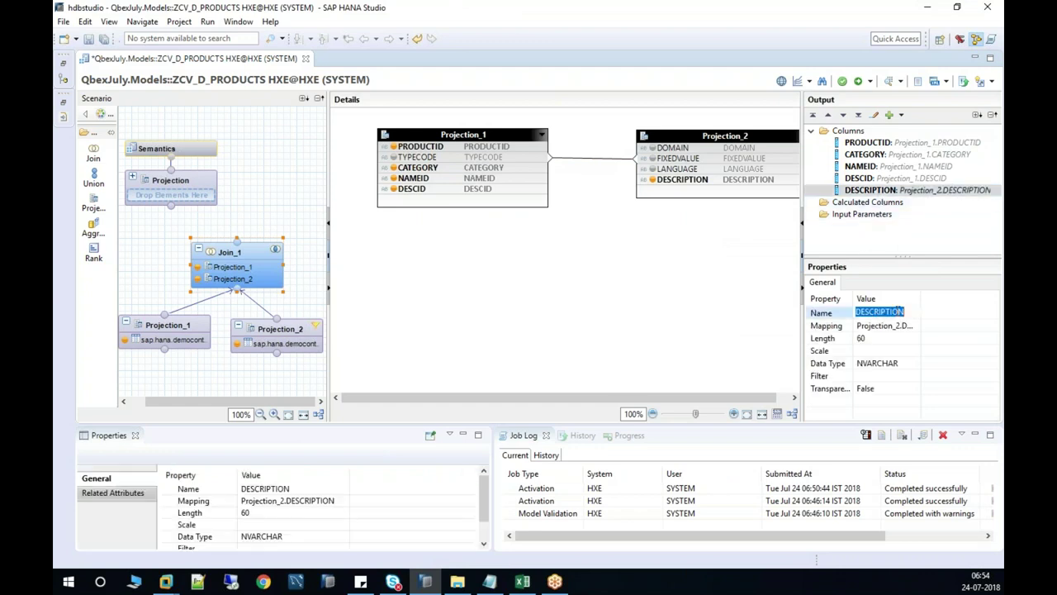
{"action": "type", "text": "PRODUCTTYPE"}
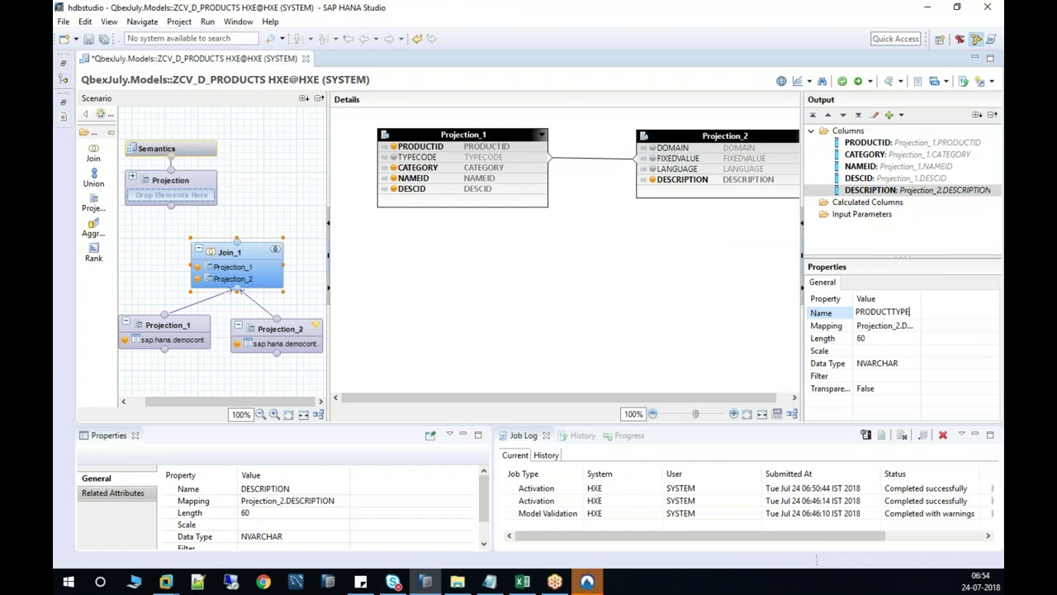
{"action": "key", "text": "Return"}
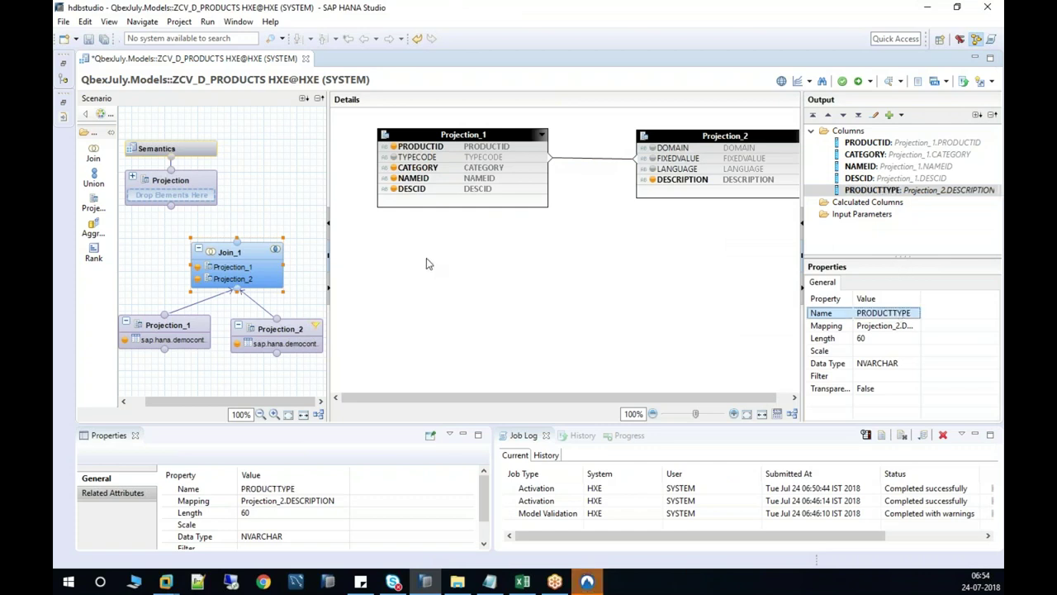
{"action": "left_click", "coordinate": [422, 189]}
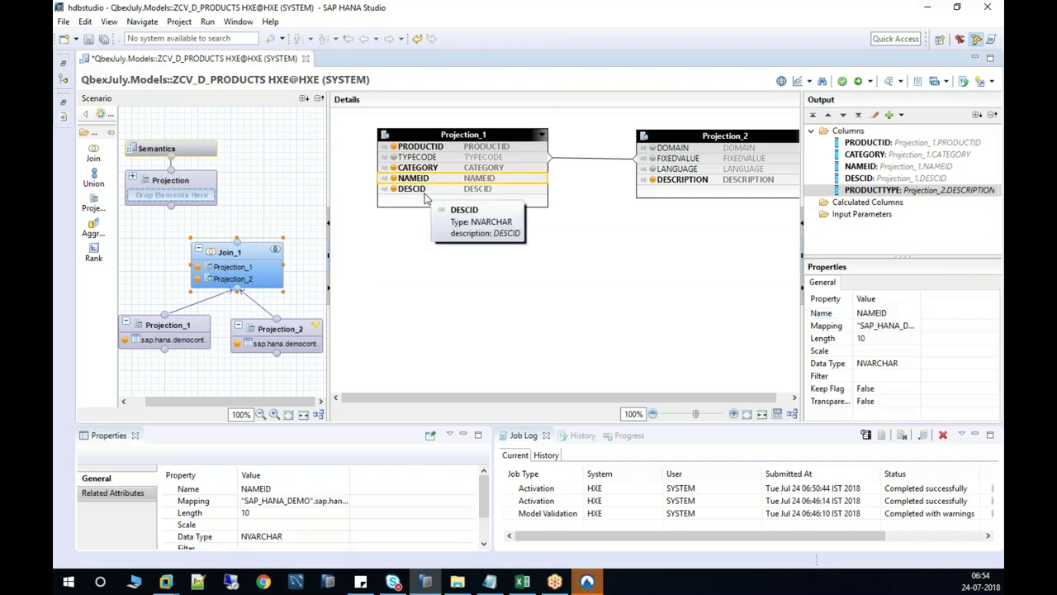
{"action": "left_click", "coordinate": [587, 581]}
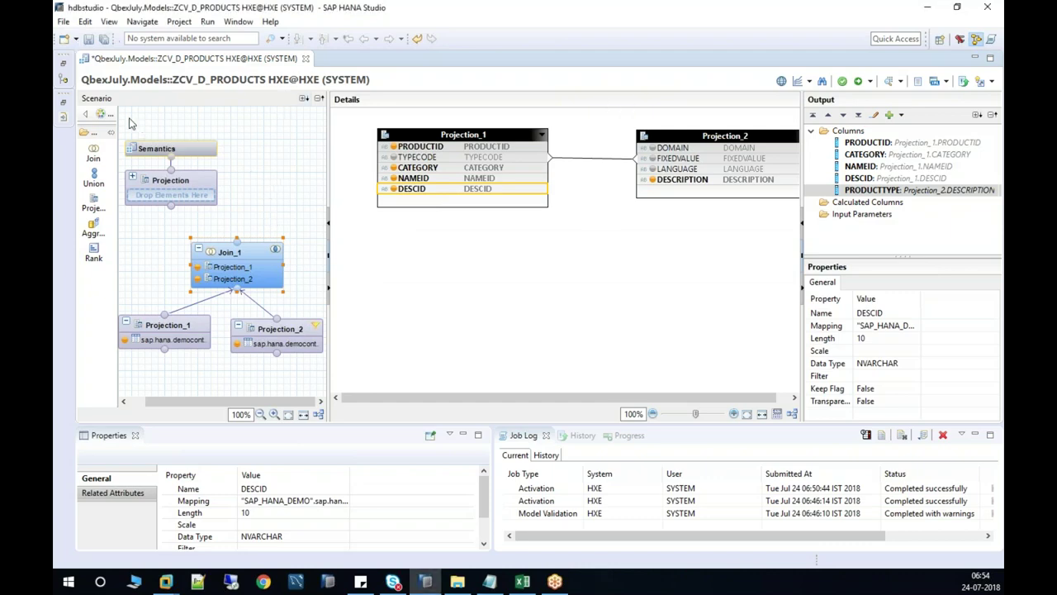
Preview the raw data of the EPM.Util.Texts table, widen its TEXT column to read the entries, and close the preview.
{"action": "left_click", "coordinate": [63, 63]}
{"action": "left_click", "coordinate": [328, 490]}
{"action": "right_click", "coordinate": [320, 489]}
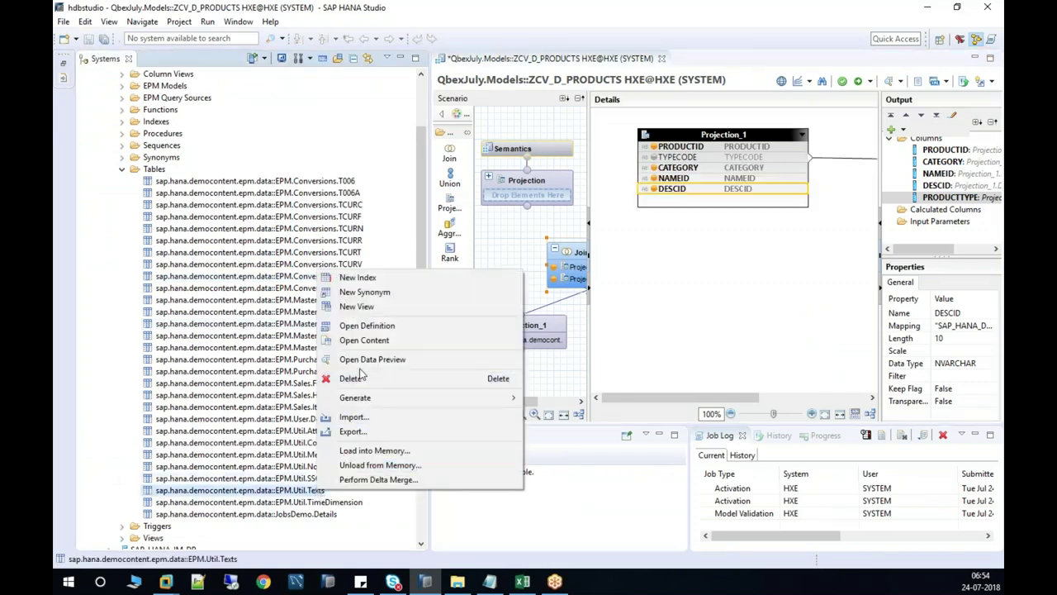
{"action": "left_click", "coordinate": [387, 361]}
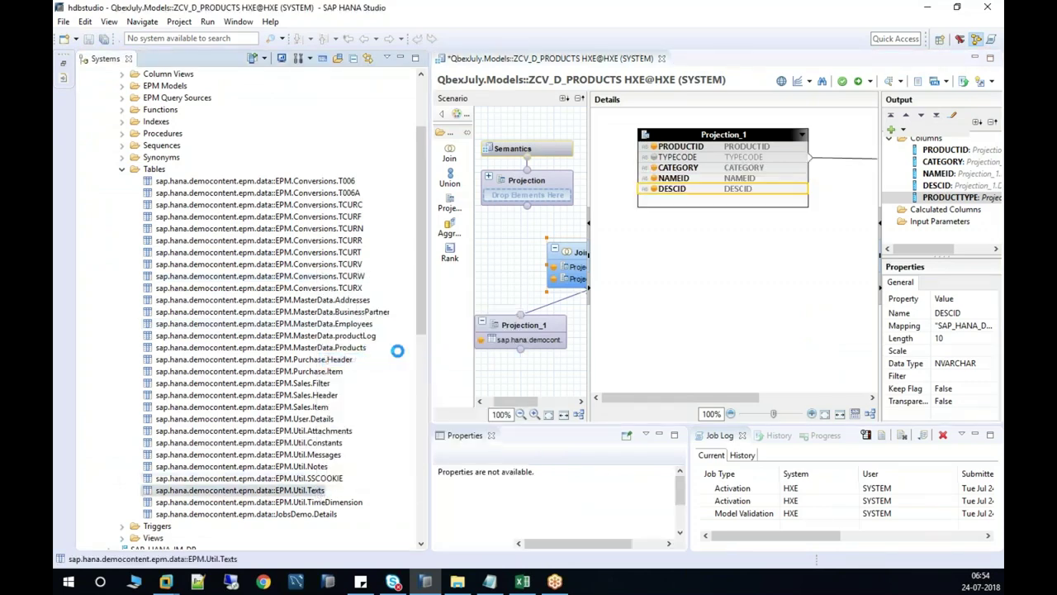
{"action": "left_click", "coordinate": [464, 137]}
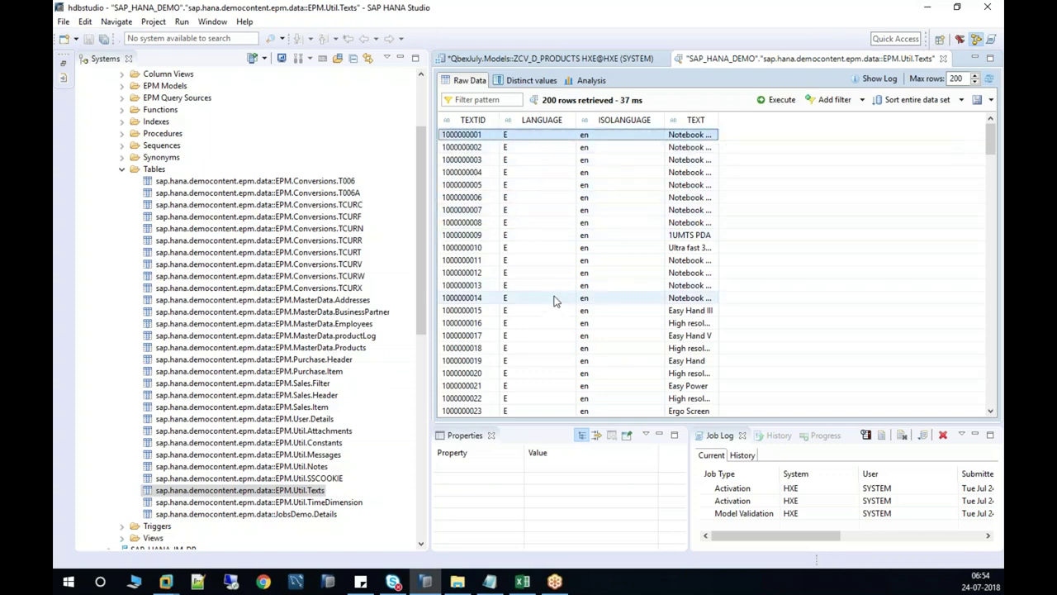
{"action": "scroll", "coordinate": [551, 282], "scroll_direction": "down", "scroll_amount": 11}
{"action": "scroll", "coordinate": [552, 282], "scroll_direction": "up", "scroll_amount": 11}
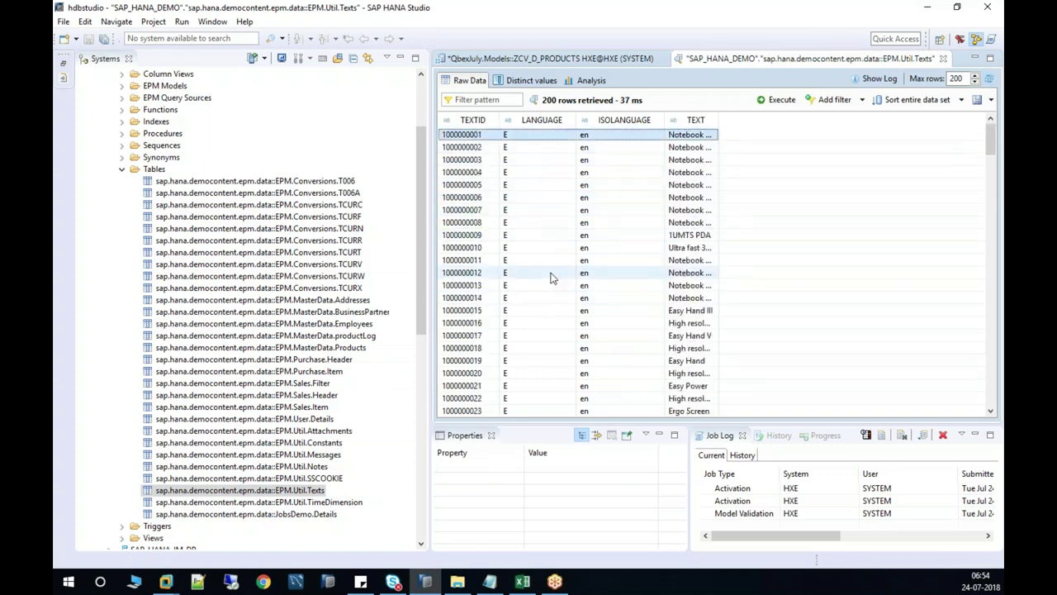
{"action": "left_click_drag", "start_coordinate": [719, 120], "coordinate": [818, 120]}
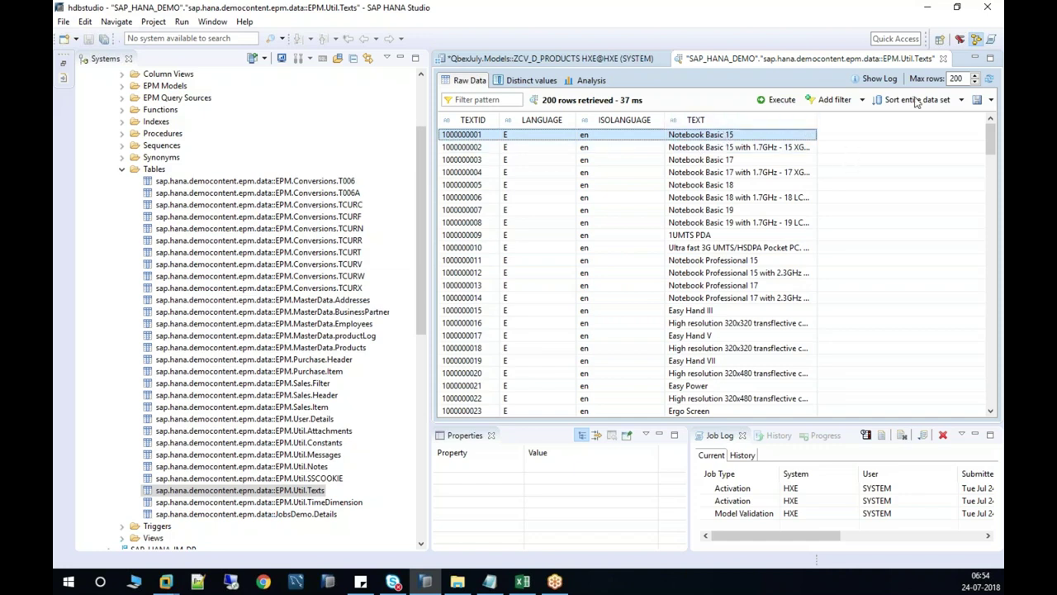
{"action": "left_click", "coordinate": [944, 59]}
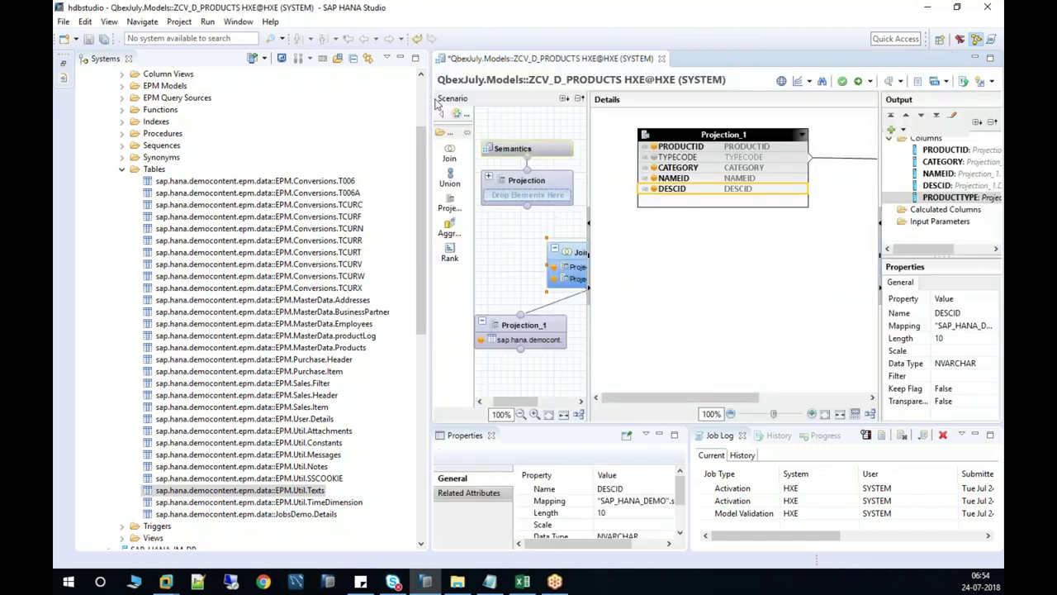
Add a second Join node above Join_1 in the scenario and feed Join_1 into it.
{"action": "left_click", "coordinate": [399, 59]}
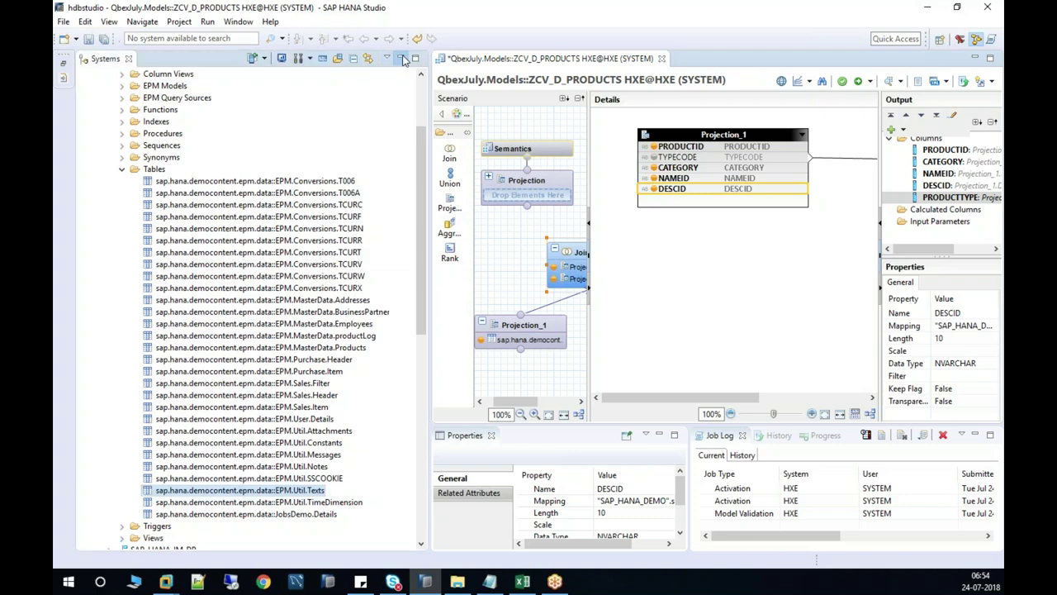
{"action": "left_click_drag", "start_coordinate": [328, 178], "coordinate": [439, 178]}
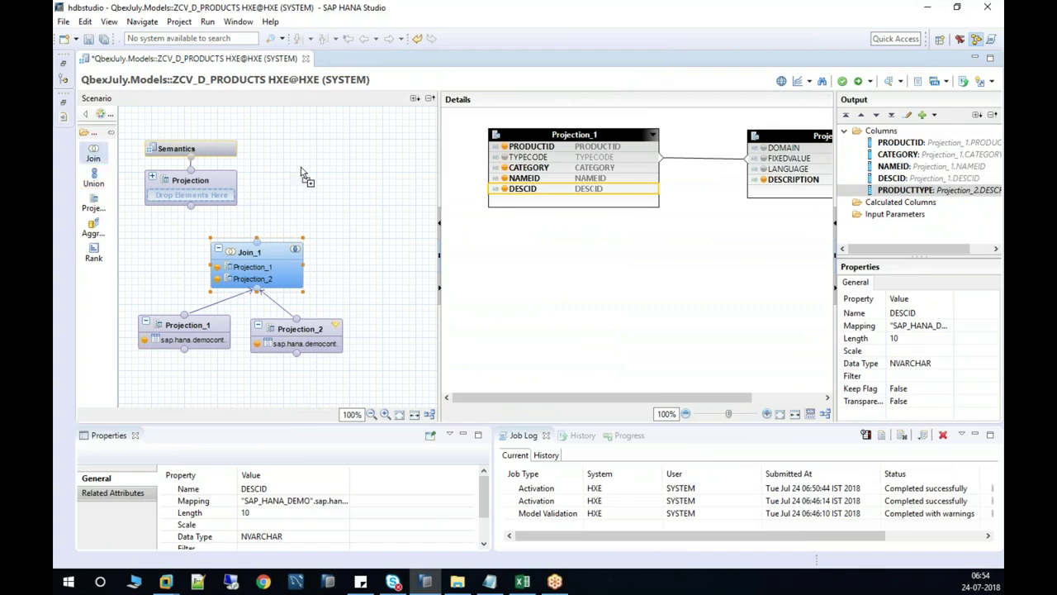
{"action": "left_click", "coordinate": [305, 203]}
{"action": "left_click", "coordinate": [277, 266]}
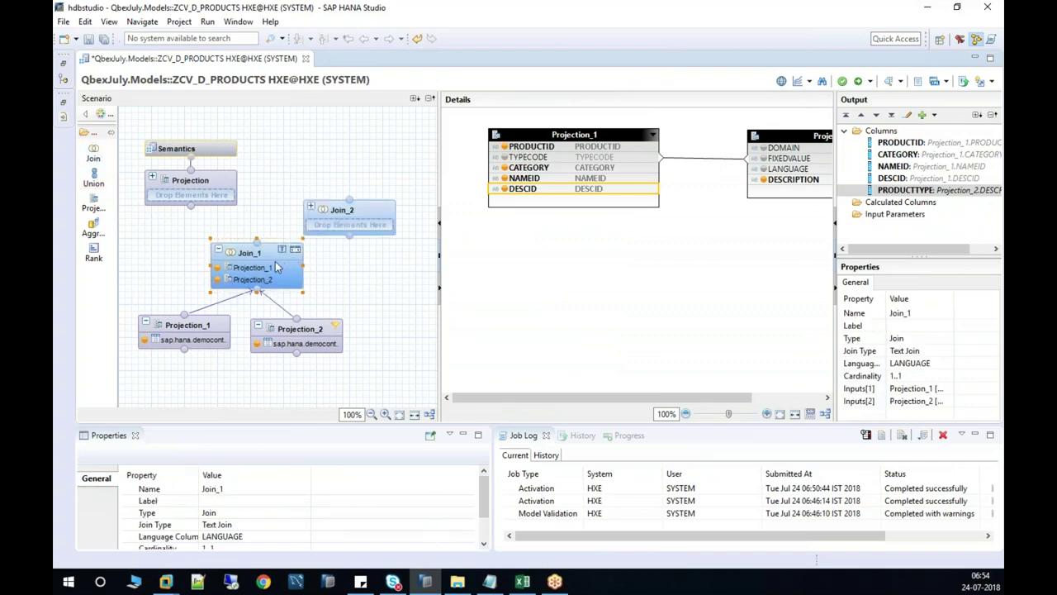
{"action": "left_click_drag", "start_coordinate": [257, 240], "coordinate": [354, 244]}
{"action": "left_click", "coordinate": [319, 213]}
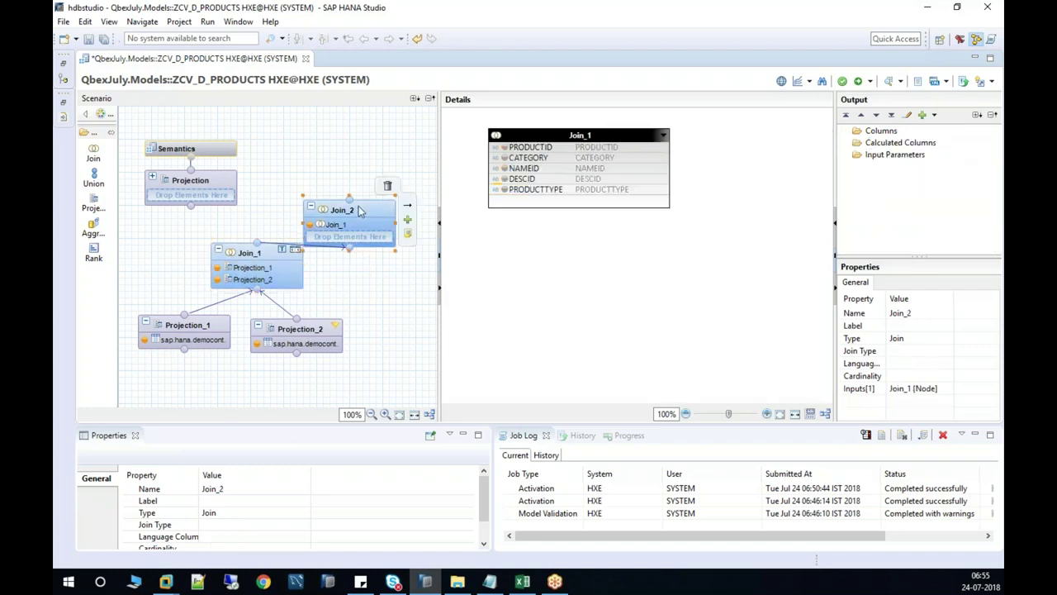
Add the EPM.Util.Texts table as the second input of Join_2 and arrange the two sources with the details area enlarged.
{"action": "left_click", "coordinate": [63, 70]}
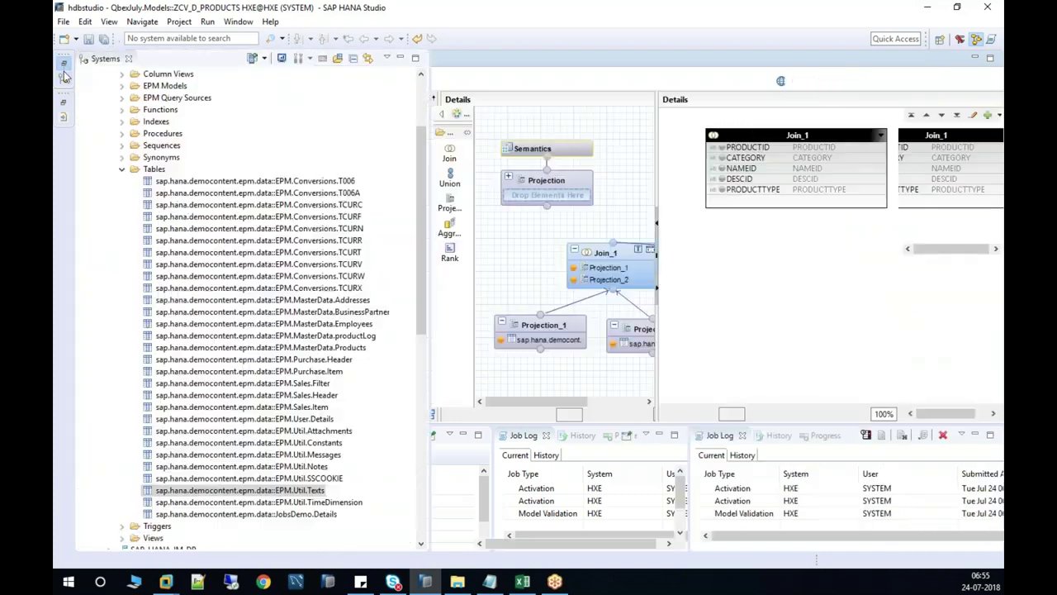
{"action": "left_click_drag", "start_coordinate": [324, 489], "coordinate": [795, 319]}
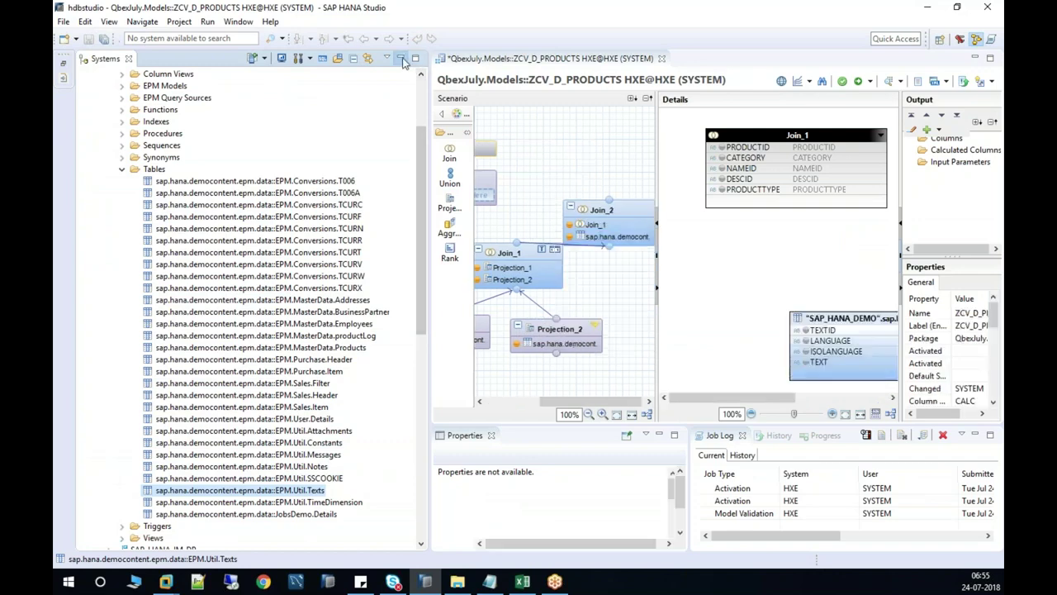
{"action": "left_click", "coordinate": [400, 57]}
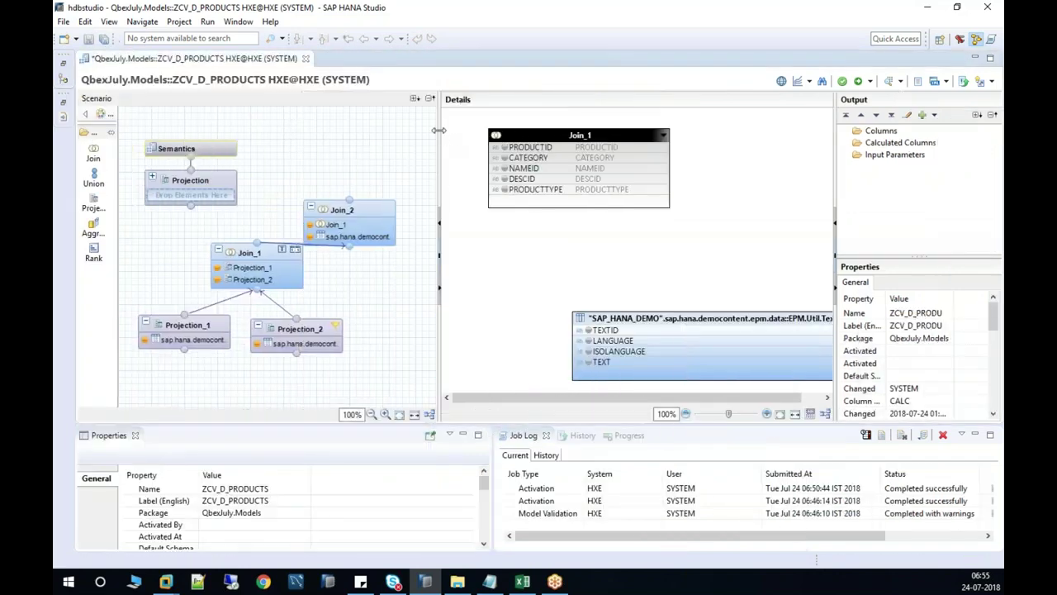
{"action": "left_click_drag", "start_coordinate": [438, 130], "coordinate": [345, 132]}
{"action": "left_click_drag", "start_coordinate": [593, 341], "coordinate": [658, 222]}
{"action": "mouse_move", "coordinate": [496, 134]}
{"action": "left_mouse_down"}
{"action": "mouse_move", "coordinate": [439, 144]}
{"action": "mouse_move", "coordinate": [484, 137]}
{"action": "left_mouse_up"}
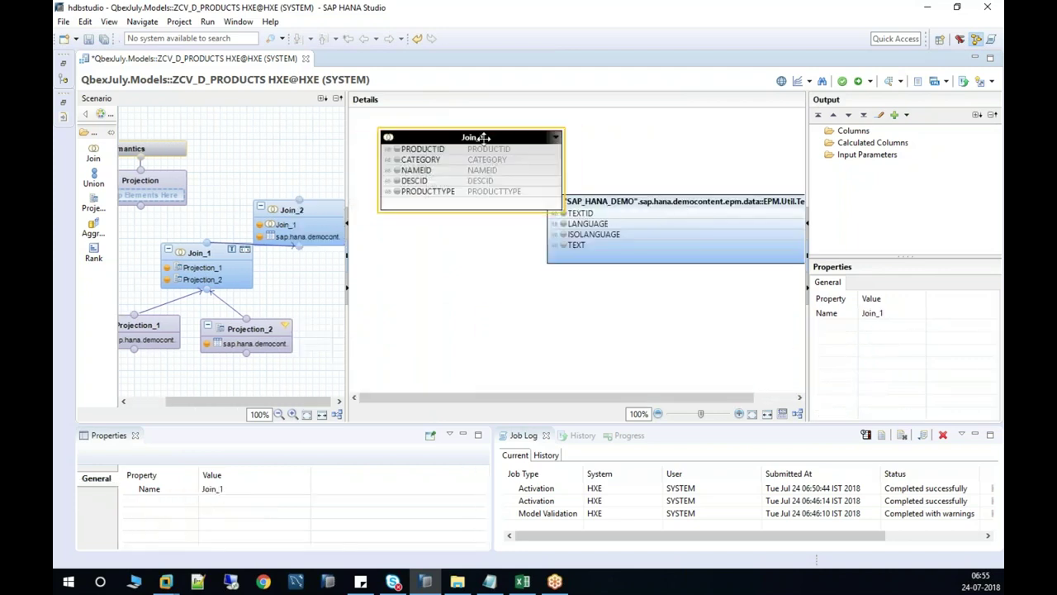
{"action": "left_click_drag", "start_coordinate": [658, 199], "coordinate": [678, 244]}
Join NAMEID of Join_1 to TEXTID of the Texts table as a Text Join with LANGUAGE as the language column.
{"action": "left_click_drag", "start_coordinate": [506, 178], "coordinate": [572, 261]}
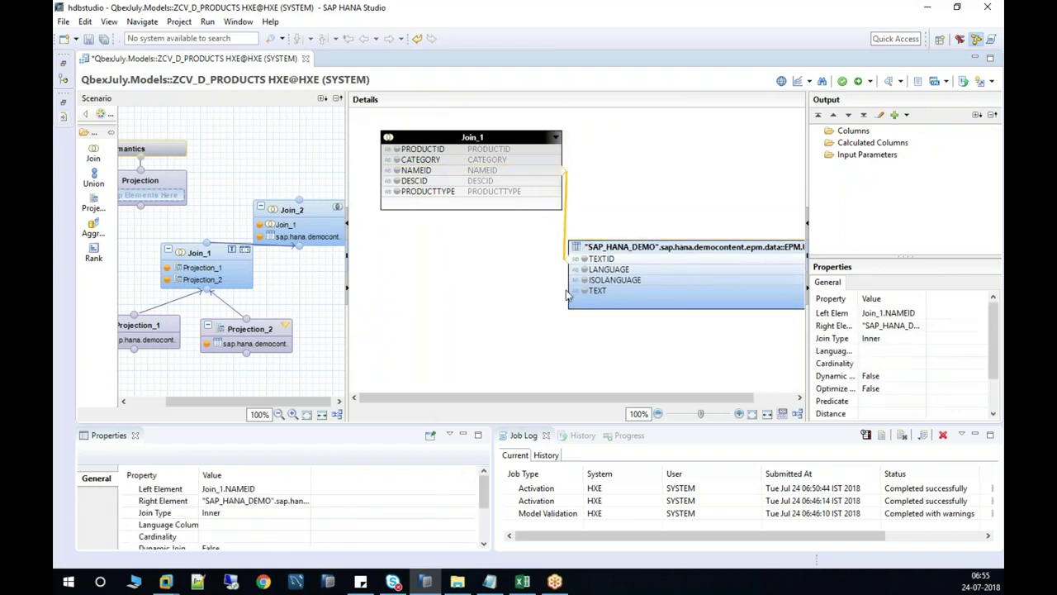
{"action": "left_click", "coordinate": [916, 340]}
{"action": "left_click", "coordinate": [921, 341]}
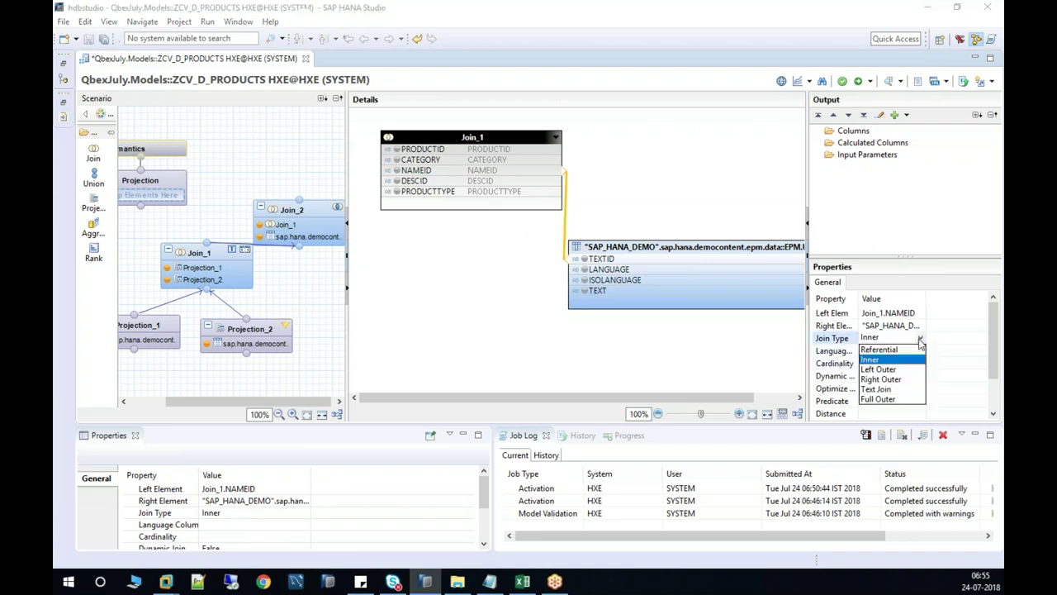
{"action": "left_click", "coordinate": [892, 390]}
{"action": "left_click", "coordinate": [917, 354]}
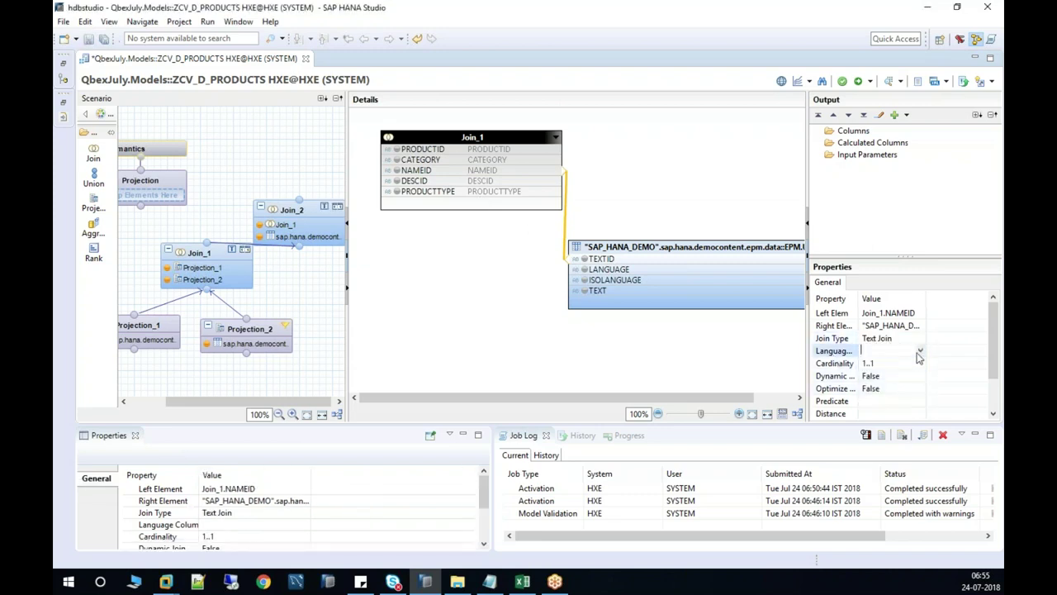
{"action": "left_click", "coordinate": [920, 352]}
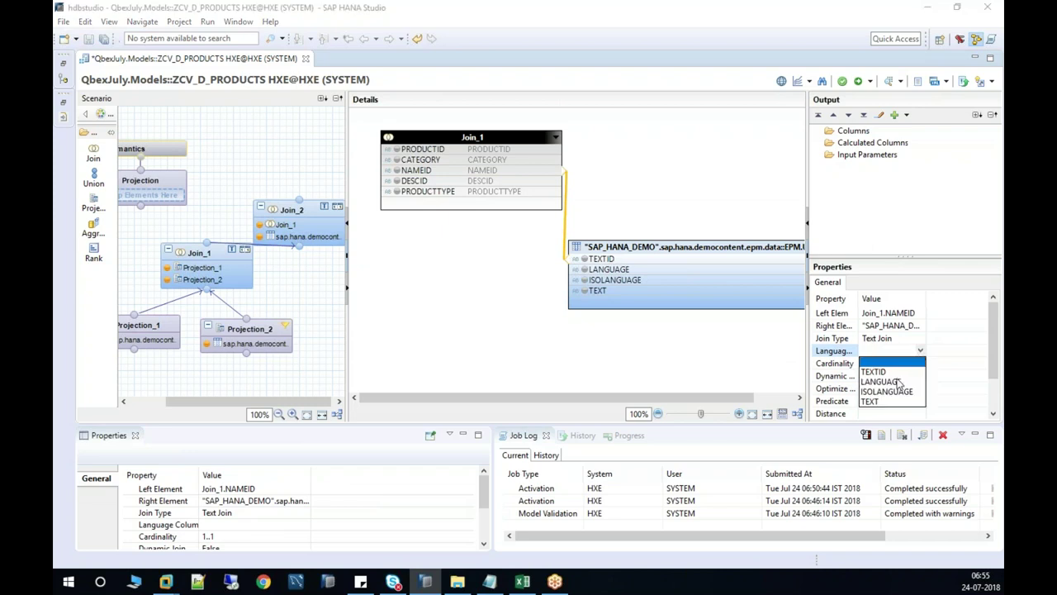
{"action": "left_click", "coordinate": [892, 382]}
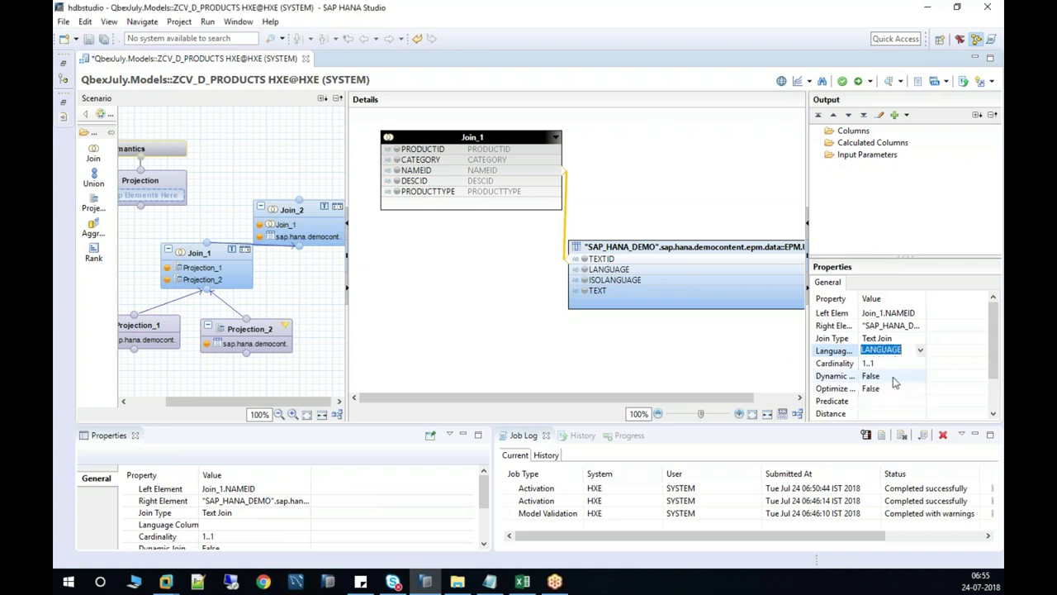
Output PRODUCTID, CATEGORY, DESCID and PRODUCTTYPE from Join_1 plus TEXT from the Texts table in Join_2, renaming TEXT to PRODUCTNAME.
{"action": "left_click", "coordinate": [396, 150]}
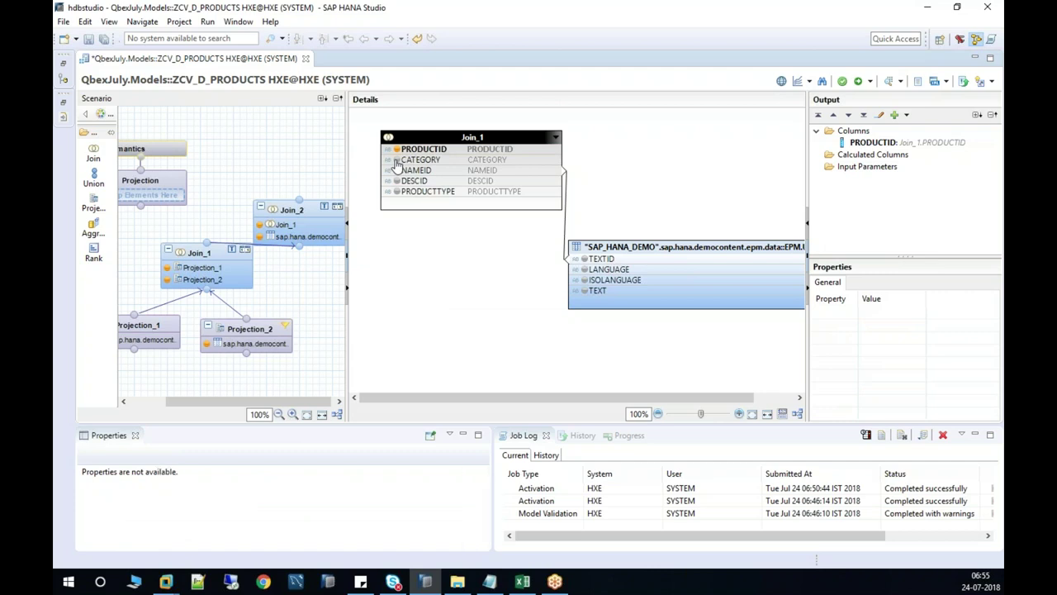
{"action": "left_click", "coordinate": [396, 160]}
{"action": "left_click", "coordinate": [396, 181]}
{"action": "left_click", "coordinate": [397, 192]}
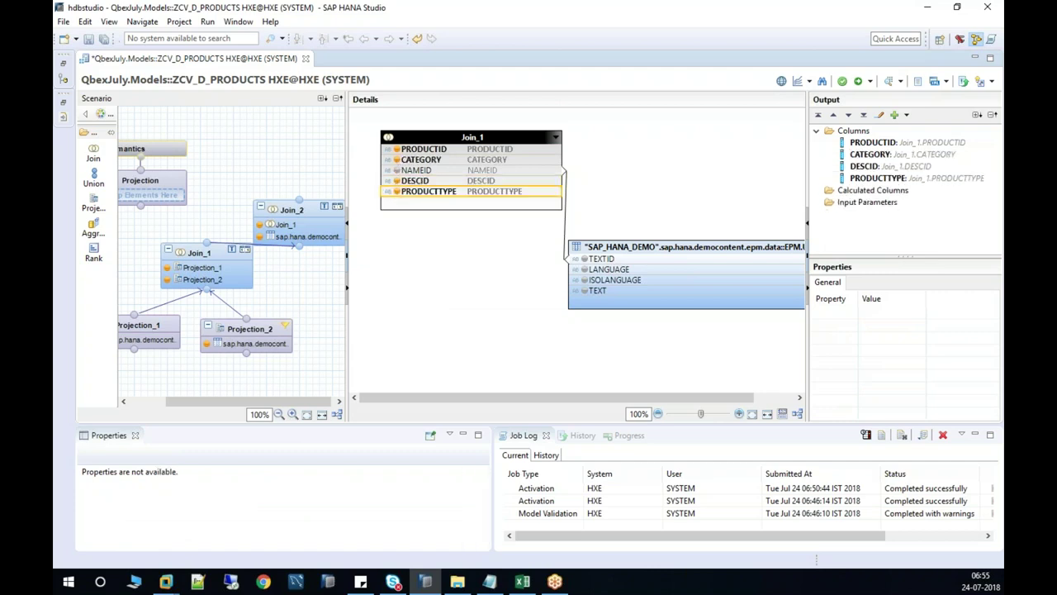
{"action": "left_click", "coordinate": [584, 291]}
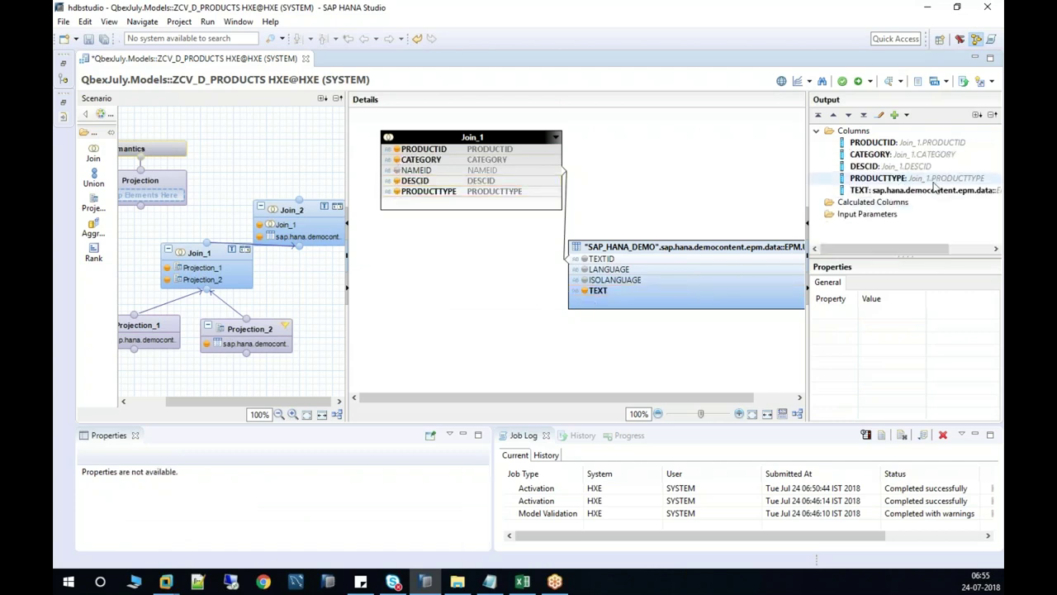
{"action": "left_click", "coordinate": [876, 313]}
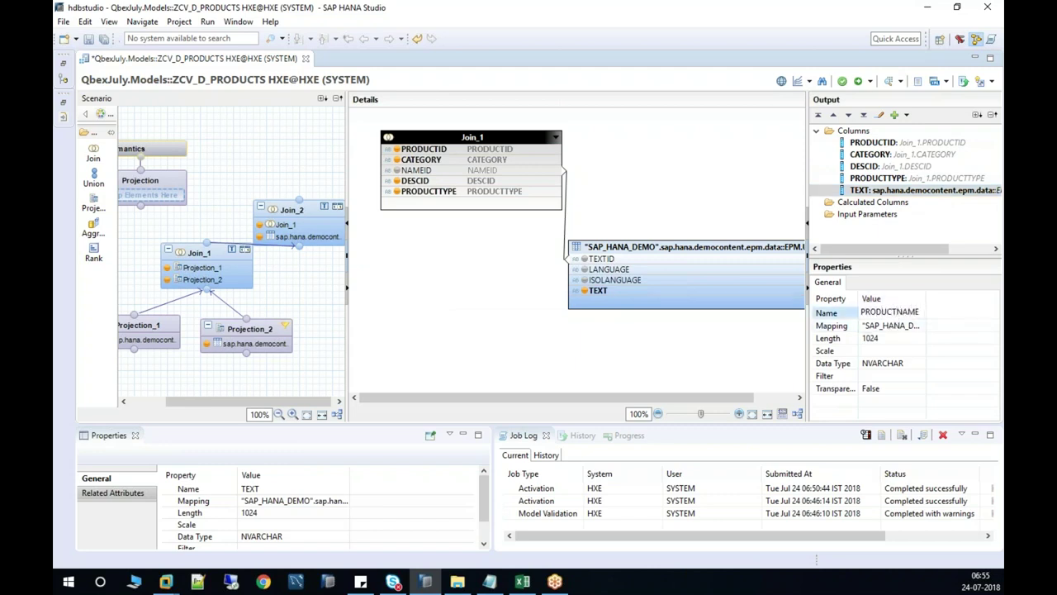
{"action": "key", "text": "Return"}
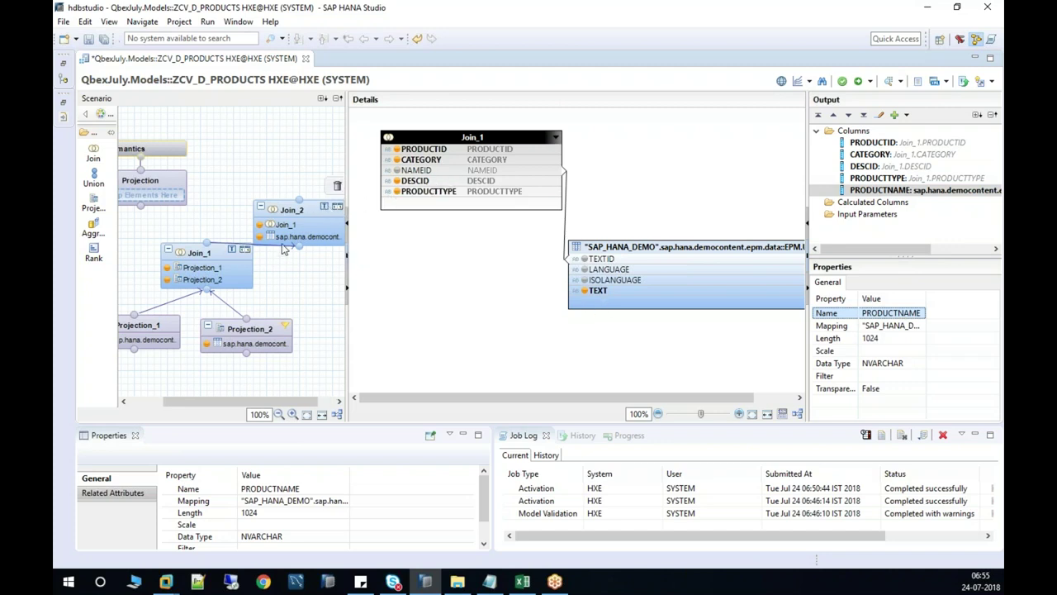
Add a third Join node above Join_2 and feed Join_2 into it.
{"action": "mouse_move", "coordinate": [163, 183]}
{"action": "left_click", "coordinate": [94, 155]}
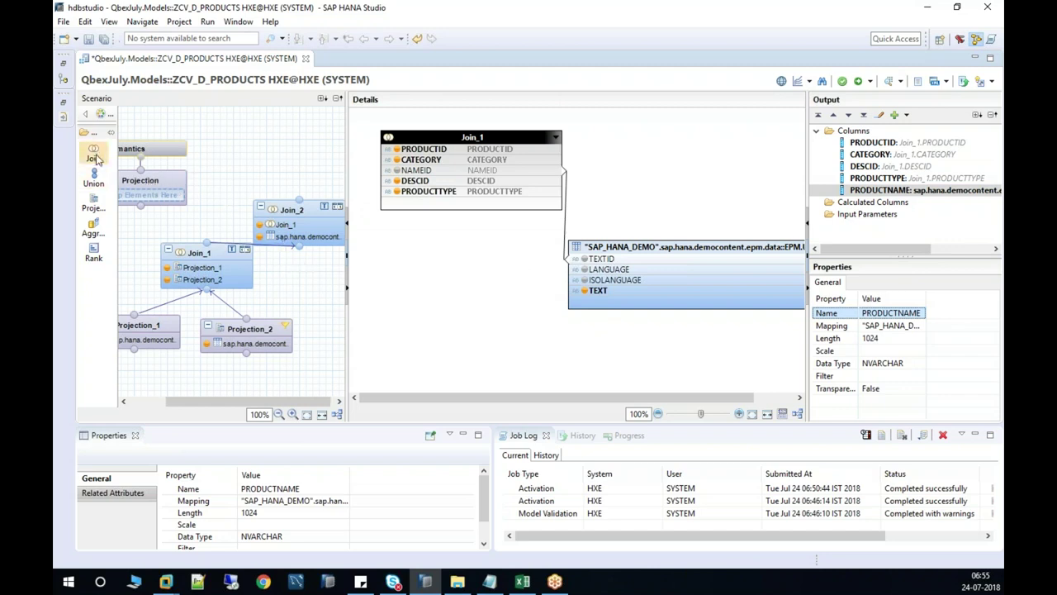
{"action": "left_click", "coordinate": [263, 162]}
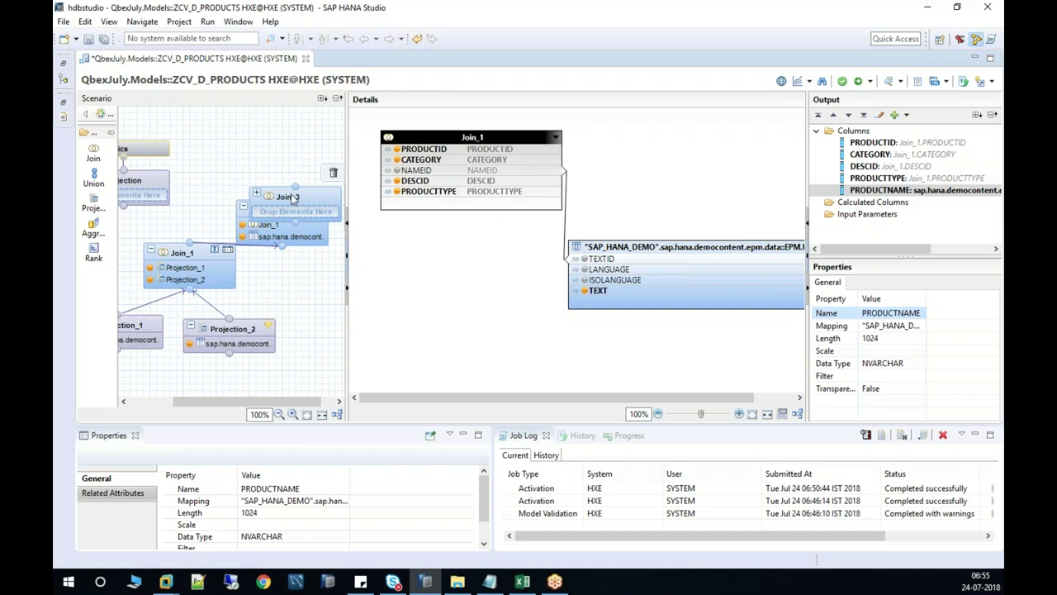
{"action": "left_click_drag", "start_coordinate": [294, 200], "coordinate": [307, 144]}
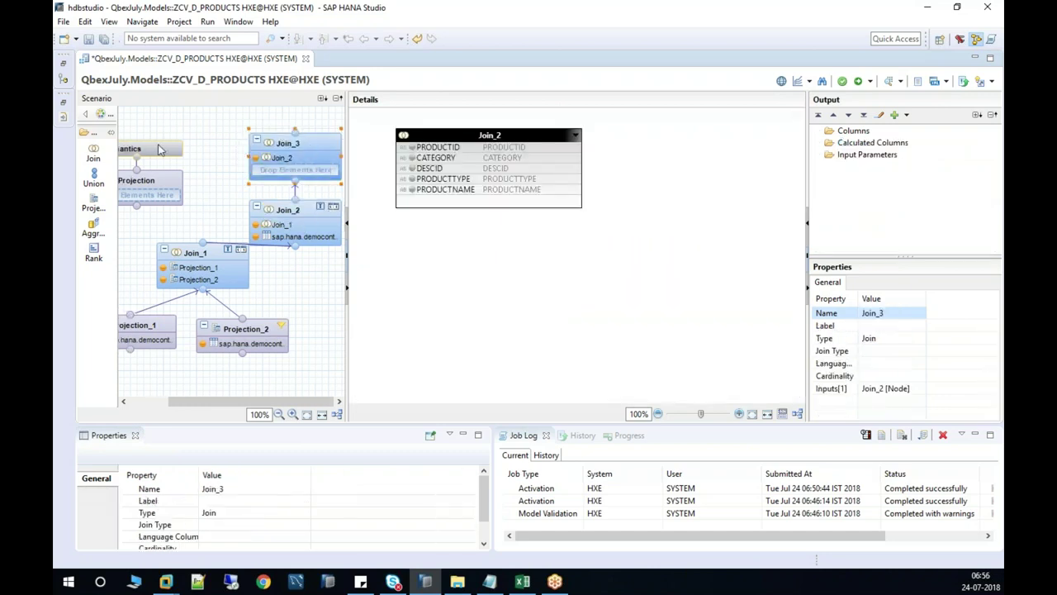
Add the EPM.Util.Texts table as the second input of Join_3.
{"action": "left_click", "coordinate": [62, 65]}
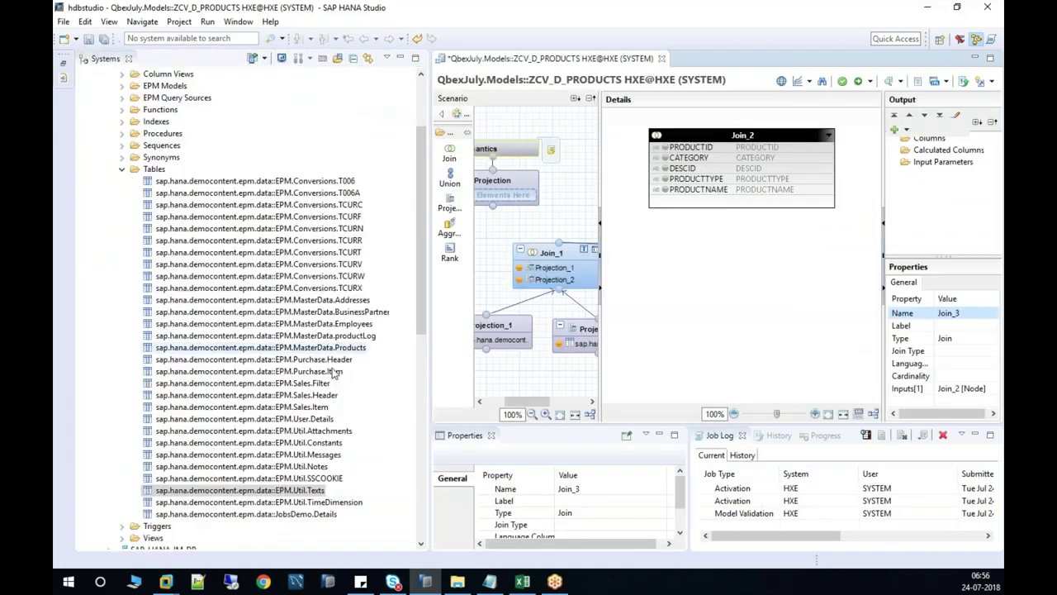
{"action": "left_click_drag", "start_coordinate": [240, 490], "coordinate": [835, 312]}
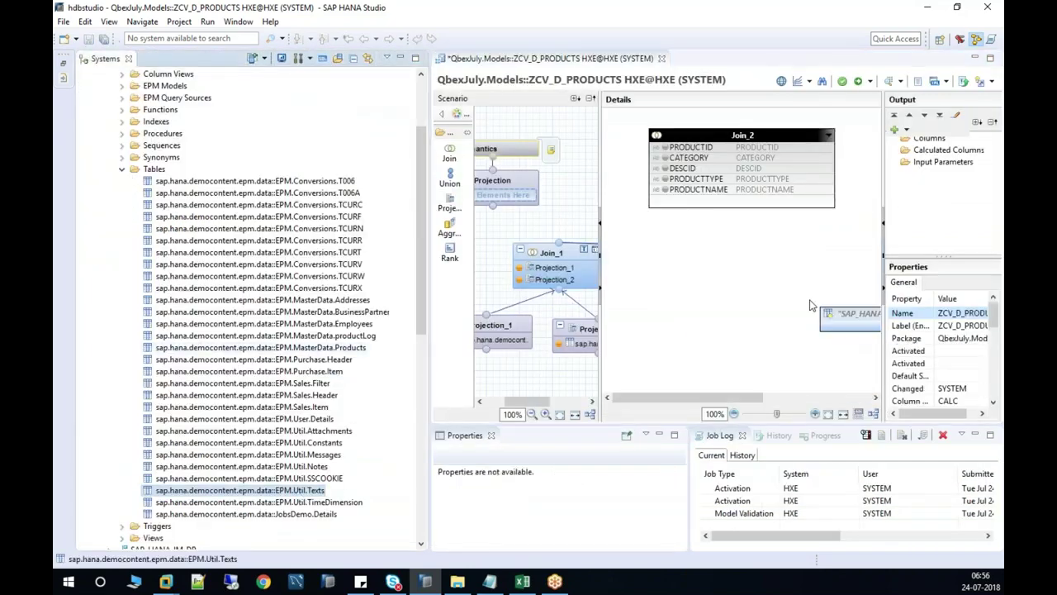
{"action": "left_click", "coordinate": [400, 58]}
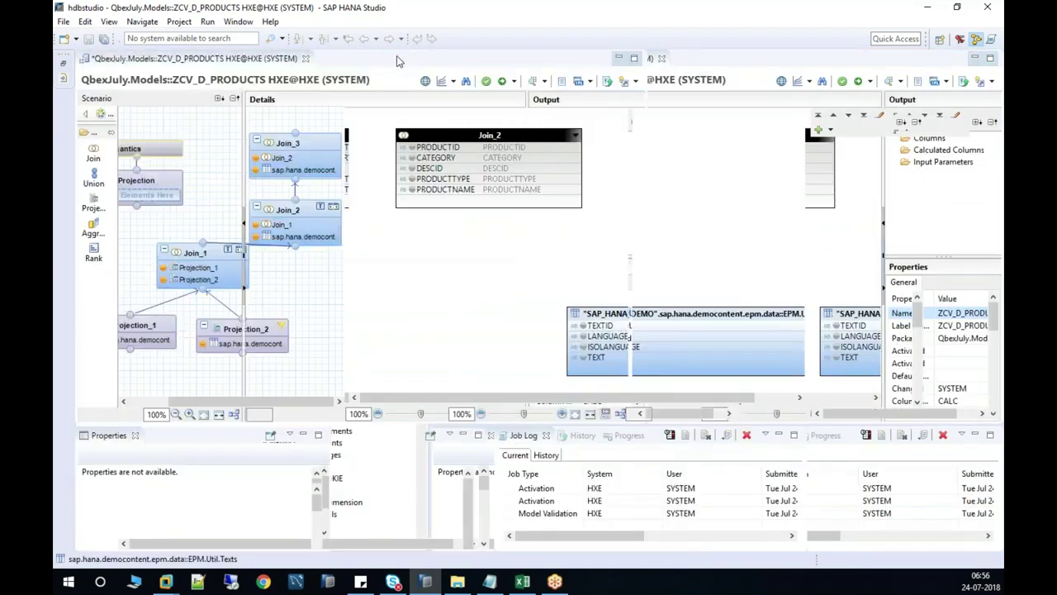
Join DESCID of Join_2 to TEXTID of the Texts table as a Text Join with LANGUAGE as the language column.
{"action": "left_click_drag", "start_coordinate": [520, 171], "coordinate": [570, 334]}
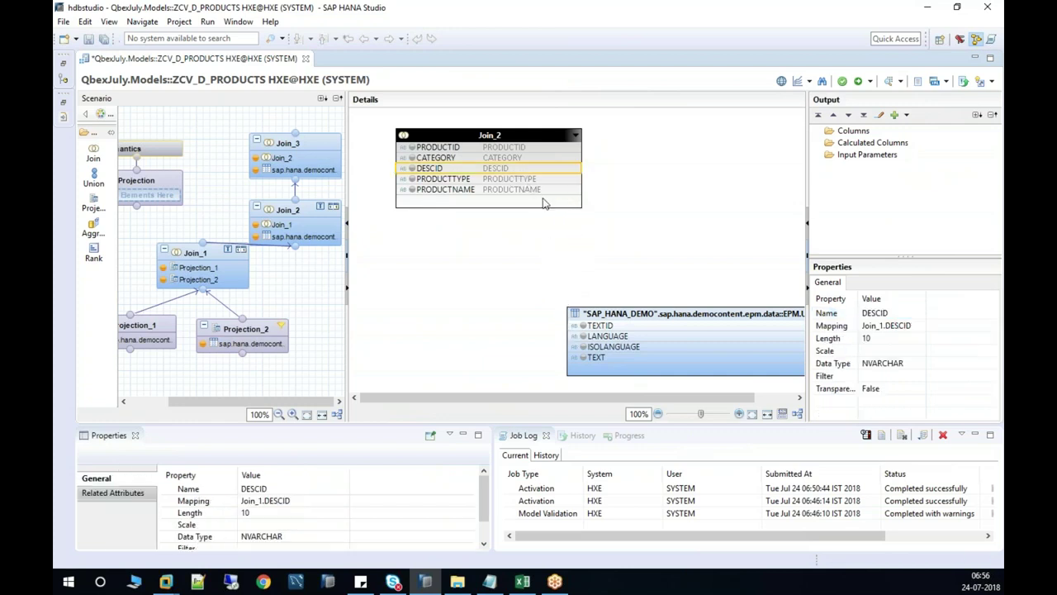
{"action": "left_click_drag", "start_coordinate": [554, 172], "coordinate": [573, 325]}
{"action": "left_click", "coordinate": [888, 338]}
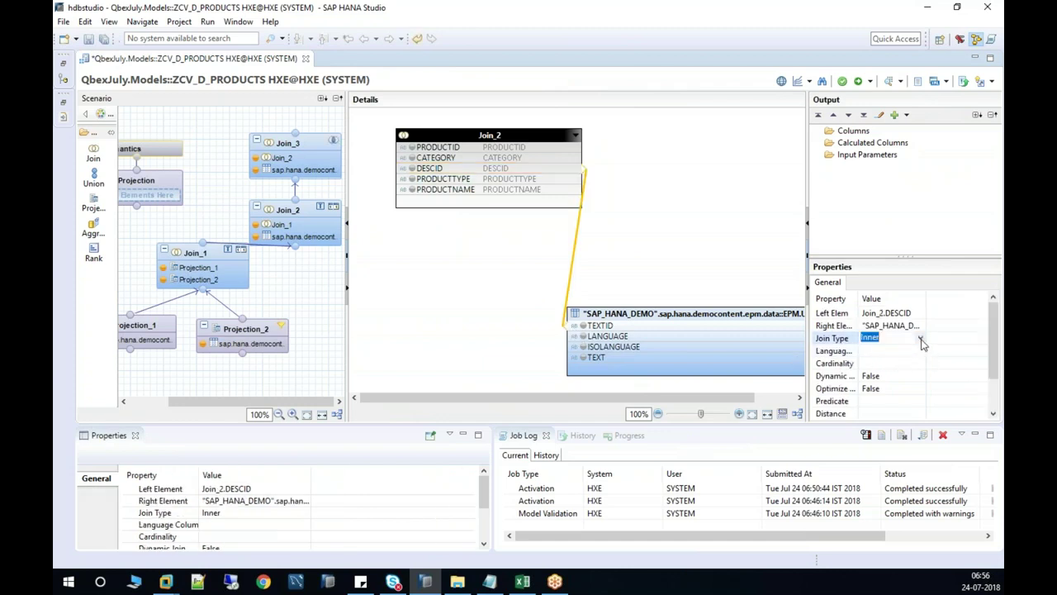
{"action": "left_click", "coordinate": [920, 338]}
{"action": "left_click", "coordinate": [898, 390]}
{"action": "left_click", "coordinate": [899, 350]}
{"action": "left_click", "coordinate": [920, 353]}
{"action": "left_click", "coordinate": [893, 380]}
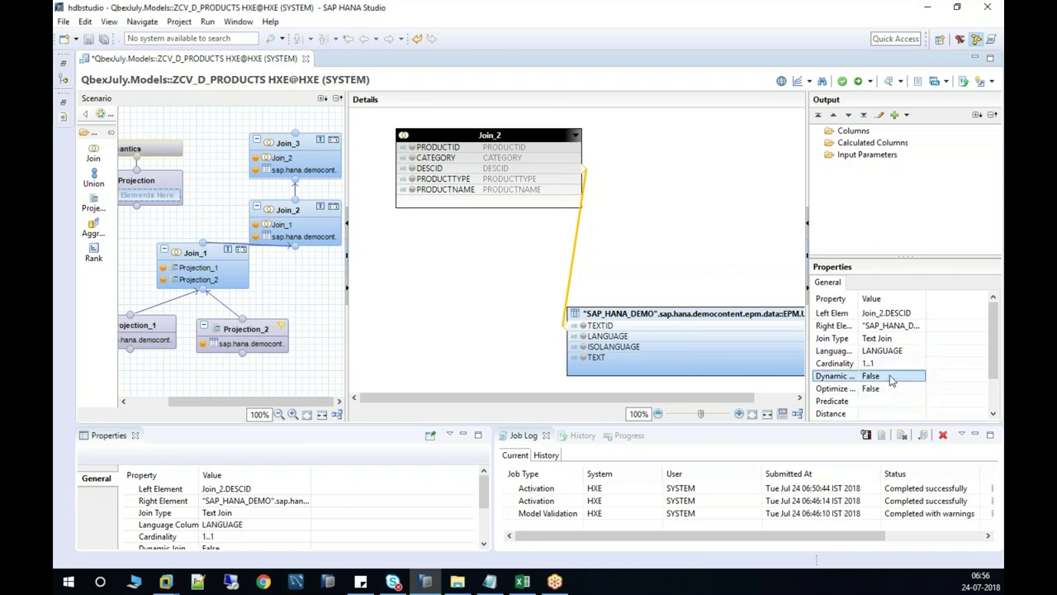
Output PRODUCTID, CATEGORY, PRODUCTTYPE and PRODUCTNAME from Join_2 and TEXT from the Texts table in Join_3.
{"action": "left_click", "coordinate": [411, 147]}
{"action": "left_click", "coordinate": [411, 158]}
{"action": "left_click", "coordinate": [412, 178]}
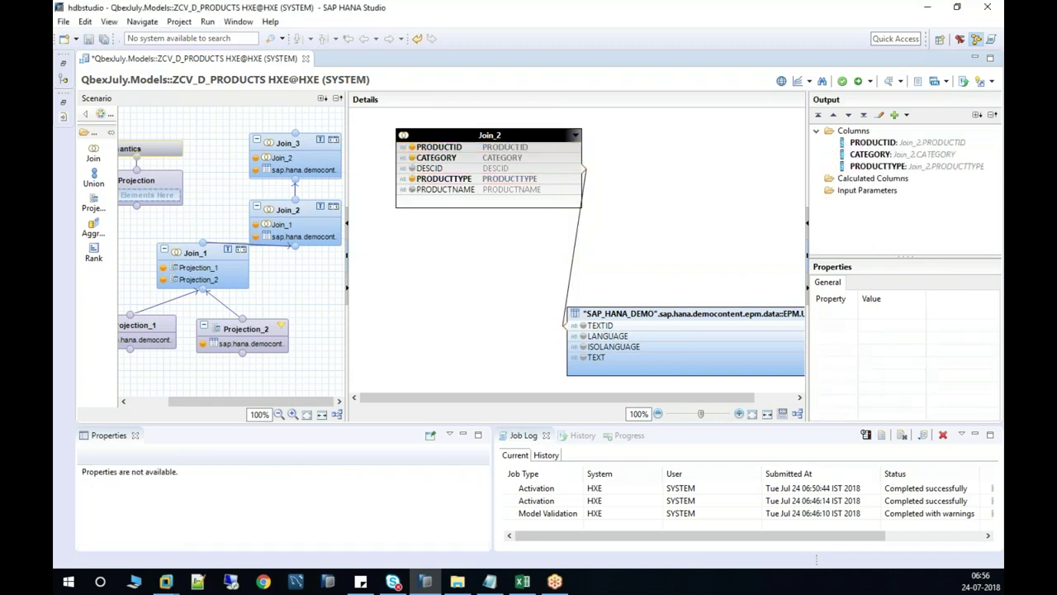
{"action": "left_click", "coordinate": [411, 189]}
{"action": "left_click", "coordinate": [583, 359]}
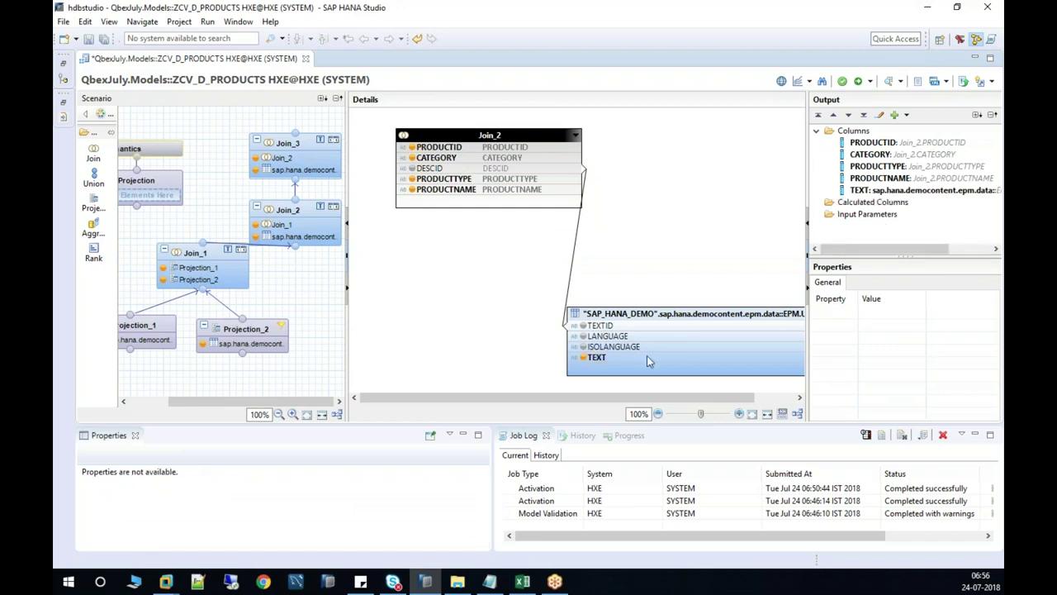
Rename the TEXT output column of Join_3 to PRODUCTDESC.
{"action": "left_click", "coordinate": [863, 192]}
{"action": "left_click", "coordinate": [904, 312]}
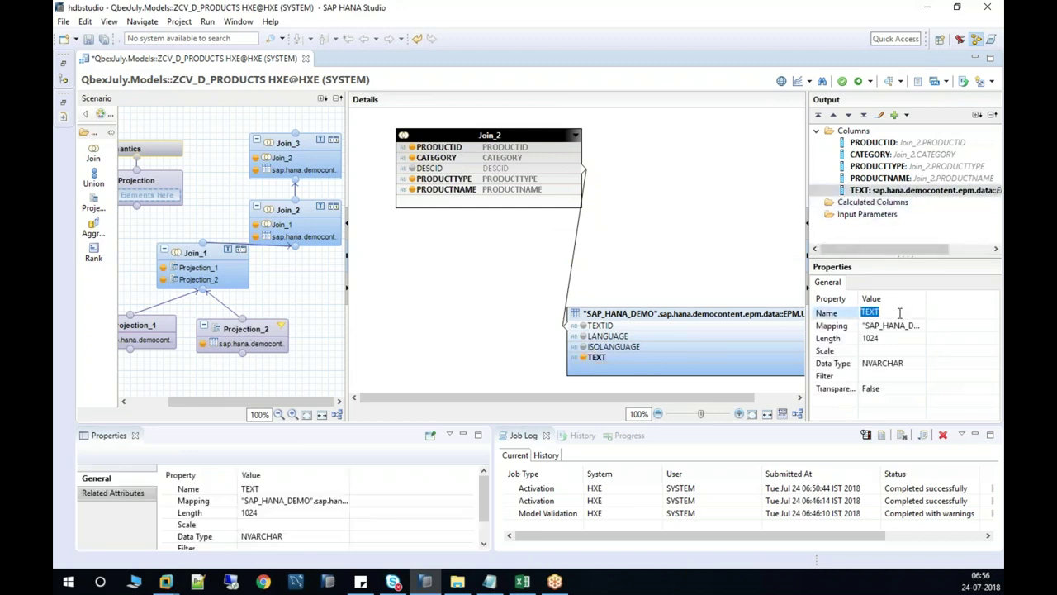
{"action": "type", "text": "PRODUCTDESC"}
{"action": "key", "text": "Return"}
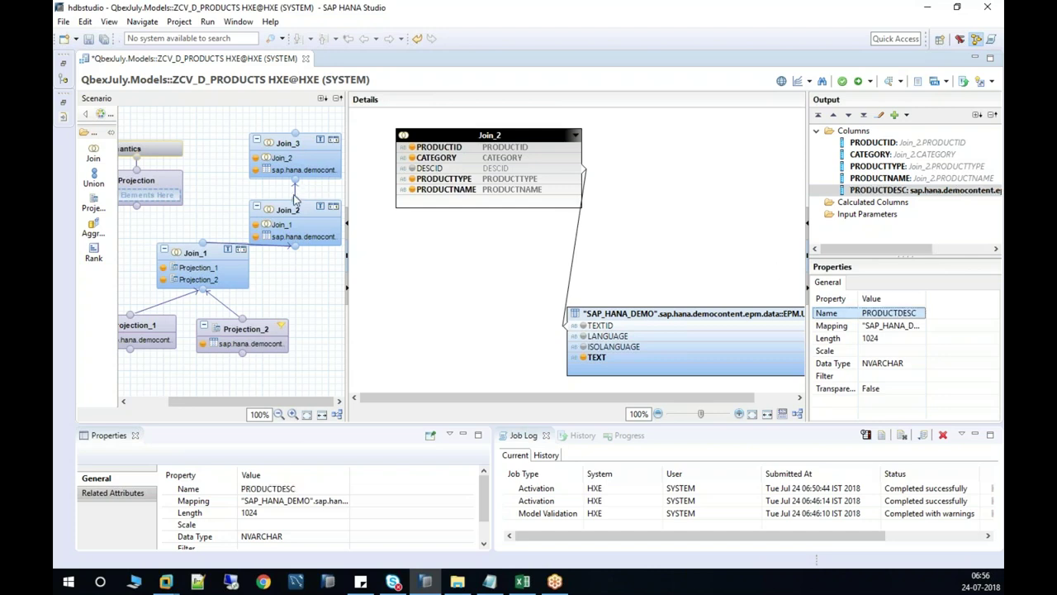
Connect Join_3 to the top Projection node and add all of its columns, PRODUCTID through PRODUCTDESC, to the output.
{"action": "left_click_drag", "start_coordinate": [295, 133], "coordinate": [156, 184]}
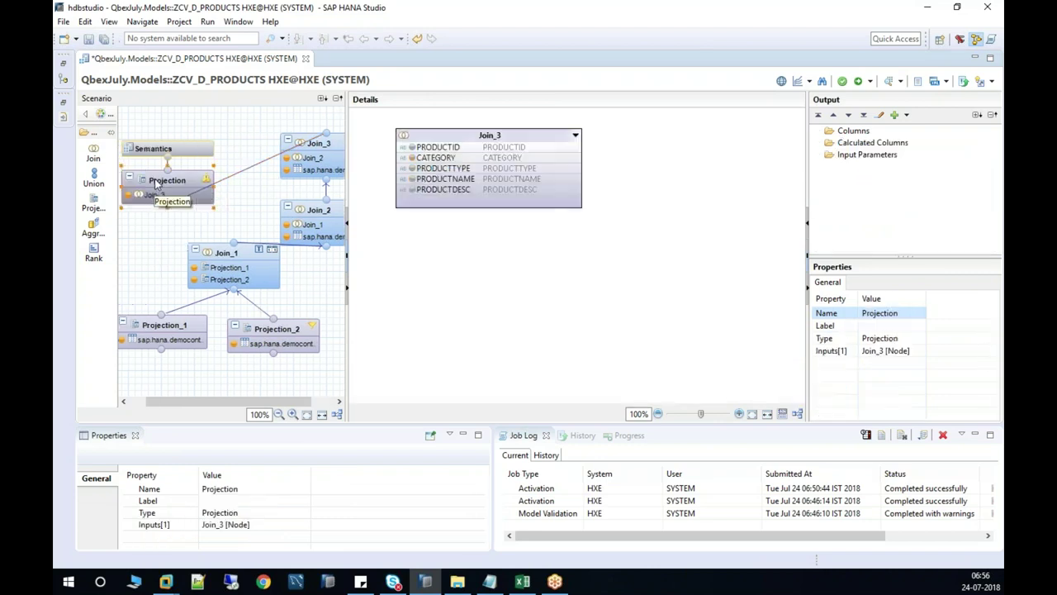
{"action": "left_click", "coordinate": [428, 149]}
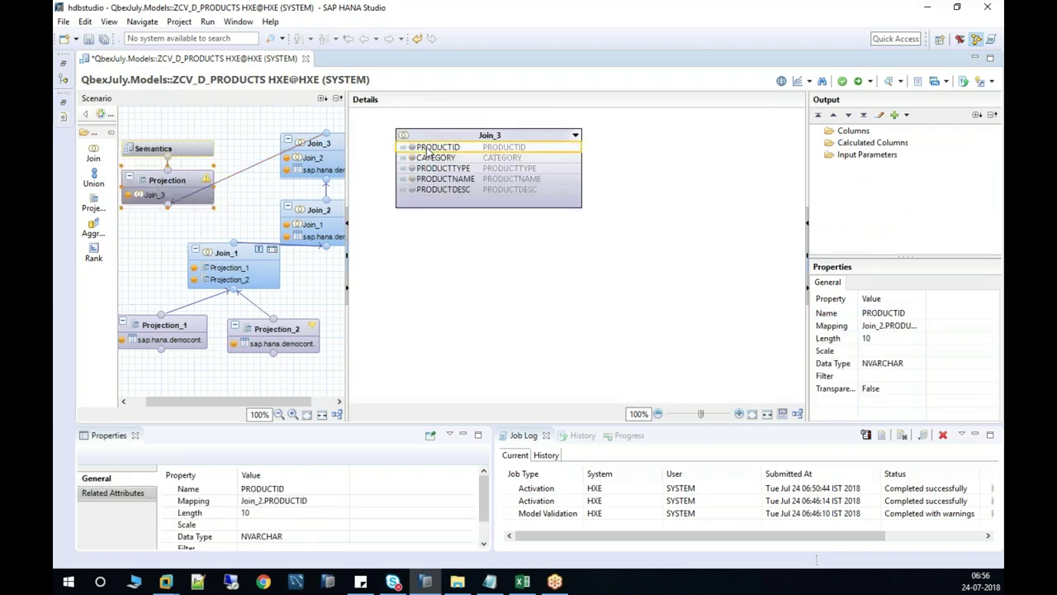
{"action": "left_click", "coordinate": [438, 190], "text": "shift"}
{"action": "right_click", "coordinate": [437, 190]}
{"action": "left_click", "coordinate": [489, 198]}
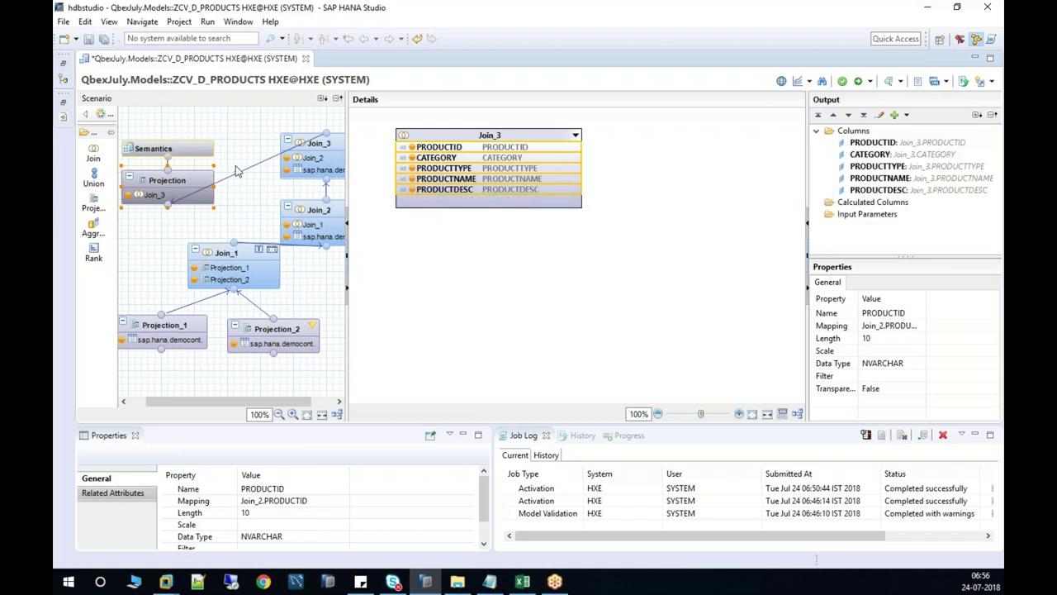
Activate the ZCV_D_PRODUCTS view from its semantics and auto-arrange the nodes in the scenario.
{"action": "left_click", "coordinate": [185, 149]}
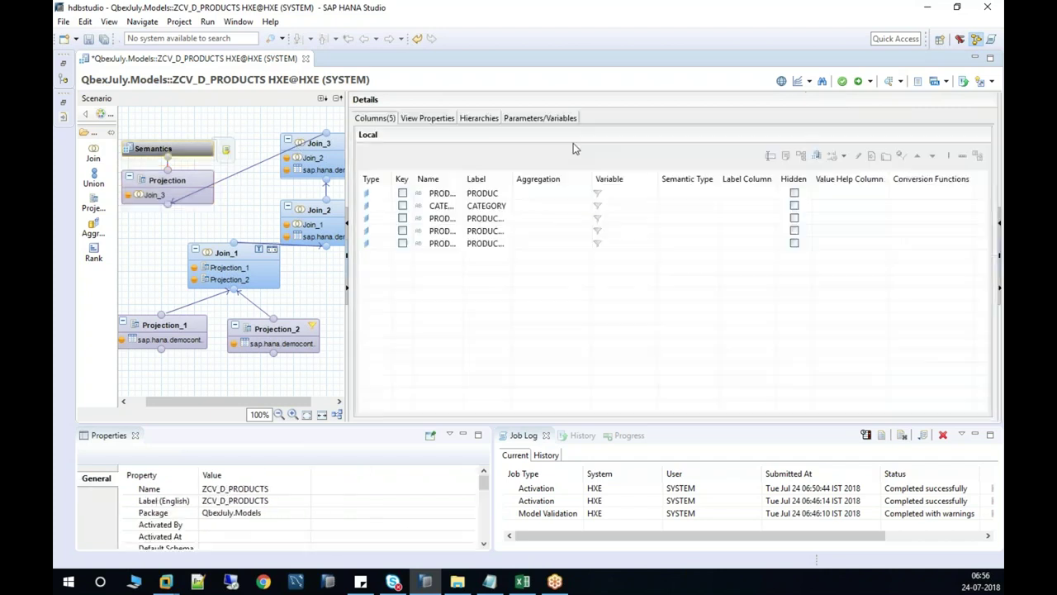
{"action": "left_click", "coordinate": [859, 81]}
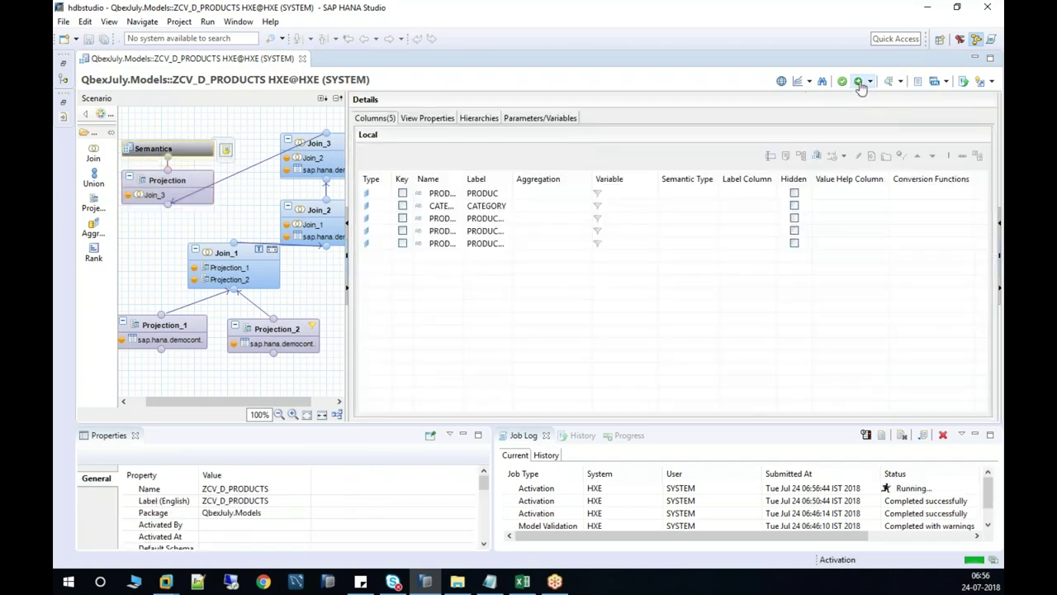
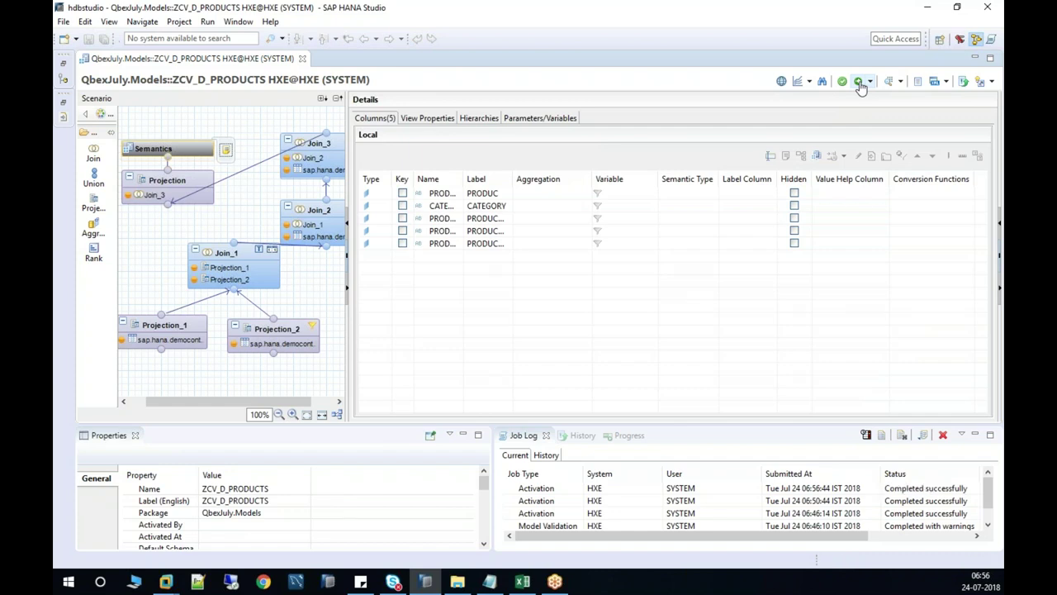
{"action": "left_click", "coordinate": [338, 415]}
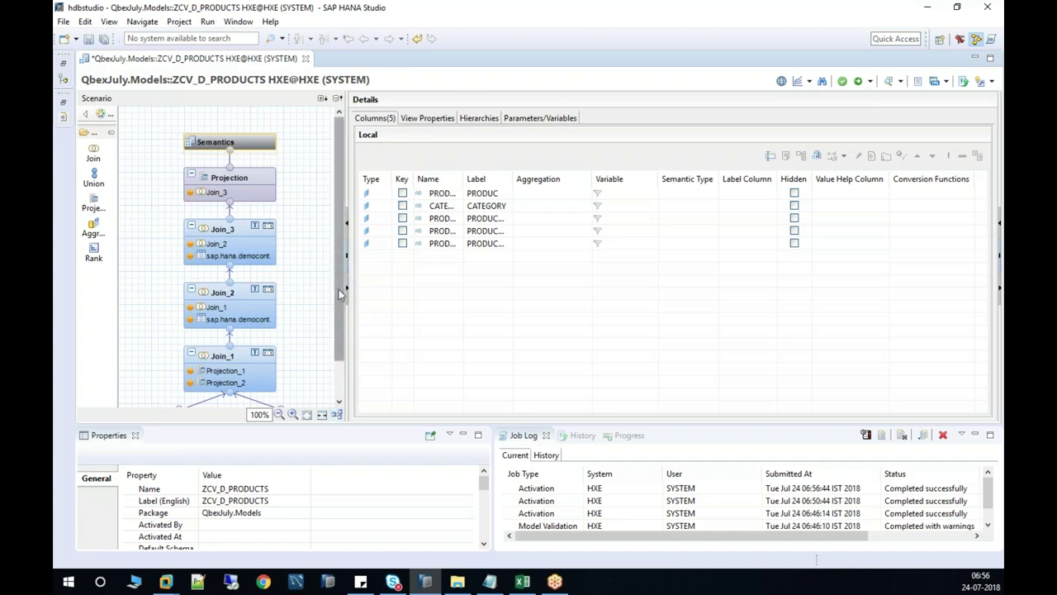
{"action": "scroll", "coordinate": [338, 289], "scroll_direction": "down", "scroll_amount": 2}
{"action": "scroll", "coordinate": [339, 289], "scroll_direction": "up", "scroll_amount": 2}
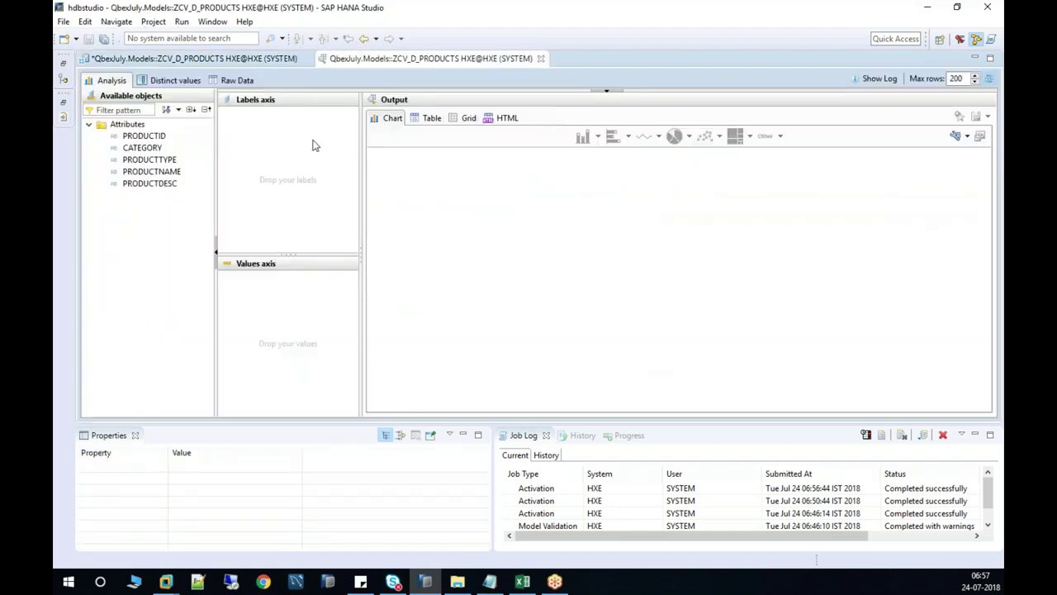
Examine the raw data preview of ZCV_D_PRODUCTS, sorting it by CATEGORY, PRODUCTTYPE, PRODUCTNAME and PRODUCTDESC.
{"action": "left_click", "coordinate": [238, 80]}
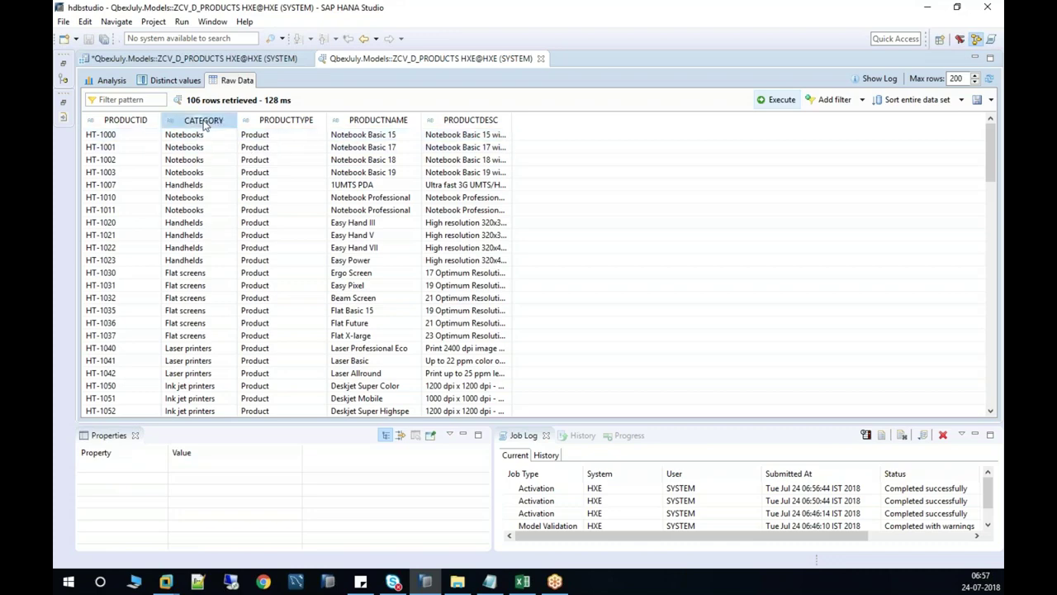
{"action": "left_click", "coordinate": [203, 121]}
{"action": "left_click", "coordinate": [204, 123]}
{"action": "left_click", "coordinate": [283, 121]}
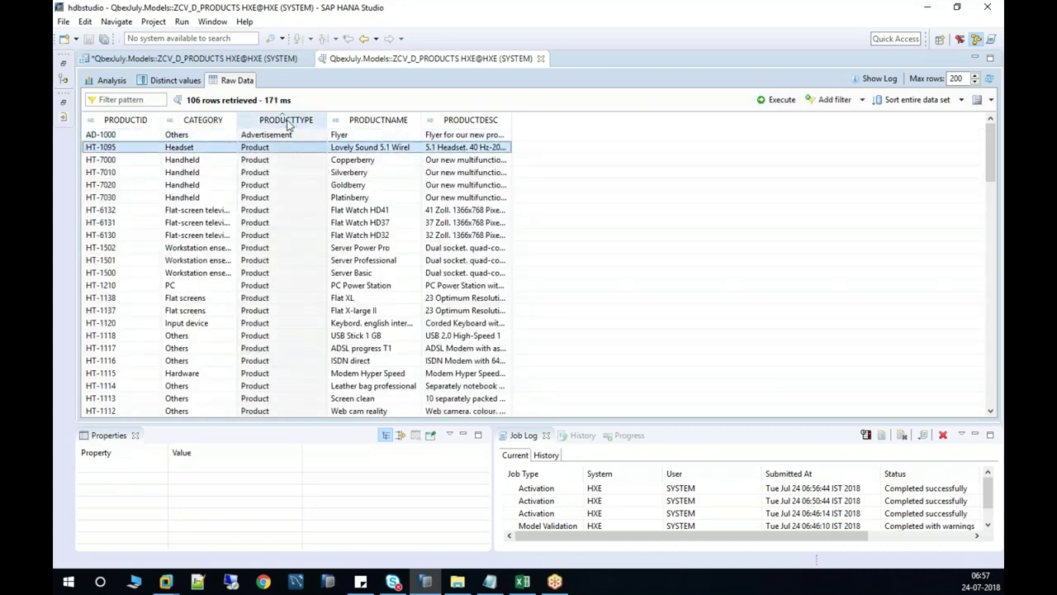
{"action": "left_click", "coordinate": [285, 121]}
{"action": "left_click", "coordinate": [378, 121]}
{"action": "left_click", "coordinate": [378, 121]}
{"action": "left_click", "coordinate": [471, 121]}
{"action": "left_click", "coordinate": [471, 121]}
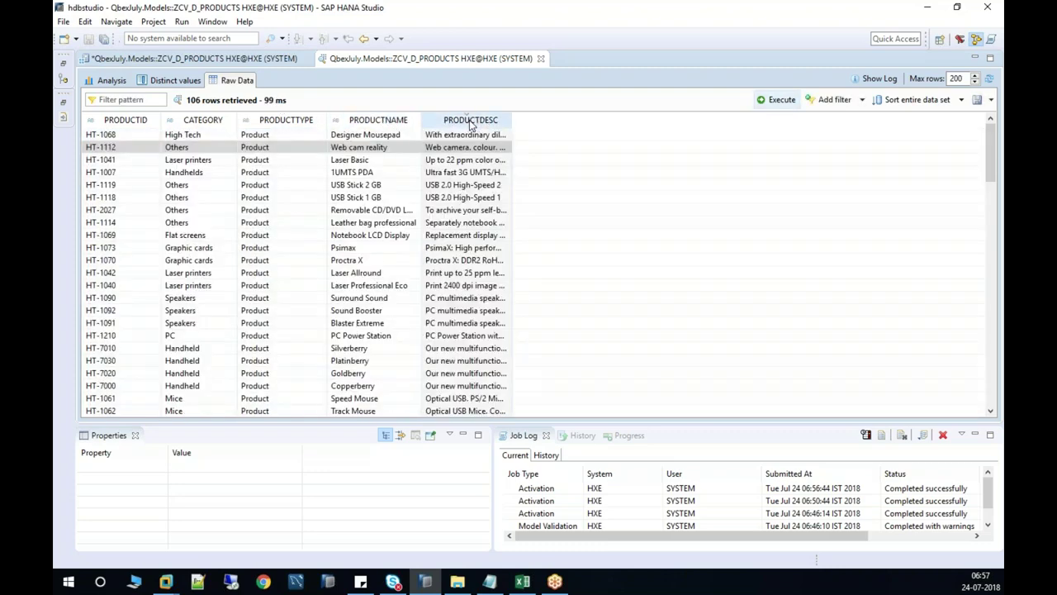
{"action": "left_click", "coordinate": [541, 59]}
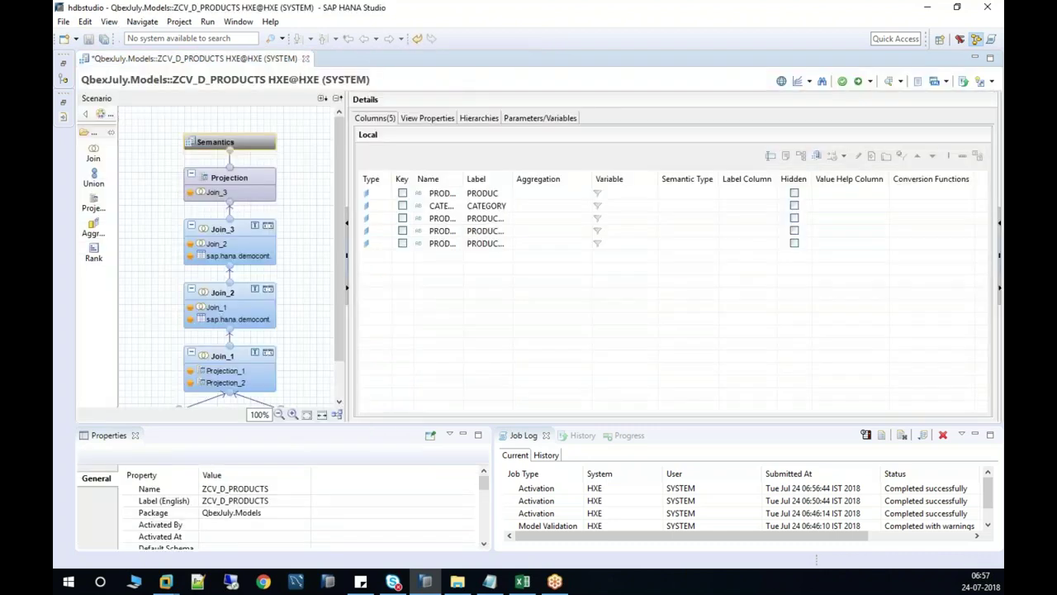
Save the rearranged ZCV_D_PRODUCTS view on closing, and reopen it from the QbexJuly Models package to activate it again.
{"action": "left_click", "coordinate": [305, 58]}
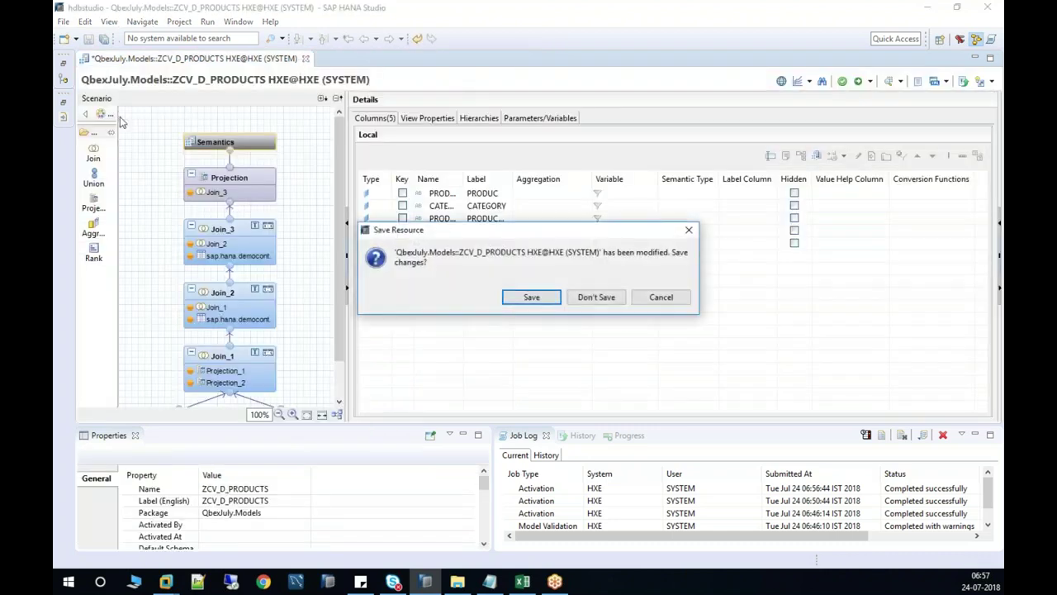
{"action": "left_click", "coordinate": [533, 297]}
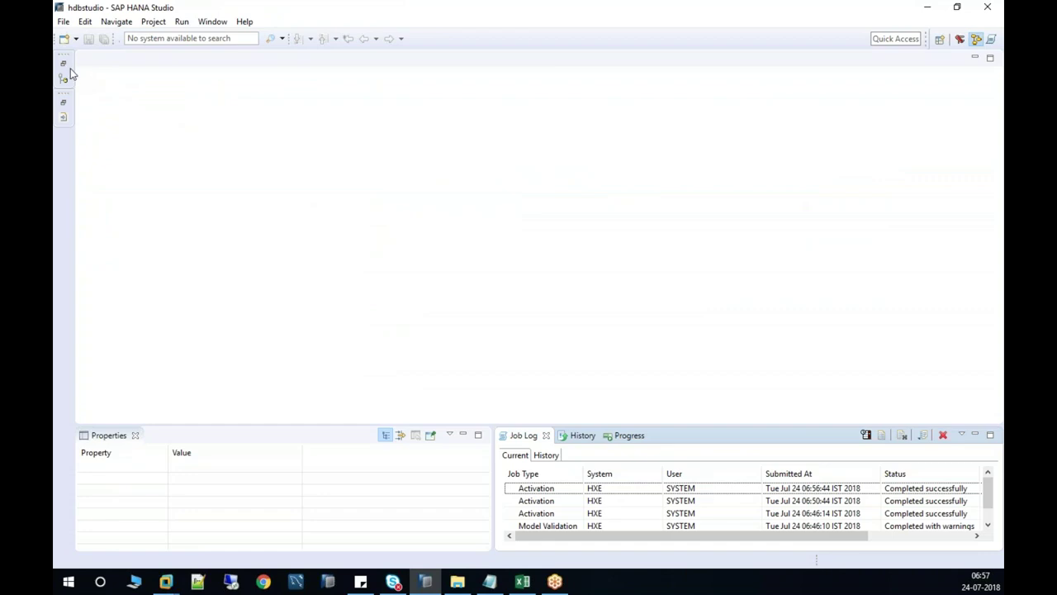
{"action": "left_click", "coordinate": [63, 65]}
{"action": "scroll", "coordinate": [423, 378], "scroll_direction": "down", "scroll_amount": 13}
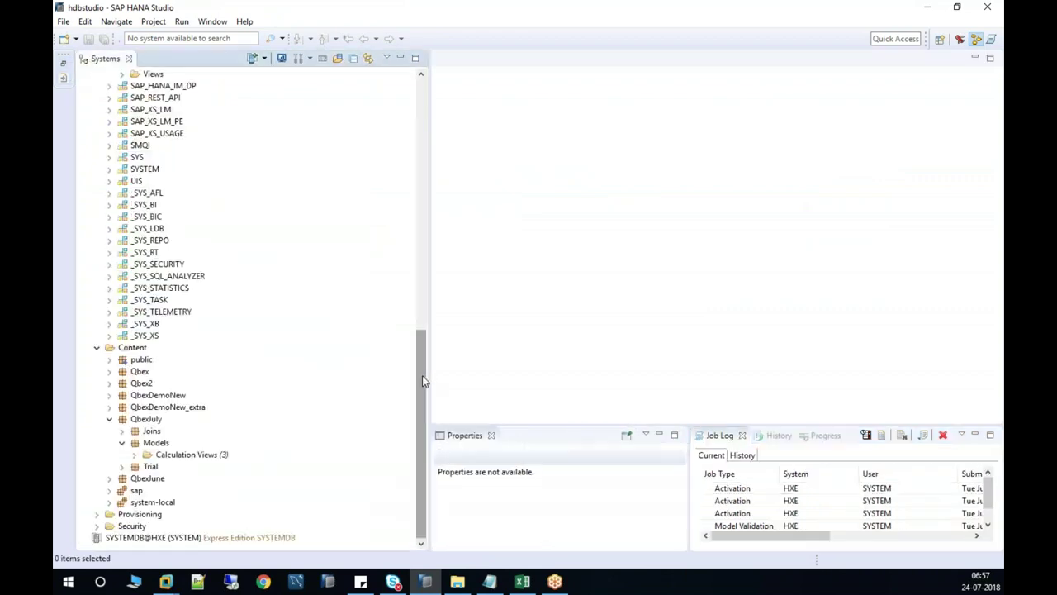
{"action": "double_click", "coordinate": [213, 490]}
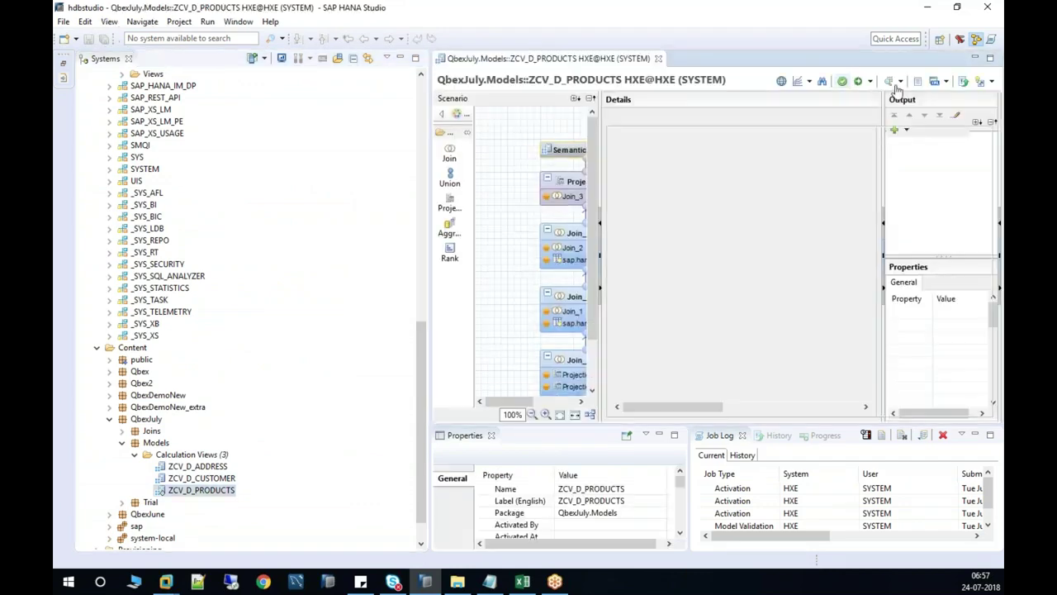
{"action": "left_click", "coordinate": [859, 82]}
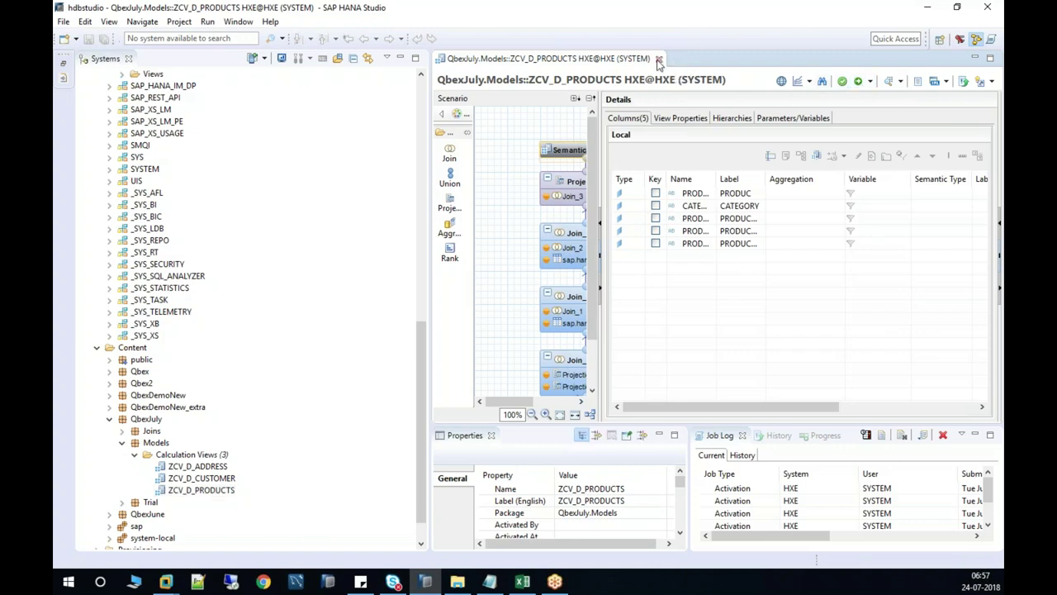
{"action": "left_click", "coordinate": [659, 59]}
Create a graphical calculation view named ZCV_D_SALESHEADER with data category DIMENSION in the QbexJuly Models package.
{"action": "left_click", "coordinate": [218, 491]}
{"action": "scroll", "coordinate": [420, 334], "scroll_direction": "down", "scroll_amount": 1}
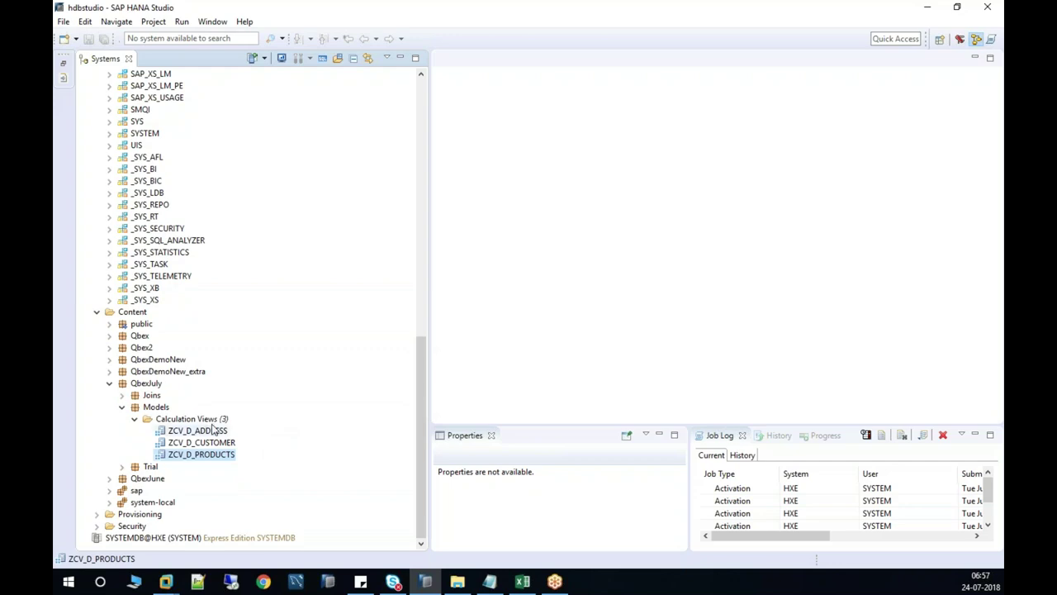
{"action": "right_click", "coordinate": [159, 408]}
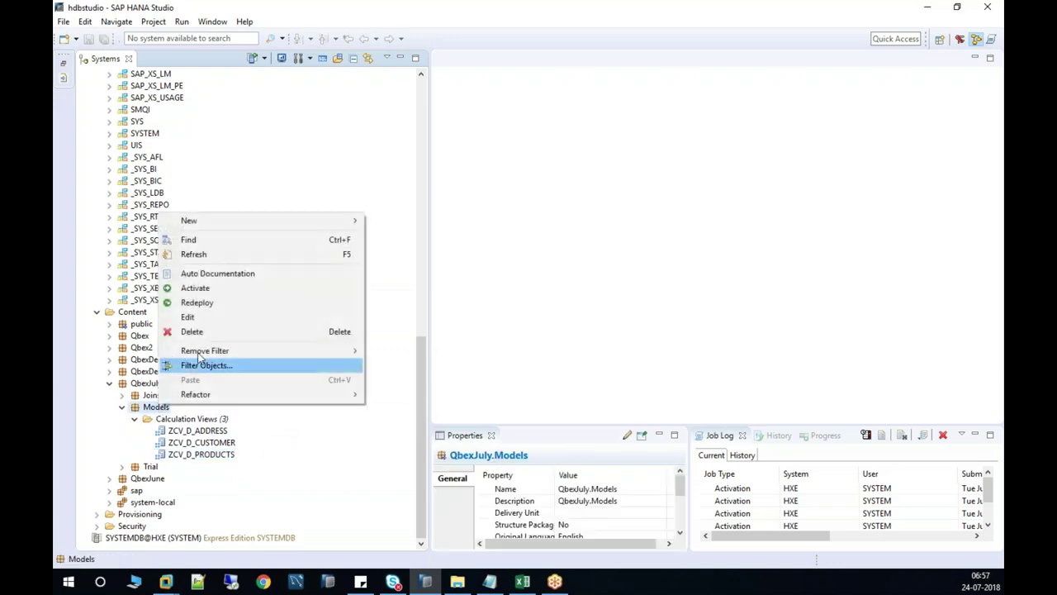
{"action": "mouse_move", "coordinate": [271, 230]}
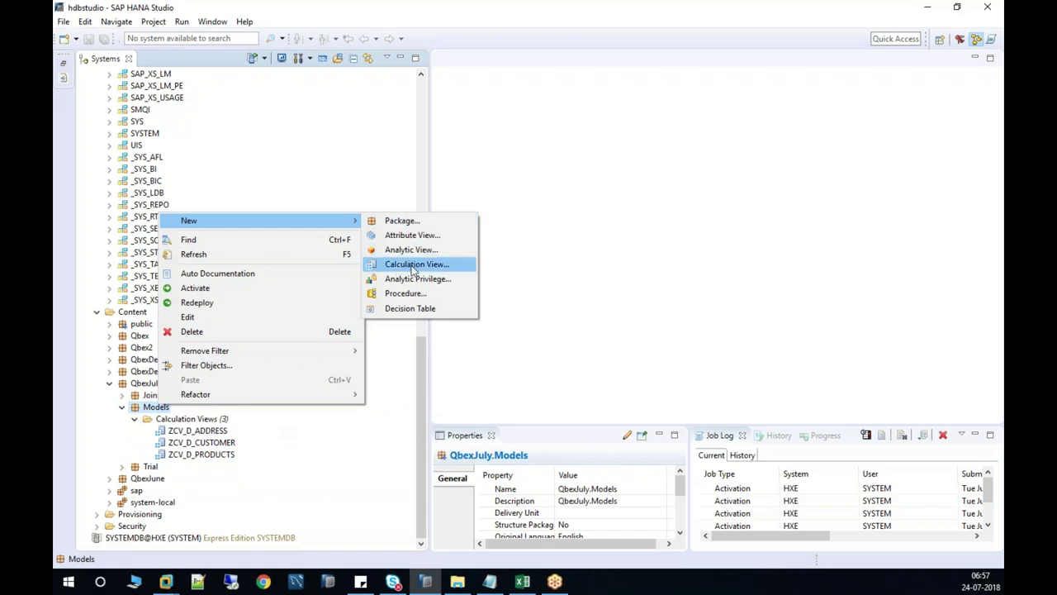
{"action": "left_click", "coordinate": [429, 261]}
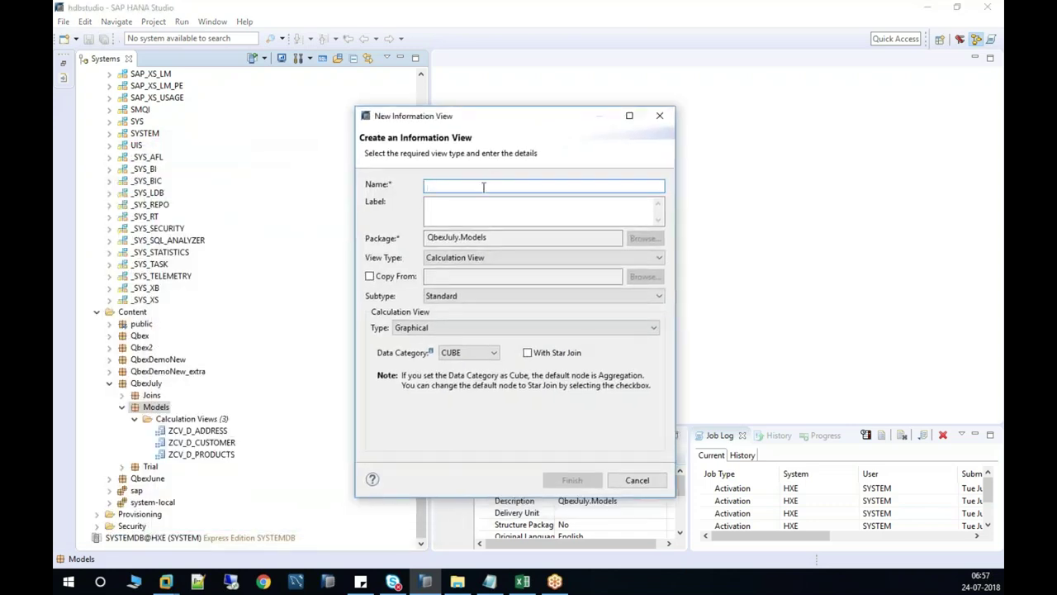
{"action": "type", "text": "ZCV_D_SALESHEADER"}
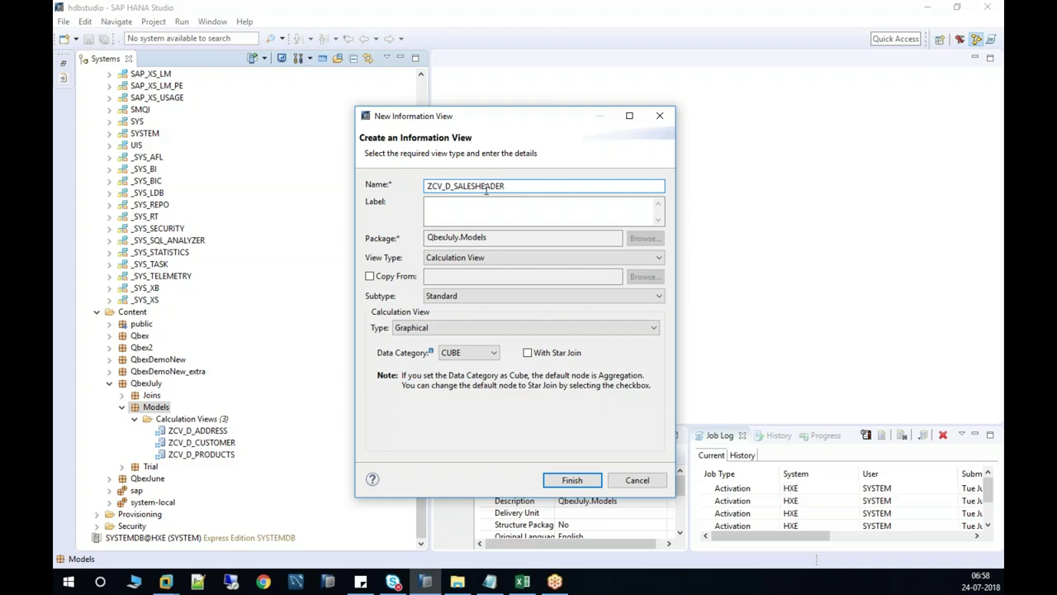
{"action": "key", "text": "Tab"}
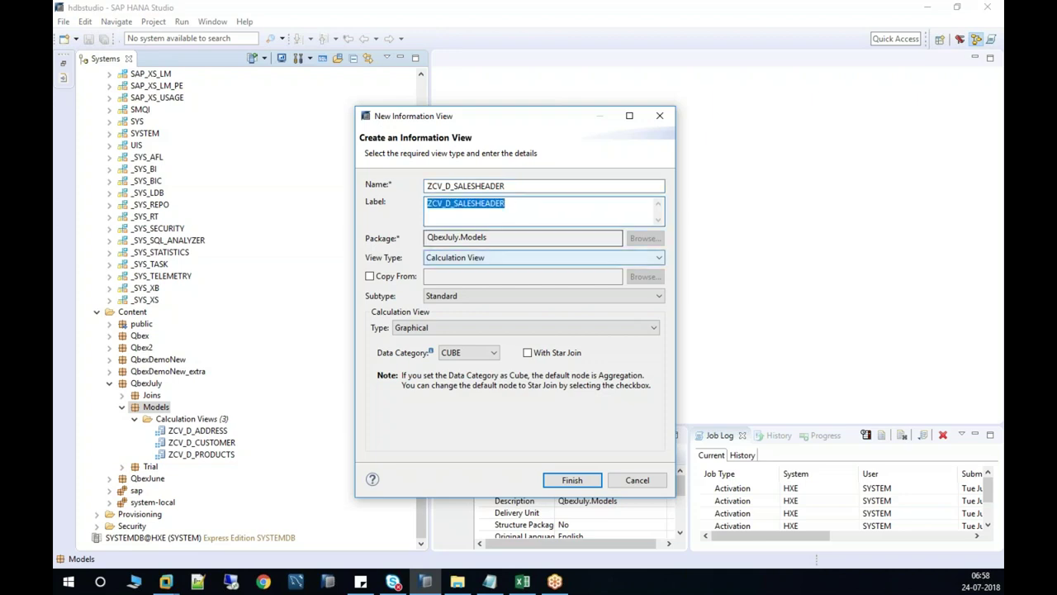
{"action": "left_click", "coordinate": [494, 353]}
{"action": "left_click", "coordinate": [461, 371]}
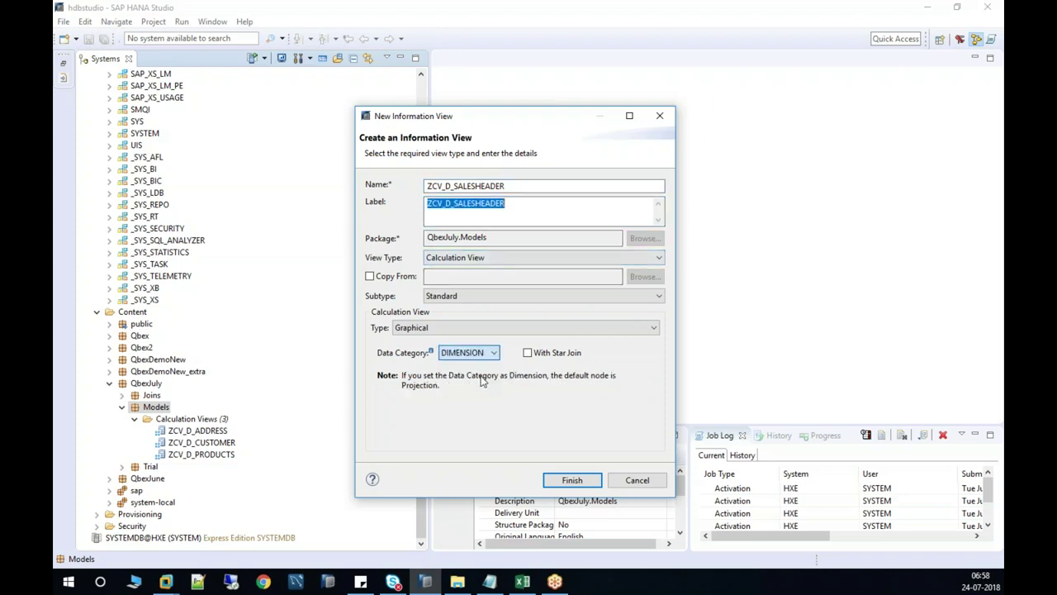
{"action": "left_click", "coordinate": [576, 480]}
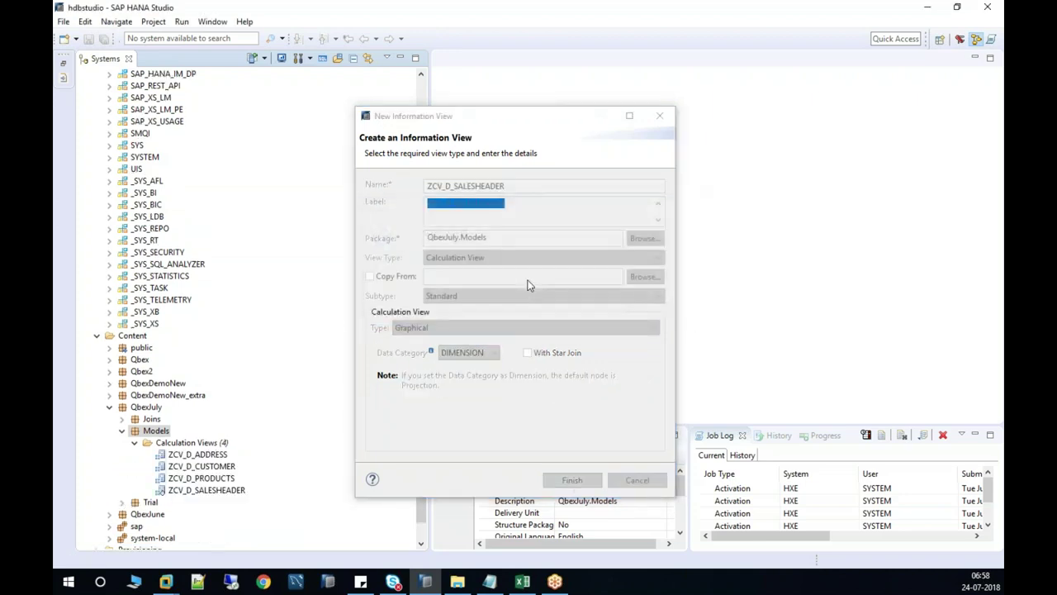
Add a second Projection node below the default one and assign the SAP_HANA_DEMO EPM.Sales.Header table to it.
{"action": "left_click_drag", "start_coordinate": [449, 208], "coordinate": [536, 351]}
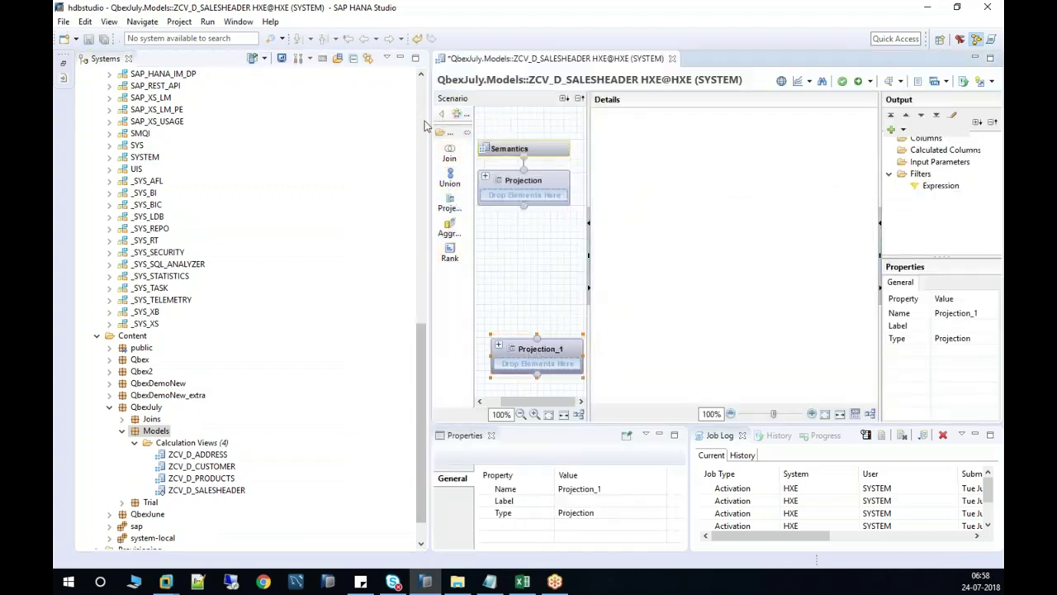
{"action": "scroll", "coordinate": [405, 413], "scroll_direction": "up", "scroll_amount": 13}
{"action": "left_click_drag", "start_coordinate": [281, 383], "coordinate": [552, 370]}
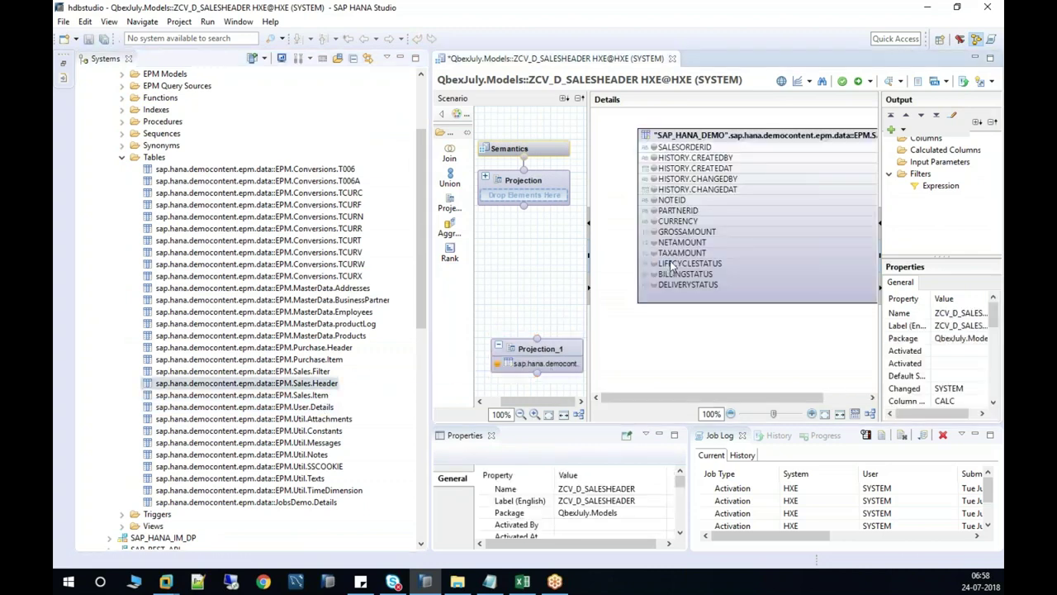
Add SALESORDERID, PARTNERID and HISTORY.CREATEDAT from the Sales.Header table to the output of Projection_1.
{"action": "left_click", "coordinate": [656, 148]}
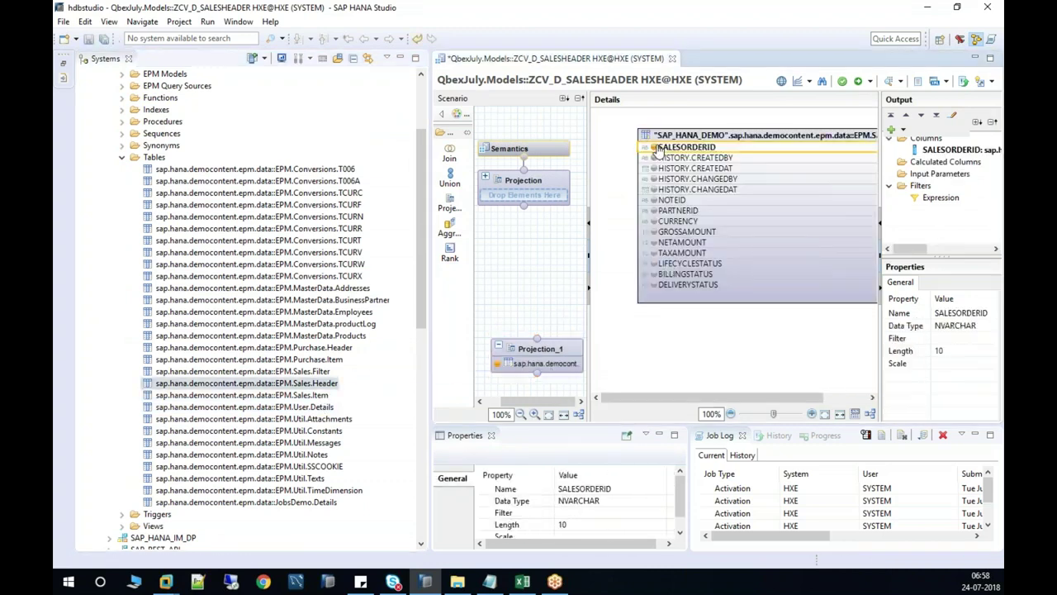
{"action": "left_click", "coordinate": [656, 212]}
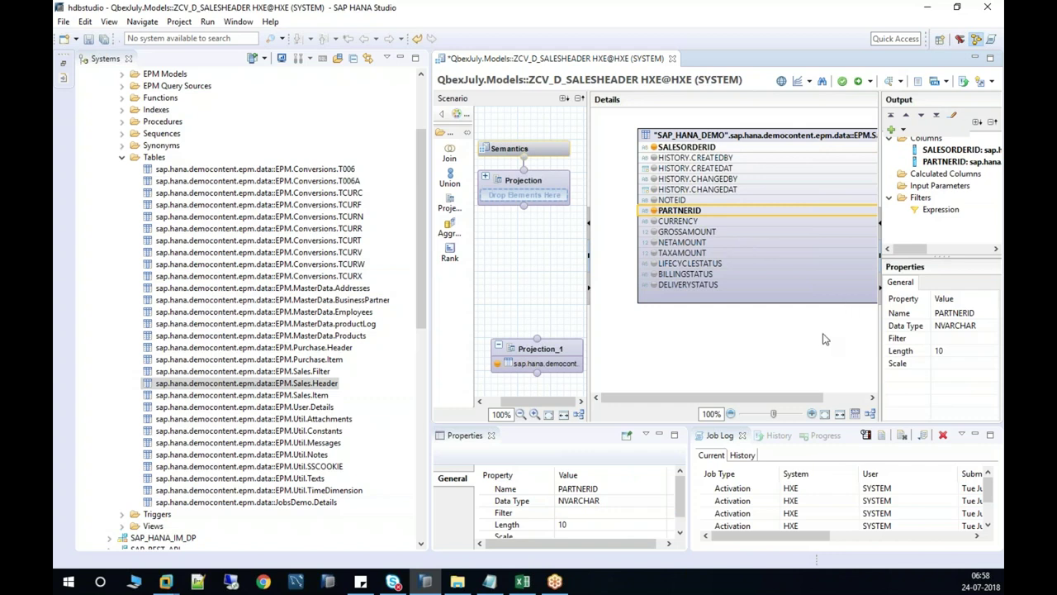
{"action": "left_click", "coordinate": [655, 169]}
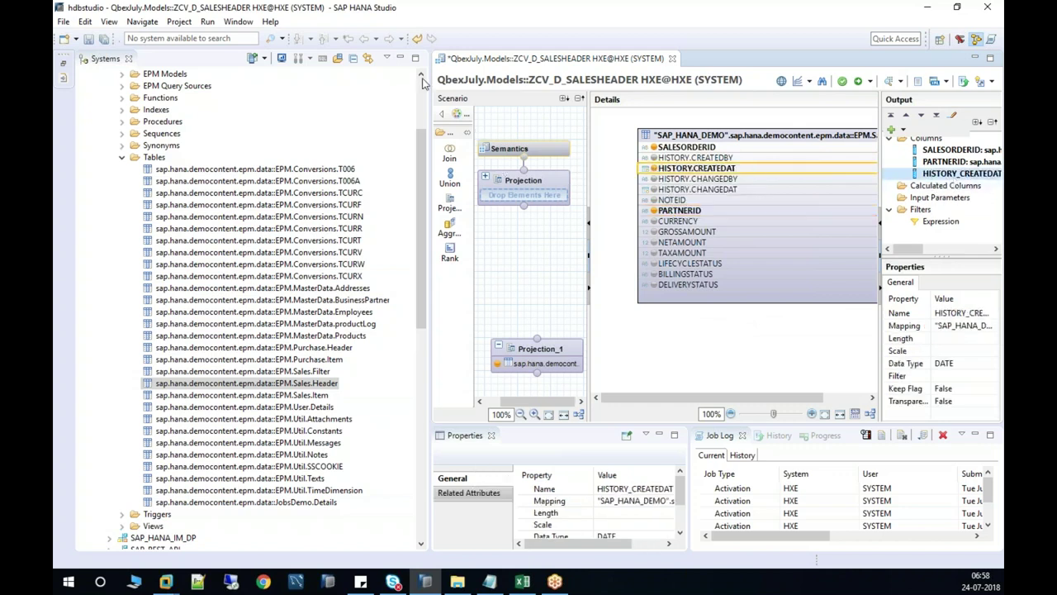
Rename the HISTORY_CREATEDAT output column of Projection_1 to CREATEDON.
{"action": "left_click", "coordinate": [402, 58]}
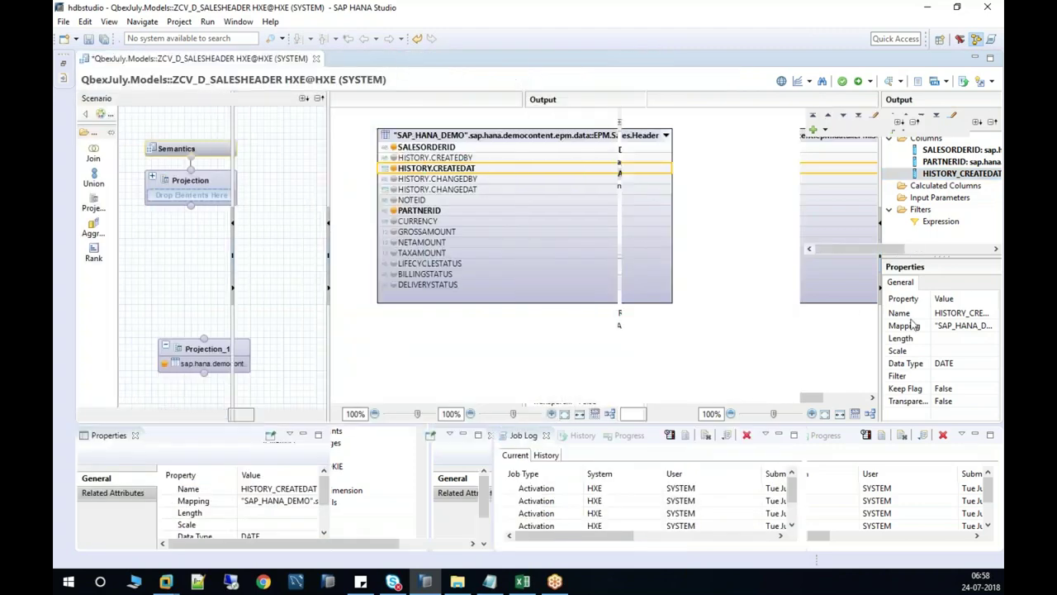
{"action": "left_click", "coordinate": [888, 313]}
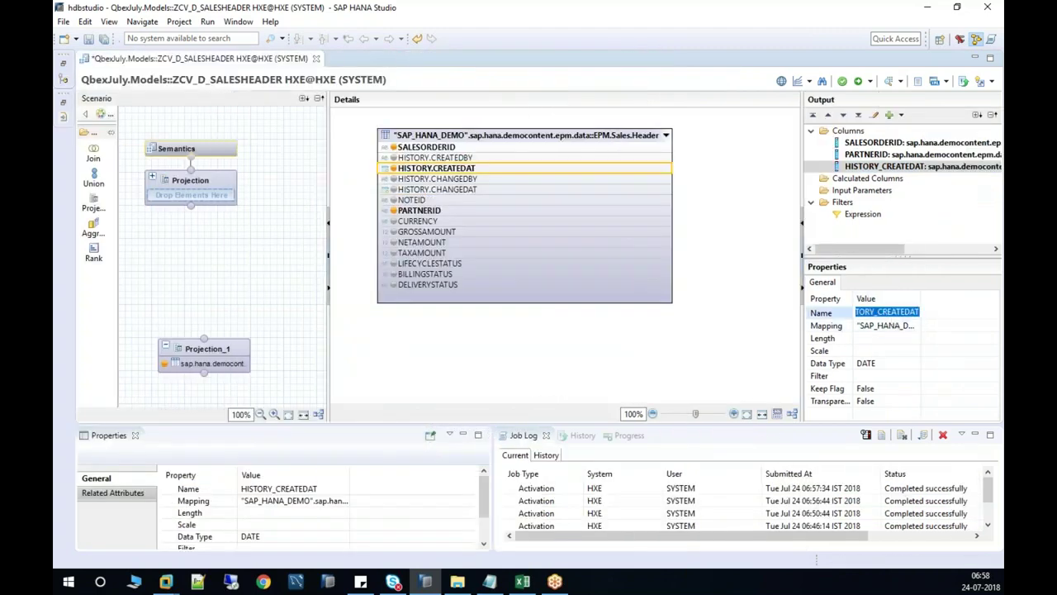
{"action": "type", "text": "CRE"}
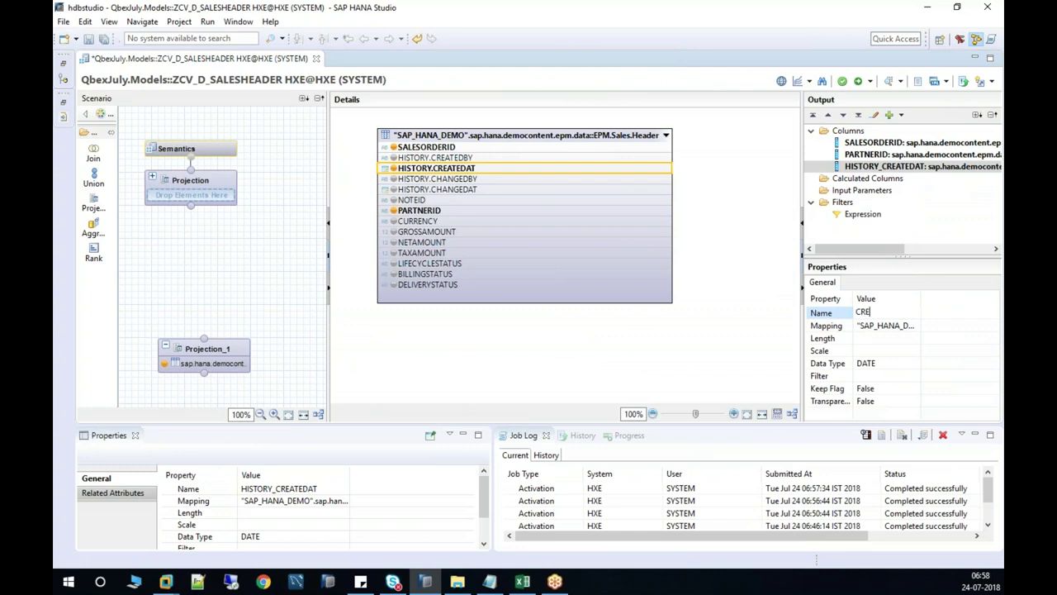
{"action": "type", "text": "ATEDON"}
{"action": "key", "text": "Return"}
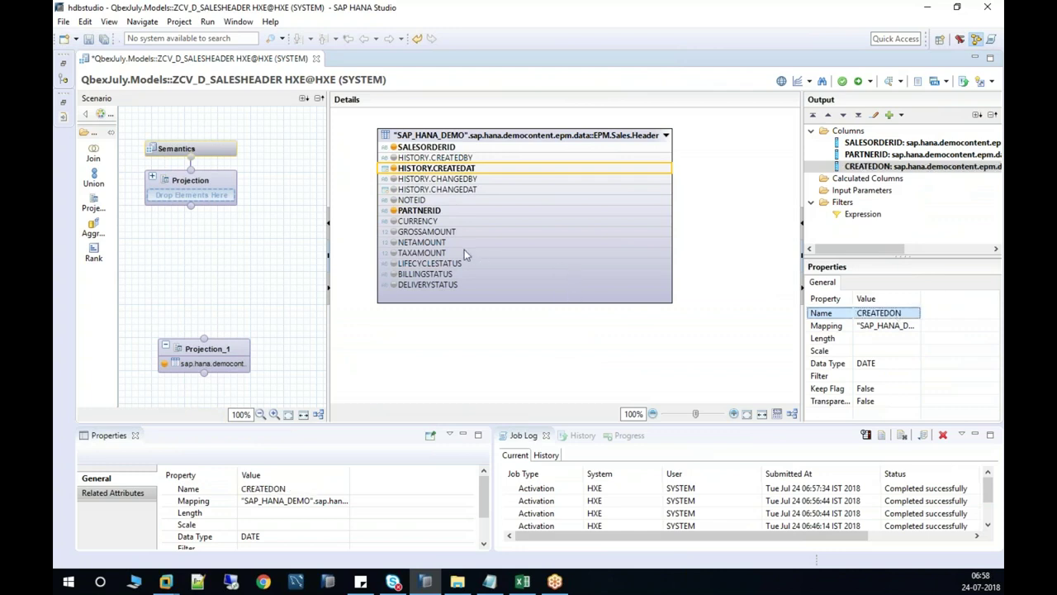
Add LIFECYCLESTATUS, BILLINGSTATUS and DELIVERYSTATUS to the output of Projection_1.
{"action": "left_click", "coordinate": [393, 263]}
{"action": "left_click", "coordinate": [393, 274]}
{"action": "left_click", "coordinate": [393, 284]}
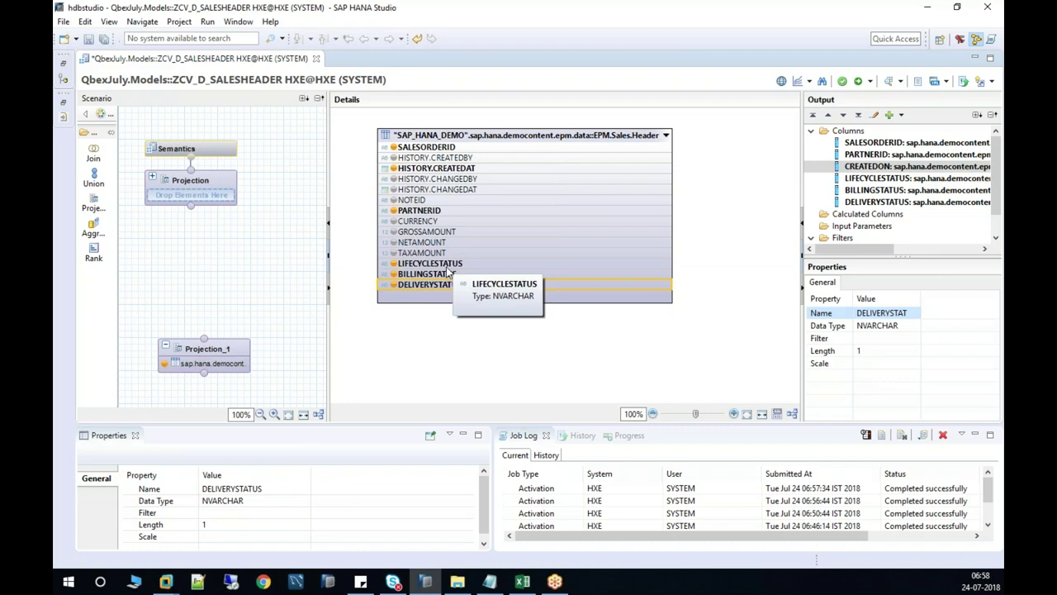
Preview the raw data of the EPM.Sales.Header table and examine its amount and status columns.
{"action": "right_click", "coordinate": [586, 134]}
{"action": "left_click", "coordinate": [638, 144]}
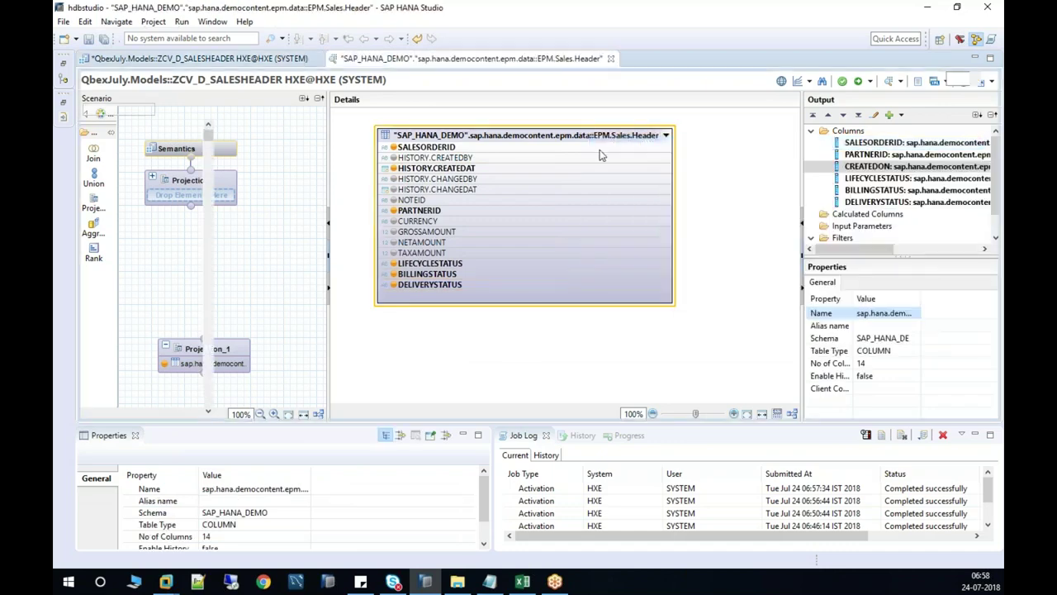
{"action": "left_click", "coordinate": [237, 82]}
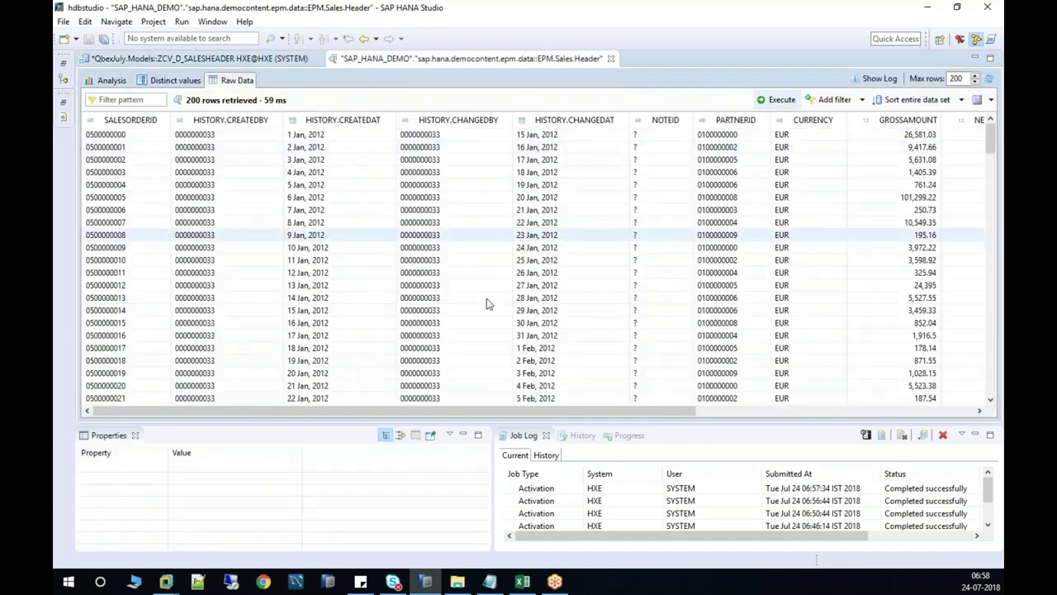
{"action": "left_click_drag", "start_coordinate": [488, 411], "coordinate": [767, 411]}
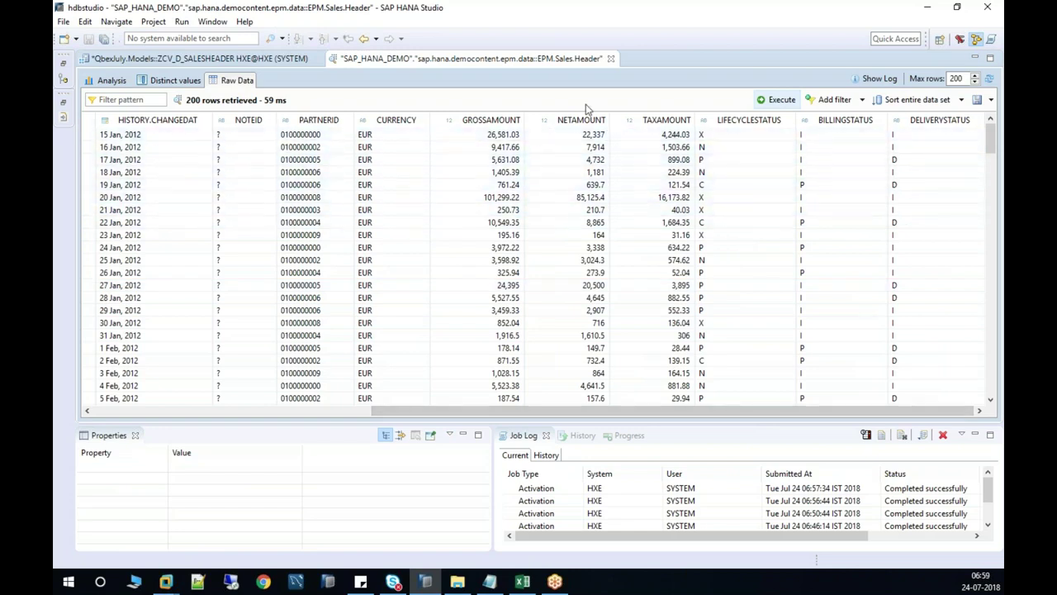
Close the Sales.Header data preview, add a Join node above Projection_1 and connect Projection_1 to it.
{"action": "left_click", "coordinate": [612, 59]}
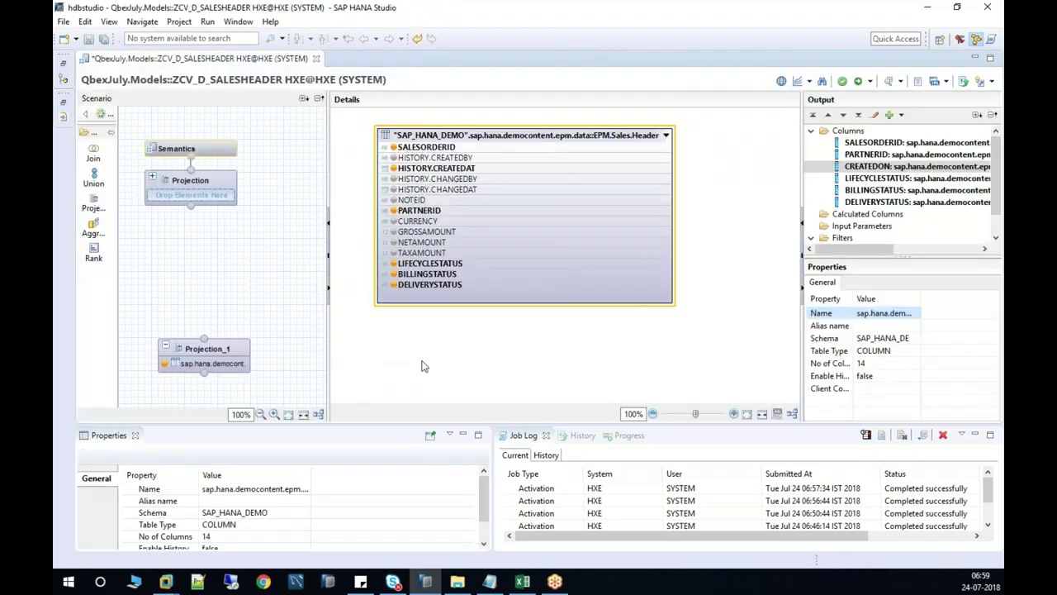
{"action": "left_click_drag", "start_coordinate": [206, 357], "coordinate": [186, 353]}
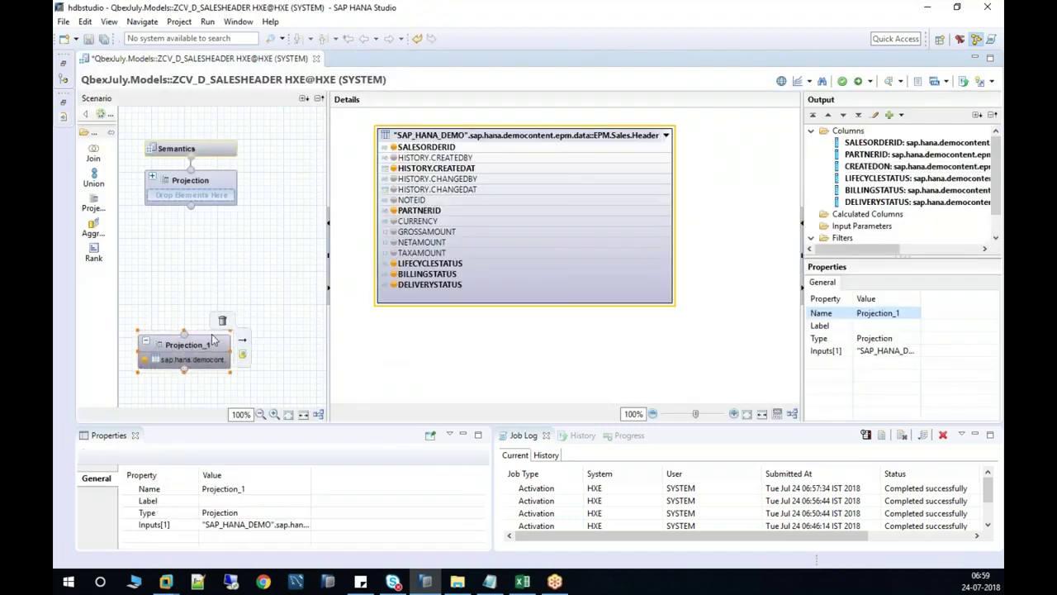
{"action": "left_click_drag", "start_coordinate": [94, 155], "coordinate": [178, 273]}
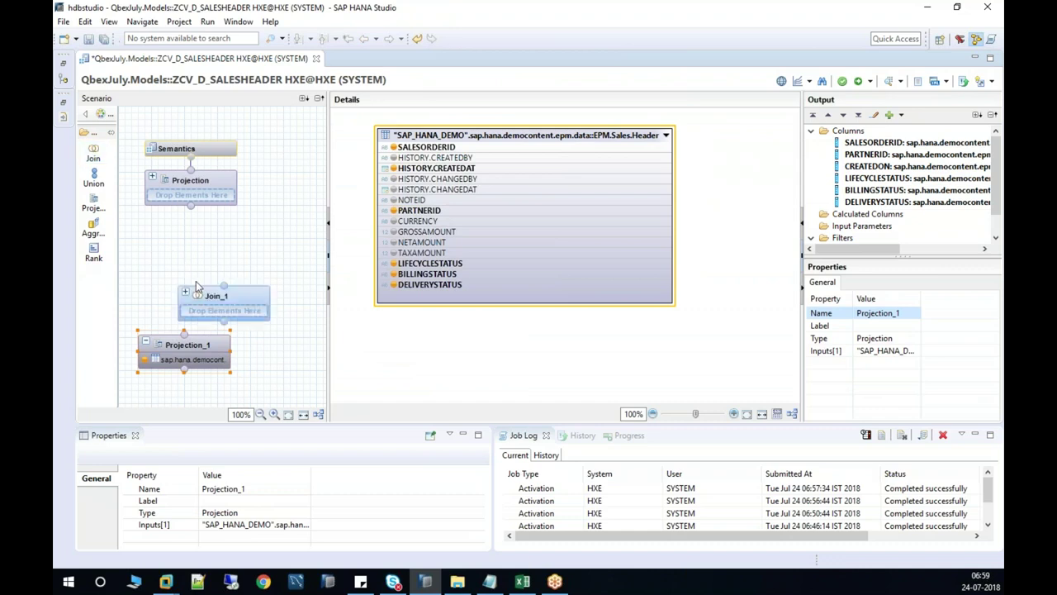
{"action": "left_click_drag", "start_coordinate": [186, 337], "coordinate": [223, 295]}
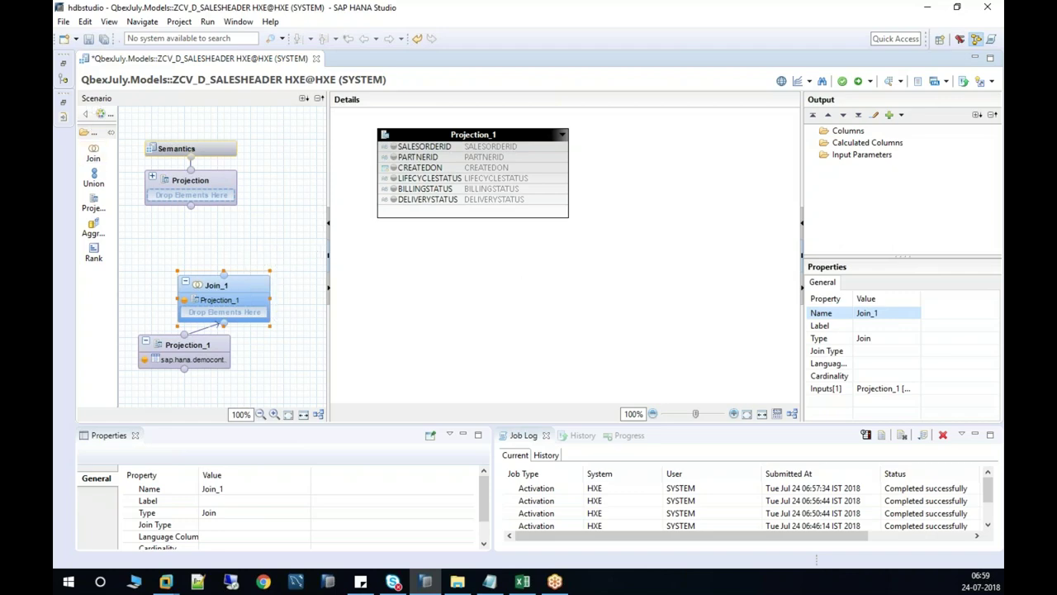
{"action": "left_click", "coordinate": [64, 64]}
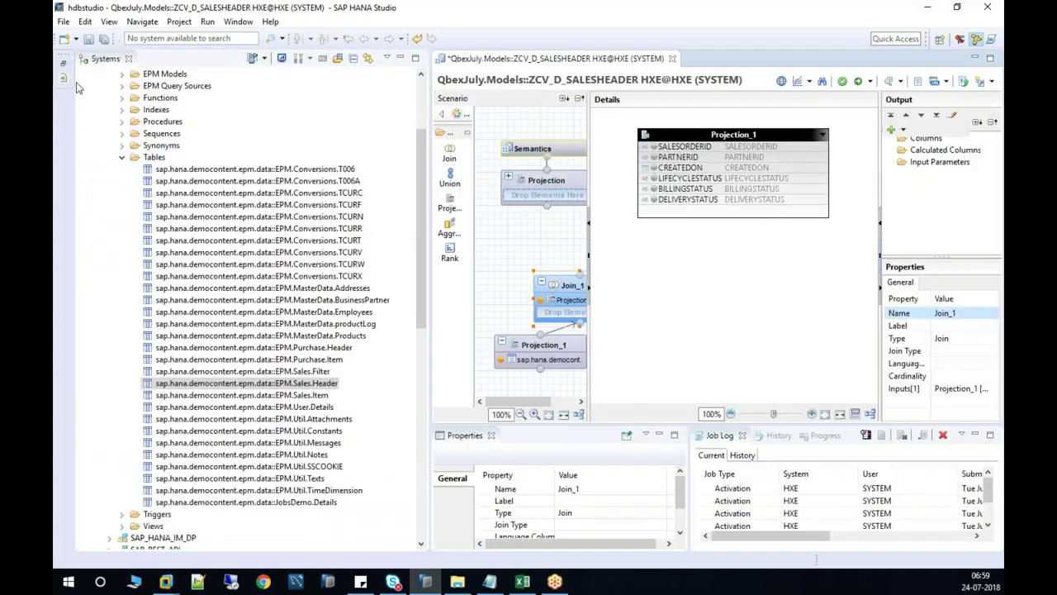
{"action": "left_click_drag", "start_coordinate": [331, 431], "coordinate": [727, 345]}
{"action": "left_click", "coordinate": [399, 59]}
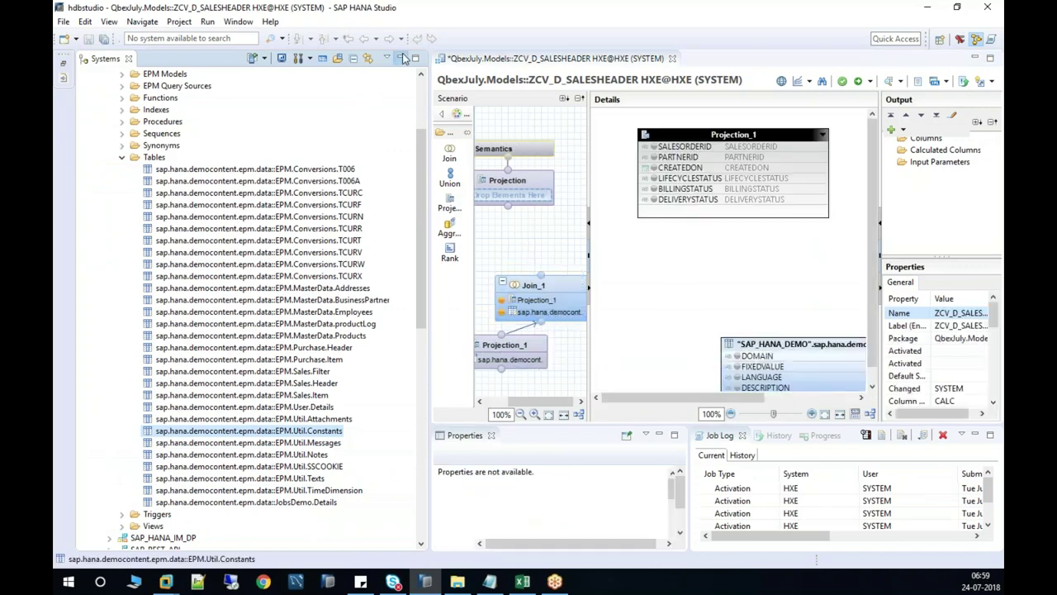
{"action": "left_click_drag", "start_coordinate": [634, 274], "coordinate": [636, 252]}
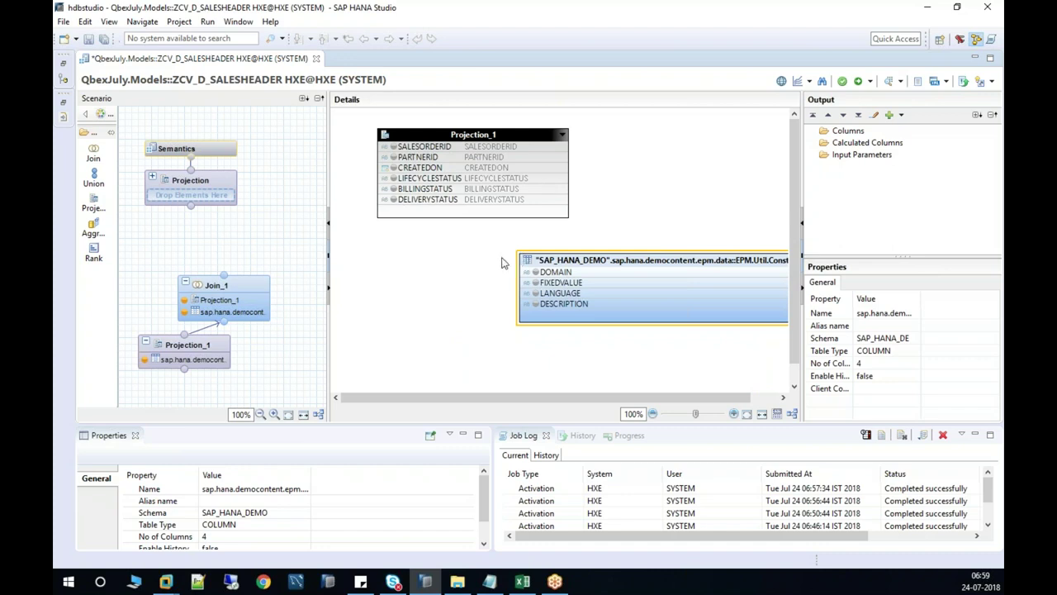
{"action": "key", "text": "Delete"}
{"action": "left_click", "coordinate": [596, 298]}
{"action": "left_click", "coordinate": [213, 290]}
Add a second projection node to the scenario with the EPM.Util.Constants table as its source.
{"action": "left_click", "coordinate": [93, 202]}
{"action": "left_click", "coordinate": [265, 355]}
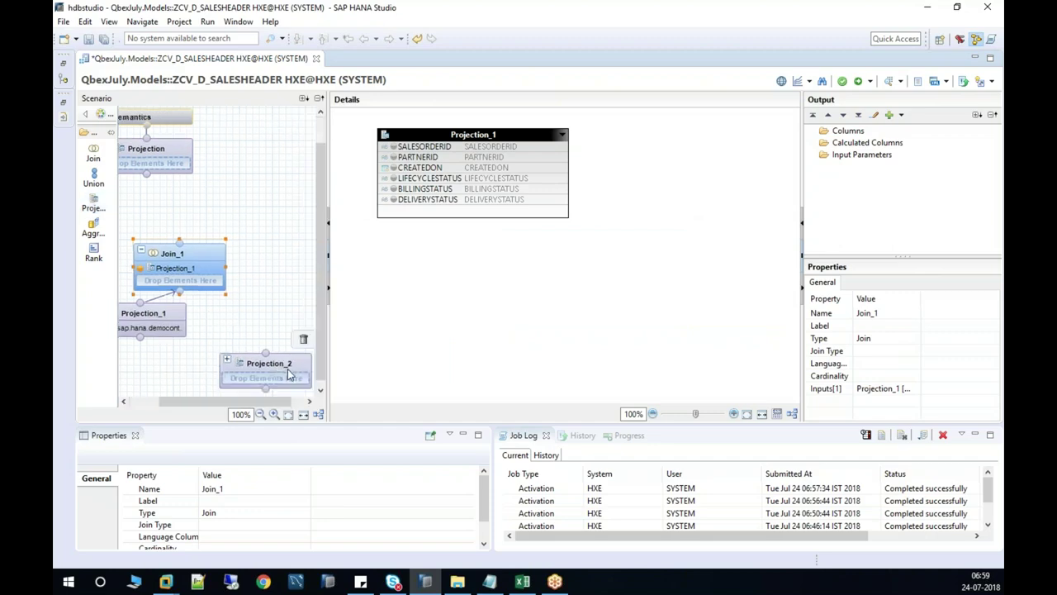
{"action": "left_click", "coordinate": [64, 73]}
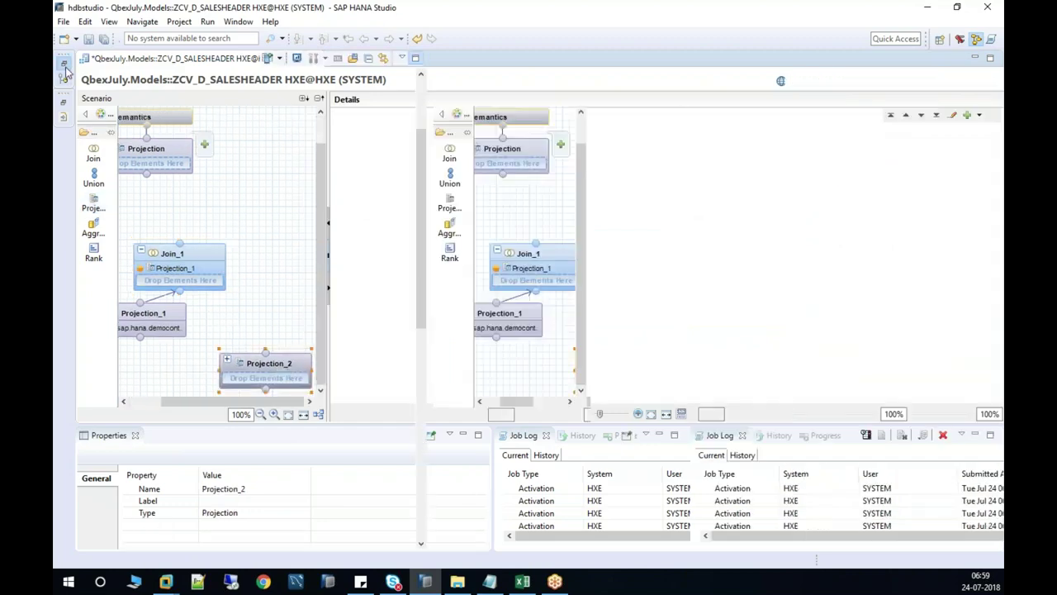
{"action": "left_click_drag", "start_coordinate": [335, 433], "coordinate": [731, 345]}
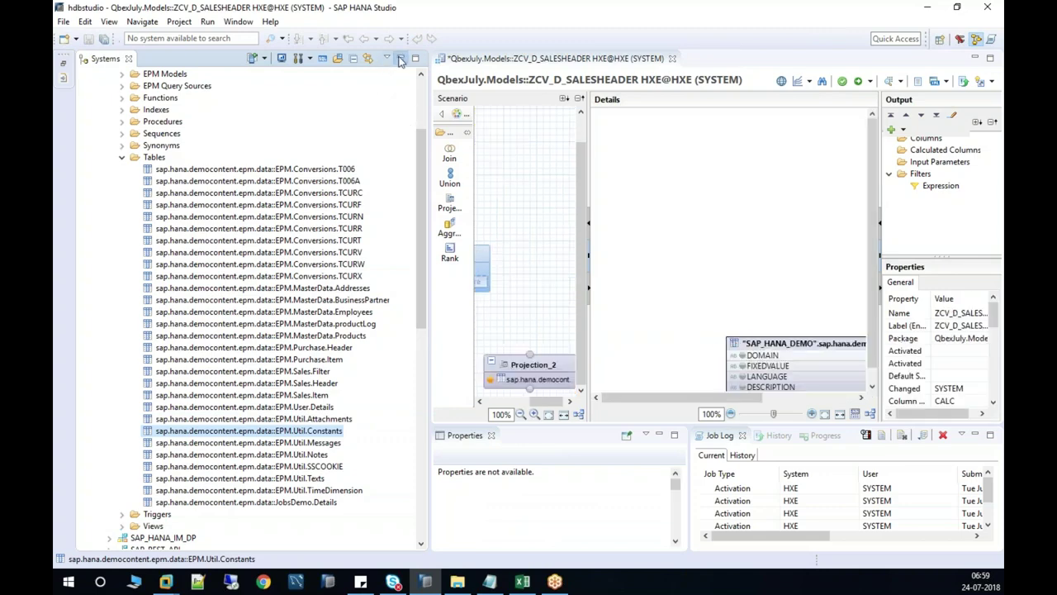
{"action": "left_click", "coordinate": [400, 58]}
{"action": "left_click_drag", "start_coordinate": [632, 349], "coordinate": [611, 241]}
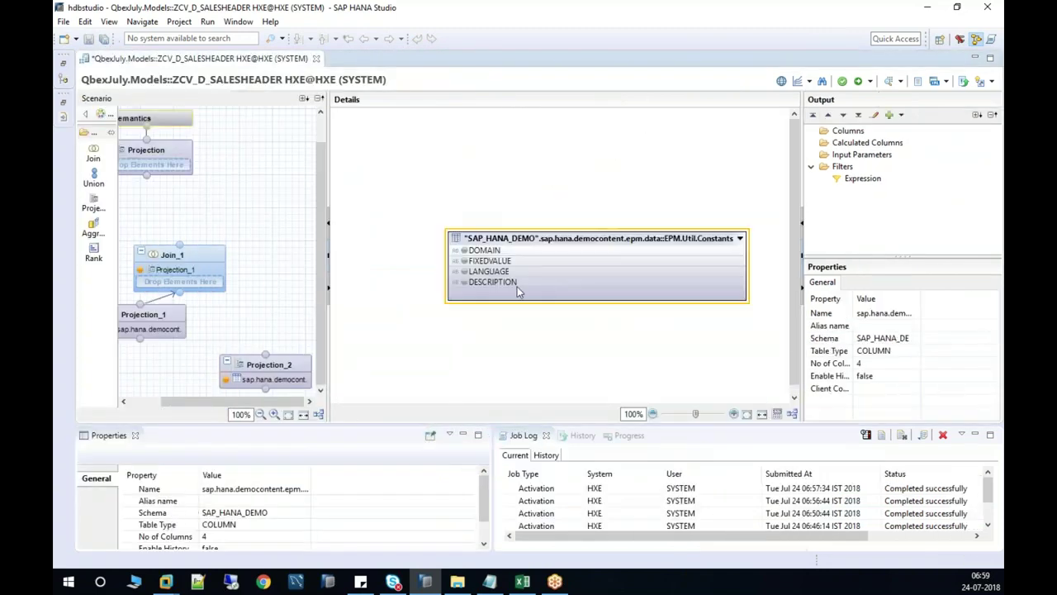
Filter the DOMAIN column of Projection_2 to equal the fixed value D_SO_CF.
{"action": "right_click", "coordinate": [490, 251]}
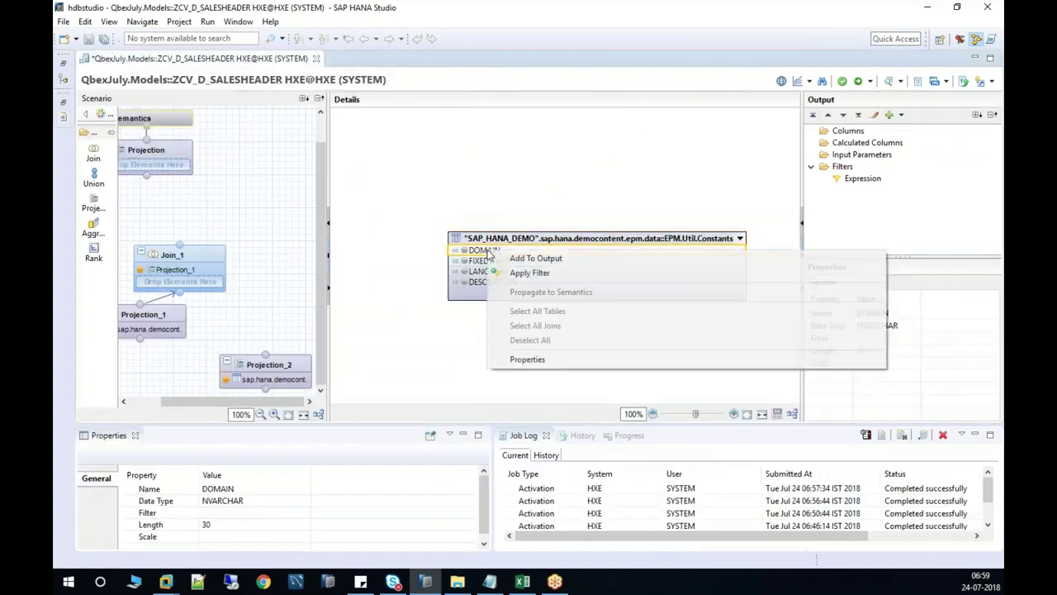
{"action": "left_click", "coordinate": [544, 273]}
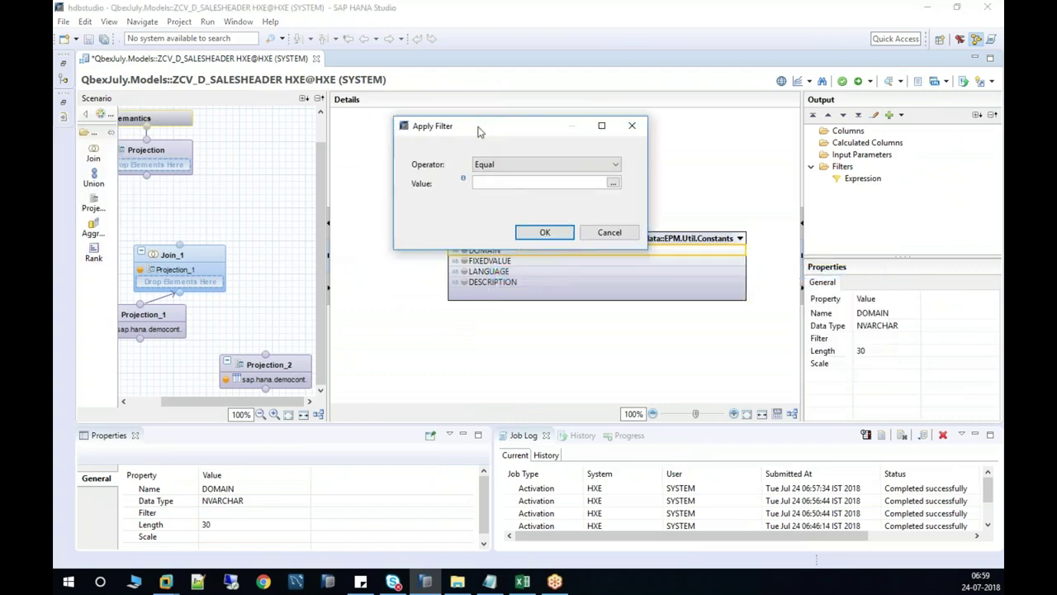
{"action": "left_click", "coordinate": [617, 182]}
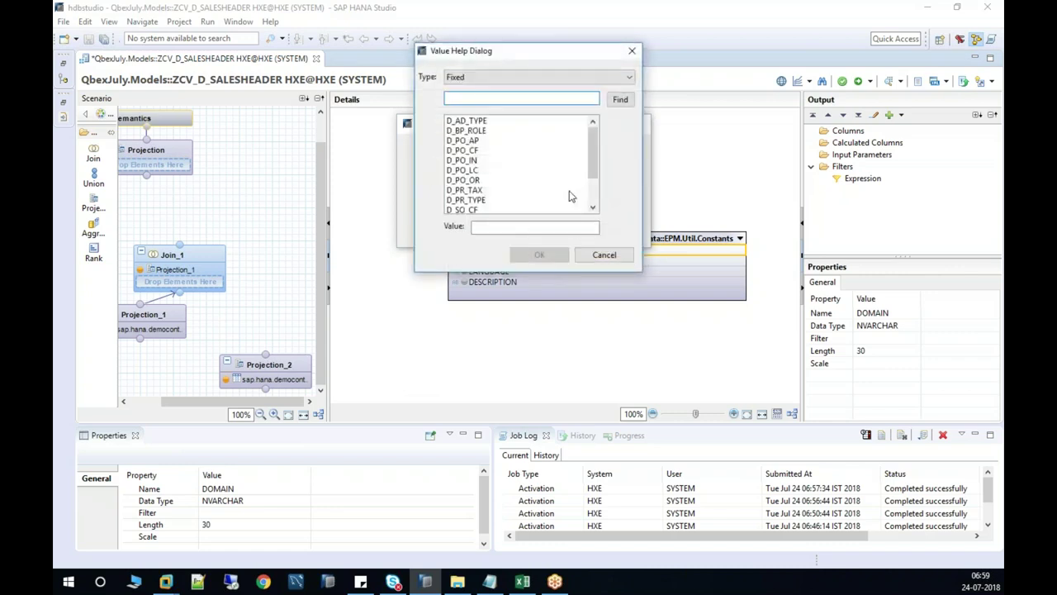
{"action": "left_click", "coordinate": [592, 197]}
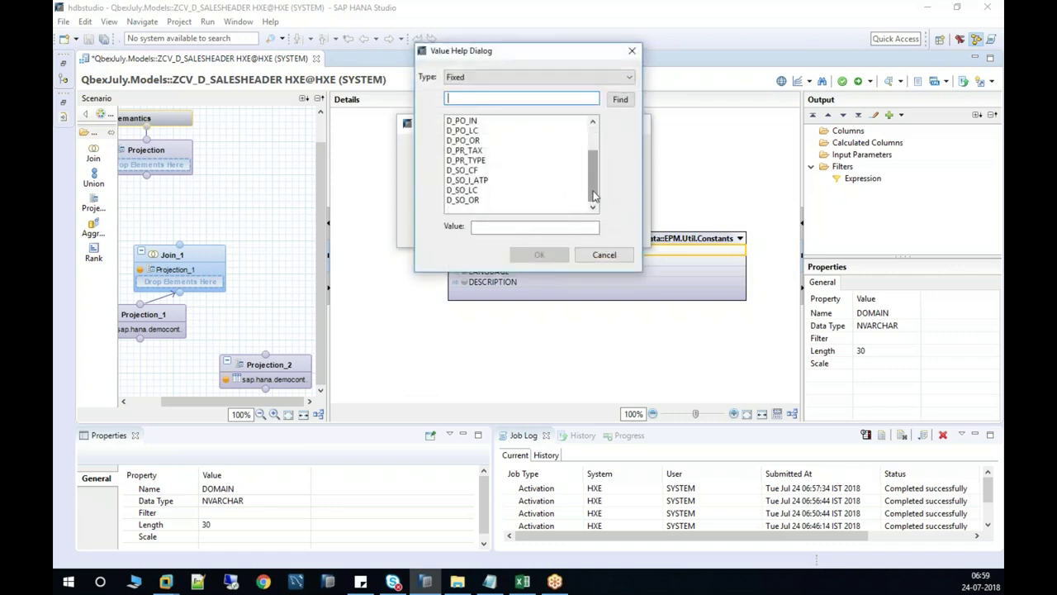
{"action": "left_click", "coordinate": [476, 171]}
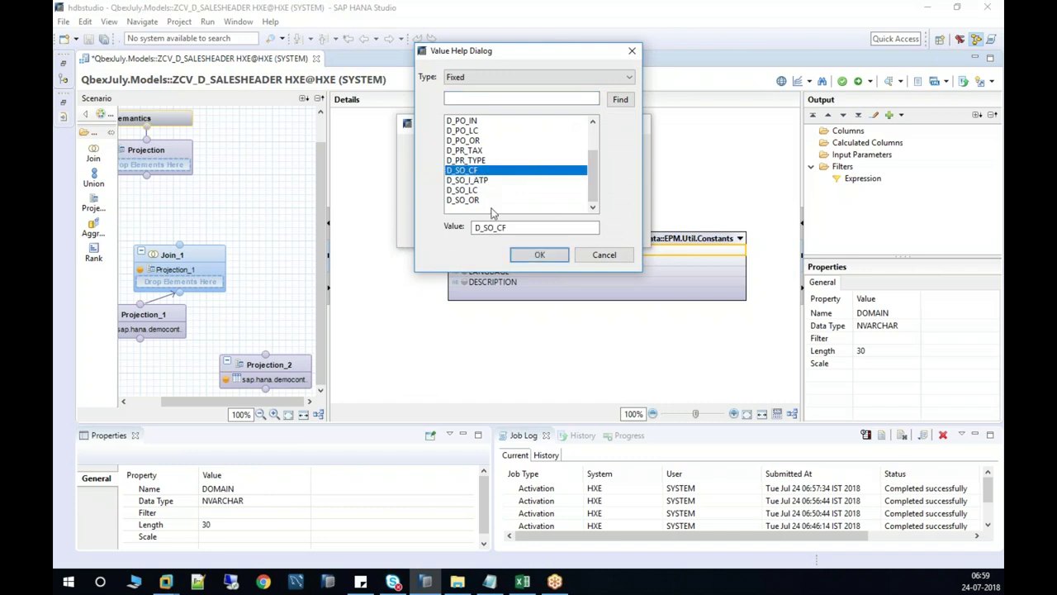
{"action": "left_click", "coordinate": [538, 254]}
{"action": "left_click", "coordinate": [549, 232]}
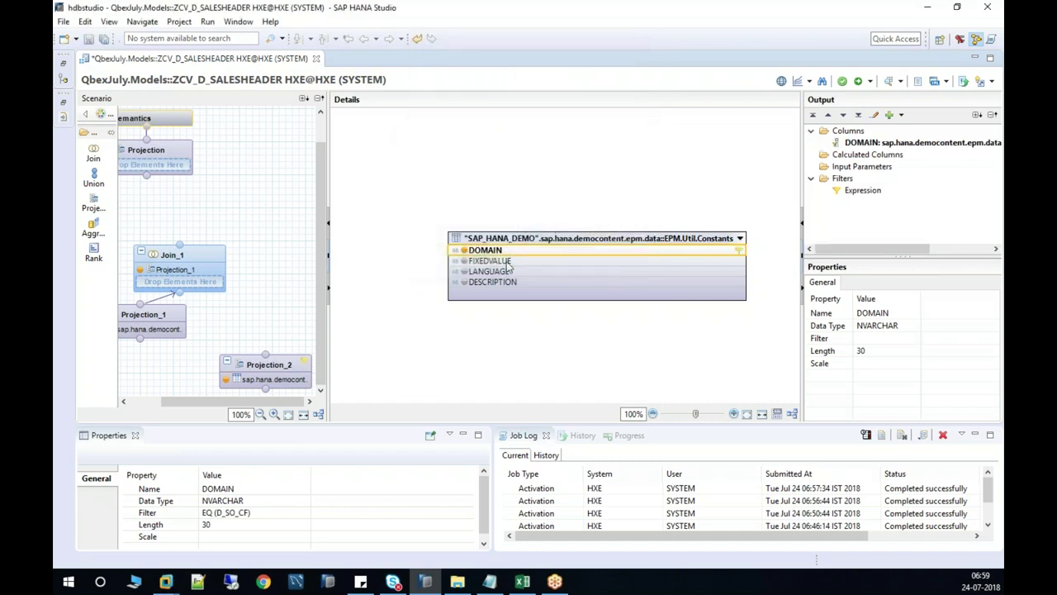
Add FIXEDVALUE, LANGUAGE and DESCRIPTION to the output of Projection_2 and connect the projection to Join_1.
{"action": "left_click", "coordinate": [464, 260]}
{"action": "left_click", "coordinate": [464, 271]}
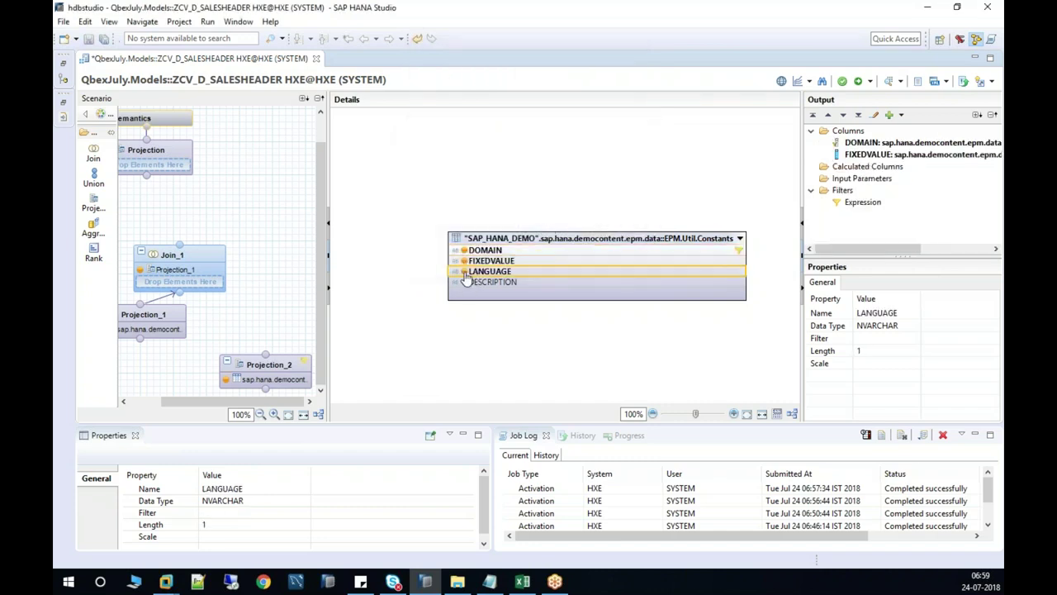
{"action": "left_click", "coordinate": [464, 282]}
{"action": "left_click_drag", "start_coordinate": [264, 354], "coordinate": [190, 295]}
{"action": "left_click", "coordinate": [197, 263]}
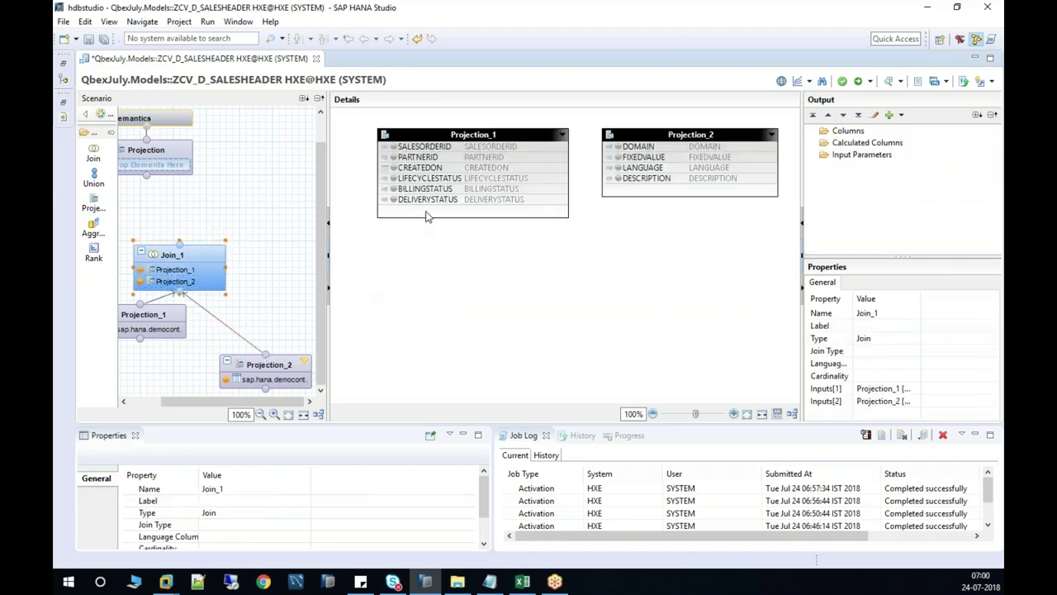
Join BILLINGSTATUS of Projection_1 to FIXEDVALUE of Projection_2 as a Text Join with LANGUAGE as the language column.
{"action": "left_click_drag", "start_coordinate": [544, 192], "coordinate": [615, 157]}
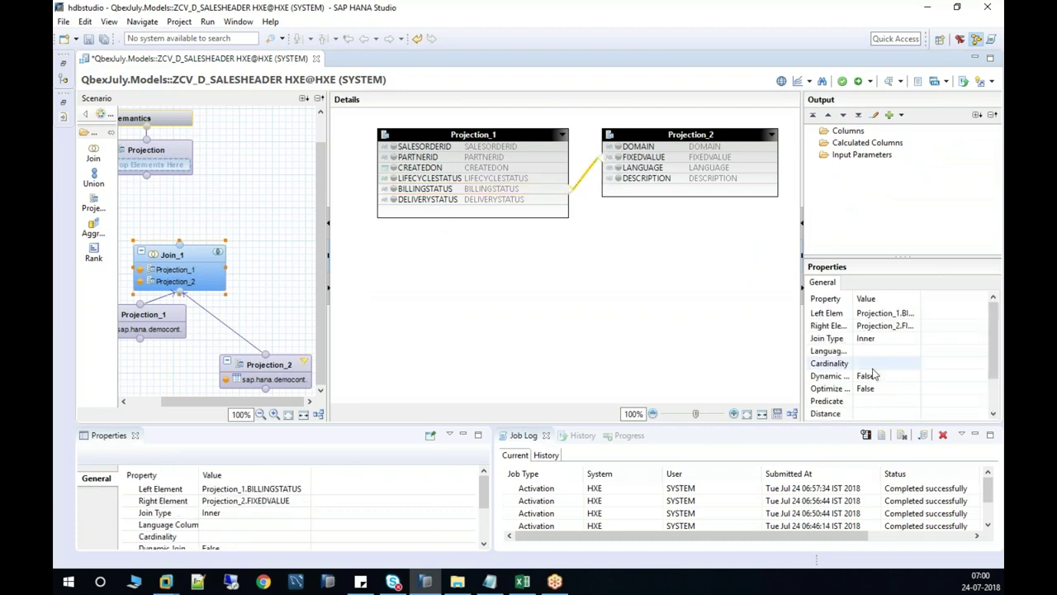
{"action": "left_click", "coordinate": [913, 340]}
{"action": "left_click", "coordinate": [915, 339]}
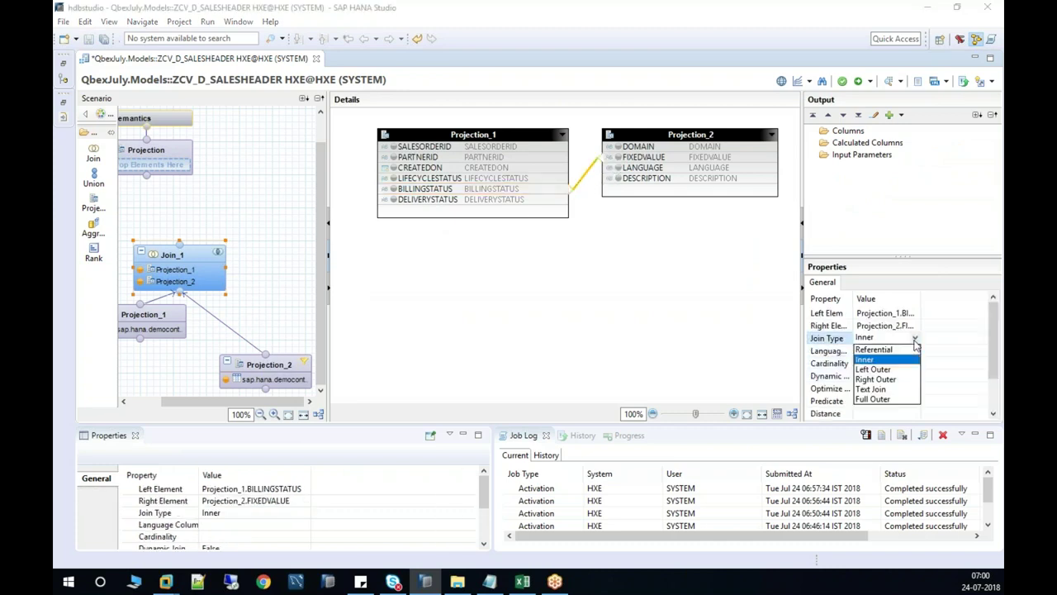
{"action": "left_click", "coordinate": [873, 389]}
{"action": "left_click", "coordinate": [884, 350]}
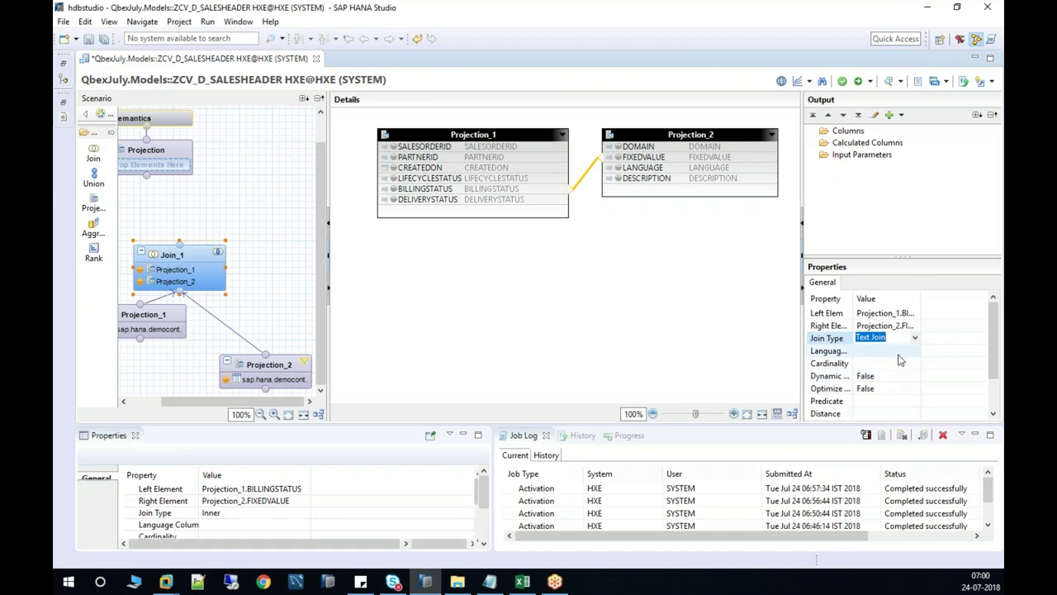
{"action": "left_click", "coordinate": [916, 351]}
{"action": "left_click", "coordinate": [877, 392]}
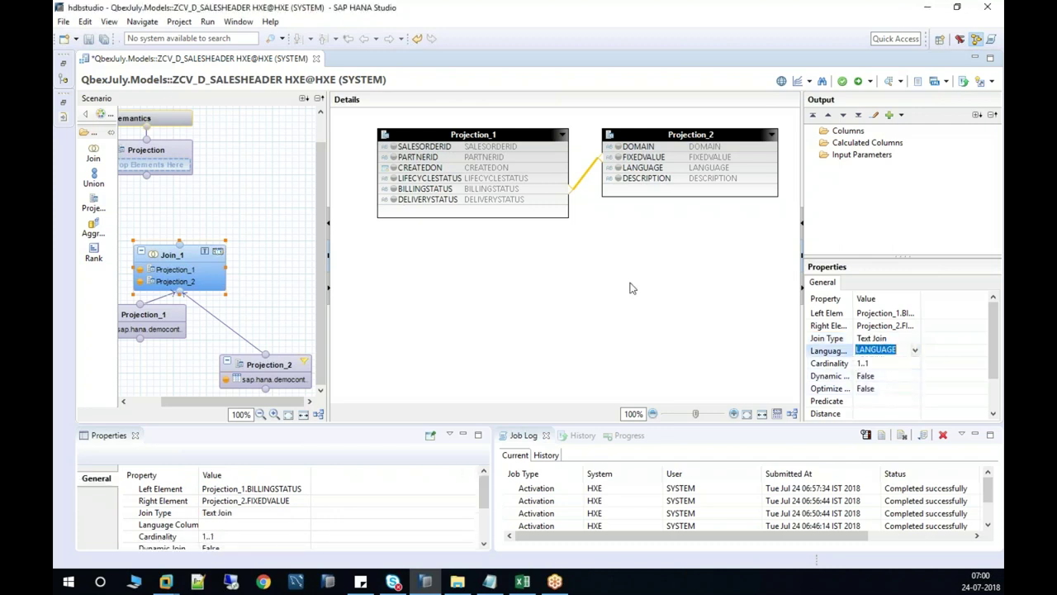
{"action": "left_click", "coordinate": [594, 265]}
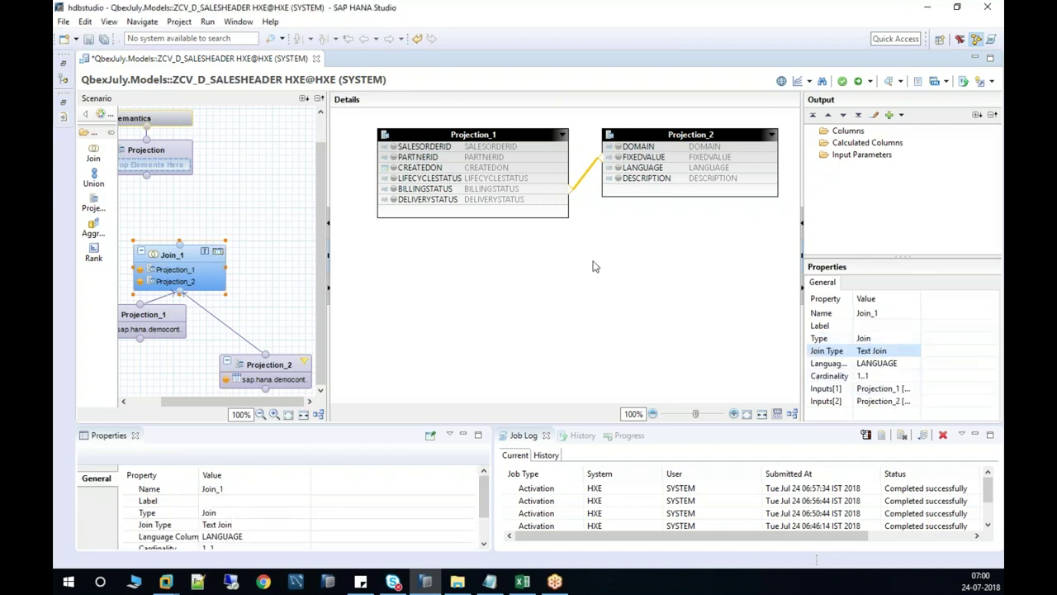
Output SALESORDERID, PARTNERID, CREATEDON, LIFECYCLESTATUS and DELIVERYSTATUS from Projection_1 and DESCRIPTION from Projection_2 in Join_1.
{"action": "left_click", "coordinate": [393, 147]}
{"action": "left_click", "coordinate": [394, 157]}
{"action": "left_click", "coordinate": [393, 168]}
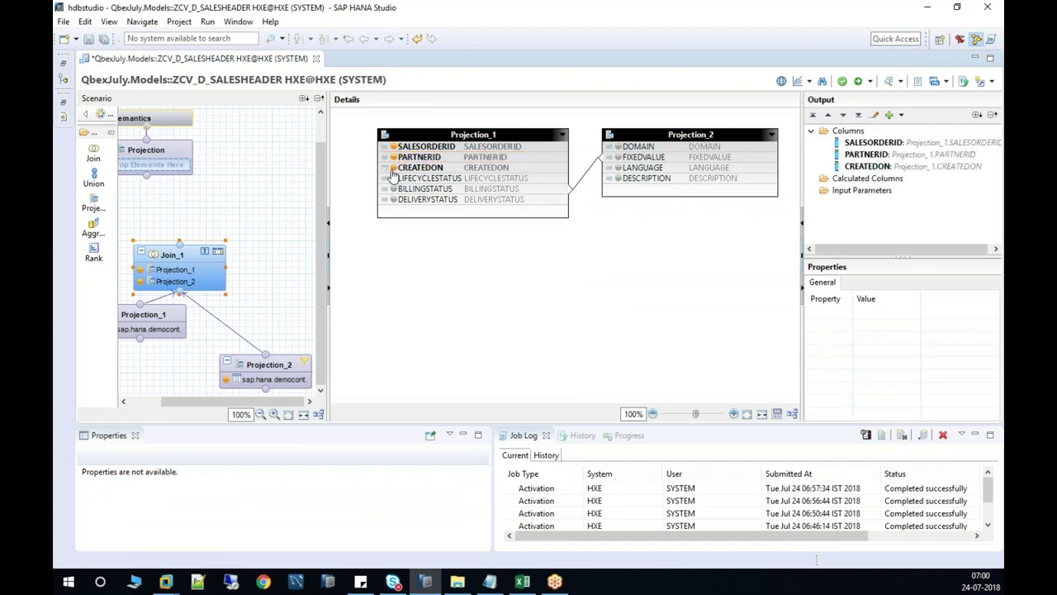
{"action": "left_click", "coordinate": [393, 179]}
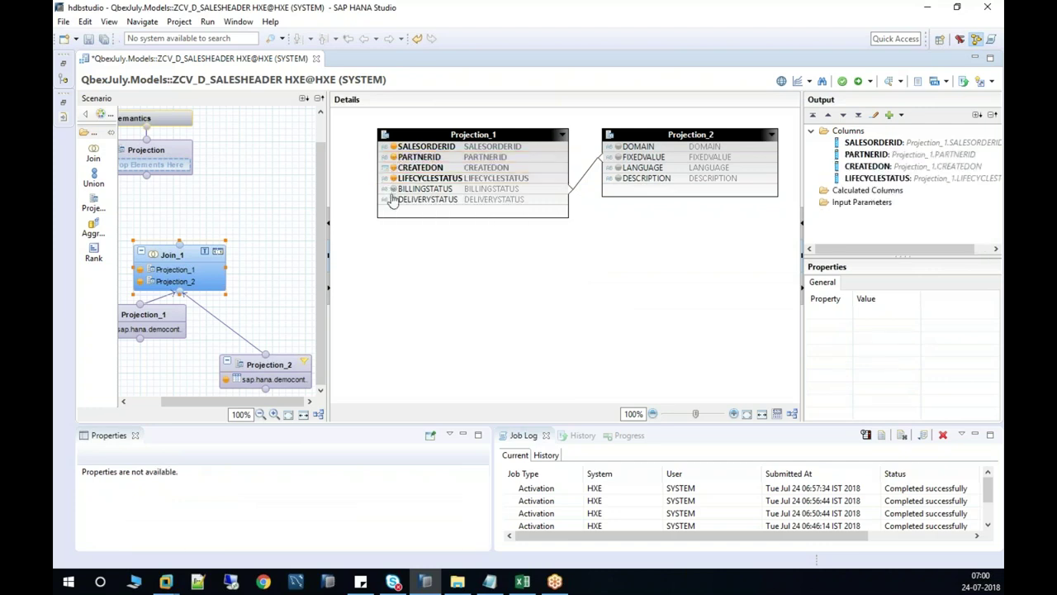
{"action": "left_click", "coordinate": [393, 200]}
{"action": "left_click", "coordinate": [619, 180]}
Rename the DESCRIPTION output column of Join_1 to BILLINGSTATUS.
{"action": "left_click", "coordinate": [822, 203]}
{"action": "left_click", "coordinate": [889, 317]}
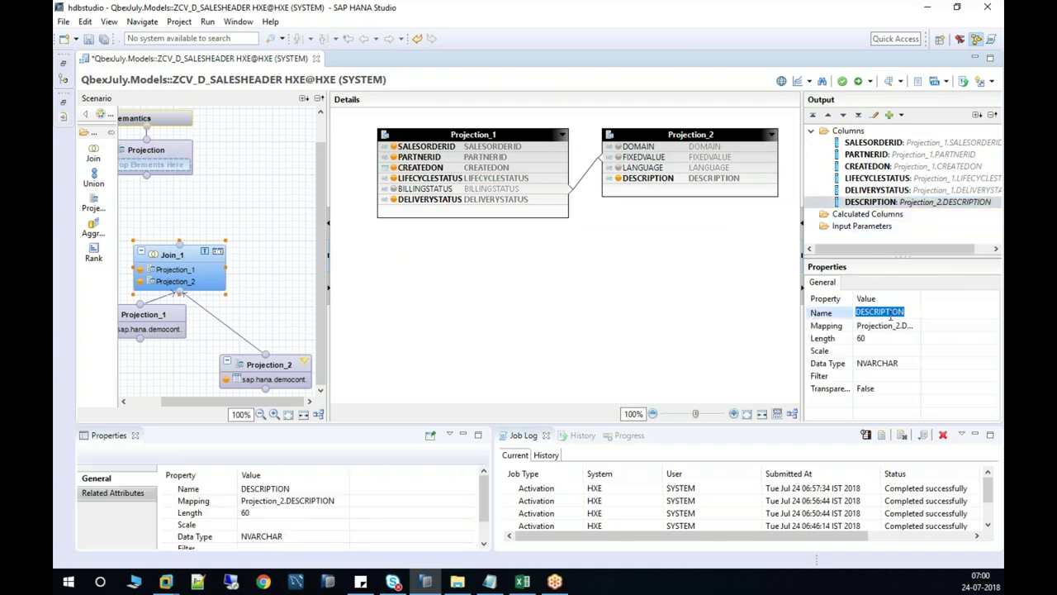
{"action": "type", "text": "BILLINGSTATUS"}
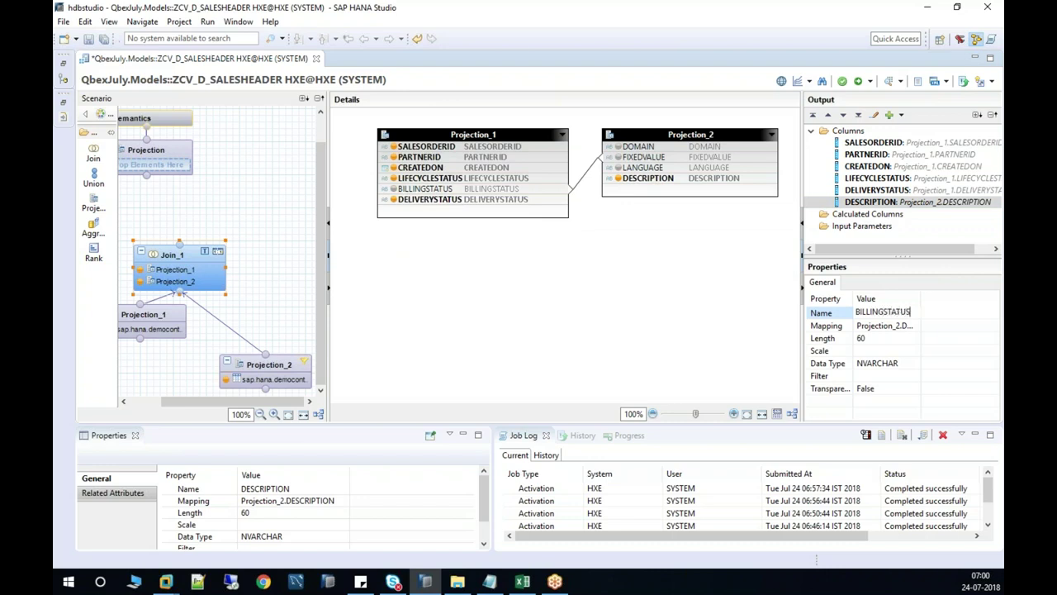
{"action": "key", "text": "Return"}
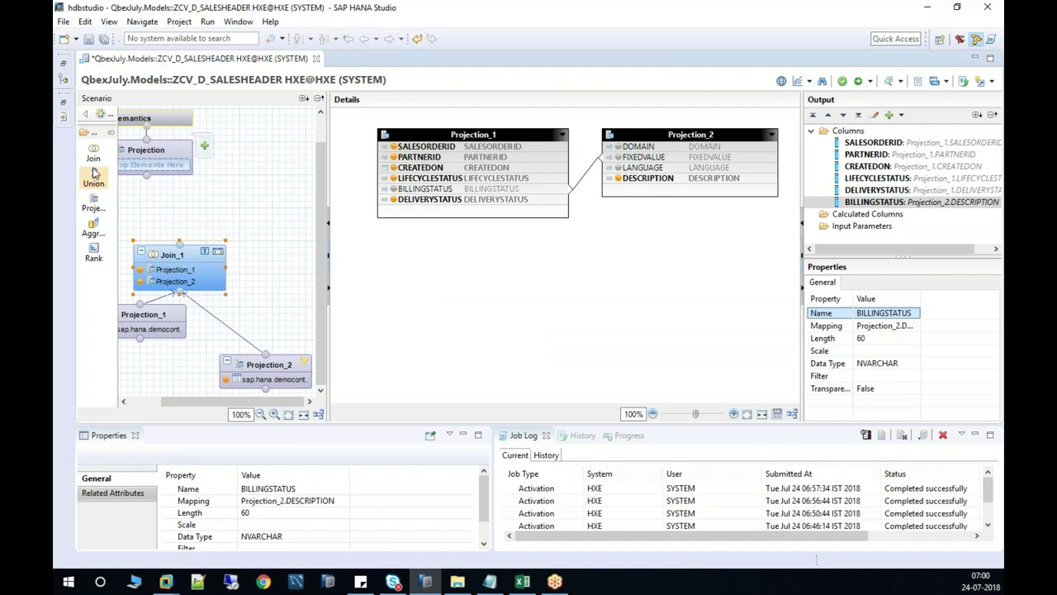
Add a third projection node beside Join_1 with the EPM.Util.Constants table as its source.
{"action": "left_click_drag", "start_coordinate": [96, 212], "coordinate": [275, 245]}
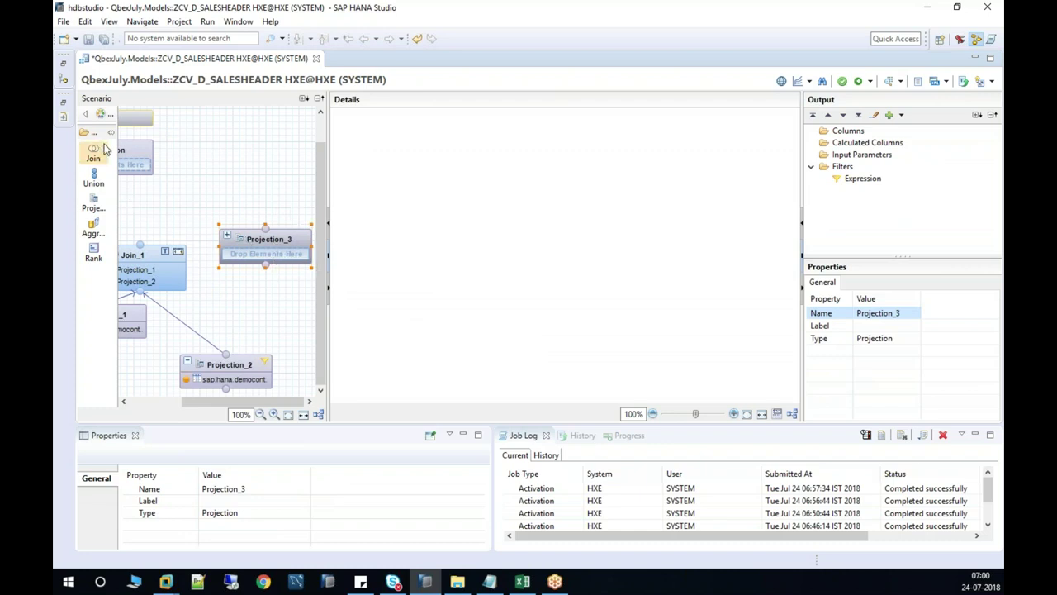
{"action": "left_click", "coordinate": [66, 62]}
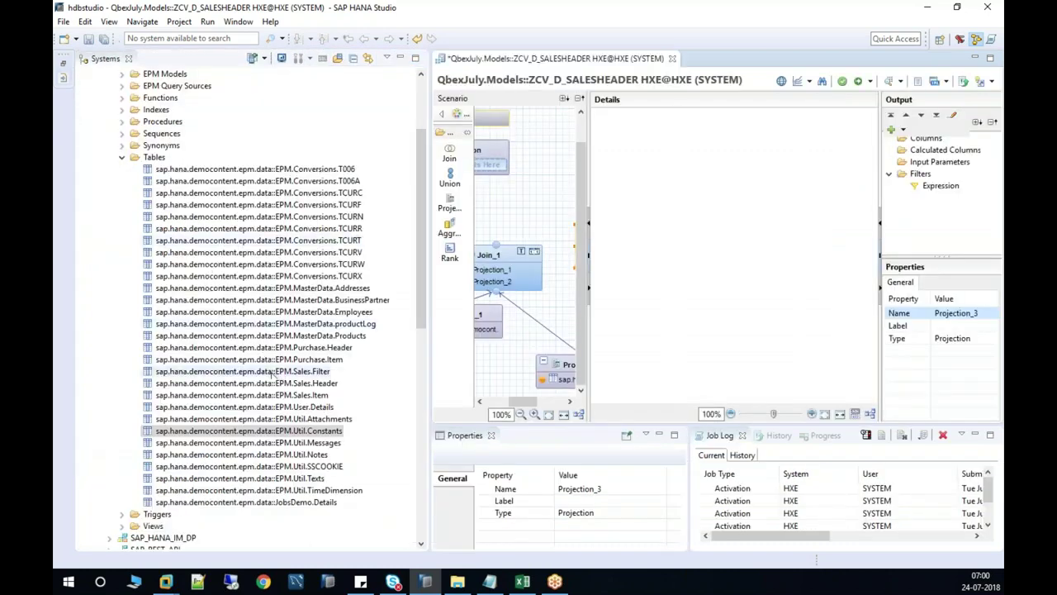
{"action": "left_click_drag", "start_coordinate": [334, 442], "coordinate": [762, 235]}
{"action": "left_click", "coordinate": [401, 58]}
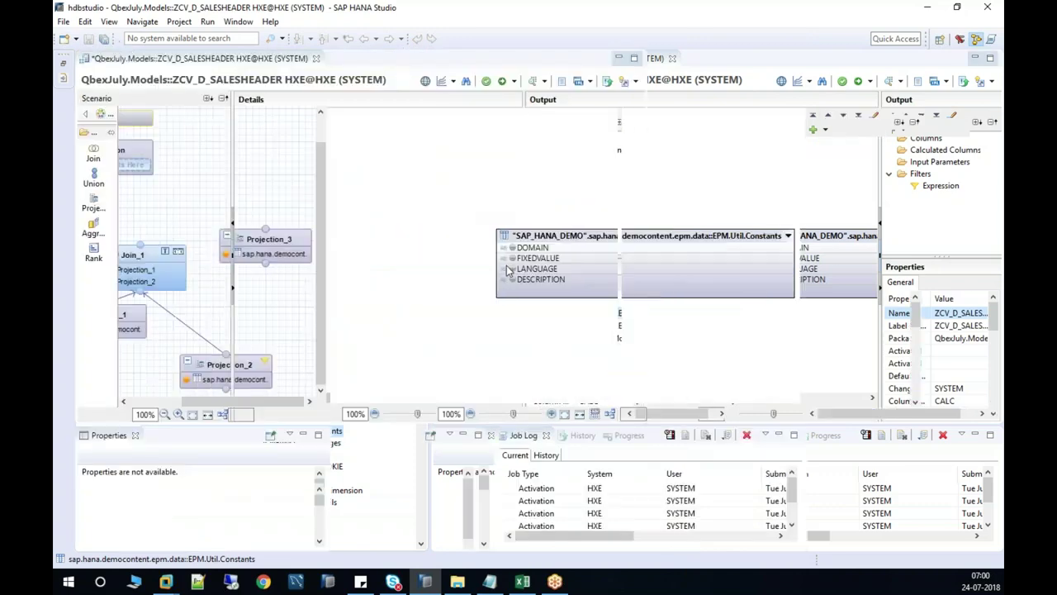
Filter the DOMAIN column of Projection_3 to equal the fixed value D_SO_LC.
{"action": "left_click", "coordinate": [553, 249]}
{"action": "right_click", "coordinate": [553, 250]}
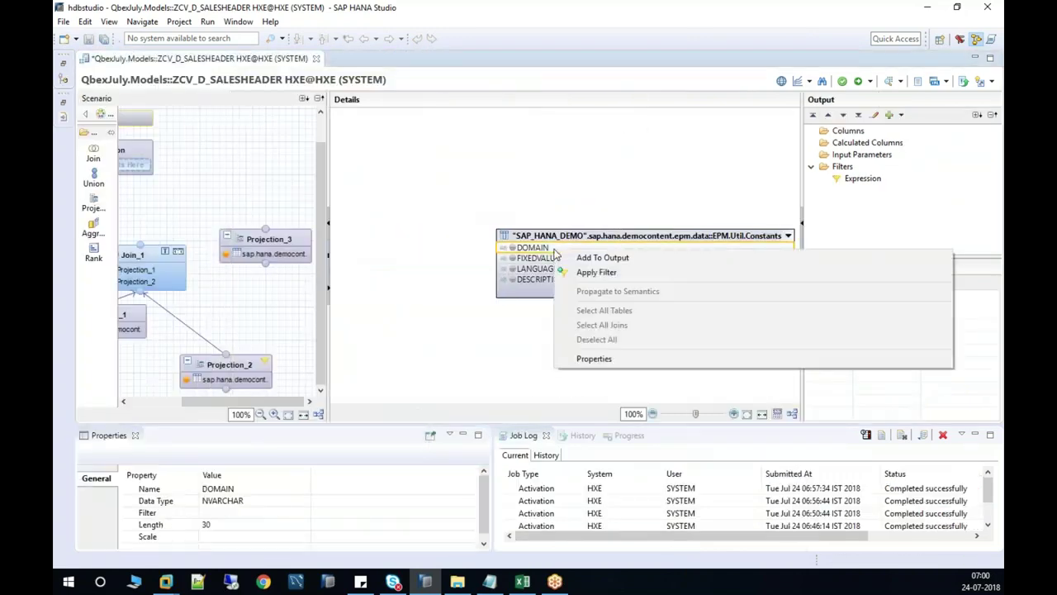
{"action": "left_click", "coordinate": [603, 274]}
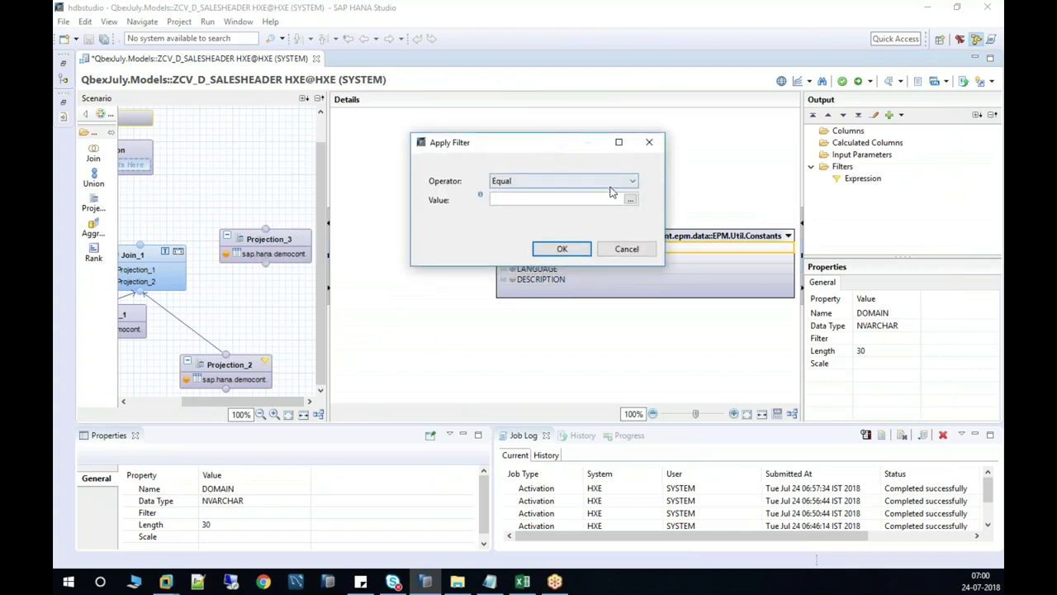
{"action": "left_click", "coordinate": [630, 200]}
{"action": "scroll", "coordinate": [608, 219], "scroll_direction": "down", "scroll_amount": 2}
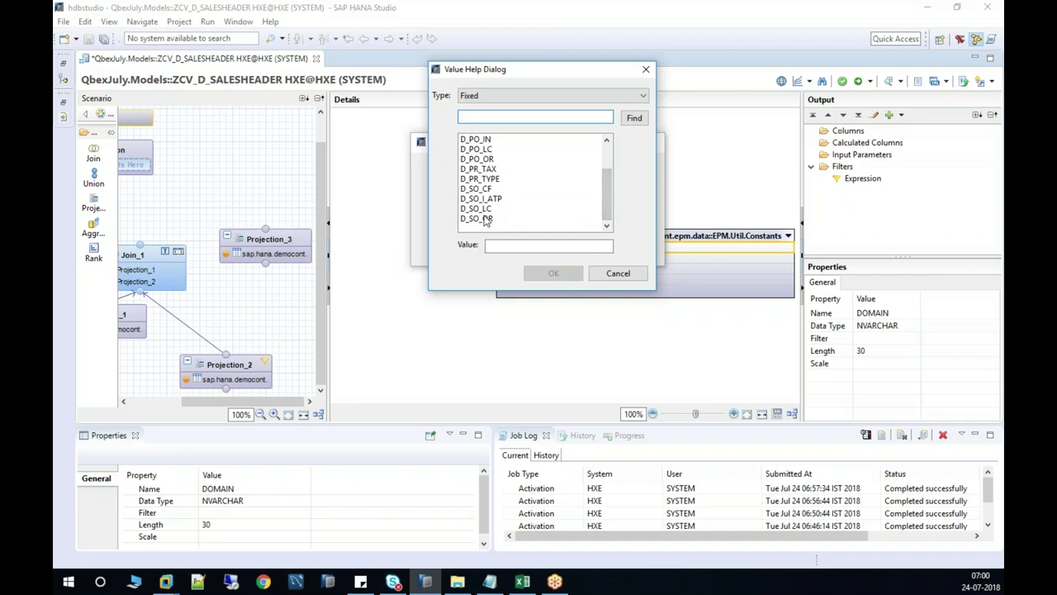
{"action": "left_click", "coordinate": [491, 210]}
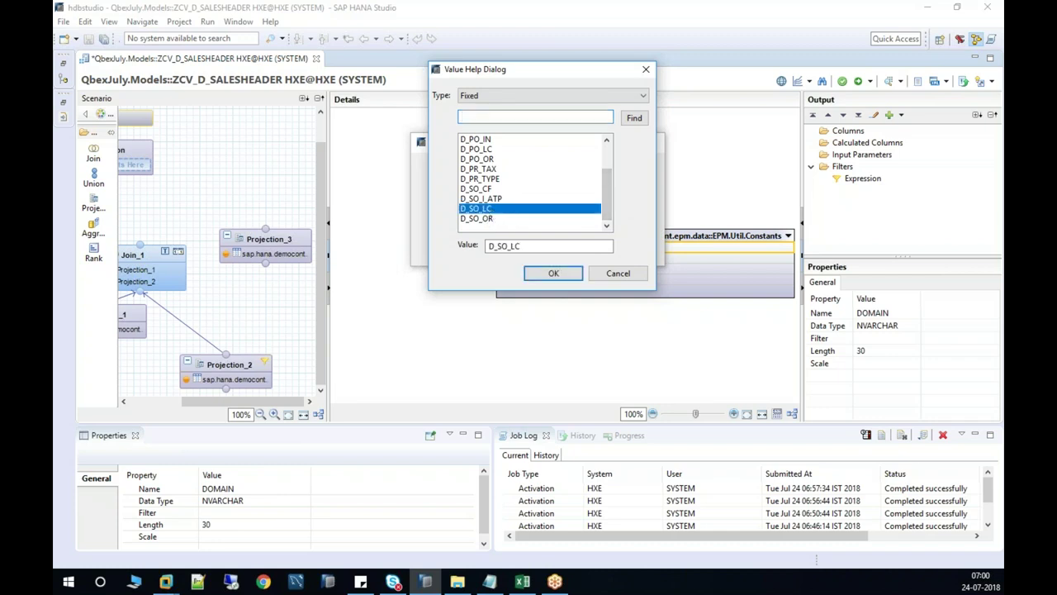
{"action": "left_click", "coordinate": [559, 273]}
{"action": "left_click", "coordinate": [562, 250]}
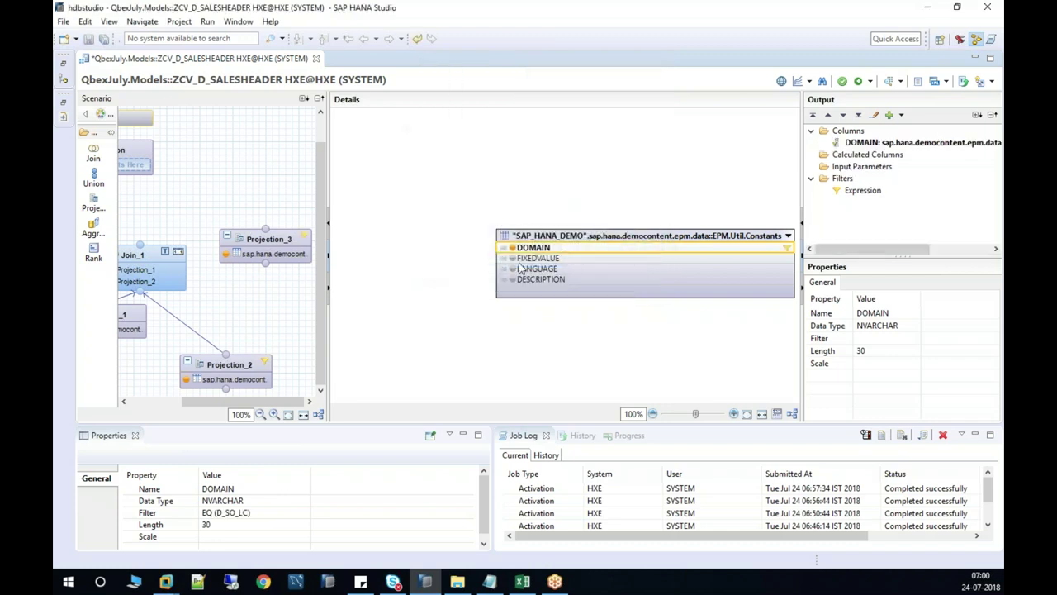
Add FIXEDVALUE, LANGUAGE and DESCRIPTION to the output of Projection_3.
{"action": "left_click", "coordinate": [512, 258]}
{"action": "left_click", "coordinate": [512, 269]}
{"action": "left_click", "coordinate": [513, 279]}
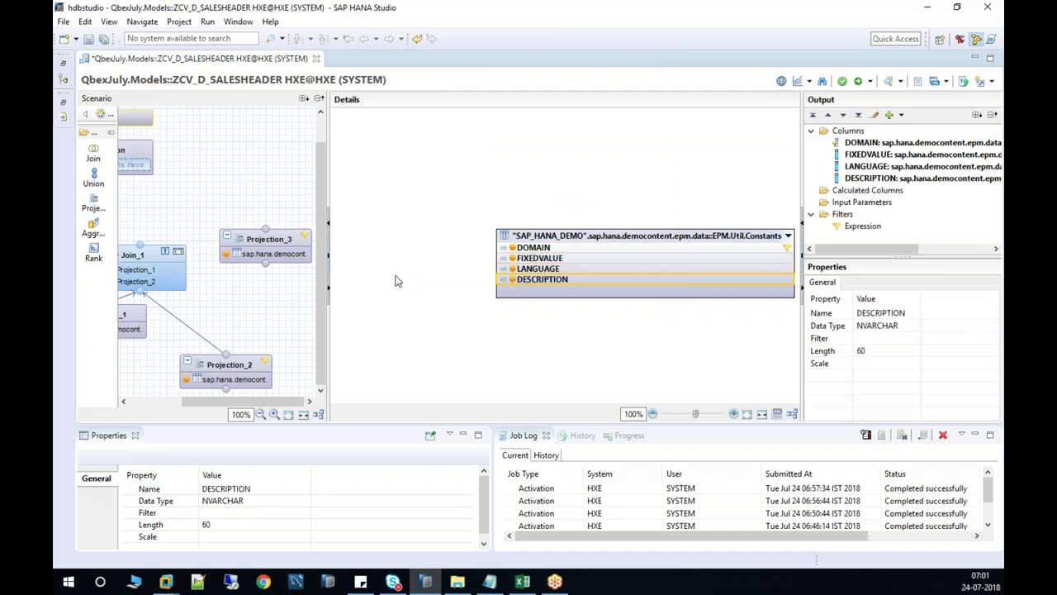
Add a Join_2 node fed by Join_1 and Projection_3, and join LIFECYCLESTATUS to FIXEDVALUE.
{"action": "left_click", "coordinate": [94, 154]}
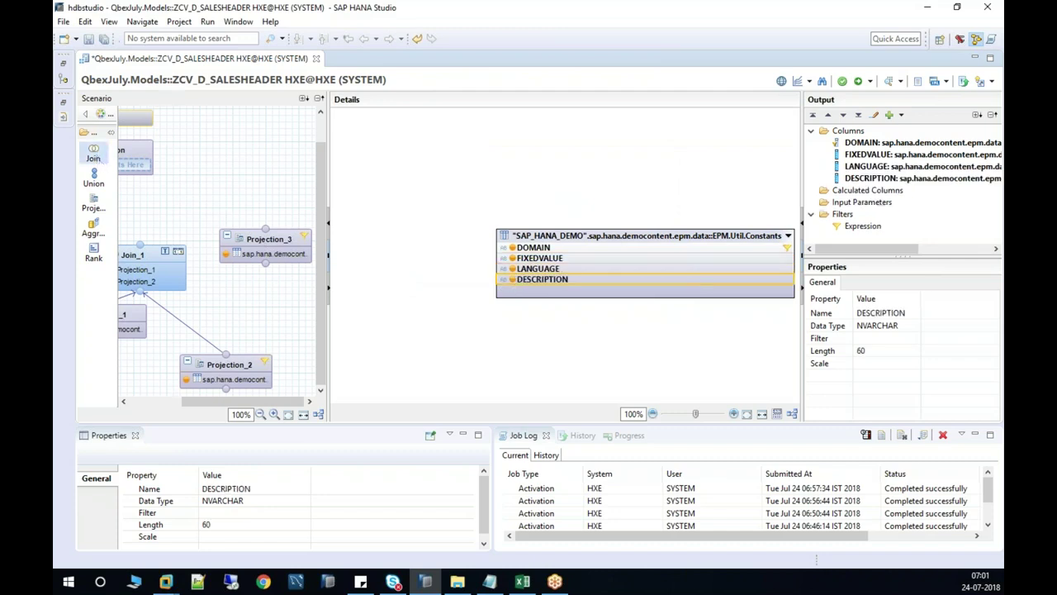
{"action": "left_click", "coordinate": [248, 217]}
{"action": "left_click_drag", "start_coordinate": [248, 216], "coordinate": [216, 165]}
{"action": "left_click_drag", "start_coordinate": [140, 246], "coordinate": [219, 182]}
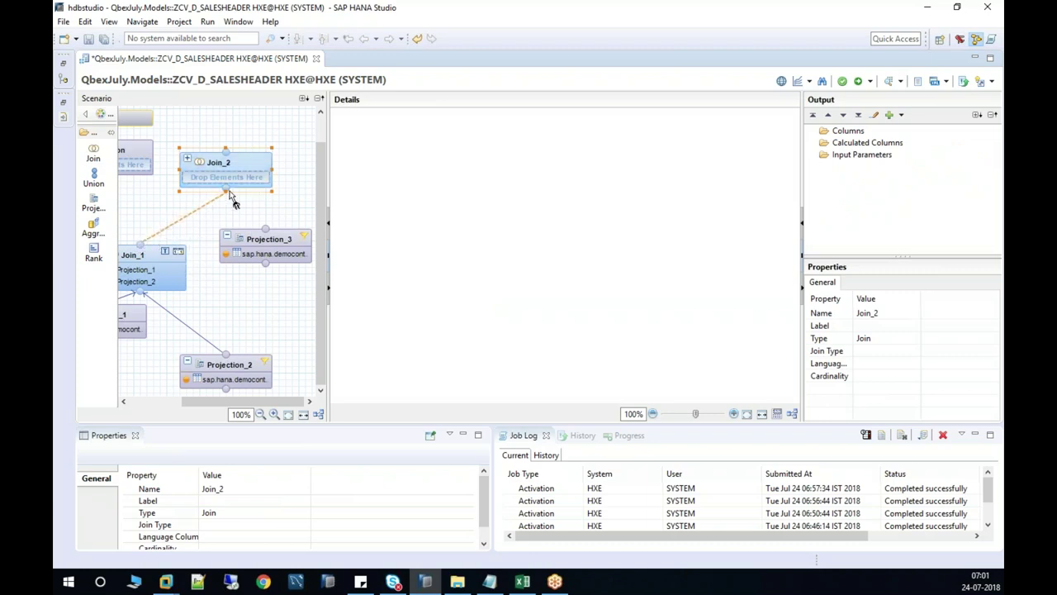
{"action": "left_click_drag", "start_coordinate": [270, 233], "coordinate": [230, 199]}
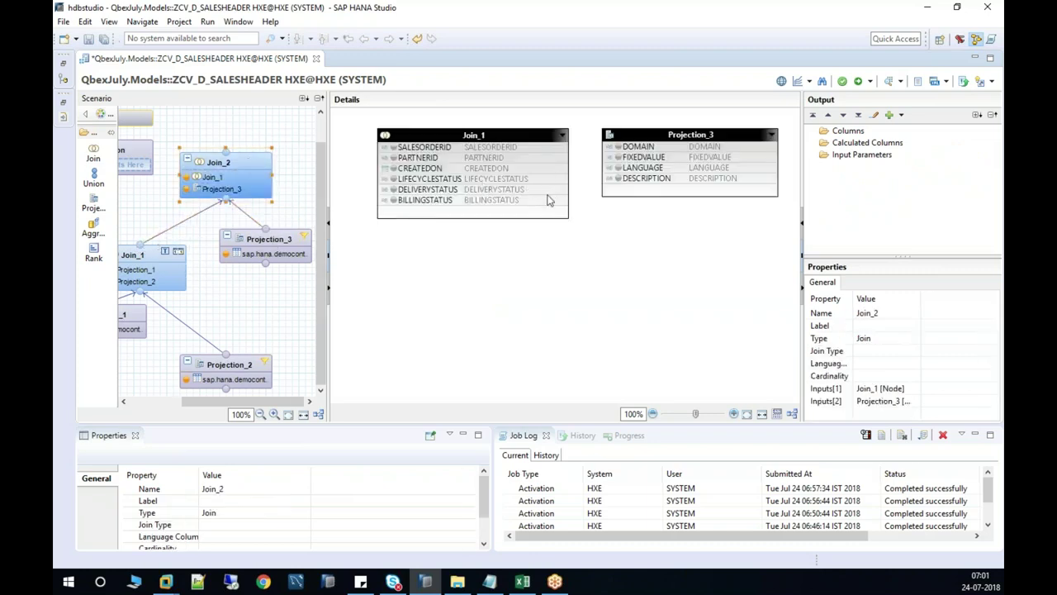
{"action": "left_click_drag", "start_coordinate": [551, 180], "coordinate": [618, 157]}
Output SALESORDERID, PARTNERID, CREATEDON, DELIVERYSTATUS and BILLINGSTATUS from Join_1 and DESCRIPTION from Projection_3 in Join_2.
{"action": "left_click", "coordinate": [393, 147]}
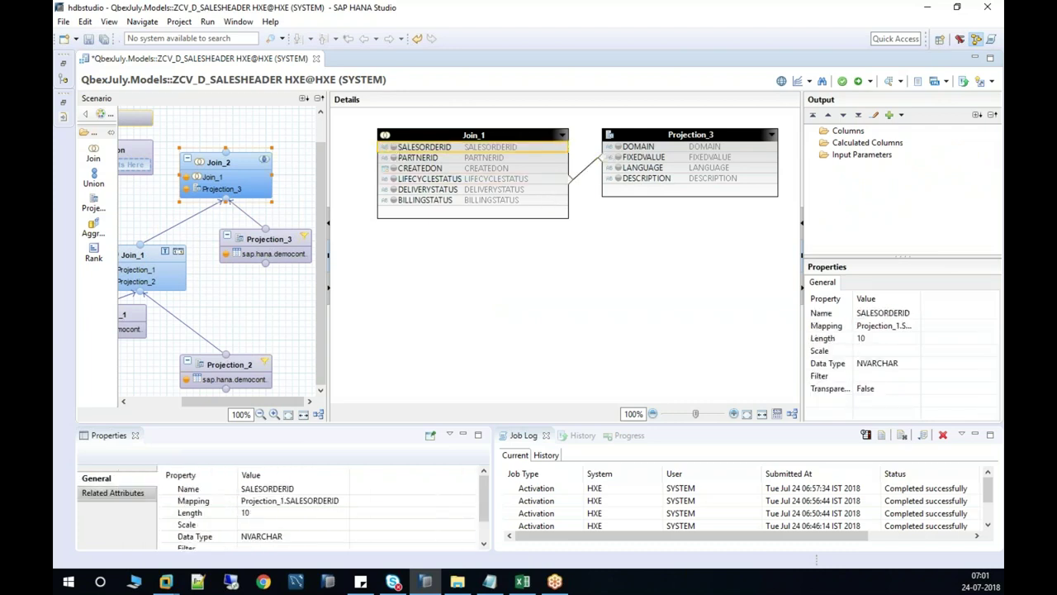
{"action": "left_click", "coordinate": [393, 157]}
{"action": "left_click", "coordinate": [394, 169]}
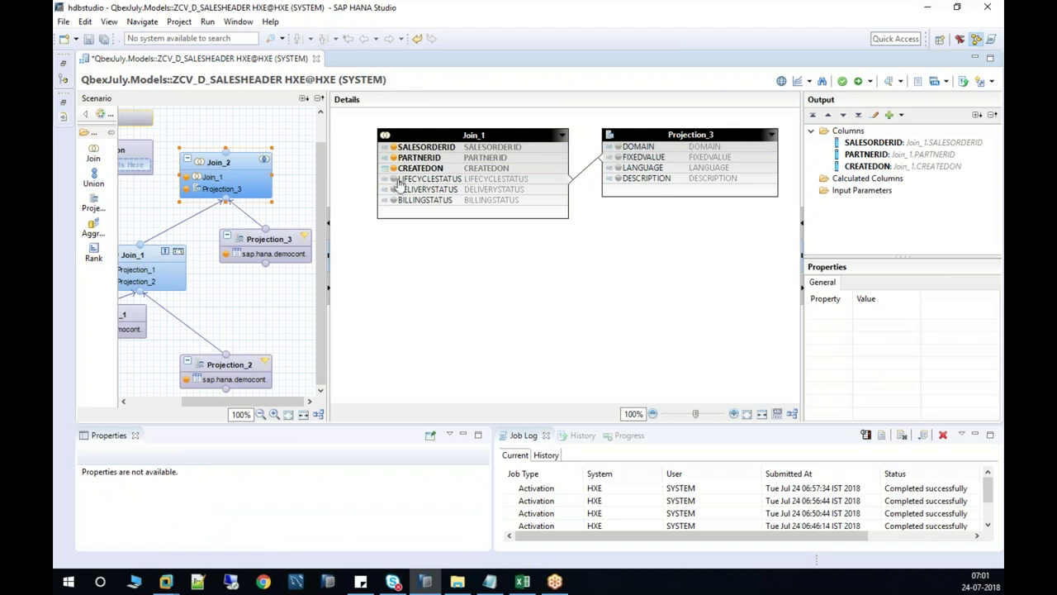
{"action": "left_click", "coordinate": [394, 190]}
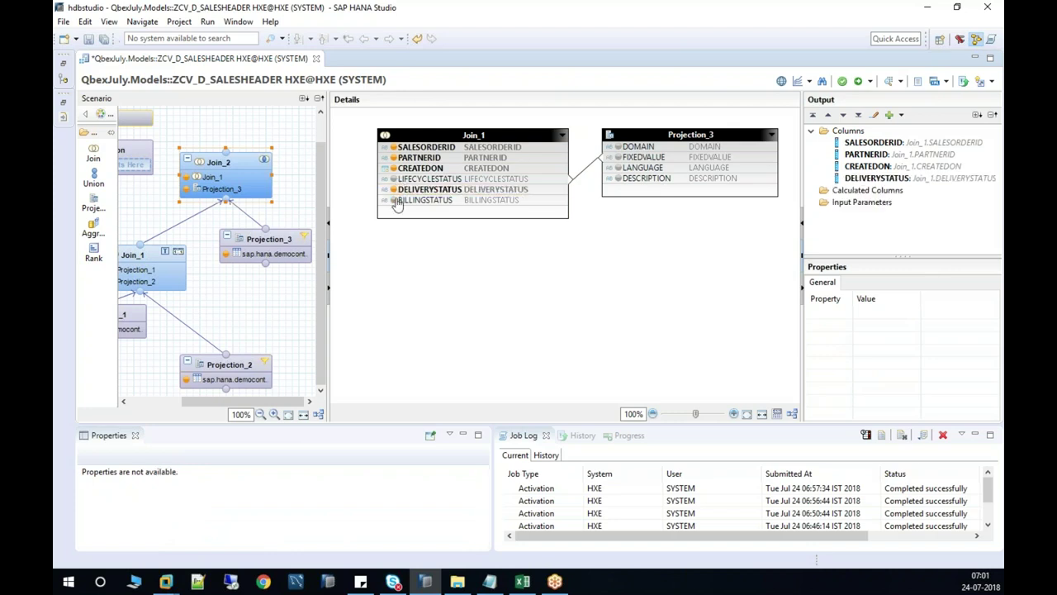
{"action": "left_click", "coordinate": [394, 199]}
{"action": "left_click", "coordinate": [620, 180]}
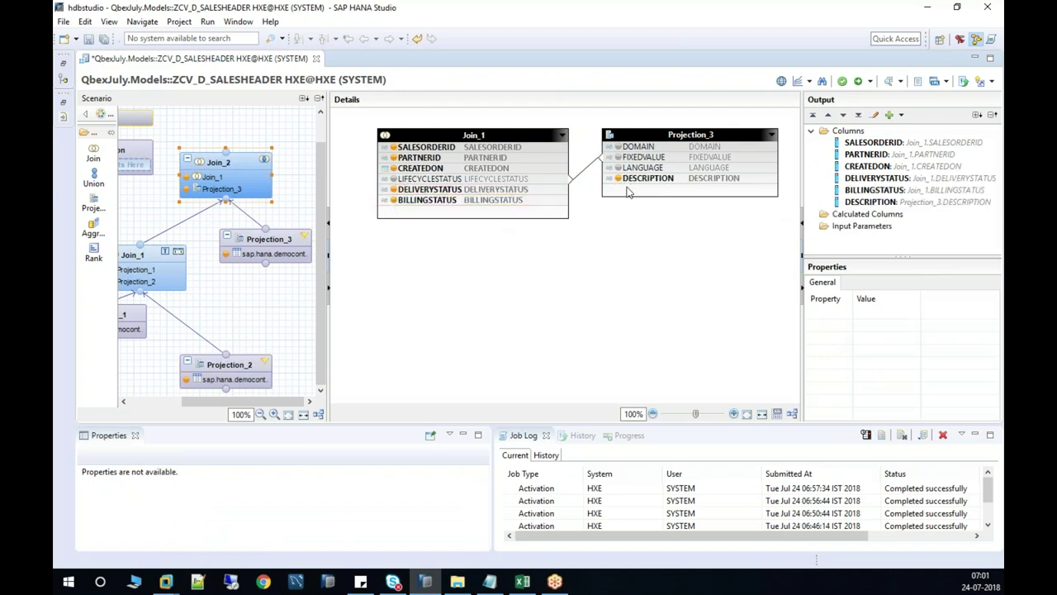
Rename the DESCRIPTION output column of Join_2 to LCSTATUS.
{"action": "left_click", "coordinate": [871, 201]}
{"action": "left_click", "coordinate": [890, 314]}
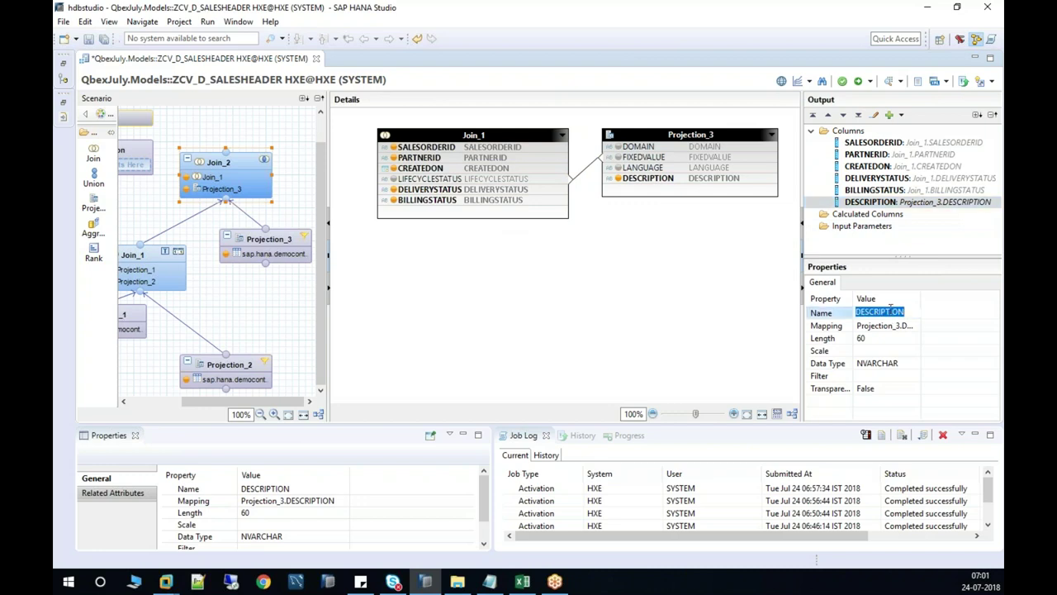
{"action": "type", "text": "LCSTATUS"}
{"action": "key", "text": "Return"}
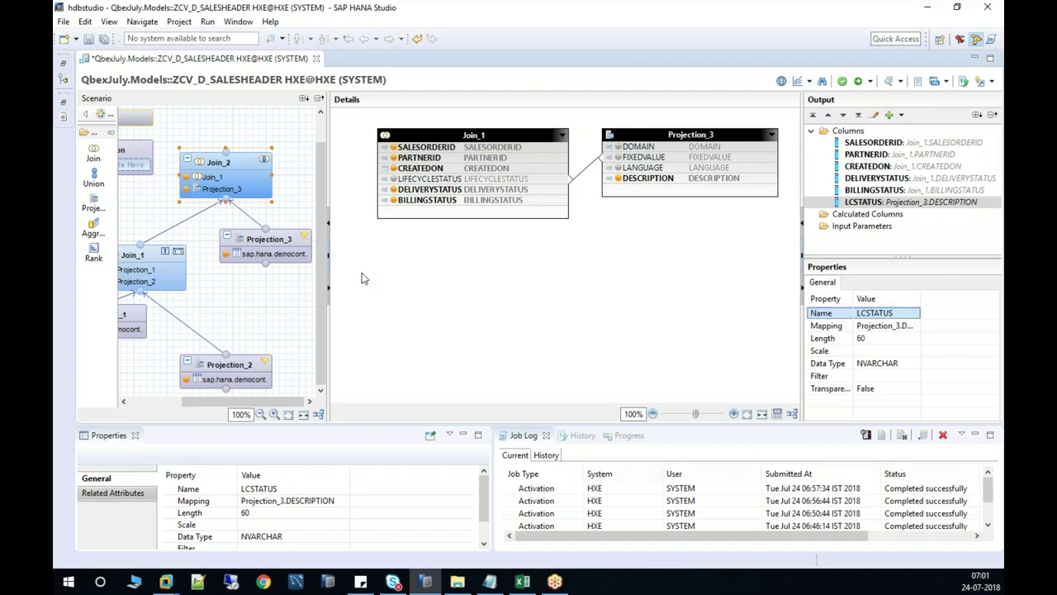
Add a fourth projection node near Join_2 with the EPM.Util.Constants table as its source.
{"action": "scroll", "coordinate": [323, 333], "scroll_direction": "up", "scroll_amount": 1}
{"action": "mouse_move", "coordinate": [244, 189]}
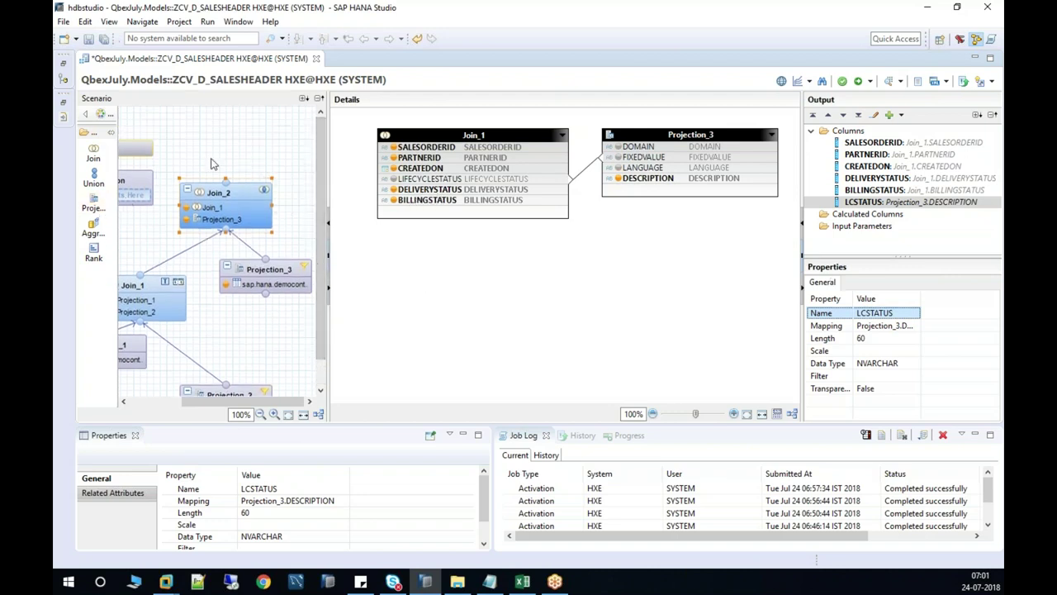
{"action": "left_click", "coordinate": [211, 164]}
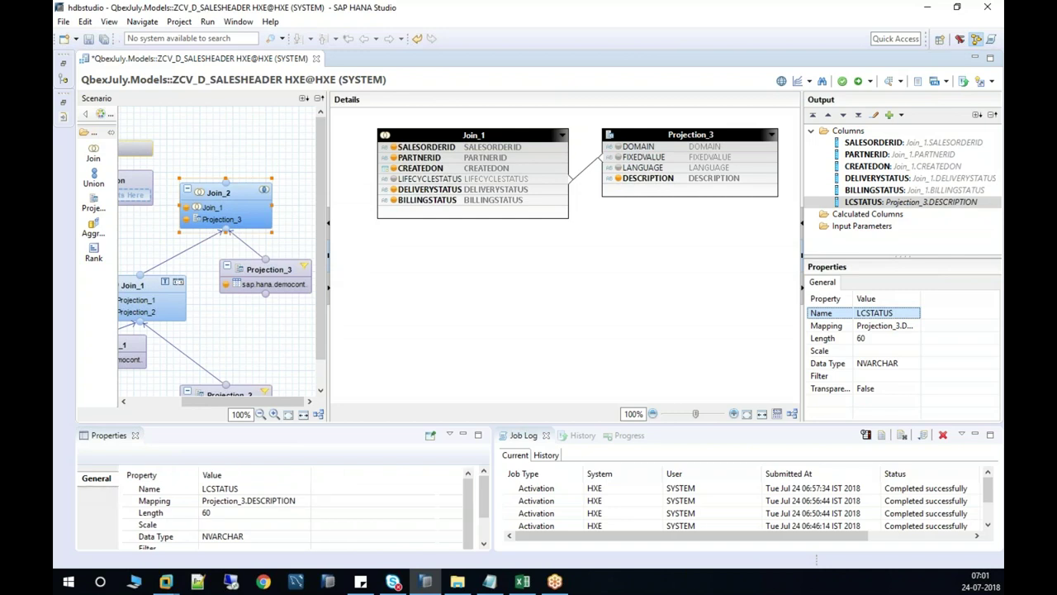
{"action": "left_click", "coordinate": [93, 202]}
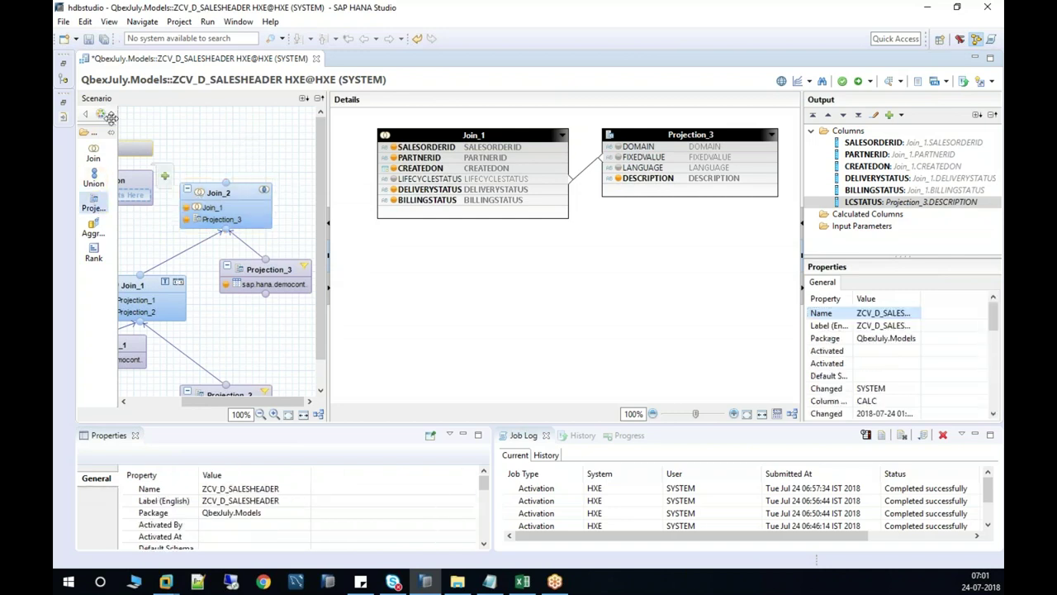
{"action": "left_click", "coordinate": [248, 165]}
{"action": "left_click", "coordinate": [63, 73]}
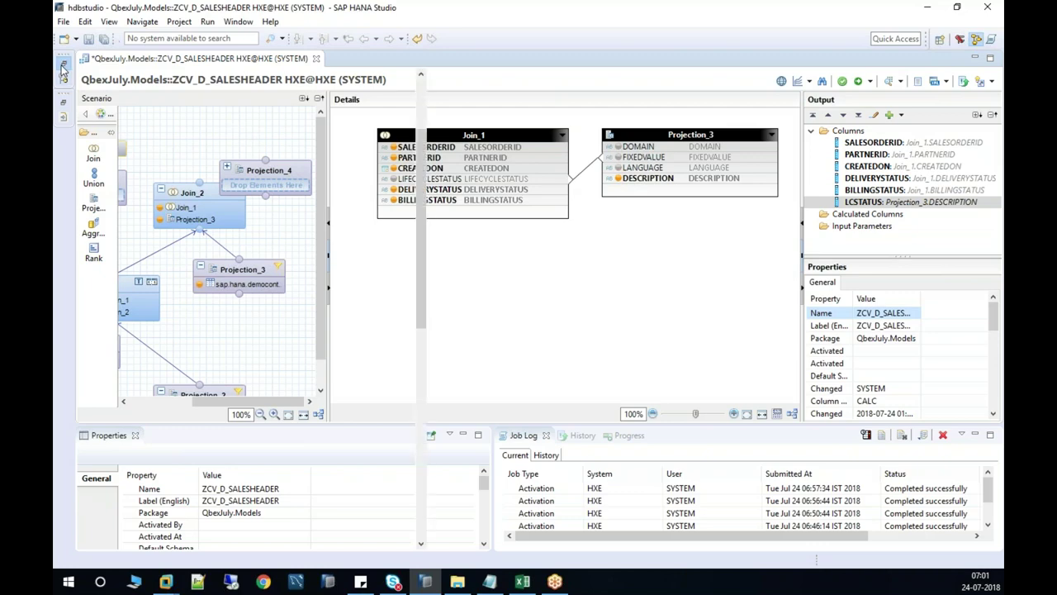
{"action": "left_click_drag", "start_coordinate": [325, 438], "coordinate": [554, 407]}
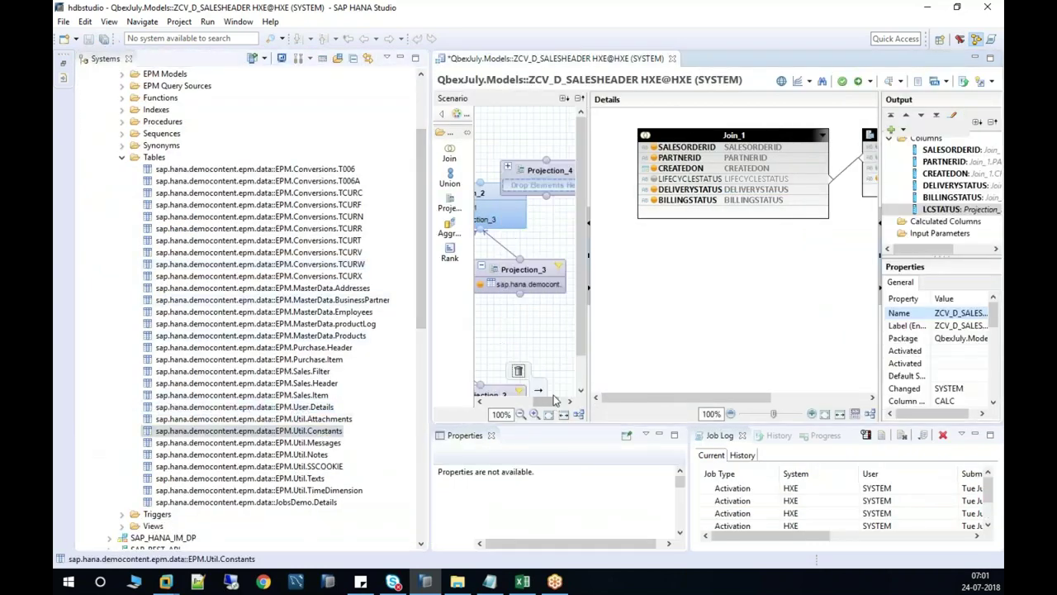
{"action": "left_click", "coordinate": [528, 170]}
{"action": "left_click_drag", "start_coordinate": [337, 436], "coordinate": [512, 187]}
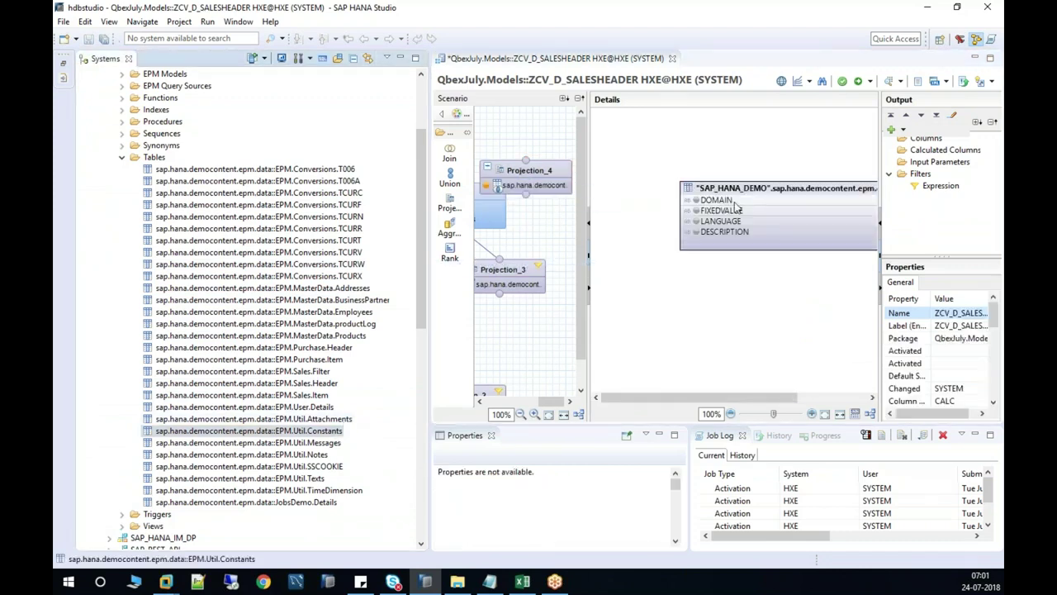
Filter the DOMAIN column of Projection_4 to equal the fixed value D_SO_OR.
{"action": "right_click", "coordinate": [608, 204]}
{"action": "left_click", "coordinate": [676, 225]}
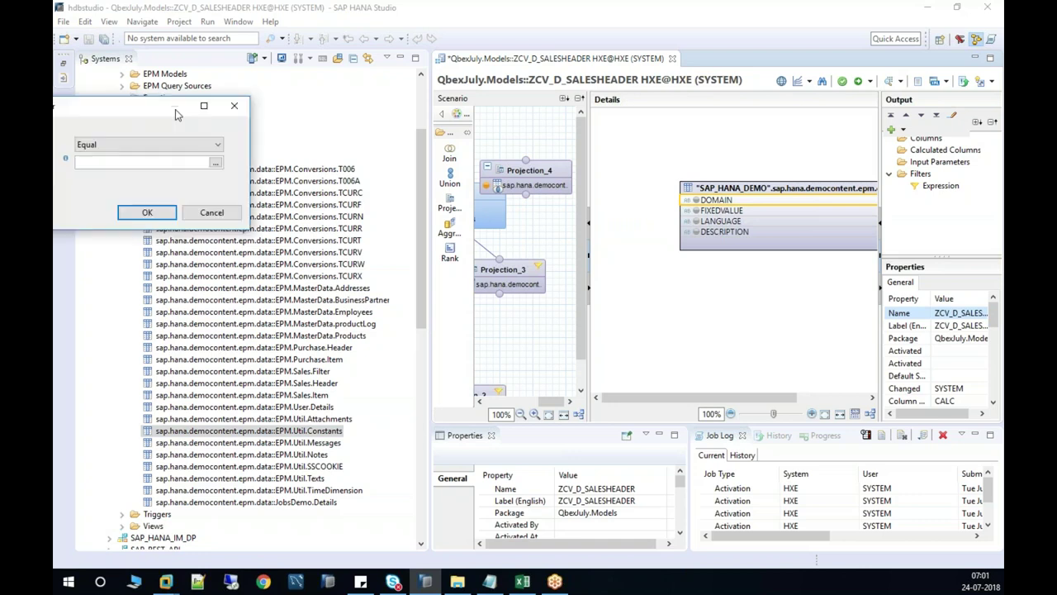
{"action": "left_click", "coordinate": [609, 175]}
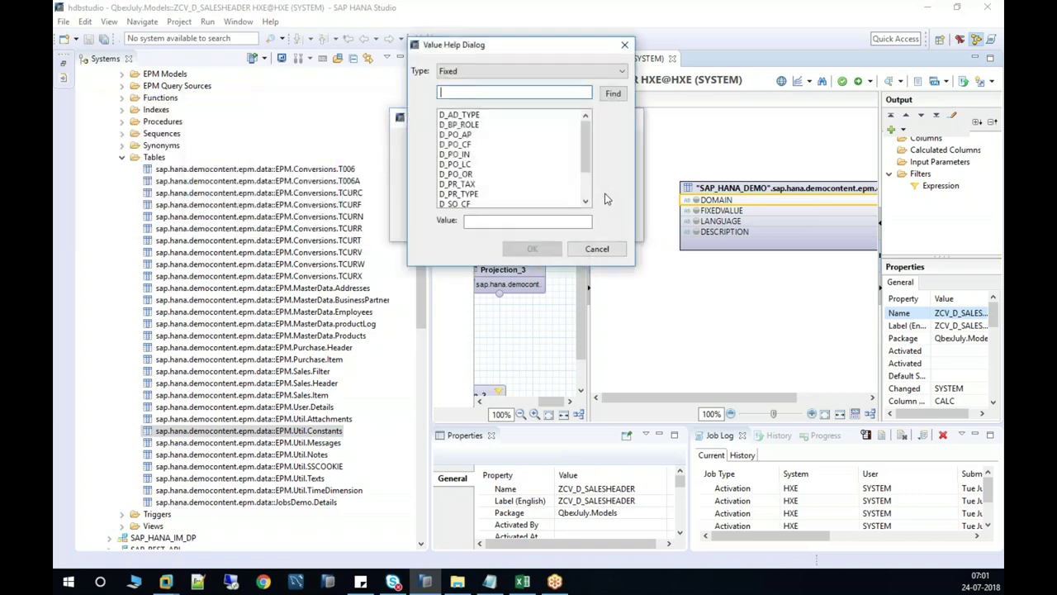
{"action": "scroll", "coordinate": [581, 199], "scroll_direction": "down", "scroll_amount": 2}
{"action": "left_click", "coordinate": [479, 195]}
{"action": "left_click", "coordinate": [533, 247]}
{"action": "left_click", "coordinate": [539, 227]}
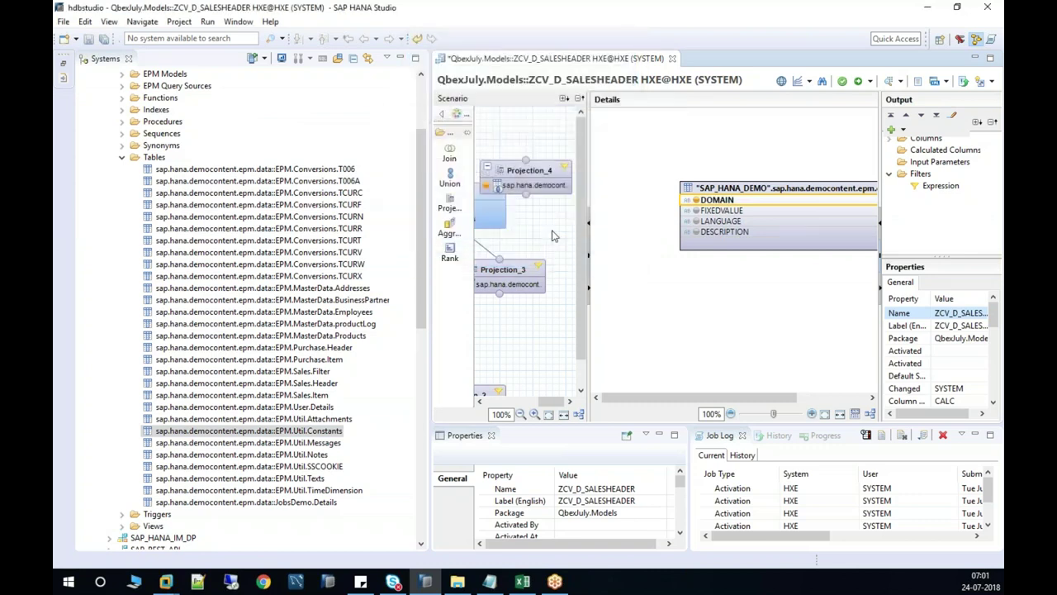
Add FIXEDVALUE, LANGUAGE and DESCRIPTION to the output of Projection_4 and minimize the Systems view.
{"action": "left_click", "coordinate": [696, 211]}
{"action": "left_click", "coordinate": [696, 222]}
{"action": "left_click", "coordinate": [696, 232]}
{"action": "left_click", "coordinate": [399, 58]}
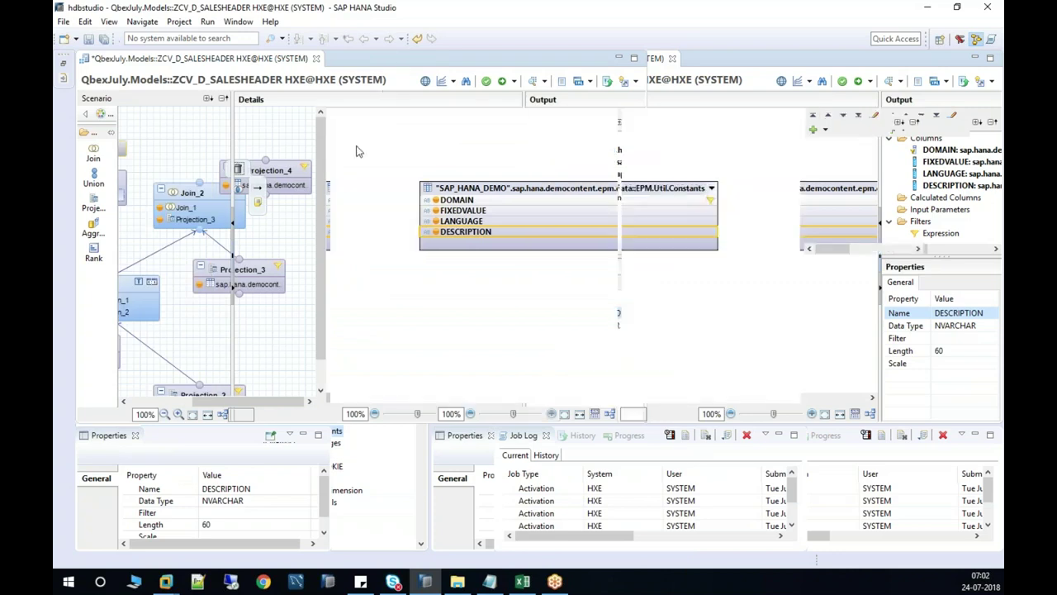
Add a Join_3 node above Join_2 with Join_2 and Projection_4 as its inputs.
{"action": "left_click_drag", "start_coordinate": [235, 402], "coordinate": [202, 402]}
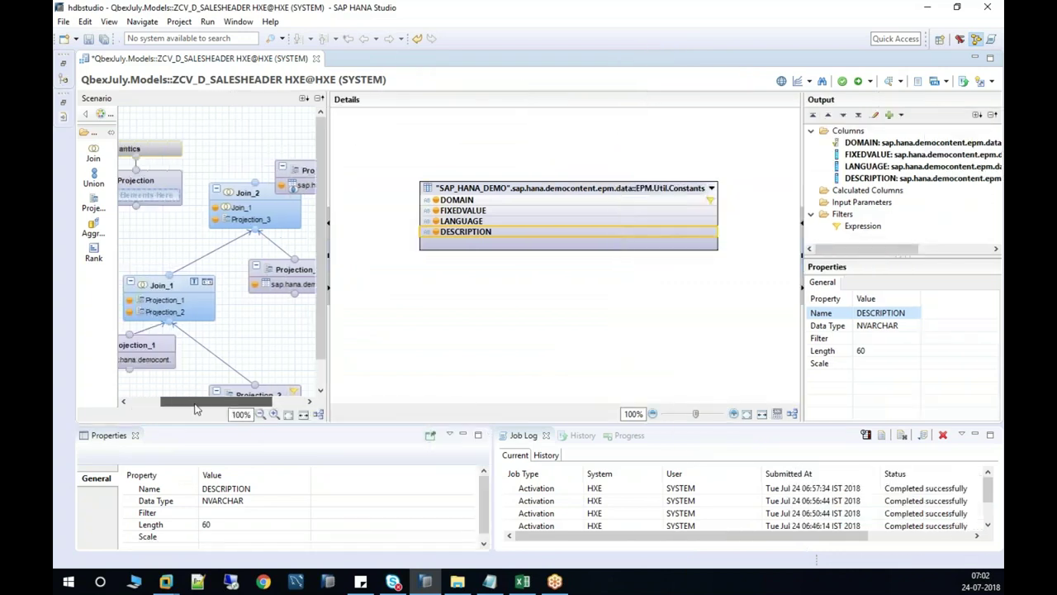
{"action": "left_click_drag", "start_coordinate": [132, 143], "coordinate": [221, 145]}
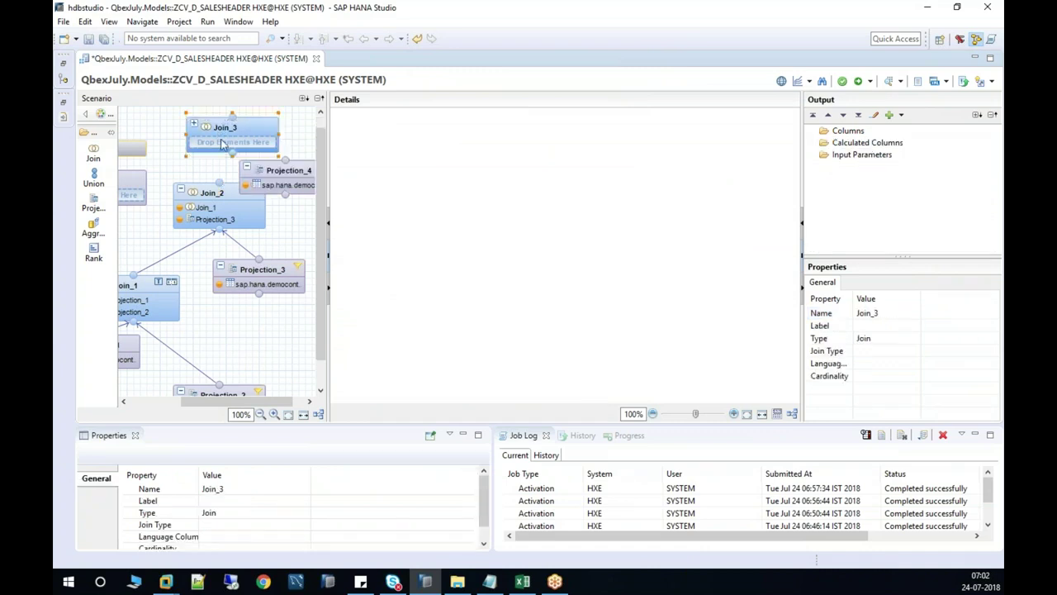
{"action": "left_click_drag", "start_coordinate": [223, 188], "coordinate": [232, 142]}
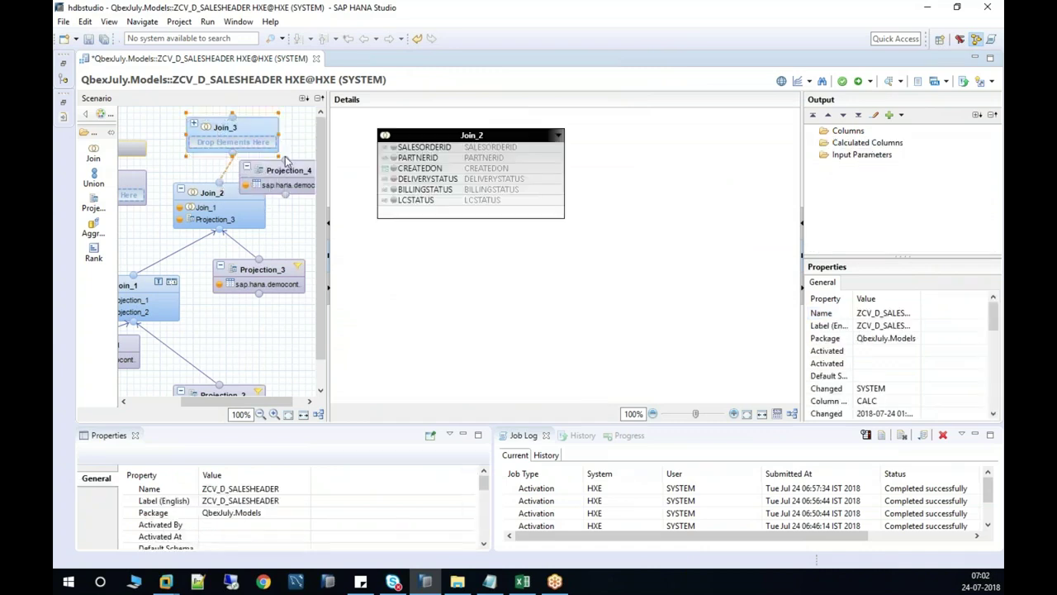
{"action": "left_click_drag", "start_coordinate": [248, 147], "coordinate": [253, 136]}
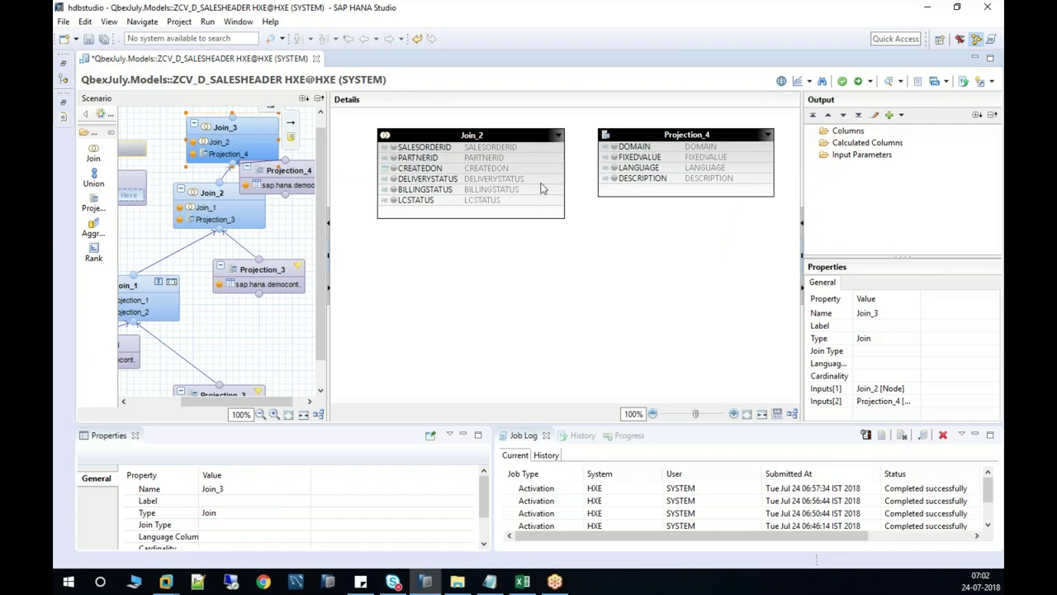
{"action": "left_click_drag", "start_coordinate": [551, 183], "coordinate": [632, 179]}
{"action": "left_click", "coordinate": [614, 179]}
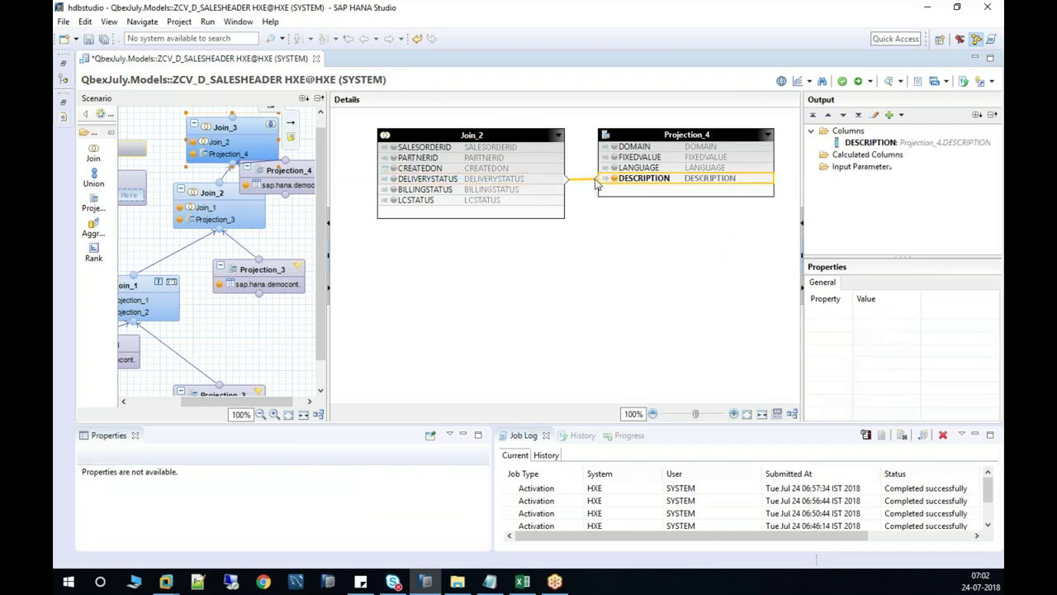
{"action": "left_click", "coordinate": [589, 180]}
{"action": "key", "text": "Delete"}
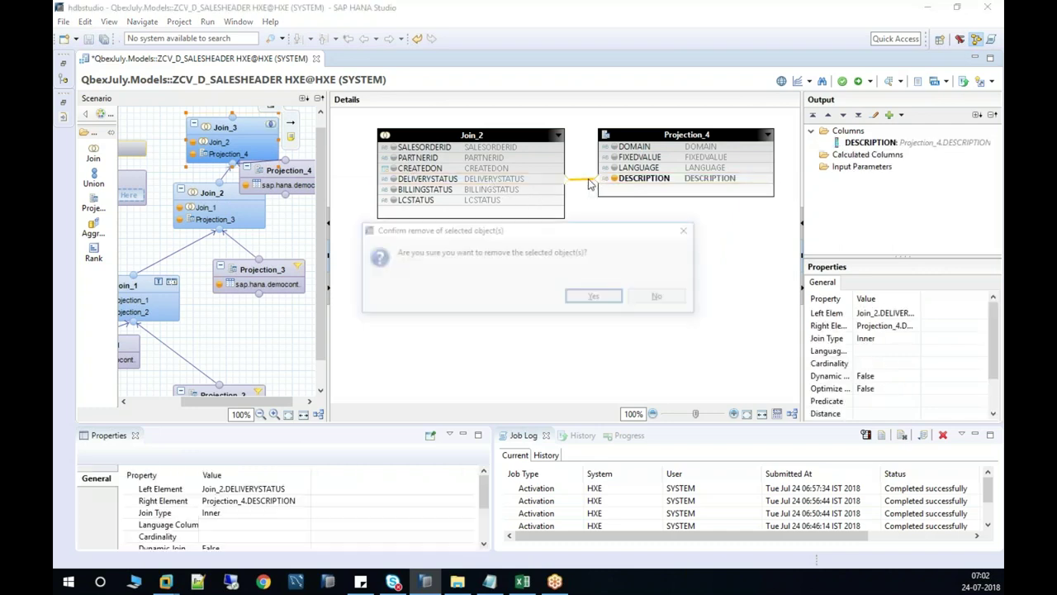
{"action": "left_click", "coordinate": [613, 307]}
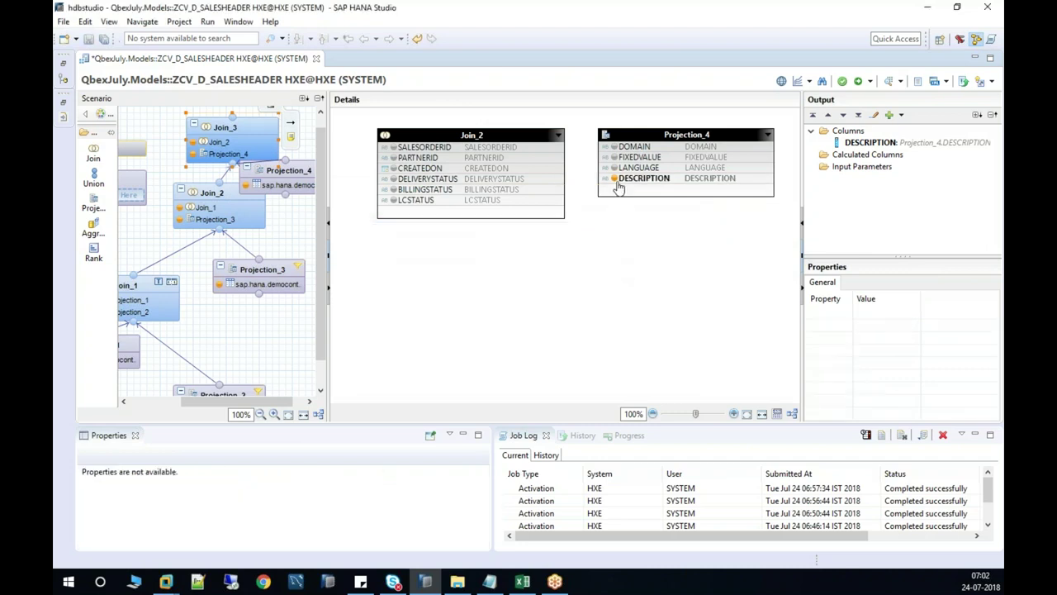
{"action": "left_click", "coordinate": [616, 178]}
{"action": "left_click", "coordinate": [539, 295]}
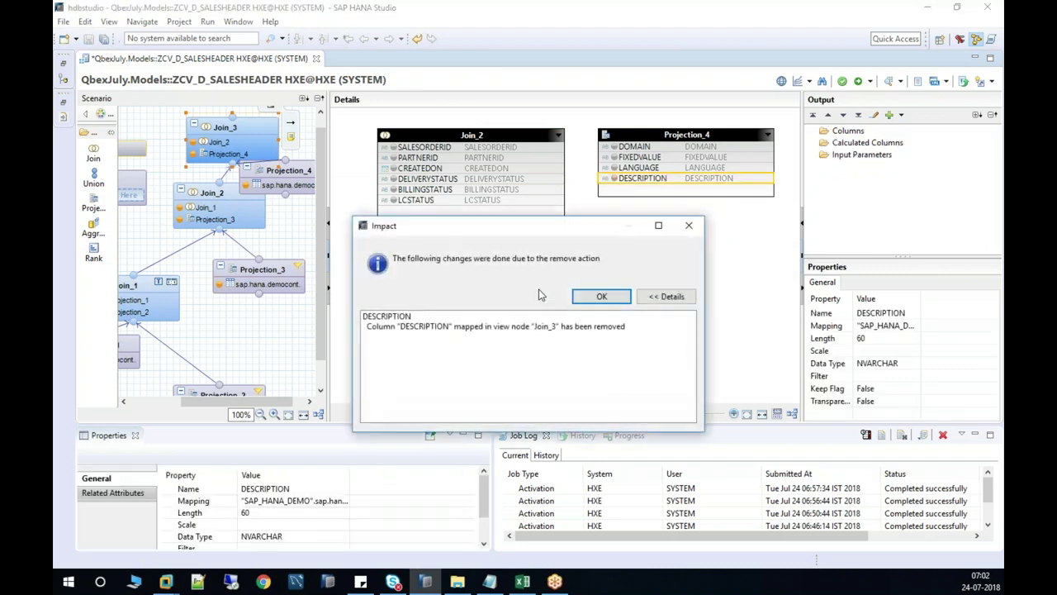
{"action": "left_click", "coordinate": [602, 295]}
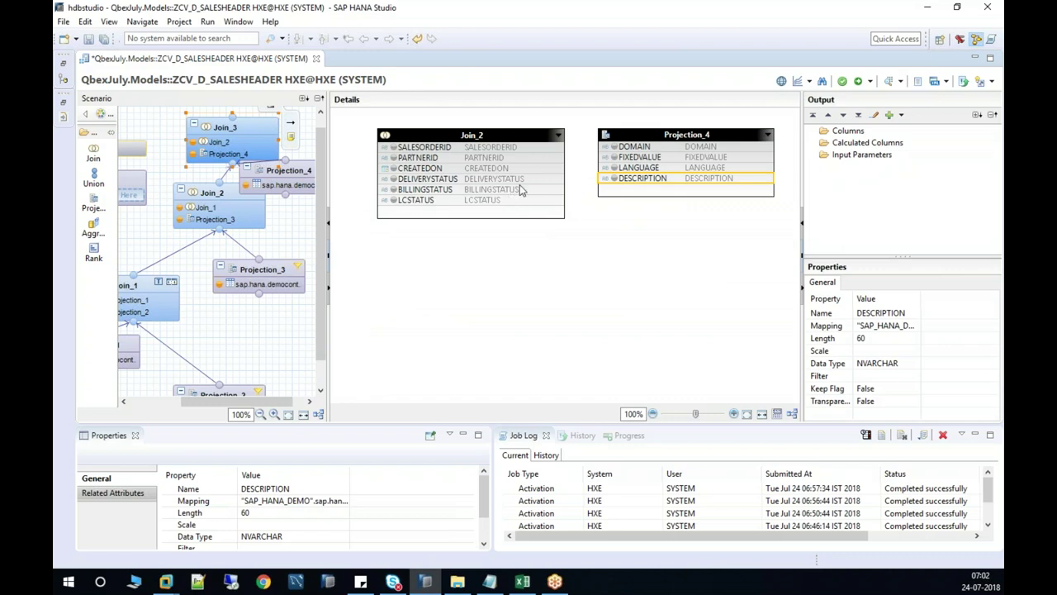
In Join_3, join DELIVERYSTATUS to FIXEDVALUE of Projection_4 and output SALESORDERID, PARTNERID, CREATEDON, BILLINGSTATUS and LCSTATUS from Join_2.
{"action": "left_click_drag", "start_coordinate": [541, 180], "coordinate": [611, 157]}
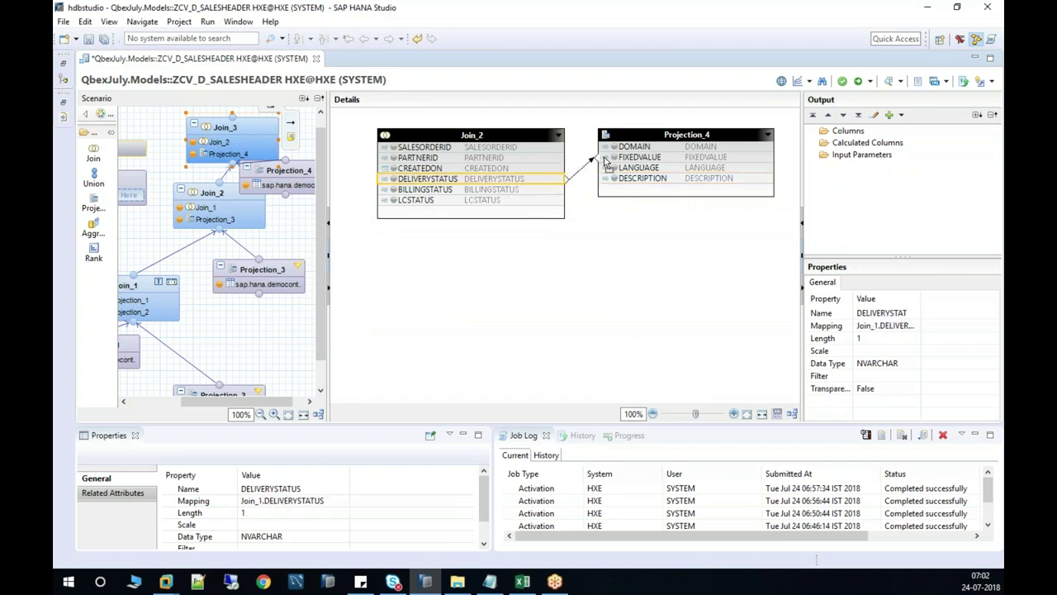
{"action": "left_click", "coordinate": [393, 147]}
{"action": "left_click", "coordinate": [393, 158]}
{"action": "left_click", "coordinate": [394, 169]}
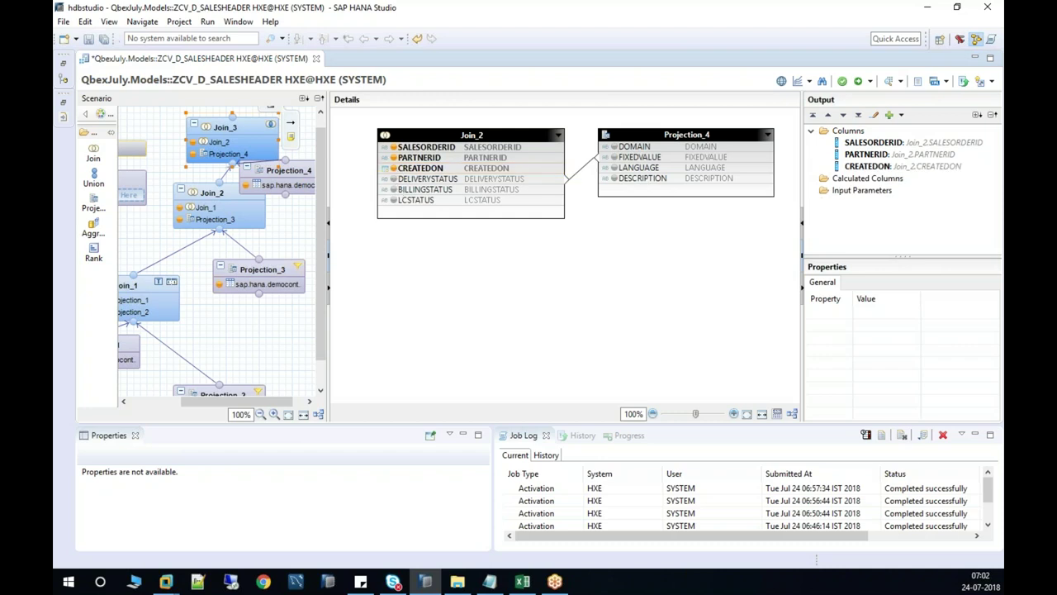
{"action": "left_click", "coordinate": [393, 189]}
{"action": "left_click", "coordinate": [394, 200]}
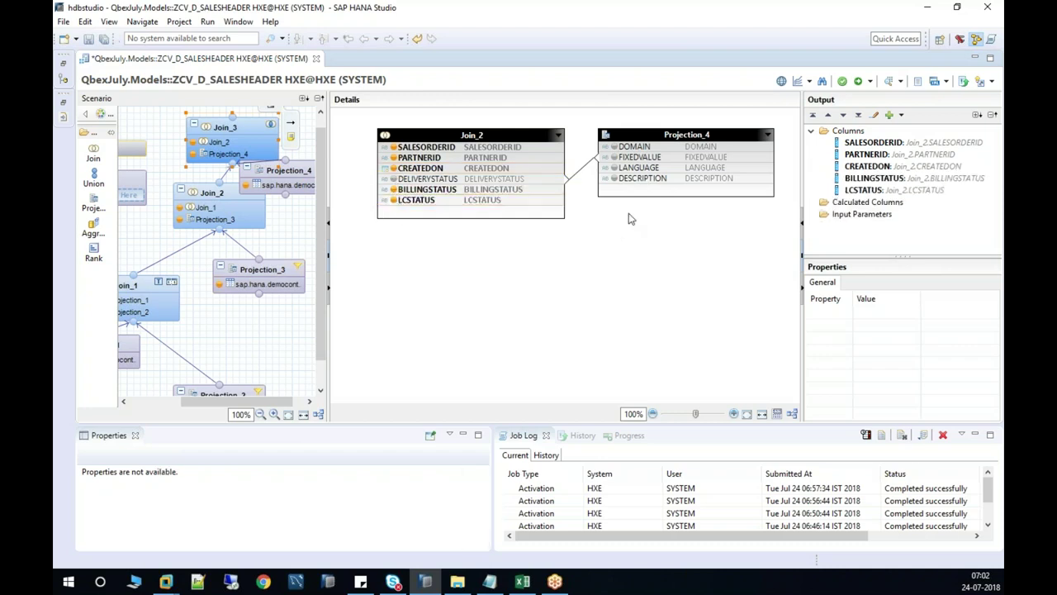
Add DESCRIPTION from Projection_4 to the output of Join_3 and rename that output column DELIVERYSTATUS.
{"action": "left_click", "coordinate": [613, 179]}
{"action": "left_click", "coordinate": [876, 204]}
{"action": "left_click", "coordinate": [880, 311]}
{"action": "type", "text": "DELIVERY"}
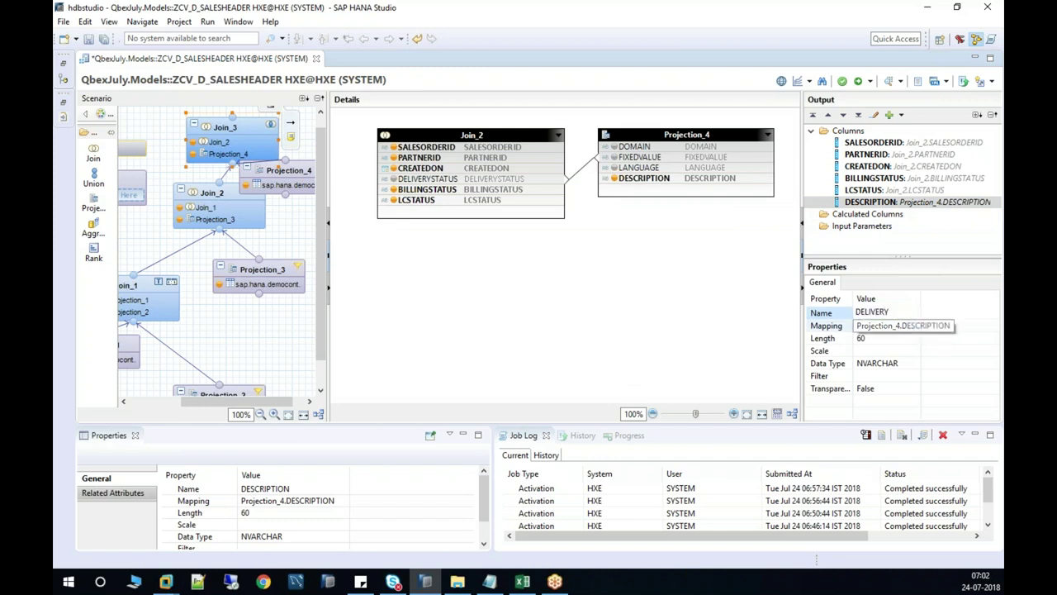
{"action": "type", "text": "STATUS"}
{"action": "key", "text": "Return"}
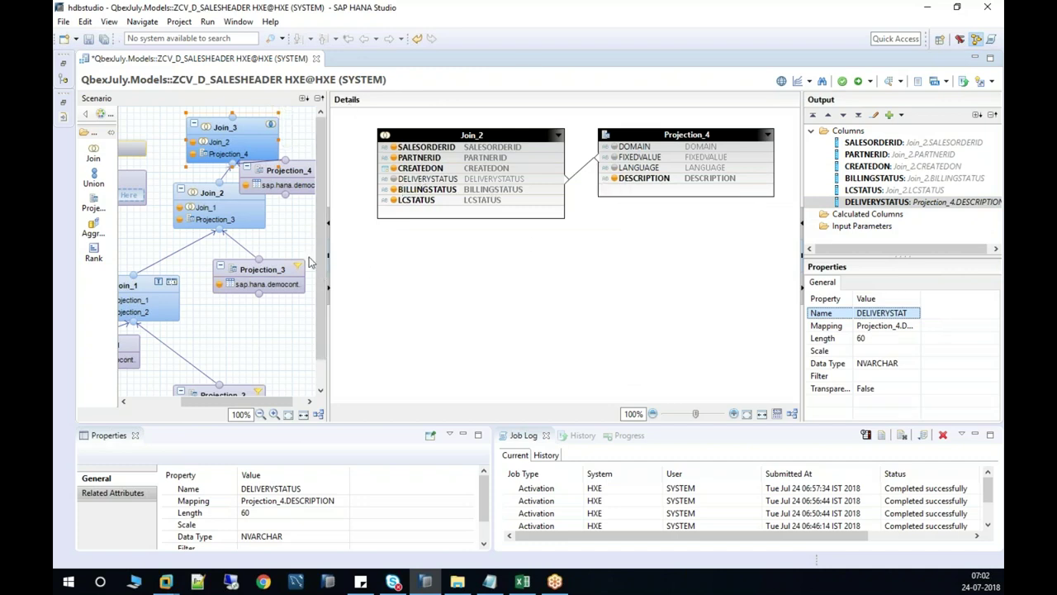
Auto-arrange the scenario and connect Join_3 as the input of the final Projection node.
{"action": "left_click", "coordinate": [319, 416]}
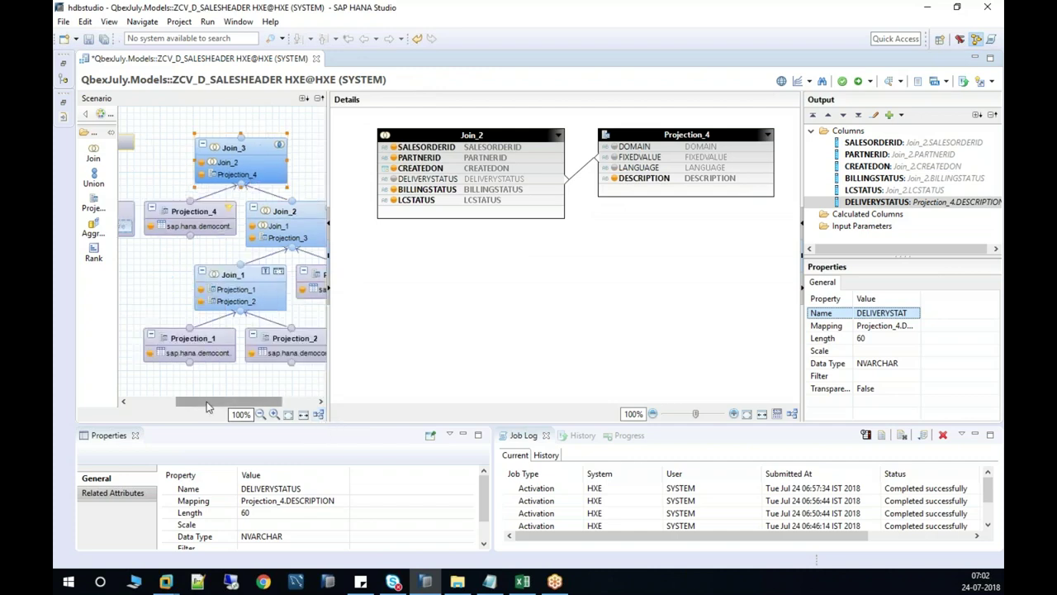
{"action": "left_click_drag", "start_coordinate": [210, 402], "coordinate": [190, 403]}
{"action": "left_click_drag", "start_coordinate": [278, 146], "coordinate": [136, 238]}
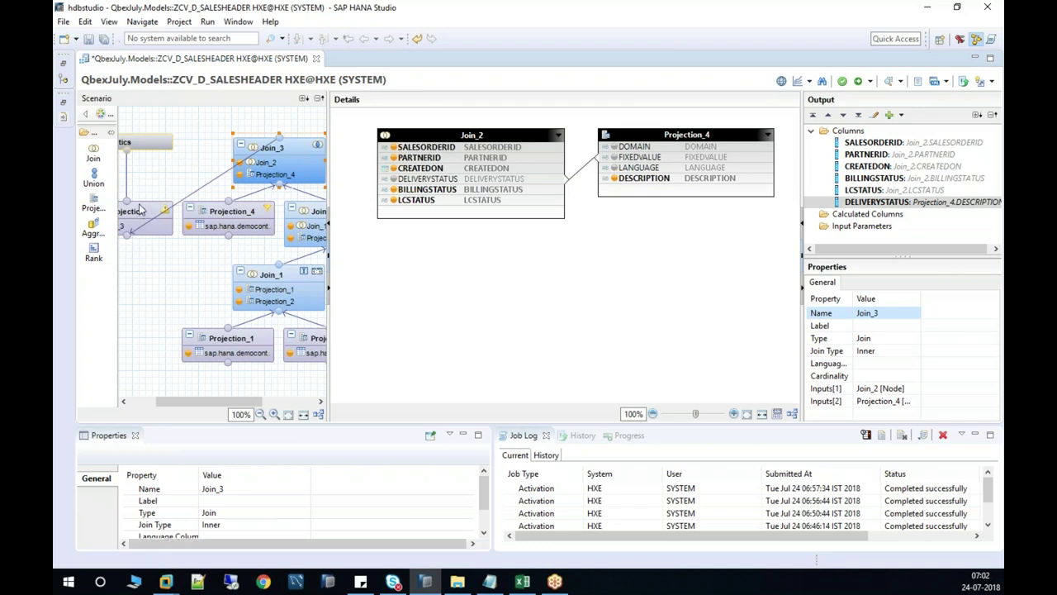
Add all Join_3 columns, SALESORDERID through DELIVERYSTATUS, to the output of the final Projection and show the Semantics node.
{"action": "left_click", "coordinate": [140, 210]}
{"action": "left_click", "coordinate": [496, 149]}
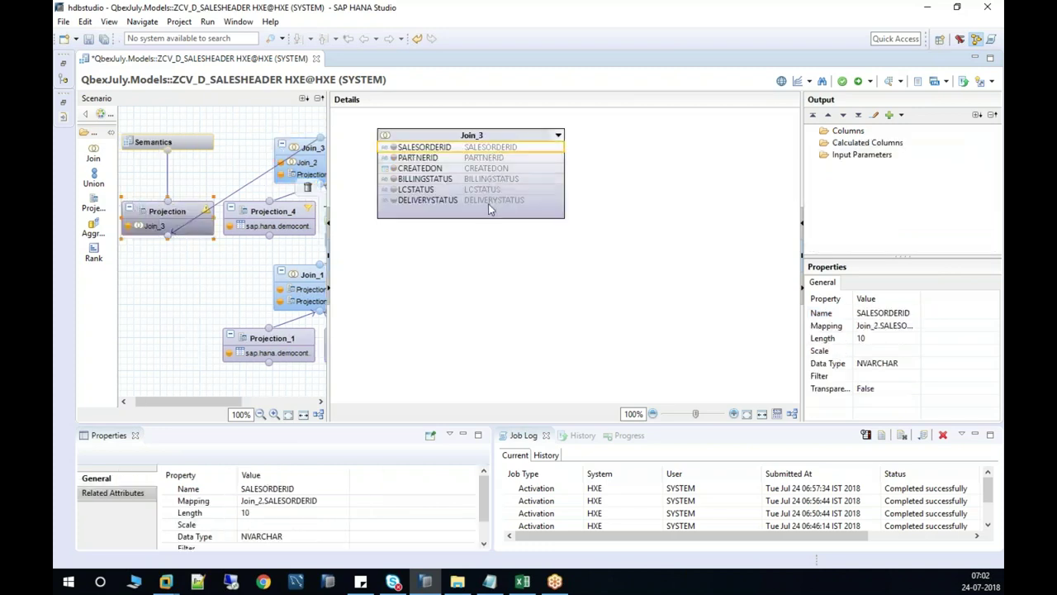
{"action": "left_click", "coordinate": [489, 203], "text": "shift"}
{"action": "right_click", "coordinate": [489, 209]}
{"action": "left_click", "coordinate": [510, 213]}
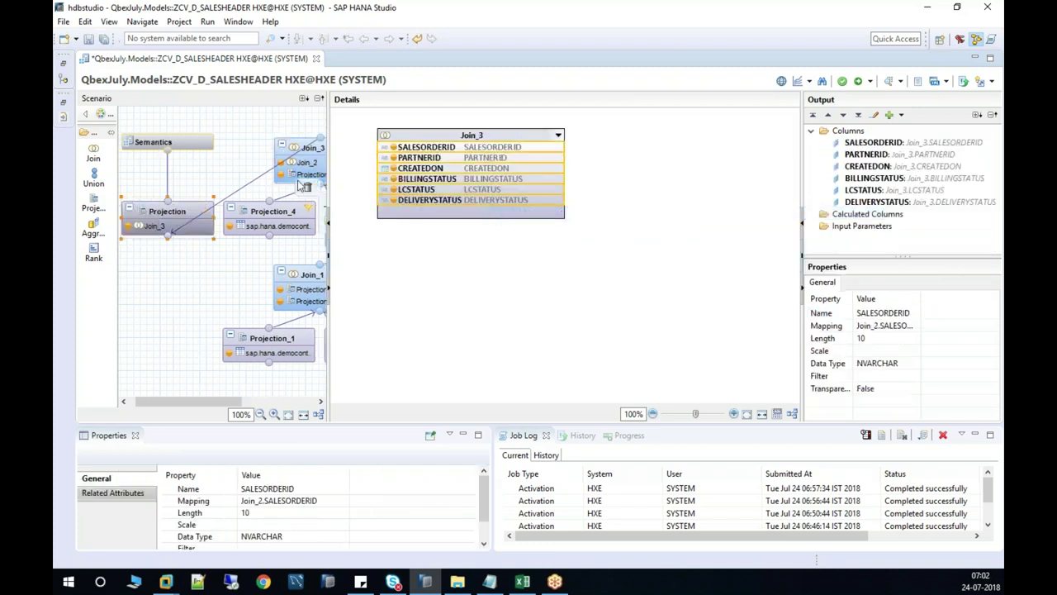
{"action": "left_click", "coordinate": [195, 147]}
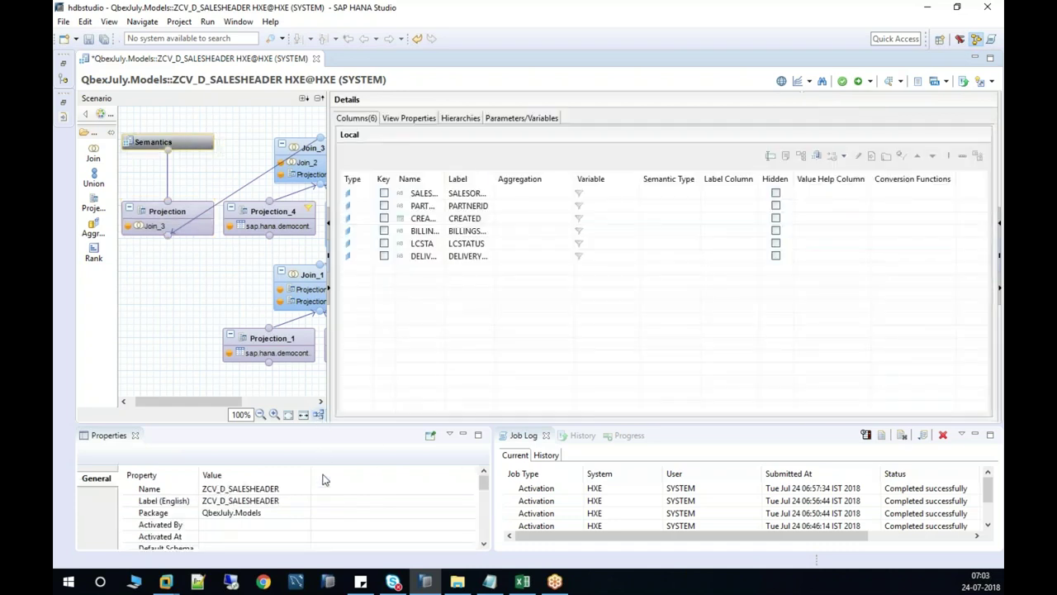
Auto-arrange the scenario and review the projection nodes and the mappings and join types of Join_1 and Join_2.
{"action": "left_click", "coordinate": [319, 416]}
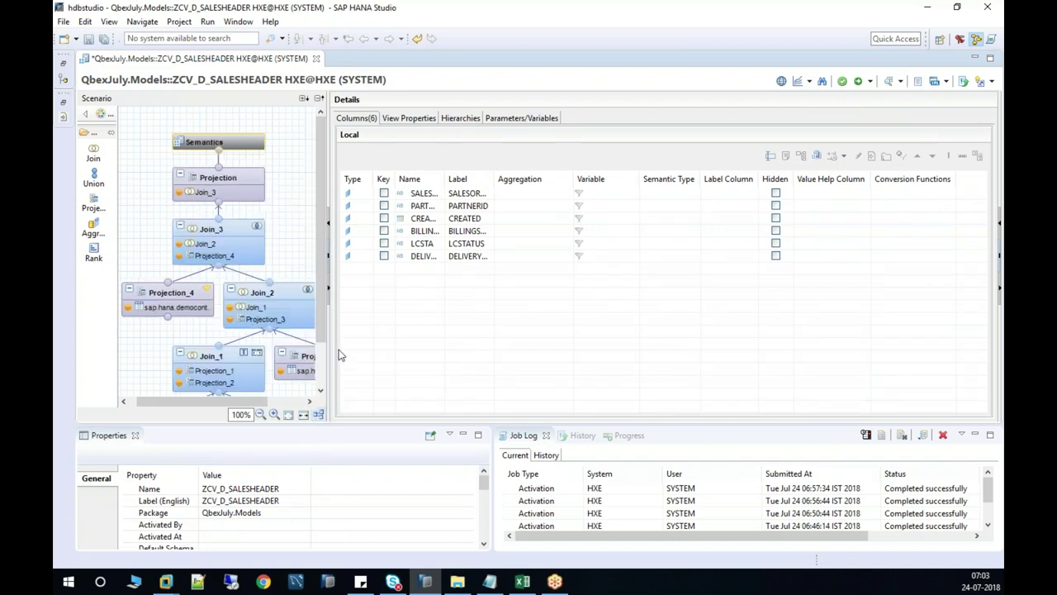
{"action": "left_click_drag", "start_coordinate": [323, 328], "coordinate": [318, 395]}
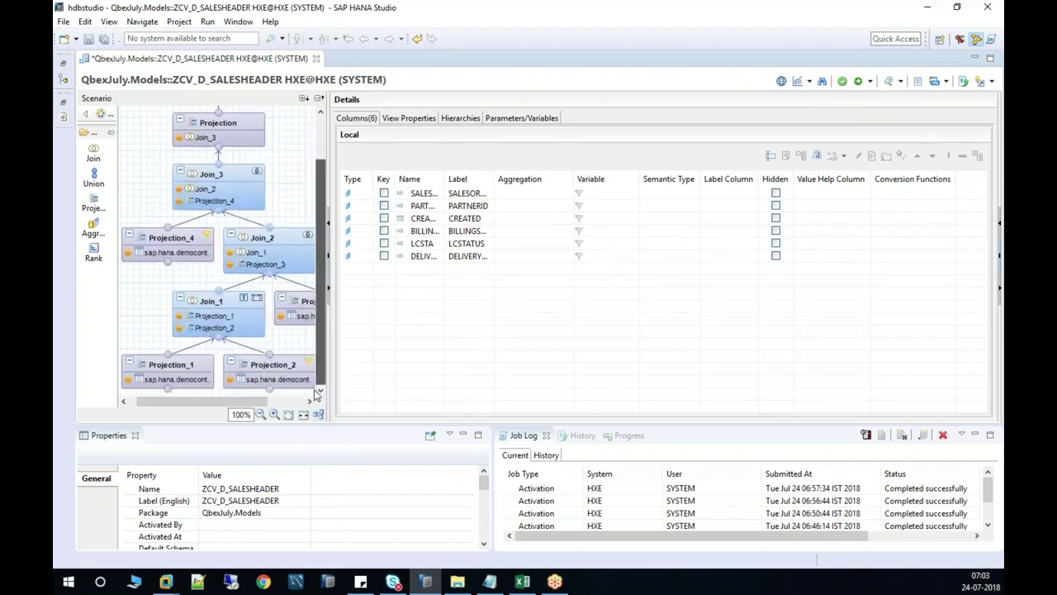
{"action": "left_click", "coordinate": [197, 373]}
{"action": "left_click", "coordinate": [253, 370]}
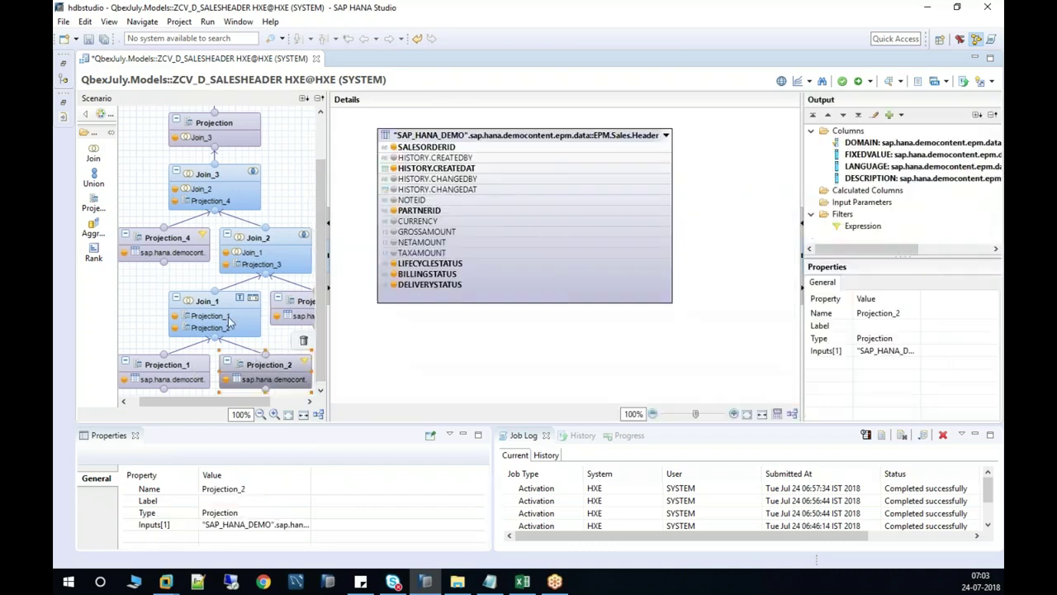
{"action": "left_click", "coordinate": [230, 306]}
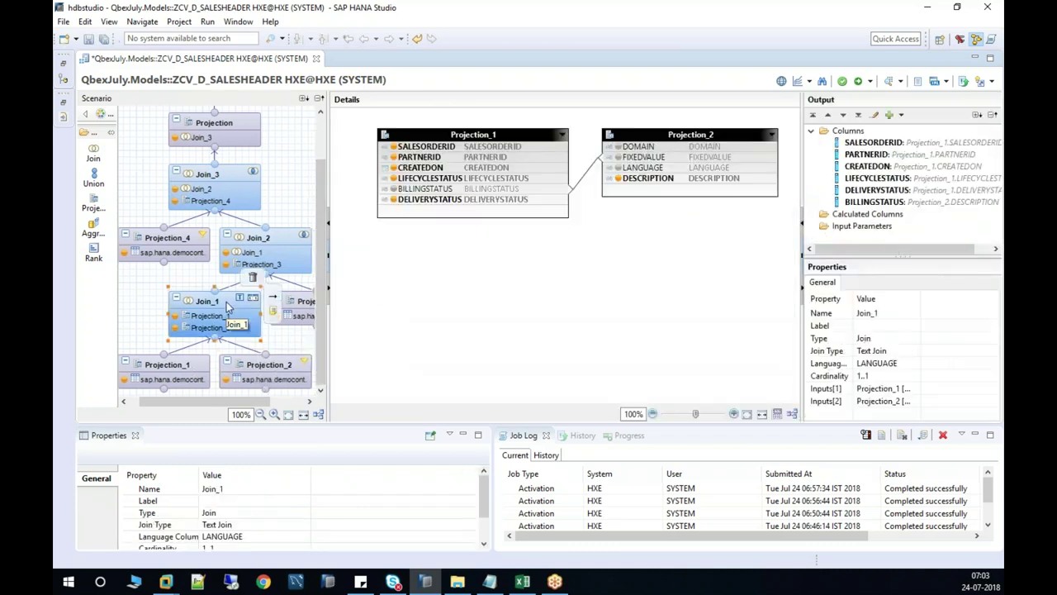
{"action": "left_click", "coordinate": [299, 303]}
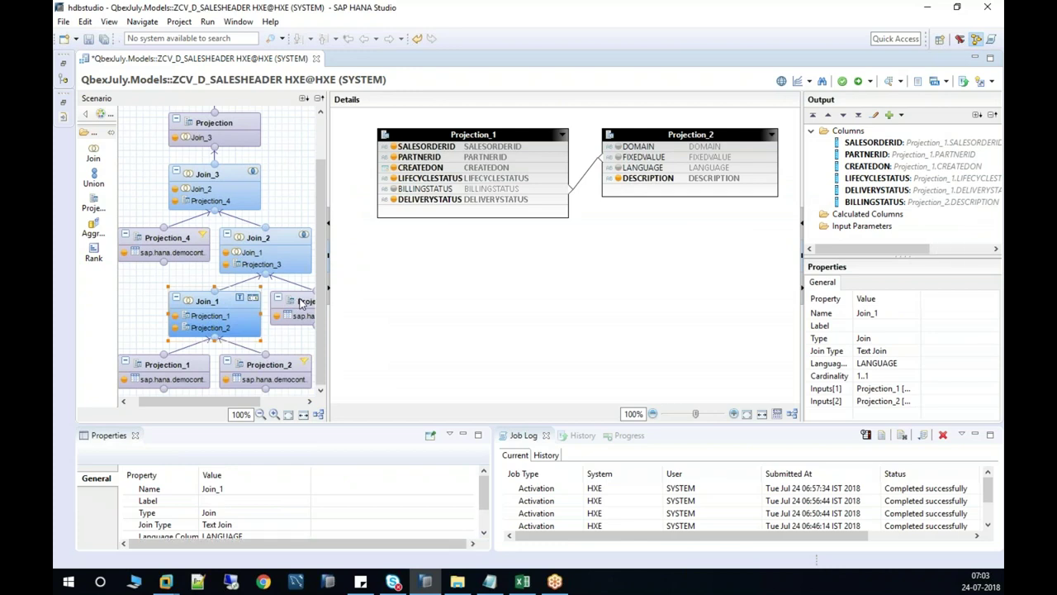
{"action": "left_click", "coordinate": [230, 241]}
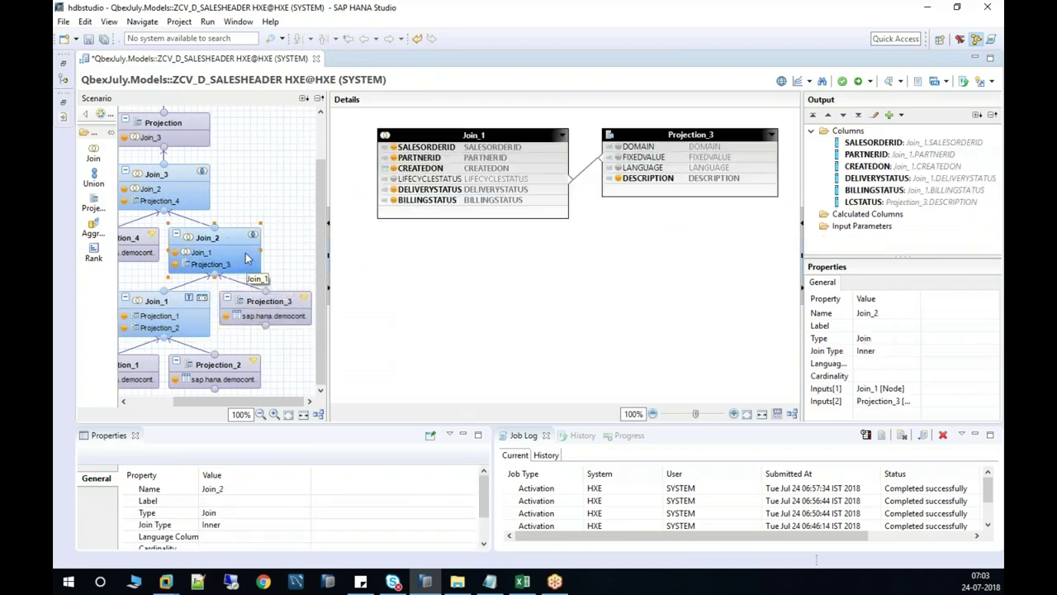
{"action": "left_click", "coordinate": [132, 239]}
Change the join between DELIVERYSTATUS and FIXEDVALUE in Join_3 to Text Join and open its language column for editing.
{"action": "left_click", "coordinate": [232, 175]}
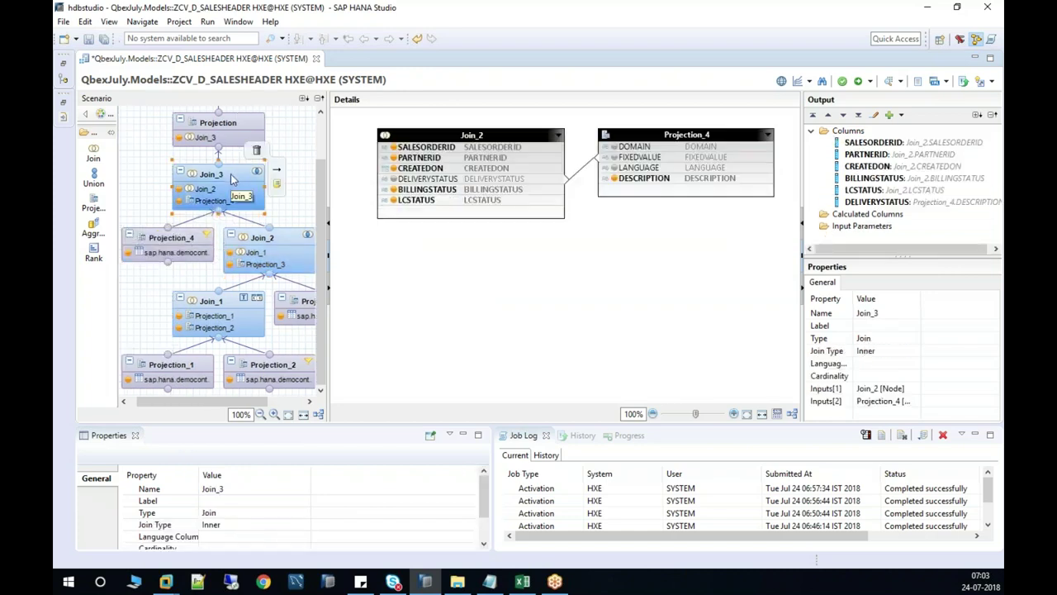
{"action": "left_click", "coordinate": [587, 167]}
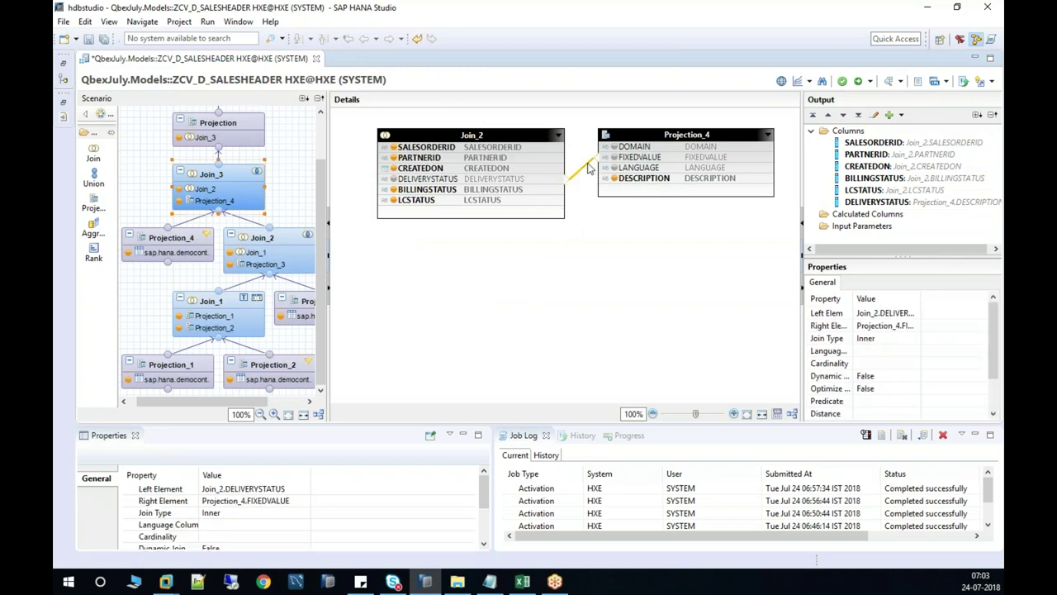
{"action": "left_click", "coordinate": [913, 344]}
{"action": "left_click", "coordinate": [914, 344]}
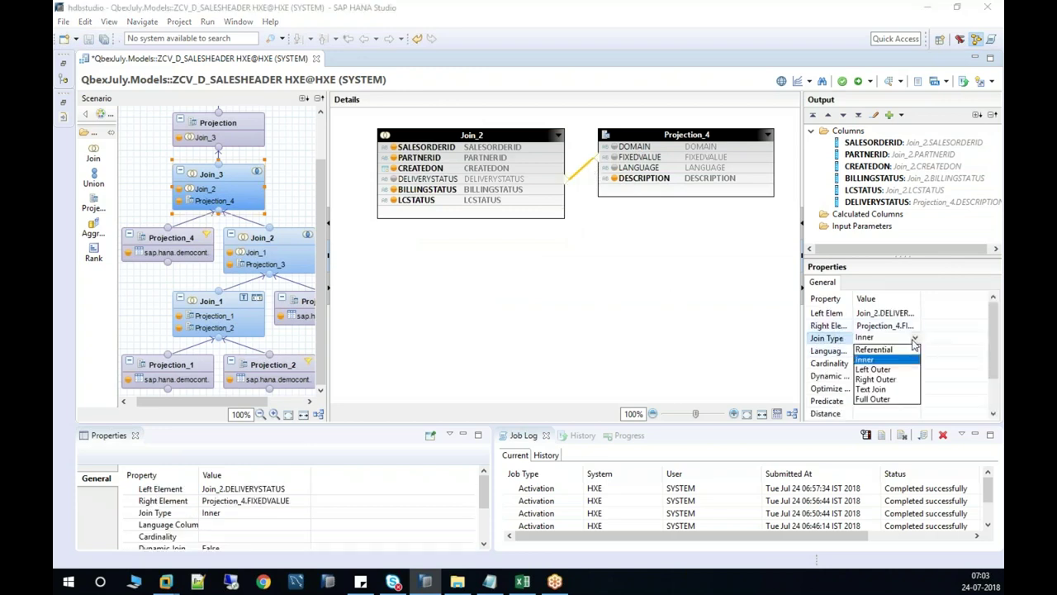
{"action": "left_click", "coordinate": [879, 394]}
{"action": "left_click", "coordinate": [906, 351]}
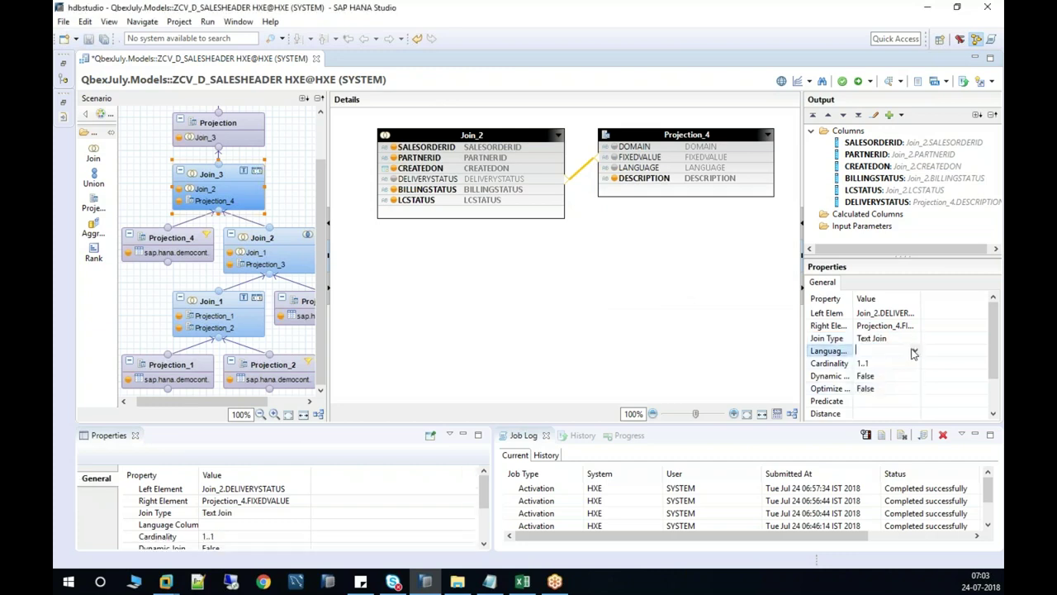
Set the language column of Join_3's text join to LANGUAGE and activate the ZCV_D_SALESHEADER view.
{"action": "left_click", "coordinate": [914, 352]}
{"action": "left_click", "coordinate": [880, 394]}
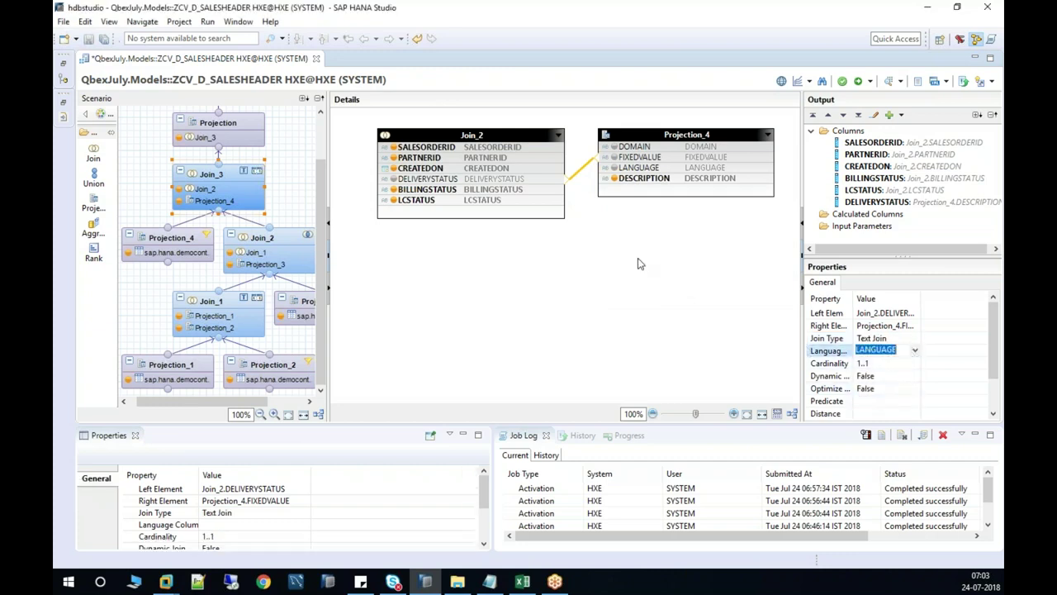
{"action": "left_click", "coordinate": [710, 281]}
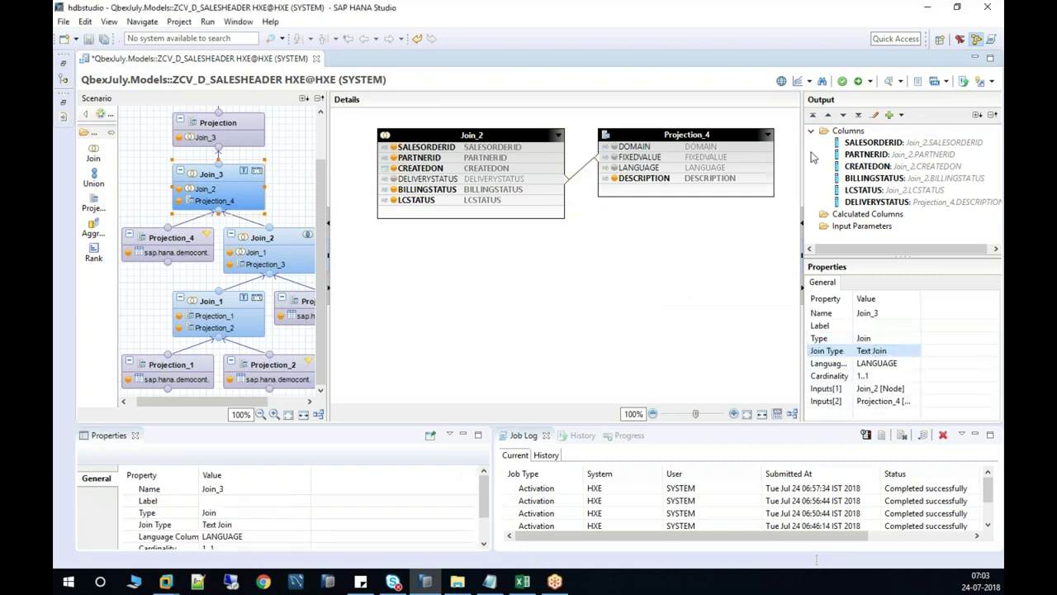
{"action": "left_click", "coordinate": [860, 82]}
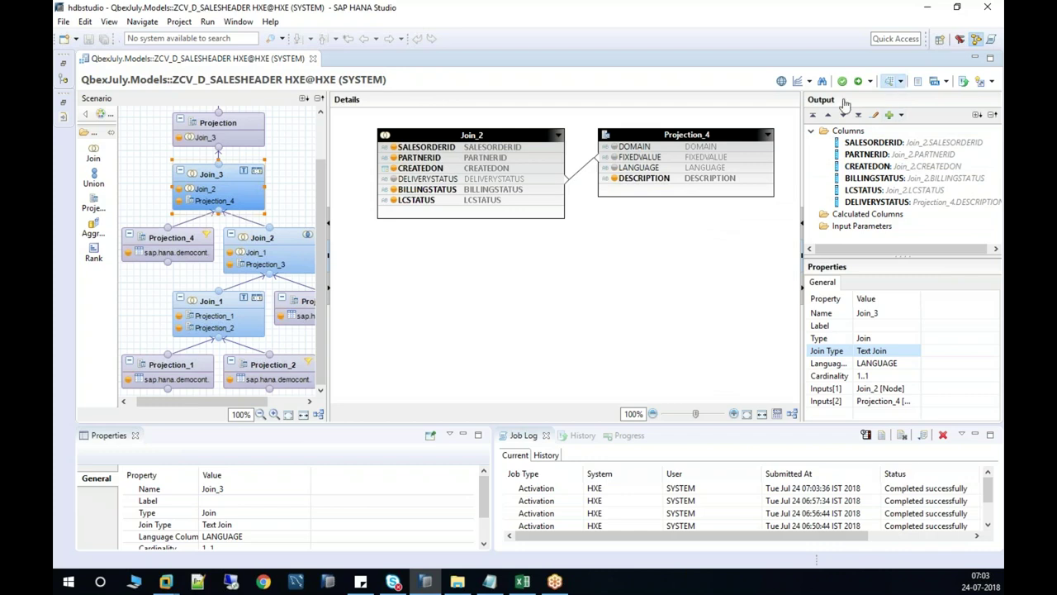
Check the activated sales header view's raw data, including the DELIVERYSTATUS texts, and close the preview and the view.
{"action": "left_click", "coordinate": [236, 81]}
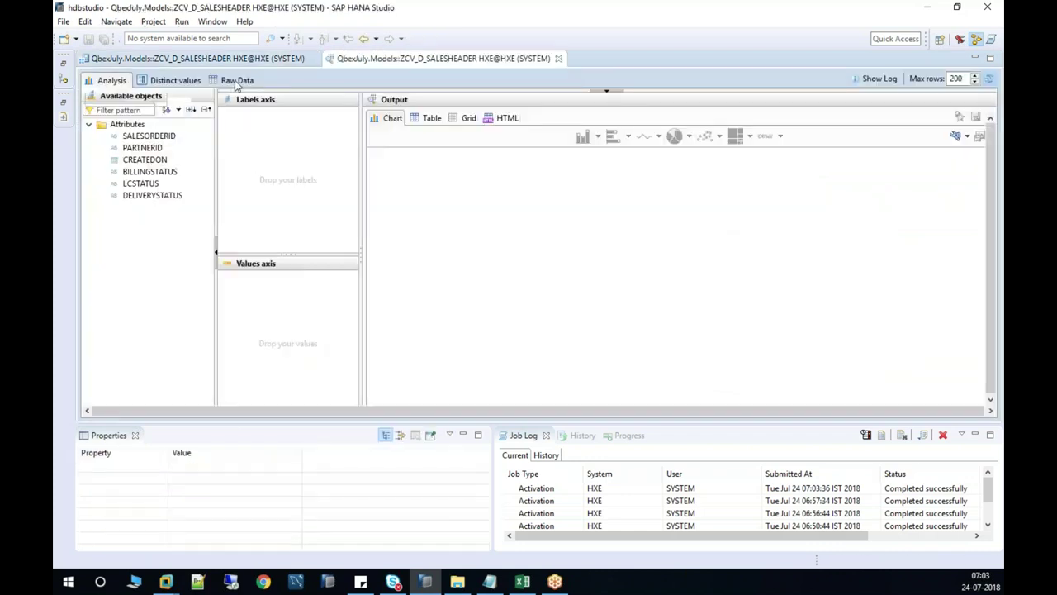
{"action": "left_click", "coordinate": [133, 137]}
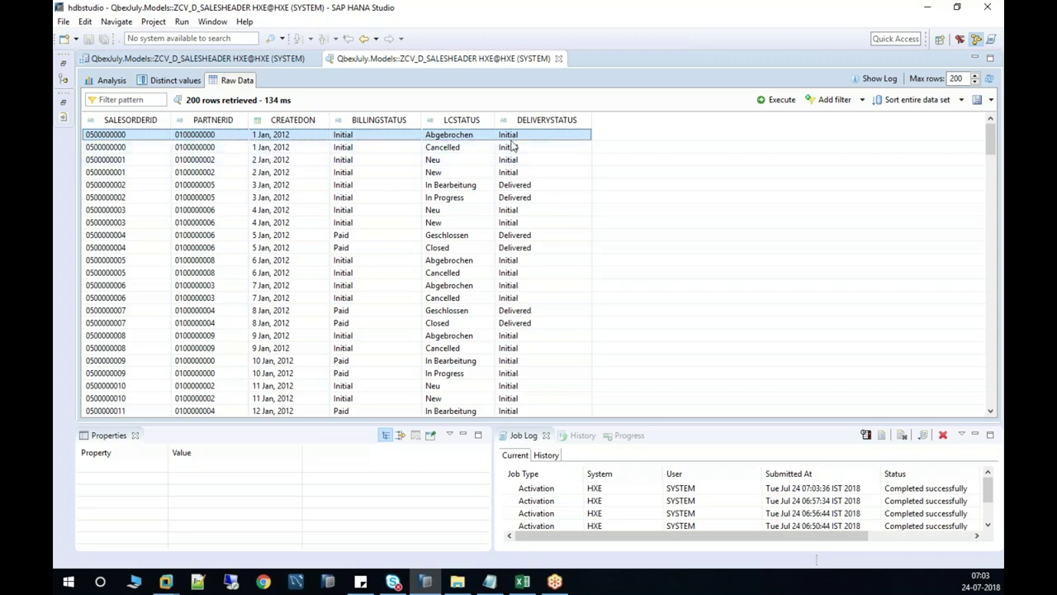
{"action": "left_click", "coordinate": [559, 59]}
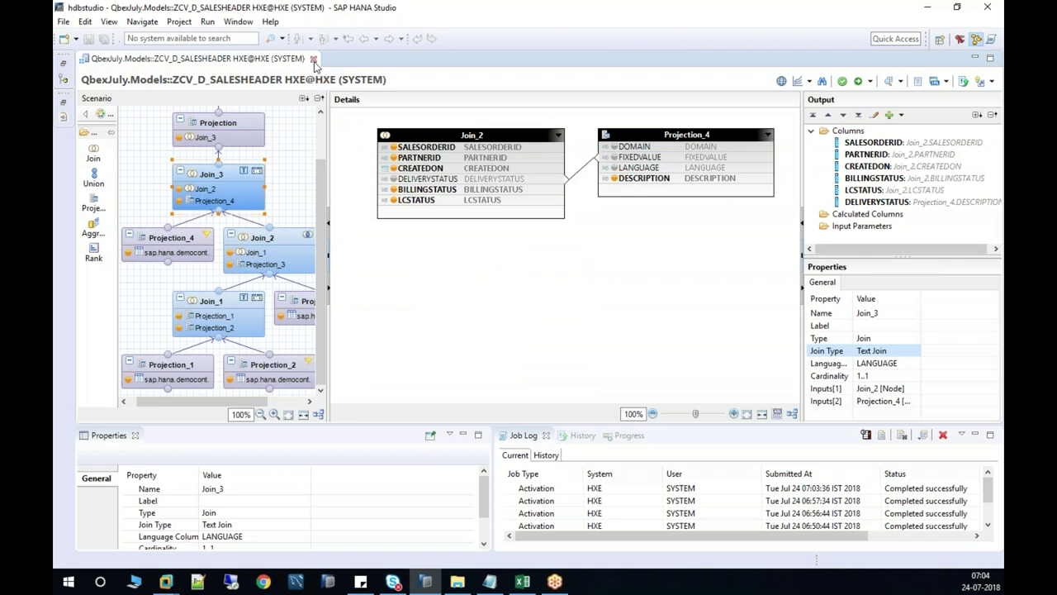
{"action": "left_click", "coordinate": [313, 59]}
Preview the data of the EPM.Util.TimeDimension table, examine its date and period columns, and close the preview.
{"action": "left_click", "coordinate": [65, 67]}
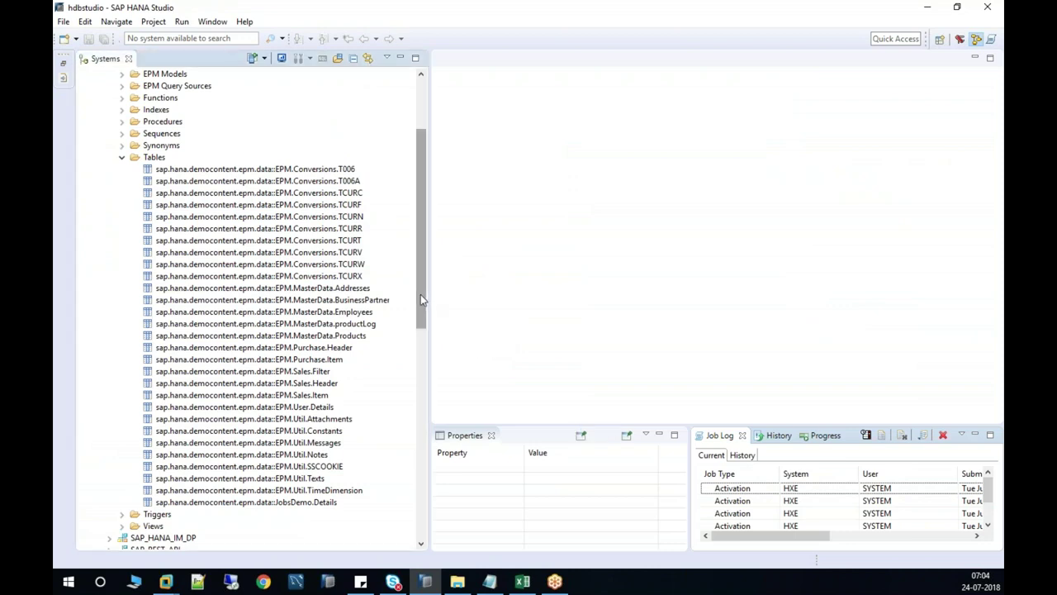
{"action": "left_click_drag", "start_coordinate": [420, 294], "coordinate": [420, 358]}
{"action": "left_click", "coordinate": [340, 335]}
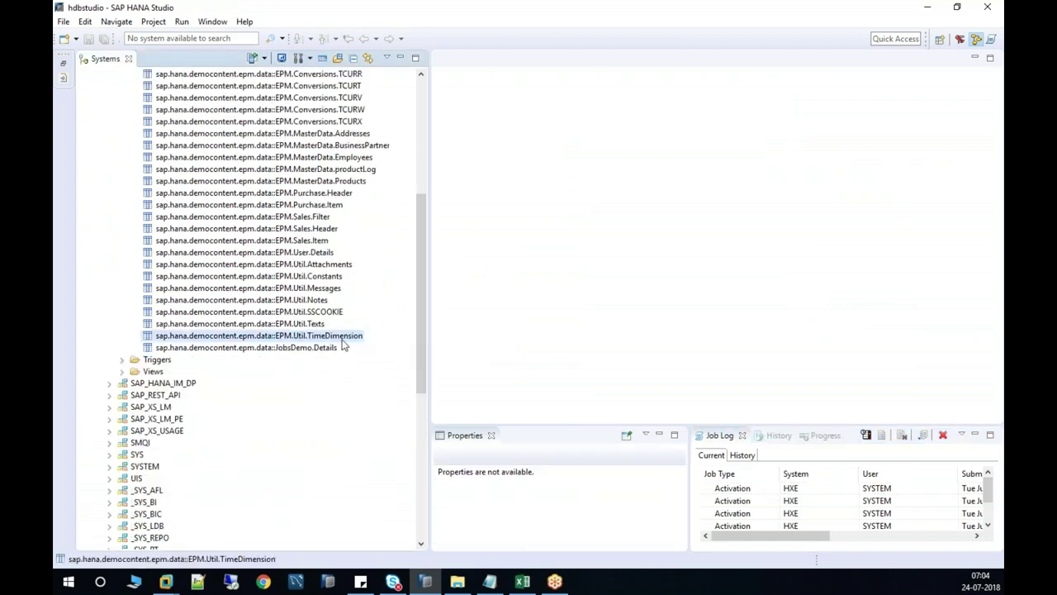
{"action": "right_click", "coordinate": [344, 345]}
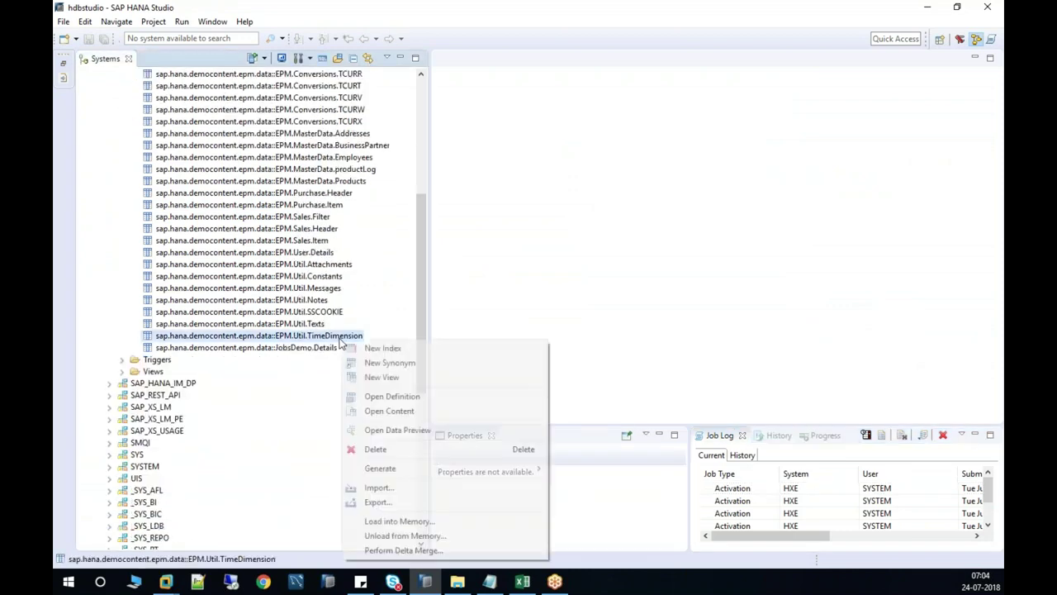
{"action": "left_click", "coordinate": [390, 428]}
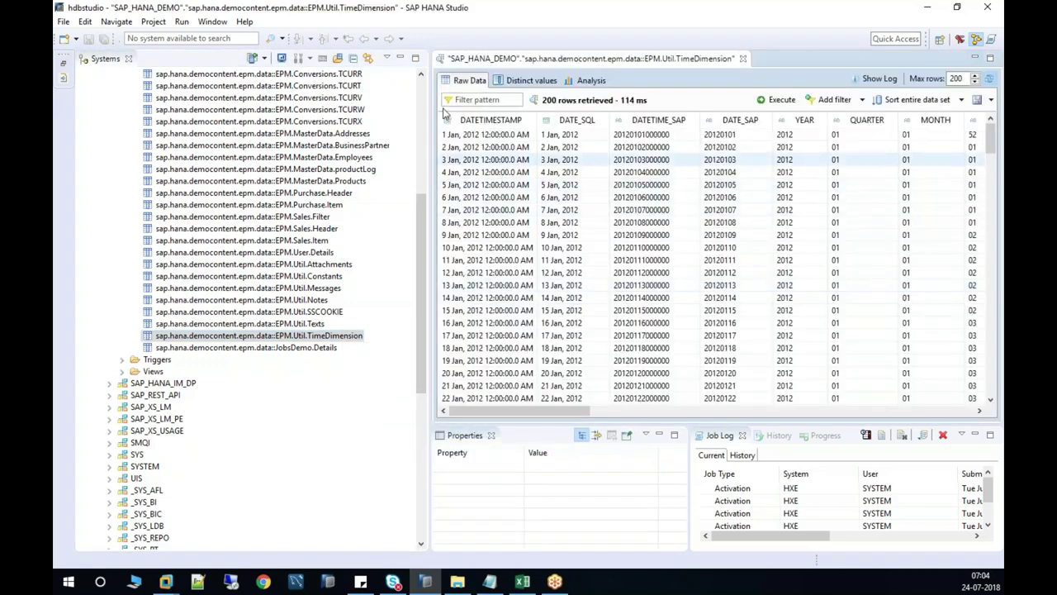
{"action": "left_click", "coordinate": [400, 59]}
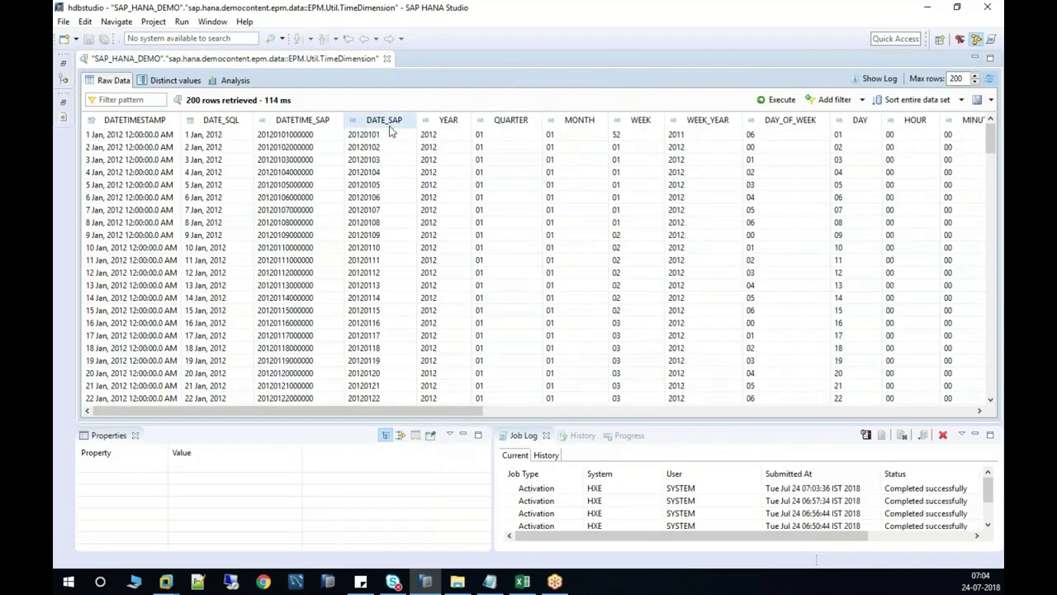
{"action": "left_click", "coordinate": [208, 137]}
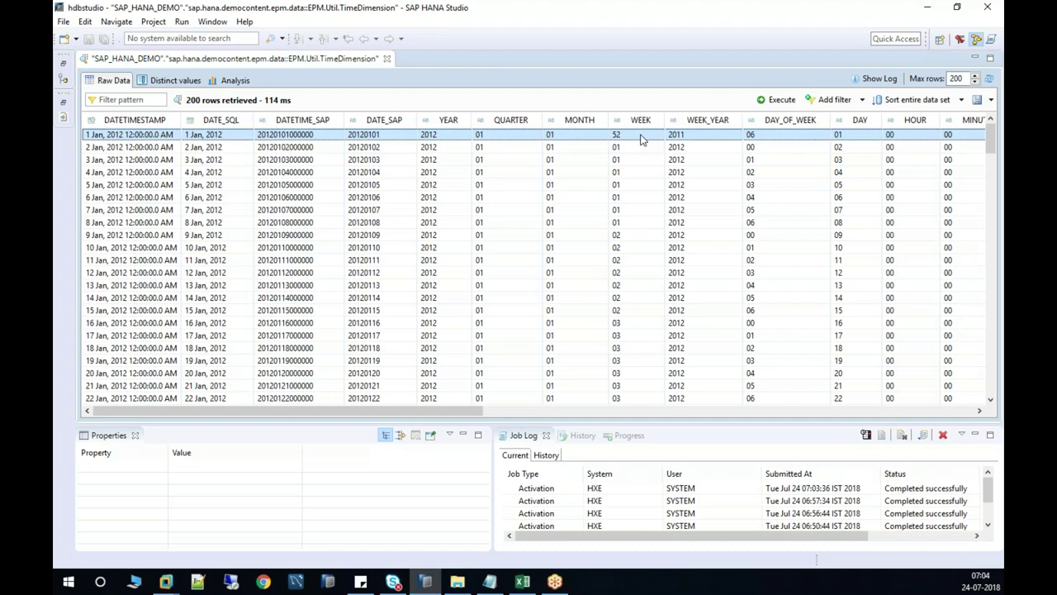
{"action": "left_click_drag", "start_coordinate": [457, 413], "coordinate": [435, 418]}
{"action": "left_click", "coordinate": [386, 59]}
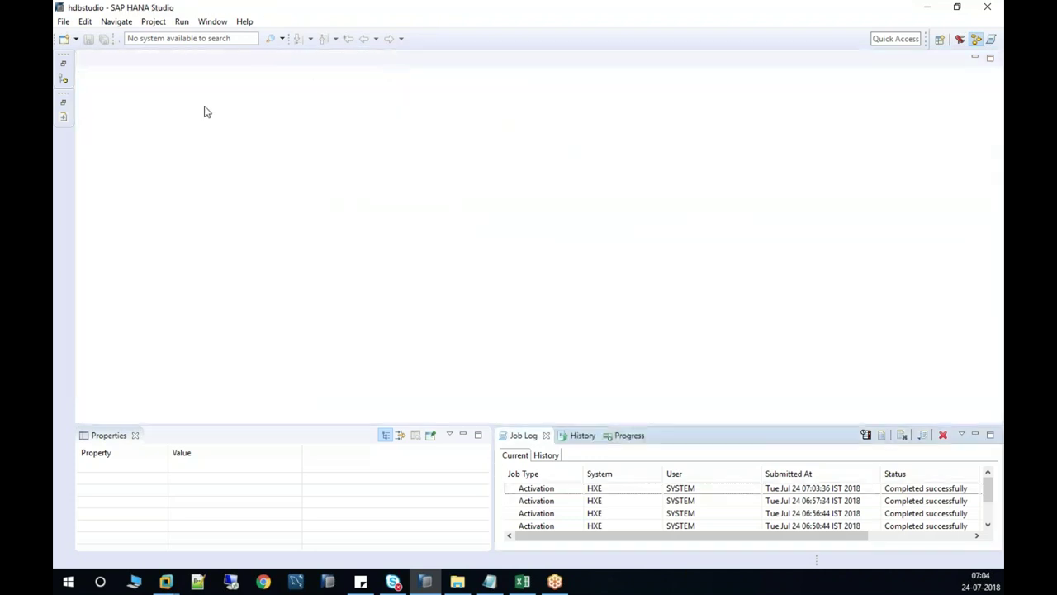
Create a standard graphical calculation view named ZCV_D_TIME in the QbexJuly Models package with data category DIMENSION.
{"action": "left_click", "coordinate": [64, 63]}
{"action": "left_click_drag", "start_coordinate": [425, 231], "coordinate": [425, 448]}
{"action": "right_click", "coordinate": [207, 406]}
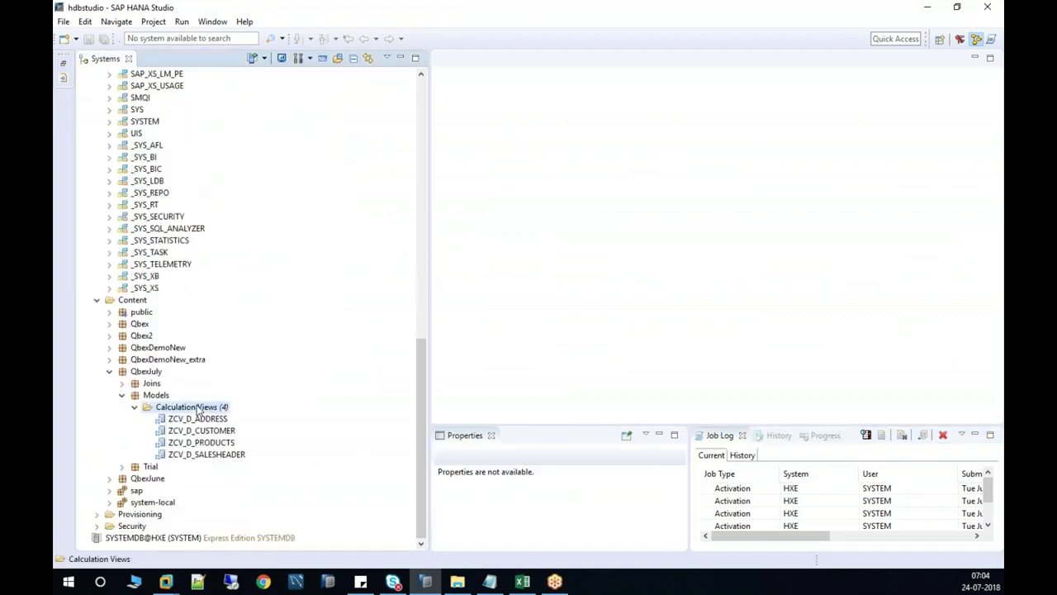
{"action": "left_click", "coordinate": [248, 414]}
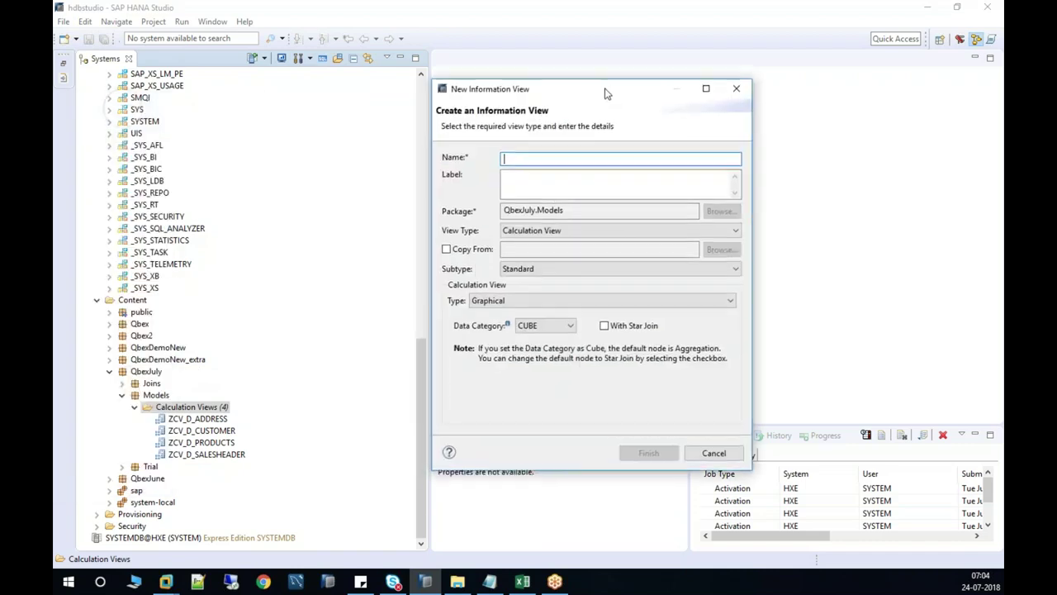
{"action": "type", "text": "ZCV_D_TIME"}
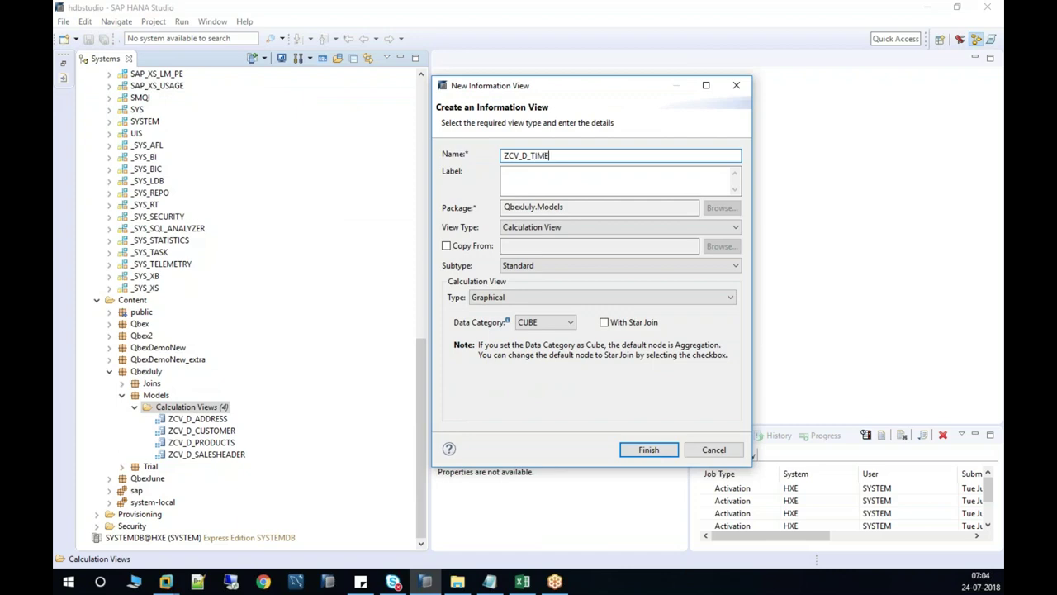
{"action": "left_click", "coordinate": [566, 266]}
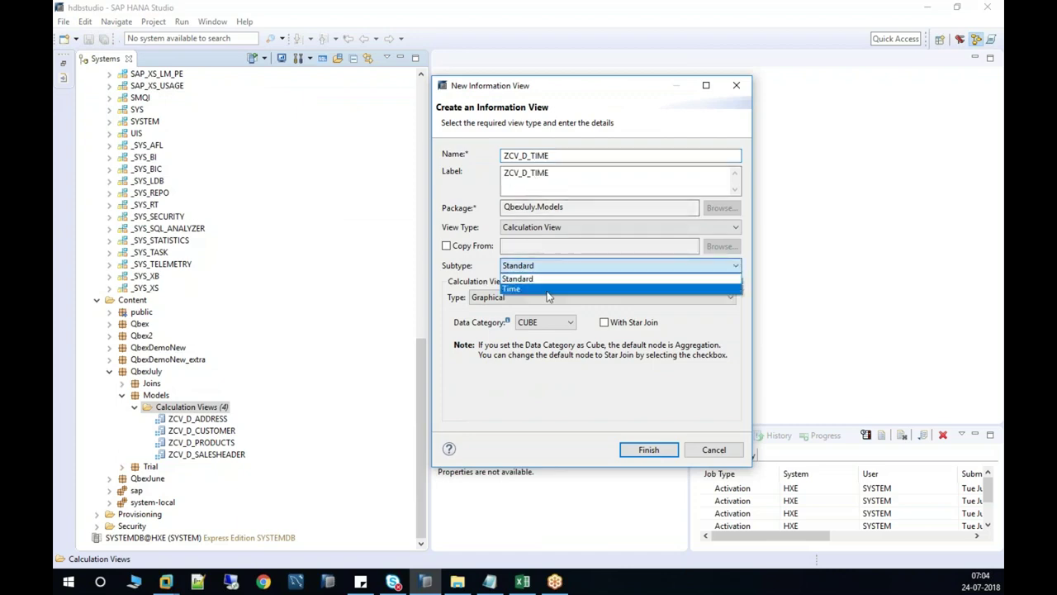
{"action": "left_click", "coordinate": [549, 279]}
{"action": "left_click", "coordinate": [562, 324]}
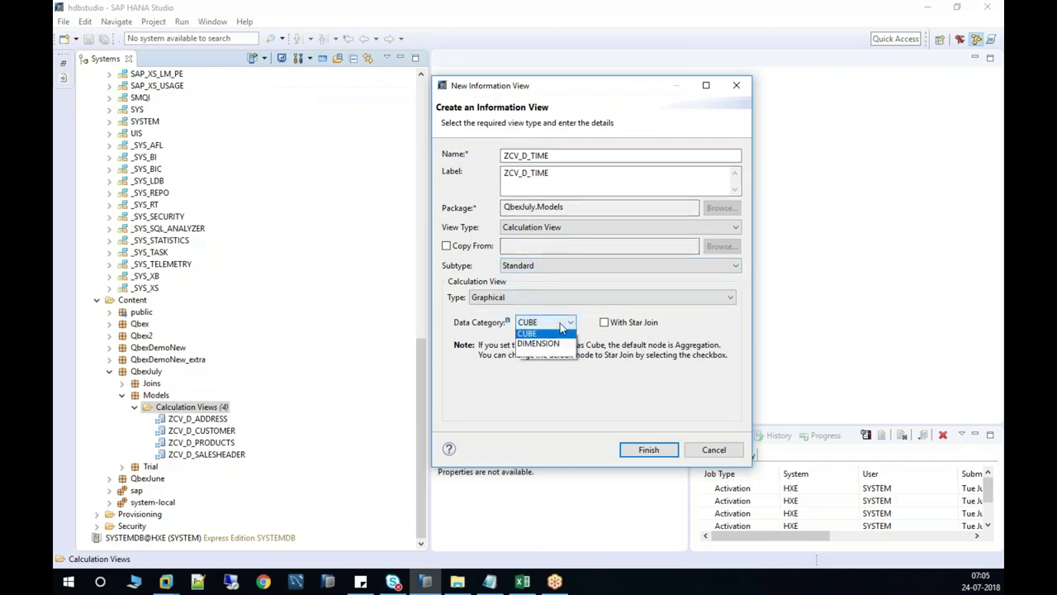
{"action": "left_click", "coordinate": [545, 338]}
{"action": "left_click", "coordinate": [648, 449]}
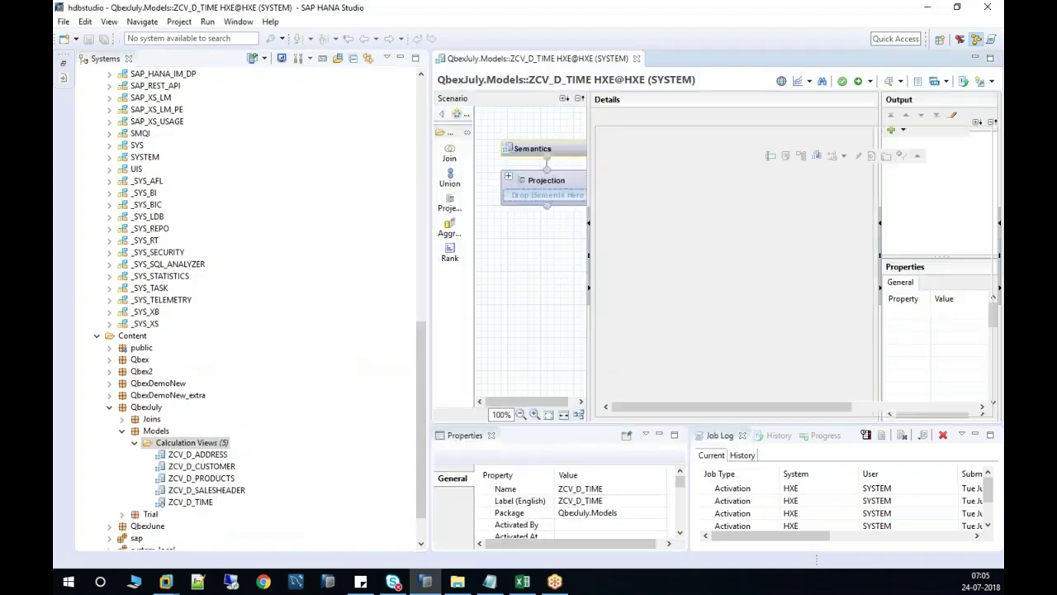
Add the EPM.Util.TimeDimension table to the Projection node and output DATE_SQL, YEAR, QUARTER and MONTH.
{"action": "left_click", "coordinate": [422, 153]}
{"action": "left_click_drag", "start_coordinate": [359, 488], "coordinate": [546, 195]}
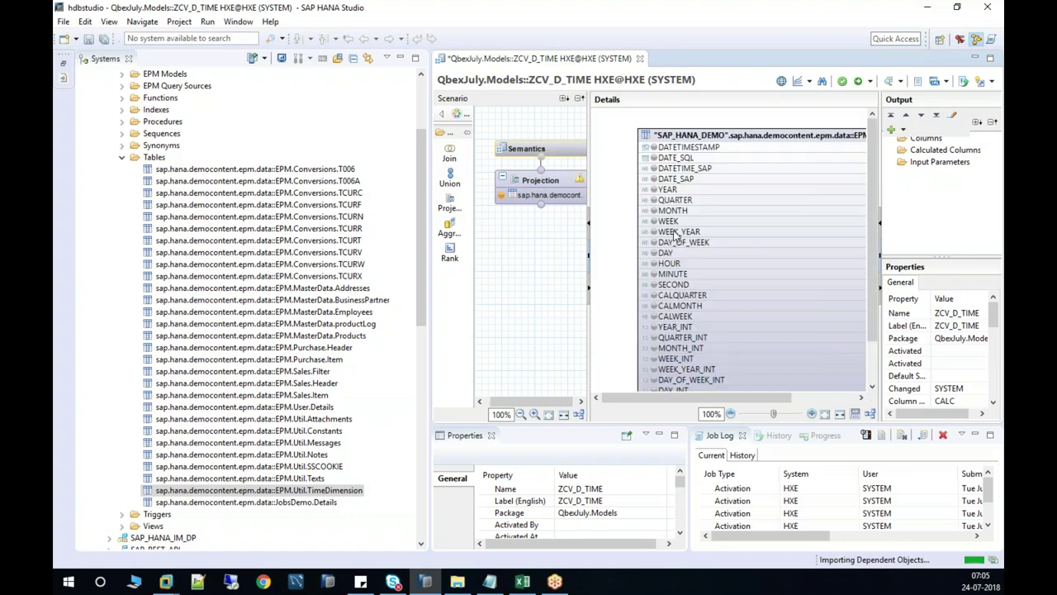
{"action": "left_click", "coordinate": [653, 157]}
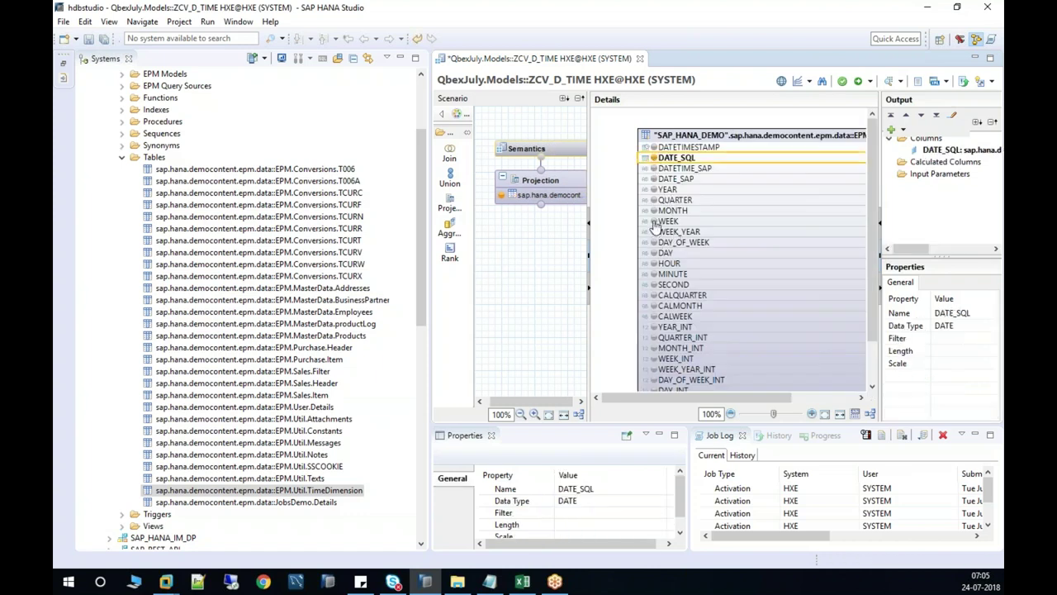
{"action": "left_click", "coordinate": [654, 189]}
{"action": "left_click", "coordinate": [653, 199]}
{"action": "left_click", "coordinate": [653, 210]}
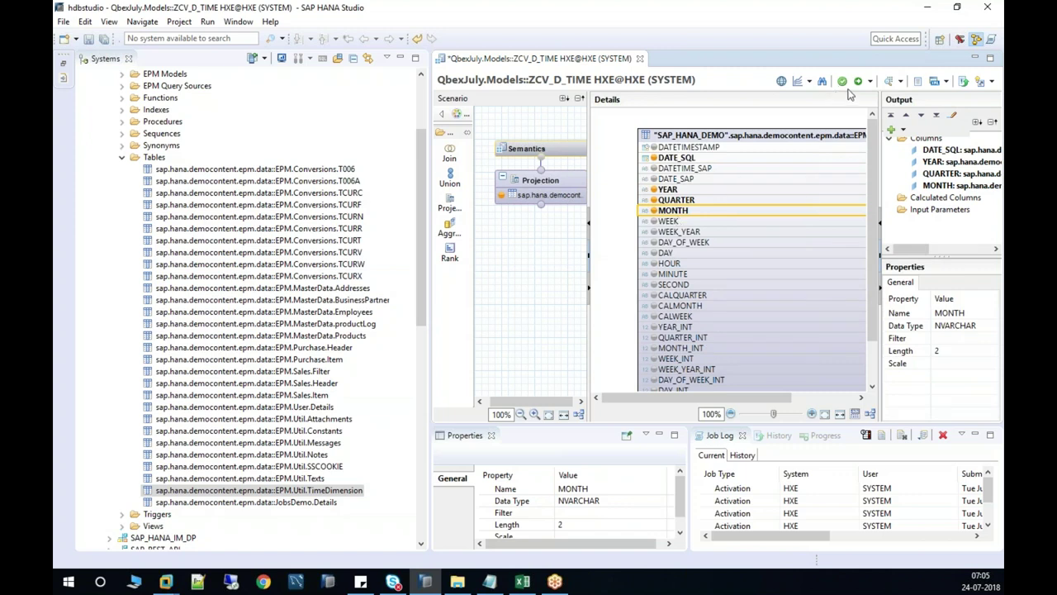
Activate the ZCV_D_TIME view from its Semantics node and check its raw data, closing both editors when done.
{"action": "left_click", "coordinate": [574, 147]}
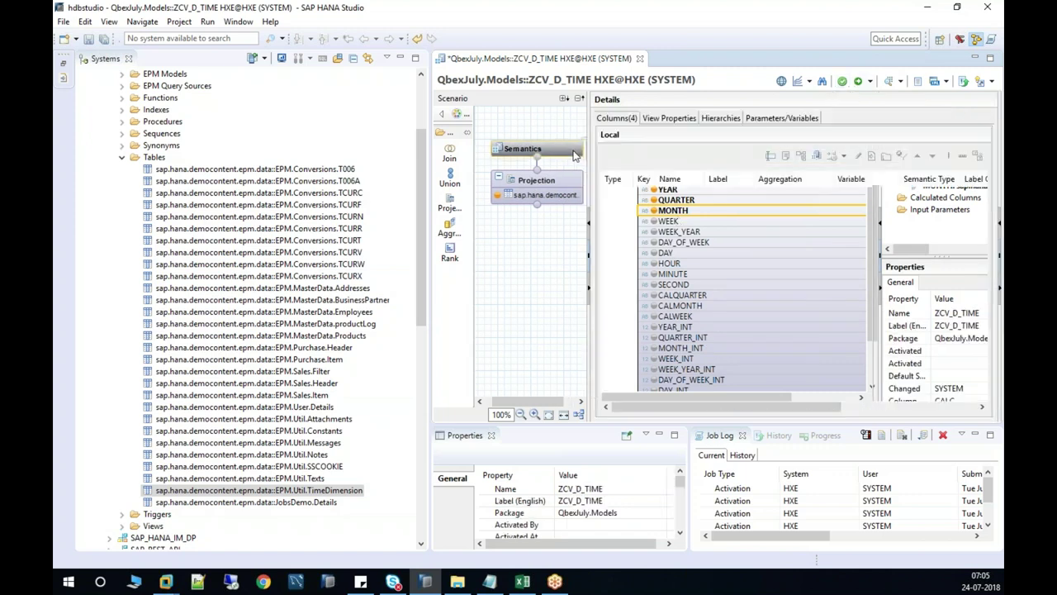
{"action": "left_click", "coordinate": [858, 82]}
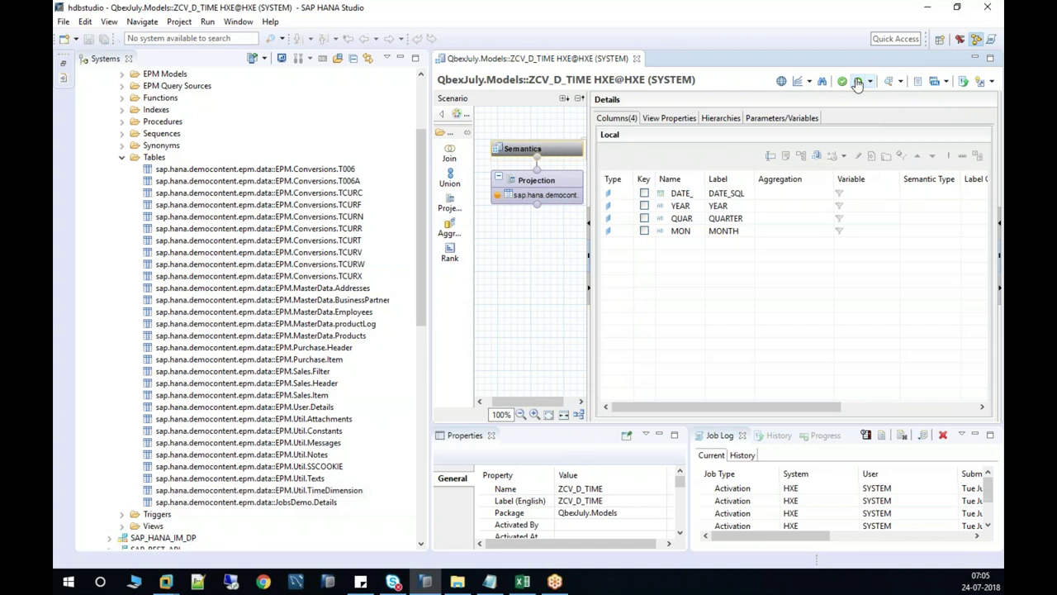
{"action": "left_click", "coordinate": [888, 83]}
{"action": "left_click", "coordinate": [599, 81]}
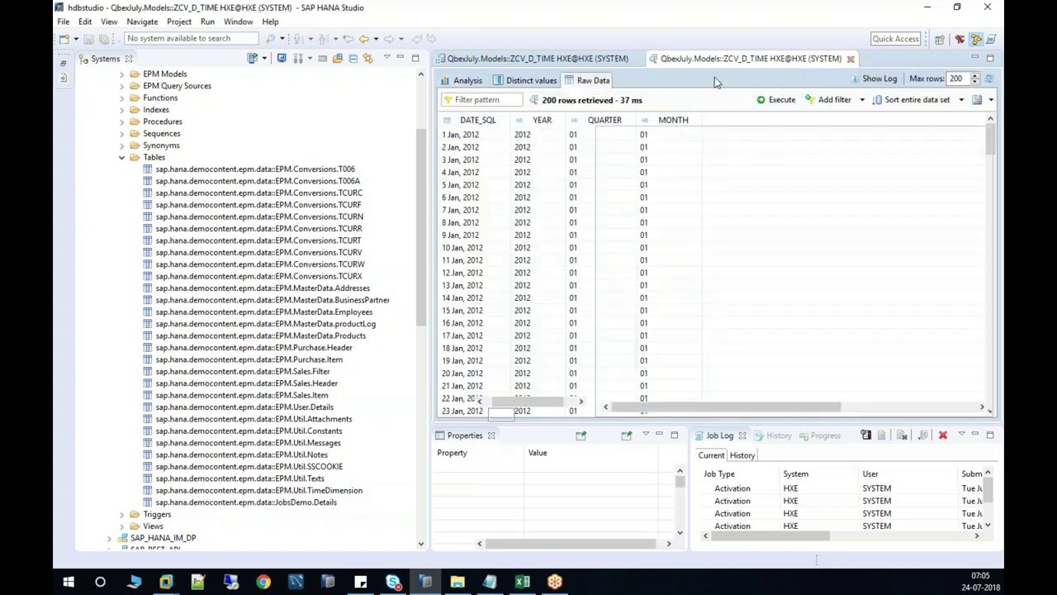
{"action": "left_click", "coordinate": [850, 59]}
{"action": "left_click", "coordinate": [641, 59]}
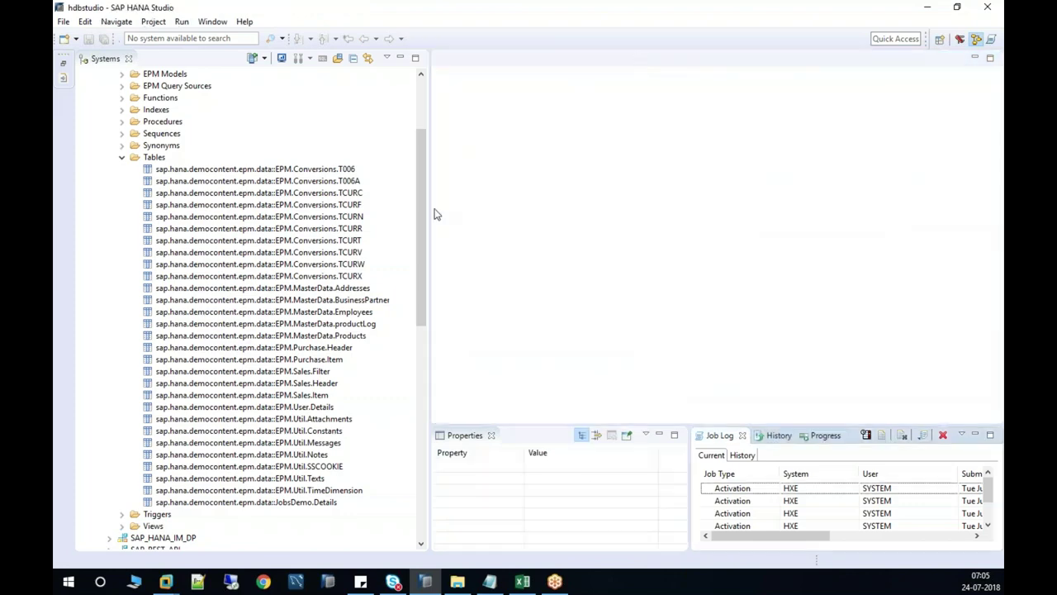
Create a standard graphical calculation view named ZCV_F_SALESITEM in the QbexJuly Models package with data category CUBE and no star join.
{"action": "left_click_drag", "start_coordinate": [422, 184], "coordinate": [418, 420]}
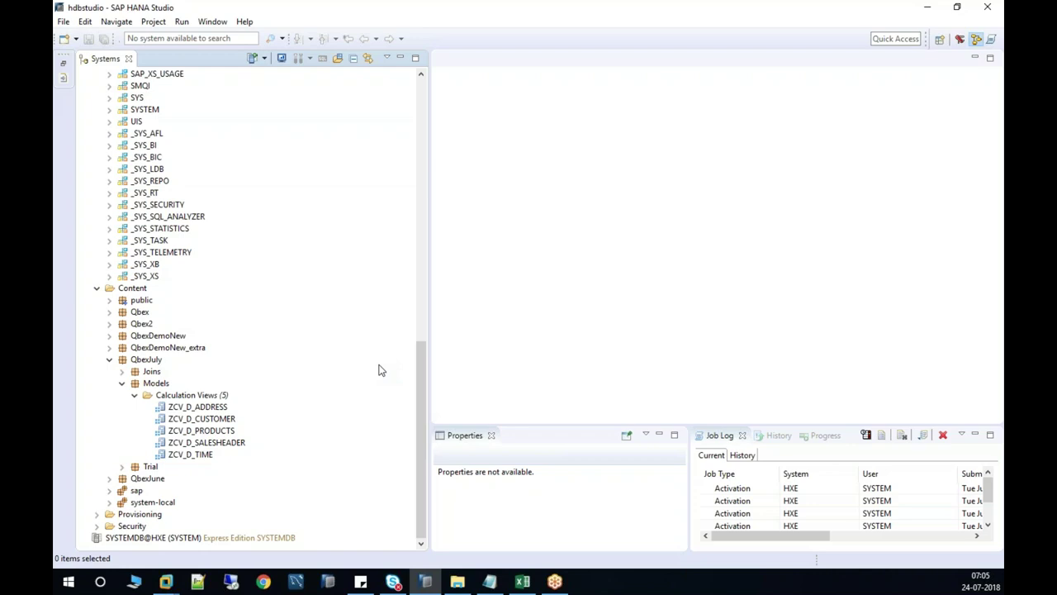
{"action": "right_click", "coordinate": [213, 396]}
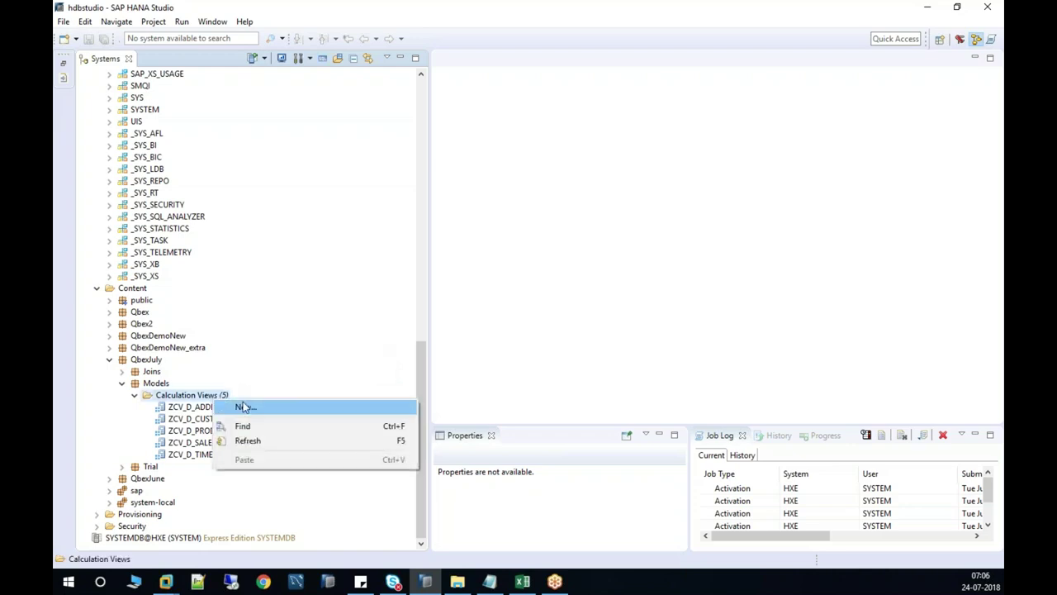
{"action": "left_click", "coordinate": [244, 407]}
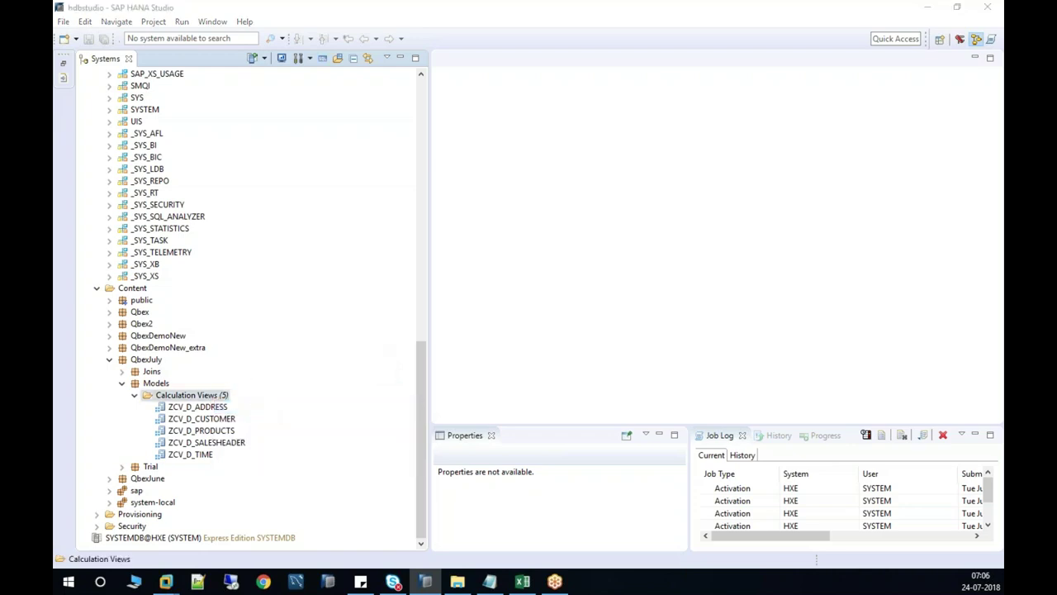
{"action": "type", "text": "ZCXV"}
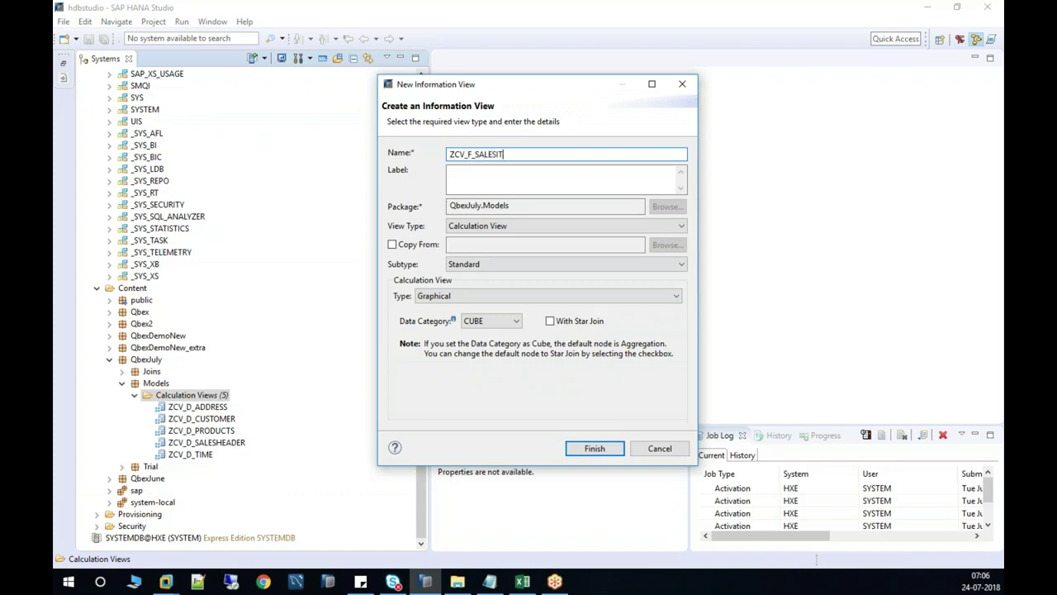
{"action": "left_click", "coordinate": [562, 184]}
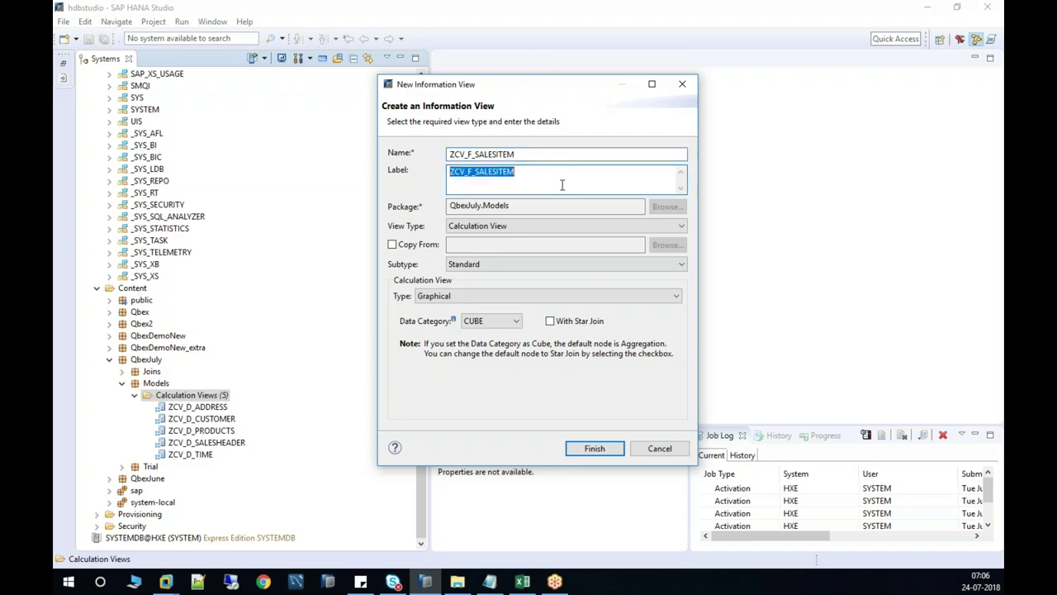
{"action": "left_click", "coordinate": [512, 323]}
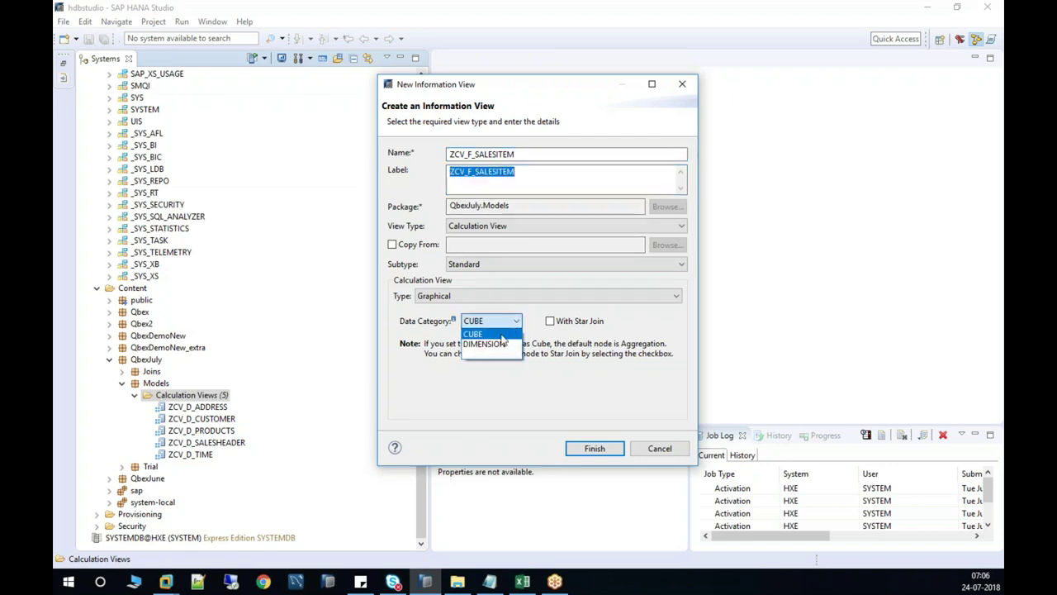
{"action": "left_click", "coordinate": [475, 334]}
{"action": "left_click", "coordinate": [578, 449]}
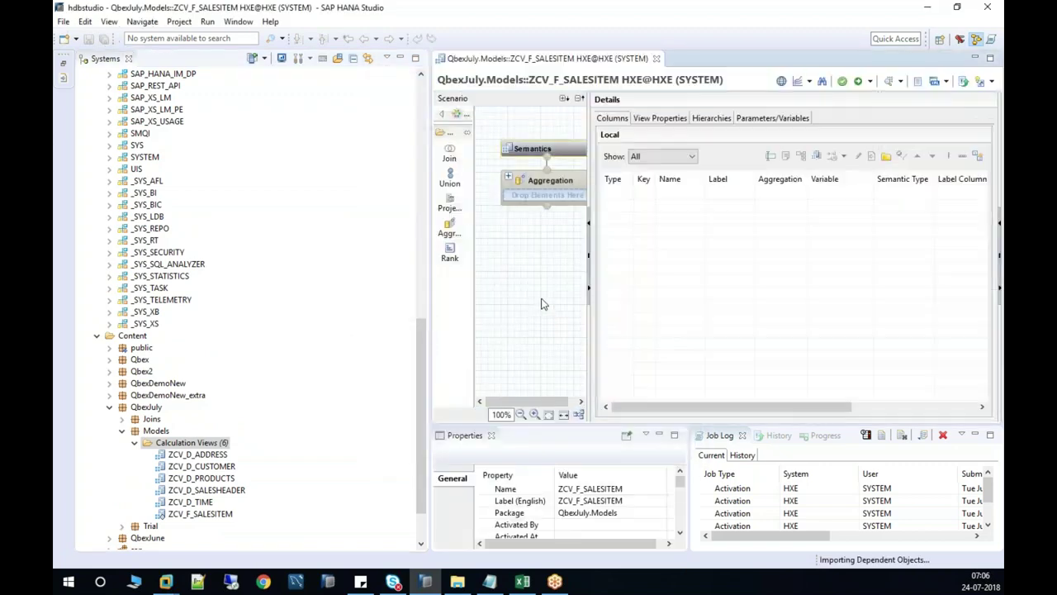
Add a Projection node below the Aggregation and assign the EPM.Sales.Item table to it.
{"action": "left_click_drag", "start_coordinate": [449, 202], "coordinate": [537, 314]}
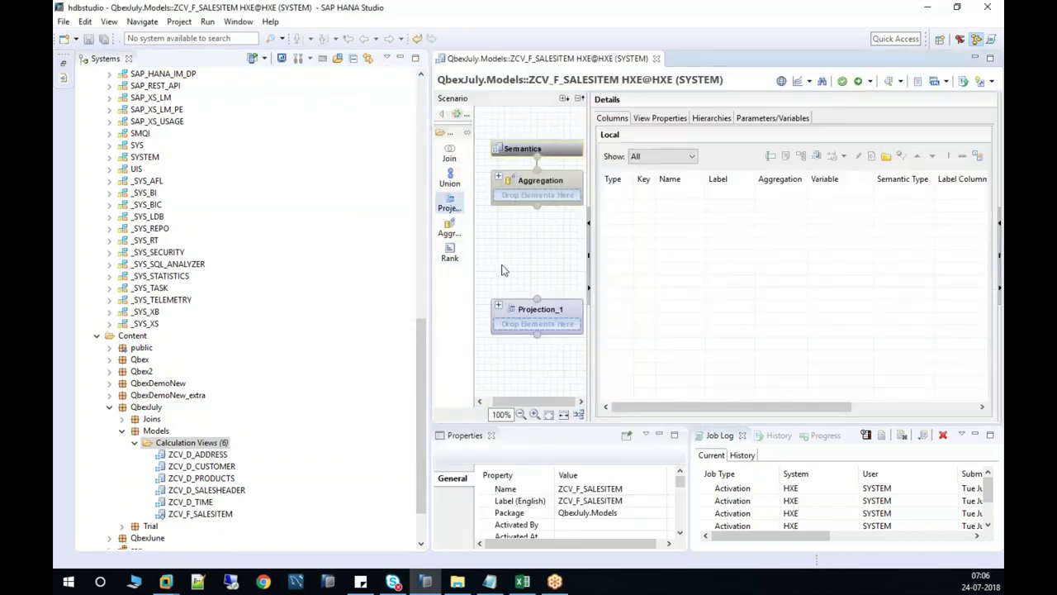
{"action": "scroll", "coordinate": [391, 377], "scroll_direction": "up", "scroll_amount": 13}
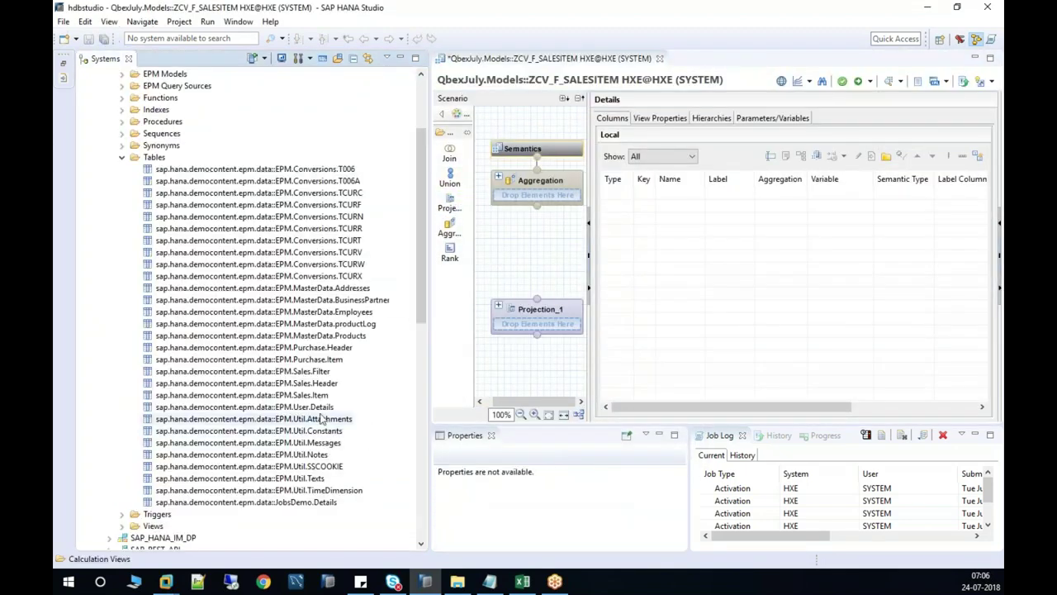
{"action": "left_click_drag", "start_coordinate": [289, 395], "coordinate": [544, 324]}
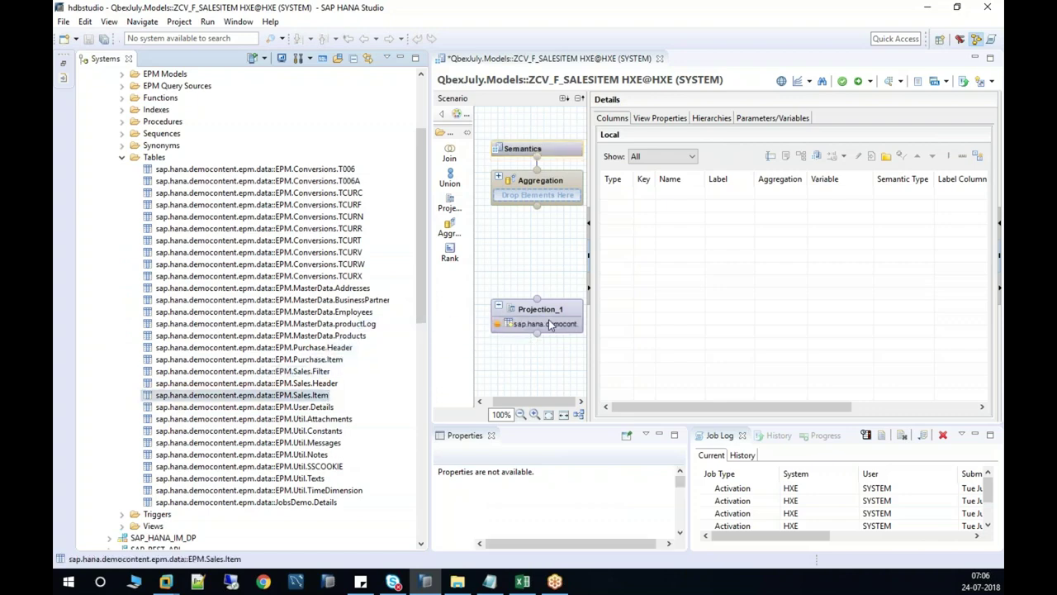
Output SALESORDERID, SALESORDERITEM, PRODUCTID, CURRENCY, GROSSAMOUNT, NETAMOUNT, TAXAMOUNT, QUANTITY and QUANTITYUNIT from the EPM.Sales.Item projection.
{"action": "left_click", "coordinate": [399, 58]}
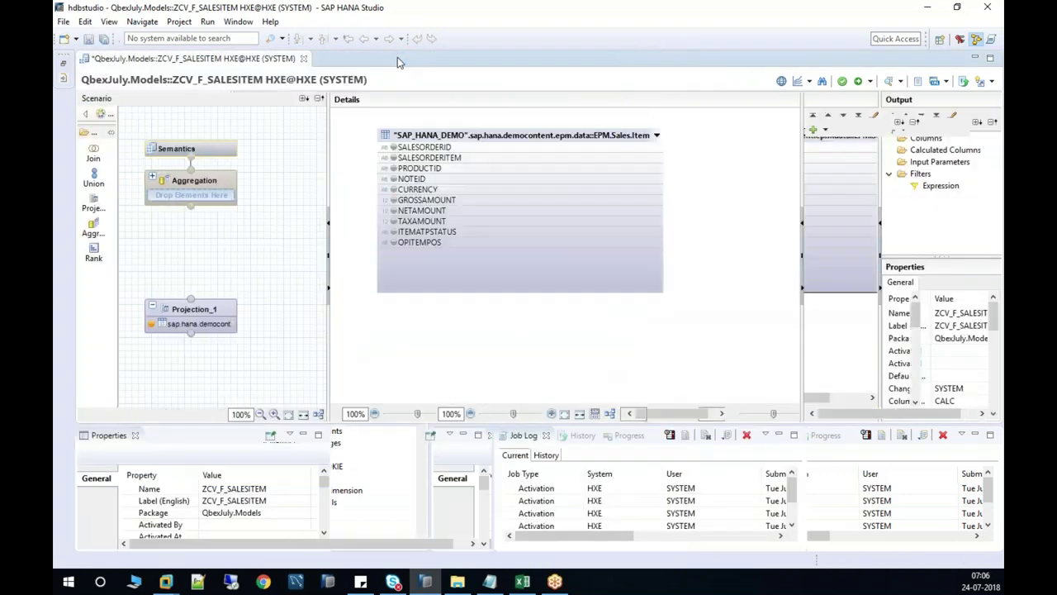
{"action": "left_click", "coordinate": [393, 147]}
{"action": "left_click", "coordinate": [393, 157]}
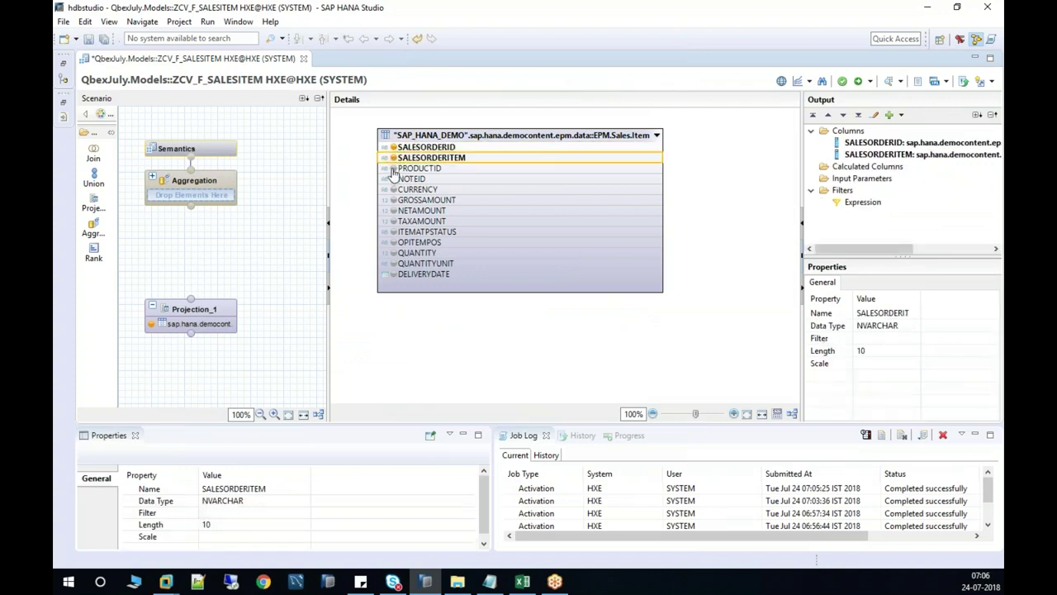
{"action": "left_click", "coordinate": [394, 168]}
{"action": "left_click", "coordinate": [393, 200]}
{"action": "left_click", "coordinate": [394, 211]}
{"action": "left_click", "coordinate": [393, 221]}
{"action": "left_click", "coordinate": [394, 189]}
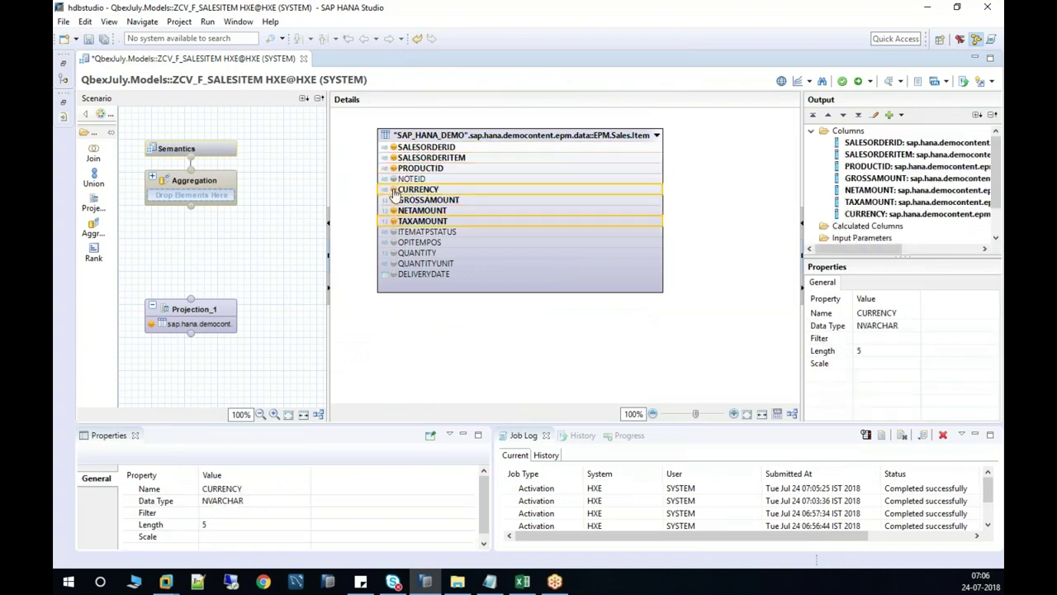
{"action": "left_click", "coordinate": [393, 253]}
{"action": "left_click", "coordinate": [393, 264]}
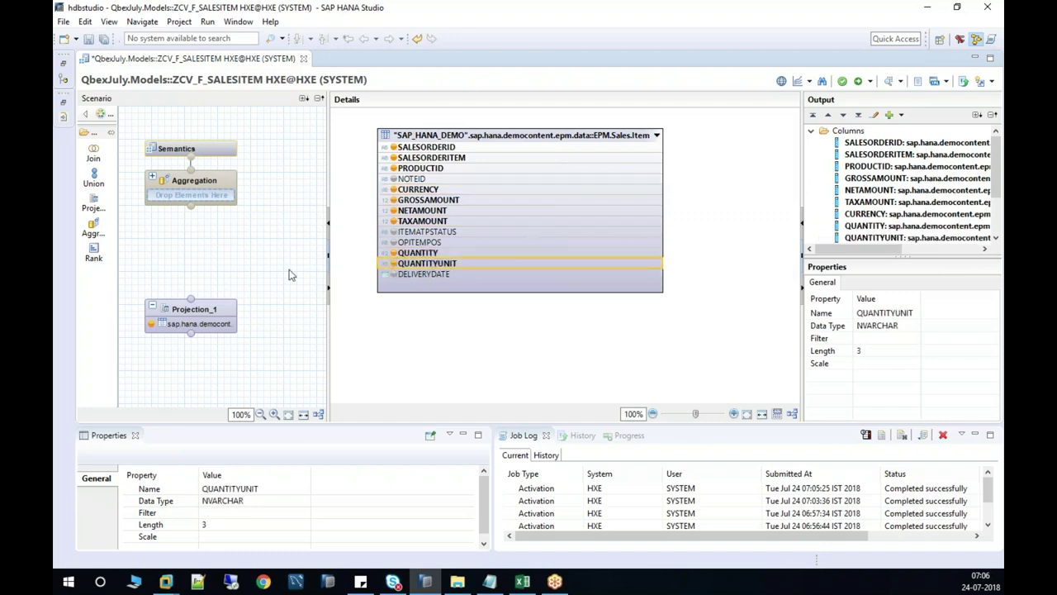
Connect Projection_1 to the Aggregation node and add GROSSAMOUNT, NETAMOUNT, TAXAMOUNT and QUANTITY as aggregated columns.
{"action": "left_click_drag", "start_coordinate": [190, 302], "coordinate": [212, 185]}
{"action": "left_click", "coordinate": [212, 185]}
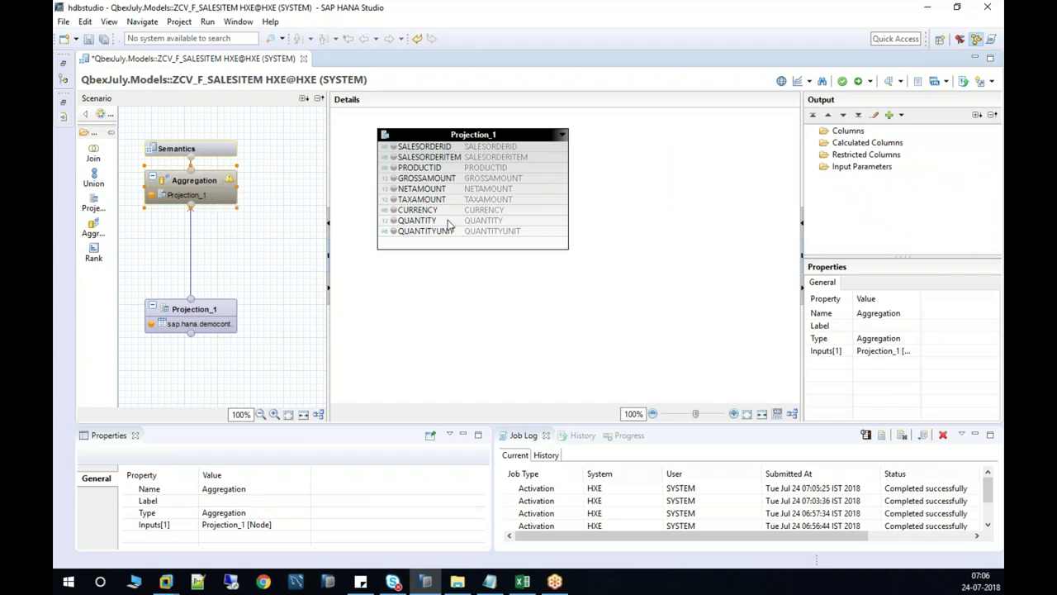
{"action": "left_click", "coordinate": [429, 179]}
{"action": "left_click", "coordinate": [442, 190], "text": "ctrl"}
{"action": "left_click", "coordinate": [440, 200], "text": "ctrl"}
{"action": "left_click", "coordinate": [440, 219], "text": "shift"}
{"action": "right_click", "coordinate": [440, 222]}
{"action": "left_click", "coordinate": [481, 229]}
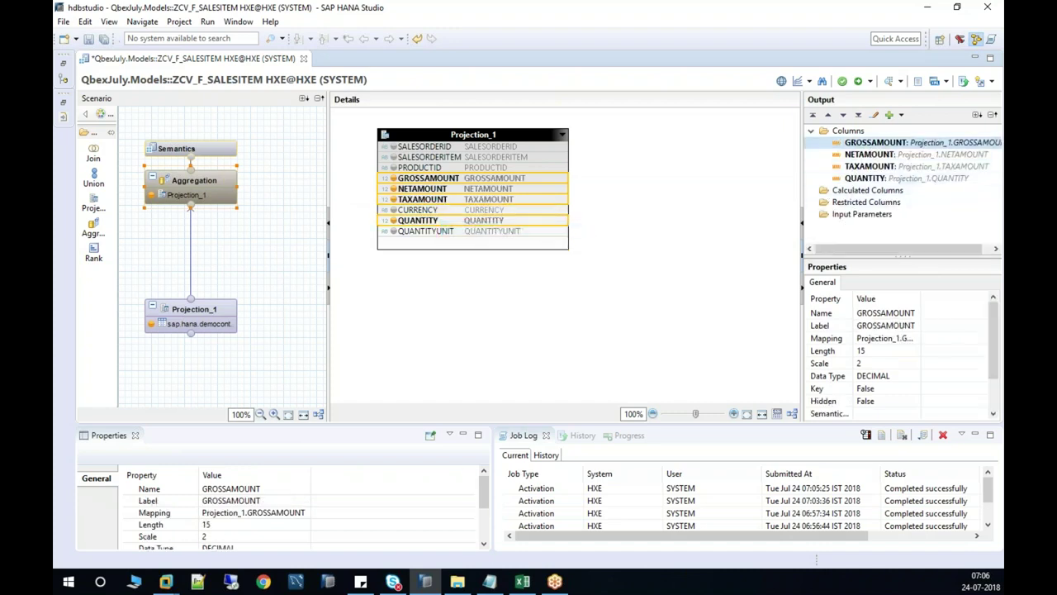
{"action": "left_click", "coordinate": [994, 395]}
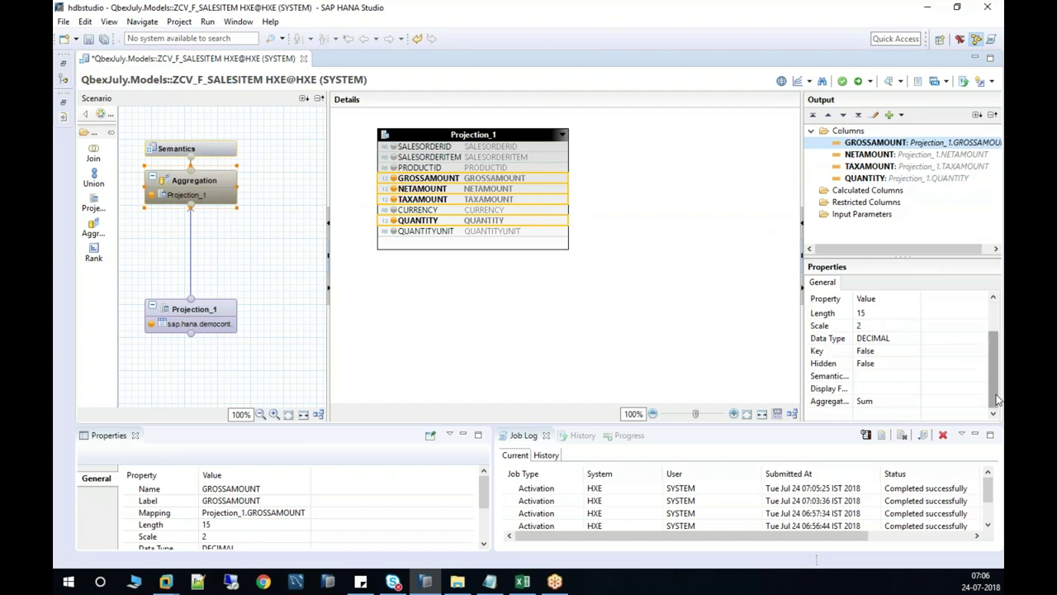
Add SALESORDERID, SALESORDERITEM, PRODUCTID, CURRENCY and QUANTITYUNIT to the Aggregation node's output as plain columns.
{"action": "left_click", "coordinate": [422, 147]}
{"action": "left_click", "coordinate": [438, 168], "text": "shift"}
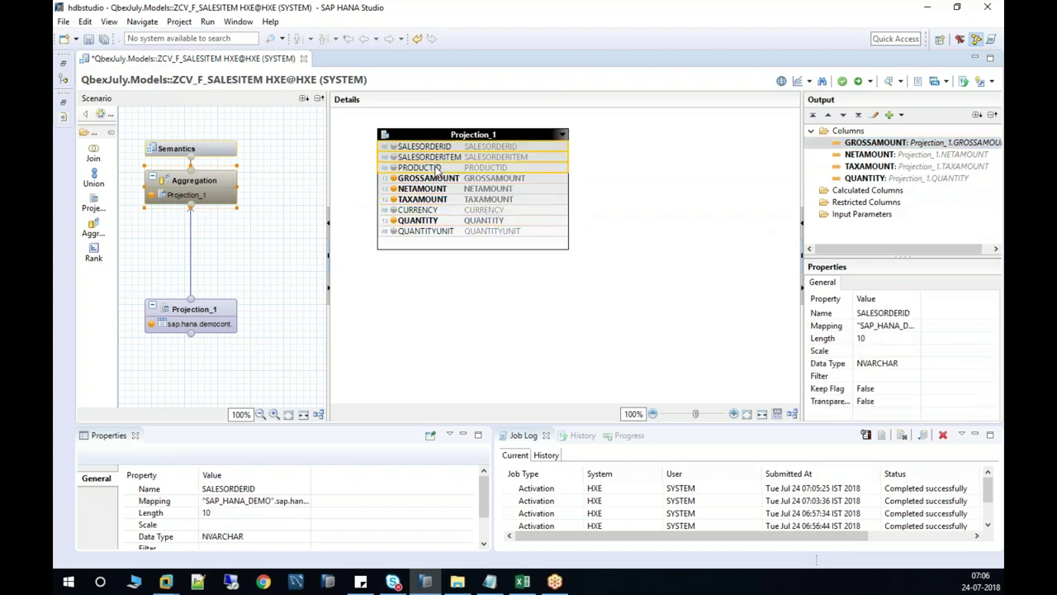
{"action": "right_click", "coordinate": [436, 168]}
{"action": "left_click", "coordinate": [485, 191]}
{"action": "left_click", "coordinate": [430, 210]}
{"action": "right_click", "coordinate": [430, 210]}
{"action": "left_click", "coordinate": [480, 233]}
{"action": "left_click", "coordinate": [425, 231]}
{"action": "right_click", "coordinate": [425, 231]}
{"action": "left_click", "coordinate": [473, 257]}
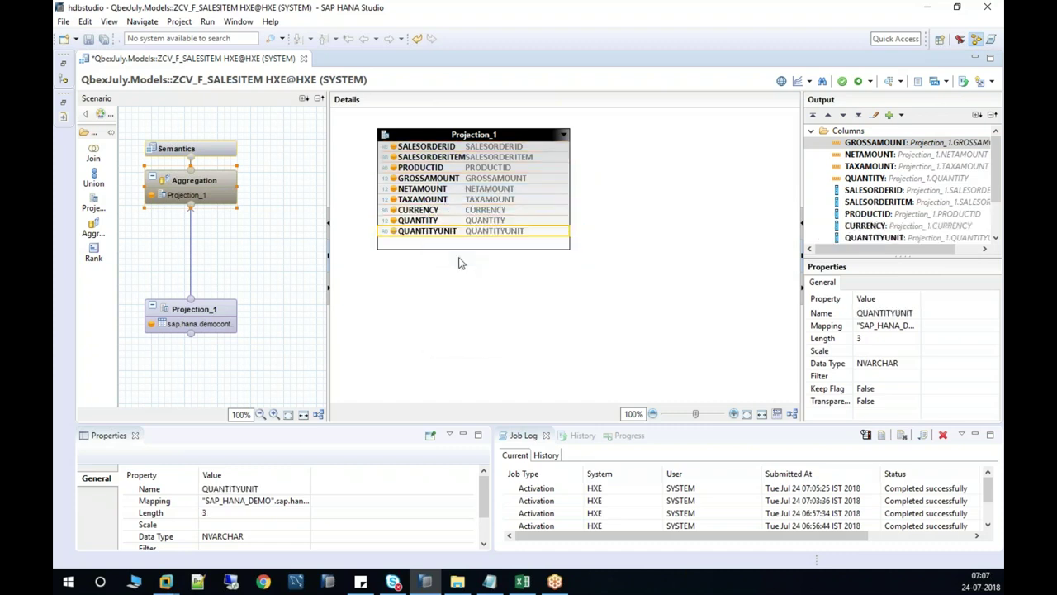
Check the measures' aggregation types in the Semantics node, activate the ZCV_F_SALESITEM view and close its editor.
{"action": "left_click", "coordinate": [209, 148]}
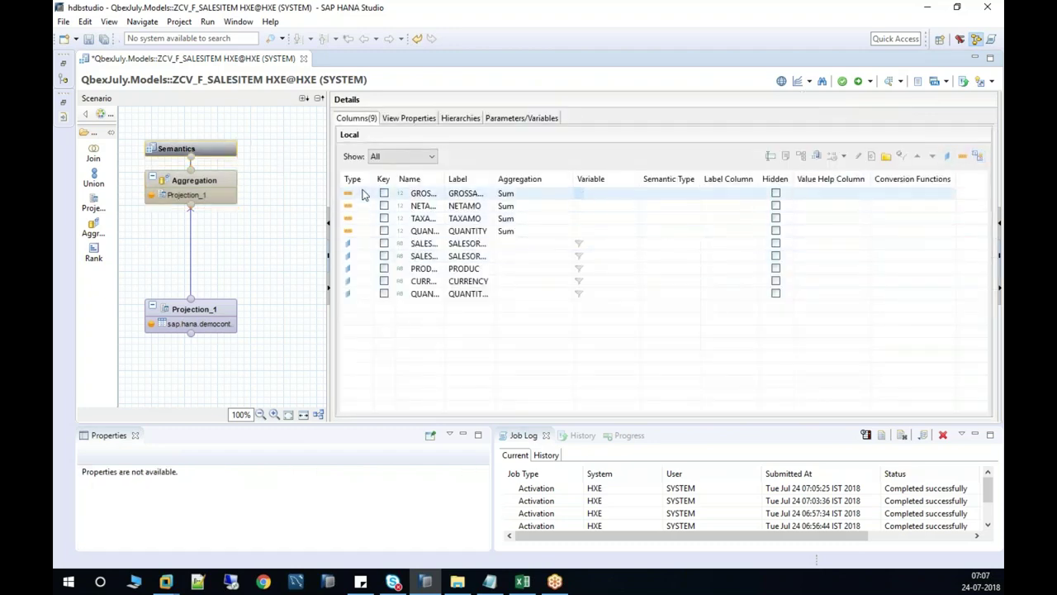
{"action": "left_click_drag", "start_coordinate": [464, 177], "coordinate": [499, 177]}
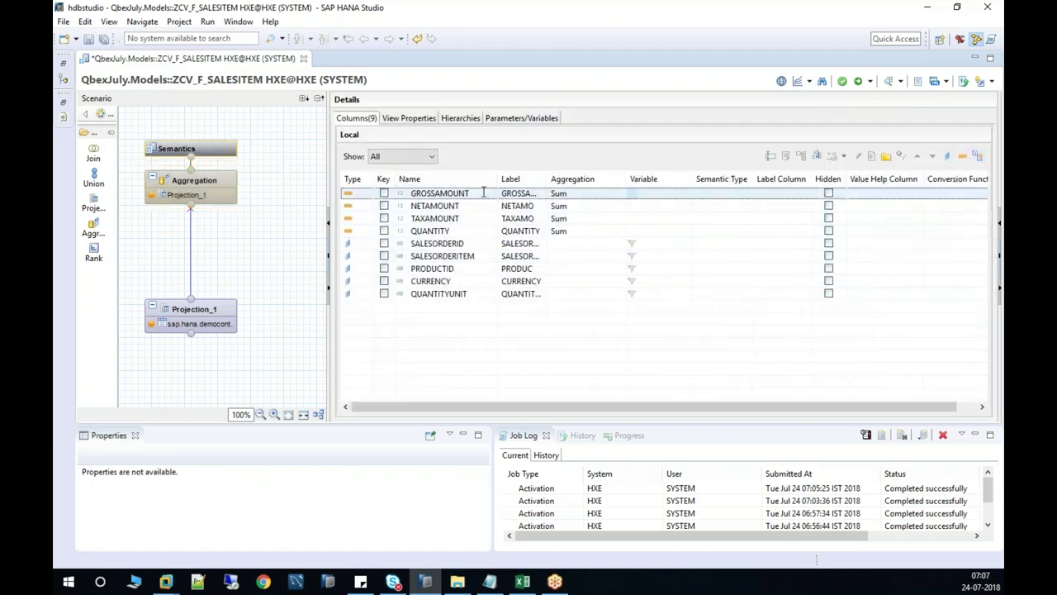
{"action": "left_click", "coordinate": [578, 193]}
{"action": "left_click", "coordinate": [578, 206]}
{"action": "left_click", "coordinate": [575, 218]}
{"action": "left_click", "coordinate": [575, 230]}
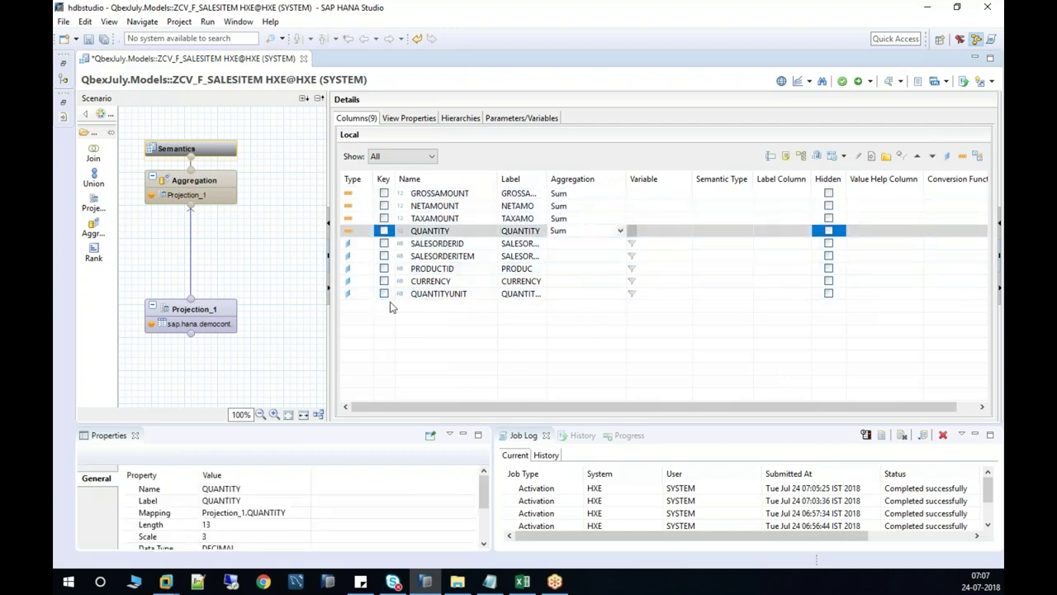
{"action": "left_click", "coordinate": [859, 83]}
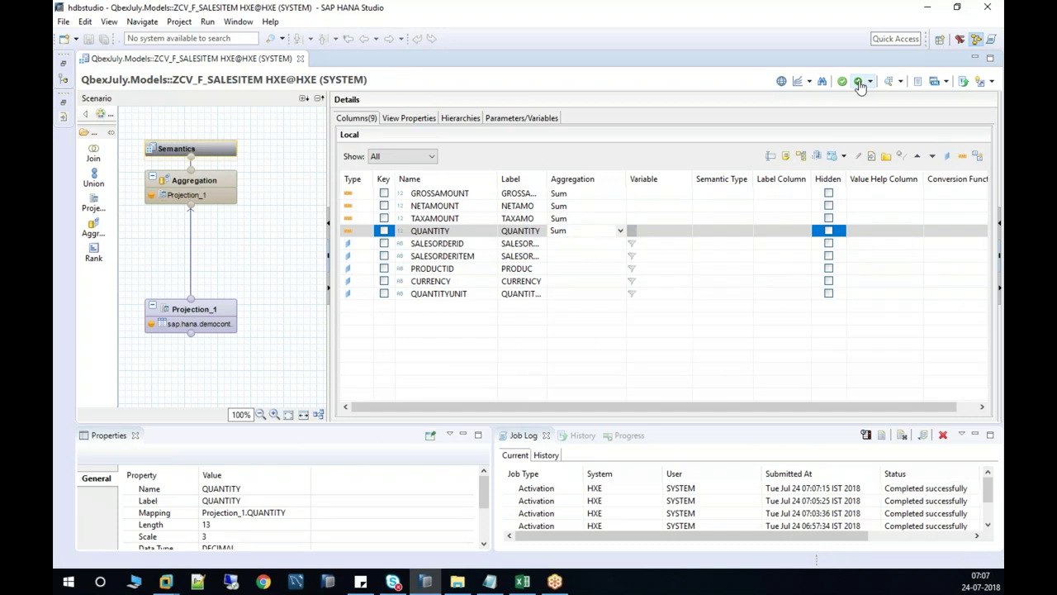
{"action": "left_click", "coordinate": [300, 58]}
Create a standard graphical calculation view named ZCV_SOW_C_WO_STAR in the QbexJuly Models package with data category CUBE and no star join.
{"action": "left_click", "coordinate": [64, 64]}
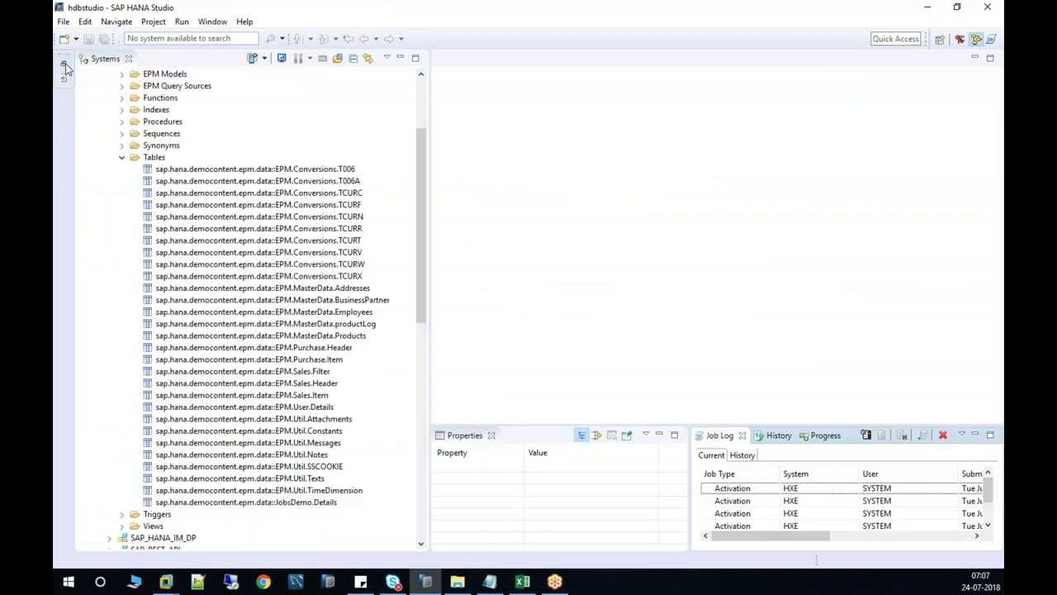
{"action": "left_click_drag", "start_coordinate": [423, 201], "coordinate": [417, 475]}
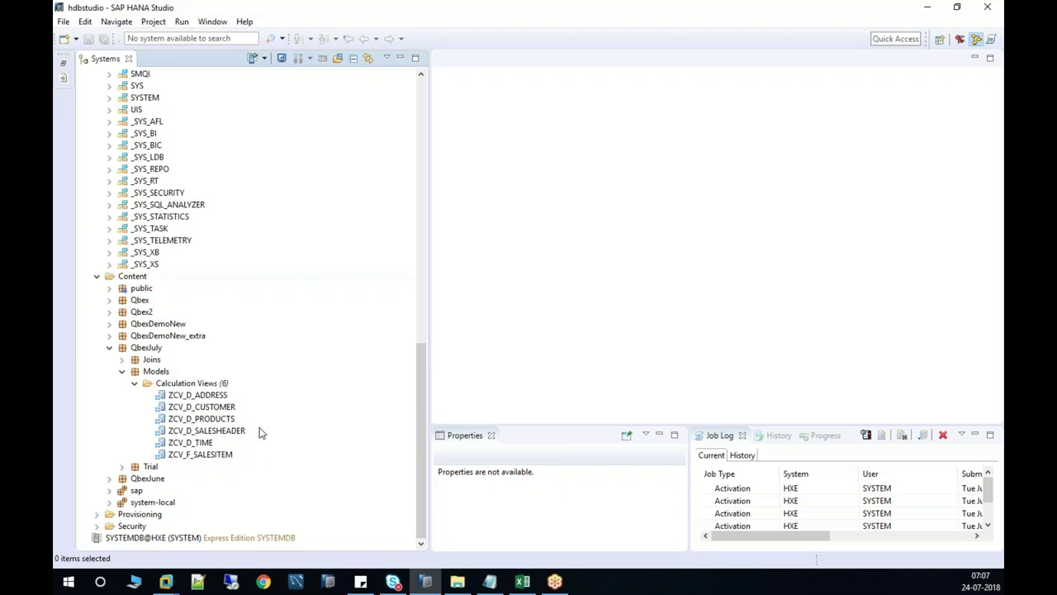
{"action": "right_click", "coordinate": [157, 372]}
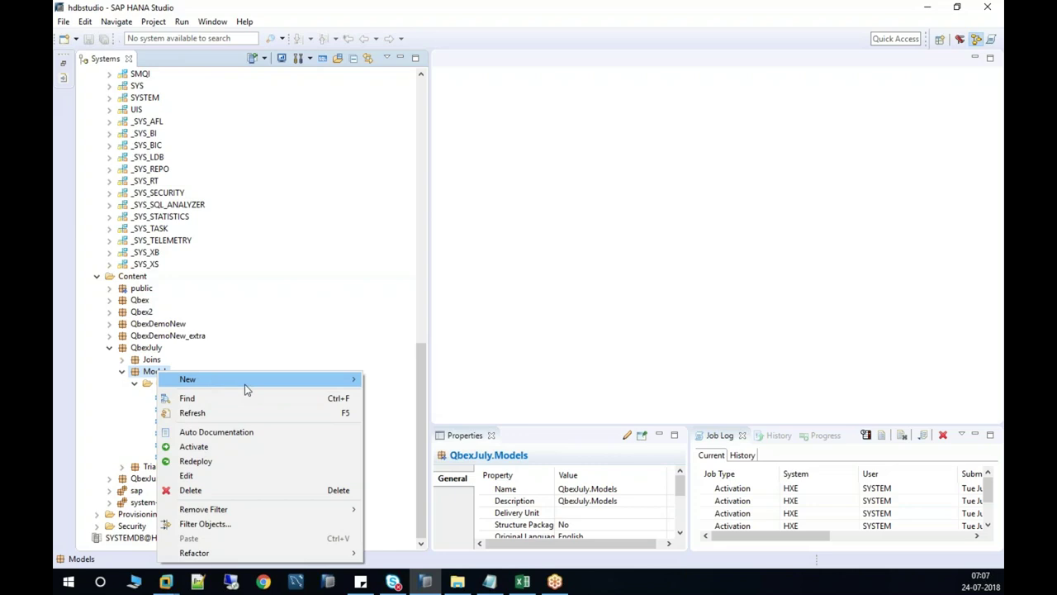
{"action": "mouse_move", "coordinate": [238, 384]}
{"action": "left_click", "coordinate": [439, 424]}
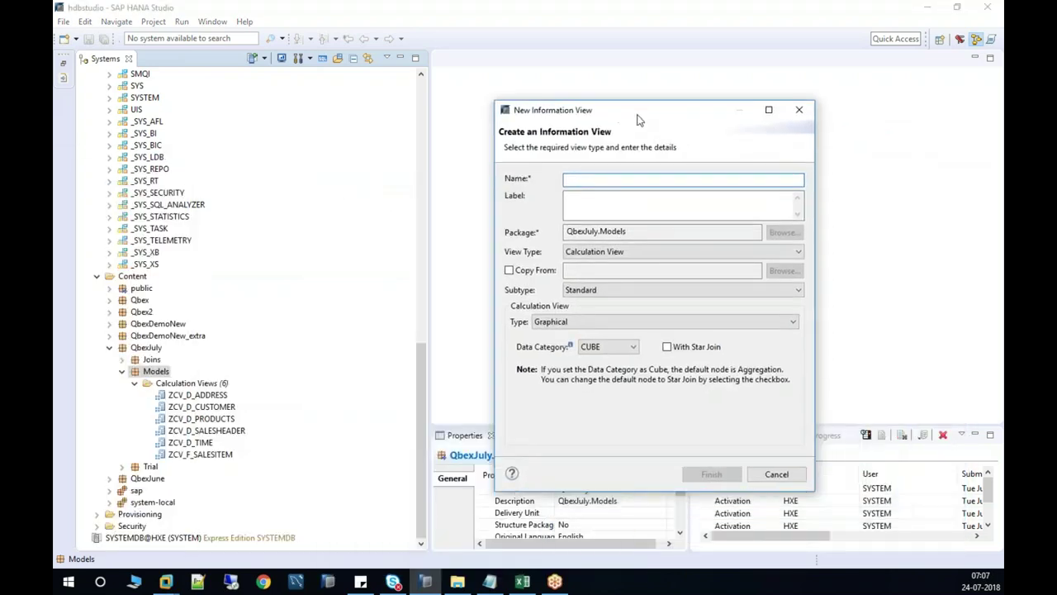
{"action": "type", "text": "ZCV_SOW_C_WO_STAR"}
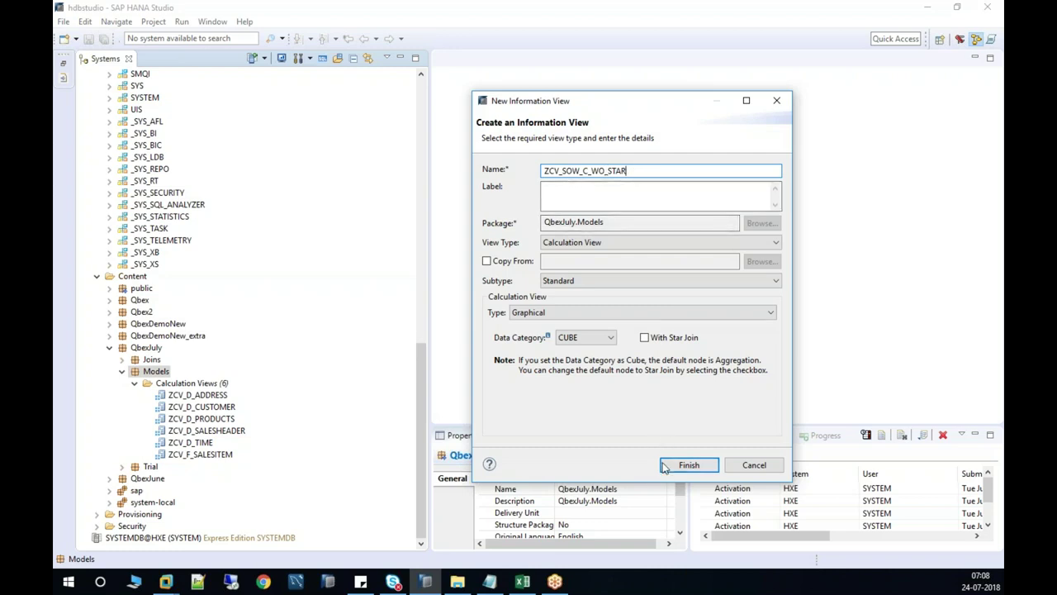
{"action": "key", "text": "Return"}
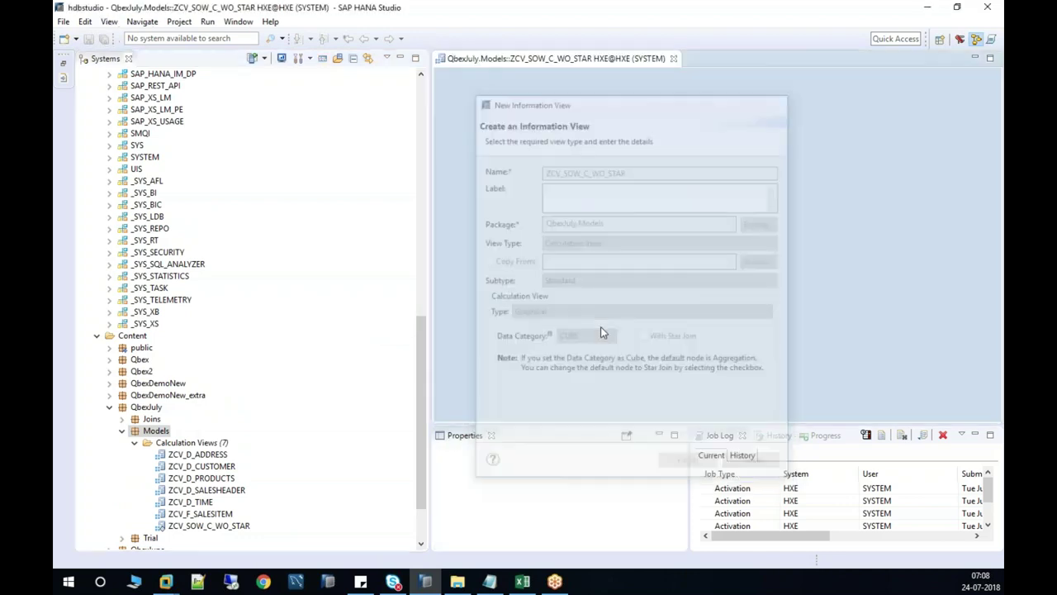
Add a Join node below the Aggregation with the ZCV_F_SALESITEM and ZCV_D_SALESHEADER views as its inputs.
{"action": "left_click_drag", "start_coordinate": [590, 191], "coordinate": [675, 191]}
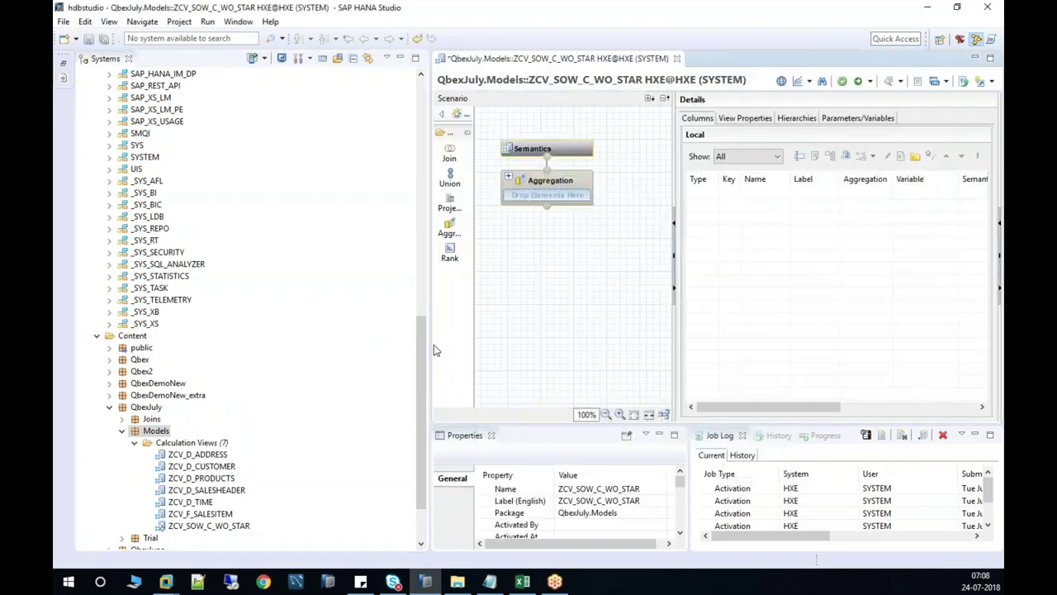
{"action": "left_click_drag", "start_coordinate": [422, 347], "coordinate": [422, 377]}
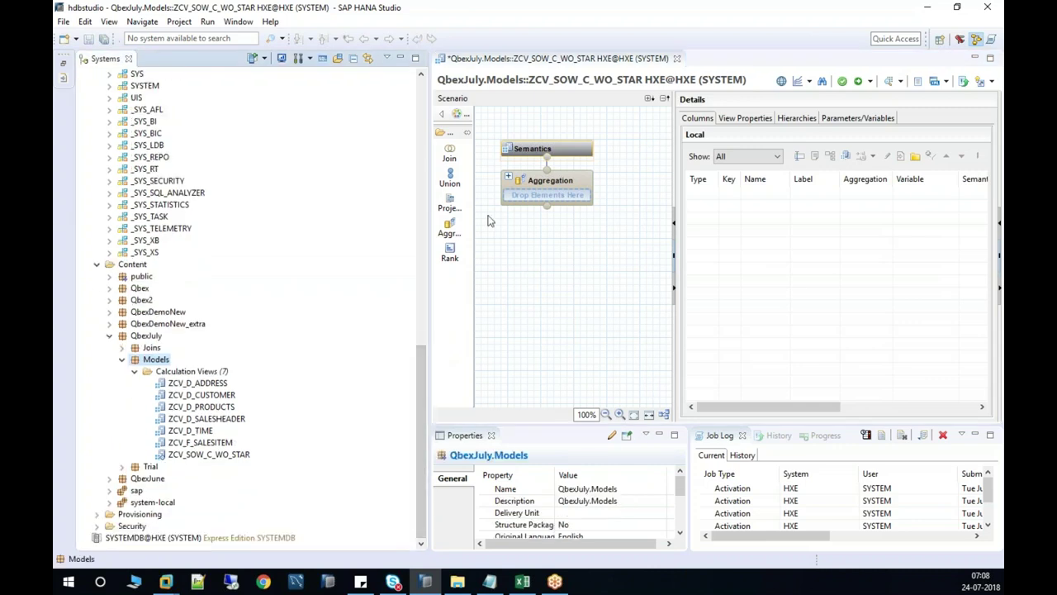
{"action": "left_click", "coordinate": [449, 155]}
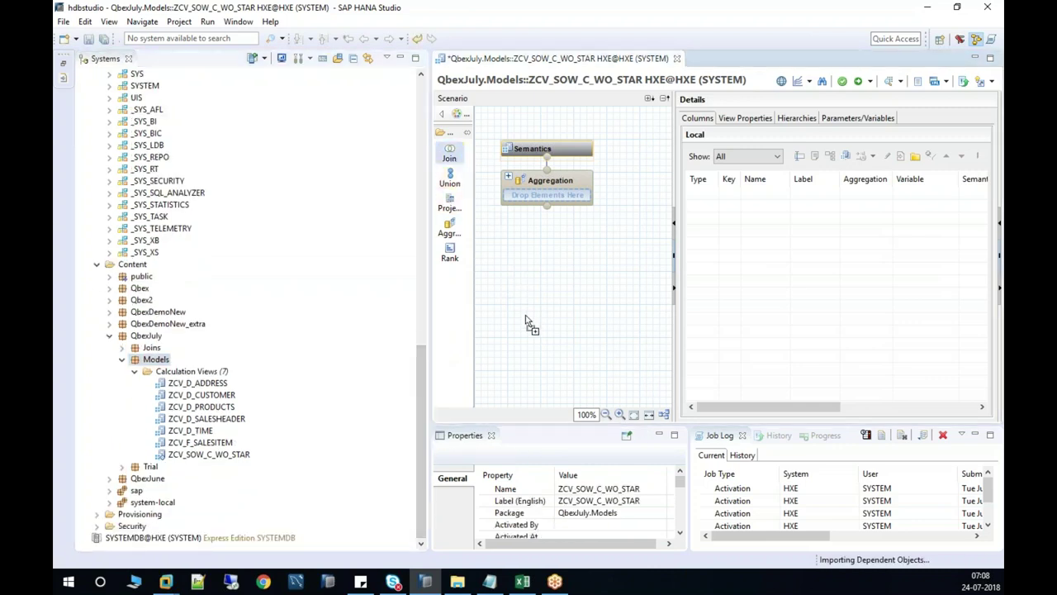
{"action": "left_click", "coordinate": [564, 365]}
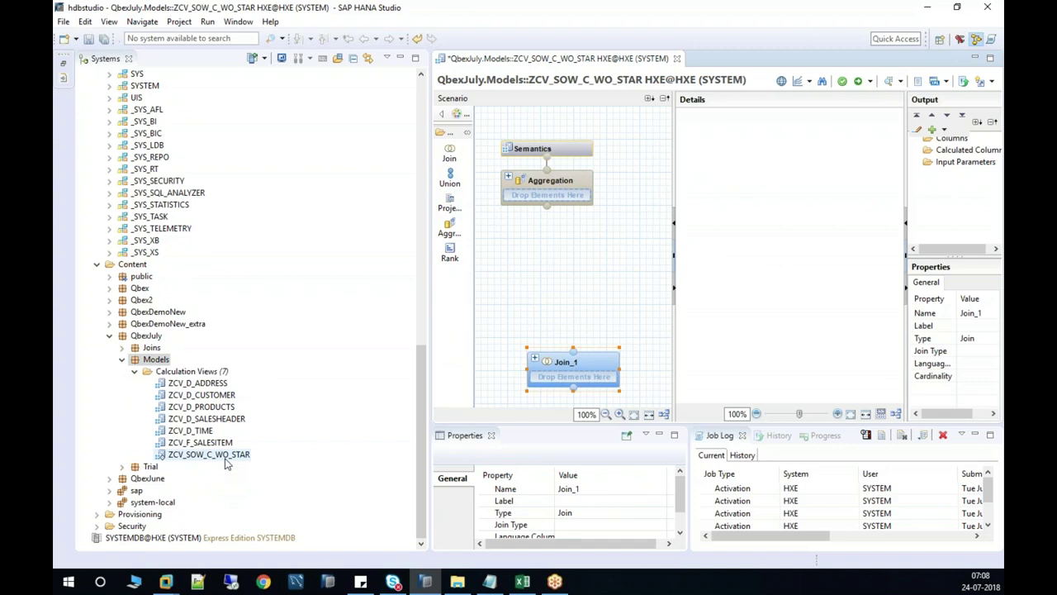
{"action": "left_click_drag", "start_coordinate": [217, 446], "coordinate": [568, 382]}
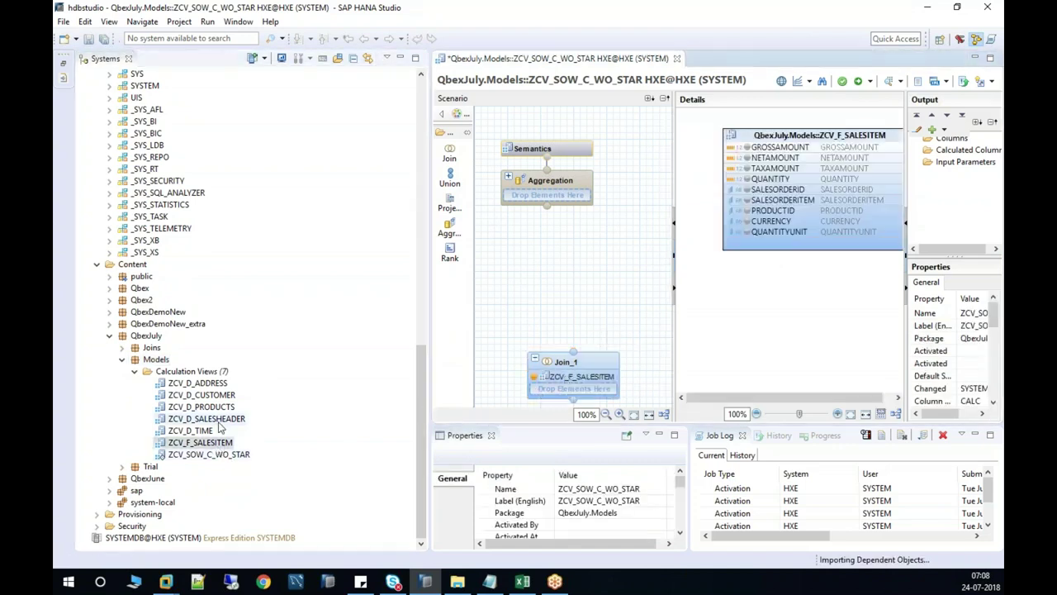
{"action": "left_click_drag", "start_coordinate": [206, 418], "coordinate": [555, 393]}
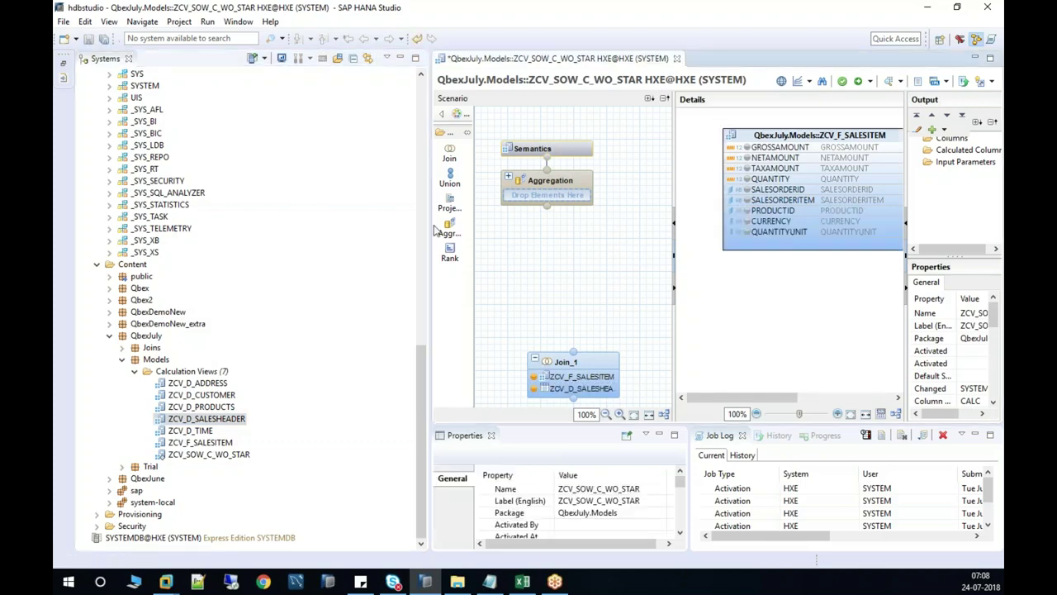
Join ZCV_F_SALESITEM to ZCV_D_SALESHEADER on SALESORDERID in Join_1 and set the join type to Referential.
{"action": "left_click", "coordinate": [402, 58]}
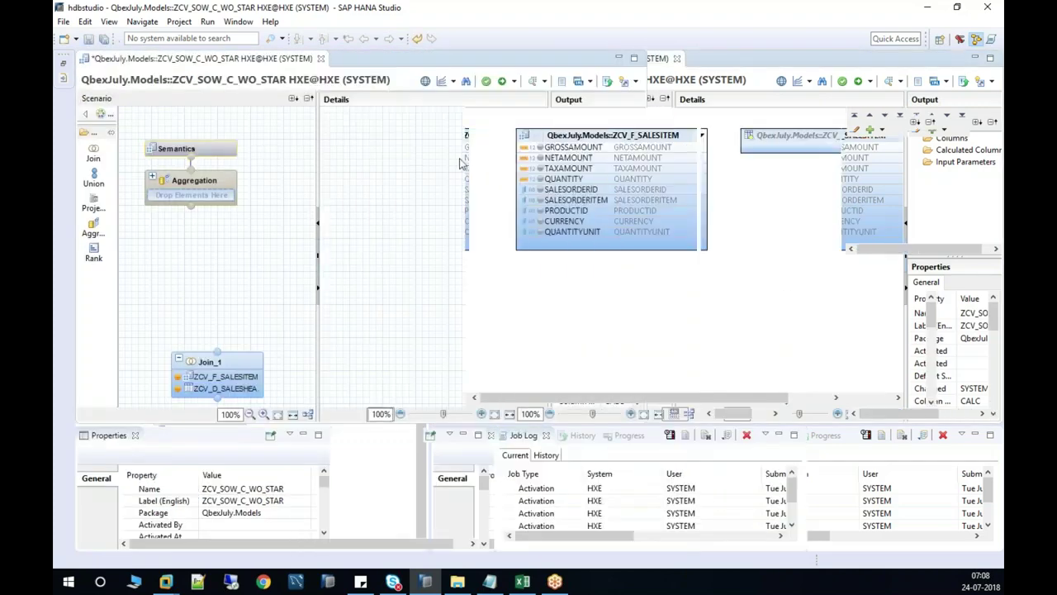
{"action": "left_click_drag", "start_coordinate": [466, 135], "coordinate": [300, 132]}
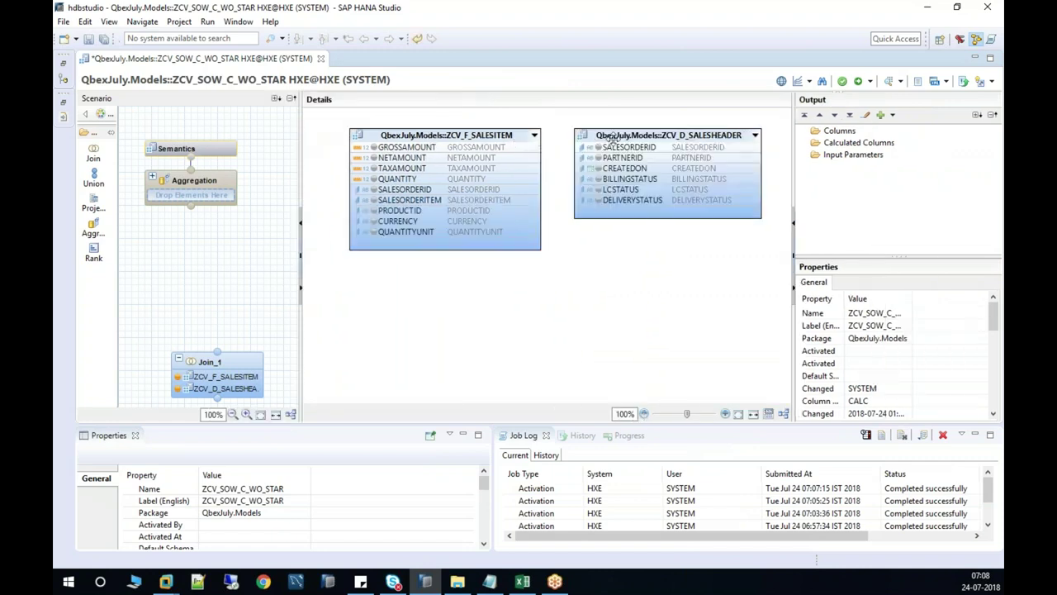
{"action": "left_click_drag", "start_coordinate": [615, 136], "coordinate": [646, 135]}
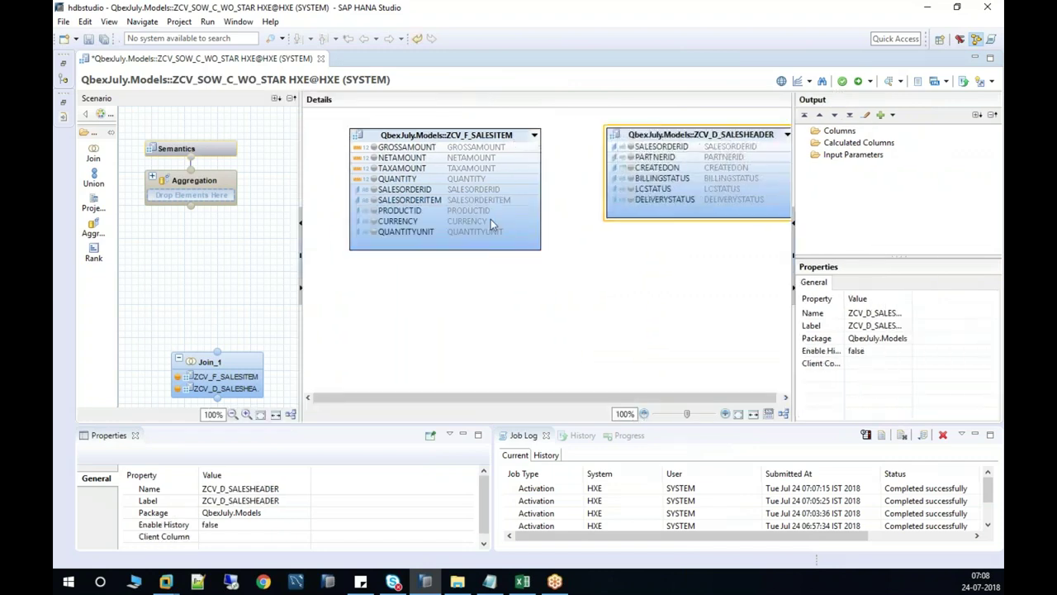
{"action": "left_click_drag", "start_coordinate": [503, 190], "coordinate": [628, 146]}
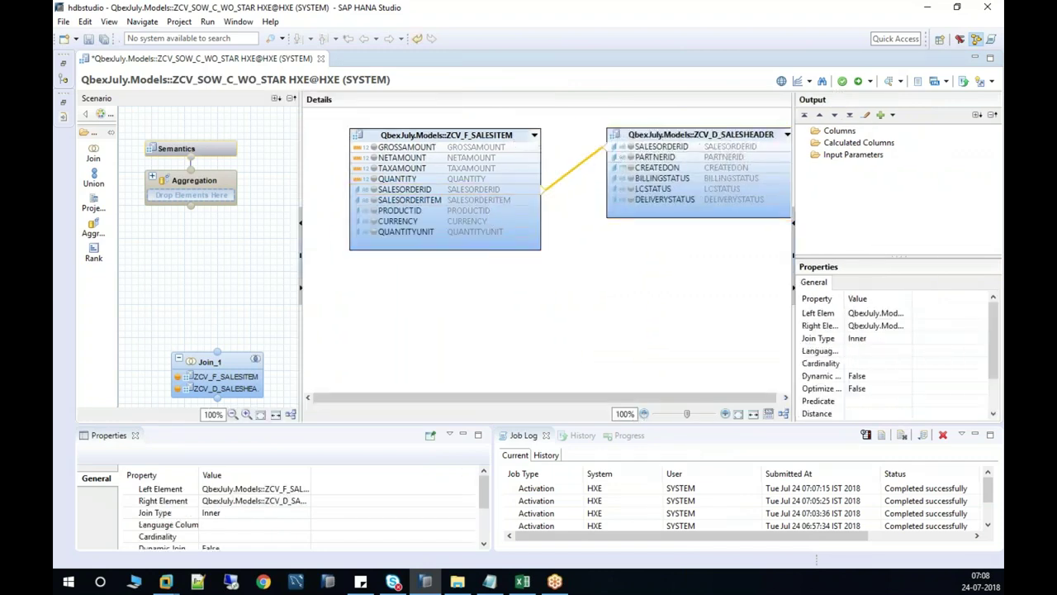
{"action": "double_click", "coordinate": [579, 163]}
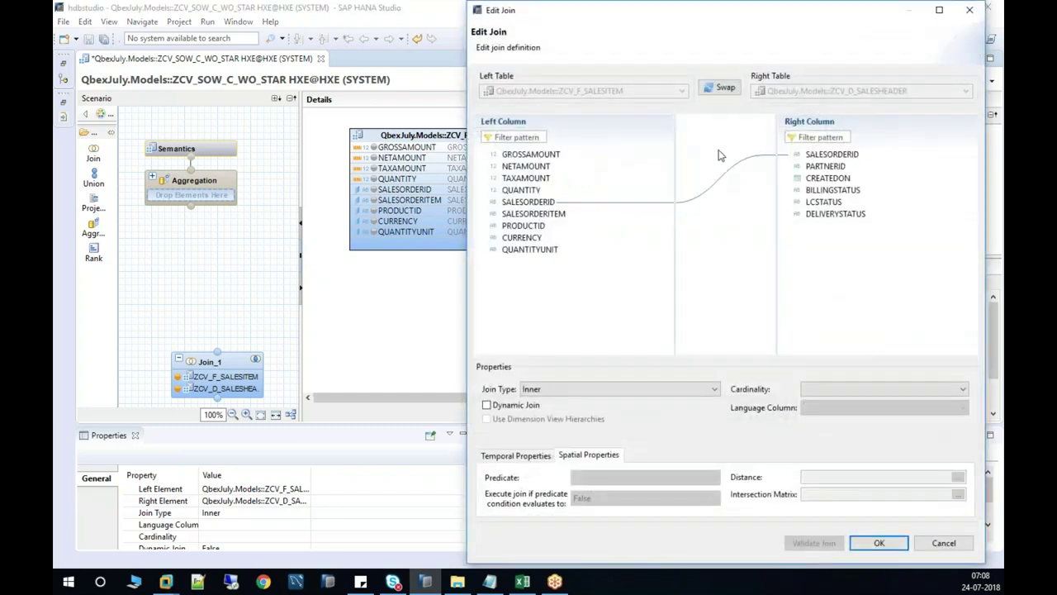
{"action": "left_click", "coordinate": [702, 389]}
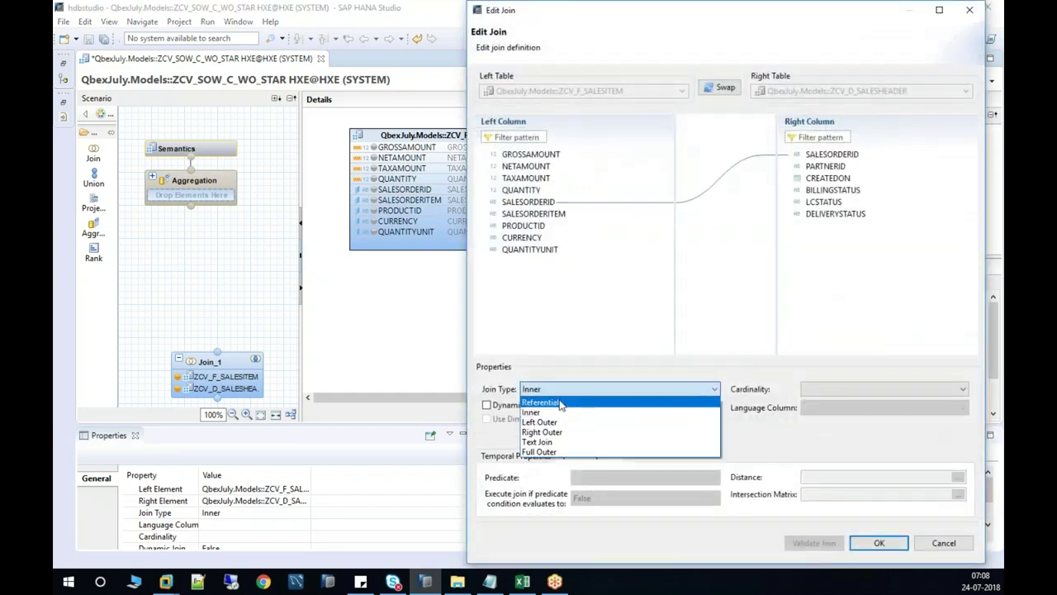
{"action": "left_click", "coordinate": [563, 400]}
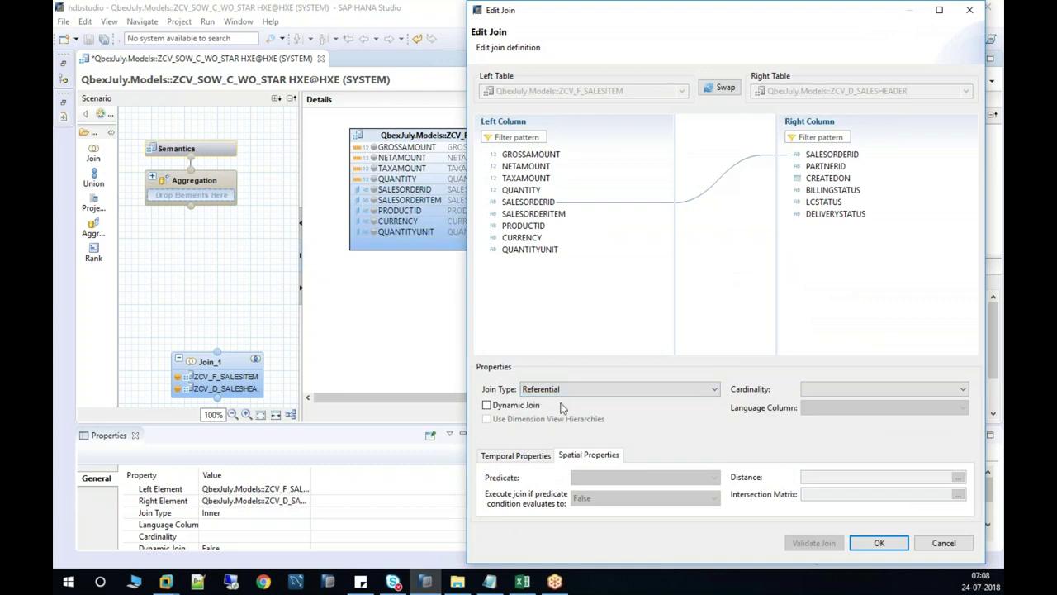
{"action": "left_click", "coordinate": [880, 542]}
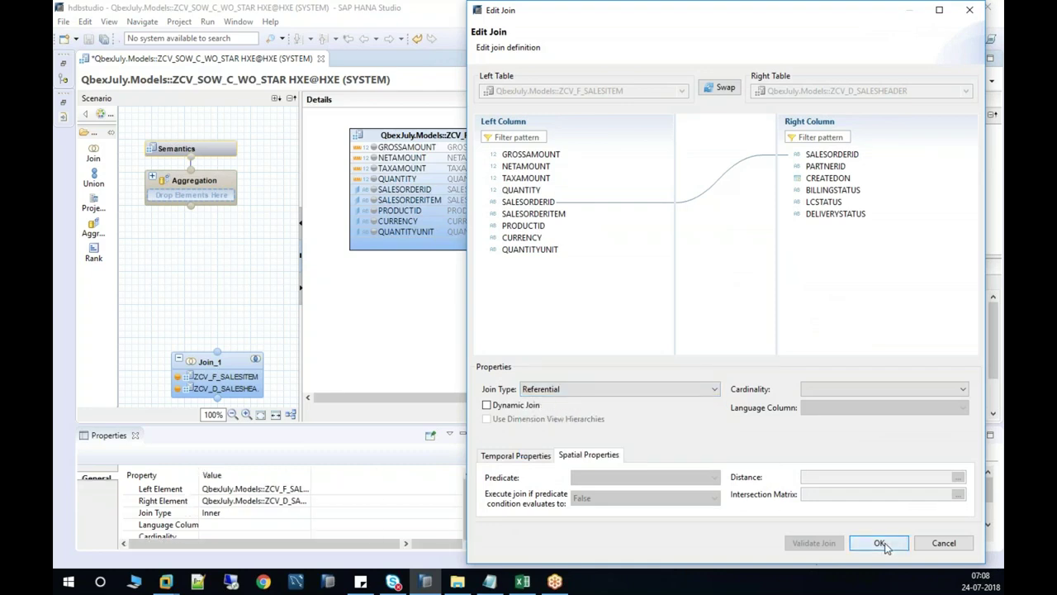
Add all ZCV_F_SALESITEM columns and the ZCV_D_SALESHEADER columns PARTNERID through DELIVERYSTATUS to the output of Join_1.
{"action": "left_click", "coordinate": [421, 148]}
{"action": "left_click", "coordinate": [416, 232], "text": "shift"}
{"action": "right_click", "coordinate": [415, 228]}
{"action": "left_click", "coordinate": [451, 237]}
{"action": "left_click", "coordinate": [664, 156]}
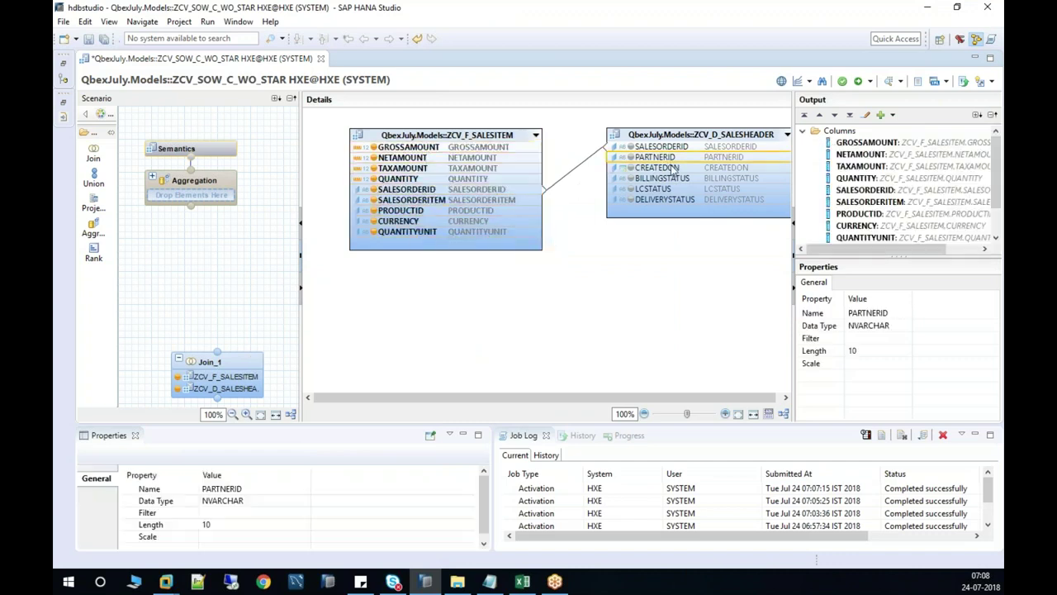
{"action": "left_click", "coordinate": [682, 203], "text": "shift"}
{"action": "right_click", "coordinate": [680, 203]}
{"action": "left_click", "coordinate": [710, 212]}
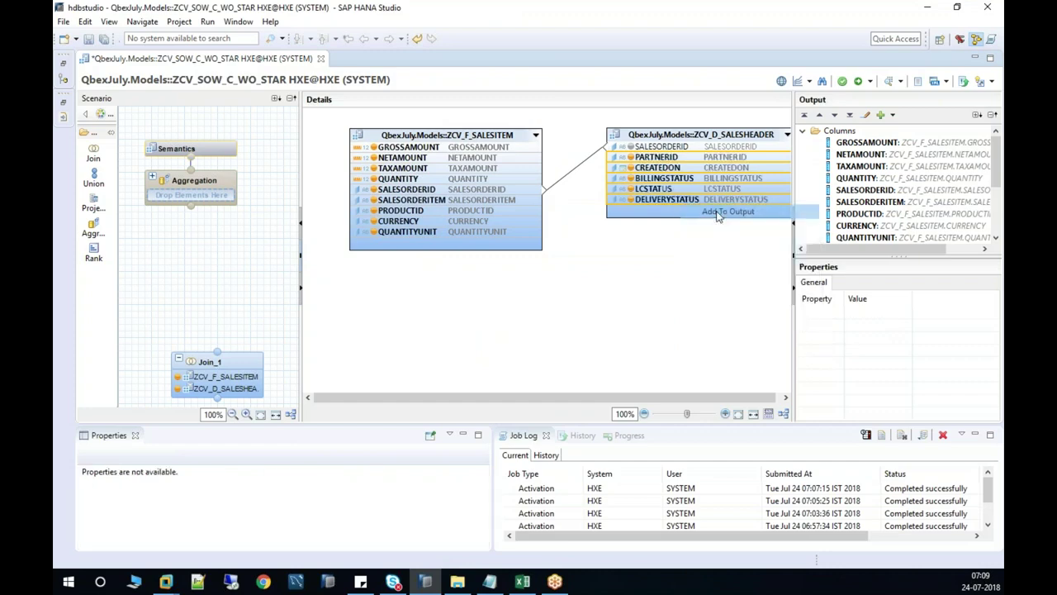
Add a second Join node above Join_1 with Join_1 and the ZCV_D_PRODUCTS view as its inputs.
{"action": "mouse_move", "coordinate": [238, 356]}
{"action": "left_click_drag", "start_coordinate": [238, 356], "coordinate": [225, 352]}
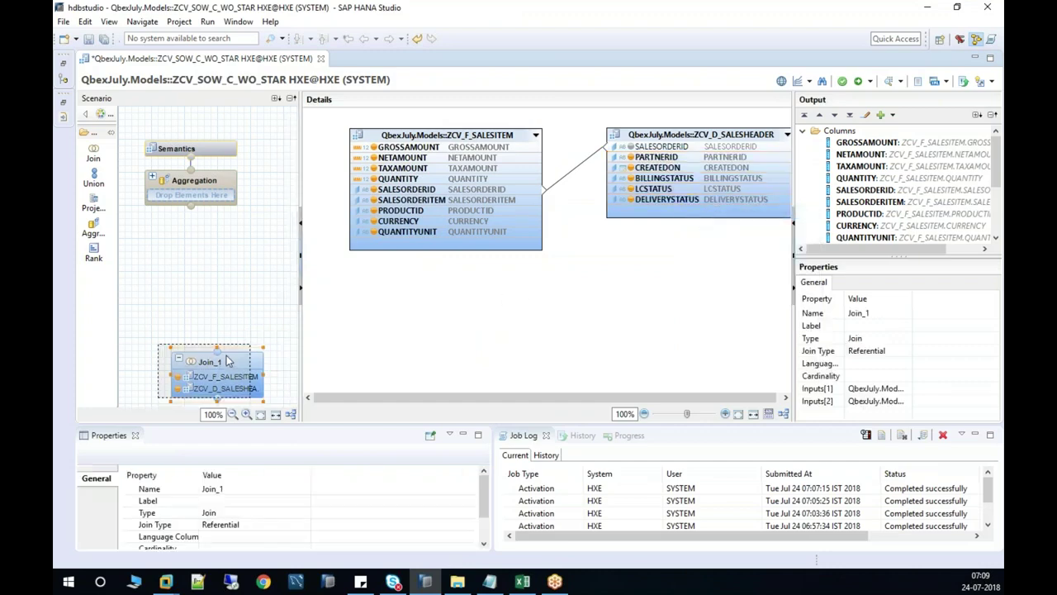
{"action": "left_click", "coordinate": [94, 154]}
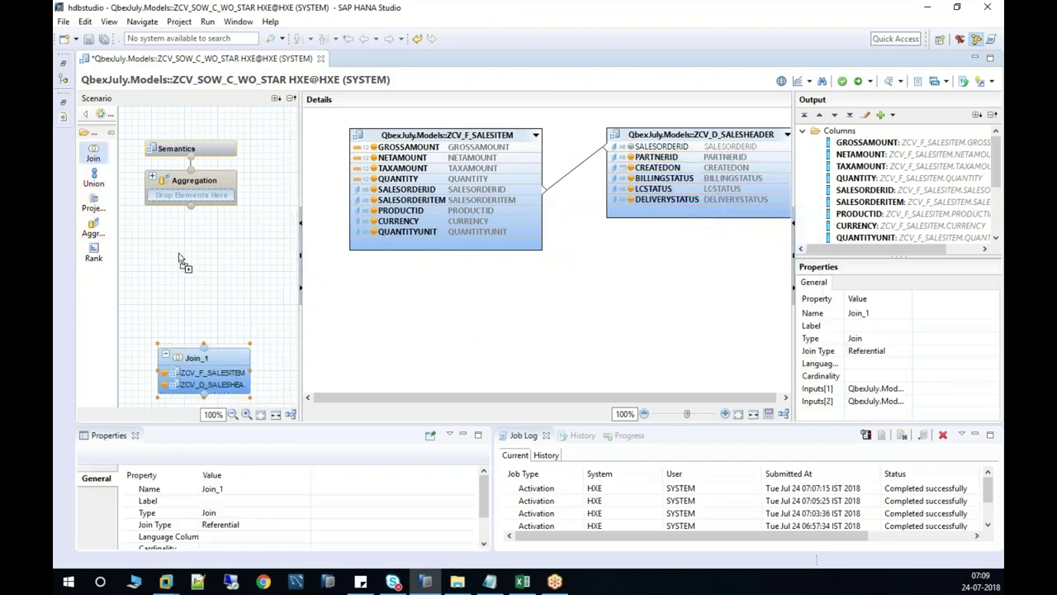
{"action": "left_click", "coordinate": [179, 283]}
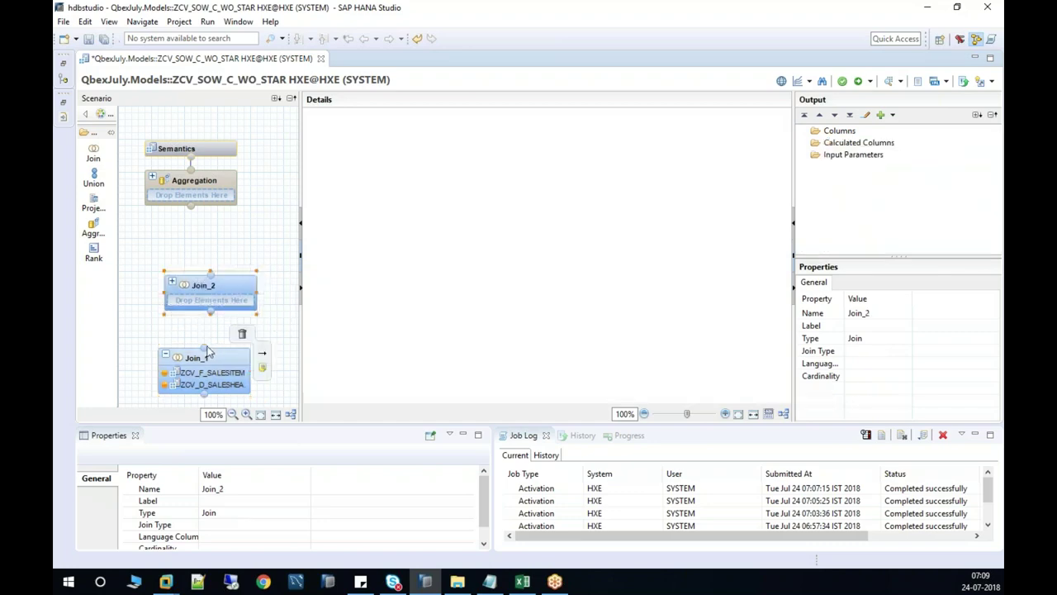
{"action": "left_click_drag", "start_coordinate": [206, 349], "coordinate": [210, 299]}
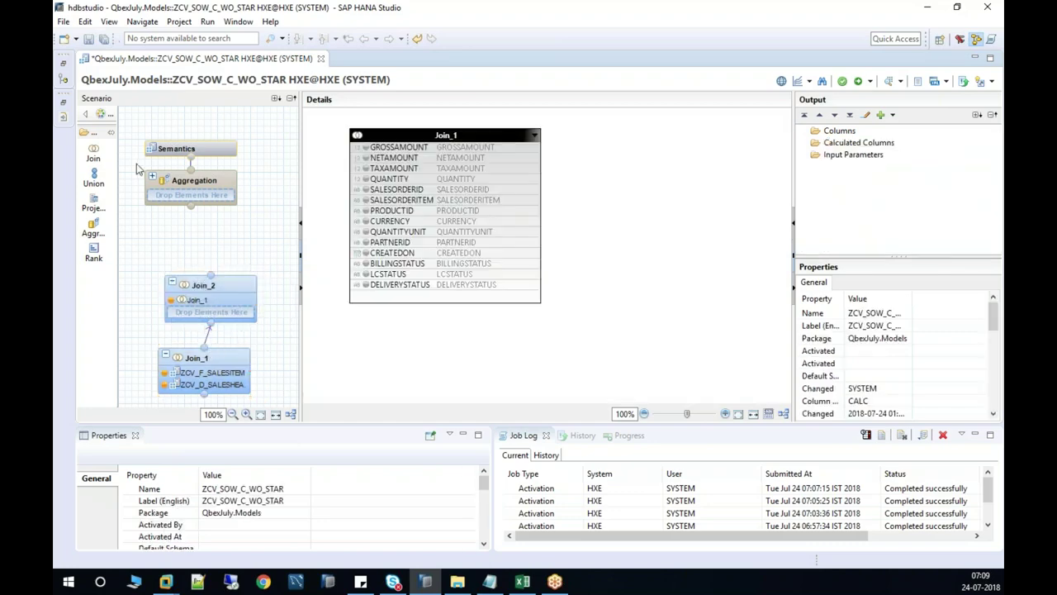
{"action": "left_click", "coordinate": [64, 66]}
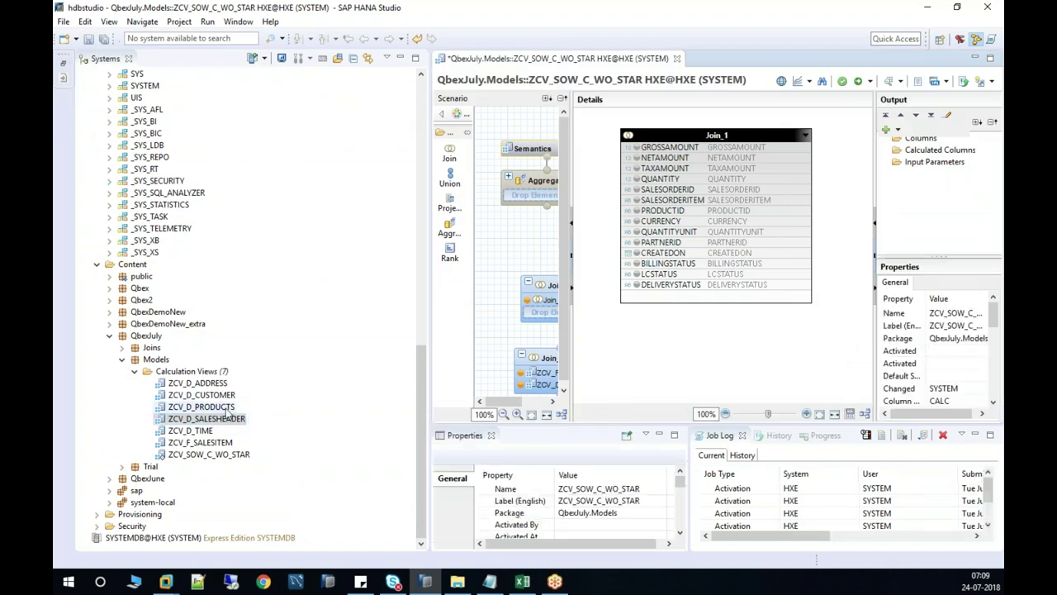
{"action": "left_click_drag", "start_coordinate": [201, 407], "coordinate": [708, 366]}
{"action": "left_click", "coordinate": [401, 58]}
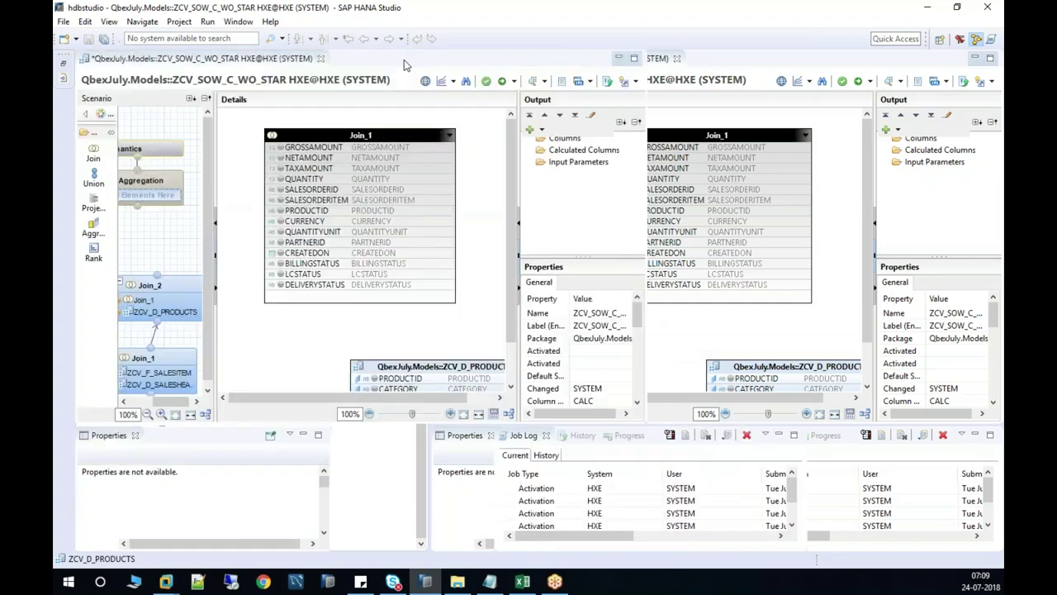
{"action": "left_click_drag", "start_coordinate": [576, 361], "coordinate": [747, 111]}
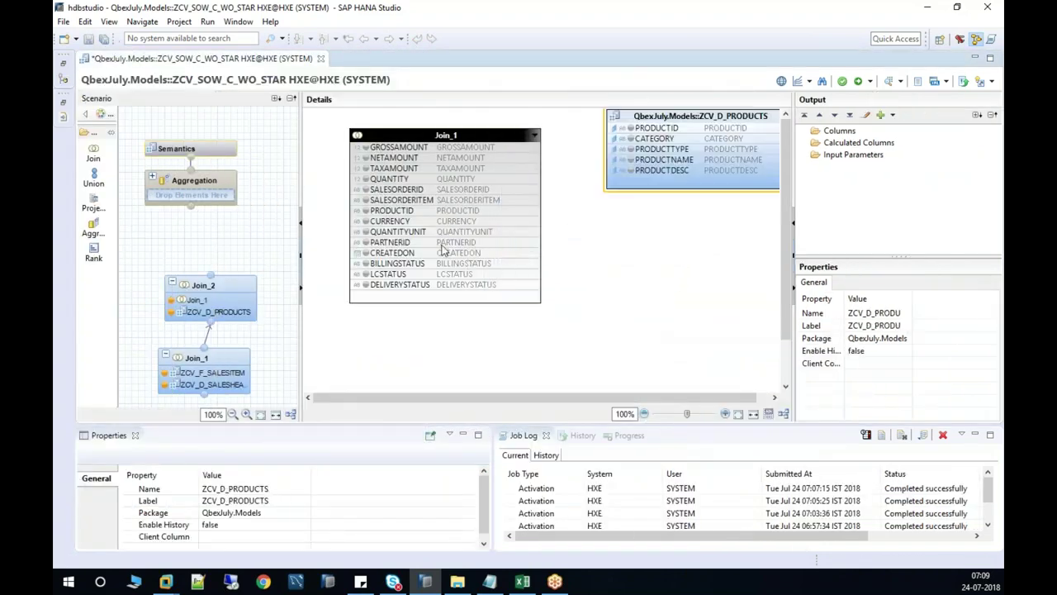
Create a Left Outer join from Join_1 to ZCV_D_PRODUCTS on PRODUCTID in the second Join node.
{"action": "mouse_move", "coordinate": [686, 137]}
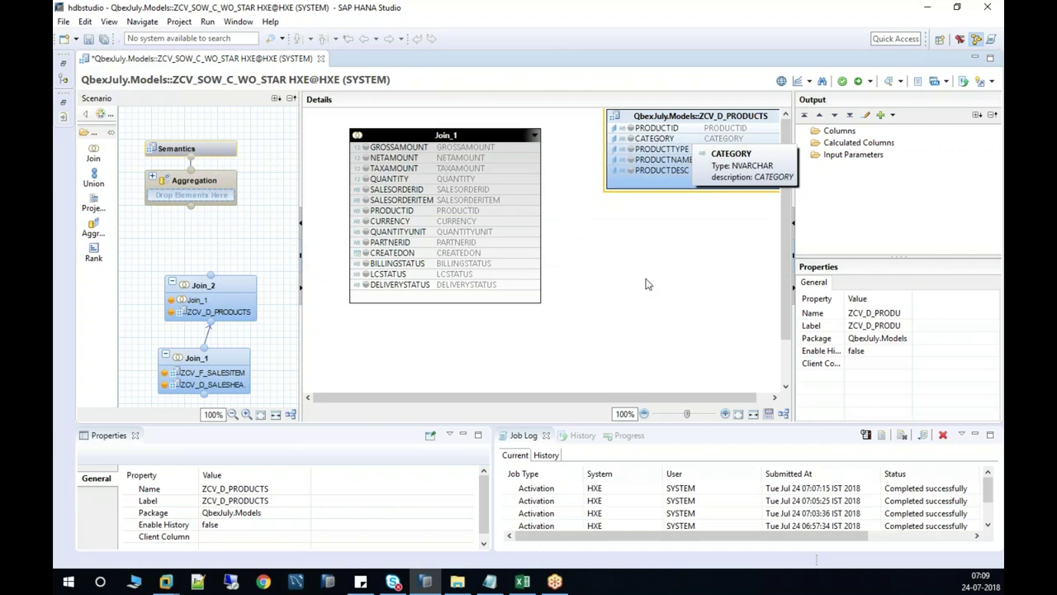
{"action": "right_click", "coordinate": [585, 222]}
{"action": "left_click", "coordinate": [621, 231]}
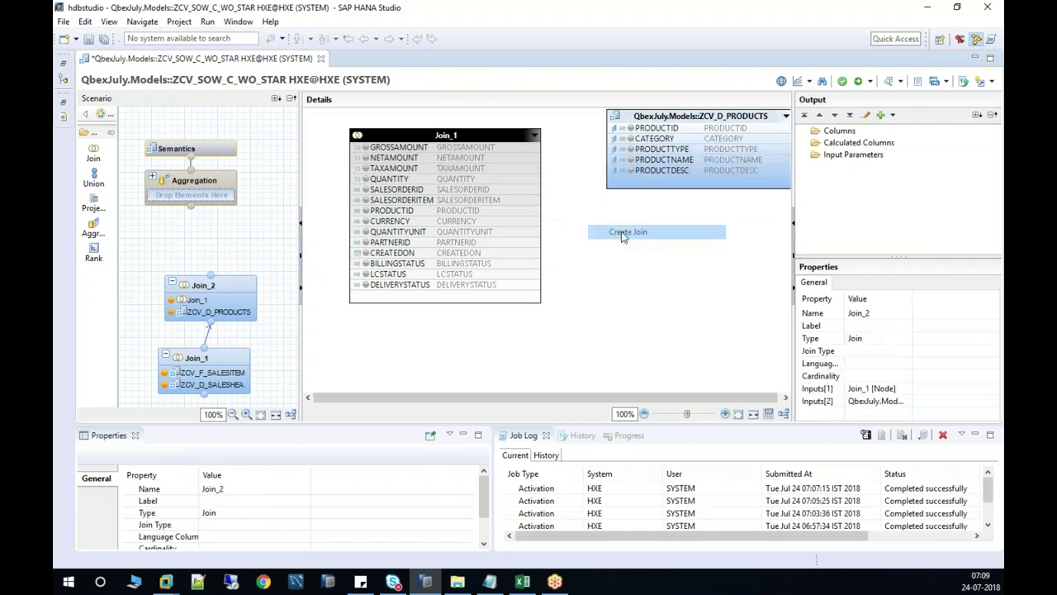
{"action": "left_click", "coordinate": [611, 93]}
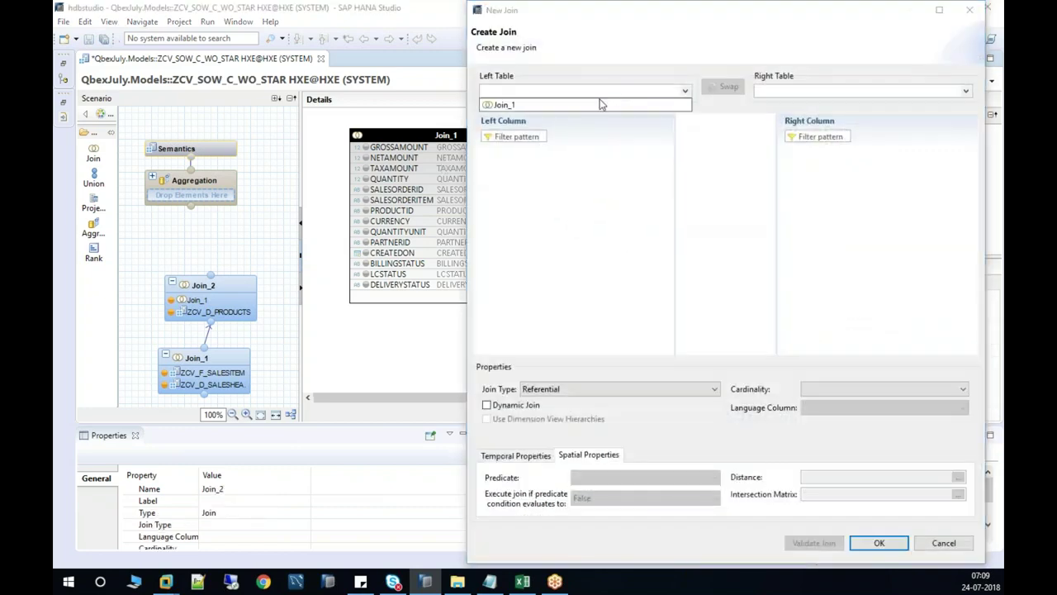
{"action": "left_click", "coordinate": [603, 104]}
{"action": "left_click", "coordinate": [811, 93]}
{"action": "left_click", "coordinate": [811, 105]}
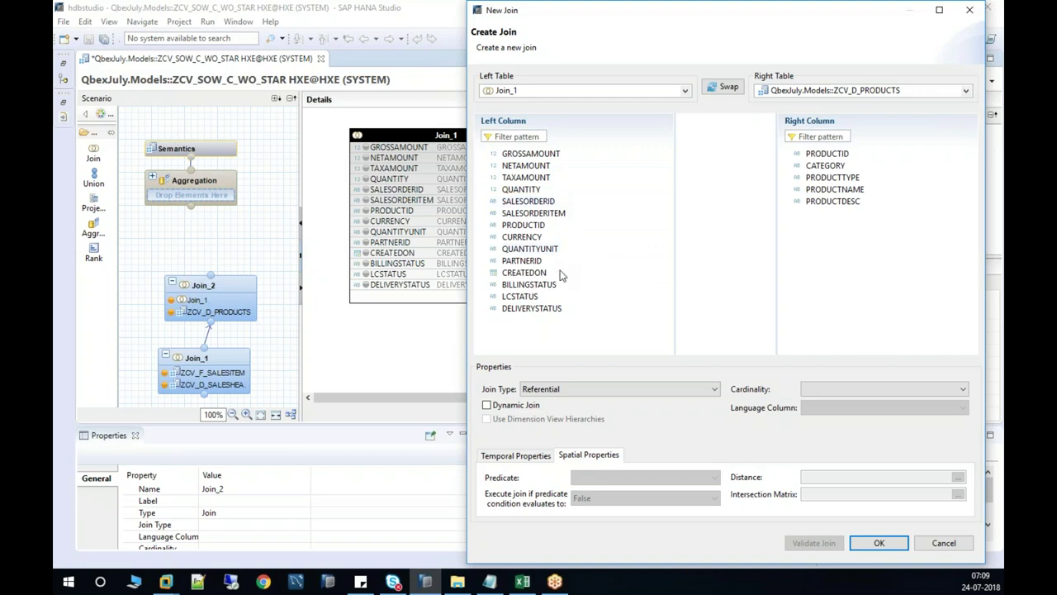
{"action": "left_click_drag", "start_coordinate": [532, 226], "coordinate": [826, 159]}
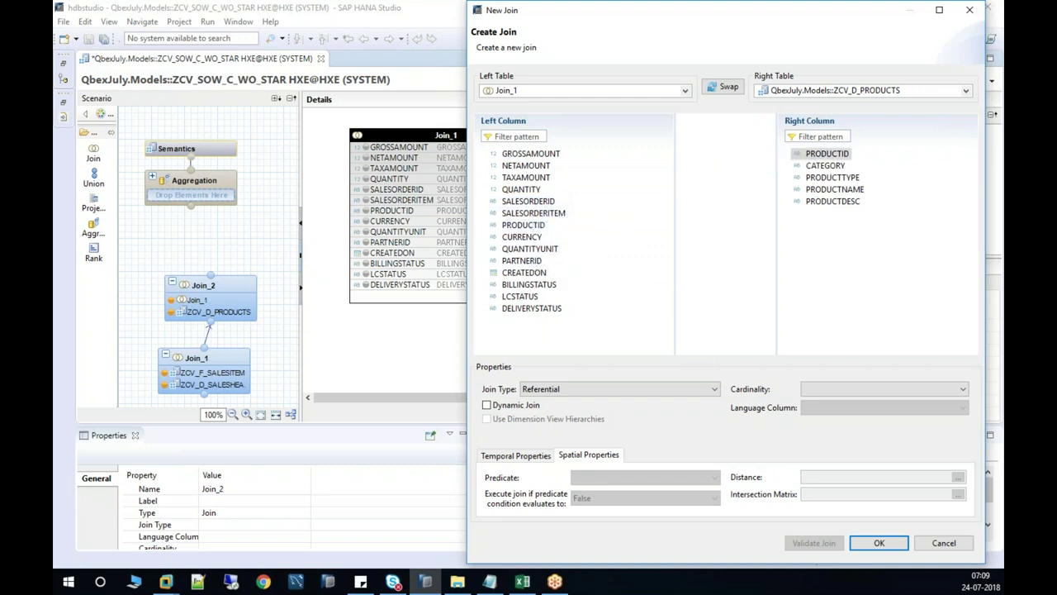
{"action": "left_click", "coordinate": [714, 389]}
{"action": "left_click", "coordinate": [562, 426]}
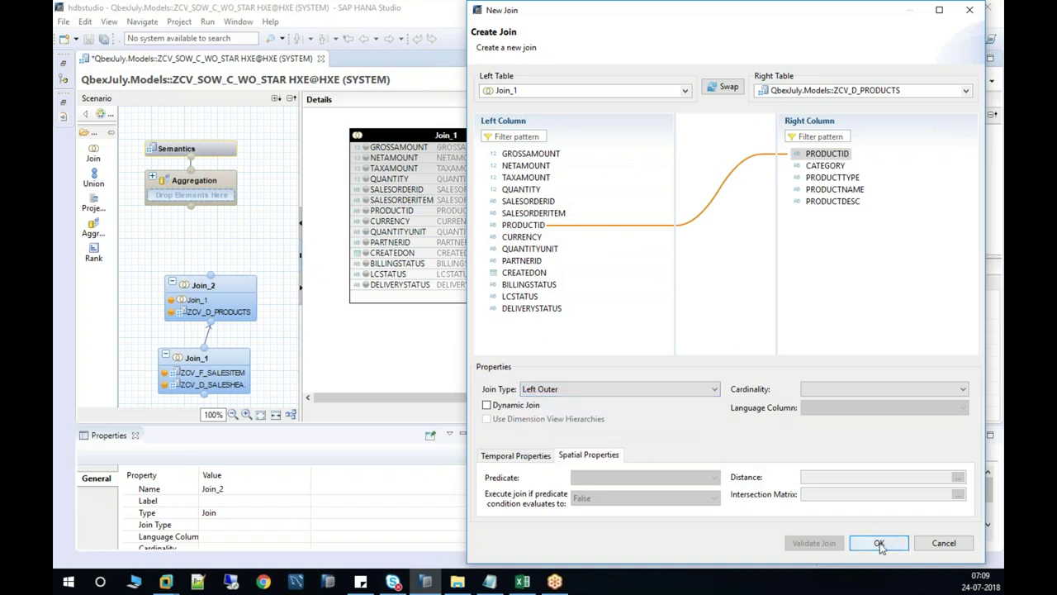
{"action": "left_click", "coordinate": [907, 545]}
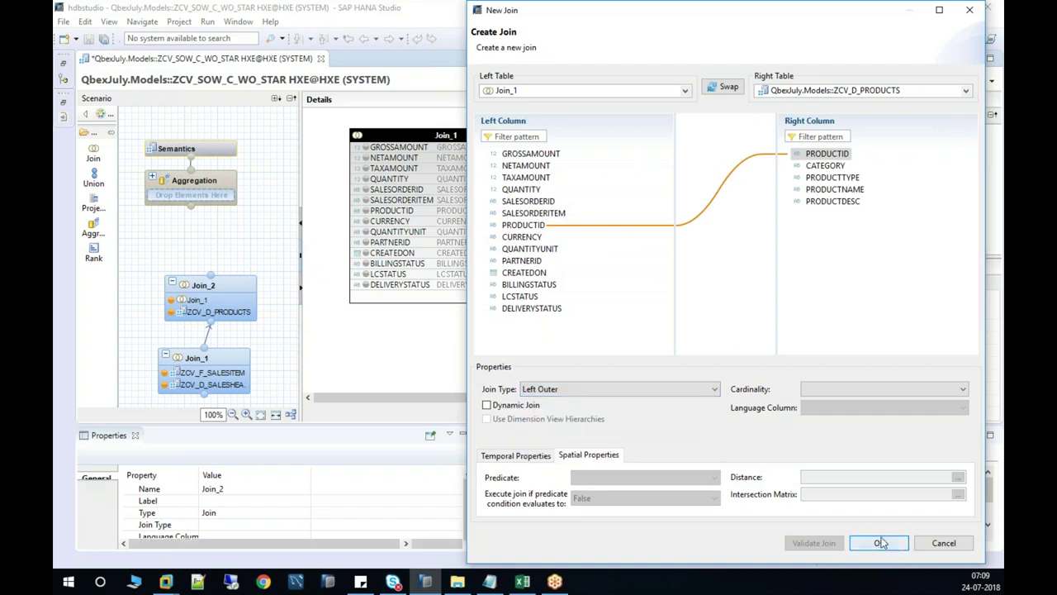
Add all Join_1 columns plus CATEGORY, PRODUCTTYPE, PRODUCTNAME and PRODUCTDESC from ZCV_D_PRODUCTS to the output of Join_2.
{"action": "left_click", "coordinate": [402, 146]}
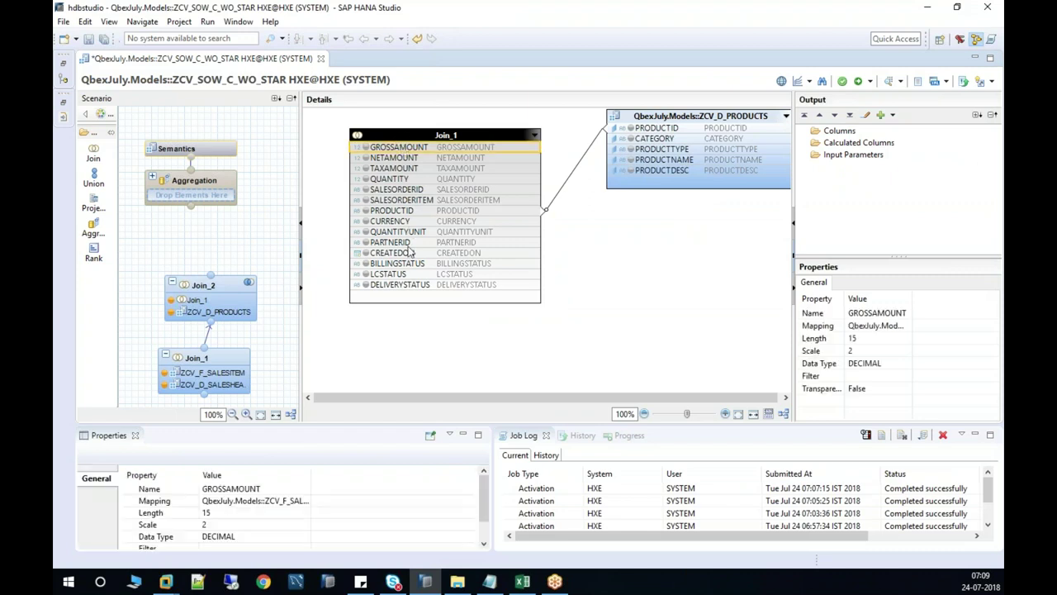
{"action": "left_click", "coordinate": [400, 285], "text": "shift"}
{"action": "right_click", "coordinate": [402, 286]}
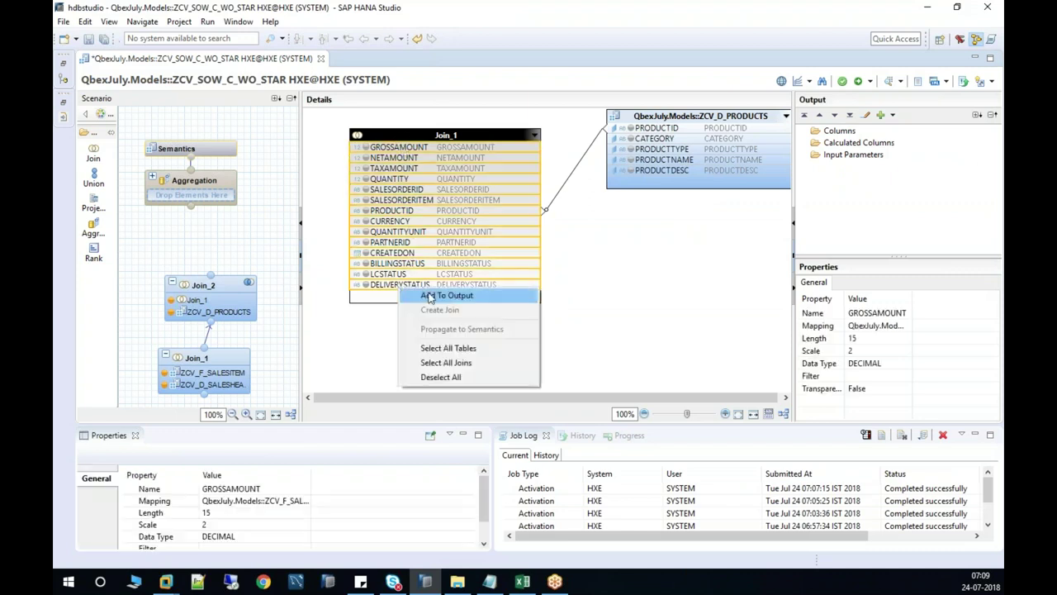
{"action": "left_click", "coordinate": [450, 289]}
{"action": "left_click", "coordinate": [651, 139]}
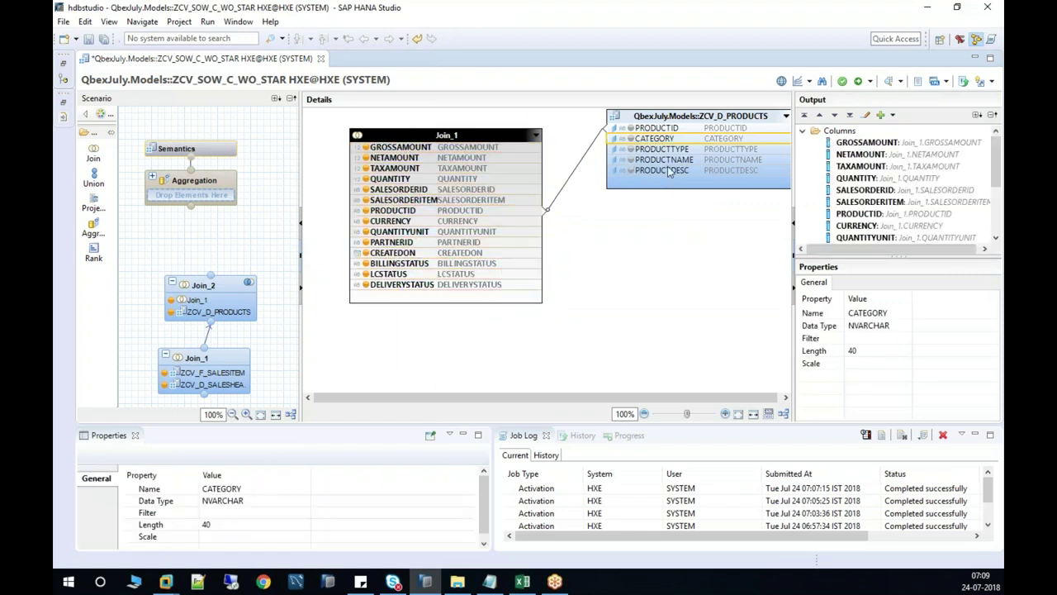
{"action": "right_click", "coordinate": [684, 171]}
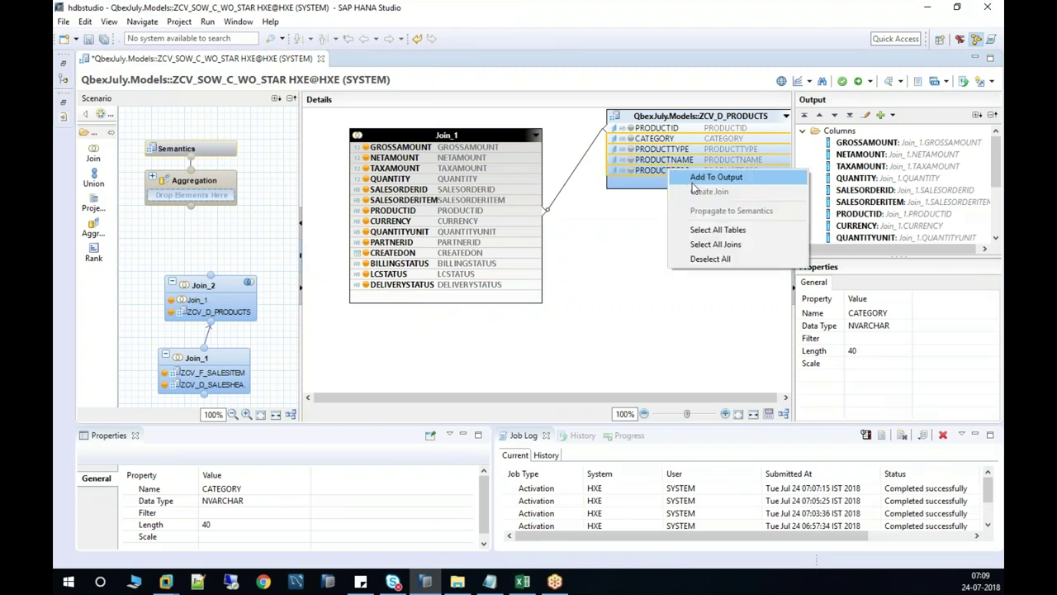
{"action": "left_click", "coordinate": [696, 179]}
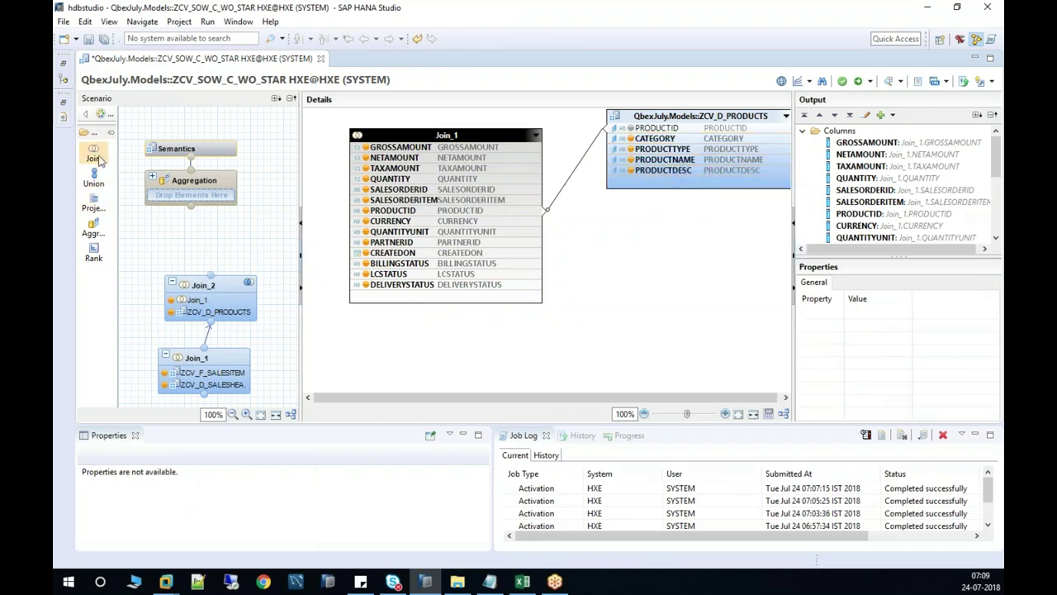
Add a third Join node above Join_2 with Join_2 and the ZCV_D_CUSTOMER view as its inputs.
{"action": "left_click", "coordinate": [225, 237]}
{"action": "left_click_drag", "start_coordinate": [211, 279], "coordinate": [230, 246]}
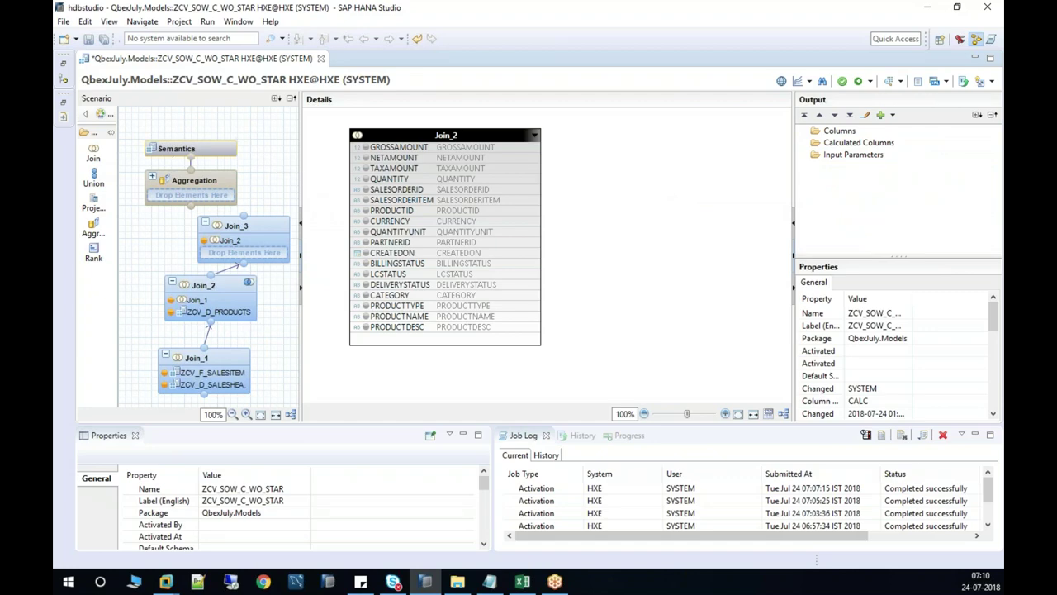
{"action": "left_click", "coordinate": [63, 77]}
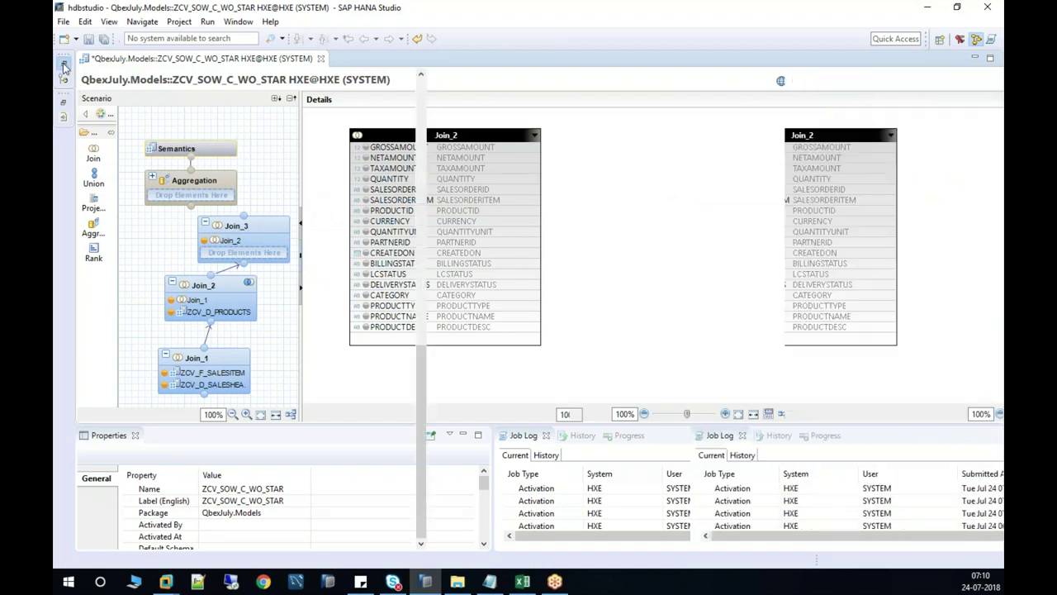
{"action": "left_click_drag", "start_coordinate": [225, 399], "coordinate": [507, 226]}
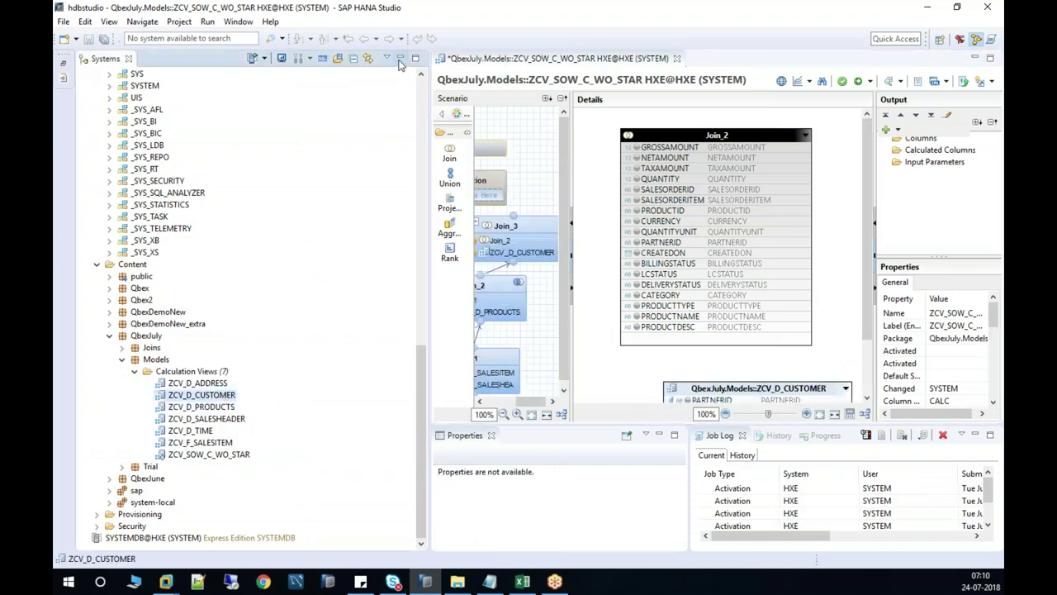
{"action": "left_click", "coordinate": [400, 59]}
{"action": "left_click_drag", "start_coordinate": [542, 392], "coordinate": [779, 150]}
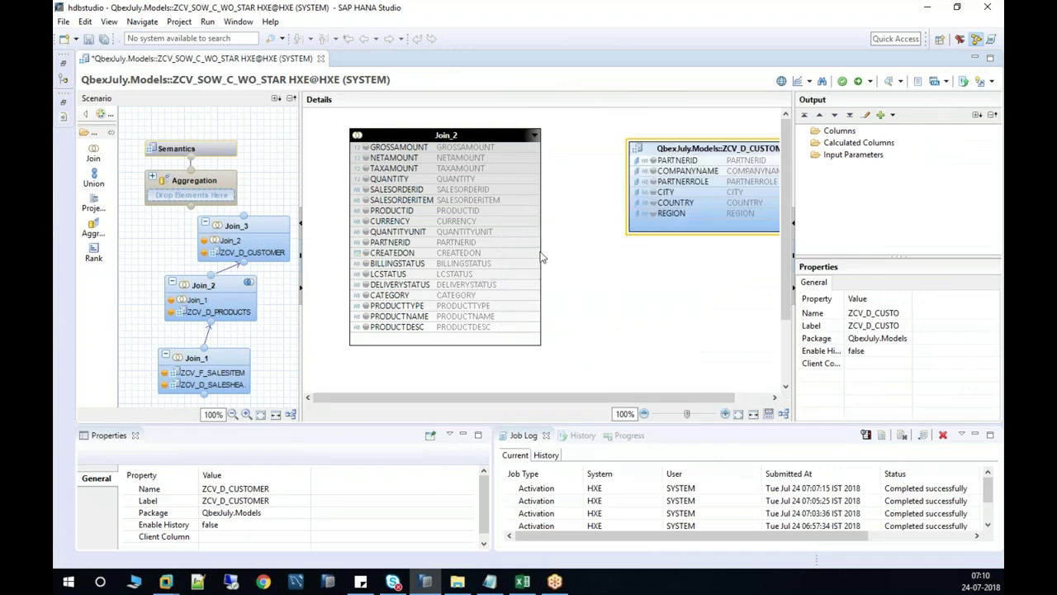
Create a Left Outer join from Join_2 to ZCV_D_CUSTOMER on PARTNERID in the third Join node.
{"action": "left_click", "coordinate": [578, 273]}
{"action": "right_click", "coordinate": [578, 273]}
{"action": "left_click", "coordinate": [601, 280]}
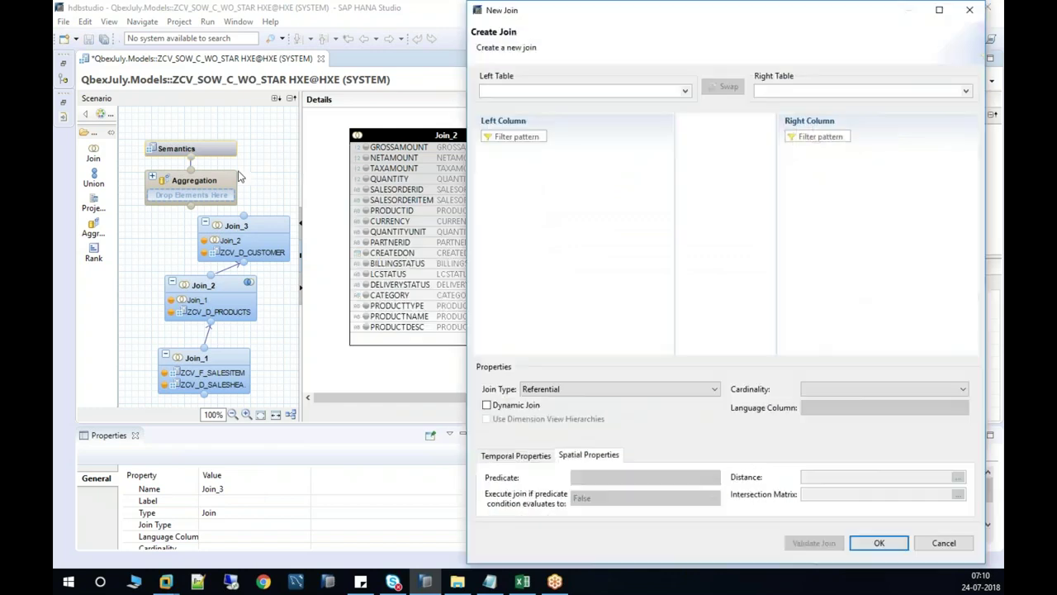
{"action": "left_click", "coordinate": [609, 95]}
{"action": "left_click", "coordinate": [578, 104]}
{"action": "left_click", "coordinate": [813, 91]}
{"action": "left_click", "coordinate": [826, 106]}
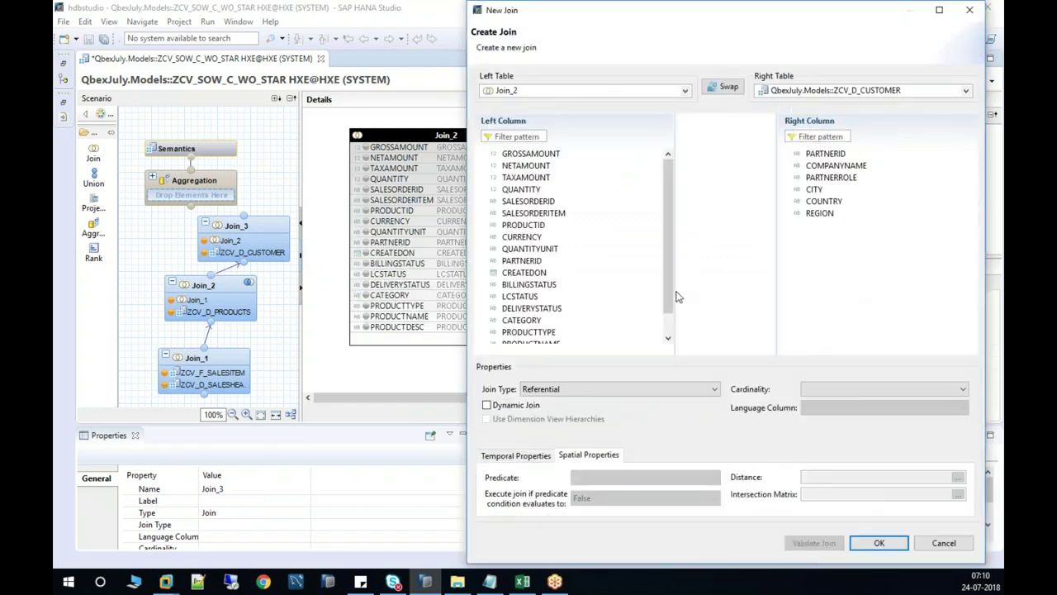
{"action": "mouse_move", "coordinate": [535, 267]}
{"action": "left_mouse_down"}
{"action": "mouse_move", "coordinate": [656, 220]}
{"action": "mouse_move", "coordinate": [748, 149]}
{"action": "mouse_move", "coordinate": [824, 155]}
{"action": "left_mouse_up"}
{"action": "left_click", "coordinate": [614, 391]}
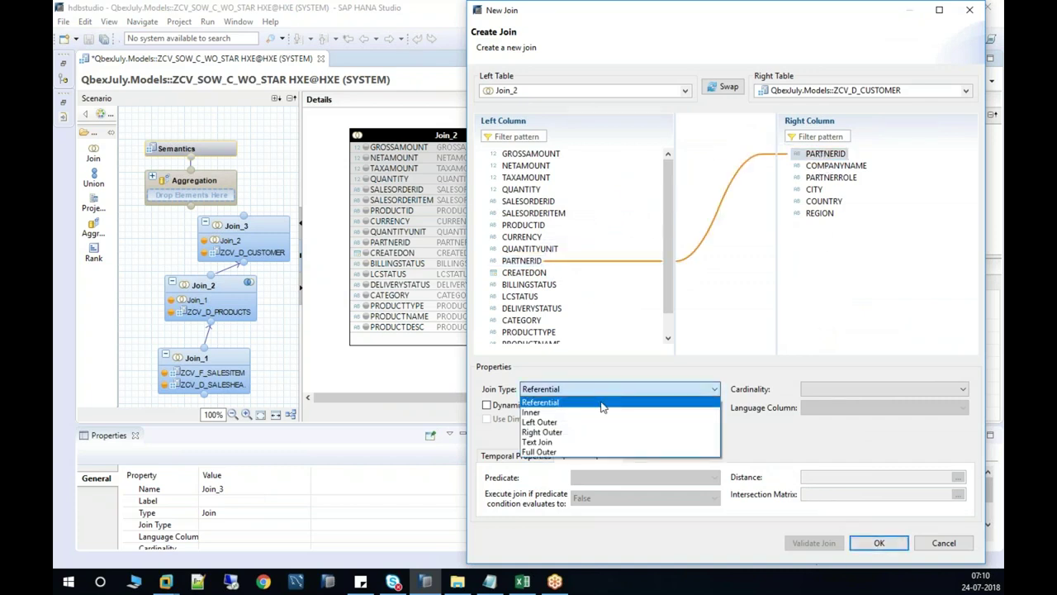
{"action": "left_click", "coordinate": [539, 422]}
{"action": "left_click", "coordinate": [879, 543]}
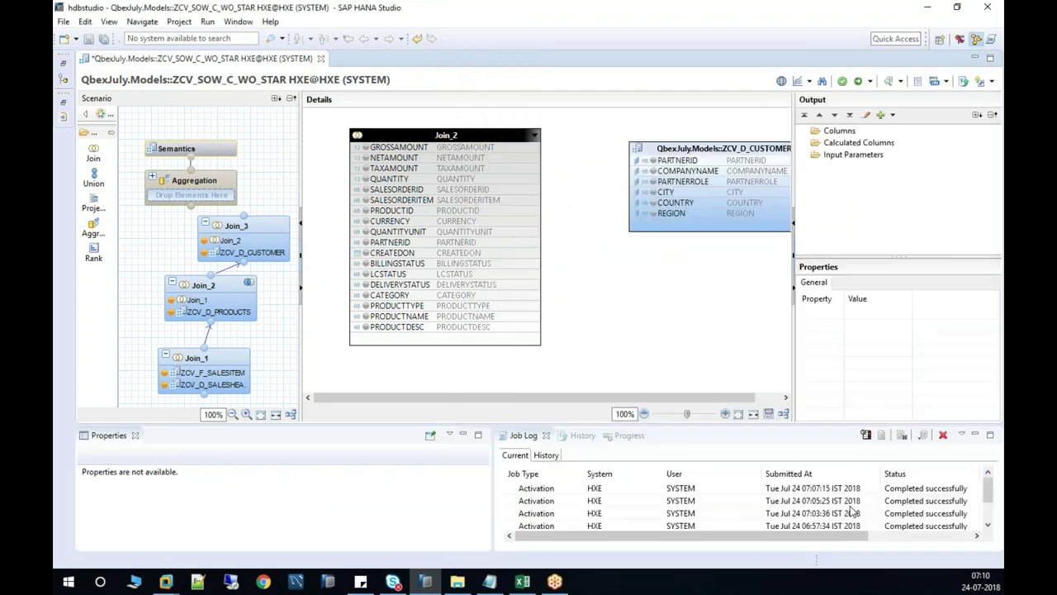
Add all Join_2 columns plus COMPANYNAME, PARTNERROLE, CITY, COUNTRY and REGION from ZCV_D_CUSTOMER to the output of Join_3.
{"action": "left_click", "coordinate": [420, 147]}
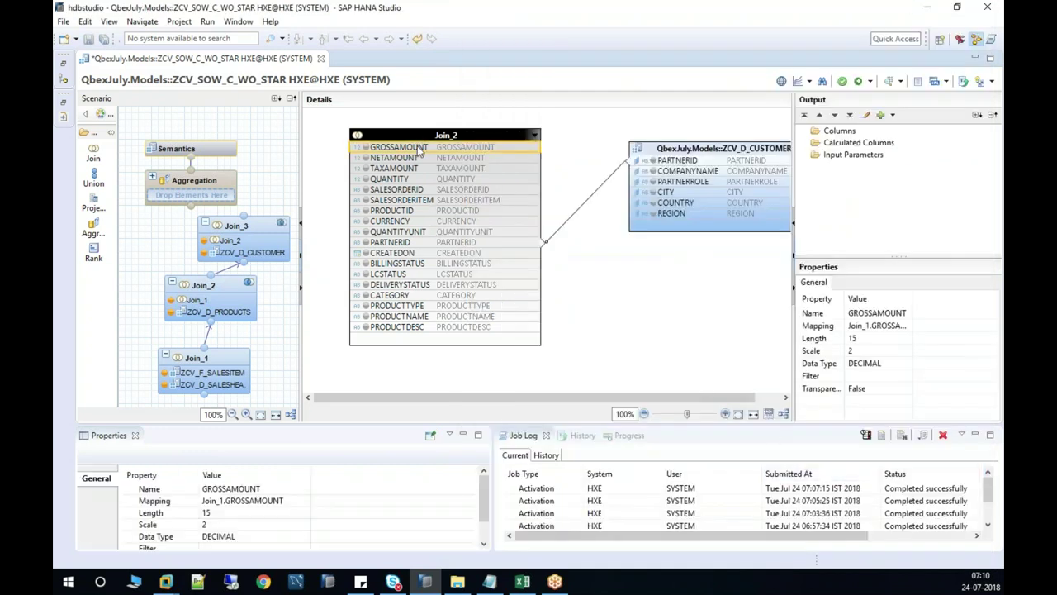
{"action": "left_click", "coordinate": [408, 328], "text": "shift"}
{"action": "right_click", "coordinate": [409, 328]}
{"action": "left_click", "coordinate": [438, 337]}
{"action": "left_click", "coordinate": [698, 171]}
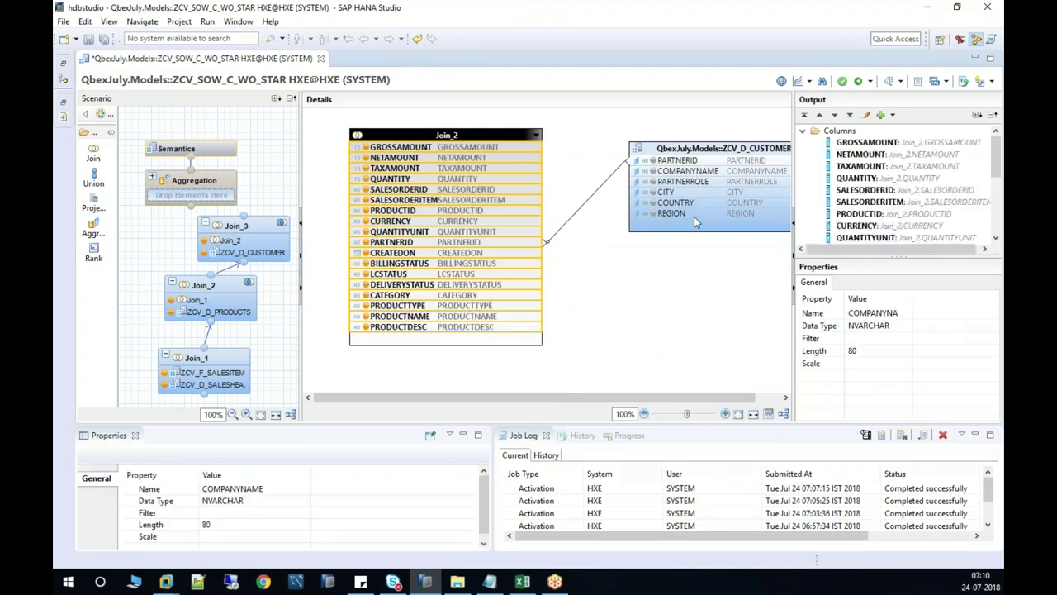
{"action": "left_click", "coordinate": [692, 212], "text": "shift"}
{"action": "right_click", "coordinate": [692, 212]}
{"action": "left_click", "coordinate": [714, 218]}
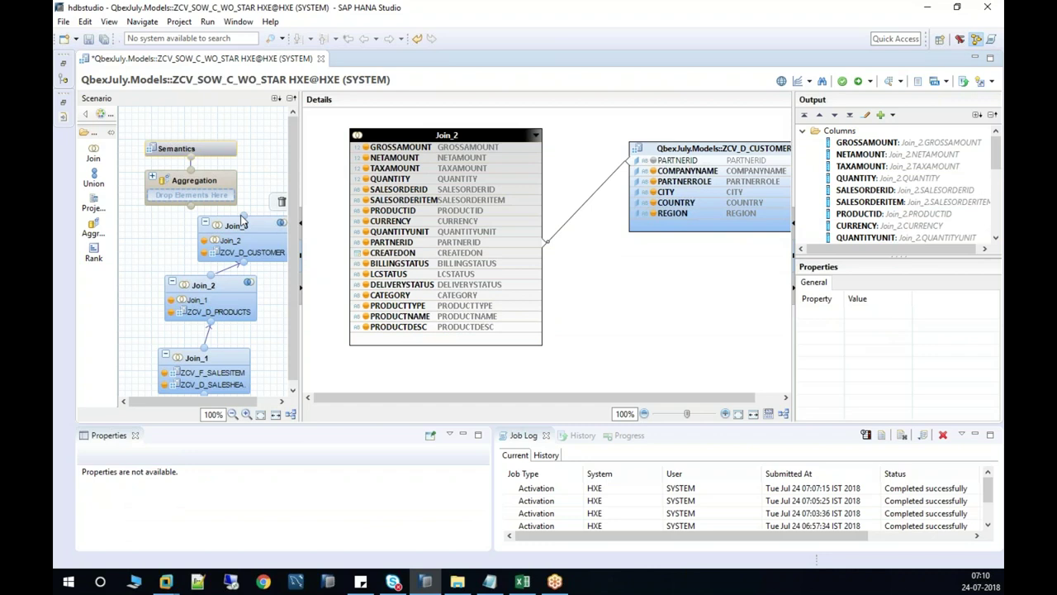
Add a fourth Join node beside the Aggregation node with Join_3 and the ZCV_D_TIME view as its inputs.
{"action": "left_click", "coordinate": [94, 157]}
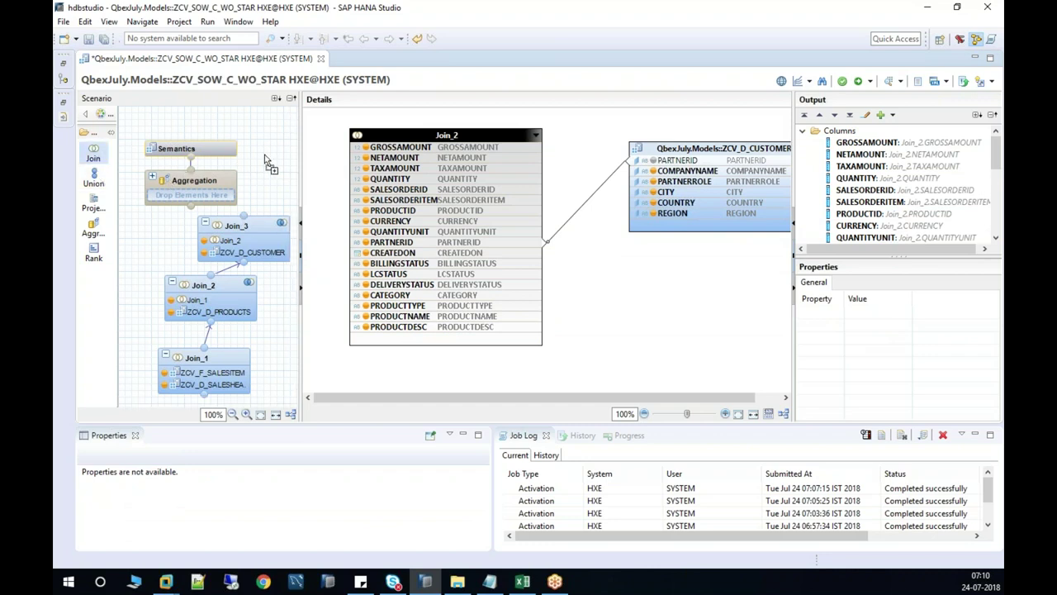
{"action": "left_click", "coordinate": [276, 155]}
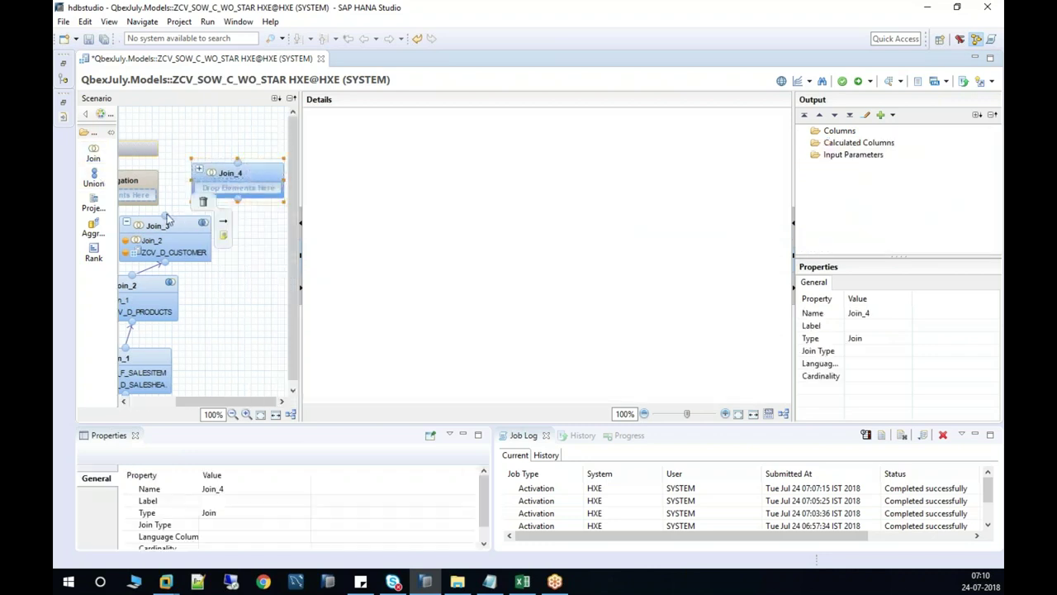
{"action": "left_click_drag", "start_coordinate": [196, 209], "coordinate": [238, 201]}
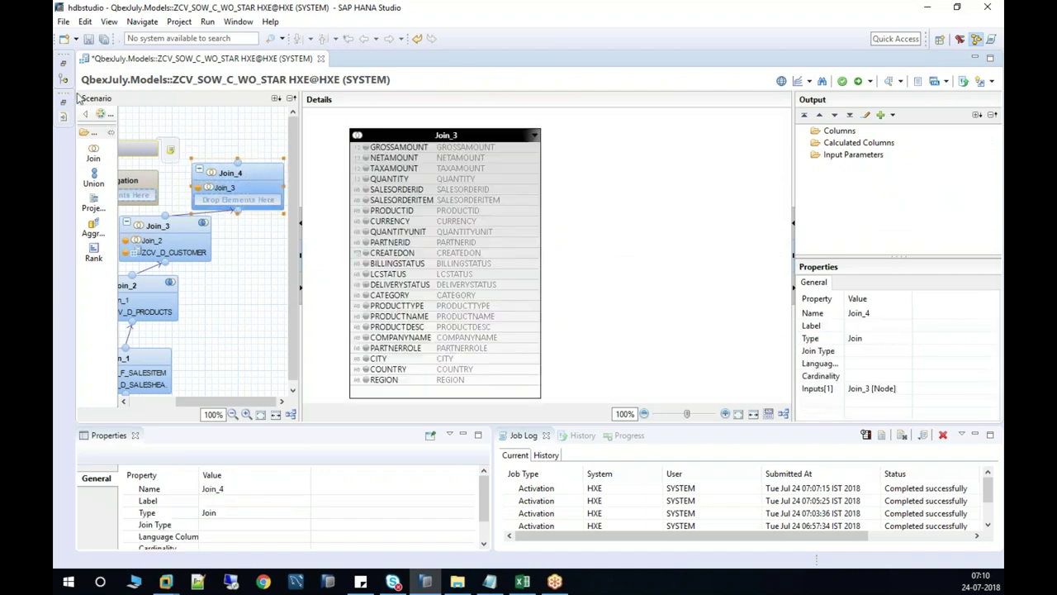
{"action": "left_click", "coordinate": [63, 63]}
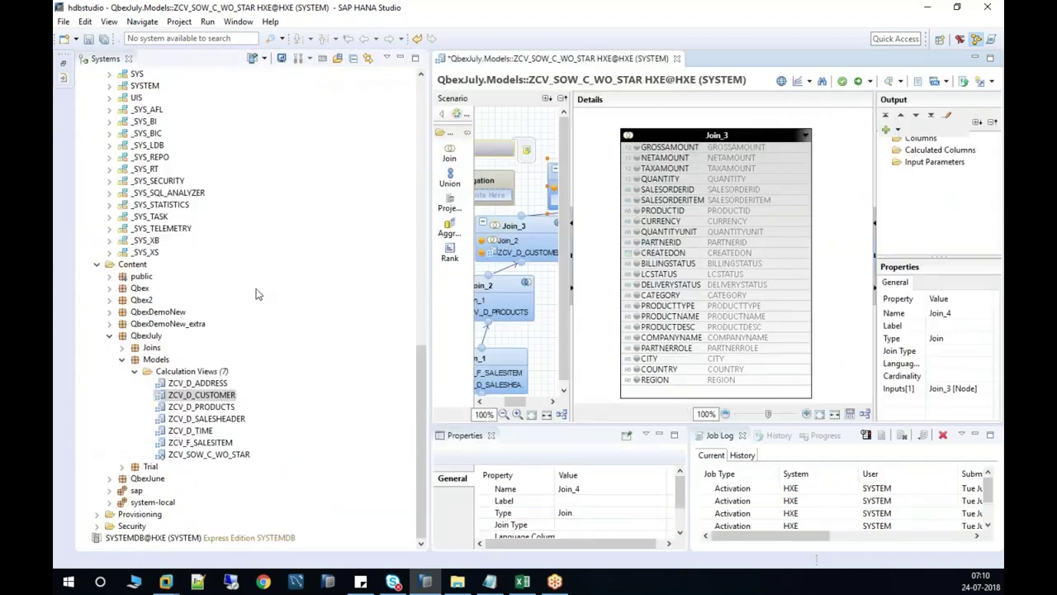
{"action": "left_click", "coordinate": [191, 431]}
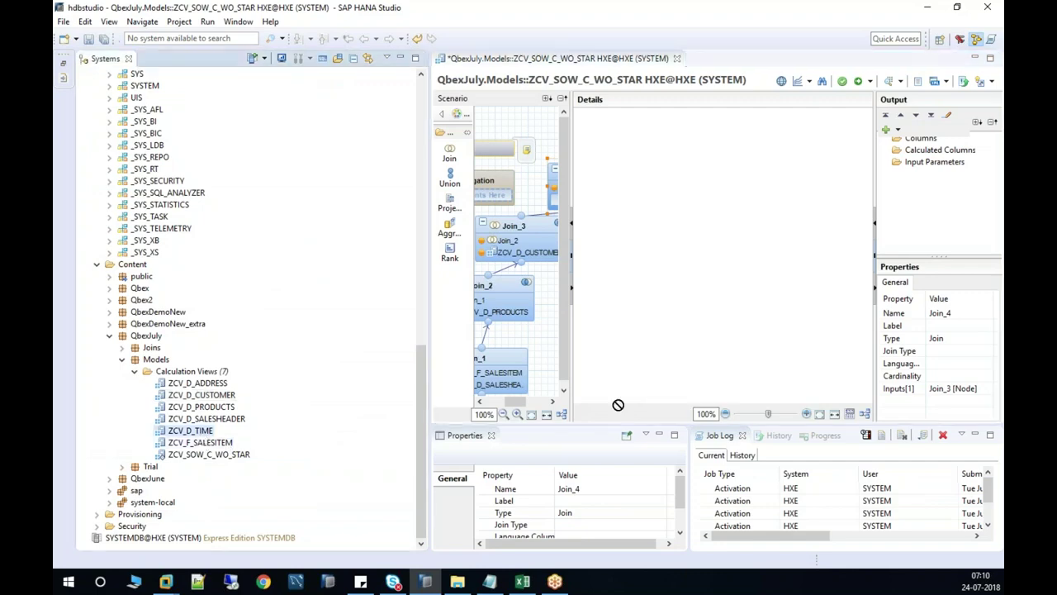
{"action": "left_click", "coordinate": [836, 319]}
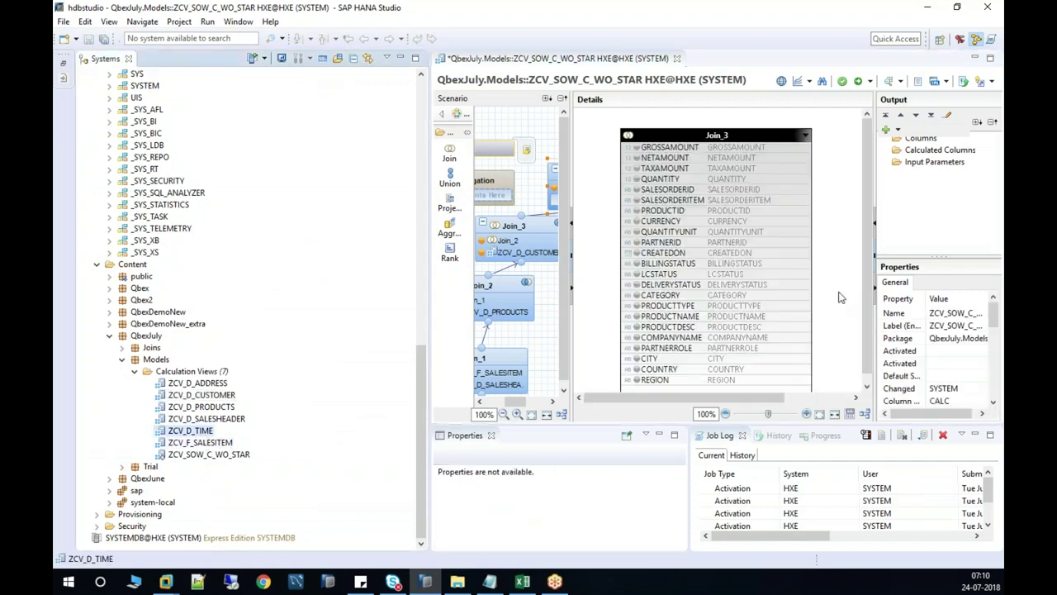
{"action": "left_click", "coordinate": [401, 63]}
{"action": "left_click_drag", "start_coordinate": [677, 331], "coordinate": [712, 162]}
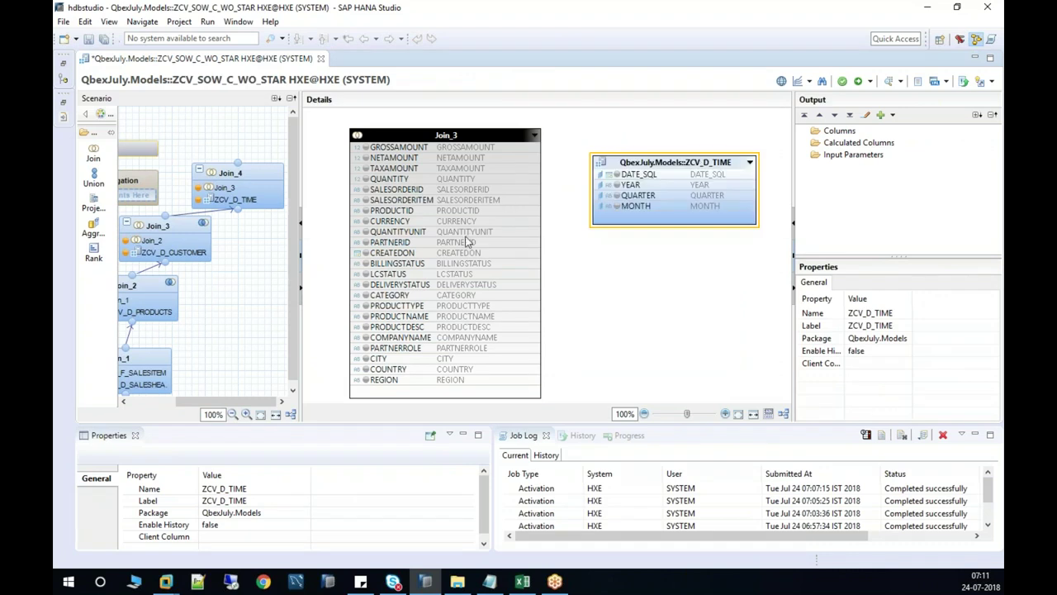
Join CREATEDON in Join_3 to DATE_SQL in ZCV_D_TIME and set the join type to Left Outer.
{"action": "left_click", "coordinate": [402, 254]}
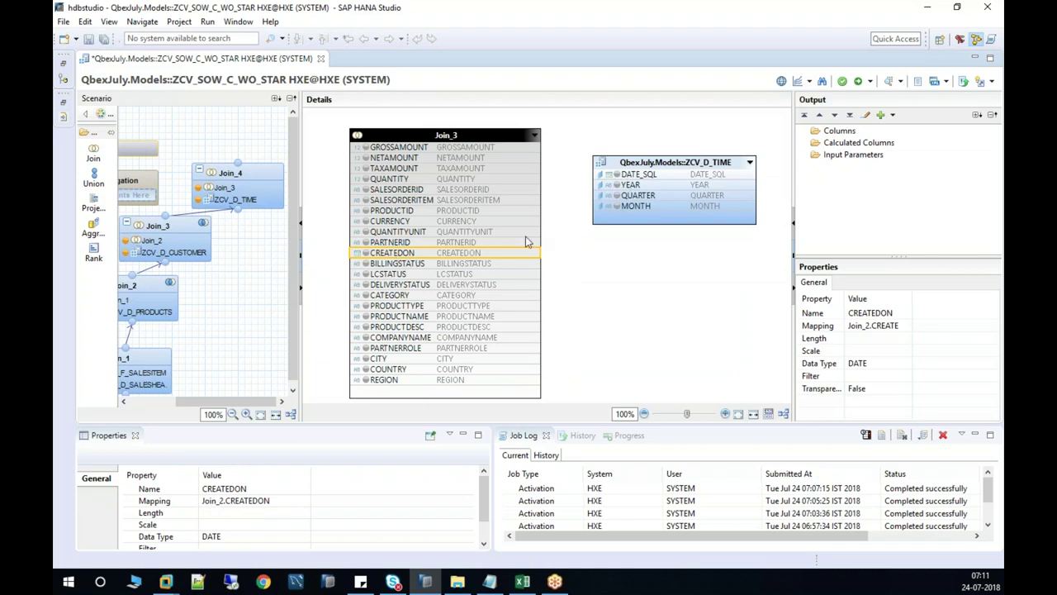
{"action": "left_click_drag", "start_coordinate": [520, 260], "coordinate": [611, 176]}
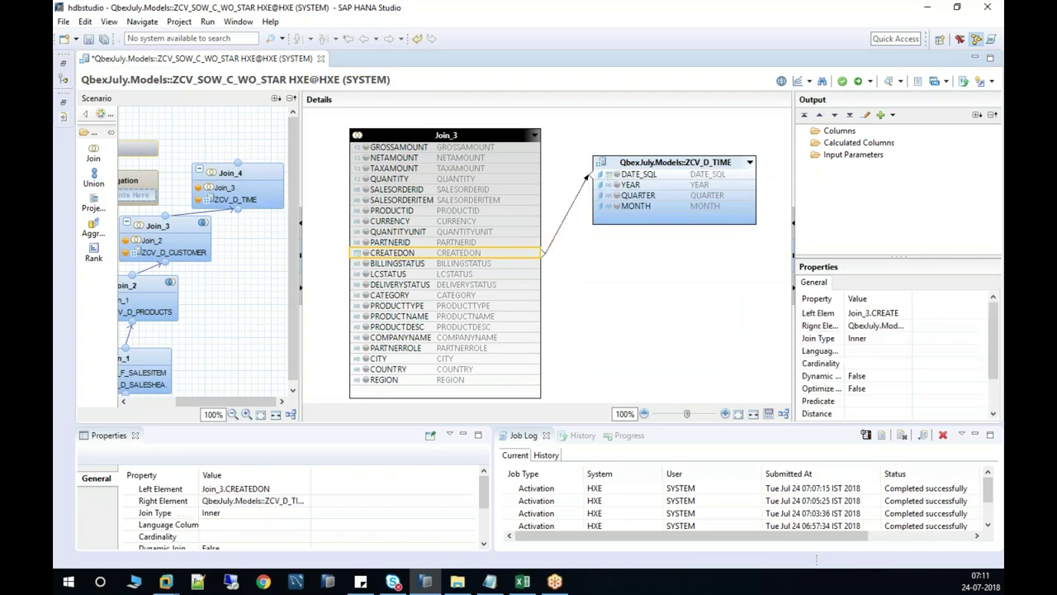
{"action": "double_click", "coordinate": [573, 209]}
{"action": "left_click", "coordinate": [684, 390]}
{"action": "left_click", "coordinate": [560, 422]}
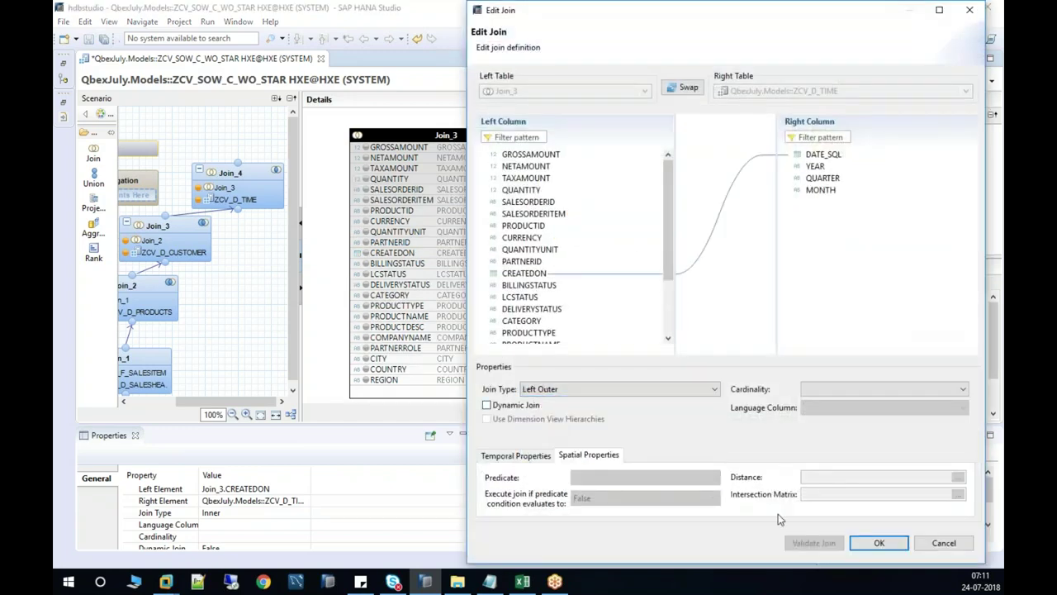
{"action": "left_click", "coordinate": [880, 542]}
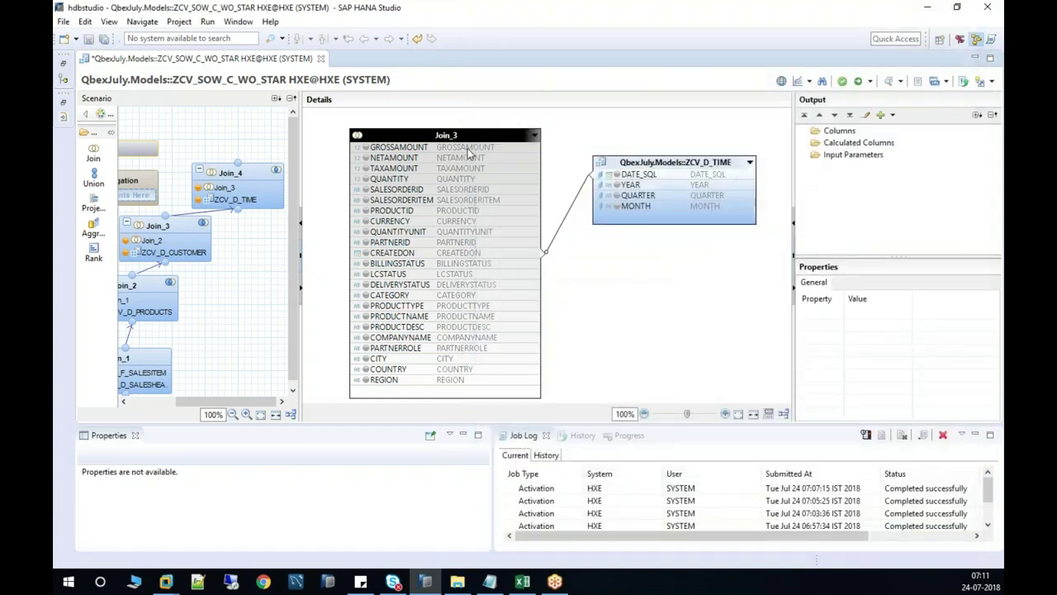
Add all Join_3 columns plus YEAR, QUARTER and MONTH from ZCV_D_TIME to the output of Join_4.
{"action": "left_click", "coordinate": [467, 148]}
{"action": "left_click", "coordinate": [472, 388], "text": "shift"}
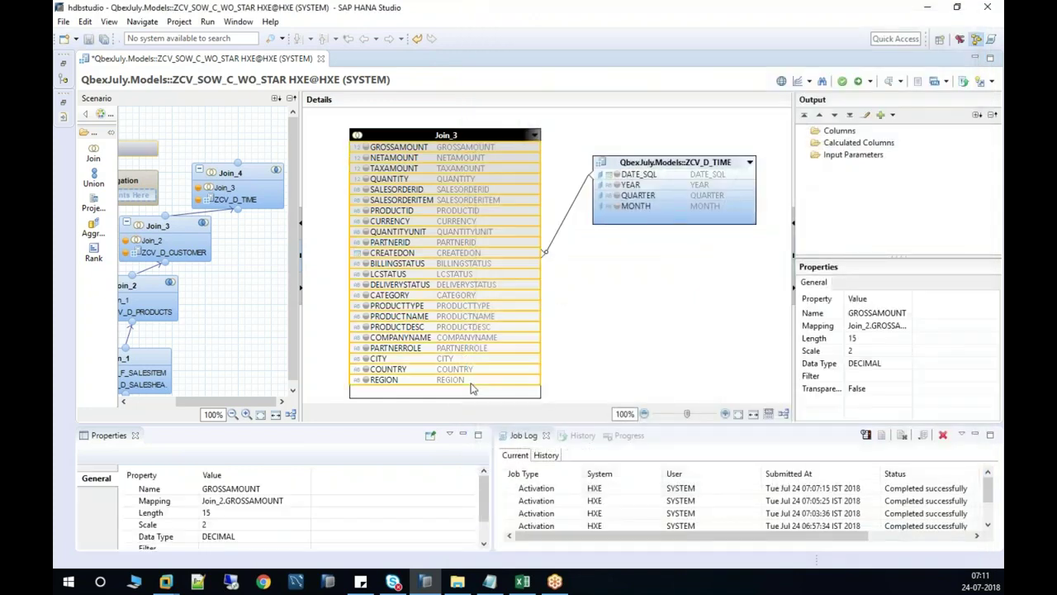
{"action": "right_click", "coordinate": [472, 386]}
{"action": "left_click", "coordinate": [511, 394]}
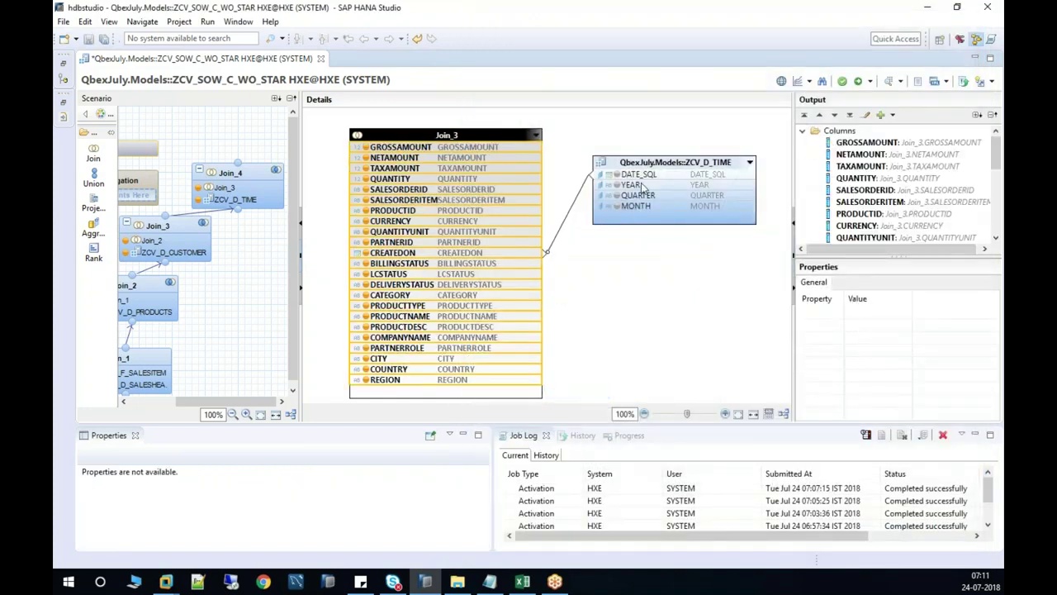
{"action": "left_click", "coordinate": [644, 186]}
{"action": "left_click", "coordinate": [653, 208], "text": "shift"}
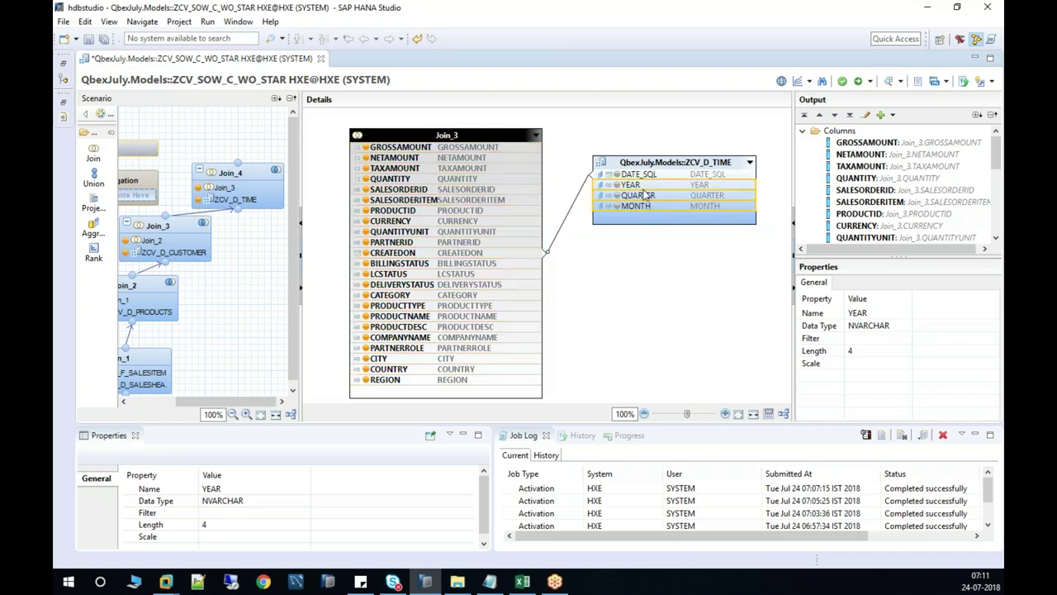
{"action": "right_click", "coordinate": [647, 208]}
{"action": "left_click", "coordinate": [691, 216]}
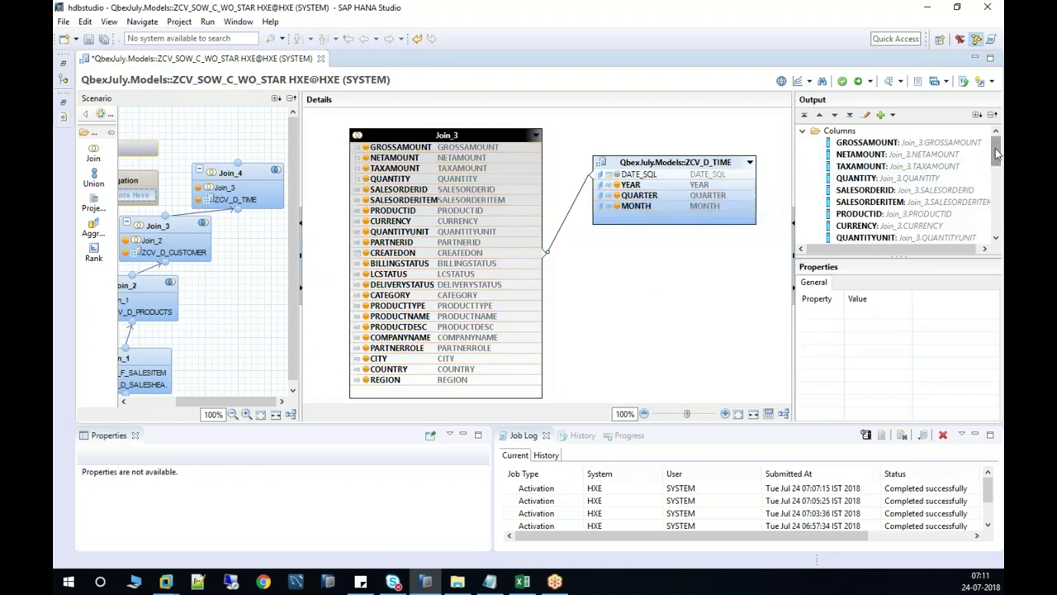
{"action": "scroll", "coordinate": [995, 147], "scroll_direction": "down", "scroll_amount": 6}
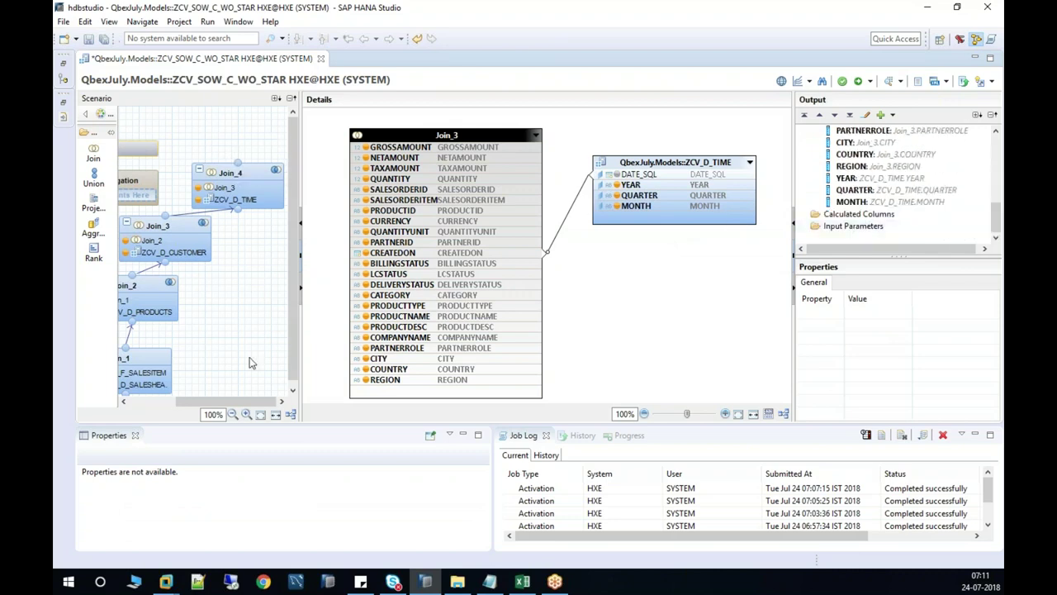
Connect Join_4 to the Aggregation node and add GROSSAMOUNT, NETAMOUNT, TAXAMOUNT and QUANTITY as aggregated columns.
{"action": "left_click_drag", "start_coordinate": [209, 403], "coordinate": [239, 410]}
{"action": "left_click_drag", "start_coordinate": [278, 167], "coordinate": [171, 183]}
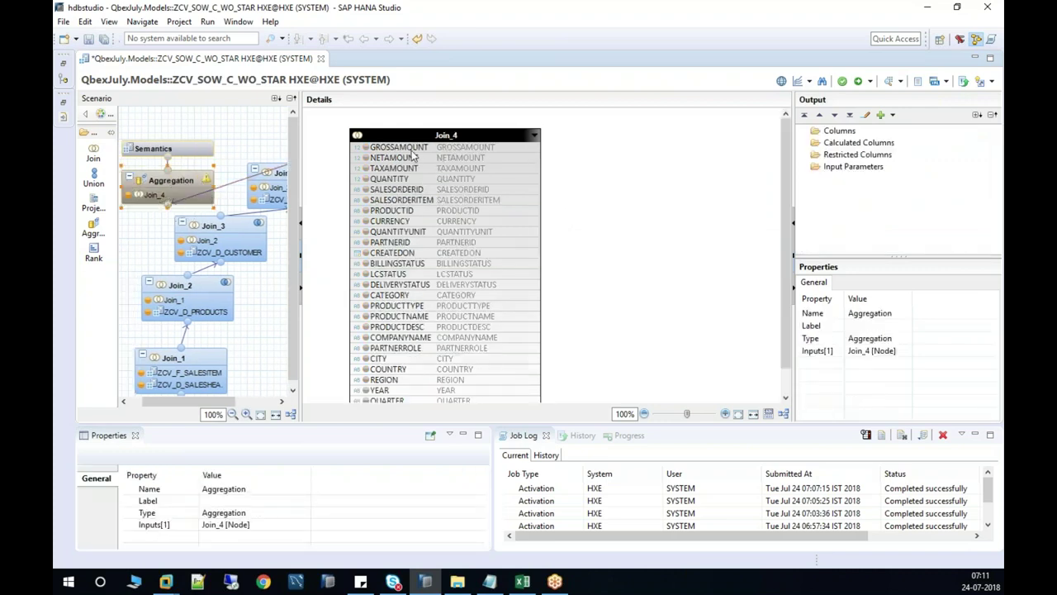
{"action": "left_click", "coordinate": [412, 148]}
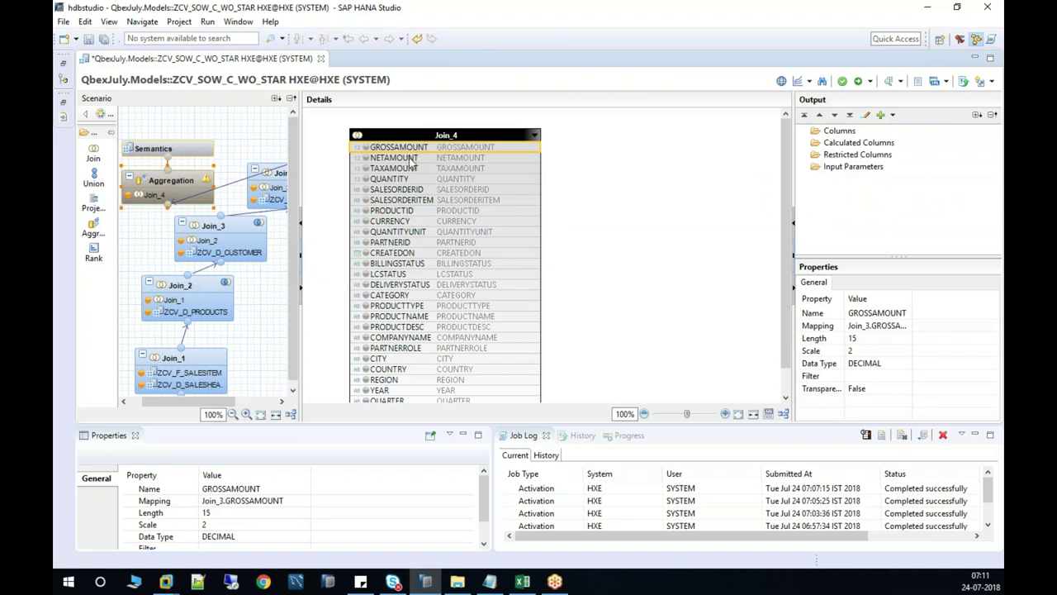
{"action": "left_click", "coordinate": [406, 179], "text": "shift"}
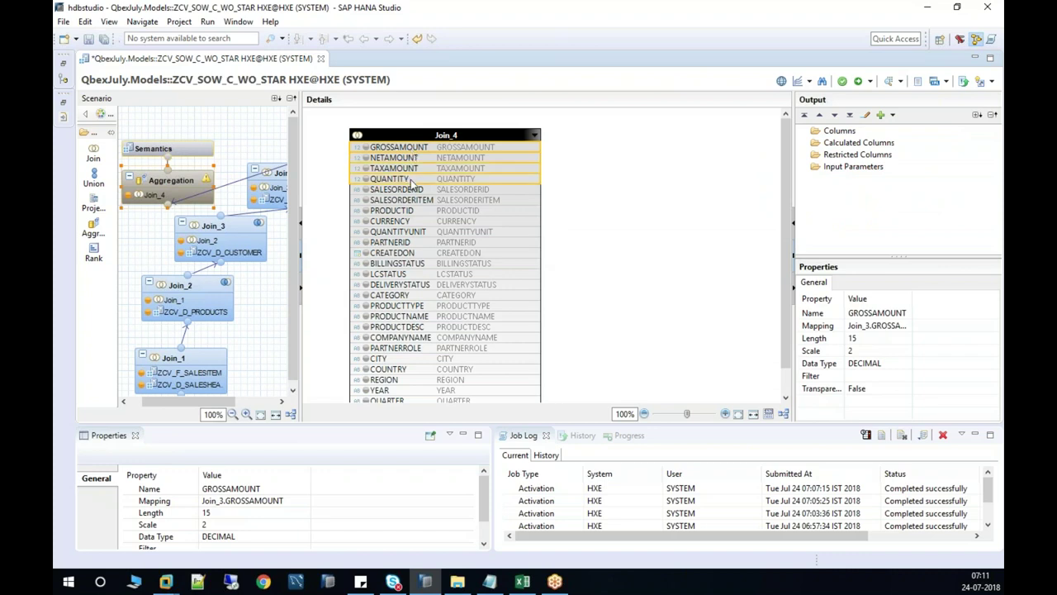
{"action": "right_click", "coordinate": [411, 179]}
{"action": "left_click", "coordinate": [452, 191]}
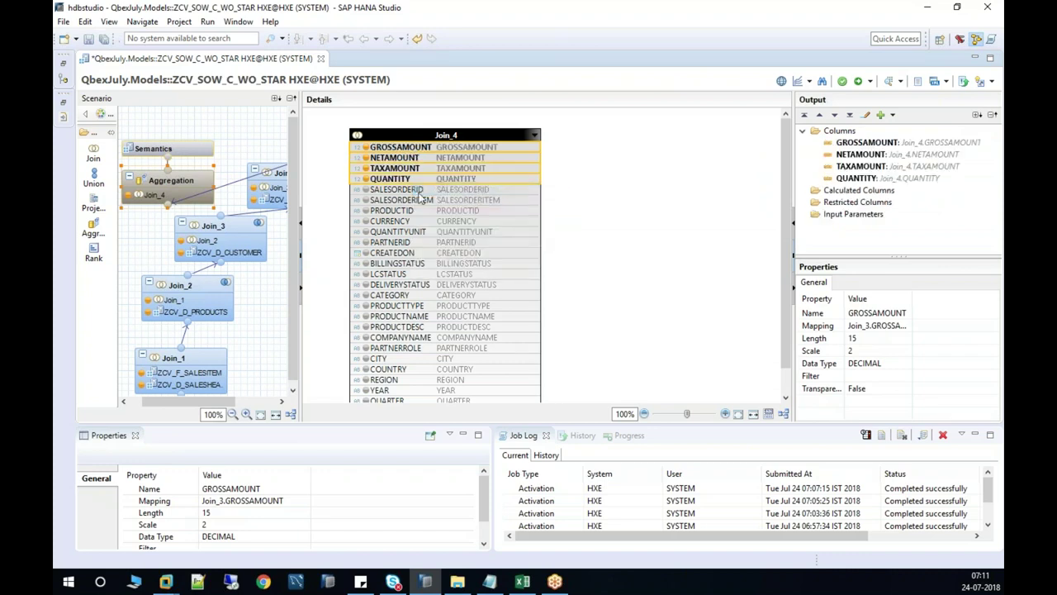
Add the remaining Join_4 columns, SALESORDERID through MONTH, to the Aggregation output as ordinary columns.
{"action": "left_click", "coordinate": [424, 191]}
{"action": "left_click_drag", "start_coordinate": [784, 191], "coordinate": [783, 235]}
{"action": "left_click", "coordinate": [398, 384], "text": "shift"}
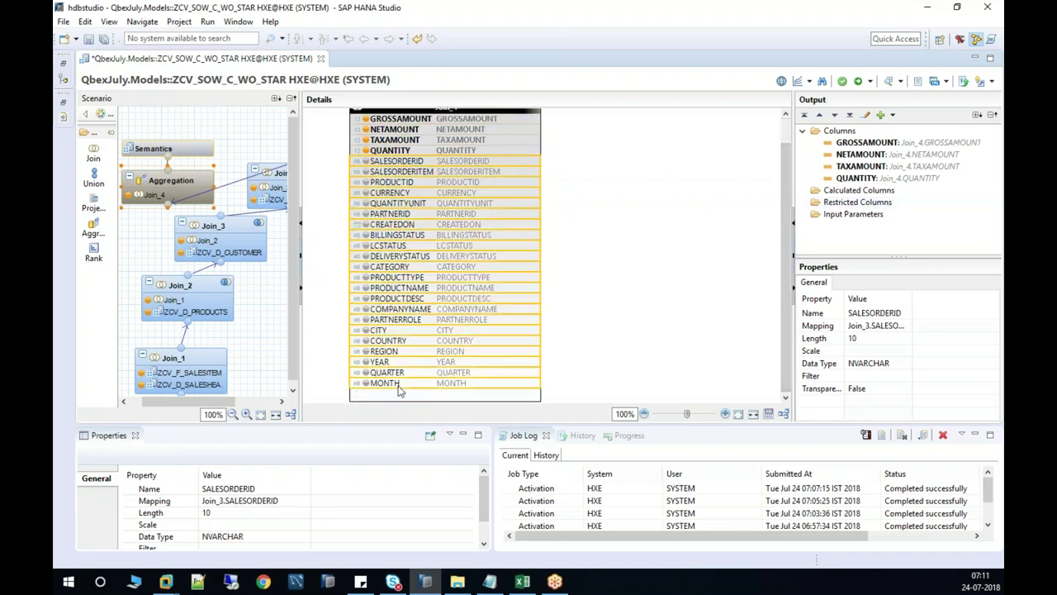
{"action": "right_click", "coordinate": [398, 385]}
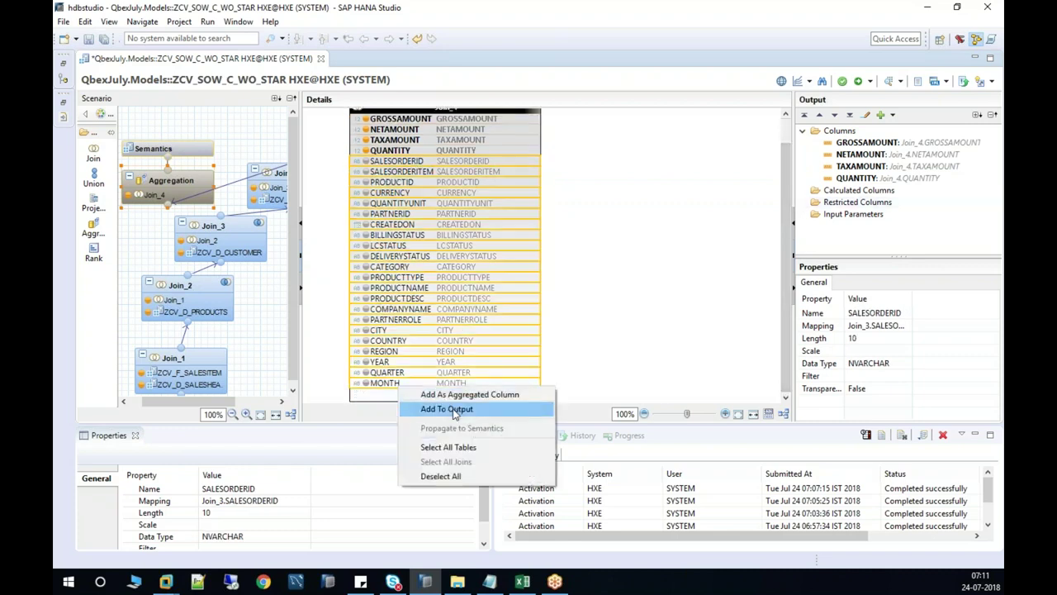
{"action": "left_click", "coordinate": [447, 409]}
Widen the Name column in the Semantics node and assign the attribute type to all non-measure columns.
{"action": "left_click", "coordinate": [194, 152]}
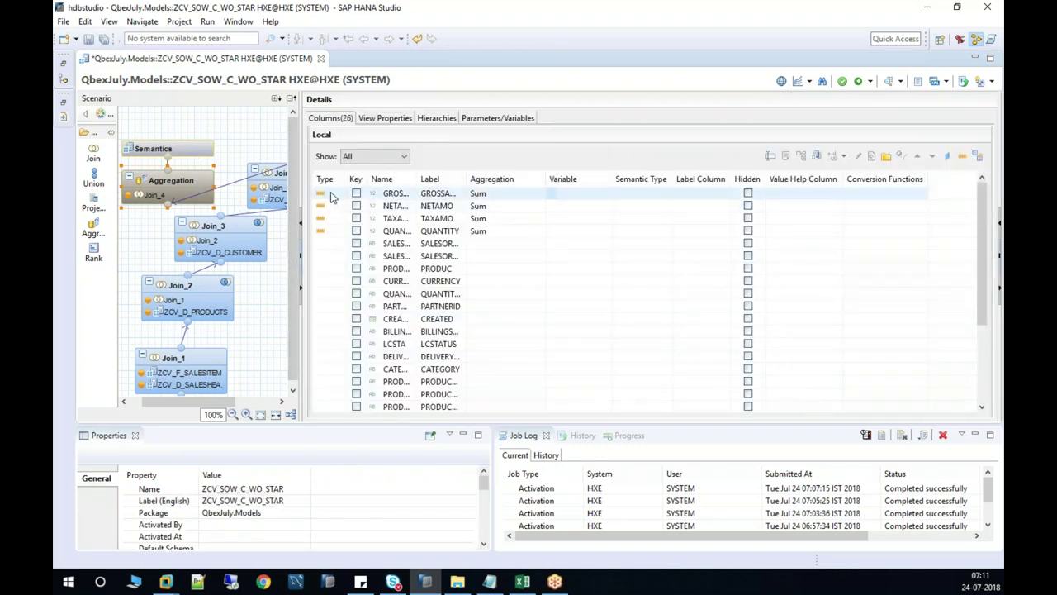
{"action": "left_click_drag", "start_coordinate": [413, 178], "coordinate": [471, 179]}
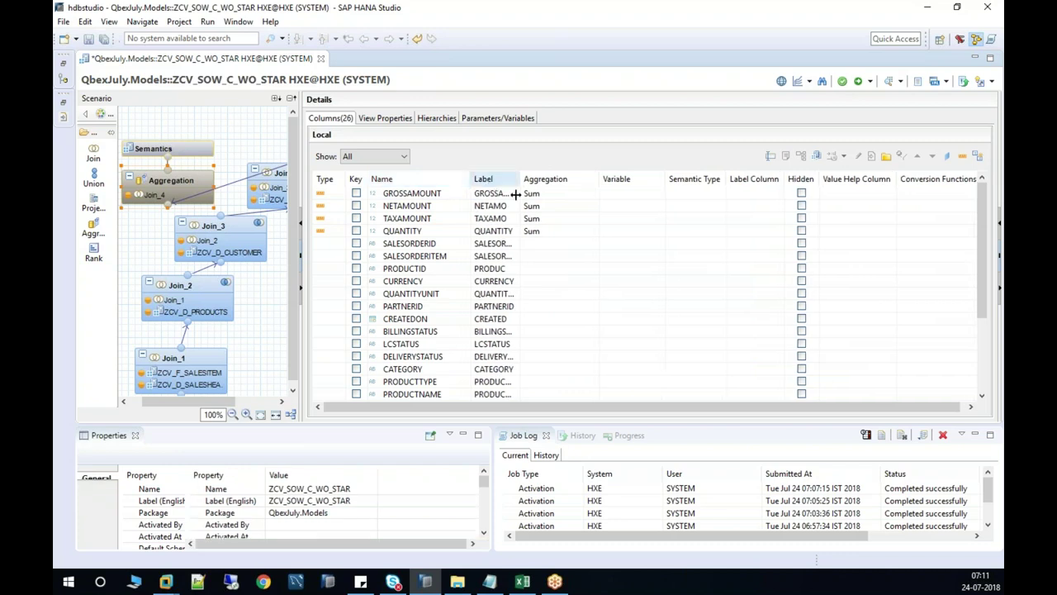
{"action": "left_click", "coordinate": [513, 193]}
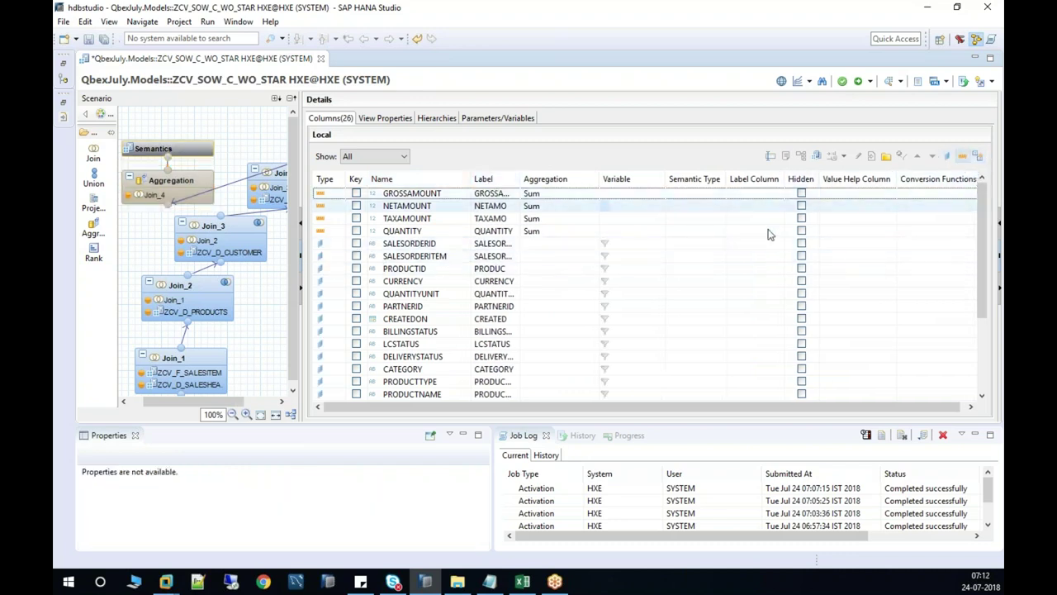
{"action": "left_click_drag", "start_coordinate": [978, 224], "coordinate": [977, 192]}
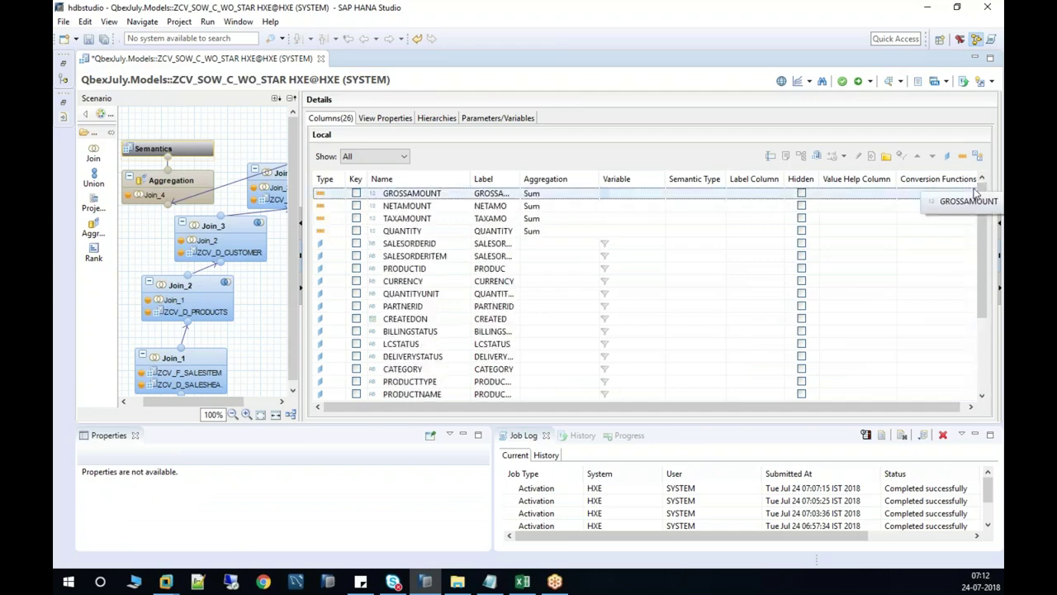
Save and activate the calculation view, and preview its raw data.
{"action": "left_click", "coordinate": [860, 83]}
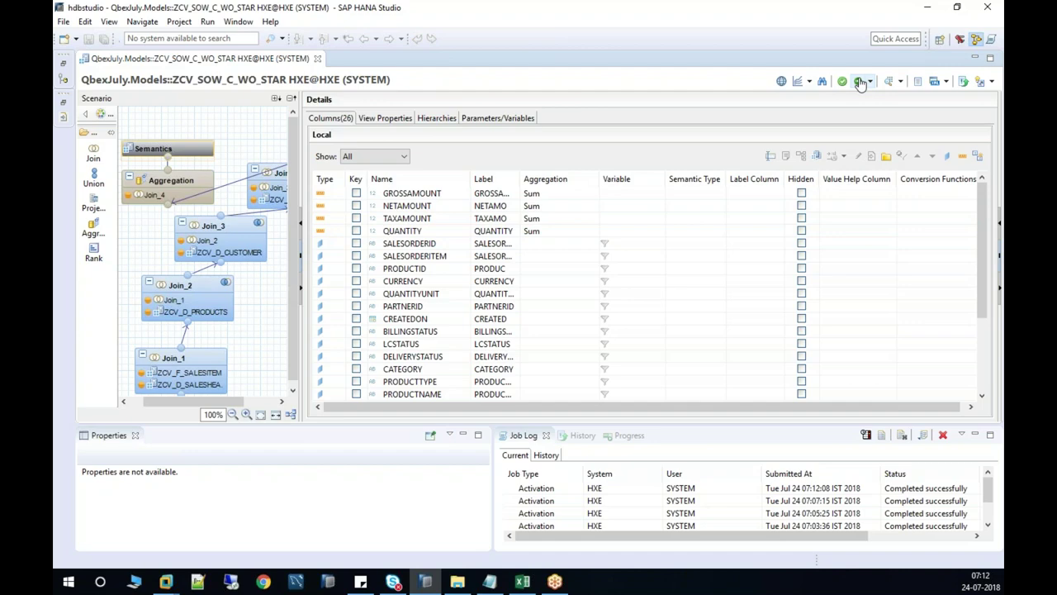
{"action": "left_click", "coordinate": [889, 83]}
{"action": "left_click", "coordinate": [233, 80]}
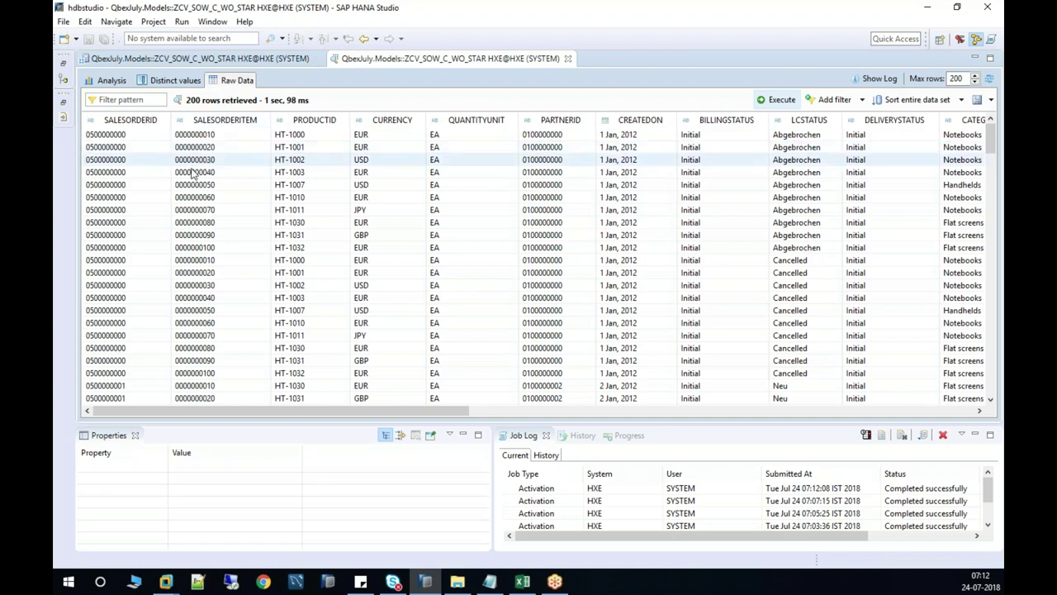
Review the first sales order item's dimension columns in the raw data, and close the data preview and the calculation view.
{"action": "left_click", "coordinate": [129, 137]}
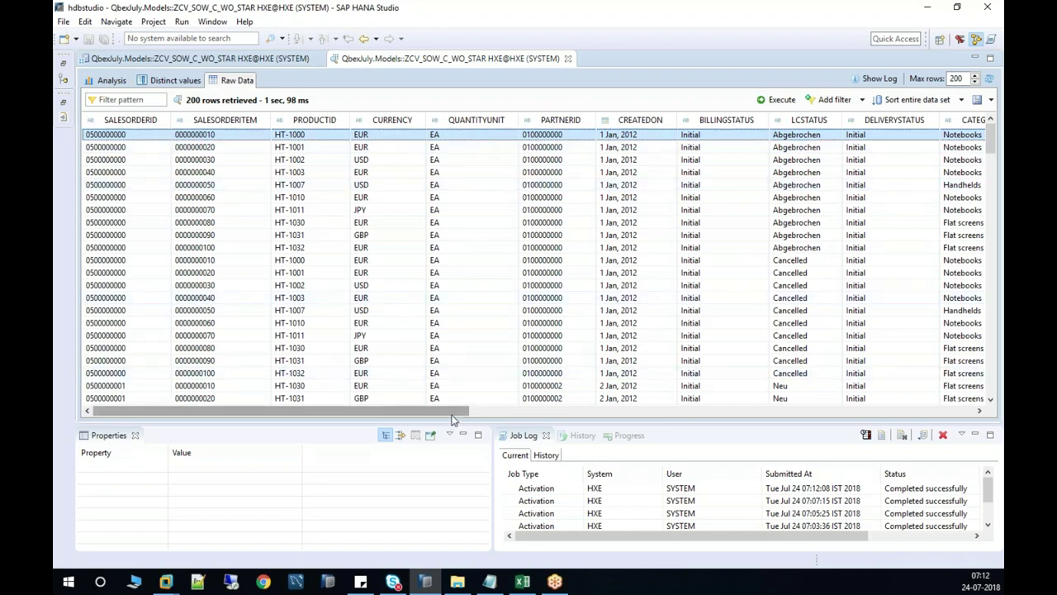
{"action": "left_click_drag", "start_coordinate": [452, 411], "coordinate": [491, 411]}
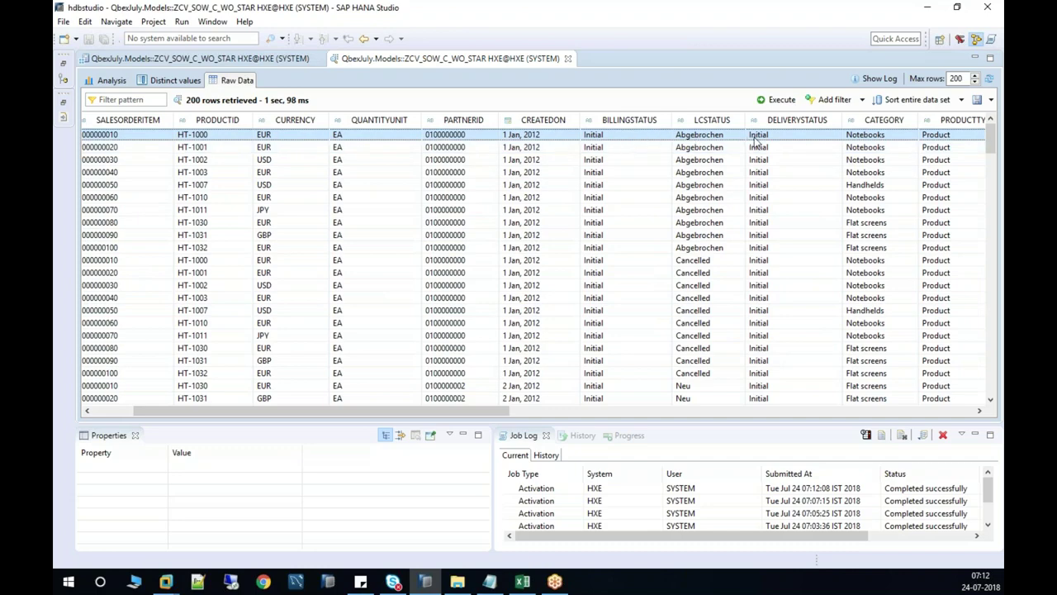
{"action": "left_click_drag", "start_coordinate": [499, 411], "coordinate": [279, 399]}
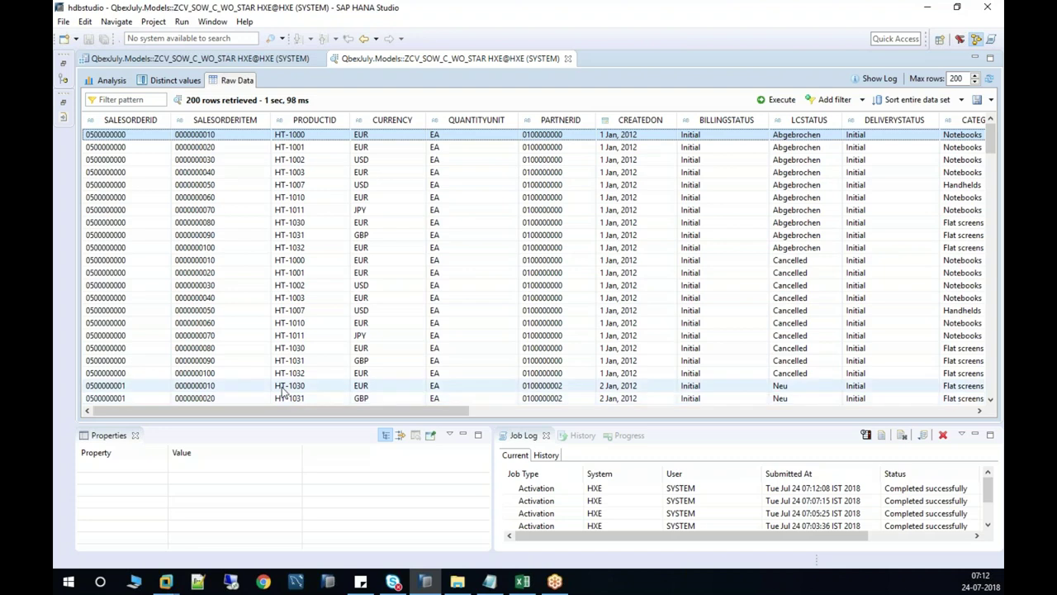
{"action": "left_click", "coordinate": [568, 59]}
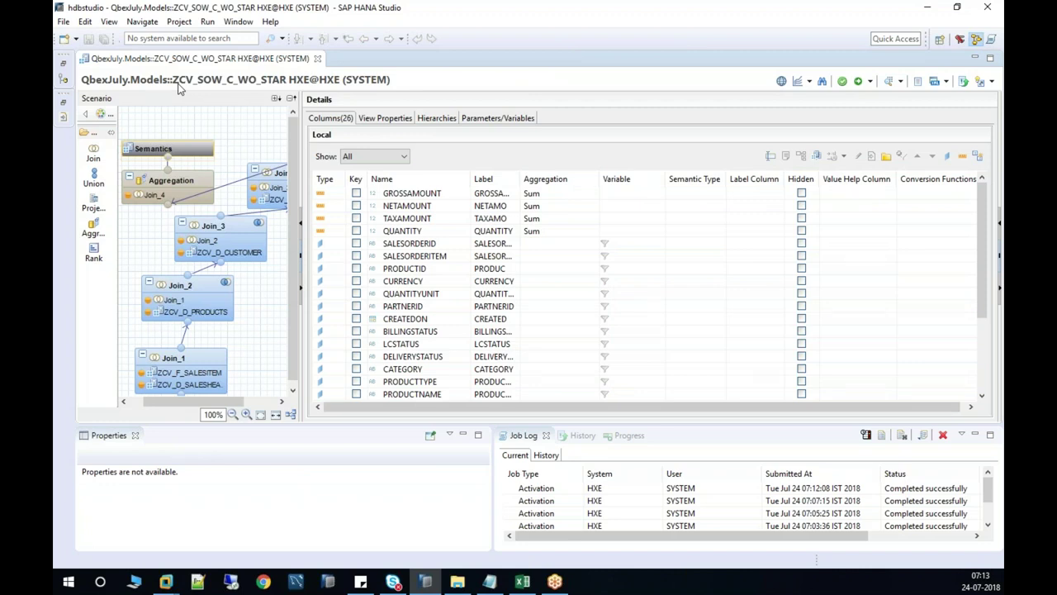
{"action": "left_click", "coordinate": [317, 59]}
Reopen ZCV_SOW_C_WO_STAR from the QbexJuly Models package and give the editor the full width.
{"action": "left_click", "coordinate": [63, 64]}
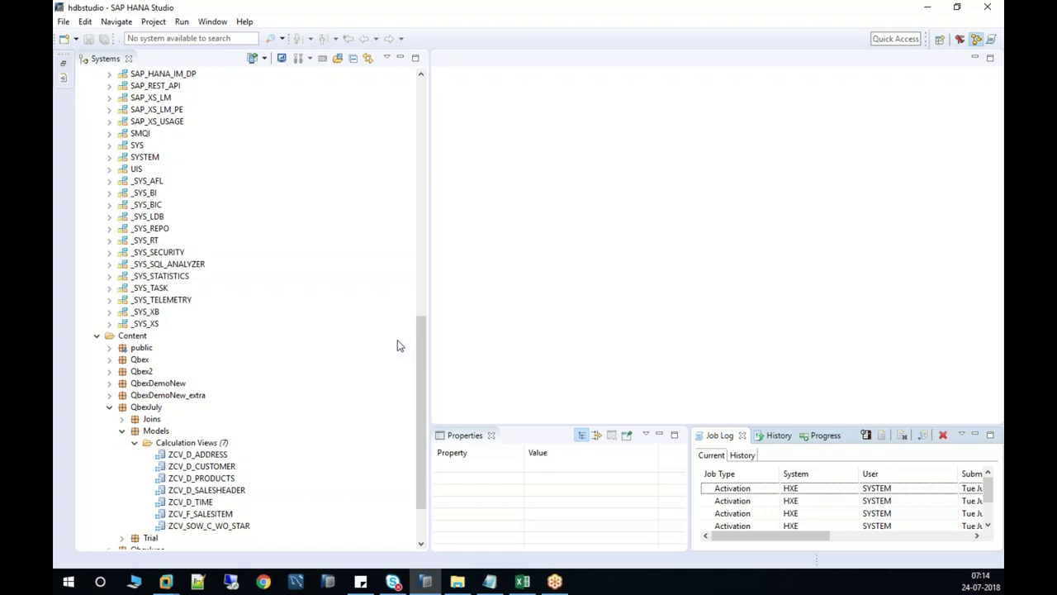
{"action": "double_click", "coordinate": [241, 526]}
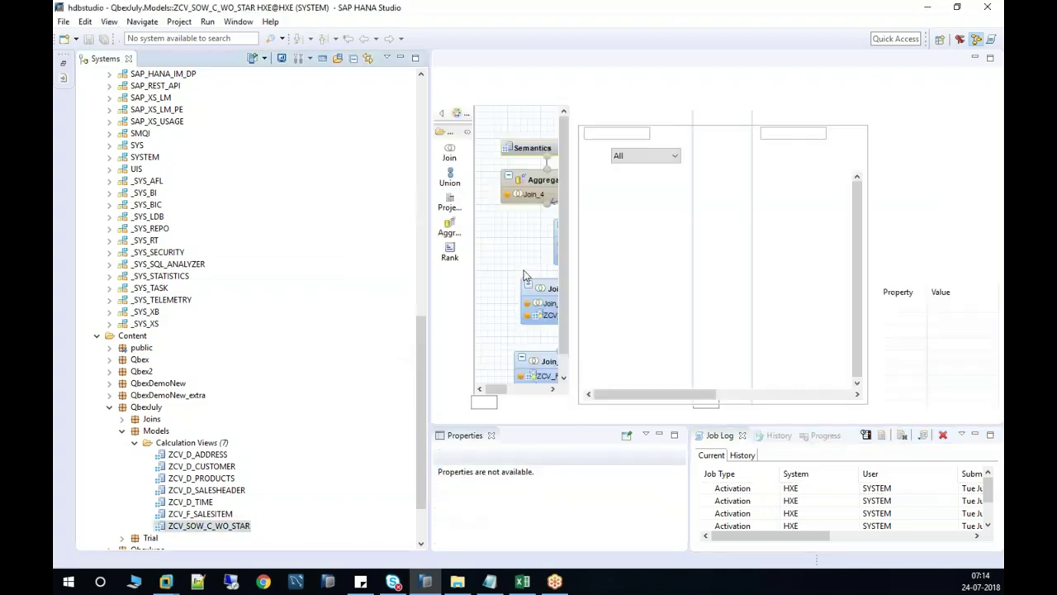
{"action": "left_click", "coordinate": [401, 59]}
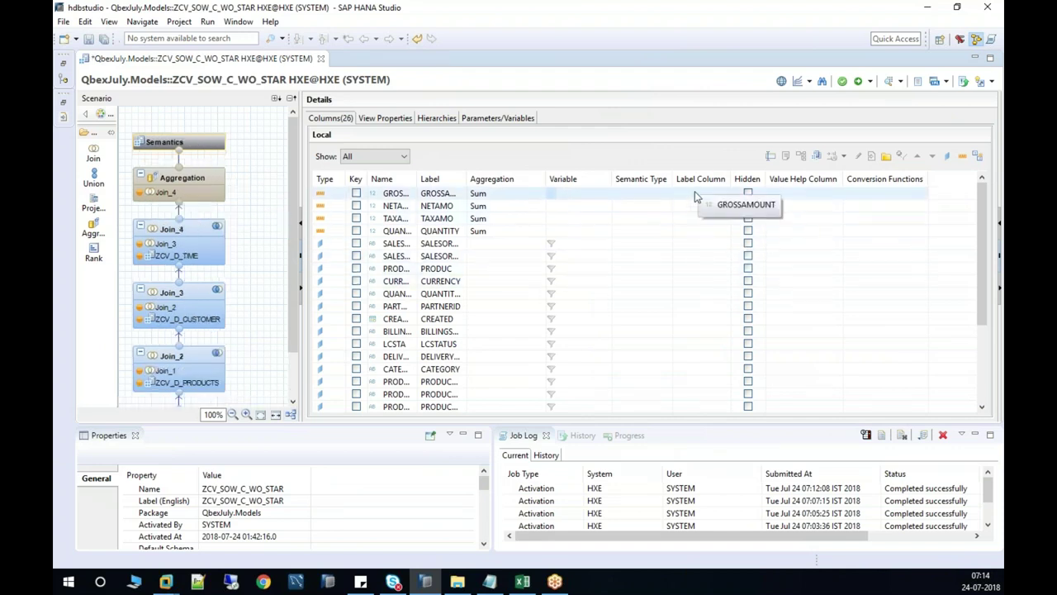
Assign COMPANYNAME as the label column of PARTNERID in the Semantics node, widening the Label and Label Column fields.
{"action": "left_click_drag", "start_coordinate": [467, 177], "coordinate": [505, 171]}
{"action": "left_click", "coordinate": [464, 307]}
{"action": "left_click", "coordinate": [464, 307]}
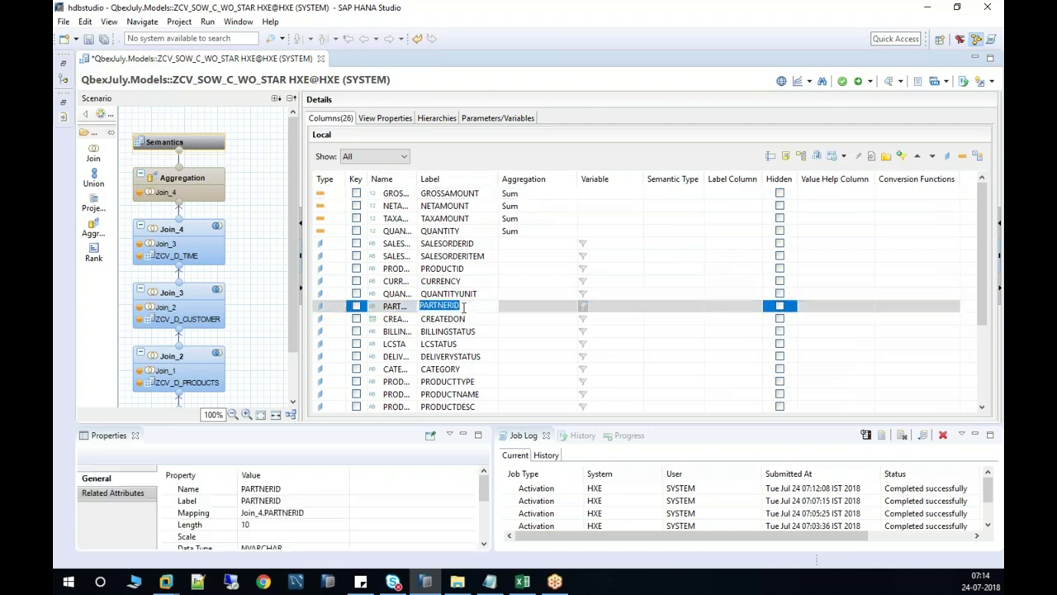
{"action": "left_click", "coordinate": [755, 306]}
{"action": "left_click", "coordinate": [757, 308]}
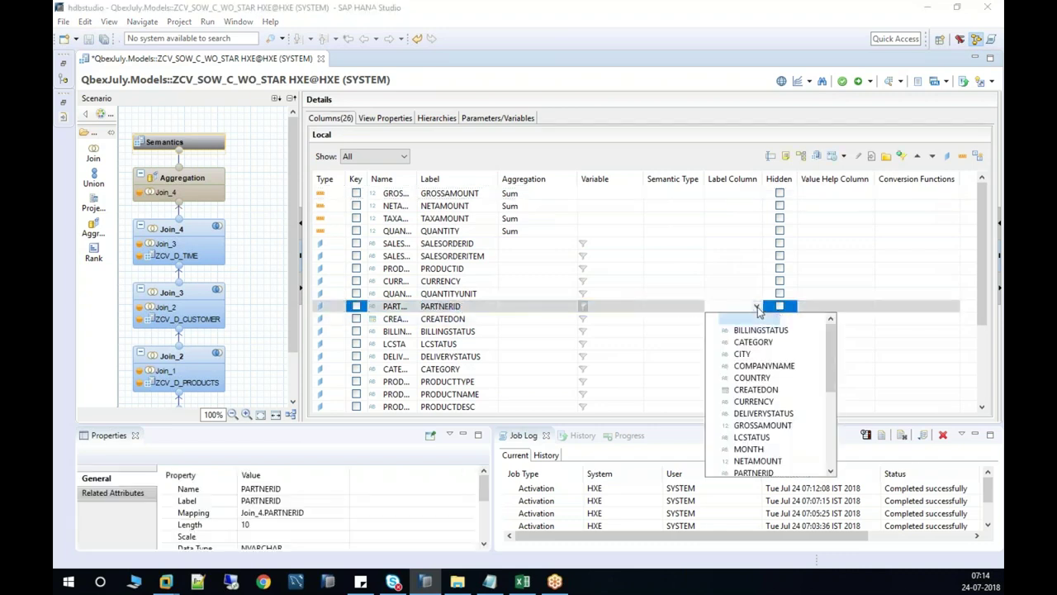
{"action": "left_click_drag", "start_coordinate": [833, 386], "coordinate": [835, 403]}
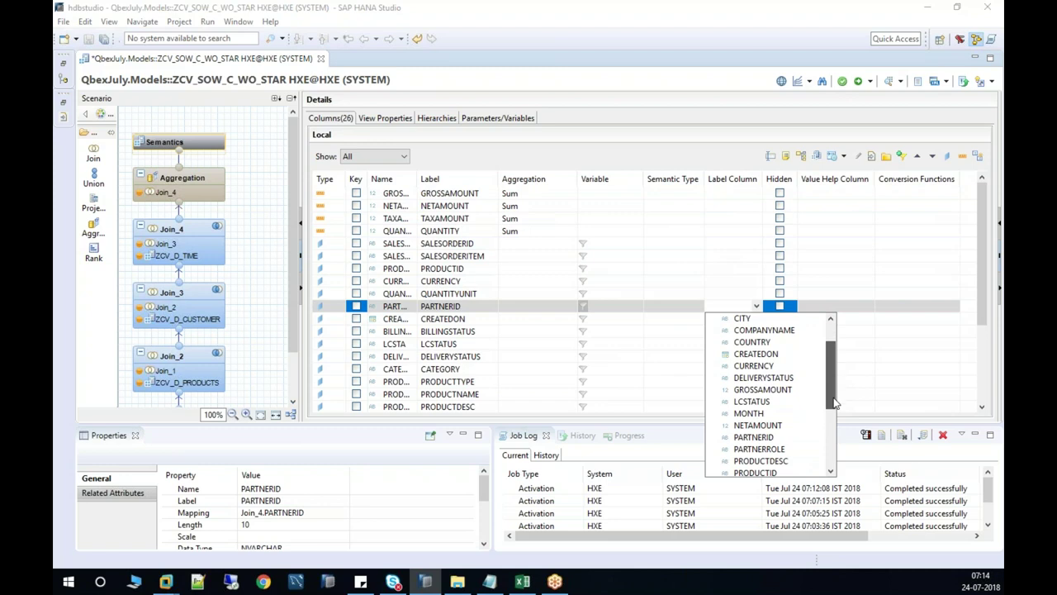
{"action": "left_click", "coordinate": [764, 329]}
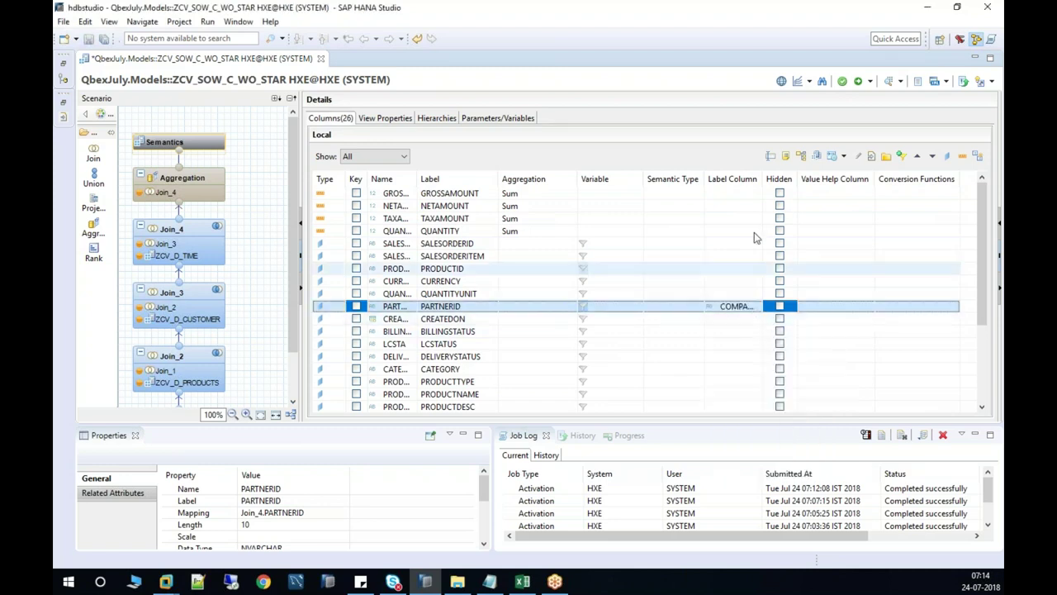
{"action": "left_click_drag", "start_coordinate": [775, 179], "coordinate": [805, 178]}
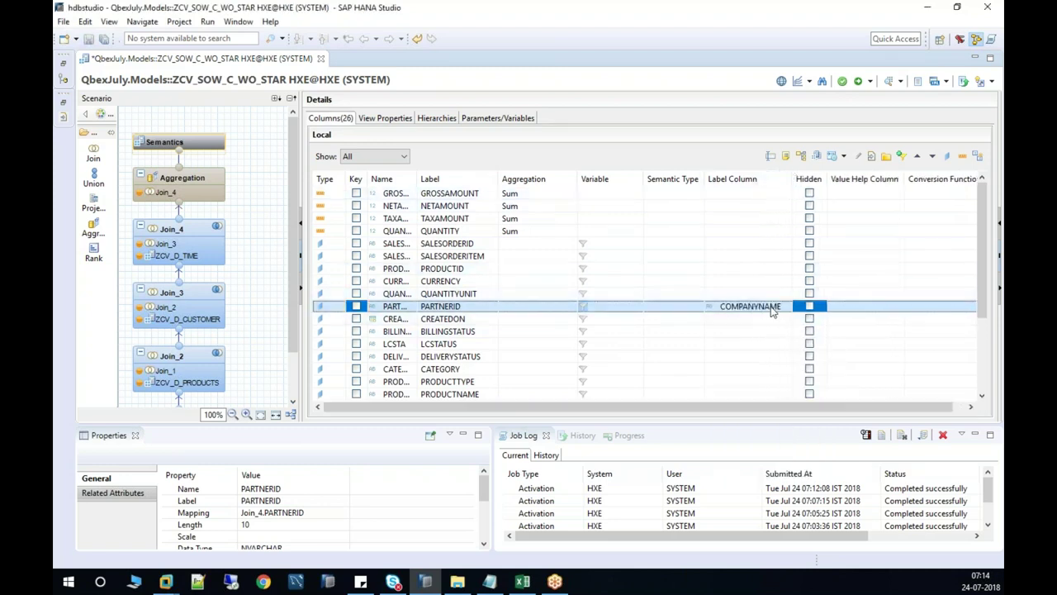
Clear the label column of PARTNERID, save and activate the calculation view, and close it.
{"action": "left_click", "coordinate": [458, 307]}
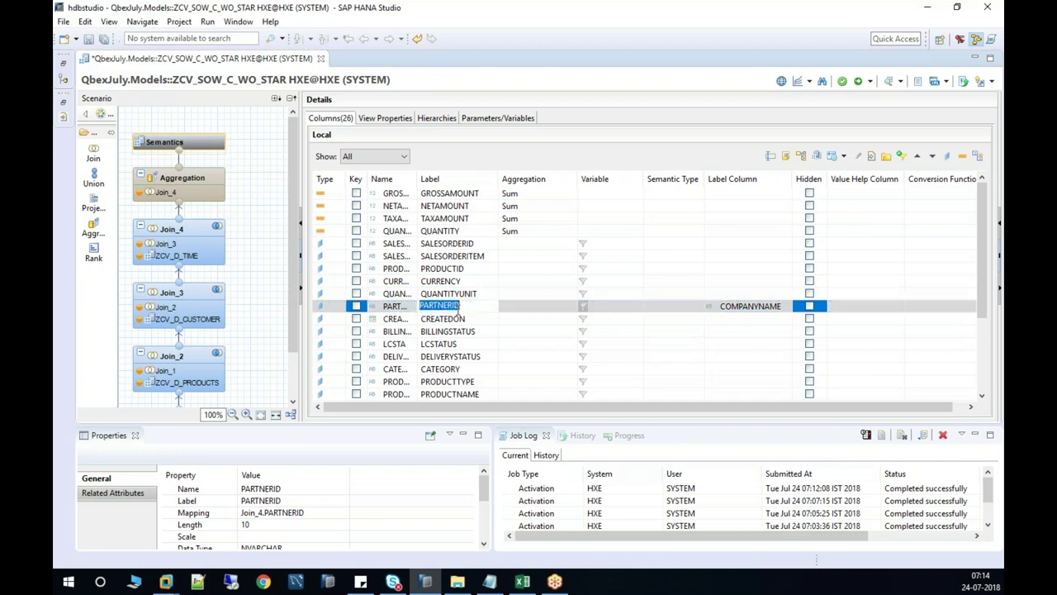
{"action": "left_click", "coordinate": [750, 307]}
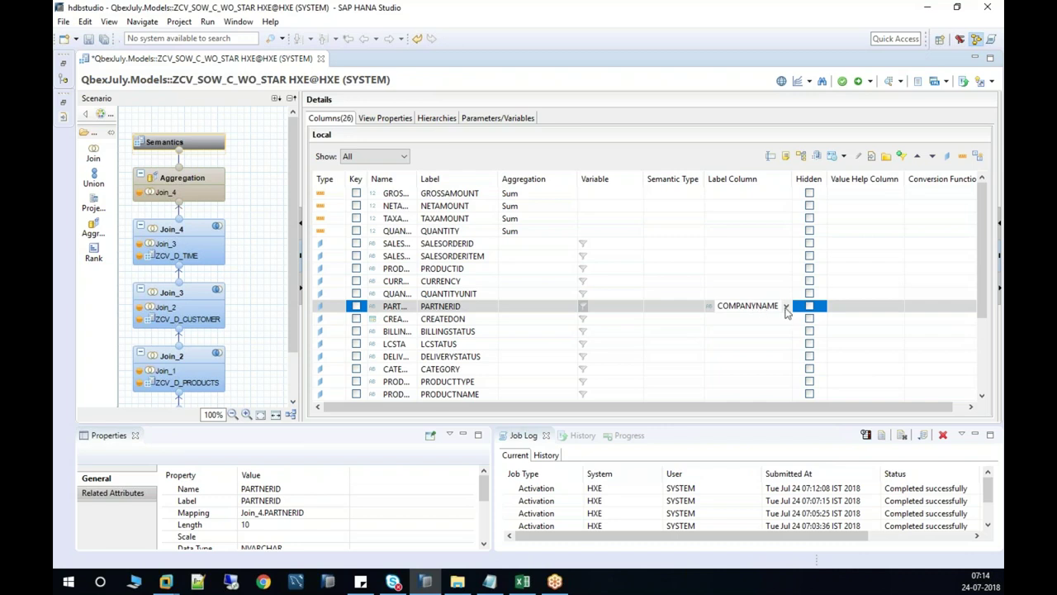
{"action": "left_click", "coordinate": [786, 307]}
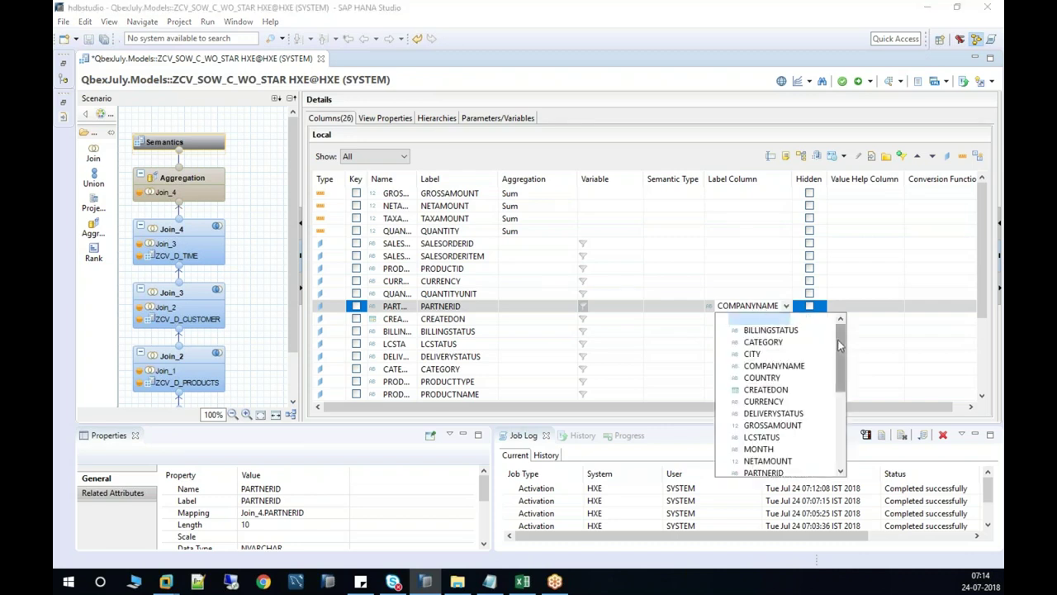
{"action": "left_click", "coordinate": [760, 319]}
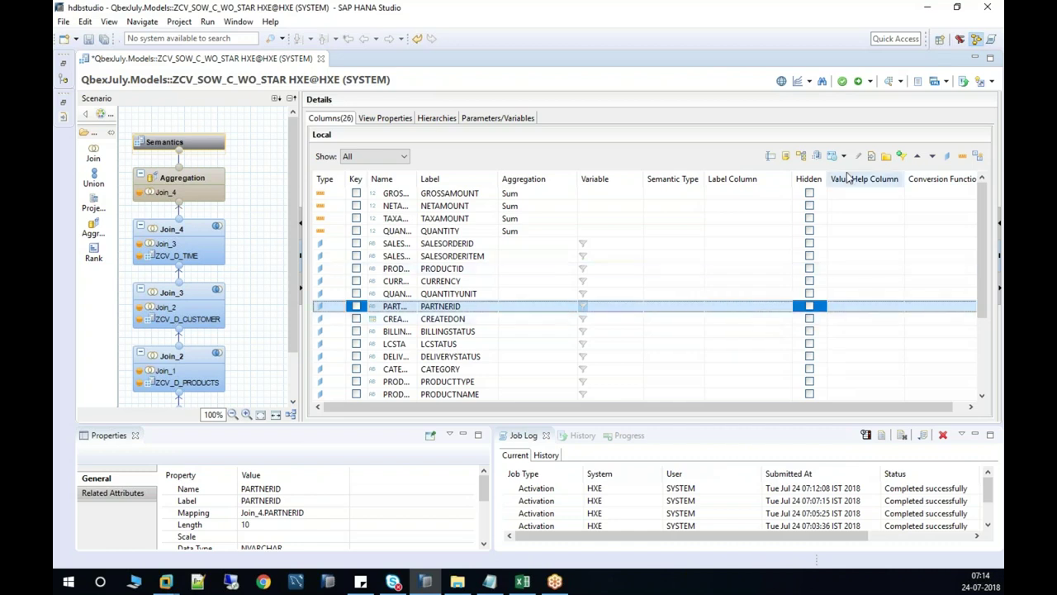
{"action": "left_click", "coordinate": [857, 82]}
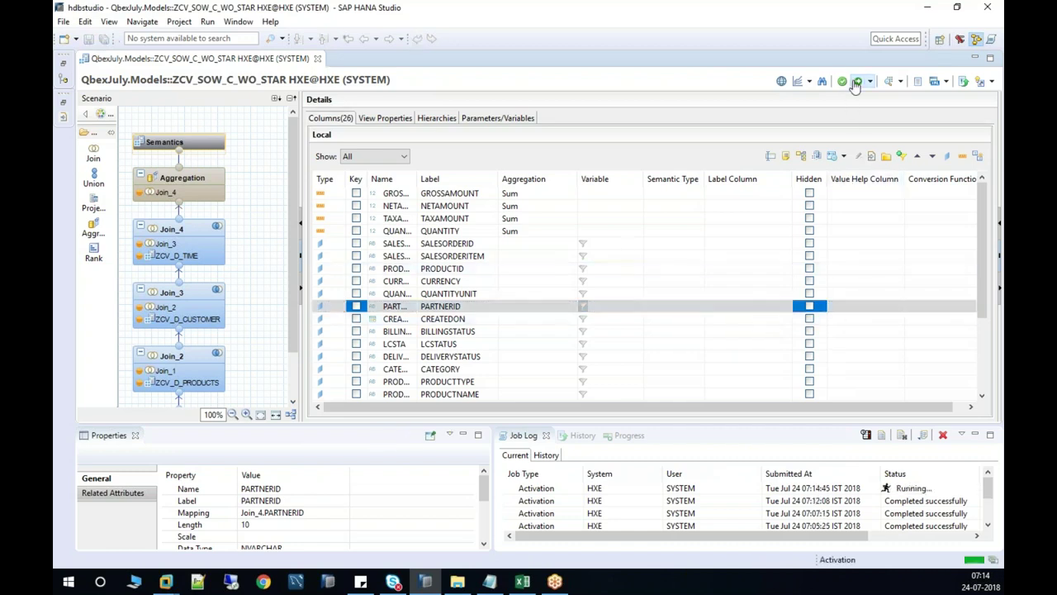
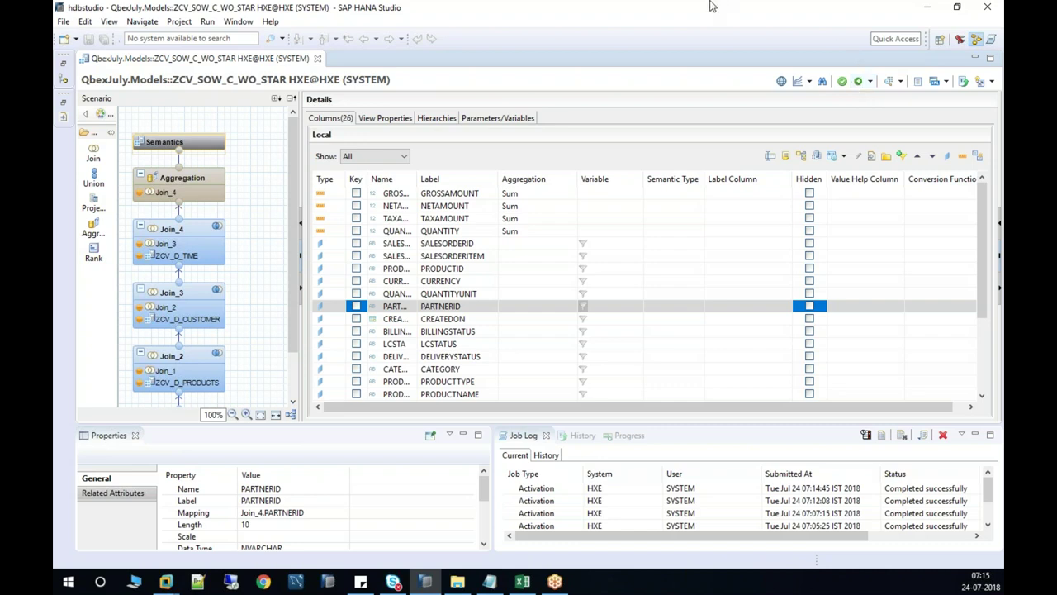
{"action": "left_click", "coordinate": [316, 59]}
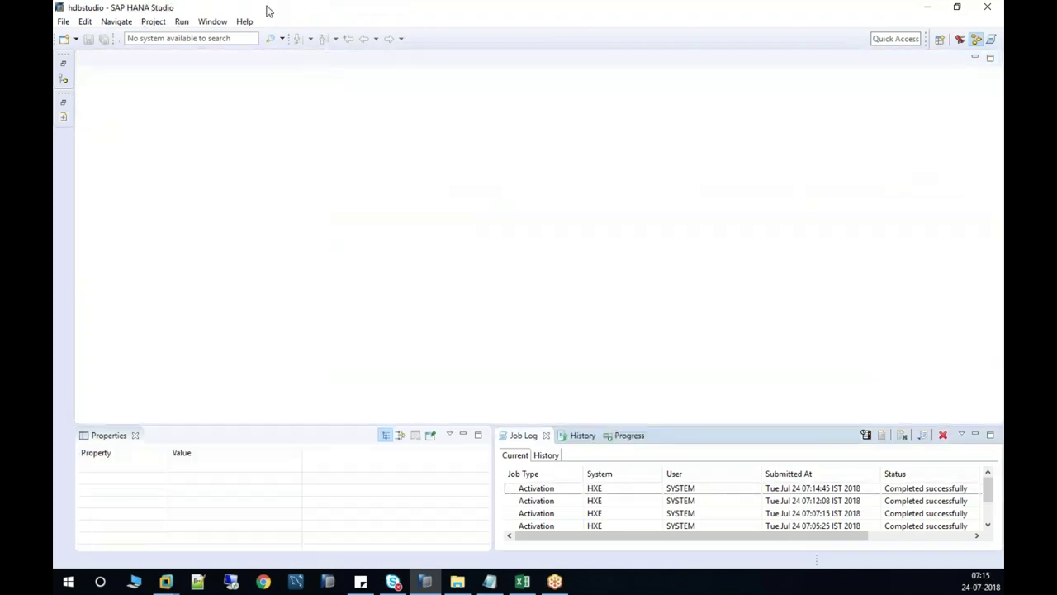
Reopen ZCV_SOW_C_WO_STAR from the QbexJuly Models package and show the details of its Join_4 node.
{"action": "left_click", "coordinate": [63, 63]}
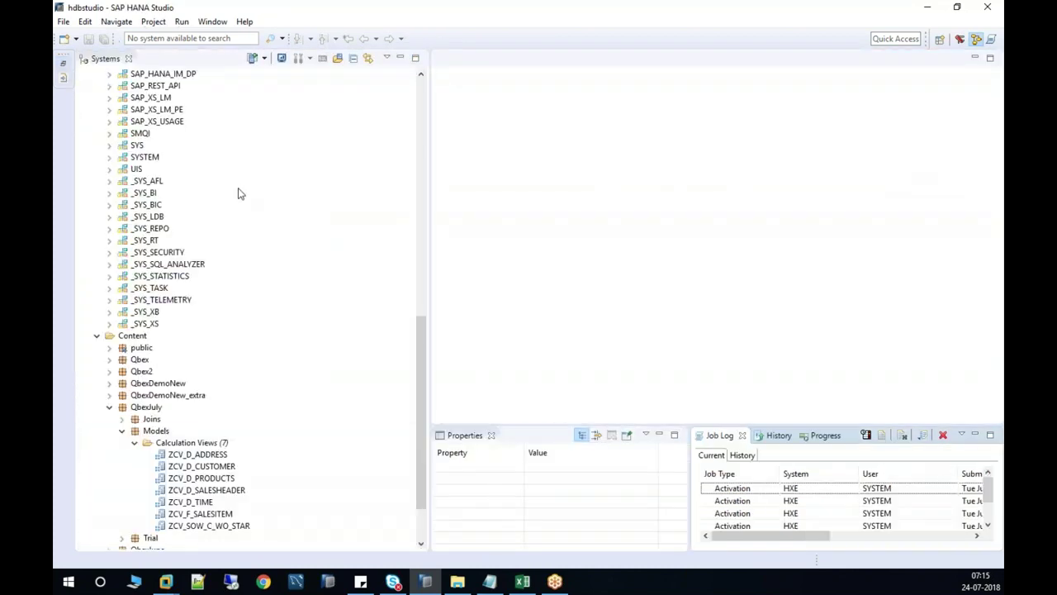
{"action": "left_click_drag", "start_coordinate": [422, 333], "coordinate": [425, 398]}
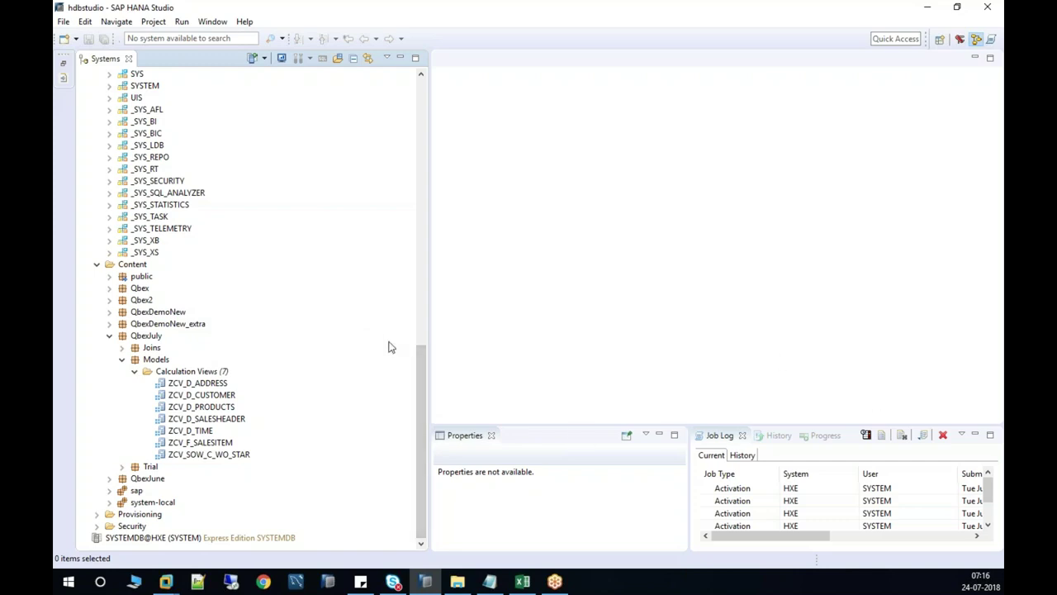
{"action": "double_click", "coordinate": [220, 454]}
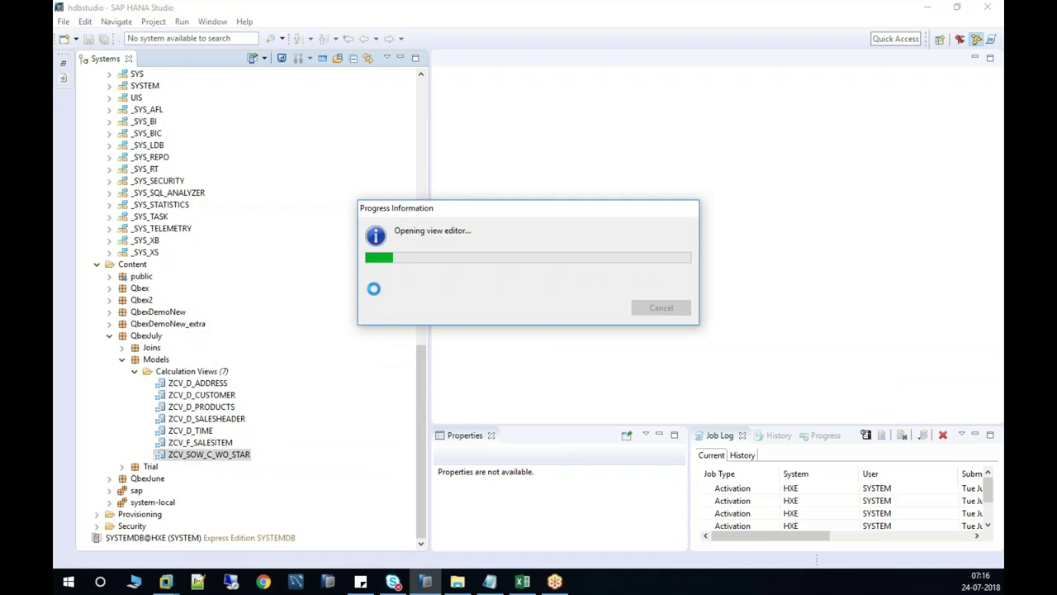
{"action": "left_click", "coordinate": [402, 60]}
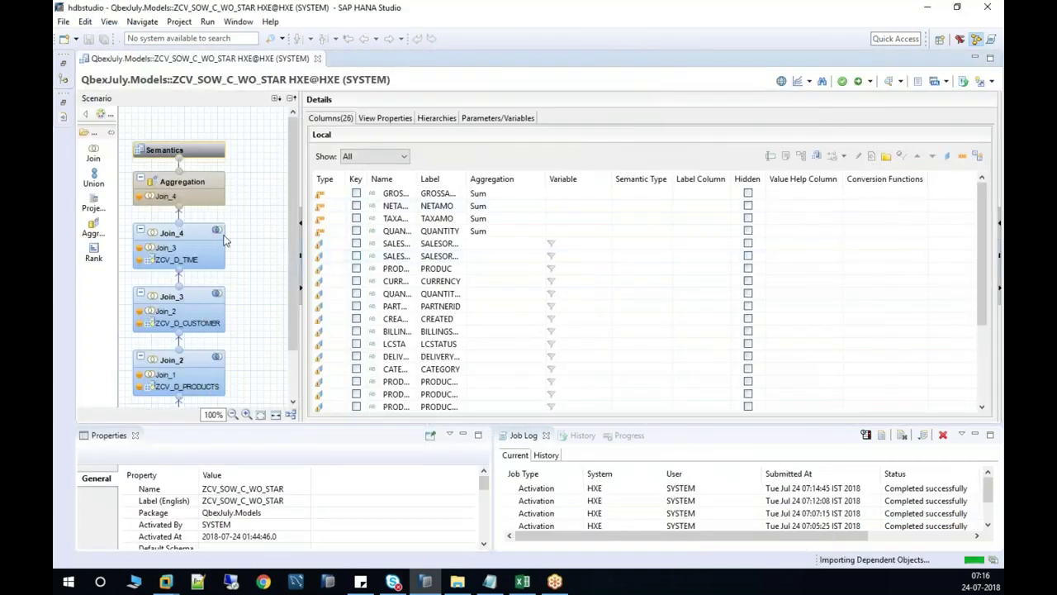
{"action": "left_click", "coordinate": [212, 236]}
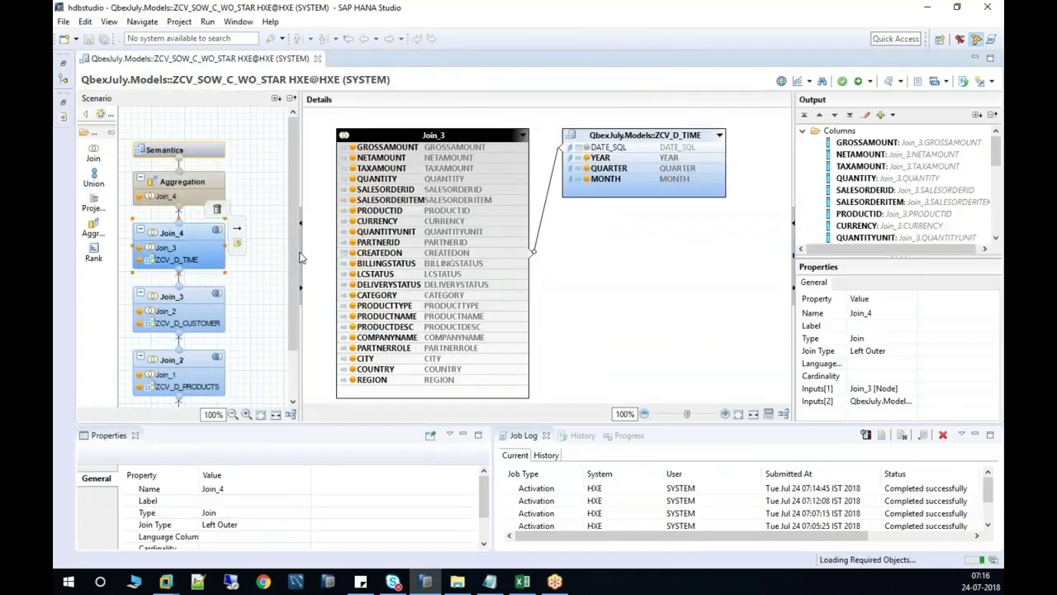
Preview the raw data of the Join_3 input, inspect the CREATEDON values in the first row, and close the preview.
{"action": "left_click", "coordinate": [443, 134]}
{"action": "right_click", "coordinate": [443, 135]}
{"action": "left_click", "coordinate": [441, 160]}
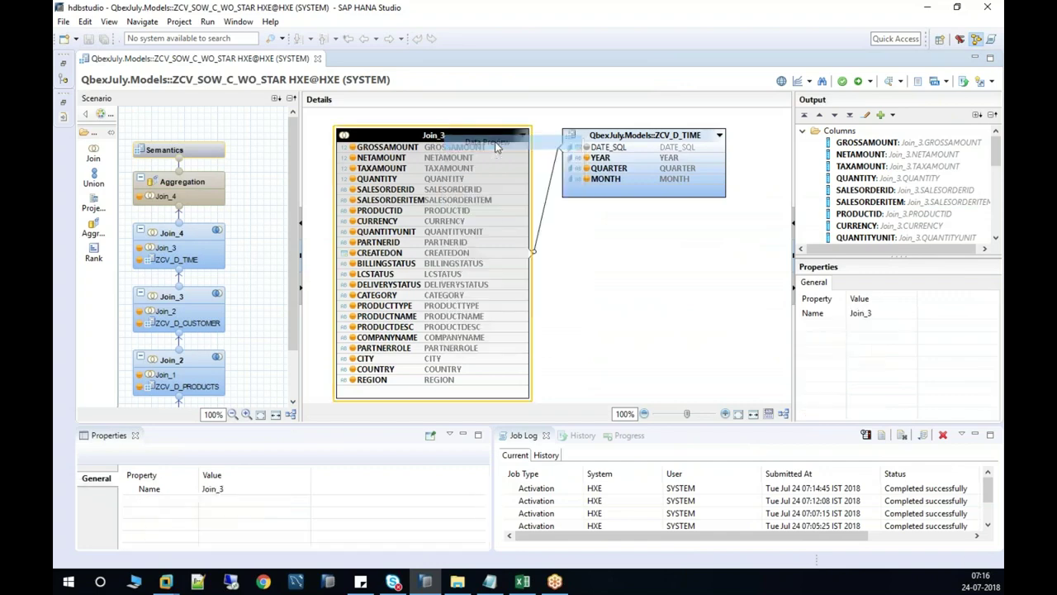
{"action": "left_click", "coordinate": [237, 81]}
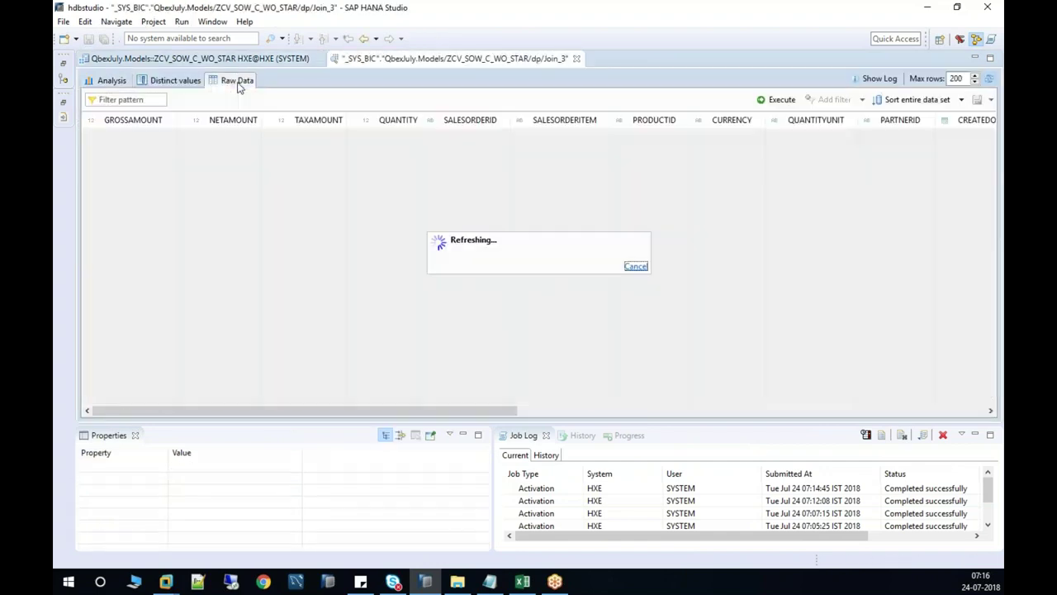
{"action": "left_click_drag", "start_coordinate": [496, 413], "coordinate": [658, 418]}
{"action": "left_click", "coordinate": [658, 138]}
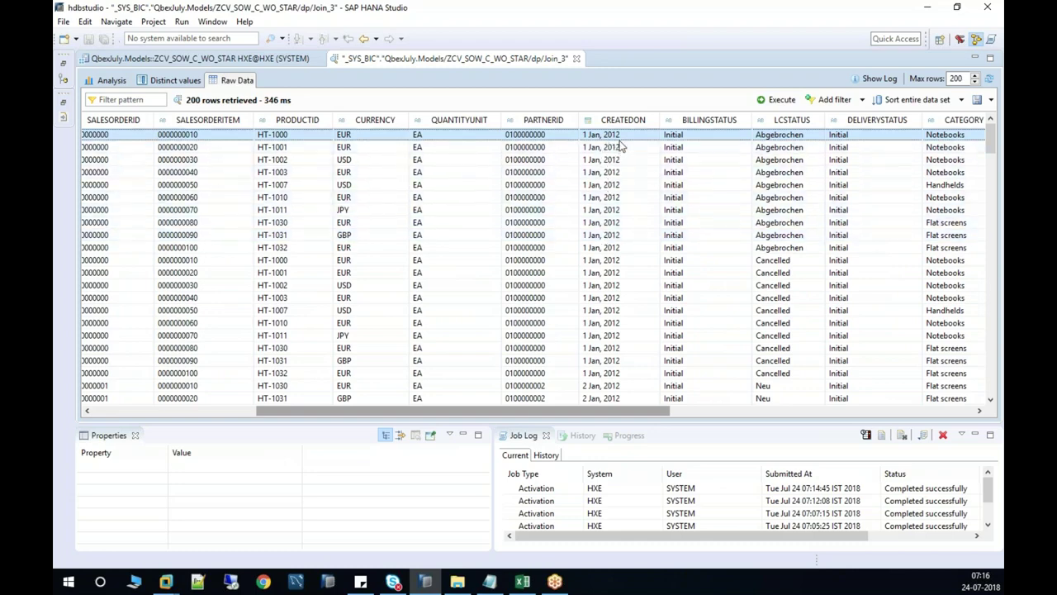
{"action": "left_click", "coordinate": [577, 59]}
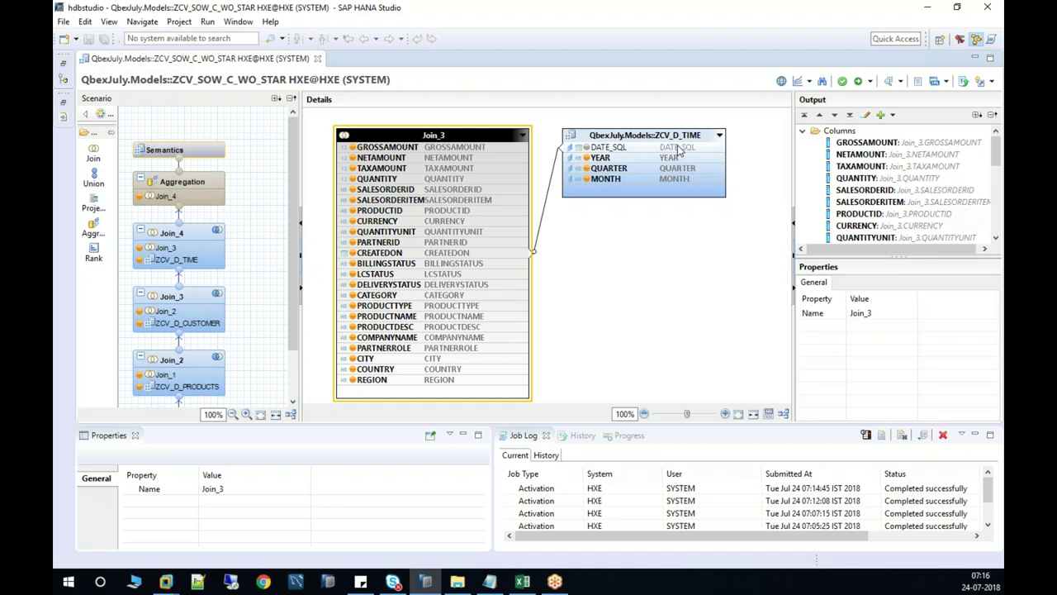
Examine the DATE_SQL, YEAR, QUARTER and MONTH columns of ZCV_D_TIME in the Join_4 node.
{"action": "left_click", "coordinate": [670, 134]}
{"action": "left_click", "coordinate": [638, 149]}
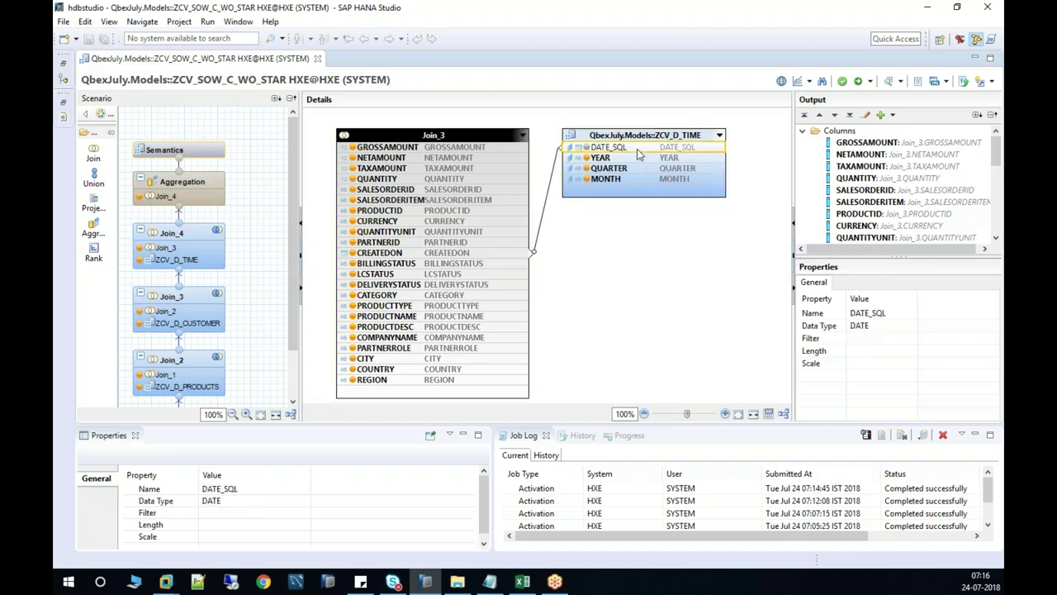
{"action": "left_click", "coordinate": [631, 158]}
{"action": "left_click", "coordinate": [630, 170]}
{"action": "left_click", "coordinate": [630, 178]}
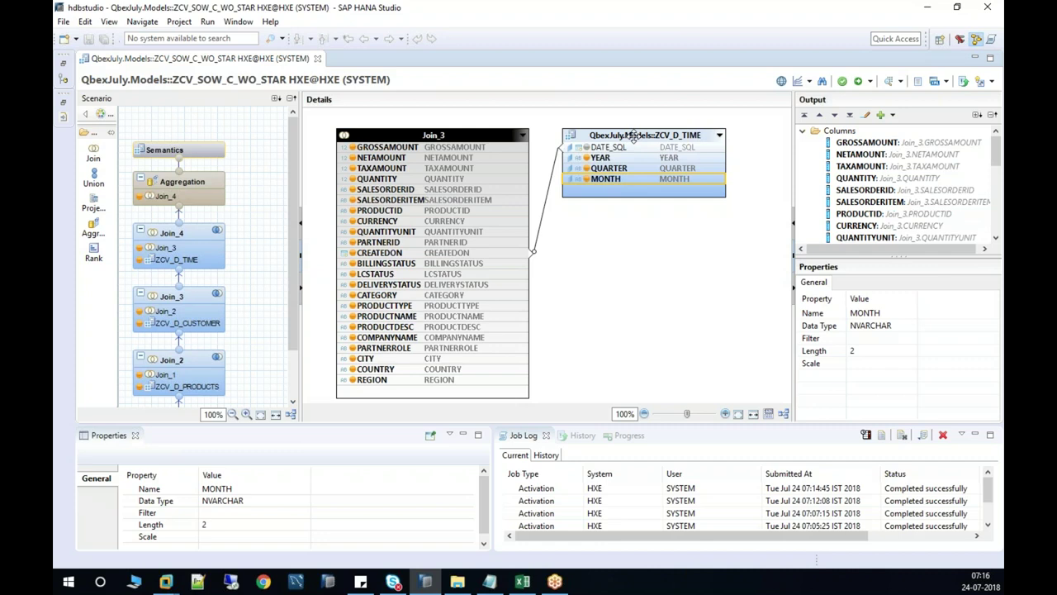
{"action": "left_click", "coordinate": [636, 147]}
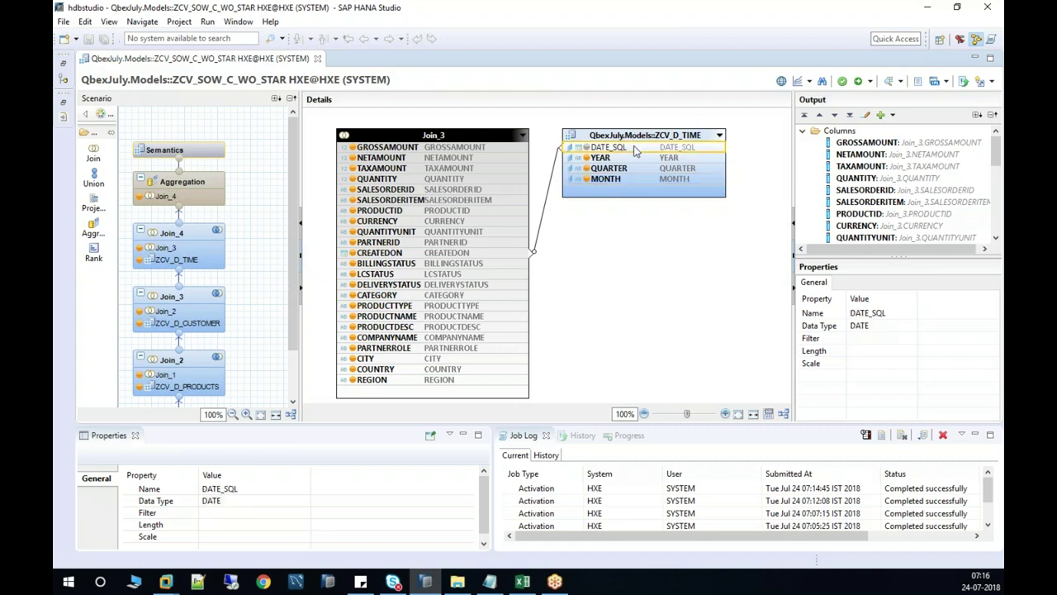
{"action": "left_click", "coordinate": [634, 157]}
{"action": "left_click", "coordinate": [631, 168]}
{"action": "left_click", "coordinate": [628, 179]}
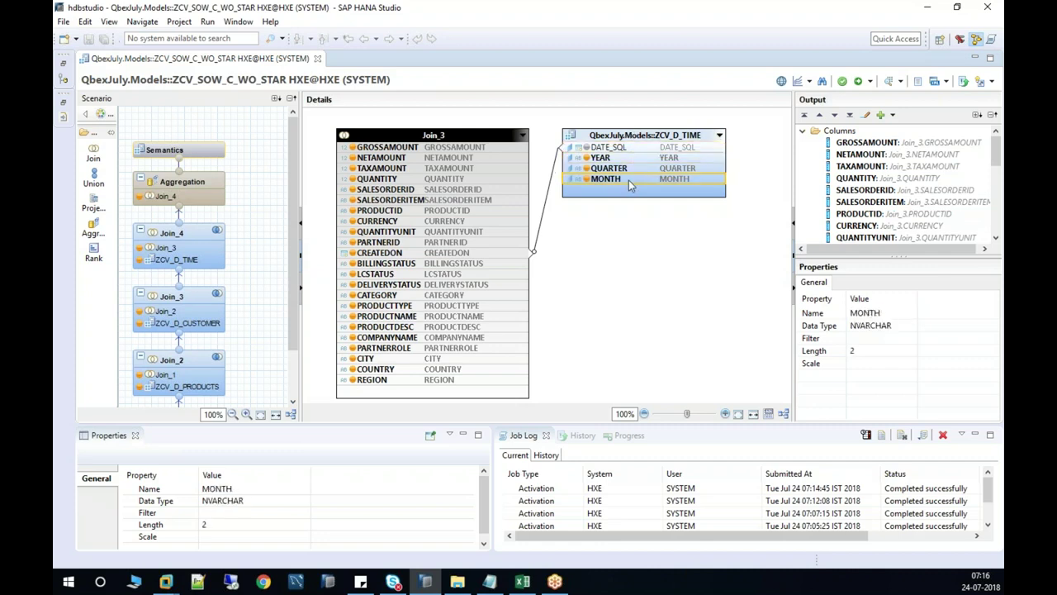
Close the open view and create the graphical calculation view ZCV_SOW_C_W_STAR in the QbexJuly Models package, data category CUBE with star join.
{"action": "left_click", "coordinate": [63, 63]}
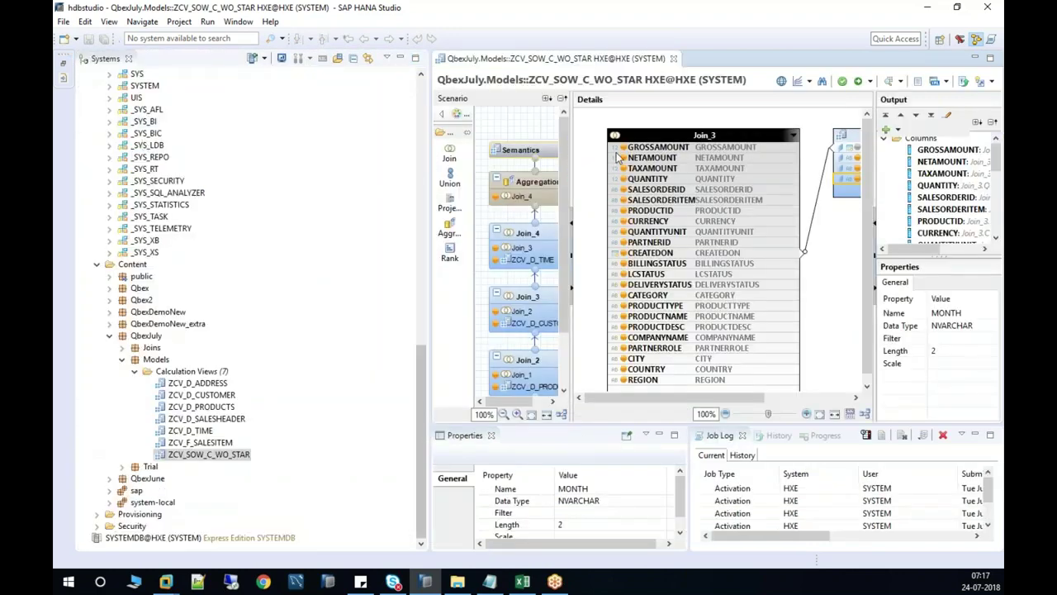
{"action": "left_click", "coordinate": [674, 59]}
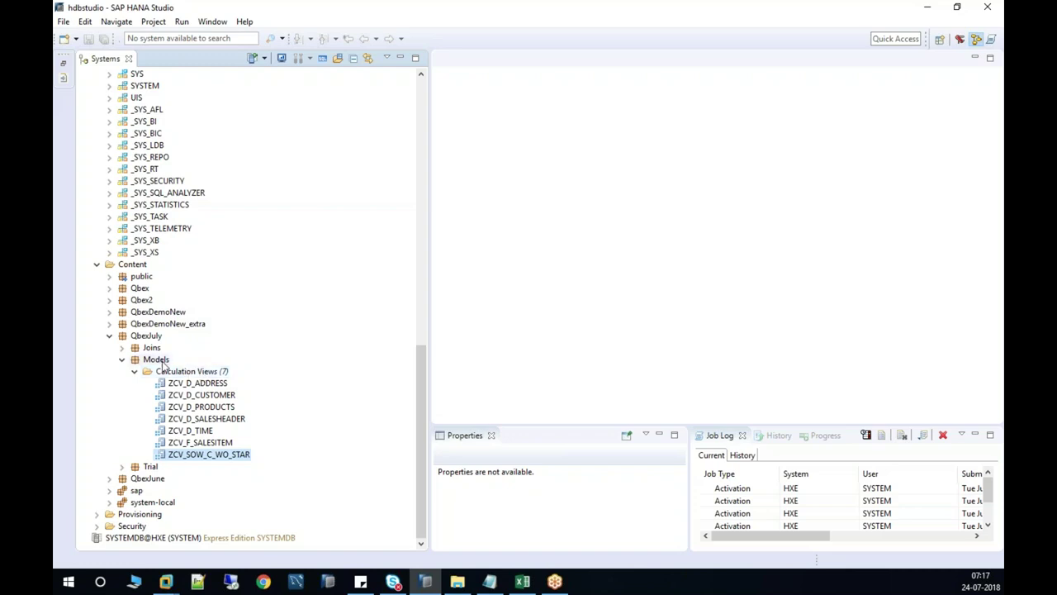
{"action": "right_click", "coordinate": [163, 362]}
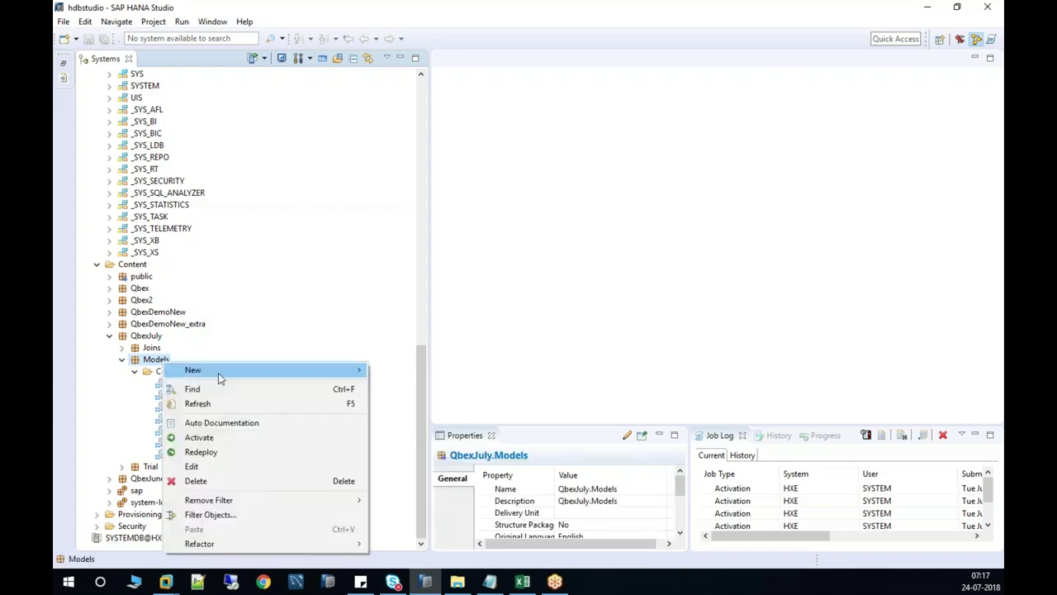
{"action": "mouse_move", "coordinate": [304, 373]}
{"action": "left_click", "coordinate": [420, 413]}
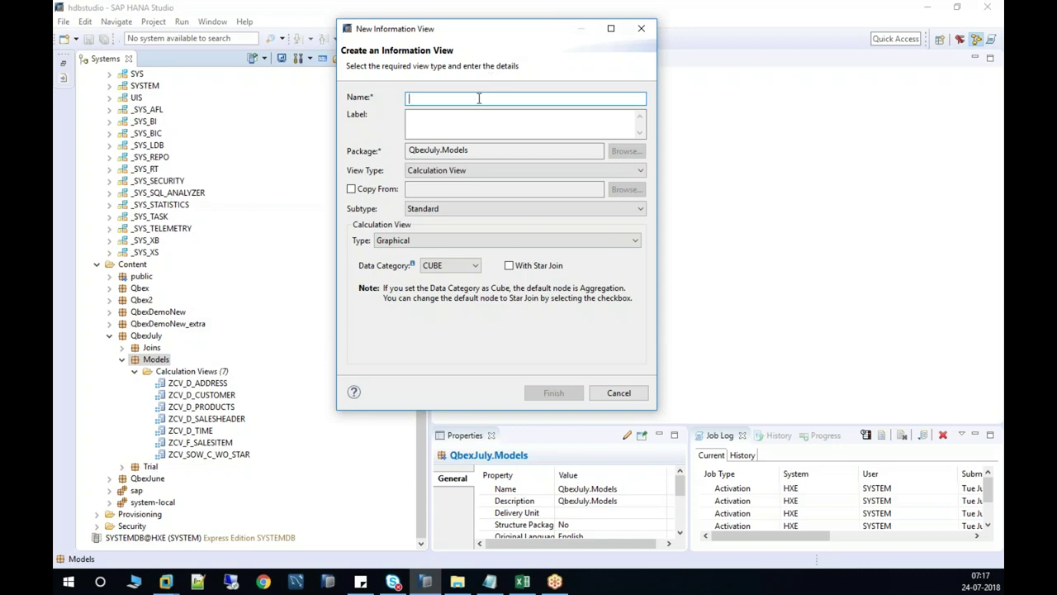
{"action": "type", "text": "ZCV"}
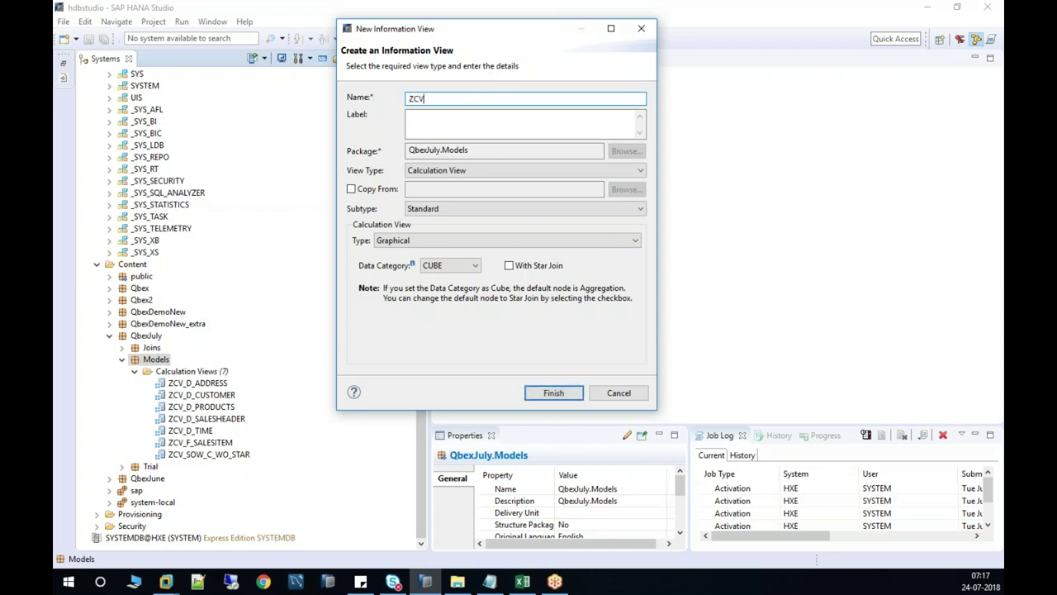
{"action": "type", "text": "_SOW_C_W_STAR"}
{"action": "key", "text": "Tab"}
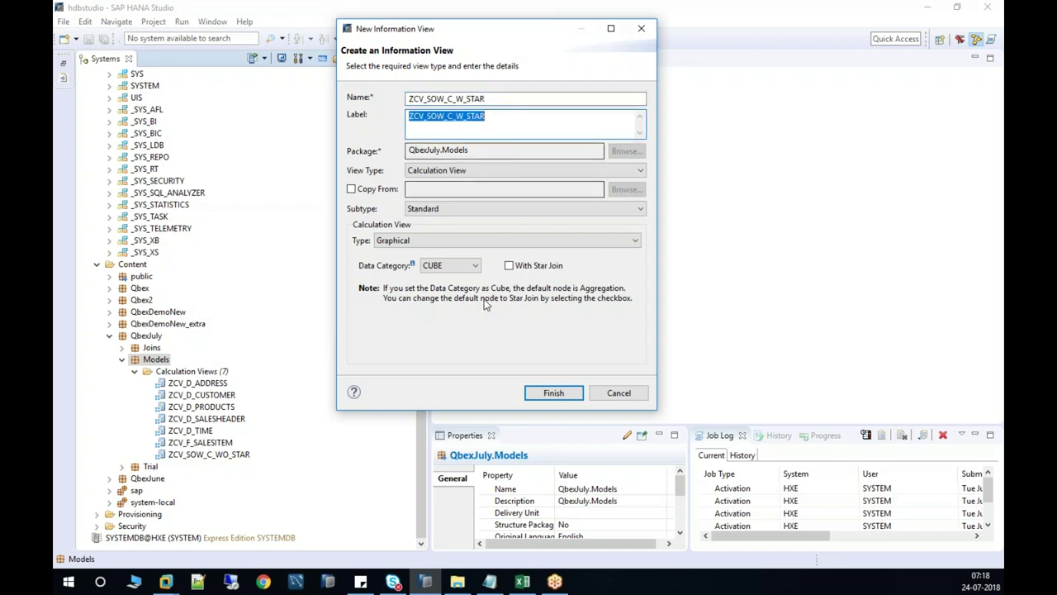
{"action": "left_click", "coordinate": [509, 266]}
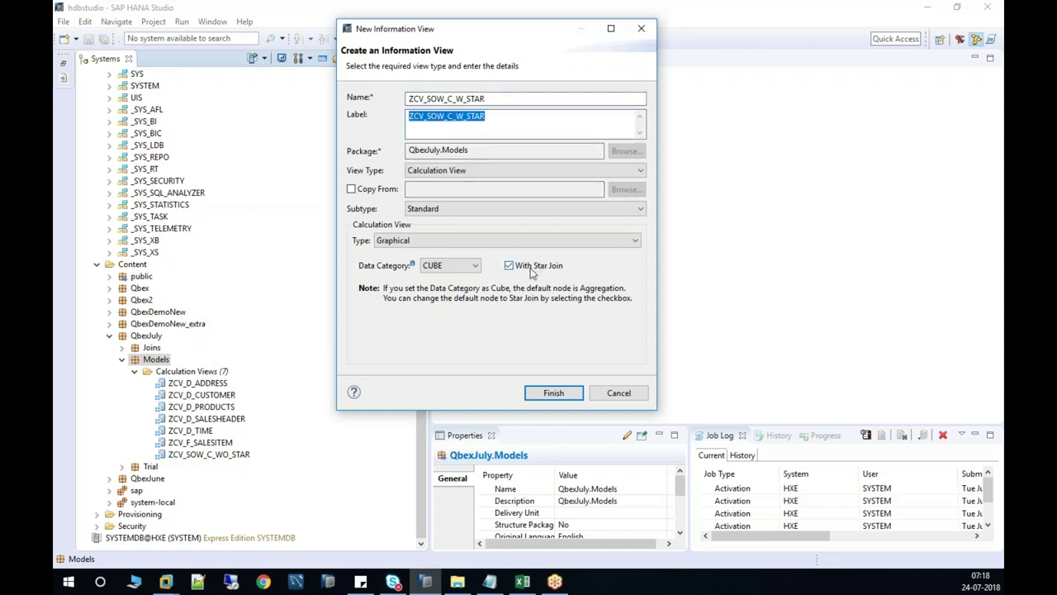
{"action": "left_click", "coordinate": [554, 393]}
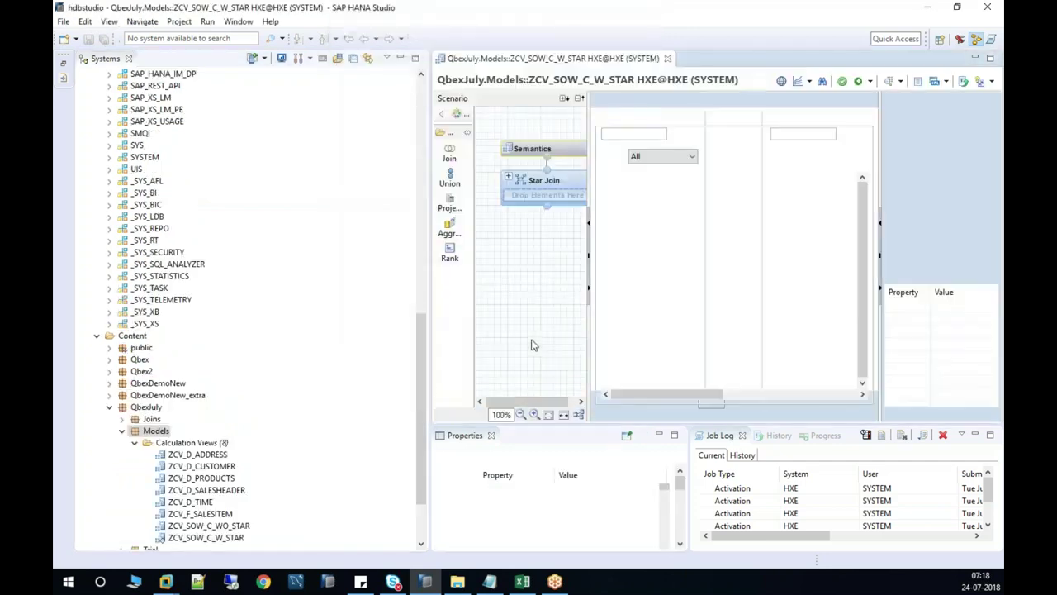
Add a Join node below the Star Join and place ZCV_D_SALESHEADER and ZCV_F_SALESITEM in it as inputs.
{"action": "left_click", "coordinate": [449, 157]}
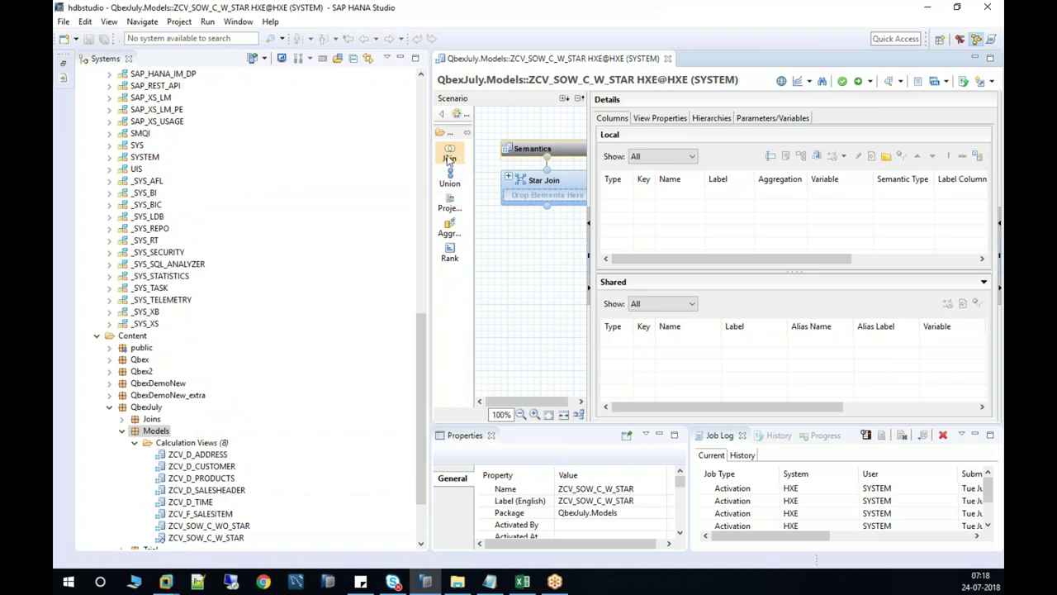
{"action": "left_click", "coordinate": [510, 321]}
{"action": "left_click", "coordinate": [538, 338]}
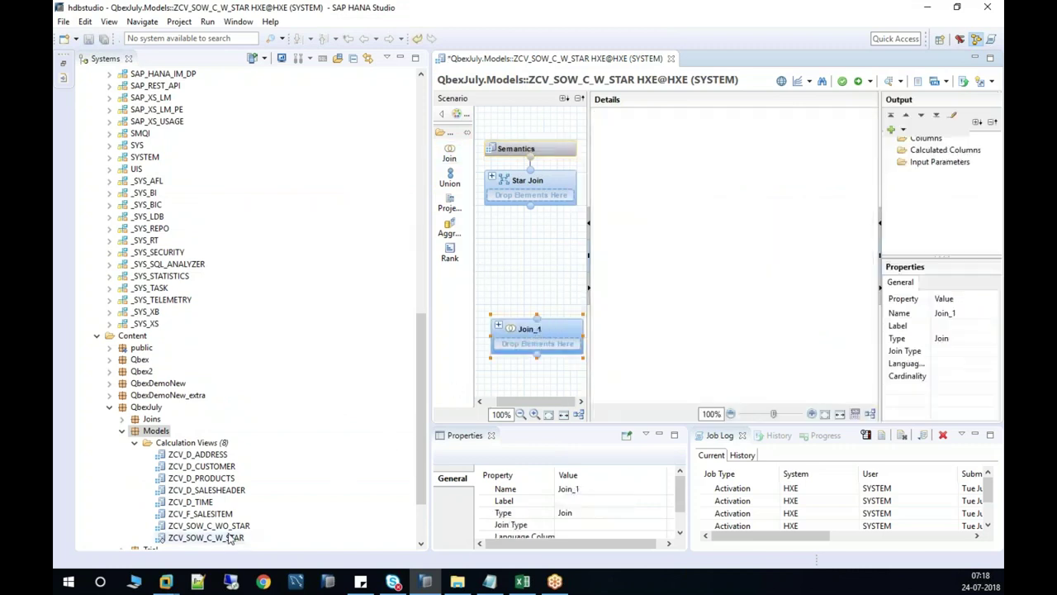
{"action": "left_click_drag", "start_coordinate": [231, 493], "coordinate": [545, 345]}
{"action": "left_click_drag", "start_coordinate": [200, 513], "coordinate": [509, 343]}
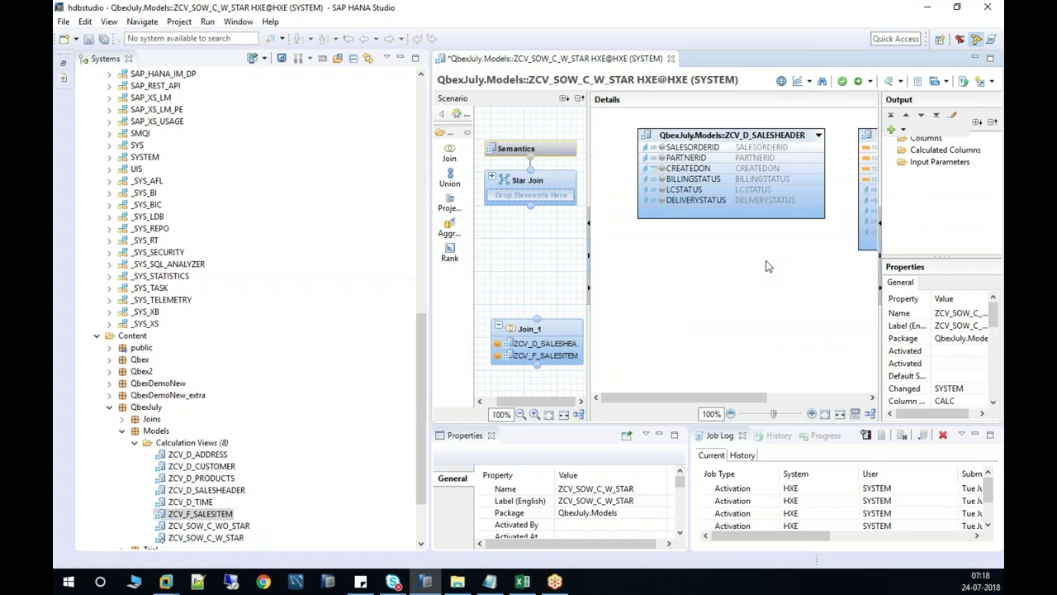
Create a referential join on SALESORDERID with ZCV_F_SALESITEM as left table and ZCV_D_SALESHEADER as right table.
{"action": "left_click", "coordinate": [402, 58]}
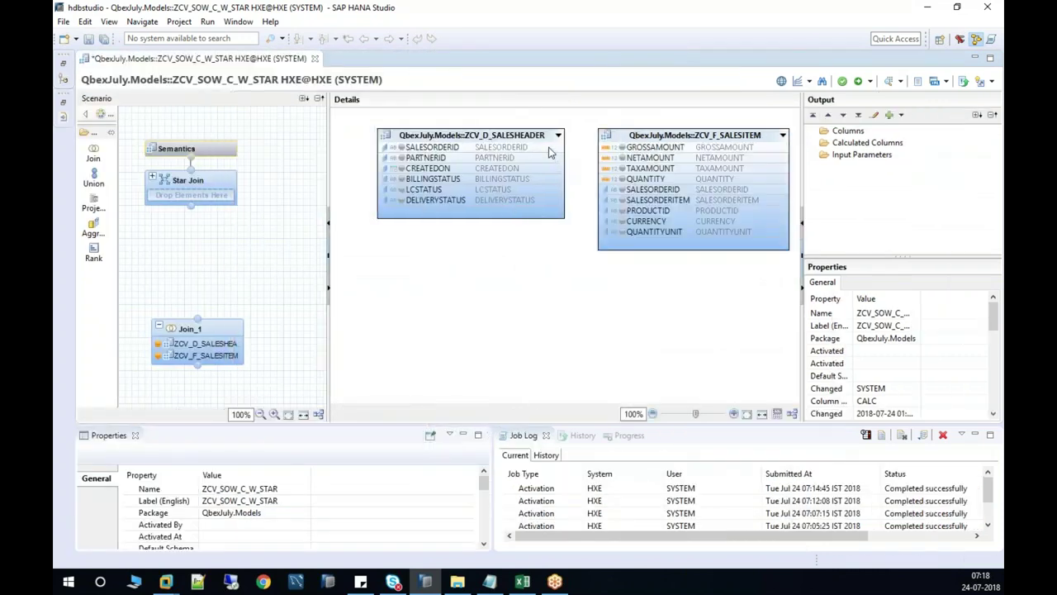
{"action": "right_click", "coordinate": [598, 256]}
{"action": "left_click", "coordinate": [641, 264]}
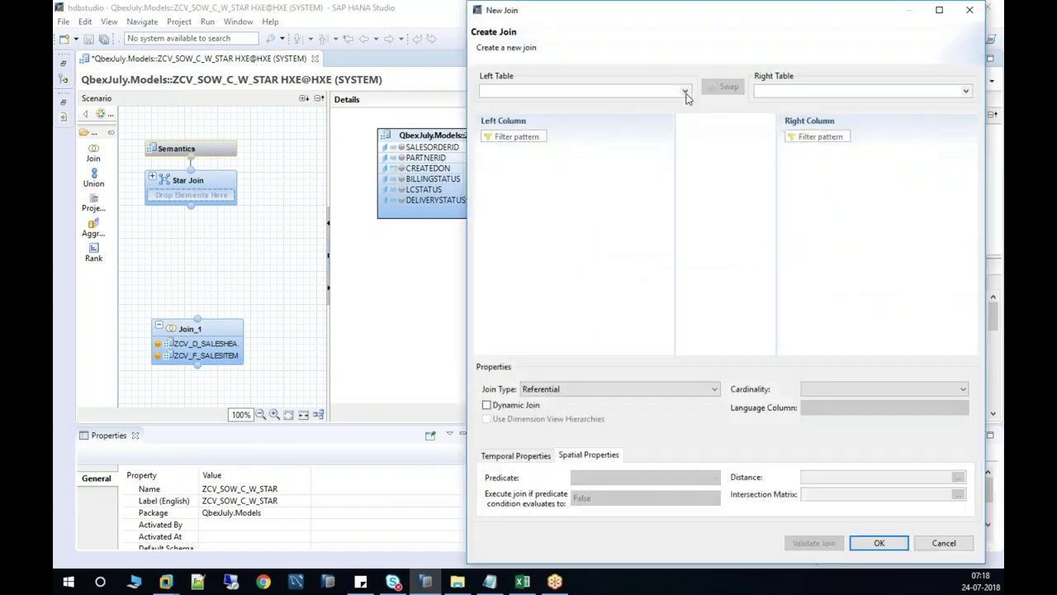
{"action": "left_click", "coordinate": [686, 95]}
{"action": "left_click", "coordinate": [578, 105]}
{"action": "left_click", "coordinate": [966, 91]}
{"action": "left_click", "coordinate": [826, 104]}
{"action": "left_click", "coordinate": [724, 87]}
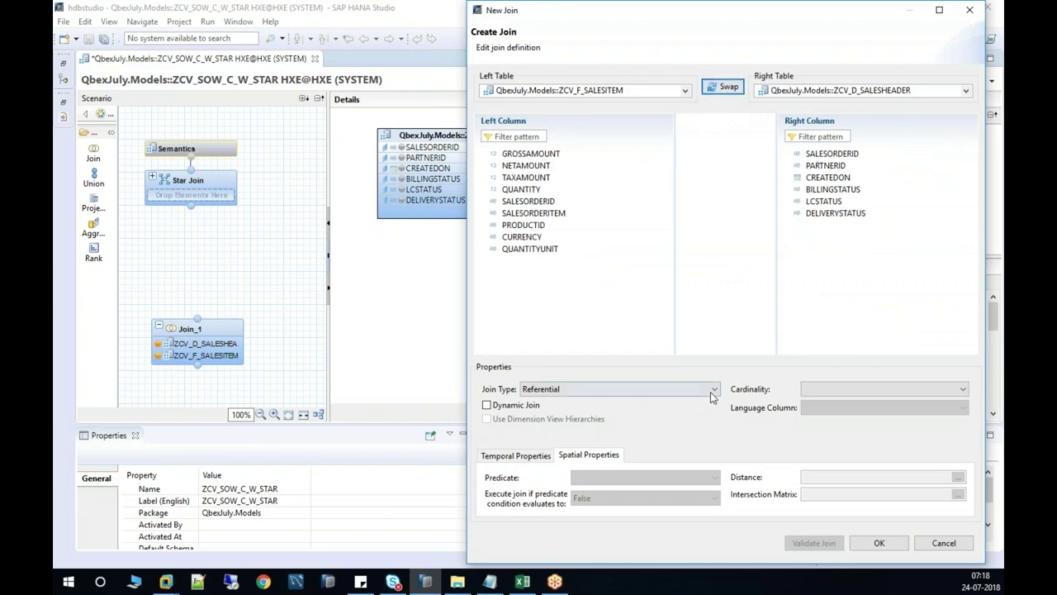
{"action": "left_click_drag", "start_coordinate": [529, 200], "coordinate": [832, 155]}
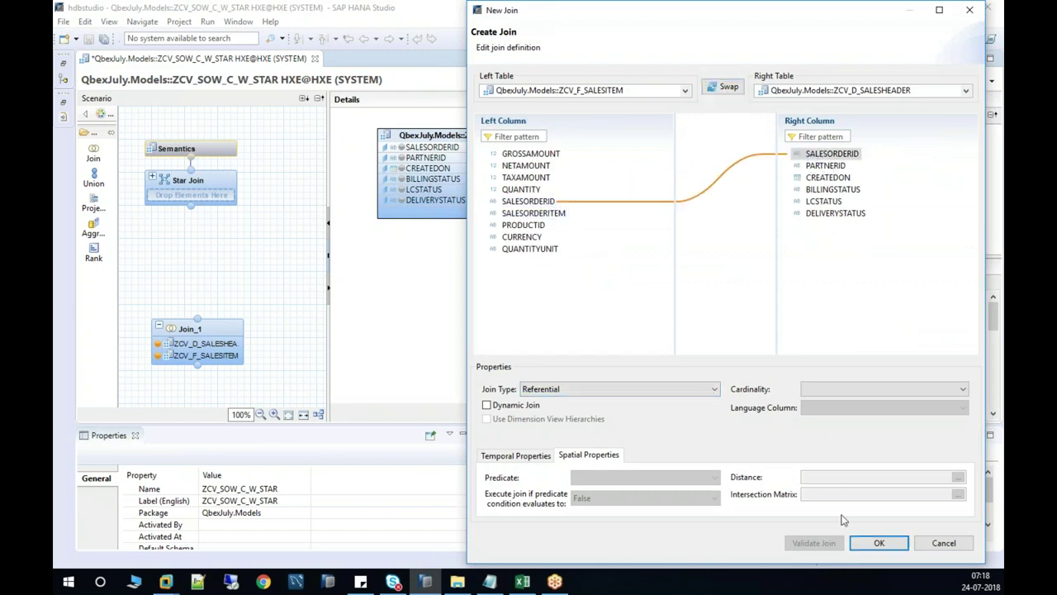
{"action": "left_click", "coordinate": [879, 542]}
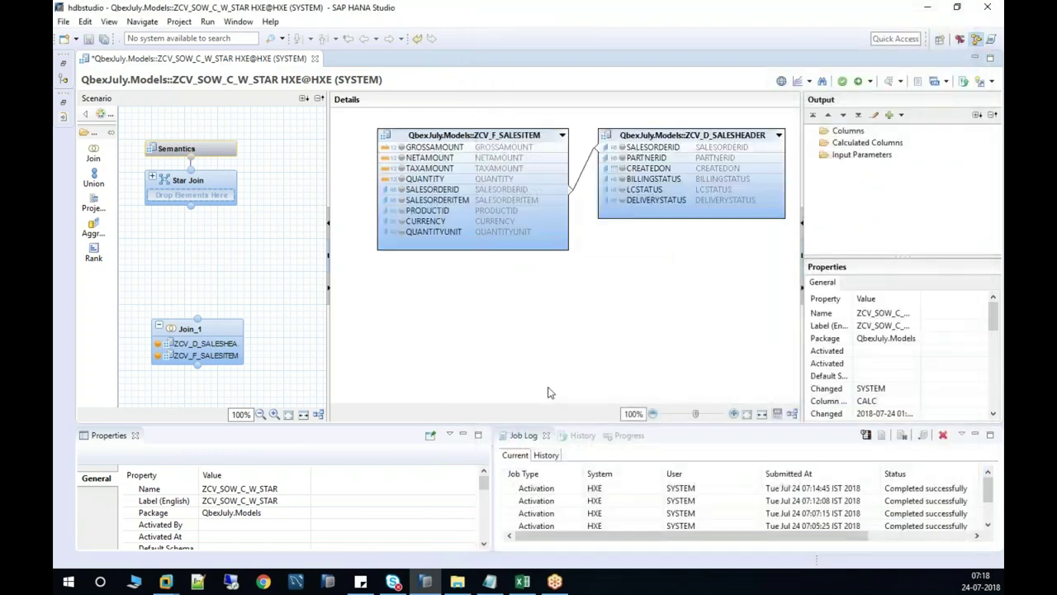
Add all ZCV_F_SALESITEM columns and the ZCV_D_SALESHEADER columns PARTNERID through DELIVERYSTATUS to the Join_1 output, omitting the header's SALESORDERID.
{"action": "left_click", "coordinate": [446, 149]}
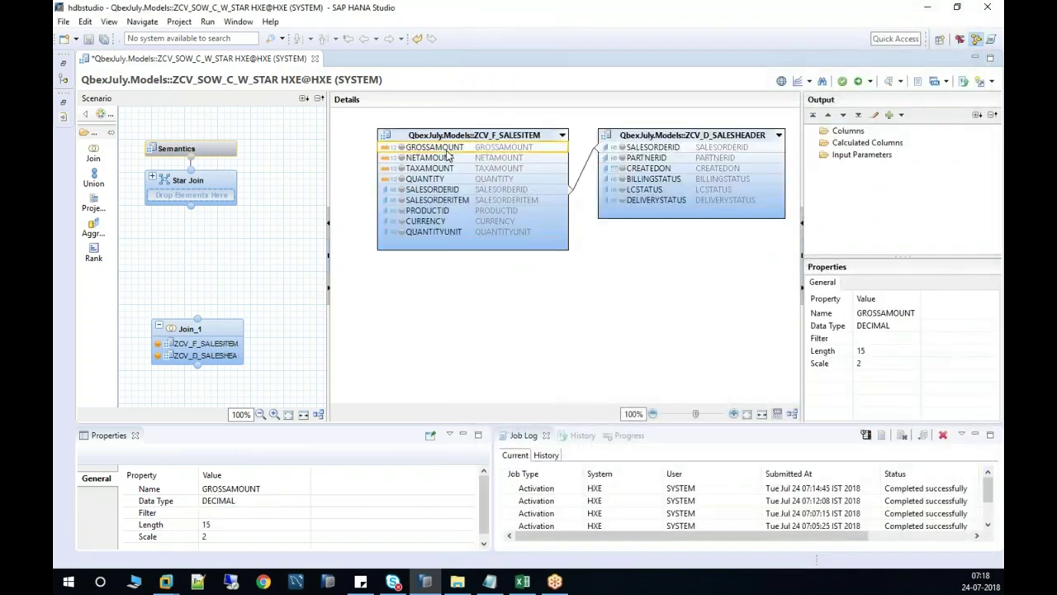
{"action": "right_click", "coordinate": [441, 231]}
{"action": "left_click", "coordinate": [466, 241]}
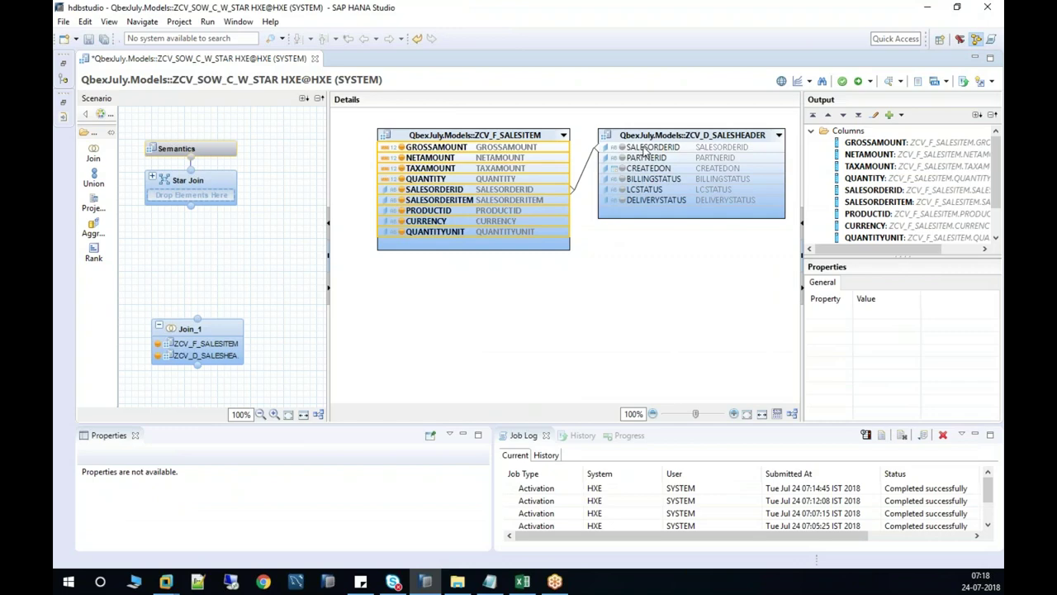
{"action": "left_click", "coordinate": [646, 149]}
{"action": "left_click", "coordinate": [649, 159]}
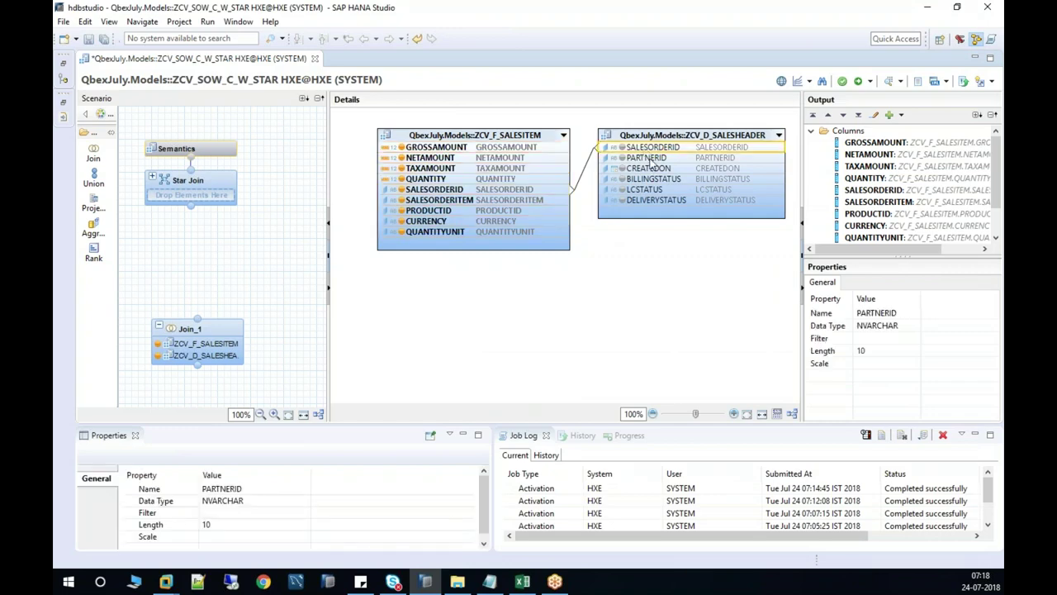
{"action": "left_click", "coordinate": [657, 203], "text": "shift"}
{"action": "right_click", "coordinate": [657, 204]}
{"action": "left_click", "coordinate": [673, 212]}
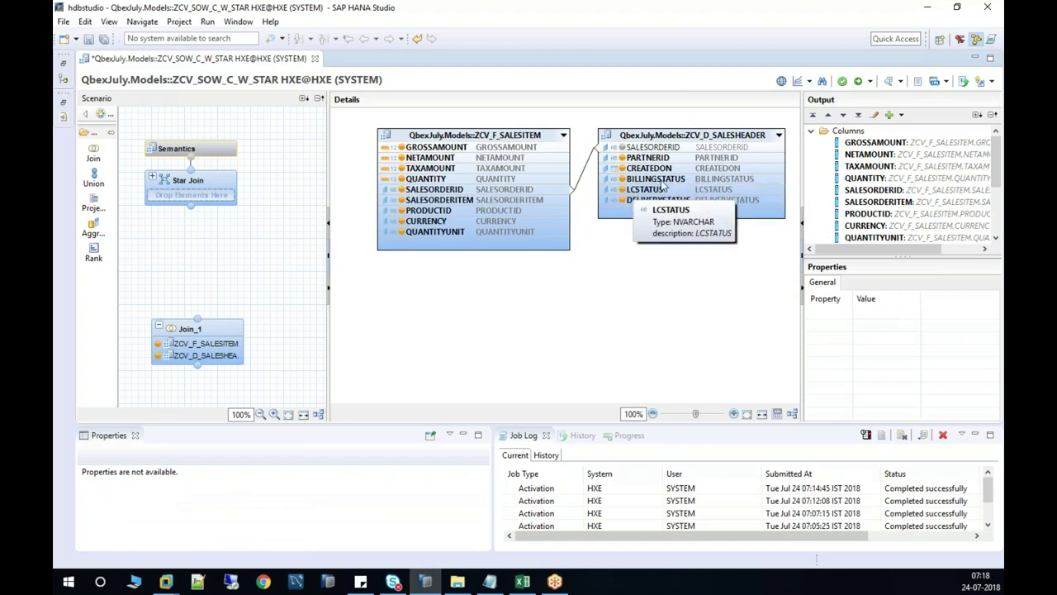
{"action": "left_click", "coordinate": [664, 182]}
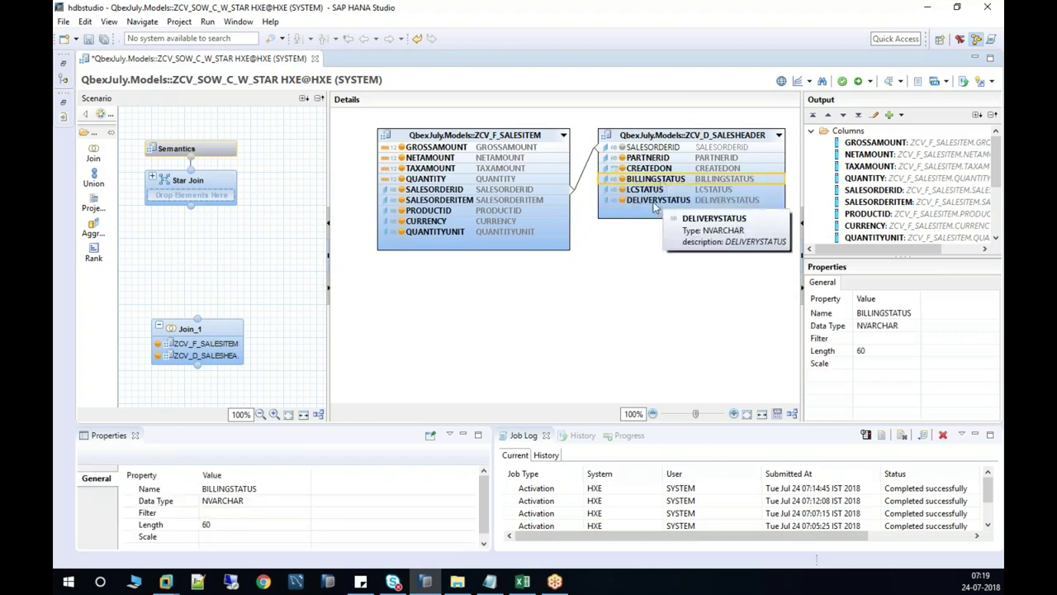
Rename the Join_1 node to FactTable.
{"action": "mouse_move", "coordinate": [184, 324]}
{"action": "left_click_drag", "start_coordinate": [198, 322], "coordinate": [194, 200]}
{"action": "left_click", "coordinate": [204, 330]}
{"action": "right_click", "coordinate": [206, 331]}
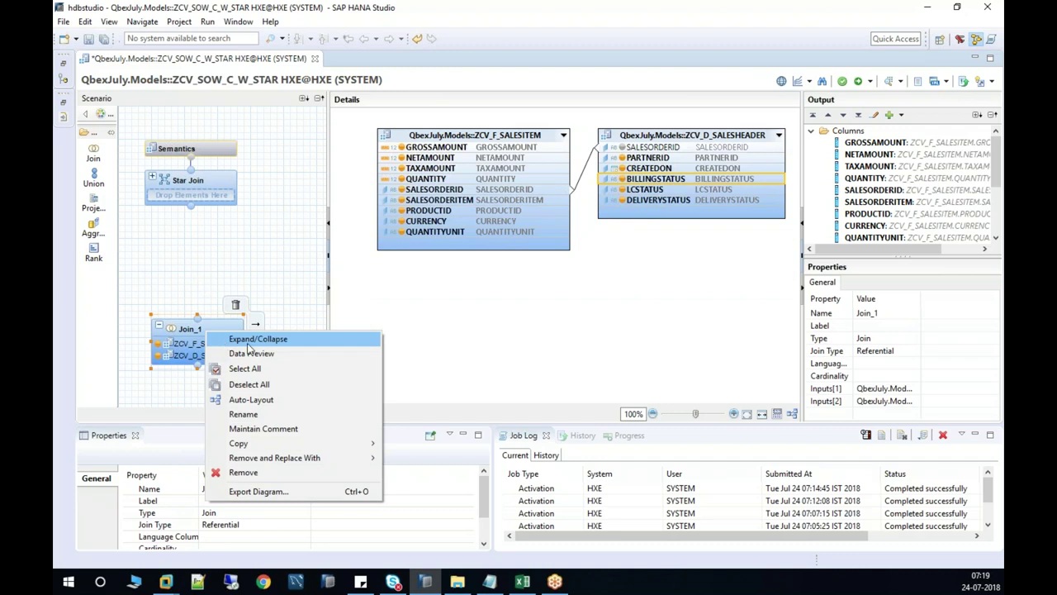
{"action": "left_click", "coordinate": [263, 418]}
{"action": "type", "text": "FactTable"}
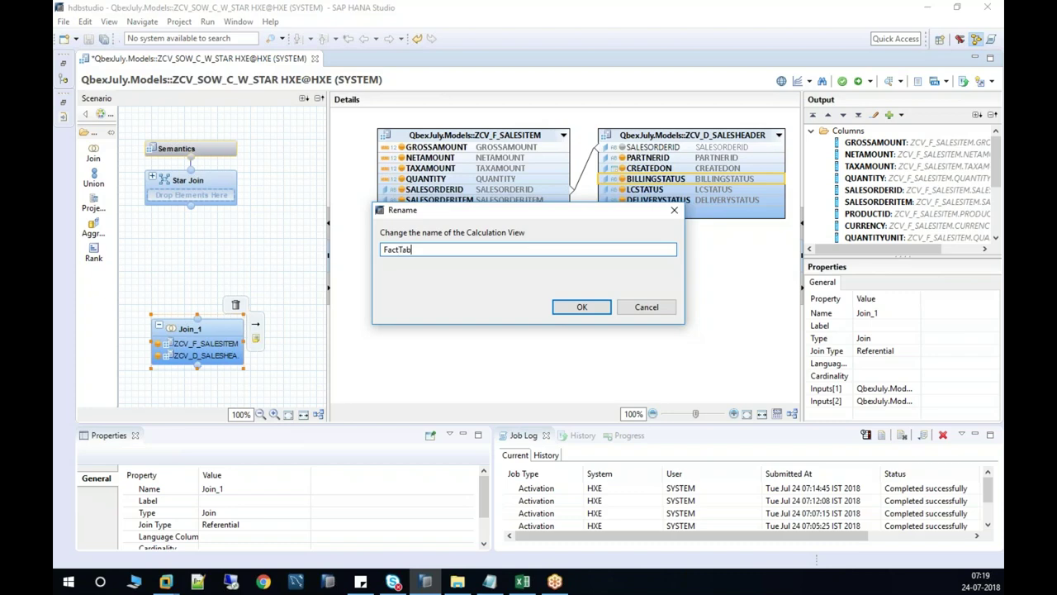
{"action": "left_click", "coordinate": [582, 306]}
Connect the FactTable node to the Star Join, show the Star Join's details and reposition the FactTable box there.
{"action": "left_click_drag", "start_coordinate": [199, 319], "coordinate": [204, 183]}
{"action": "left_click", "coordinate": [204, 182]}
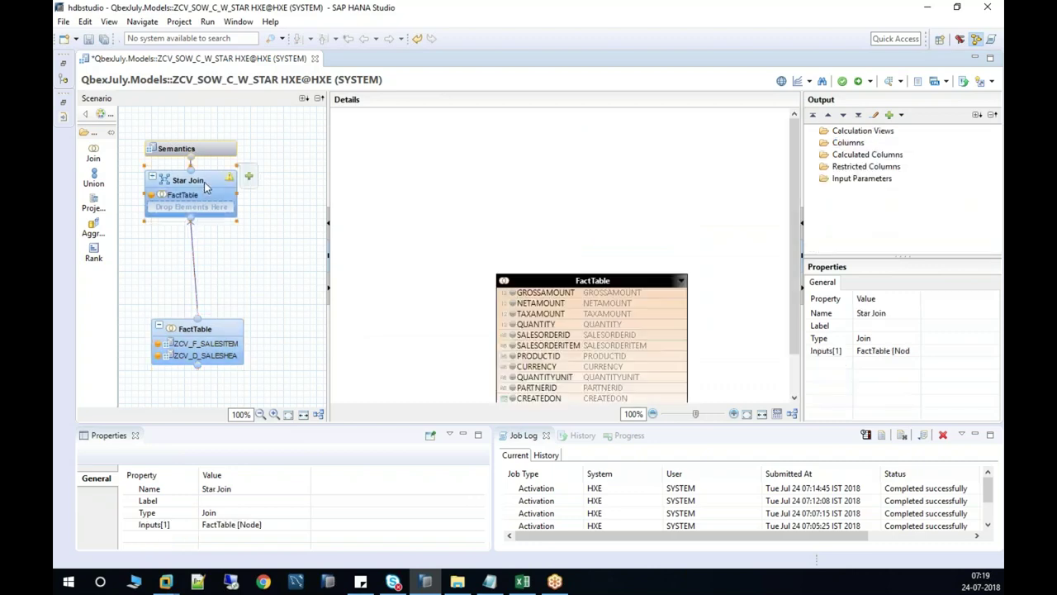
{"action": "left_click", "coordinate": [599, 281]}
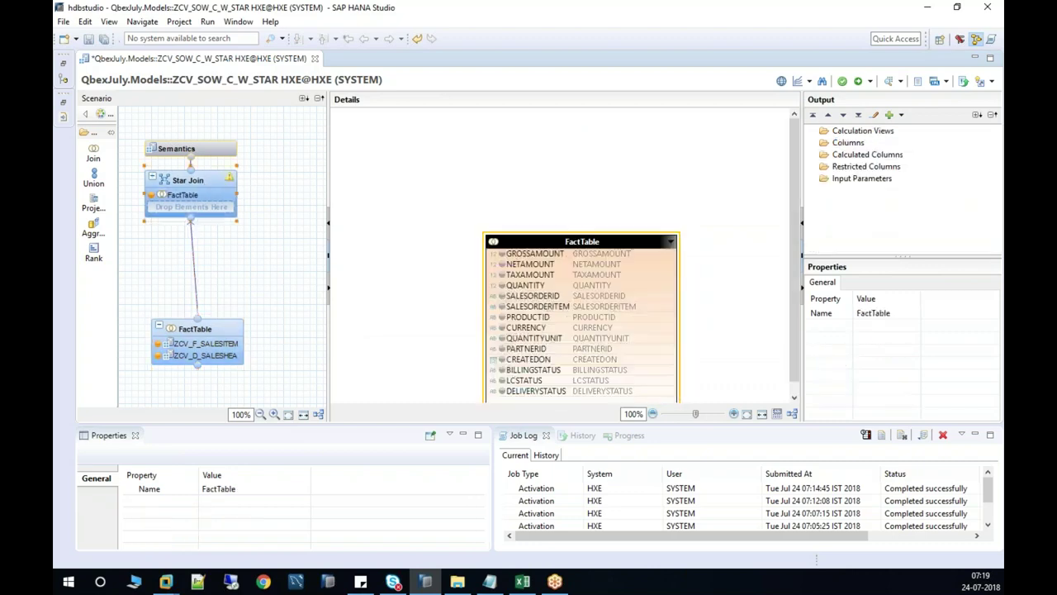
Add ZCV_D_CUSTOMER, ZCV_D_PRODUCTS and ZCV_D_TIME to the Star Join node and auto-arrange the tables in its details.
{"action": "left_click", "coordinate": [63, 63]}
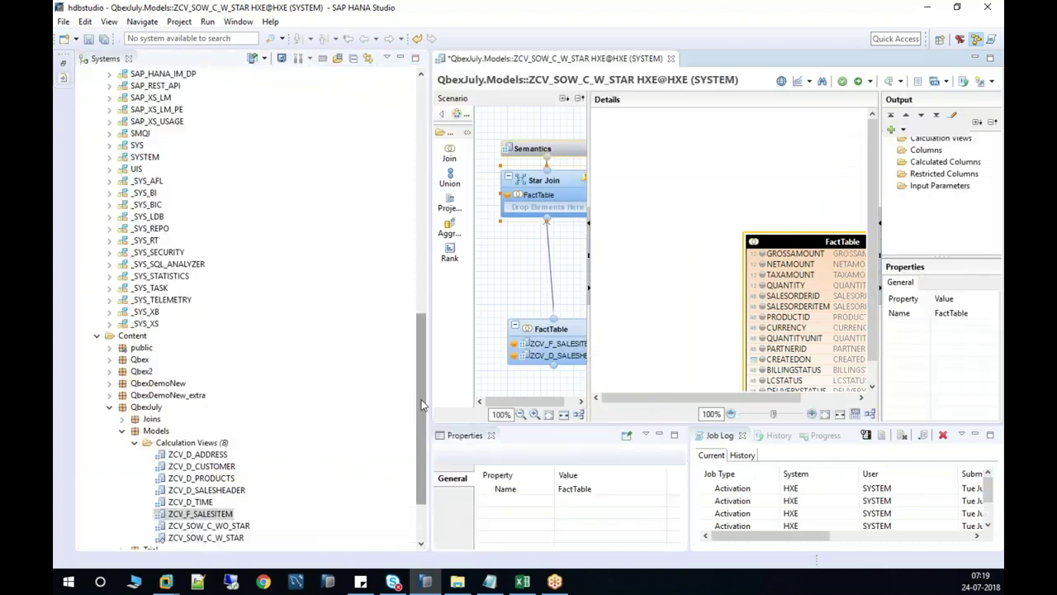
{"action": "left_click_drag", "start_coordinate": [422, 406], "coordinate": [421, 440]}
{"action": "left_click_drag", "start_coordinate": [237, 378], "coordinate": [550, 206]}
{"action": "left_click_drag", "start_coordinate": [223, 399], "coordinate": [543, 222]}
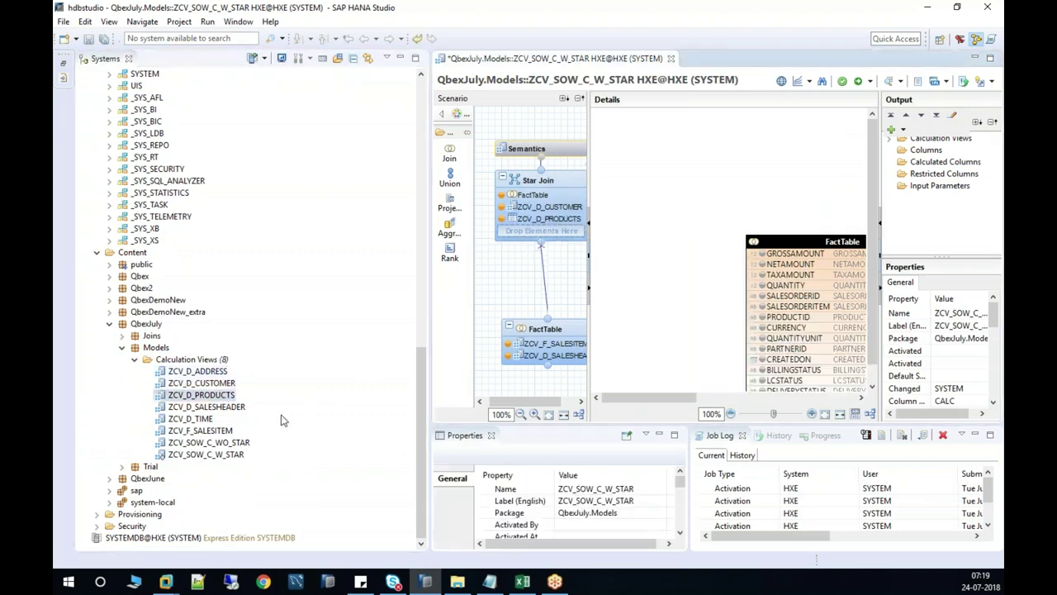
{"action": "left_click_drag", "start_coordinate": [197, 421], "coordinate": [543, 222]}
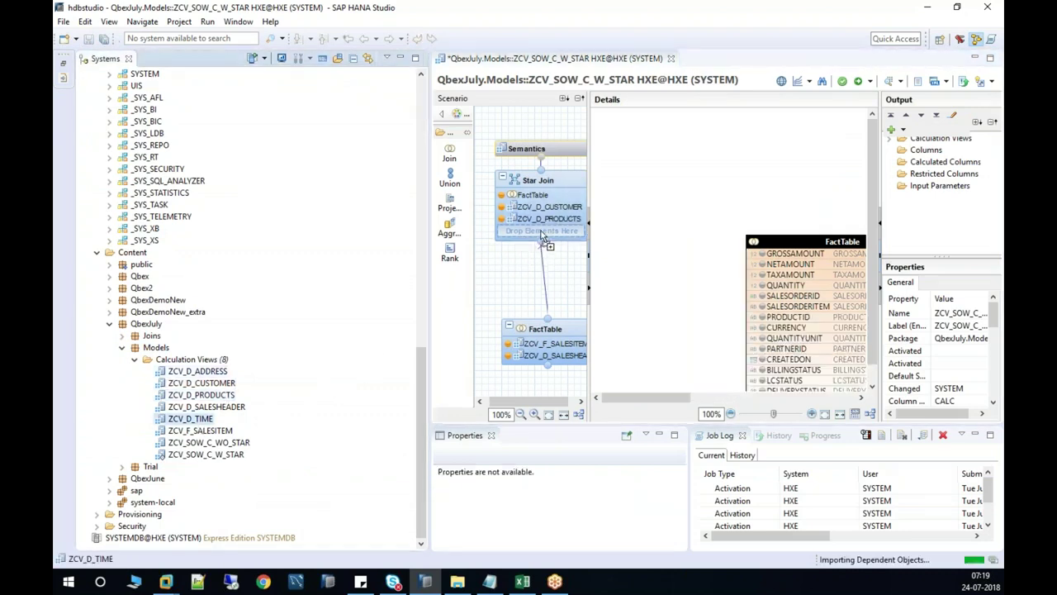
{"action": "left_click", "coordinate": [403, 57]}
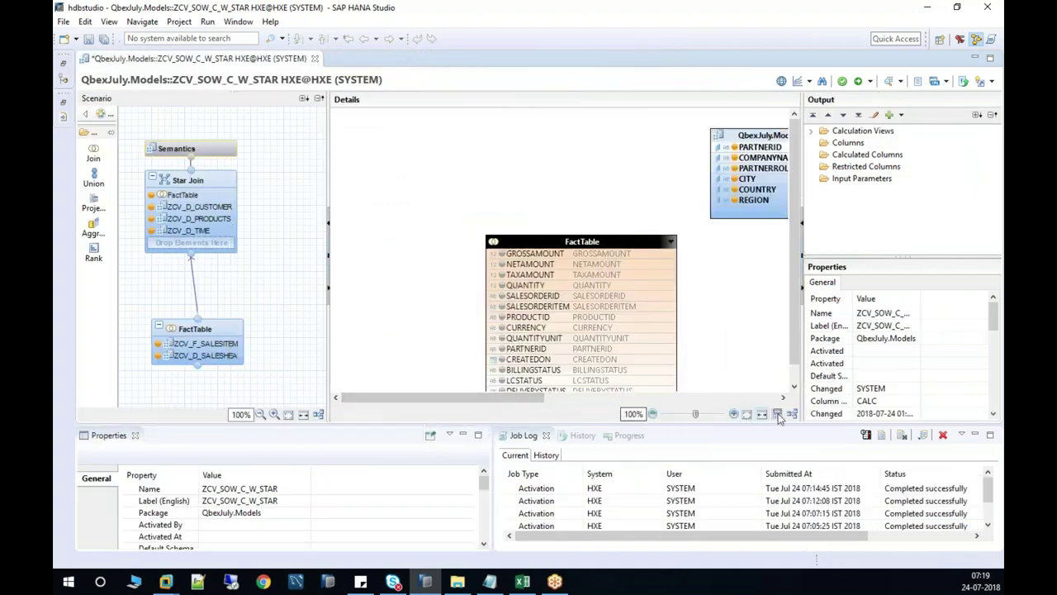
{"action": "left_click", "coordinate": [793, 414]}
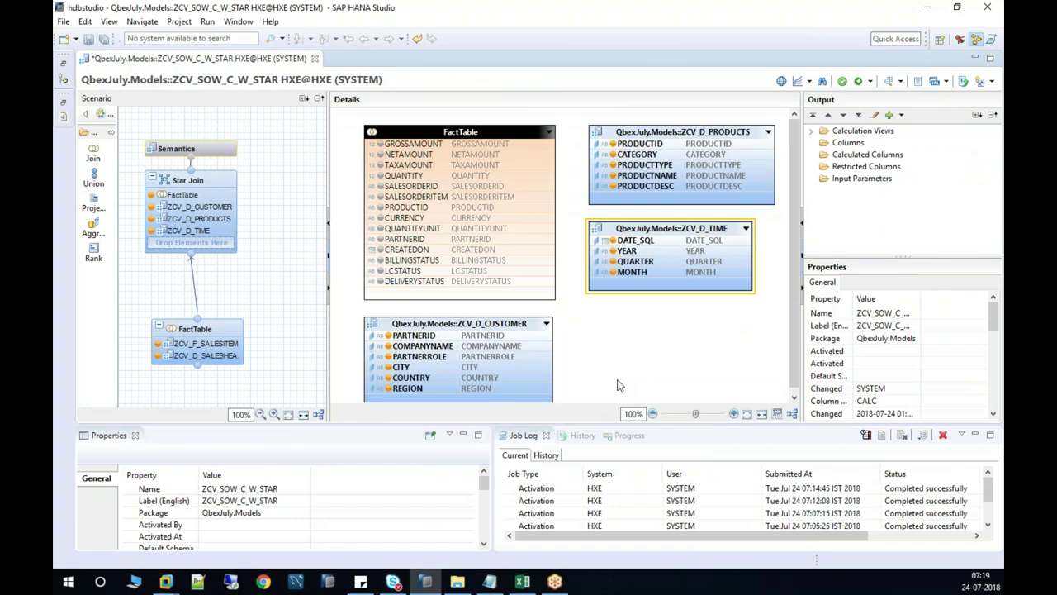
Join FactTable's PRODUCTID, CREATEDON and PARTNERID to the products' PRODUCTID, time's DATE_SQL and customer's PARTNERID, and auto-arrange the diagram.
{"action": "left_click_drag", "start_coordinate": [507, 214], "coordinate": [600, 144]}
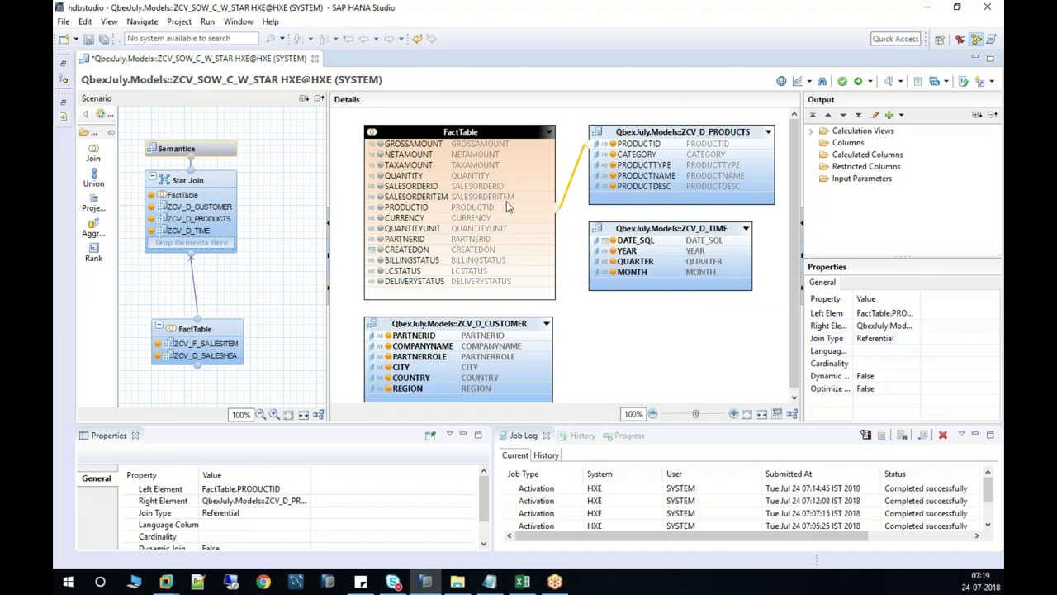
{"action": "left_click", "coordinate": [906, 339]}
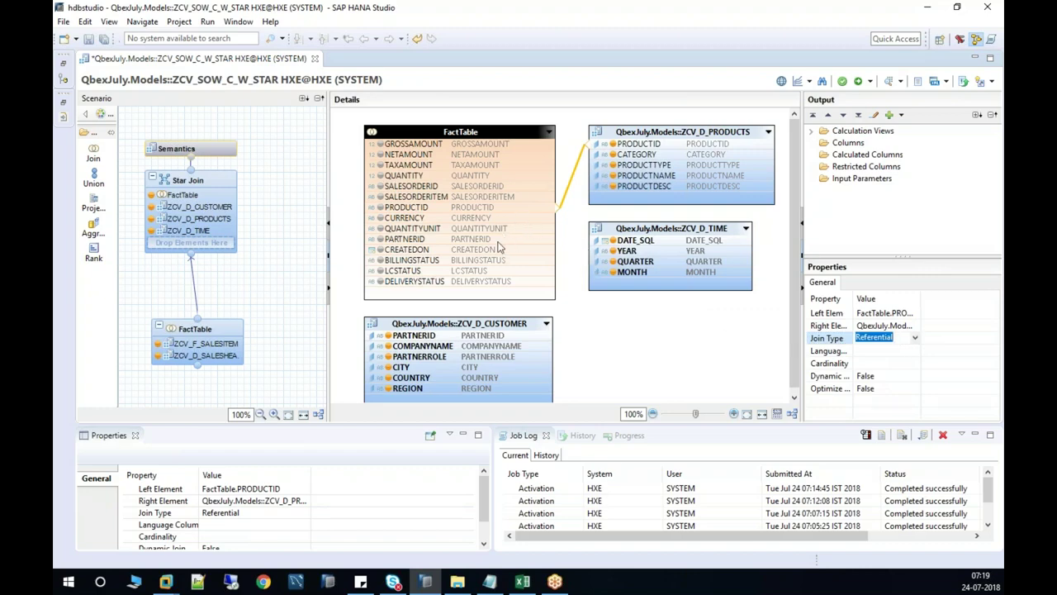
{"action": "left_click", "coordinate": [496, 254]}
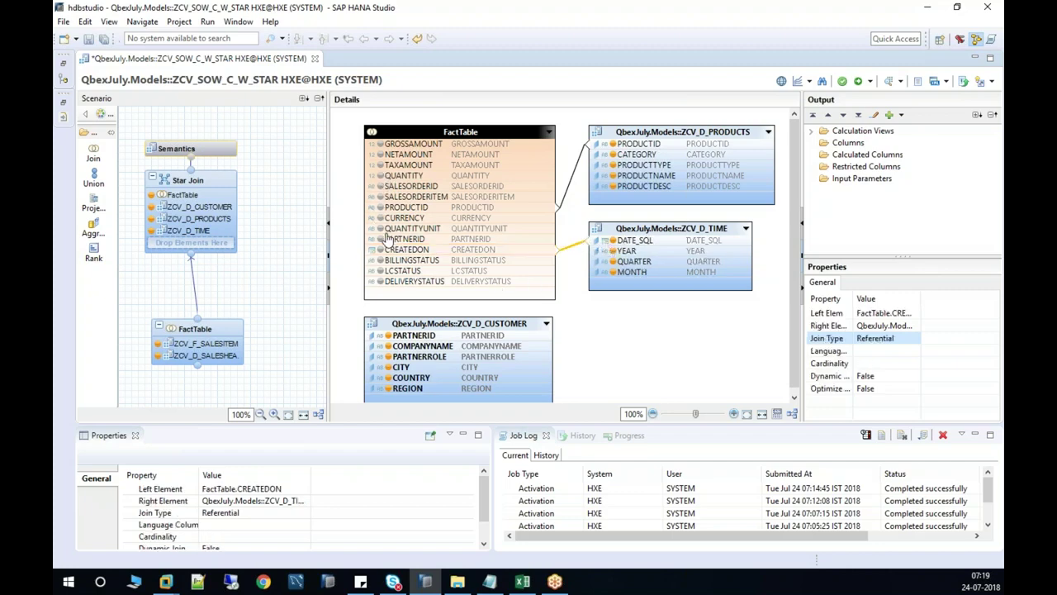
{"action": "left_click_drag", "start_coordinate": [395, 242], "coordinate": [373, 336]}
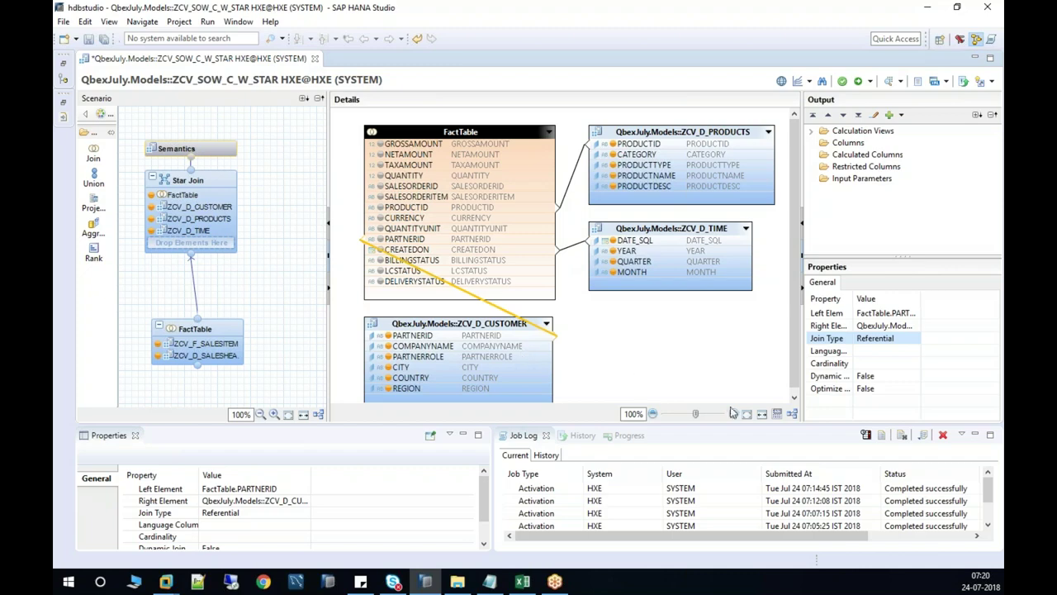
{"action": "left_click", "coordinate": [792, 413]}
{"action": "left_click_drag", "start_coordinate": [636, 401], "coordinate": [715, 401]}
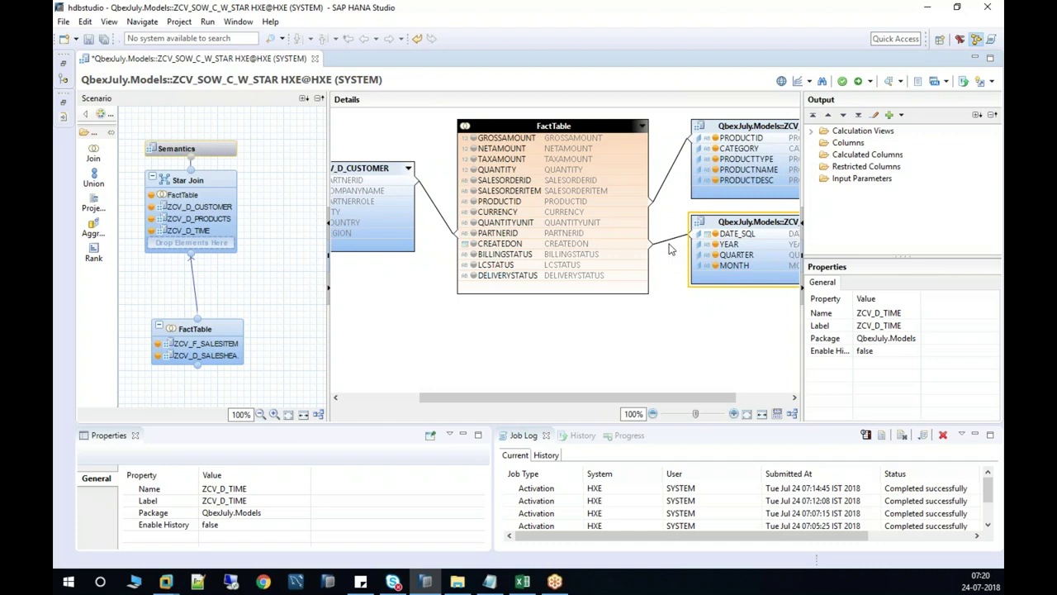
Add all FactTable columns, from GROSSAMOUNT to DELIVERYSTATUS, to the Star Join's output.
{"action": "left_click", "coordinate": [222, 149]}
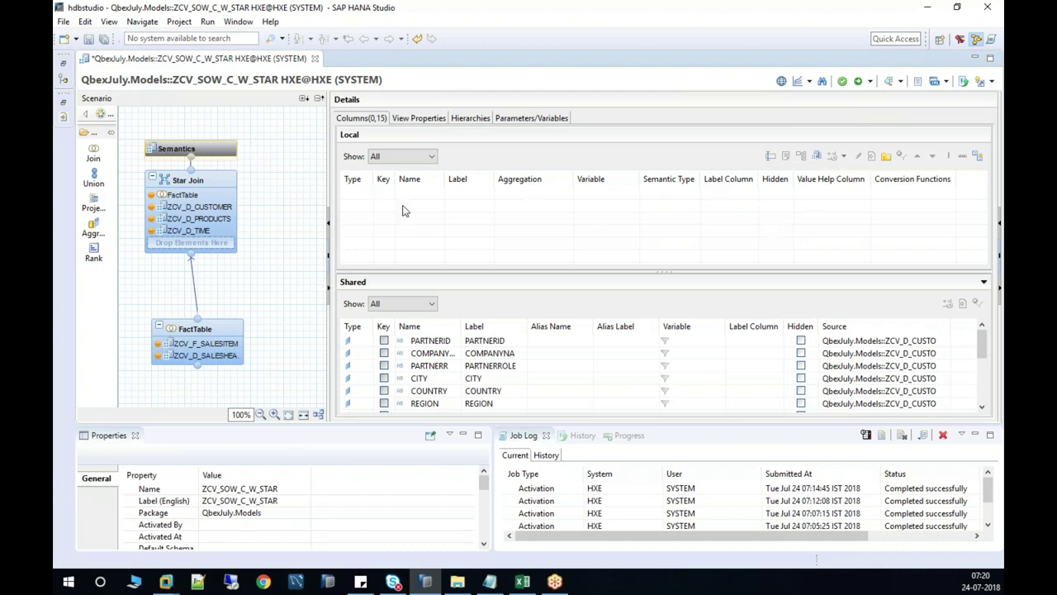
{"action": "left_click", "coordinate": [216, 185]}
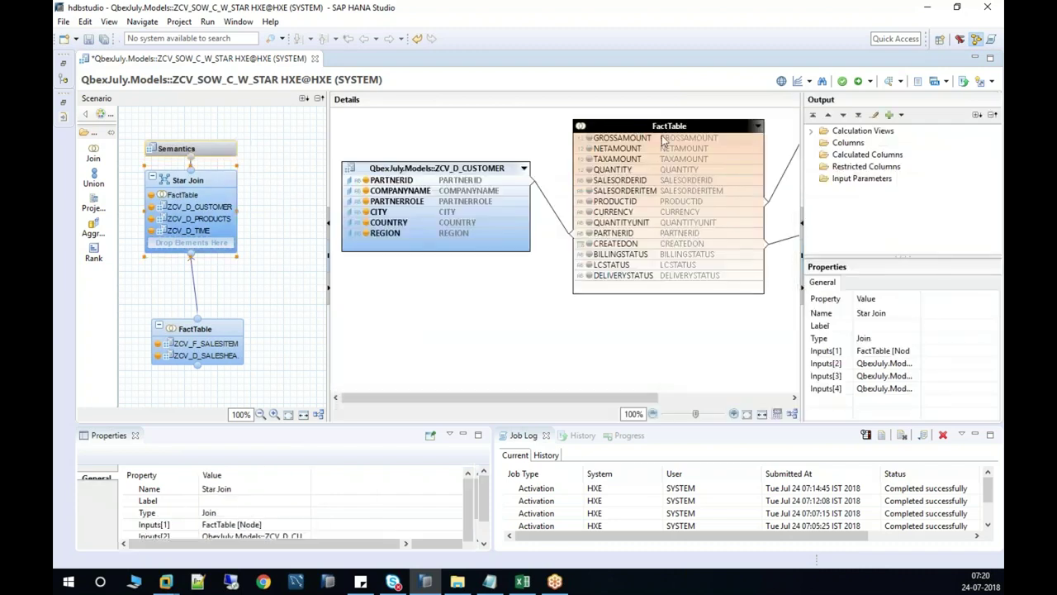
{"action": "left_click", "coordinate": [663, 139]}
{"action": "left_click", "coordinate": [636, 277], "text": "shift"}
{"action": "right_click", "coordinate": [636, 277]}
{"action": "left_click", "coordinate": [654, 281]}
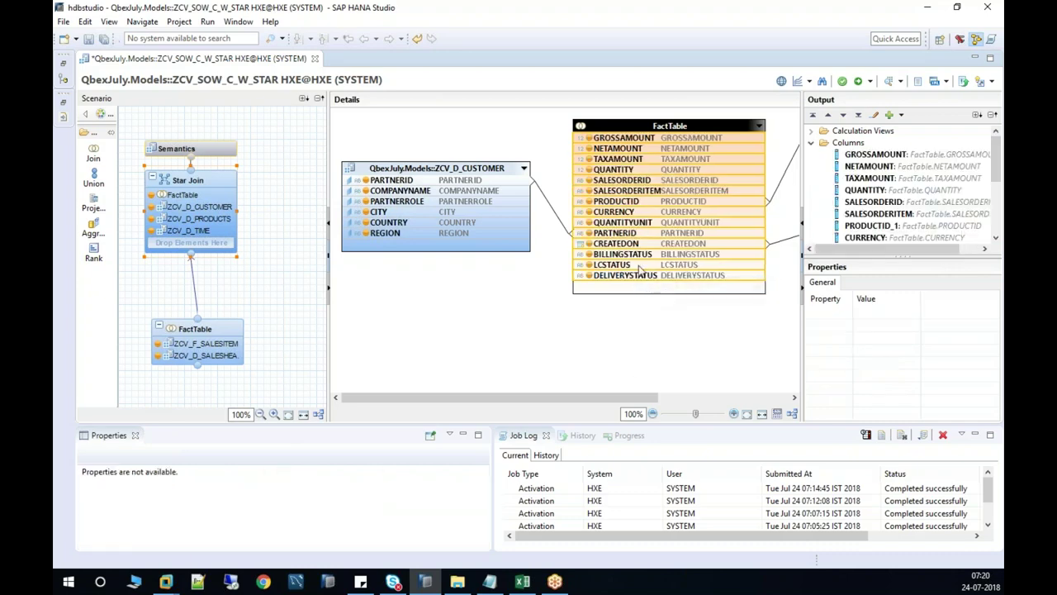
Review the local and shared columns in the Semantics node and activate the calculation view.
{"action": "left_click", "coordinate": [200, 151]}
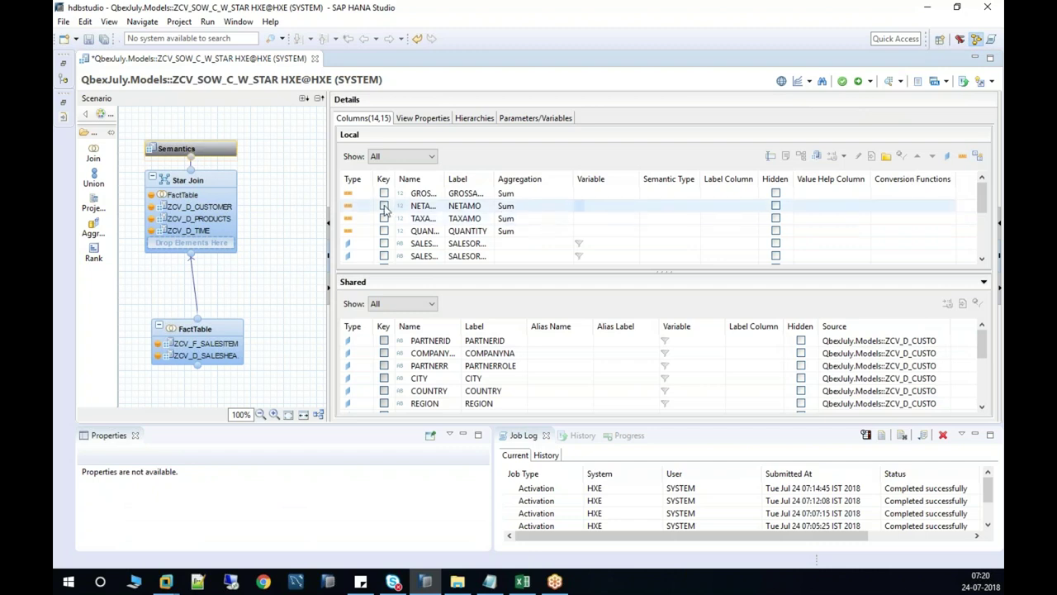
{"action": "left_click", "coordinate": [363, 195]}
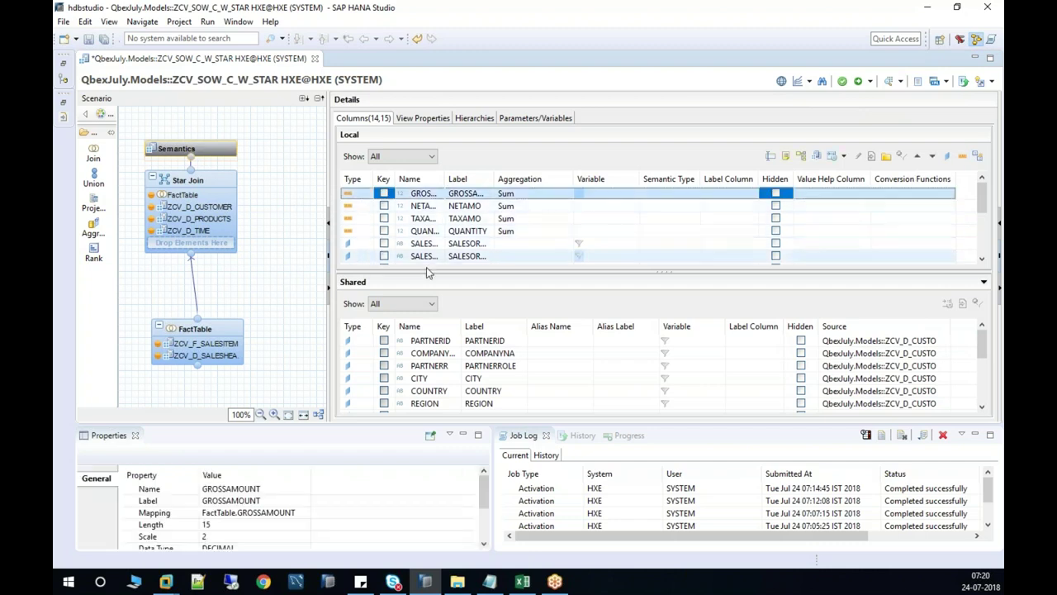
{"action": "left_click_drag", "start_coordinate": [452, 275], "coordinate": [510, 245]}
{"action": "scroll", "coordinate": [578, 242], "scroll_direction": "down", "scroll_amount": 1}
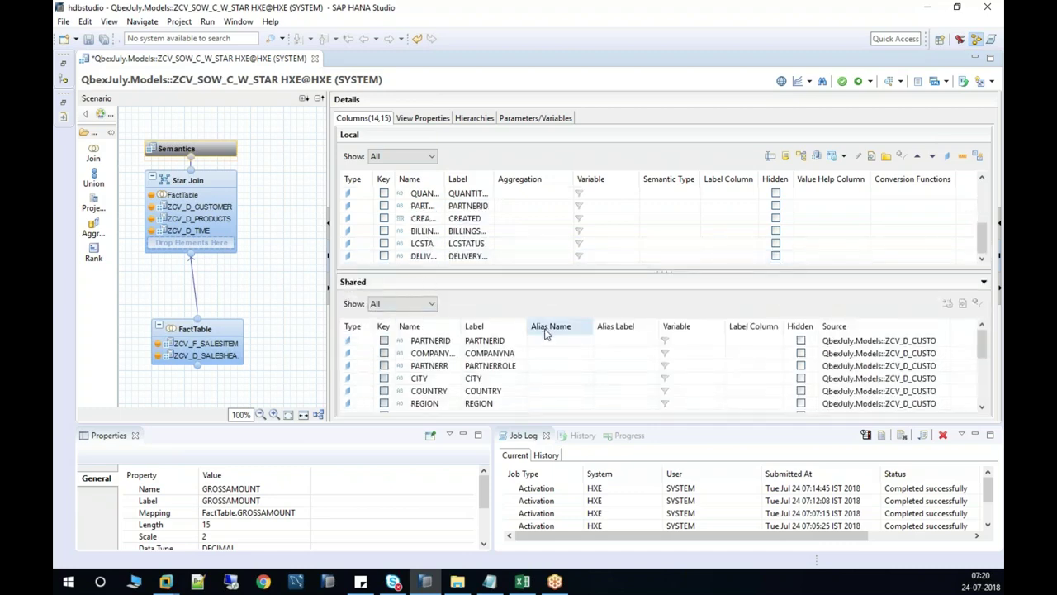
{"action": "left_click", "coordinate": [545, 341]}
{"action": "scroll", "coordinate": [545, 372], "scroll_direction": "down", "scroll_amount": 5}
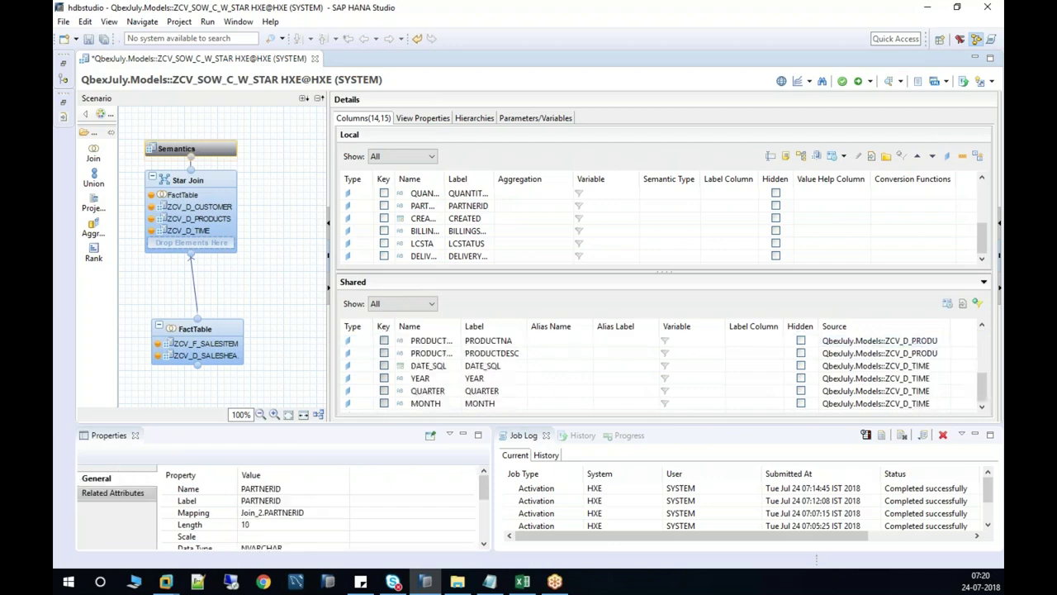
{"action": "left_click", "coordinate": [859, 82]}
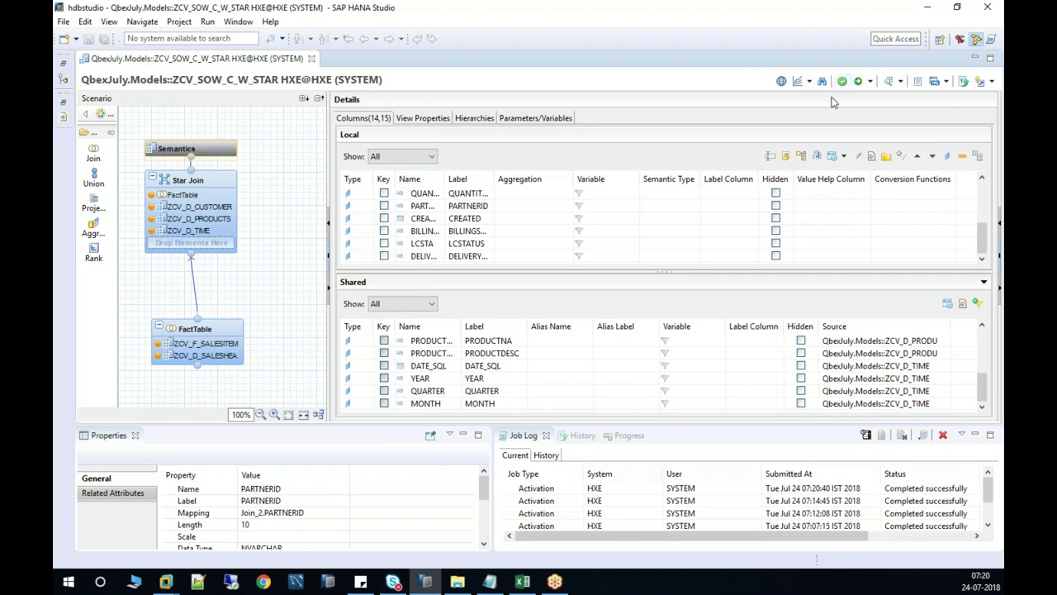
Preview the view's raw data, check the time, sales order and partner columns, and close the preview.
{"action": "left_click", "coordinate": [889, 86]}
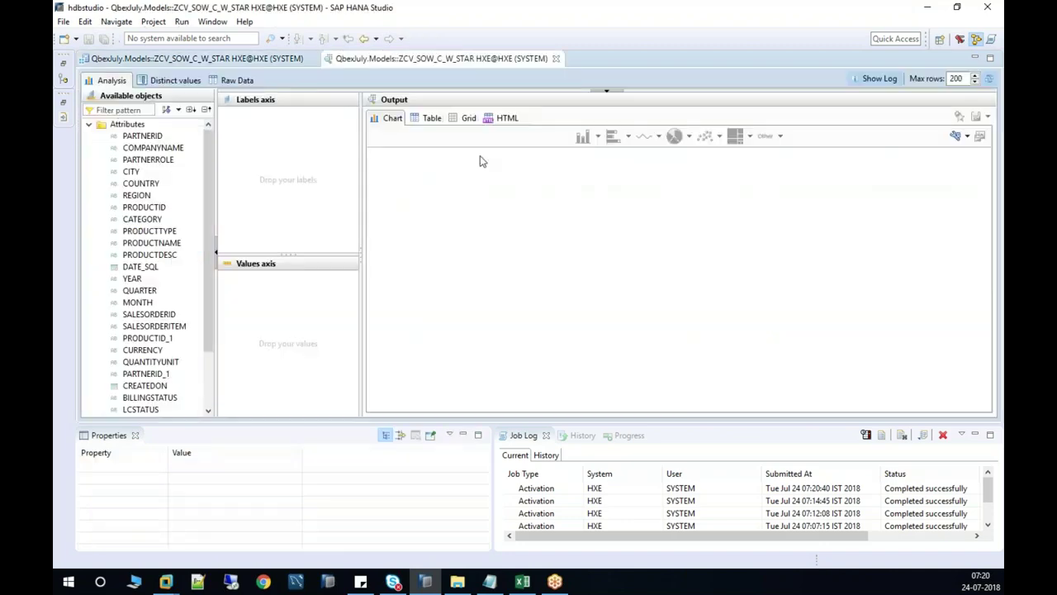
{"action": "left_click", "coordinate": [240, 80]}
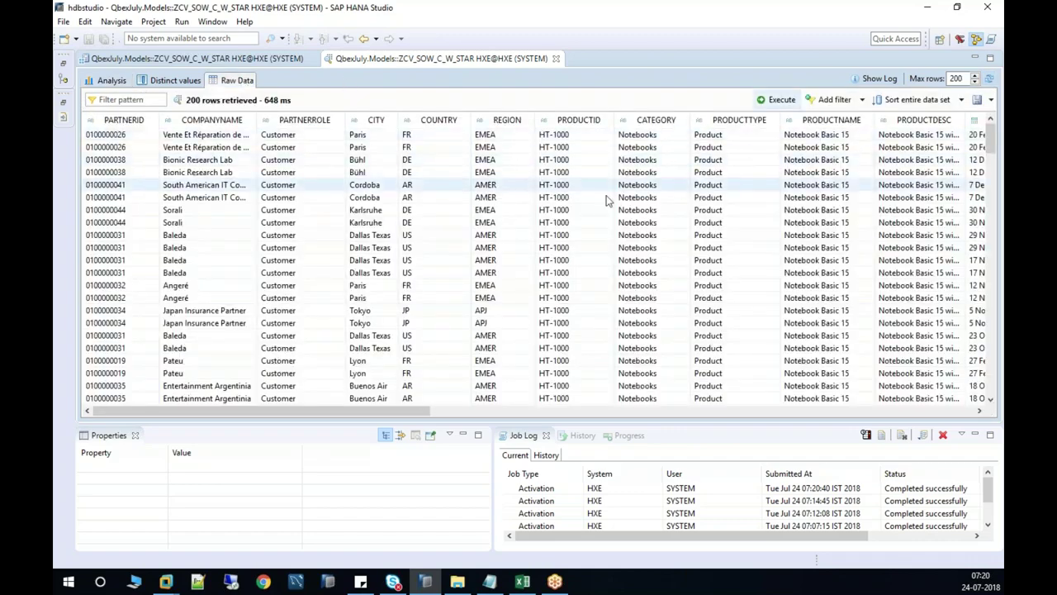
{"action": "left_click", "coordinate": [611, 408]}
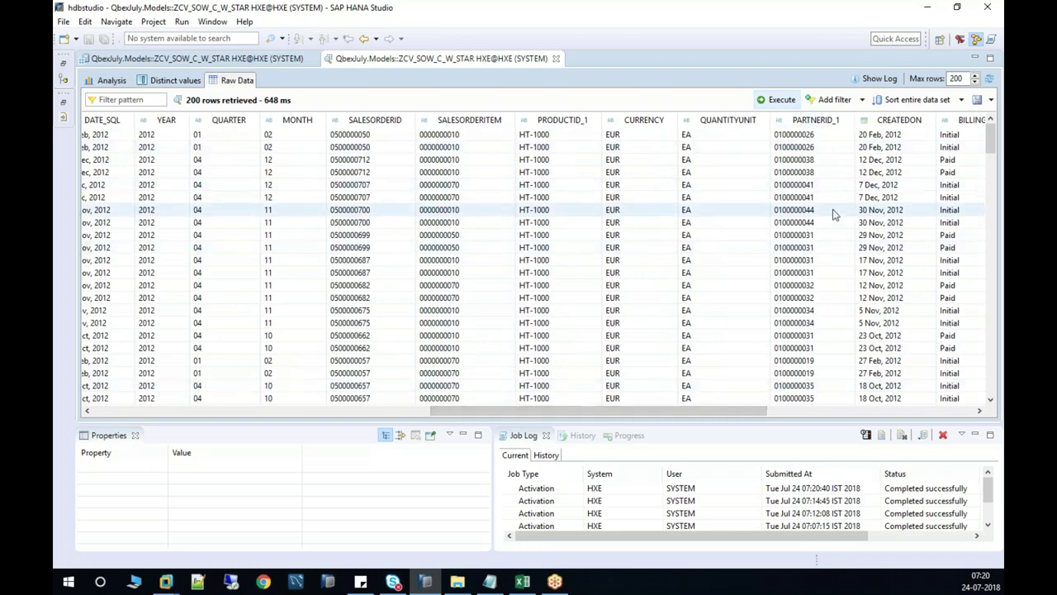
{"action": "left_click", "coordinate": [556, 58]}
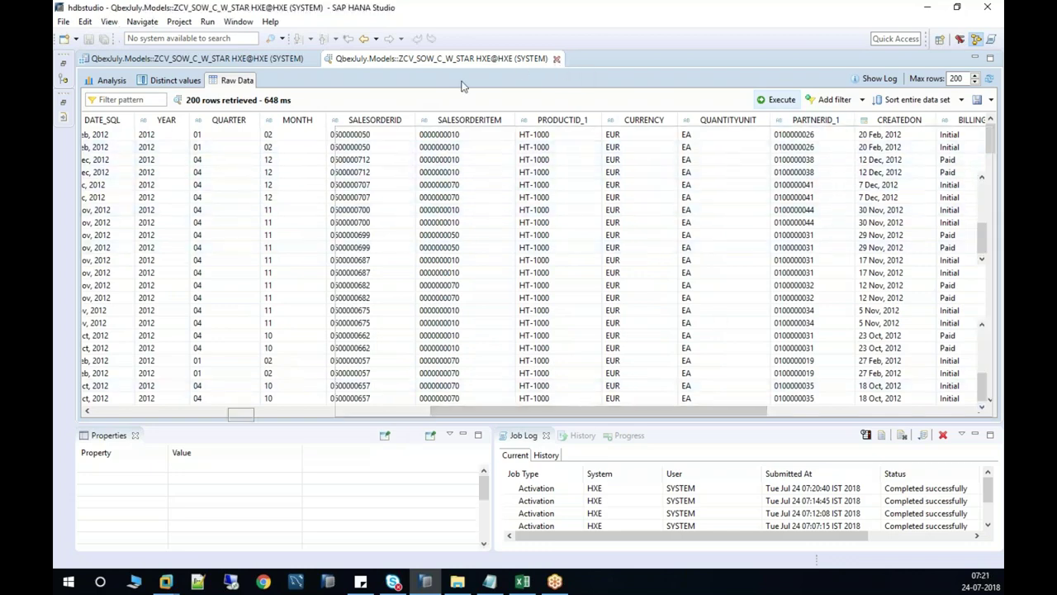
Examine the Star Join's output columns and ZCV_D_CUSTOMER's PARTNERID properties, and briefly open the data preview.
{"action": "left_click", "coordinate": [209, 187]}
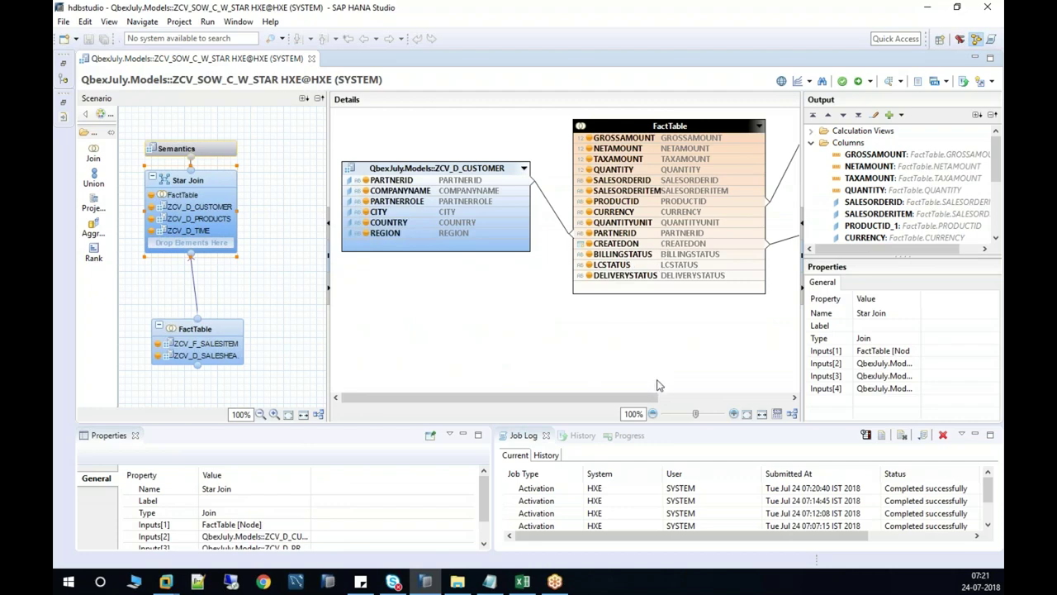
{"action": "left_click", "coordinate": [812, 142]}
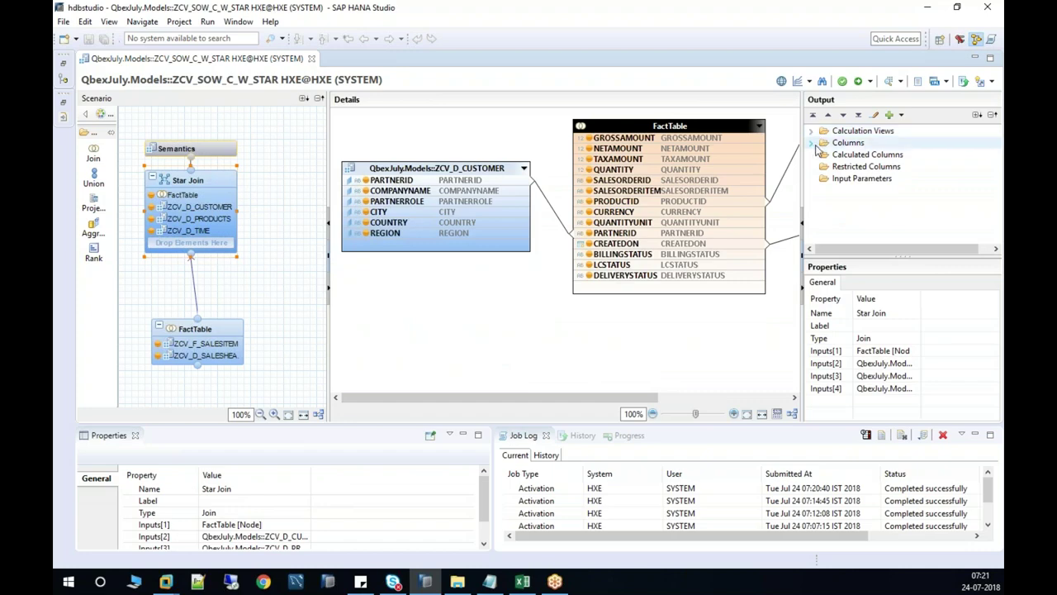
{"action": "left_click", "coordinate": [813, 143]}
{"action": "left_click", "coordinate": [813, 142]}
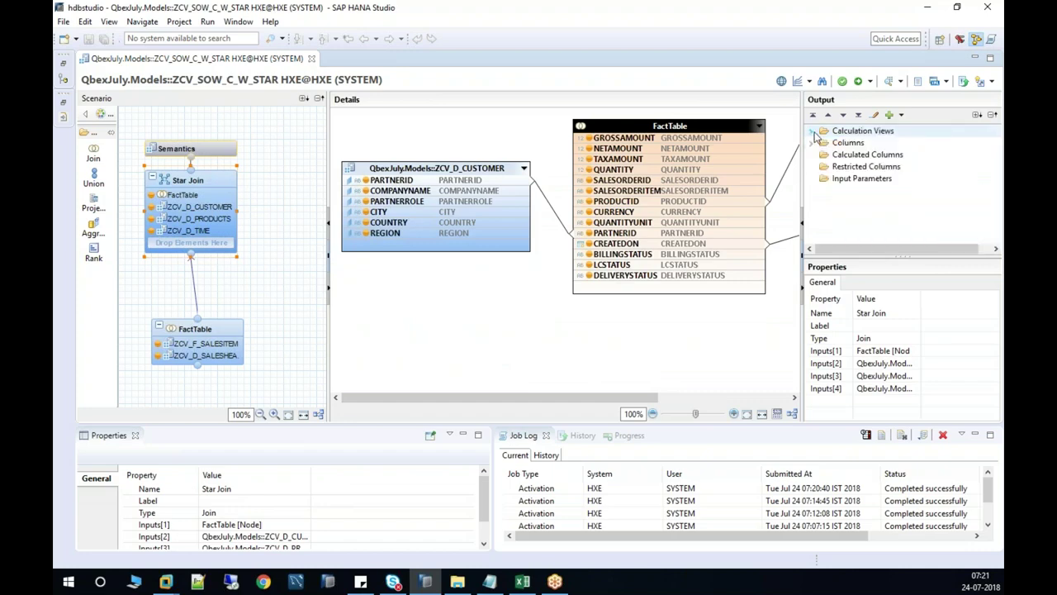
{"action": "left_click", "coordinate": [814, 132]}
{"action": "left_click", "coordinate": [824, 143]}
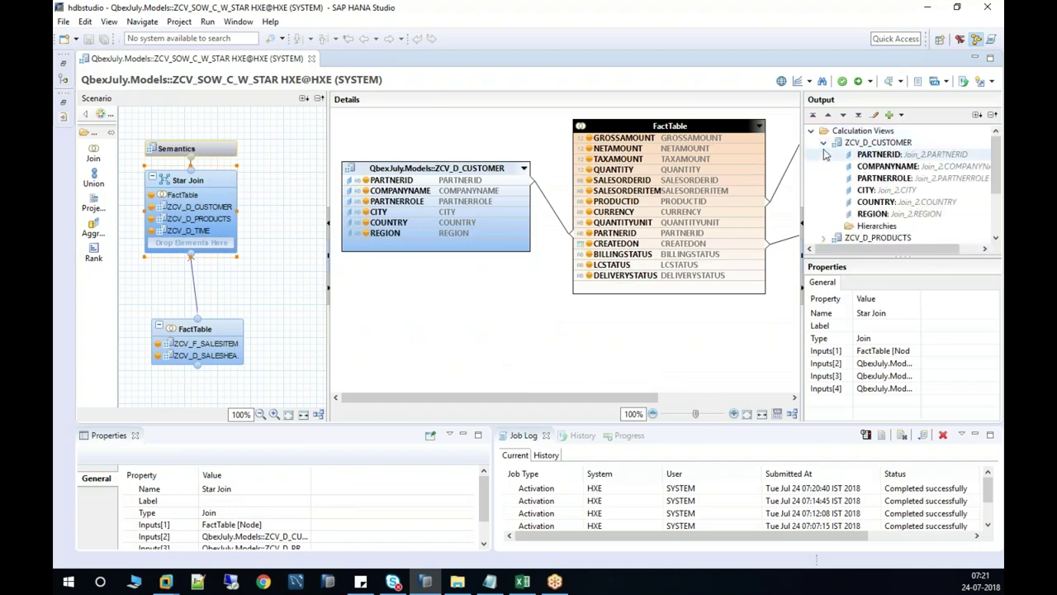
{"action": "left_click", "coordinate": [874, 154]}
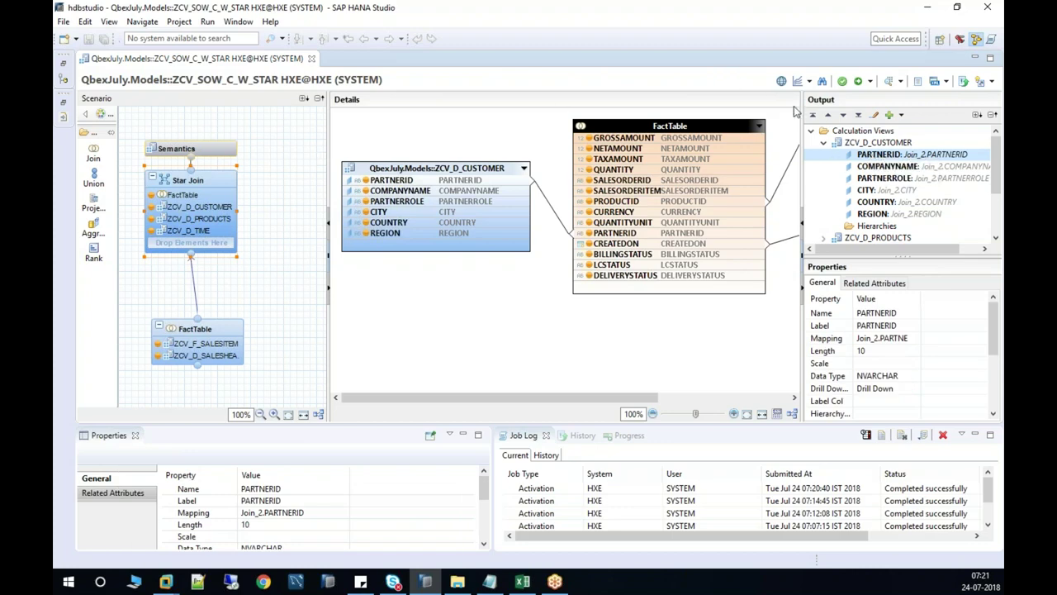
{"action": "left_click", "coordinate": [889, 81]}
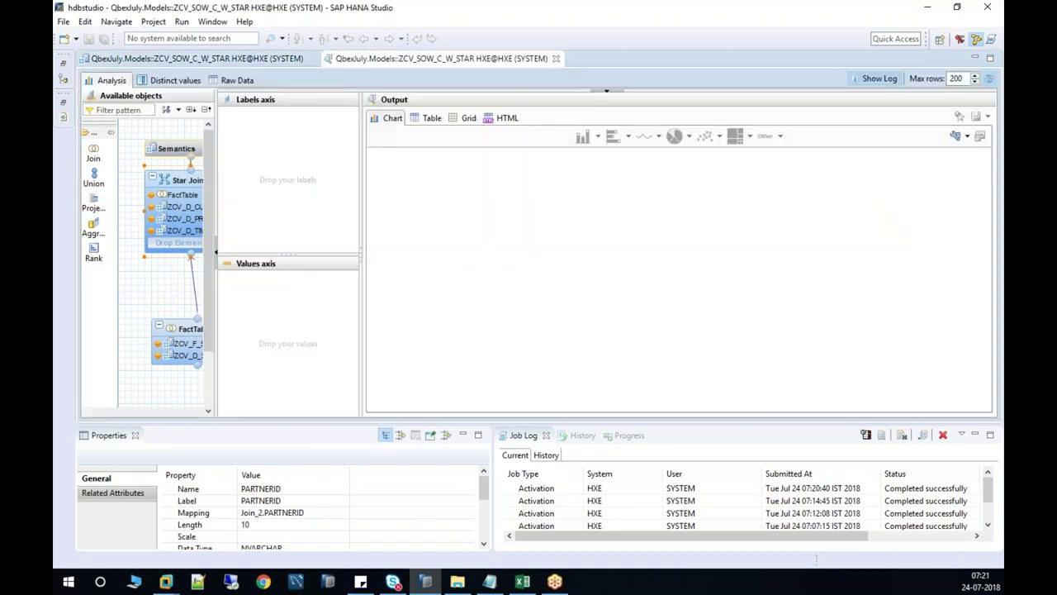
{"action": "left_click", "coordinate": [556, 58]}
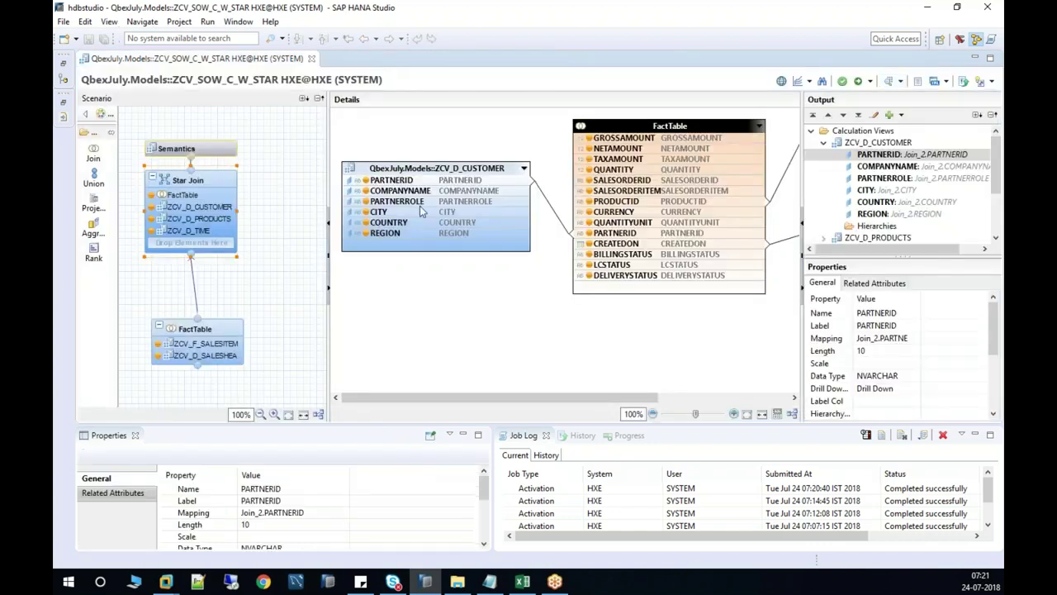
Hide the shared columns PARTNERID, PRODUCTID and DATE_SQL in the Semantics node.
{"action": "left_click", "coordinate": [198, 149]}
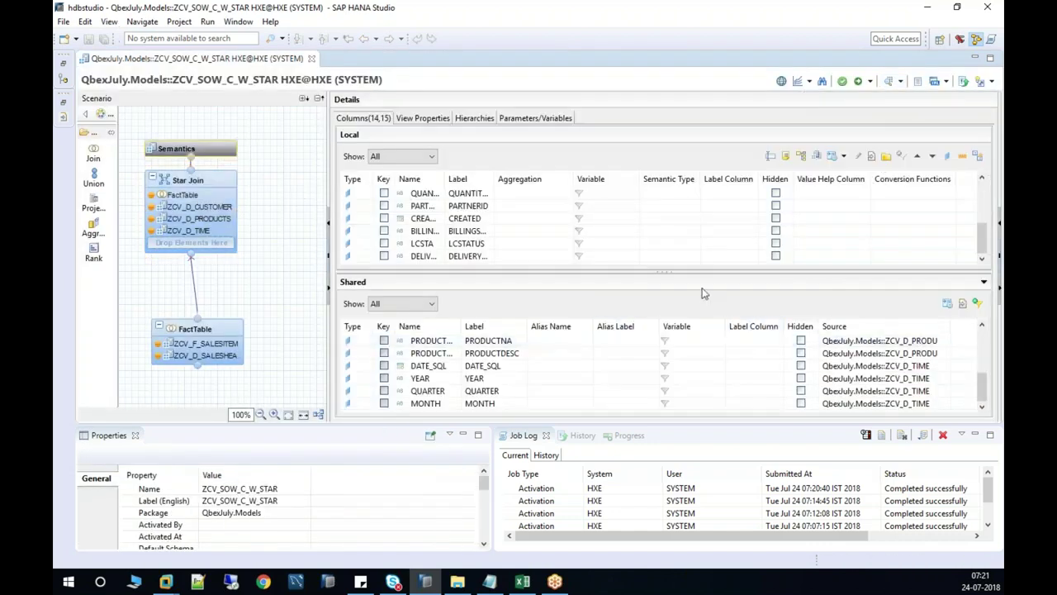
{"action": "left_click_drag", "start_coordinate": [687, 273], "coordinate": [686, 179]}
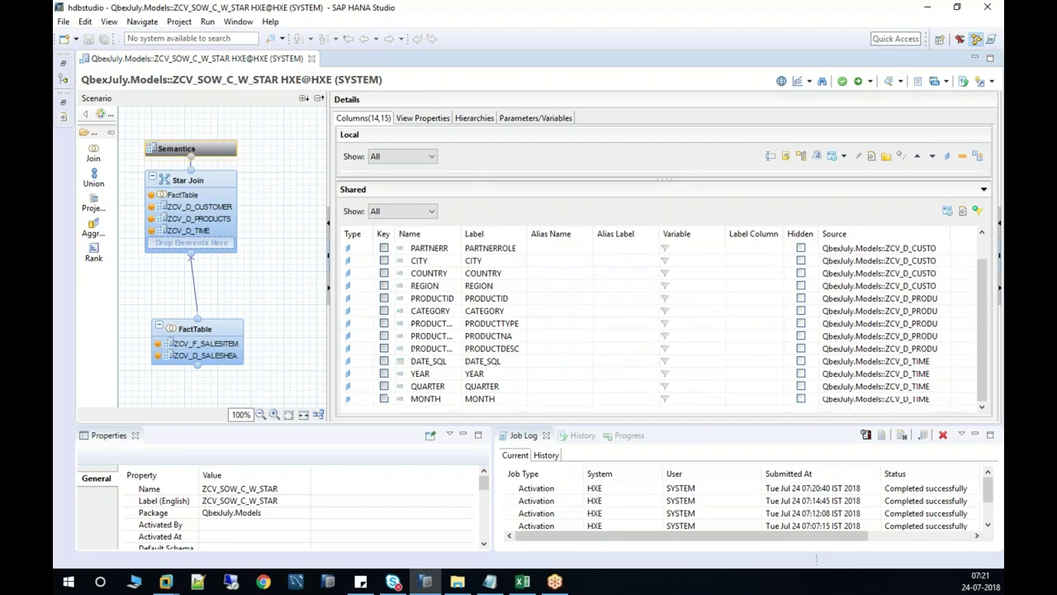
{"action": "left_click", "coordinate": [984, 250]}
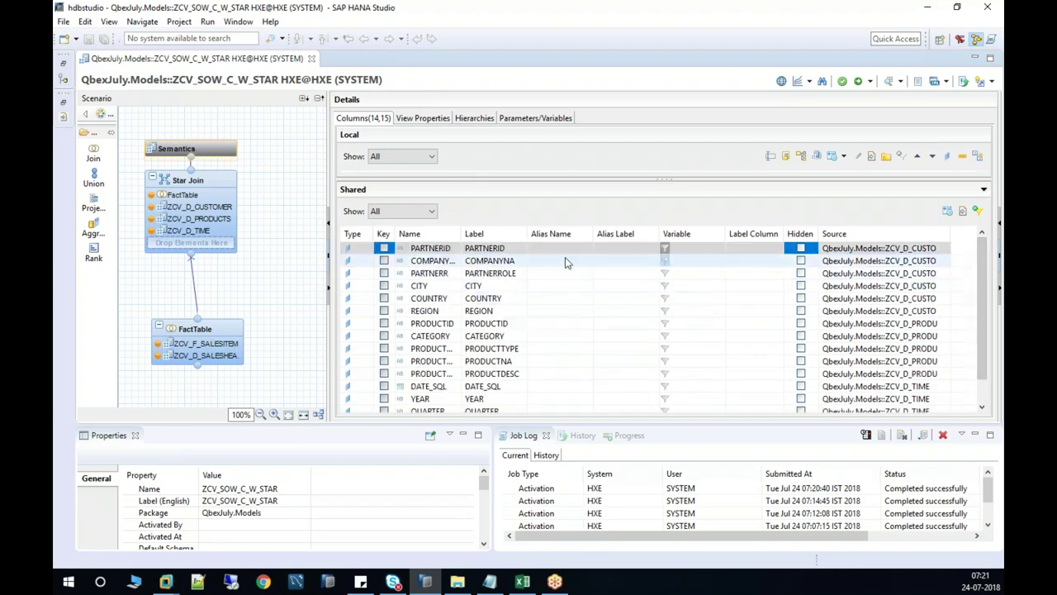
{"action": "left_click", "coordinate": [802, 249]}
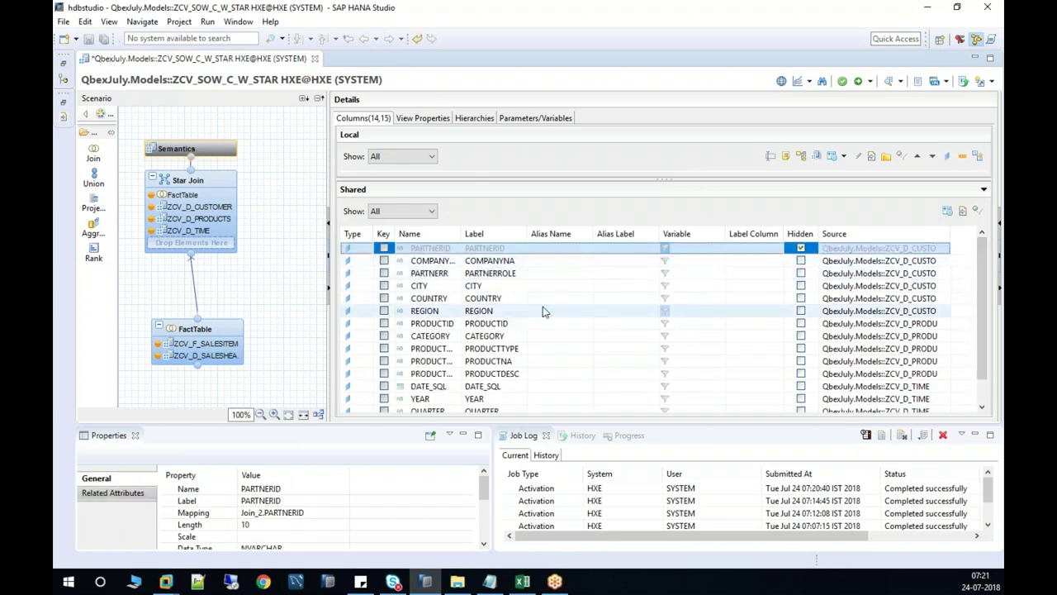
{"action": "left_click", "coordinate": [801, 324]}
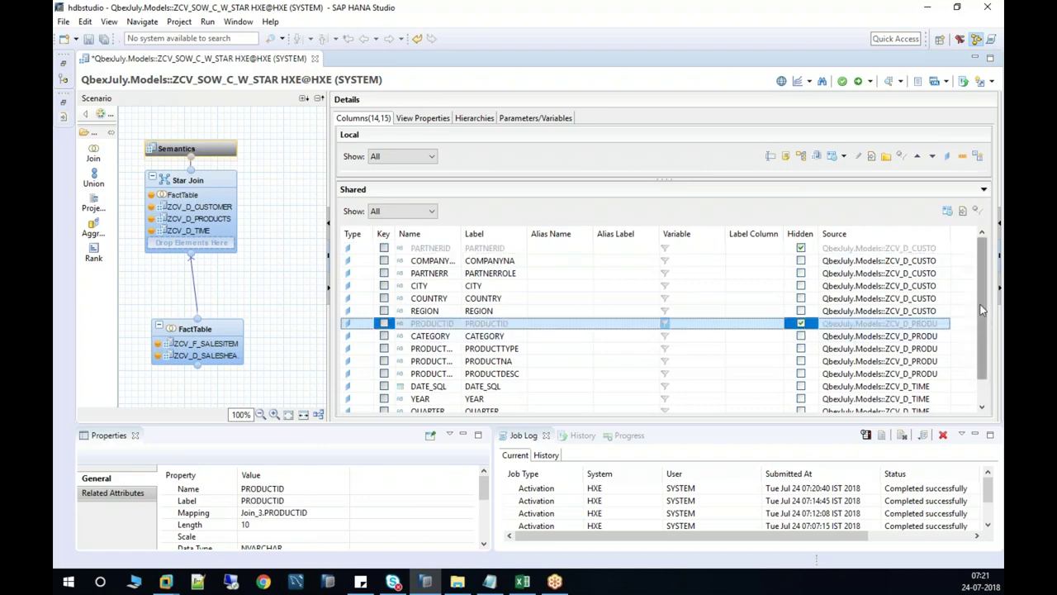
{"action": "left_click_drag", "start_coordinate": [982, 309], "coordinate": [982, 350]}
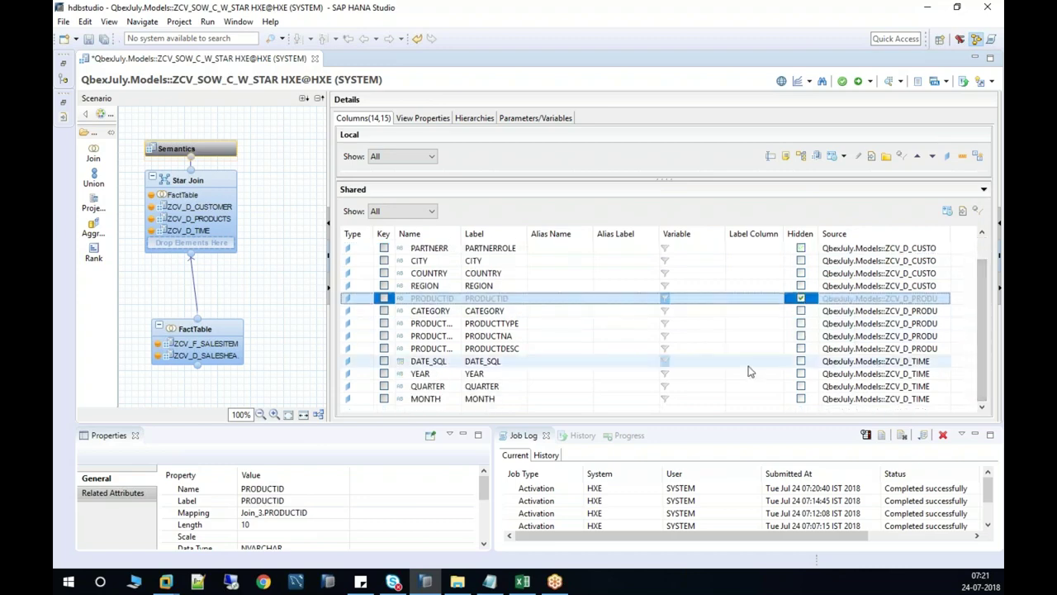
{"action": "left_click", "coordinate": [801, 362]}
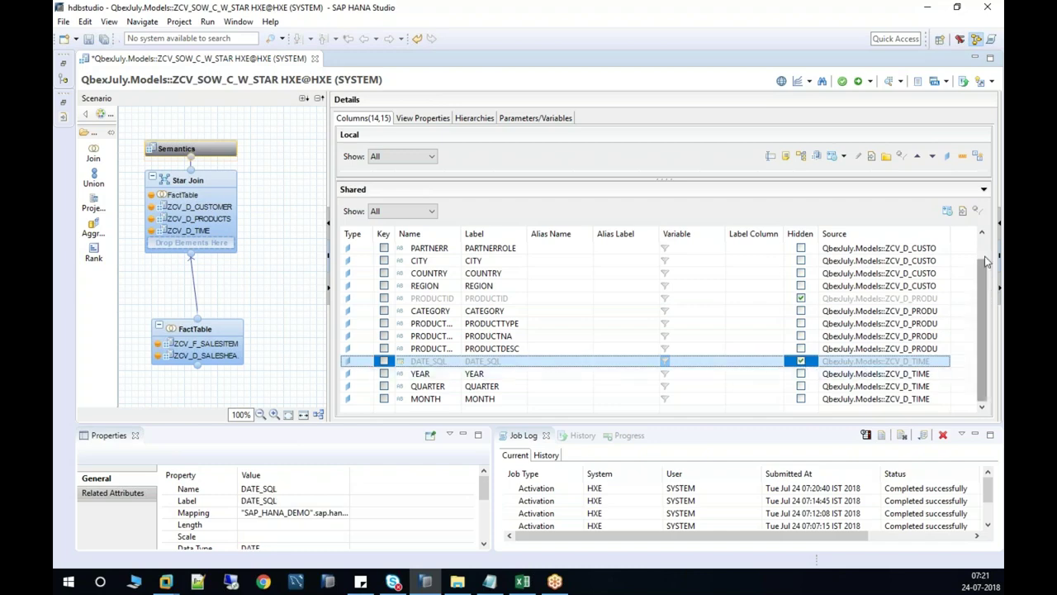
{"action": "left_click_drag", "start_coordinate": [982, 281], "coordinate": [976, 240]}
Enlarge the Local columns list and widen its Label and Name columns to show the full column names.
{"action": "left_click_drag", "start_coordinate": [786, 180], "coordinate": [779, 395]}
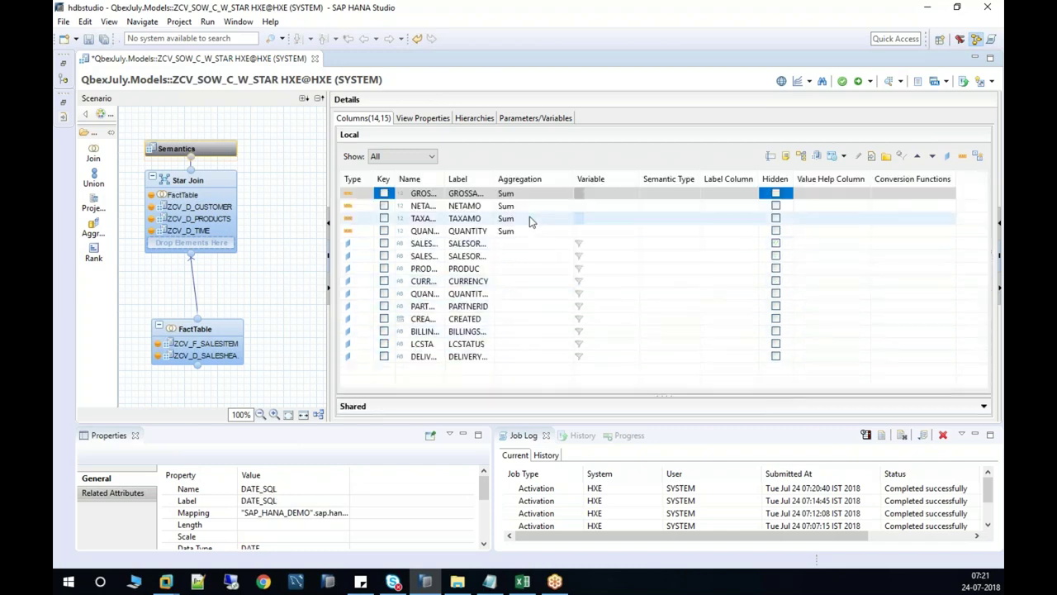
{"action": "left_click_drag", "start_coordinate": [496, 177], "coordinate": [541, 176]}
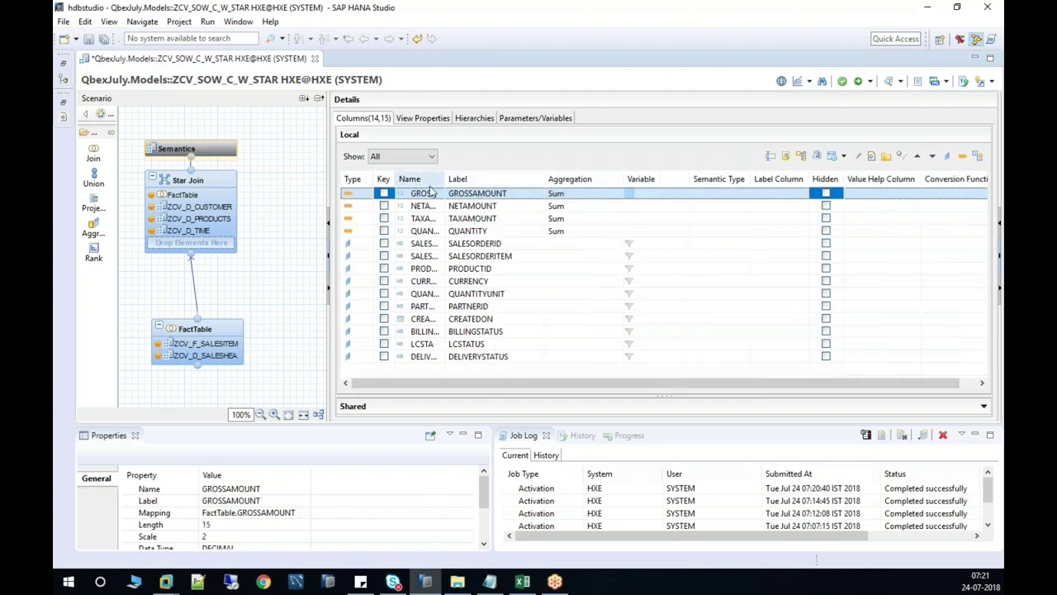
{"action": "left_click_drag", "start_coordinate": [444, 177], "coordinate": [489, 178]}
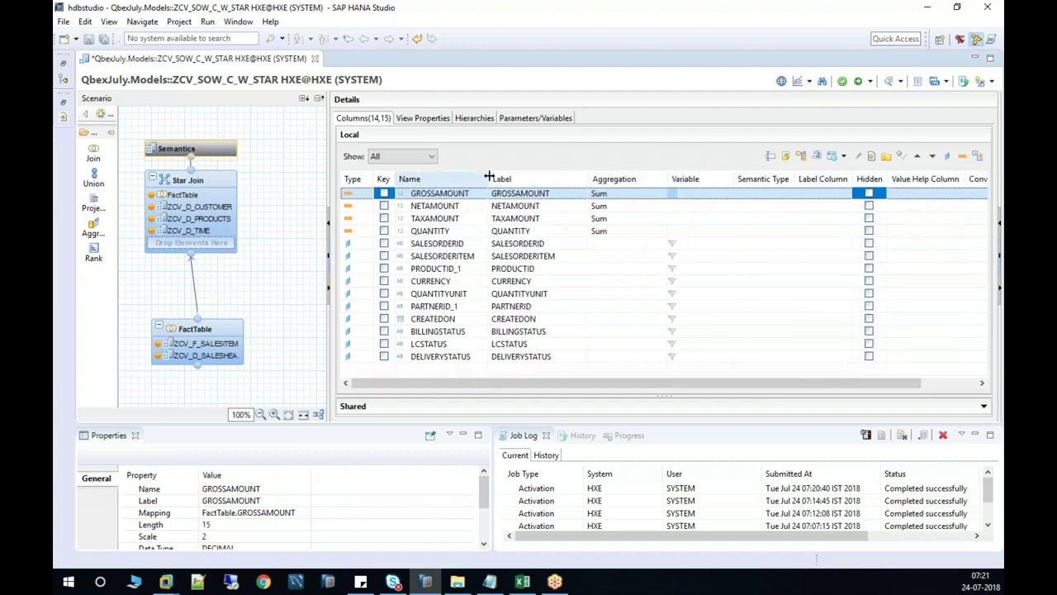
Try to rename the local column PRODUCTID_1 to PRODUCTID.
{"action": "left_click", "coordinate": [472, 268]}
{"action": "left_click", "coordinate": [473, 267]}
{"action": "left_click", "coordinate": [473, 267]}
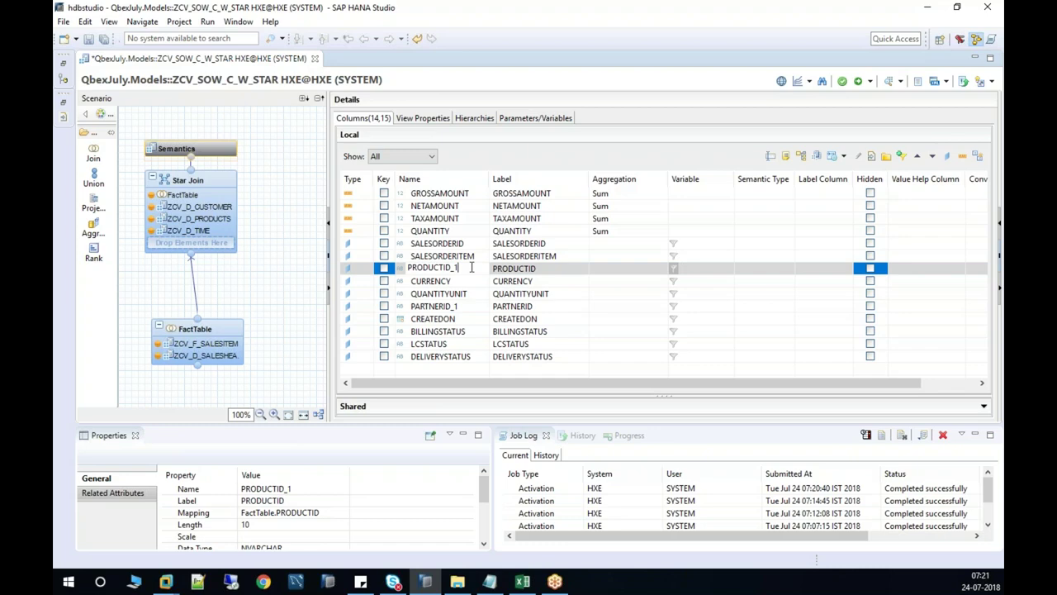
{"action": "key", "text": "Return"}
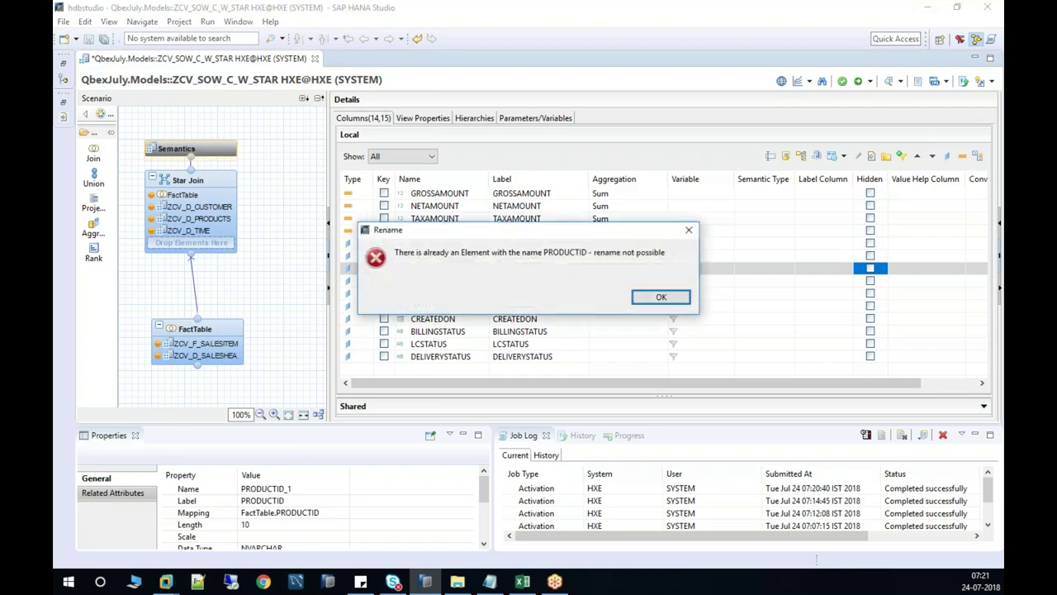
{"action": "left_click", "coordinate": [675, 299]}
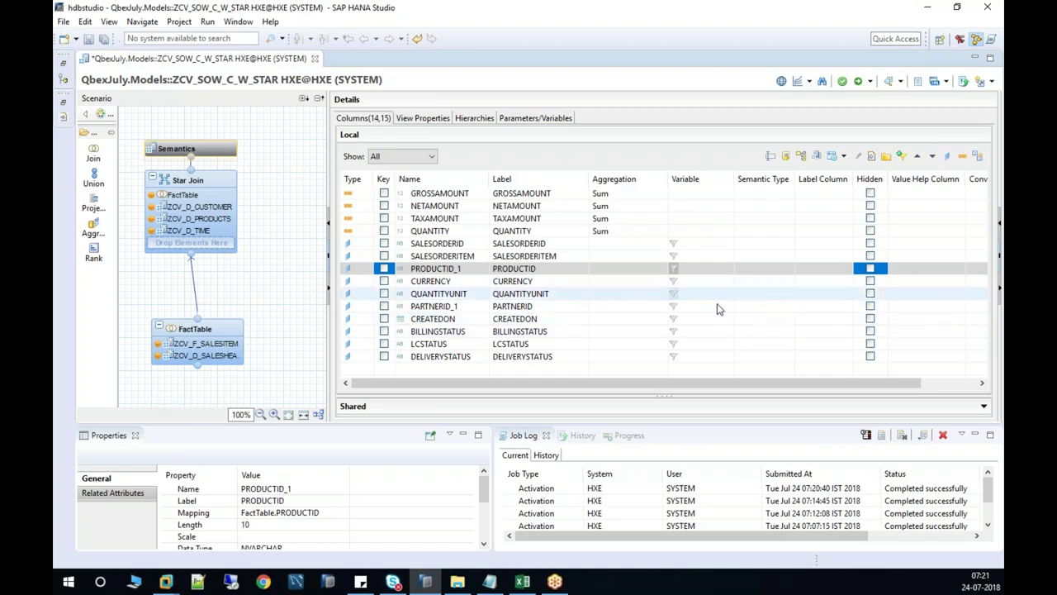
Activate the calculation view again and preview its raw data.
{"action": "left_click", "coordinate": [859, 82]}
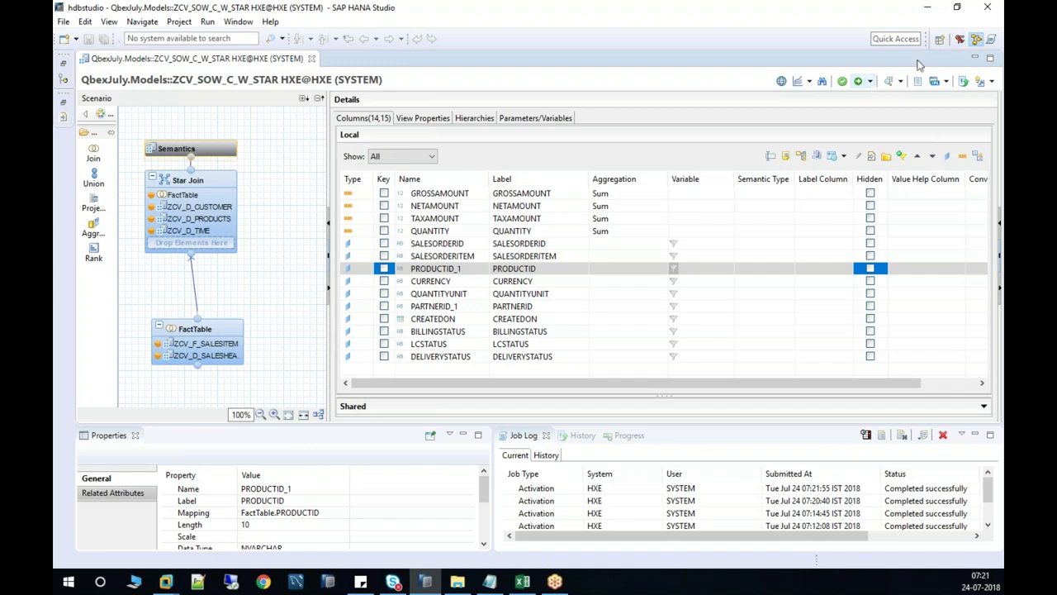
{"action": "left_click", "coordinate": [890, 84]}
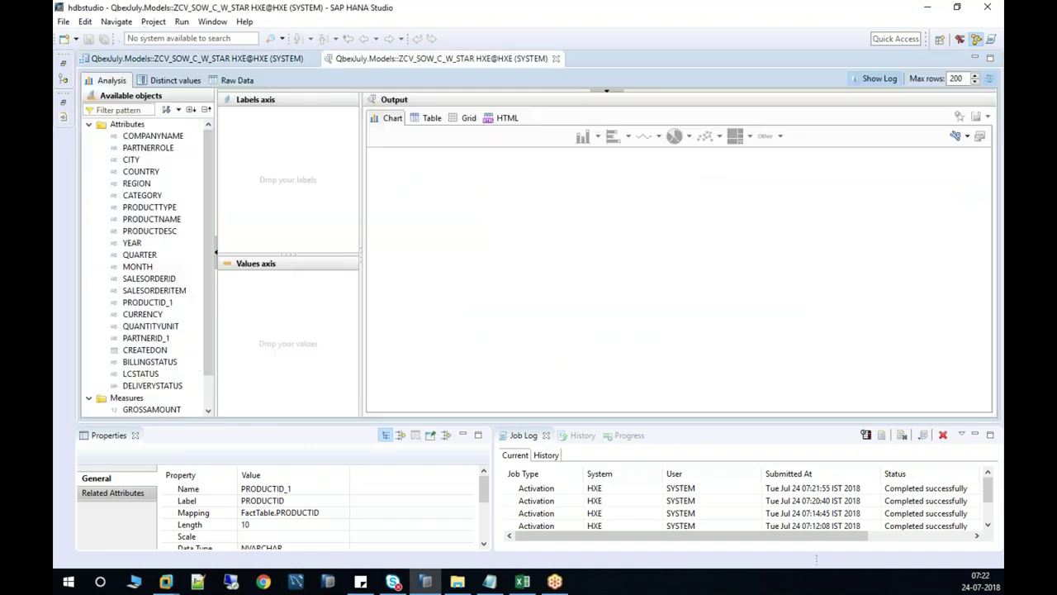
{"action": "left_click", "coordinate": [238, 81]}
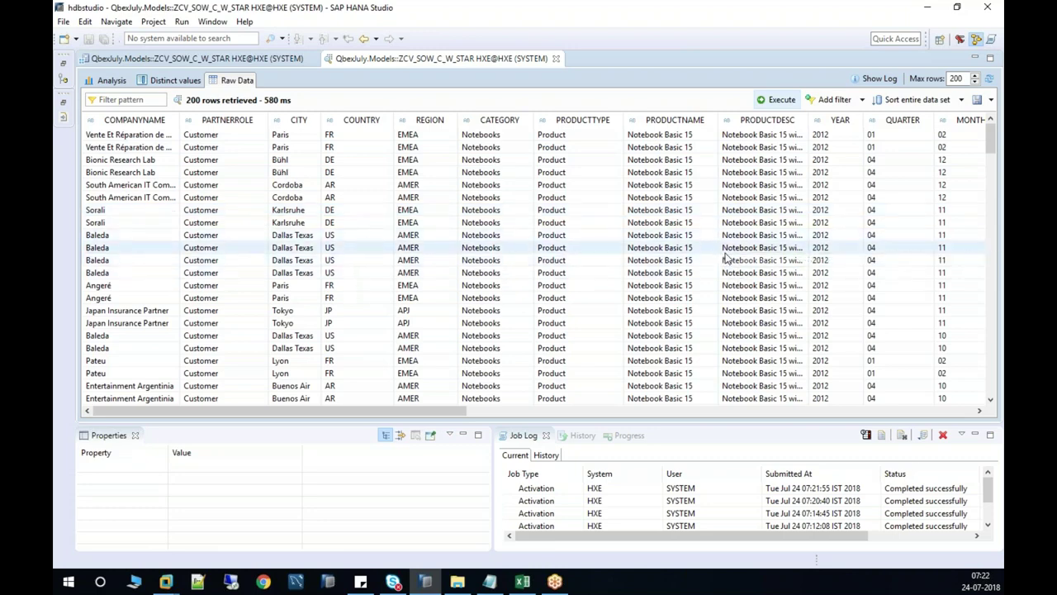
Look through the raw data rows of ZCV_SOW_C_W_STAR and close the data preview.
{"action": "scroll", "coordinate": [752, 244], "scroll_direction": "down", "scroll_amount": 5}
{"action": "scroll", "coordinate": [751, 241], "scroll_direction": "down", "scroll_amount": 15}
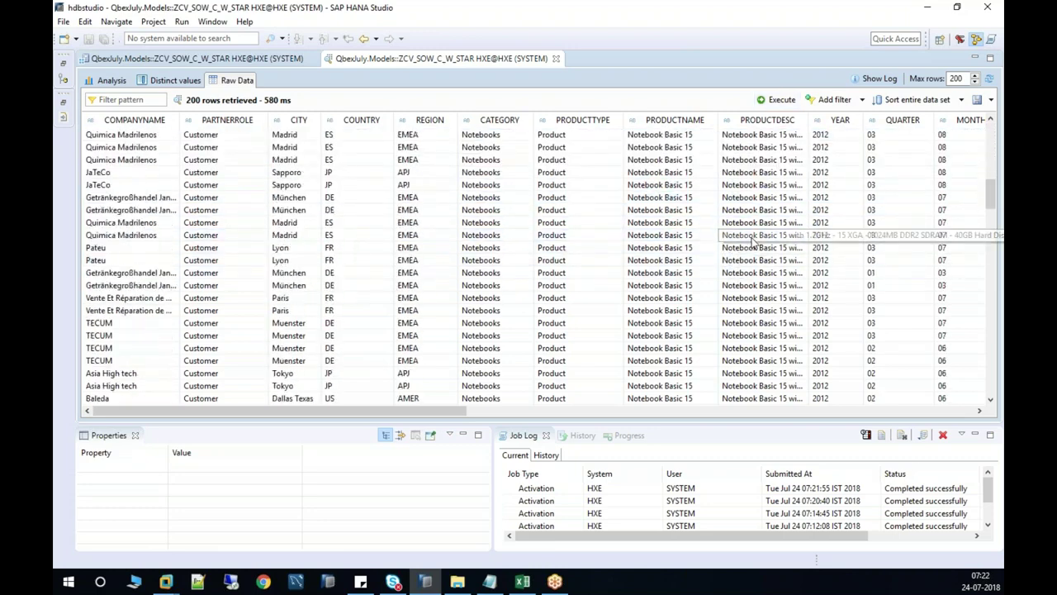
{"action": "left_click", "coordinate": [556, 57]}
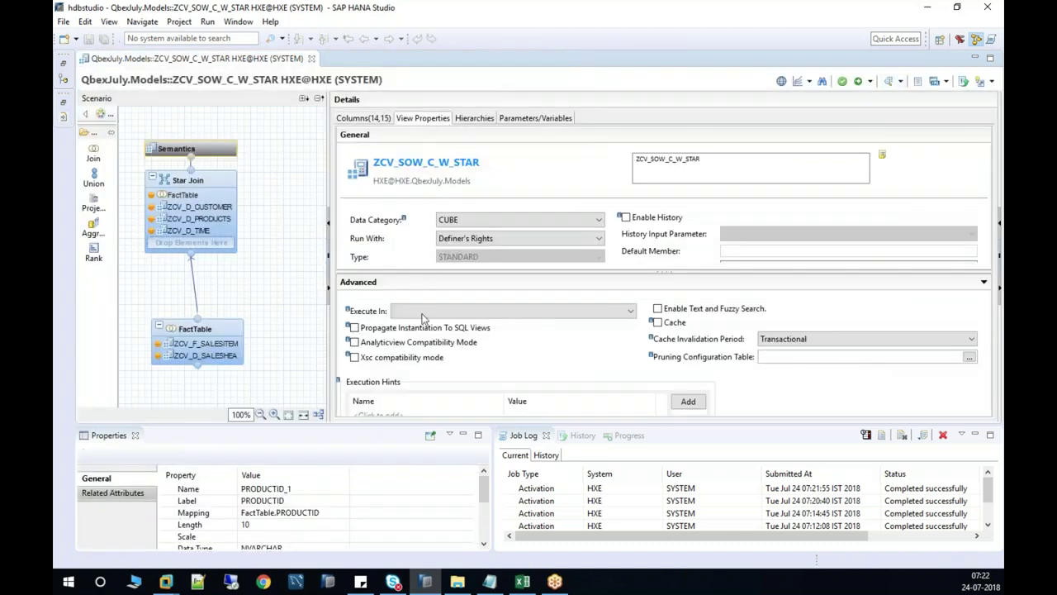
Enable Analyticview Compatibility Mode for ZCV_SOW_C_W_STAR, activate the view and close its editor.
{"action": "left_click", "coordinate": [386, 345]}
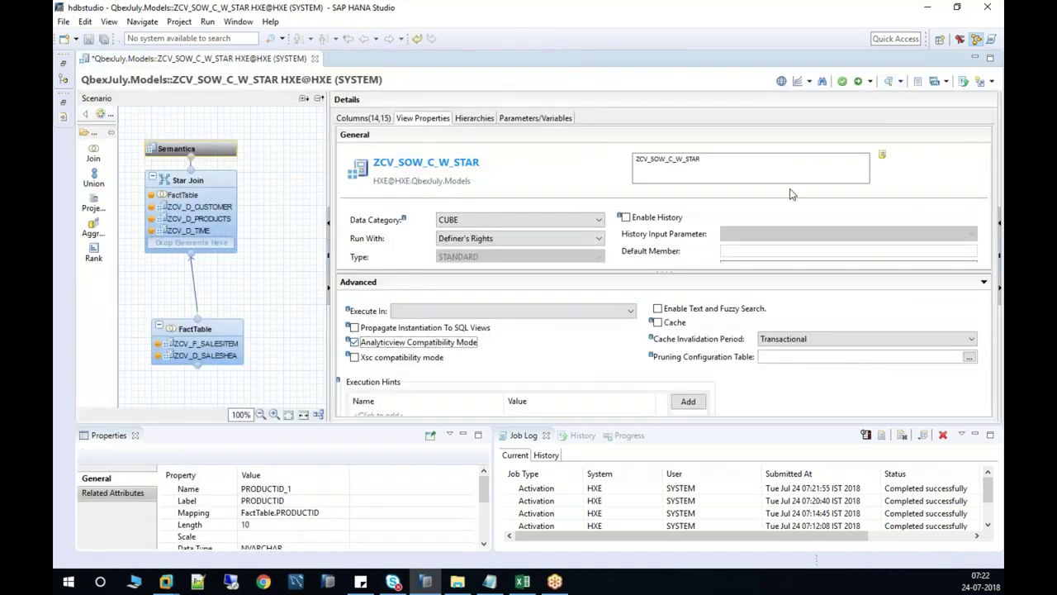
{"action": "left_click", "coordinate": [859, 82]}
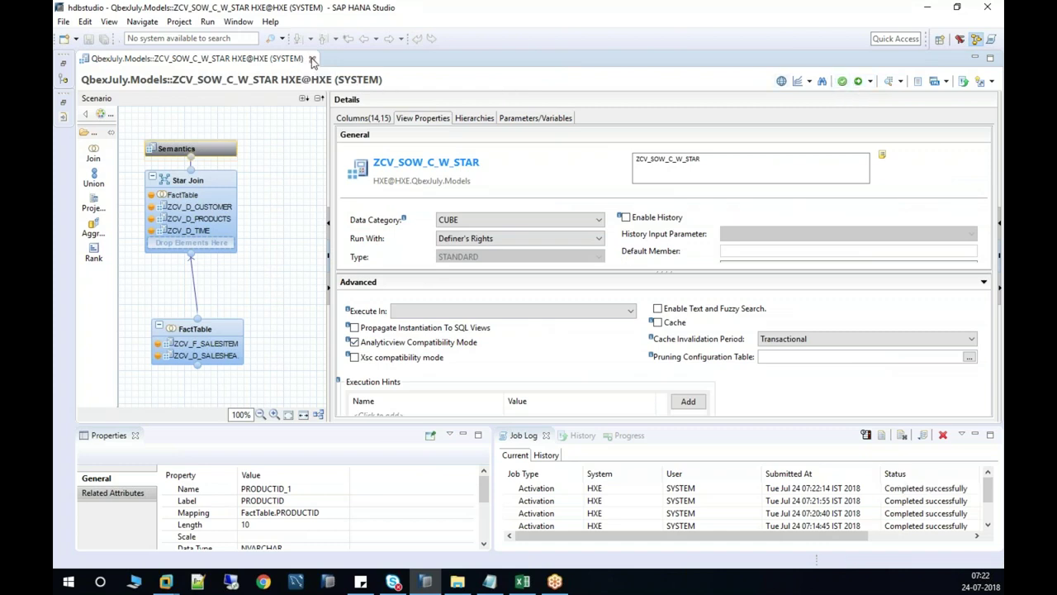
{"action": "left_click", "coordinate": [312, 59]}
Open ZCV_SOW_C_WO_STAR from the Models package, enable its Analyticview Compatibility Mode, then activate and close it.
{"action": "left_click", "coordinate": [63, 65]}
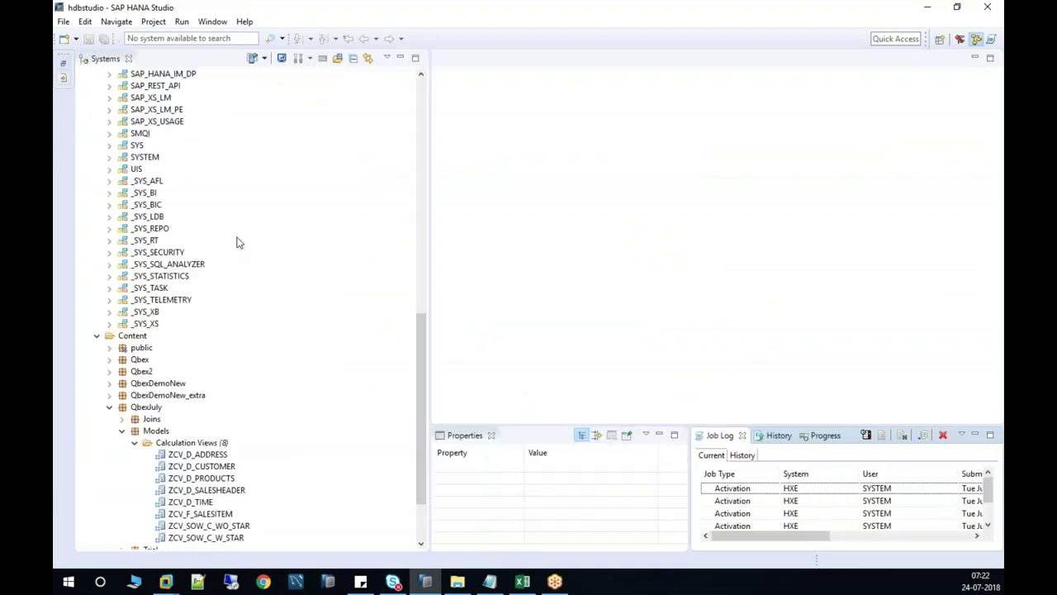
{"action": "scroll", "coordinate": [409, 406], "scroll_direction": "down", "scroll_amount": 3}
{"action": "left_click", "coordinate": [237, 444]}
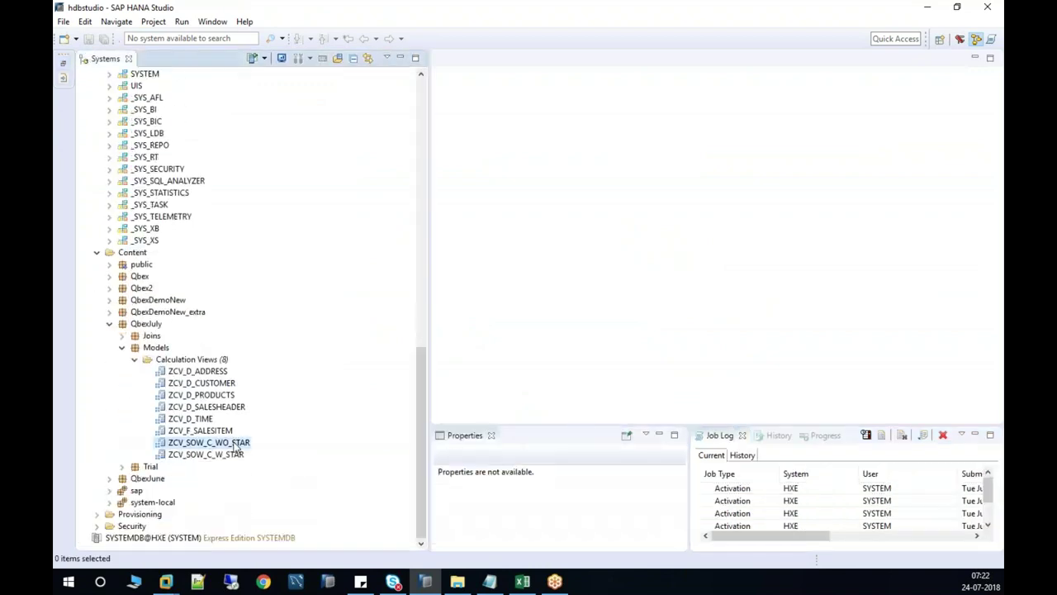
{"action": "double_click", "coordinate": [238, 443]}
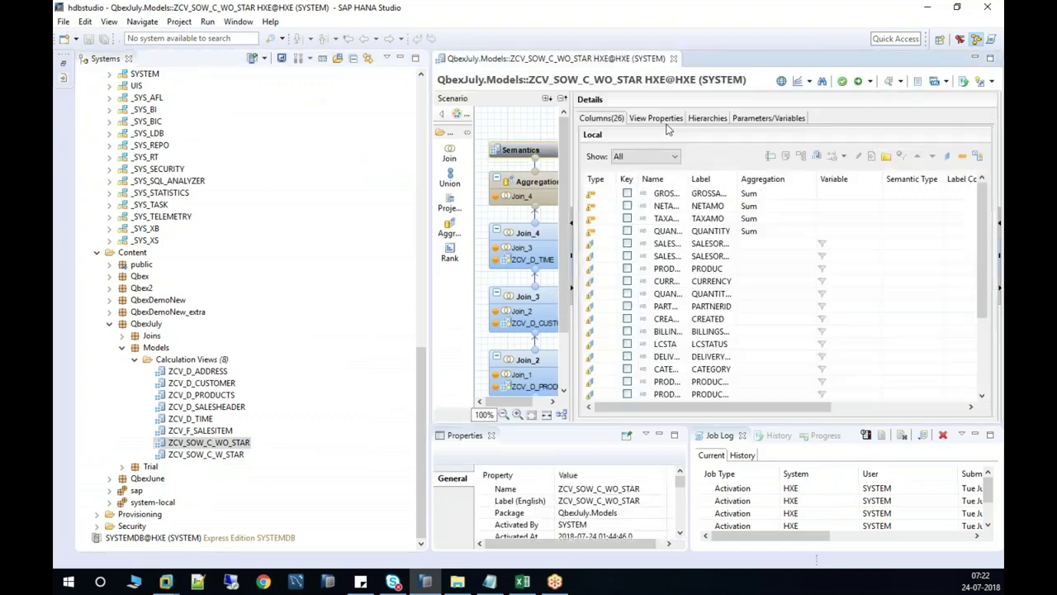
{"action": "left_click", "coordinate": [666, 121]}
{"action": "left_click", "coordinate": [661, 342]}
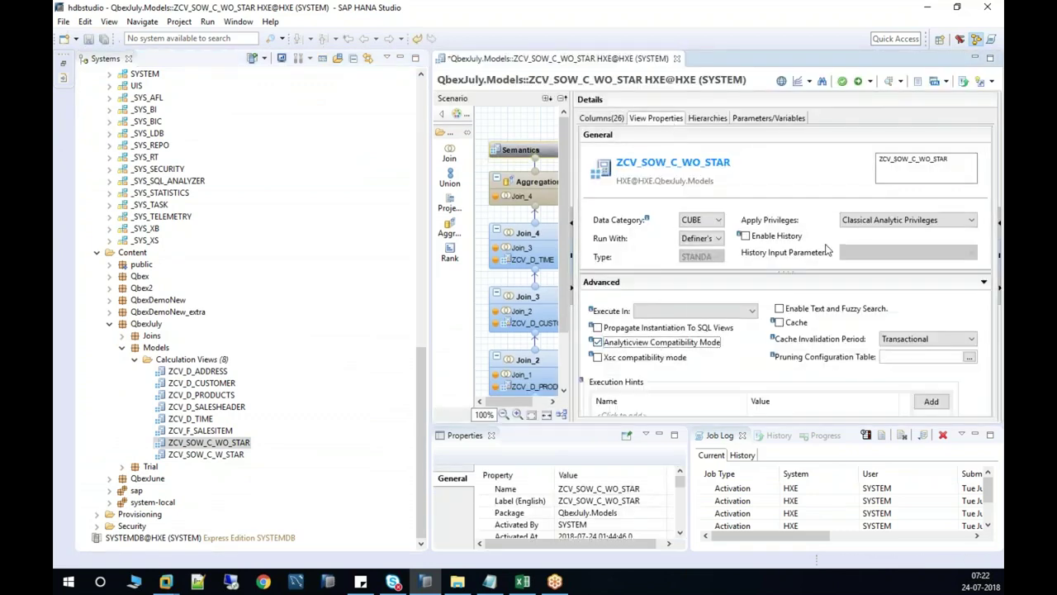
{"action": "left_click", "coordinate": [858, 82]}
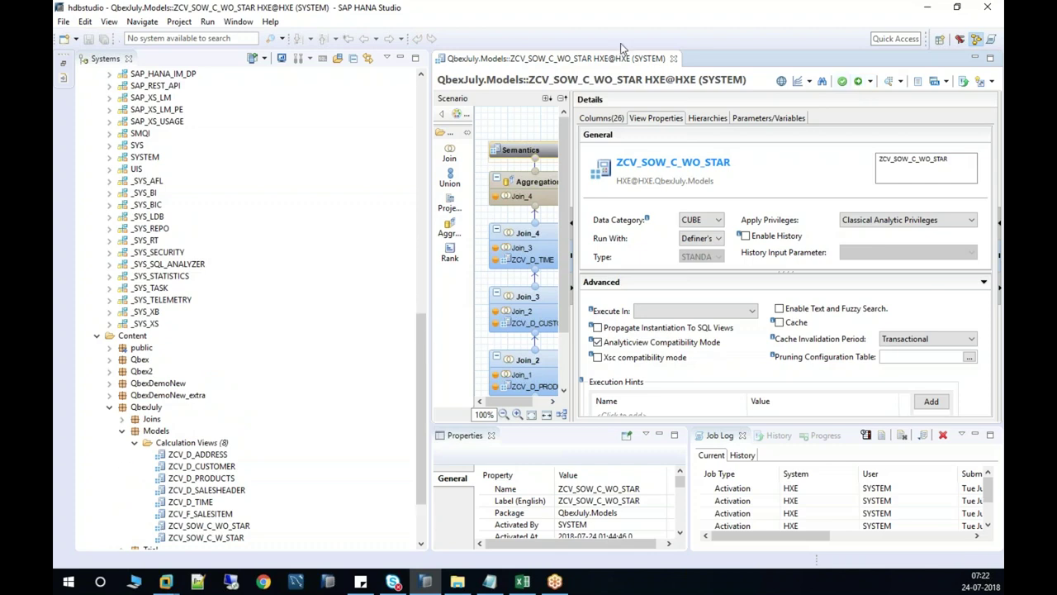
{"action": "left_click", "coordinate": [673, 58]}
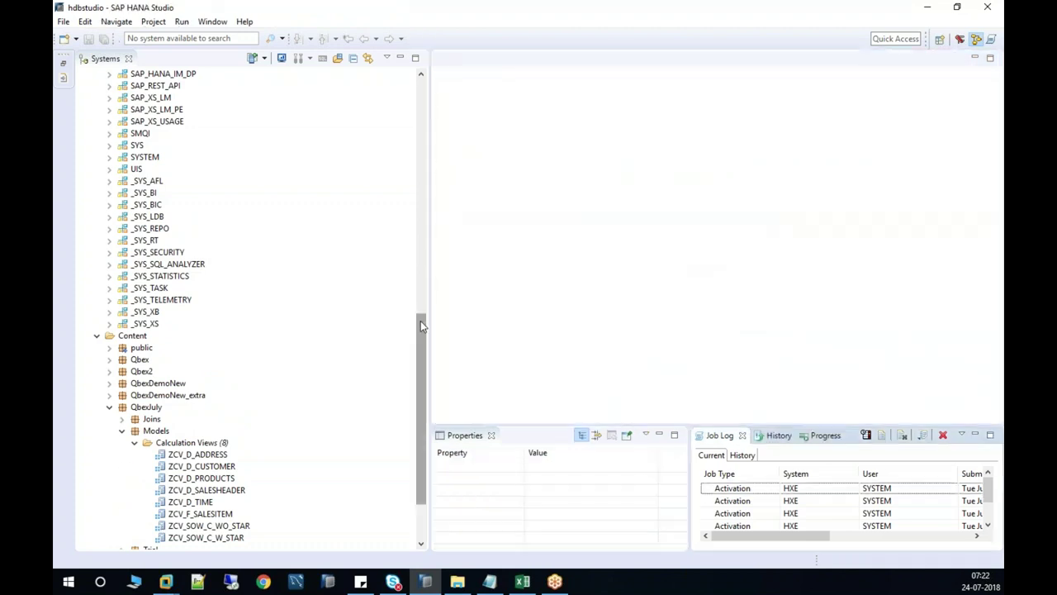
Preview the data of ZCV_SOW_C_WO_STAR and analyse GROSSAMOUNT with COMPANYNAME as the label.
{"action": "left_click_drag", "start_coordinate": [420, 336], "coordinate": [420, 402]}
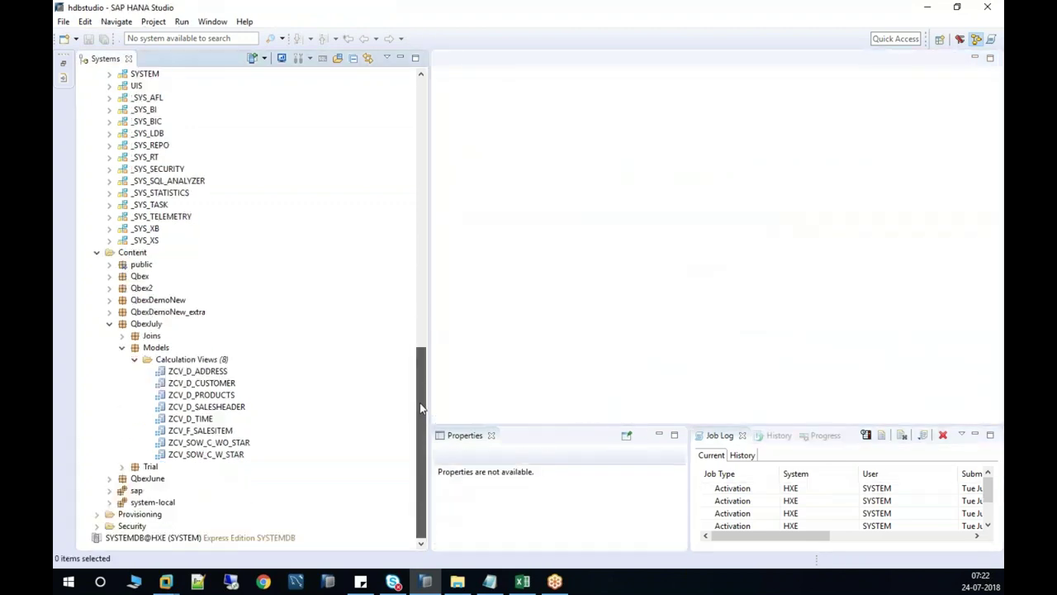
{"action": "right_click", "coordinate": [238, 444]}
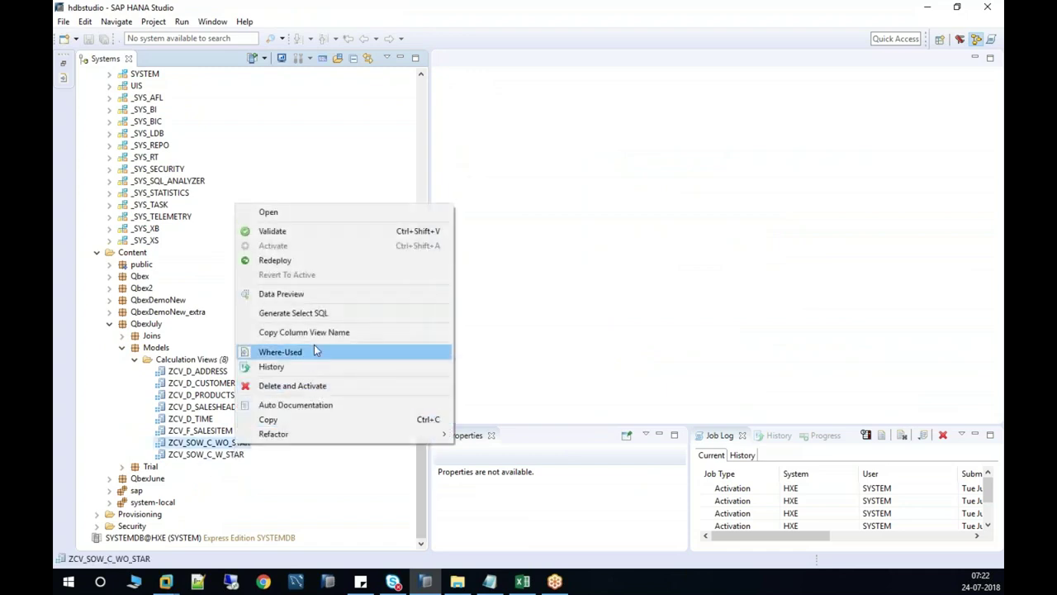
{"action": "left_click", "coordinate": [318, 294]}
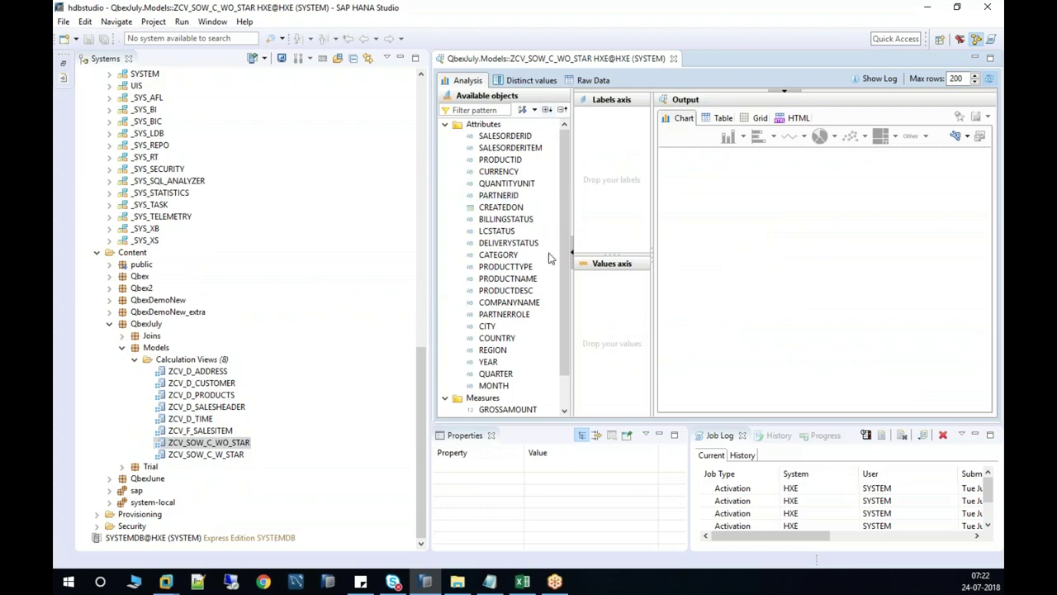
{"action": "left_click_drag", "start_coordinate": [520, 302], "coordinate": [600, 239]}
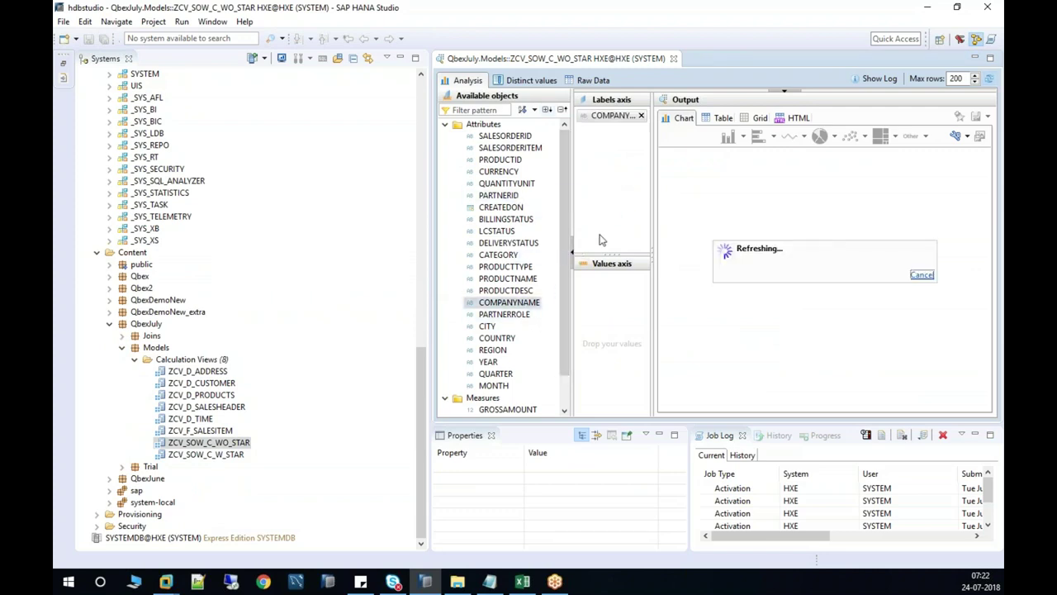
{"action": "scroll", "coordinate": [565, 388], "scroll_direction": "down", "scroll_amount": 1}
{"action": "left_click_drag", "start_coordinate": [516, 379], "coordinate": [611, 279]}
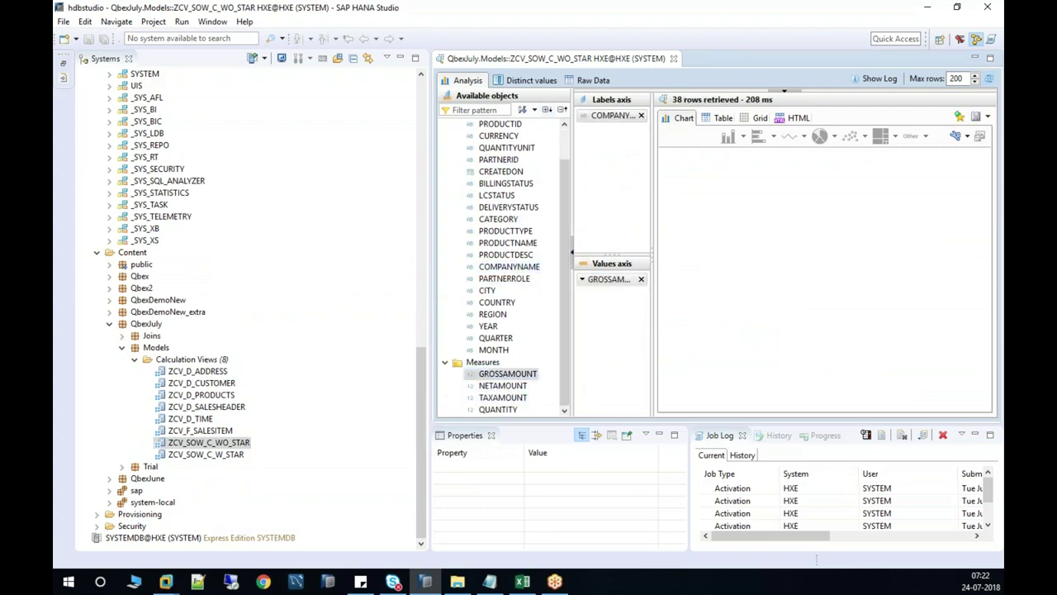
Show the ZCV_SOW_C_WO_STAR analysis as table, grid and HTML, then close the preview.
{"action": "left_click", "coordinate": [724, 120]}
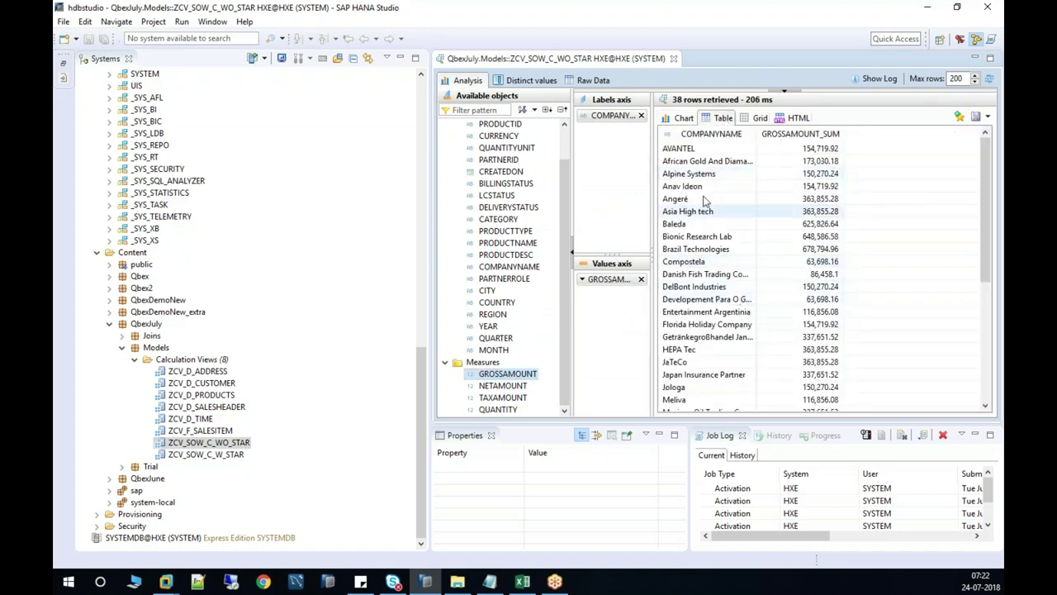
{"action": "left_click", "coordinate": [760, 119]}
{"action": "left_click", "coordinate": [798, 119]}
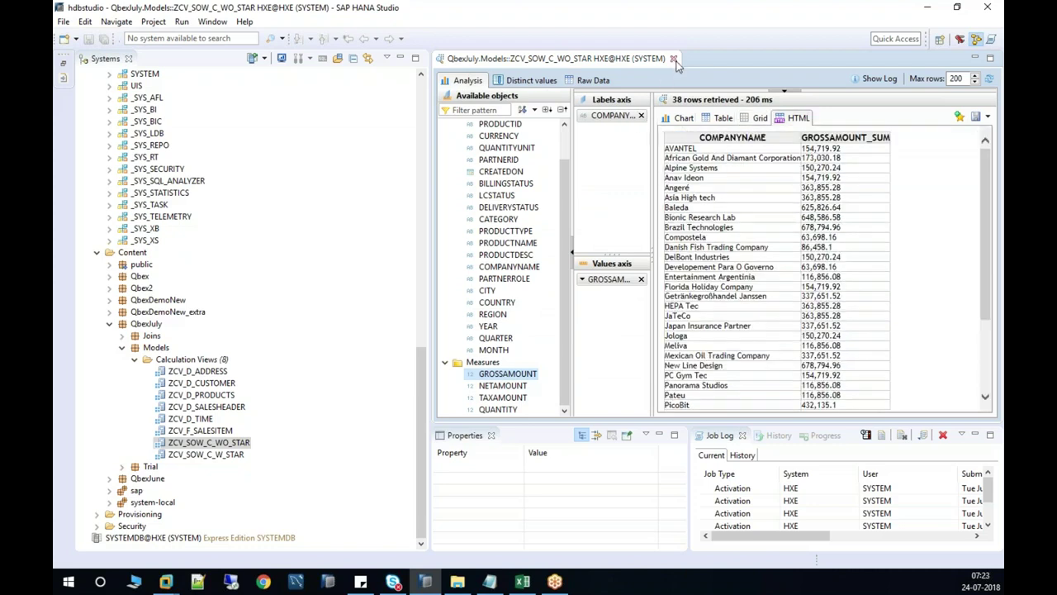
{"action": "left_click", "coordinate": [603, 161]}
{"action": "key", "text": "ctrl+w"}
Preview the data of ZCV_SOW_C_W_STAR and analyse GROSSAMOUNT with COMPANYNAME as the label.
{"action": "left_click", "coordinate": [229, 456]}
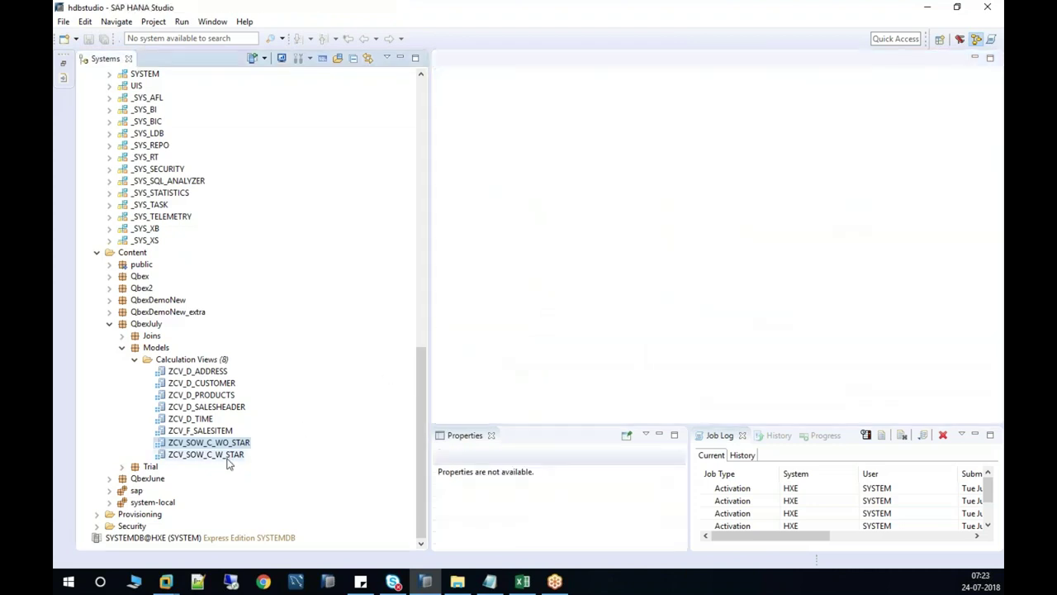
{"action": "right_click", "coordinate": [228, 456]}
{"action": "left_click", "coordinate": [280, 310]}
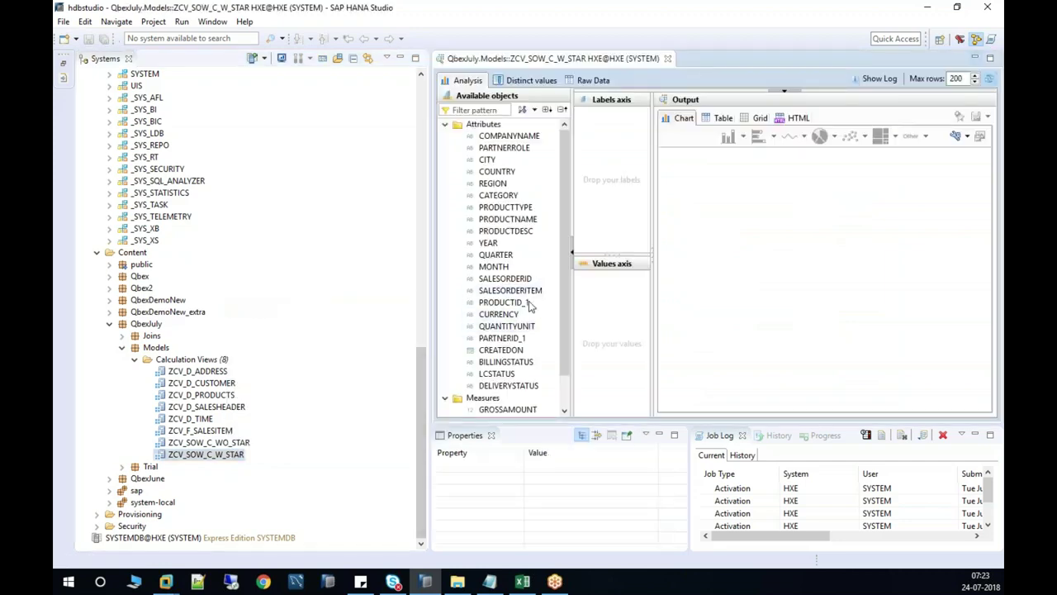
{"action": "left_click_drag", "start_coordinate": [509, 135], "coordinate": [612, 116]}
{"action": "scroll", "coordinate": [559, 407], "scroll_direction": "down", "scroll_amount": 1}
{"action": "left_click_drag", "start_coordinate": [508, 373], "coordinate": [611, 279]}
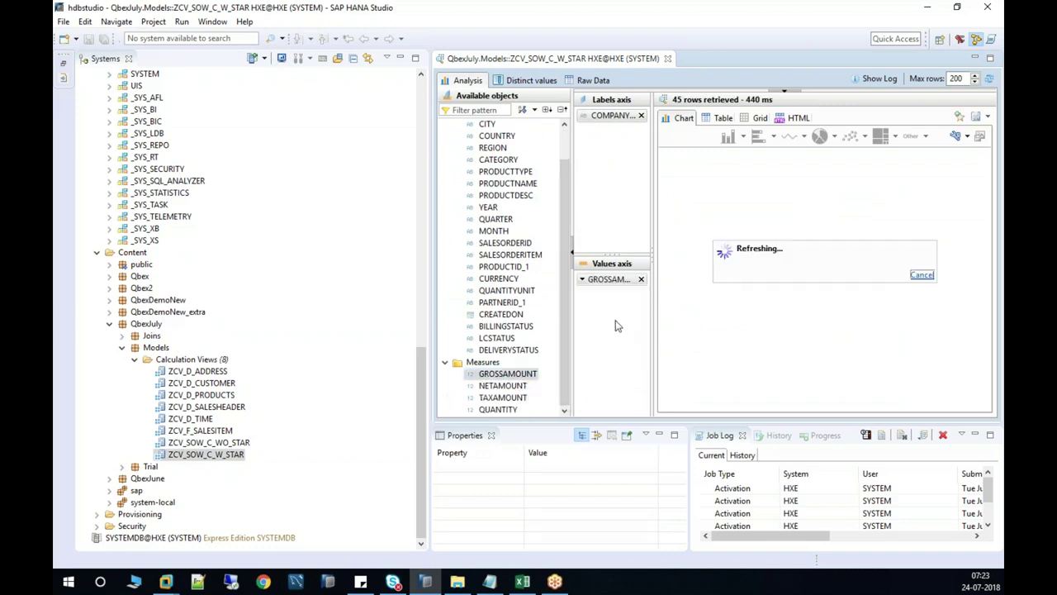
Show the ZCV_SOW_C_W_STAR analysis as table, grid and HTML to compare it, then close the preview.
{"action": "left_click", "coordinate": [725, 119]}
{"action": "left_click", "coordinate": [765, 119]}
{"action": "left_click", "coordinate": [798, 118]}
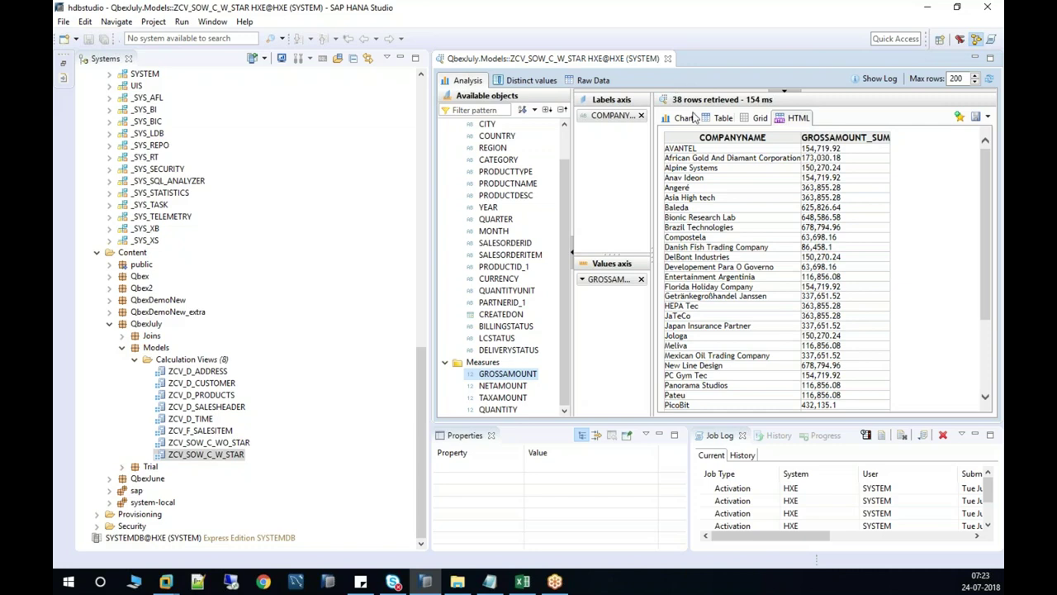
{"action": "left_click", "coordinate": [668, 58]}
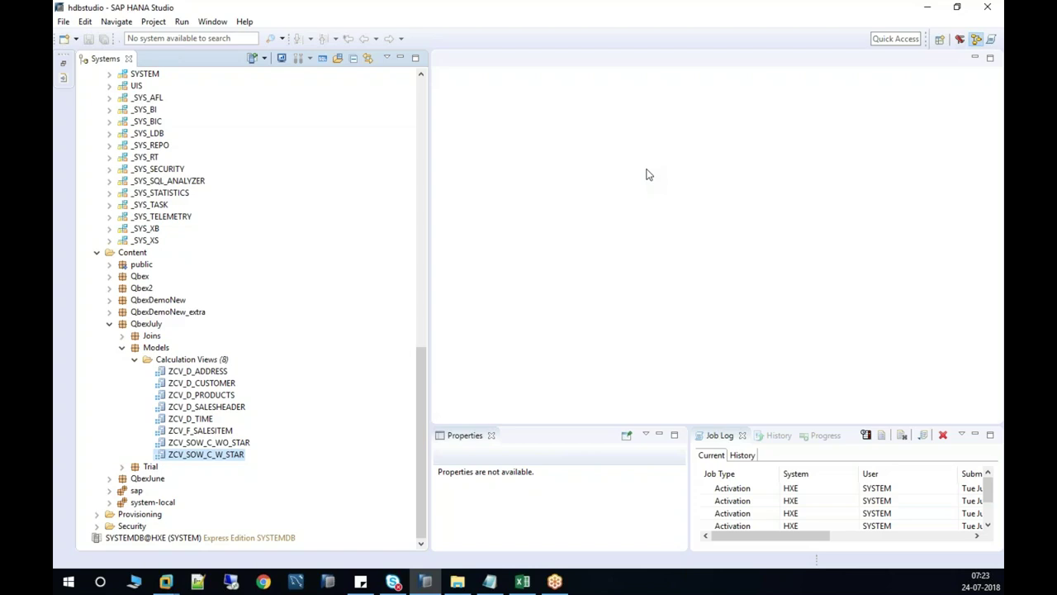
Reopen ZCV_SOW_C_W_STAR with the Systems view minimized and check its view properties and its local and shared columns.
{"action": "double_click", "coordinate": [233, 457]}
{"action": "left_click", "coordinate": [400, 60]}
{"action": "left_click", "coordinate": [411, 120]}
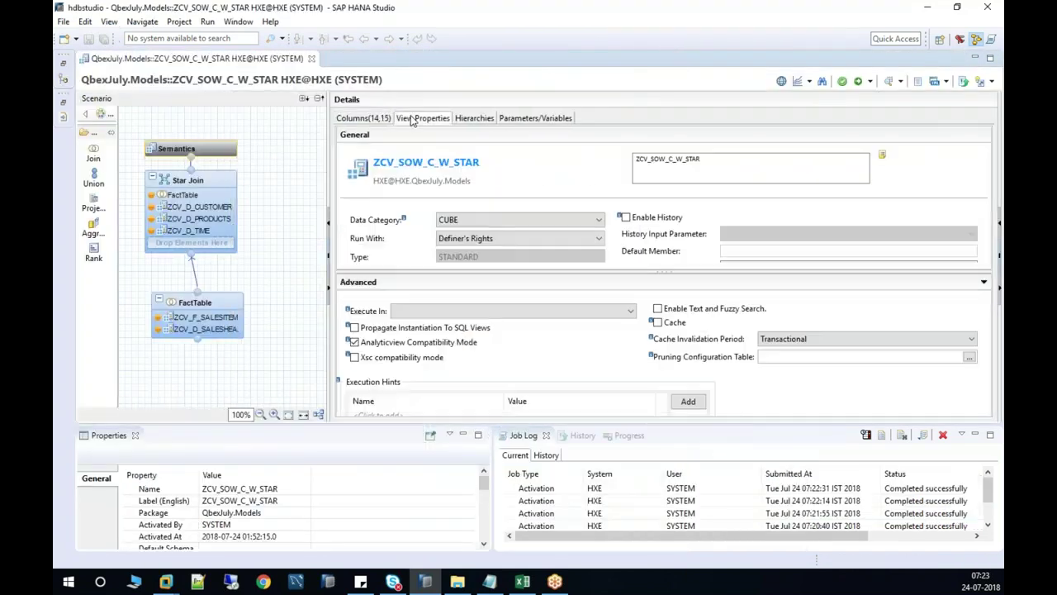
{"action": "left_click", "coordinate": [363, 118]}
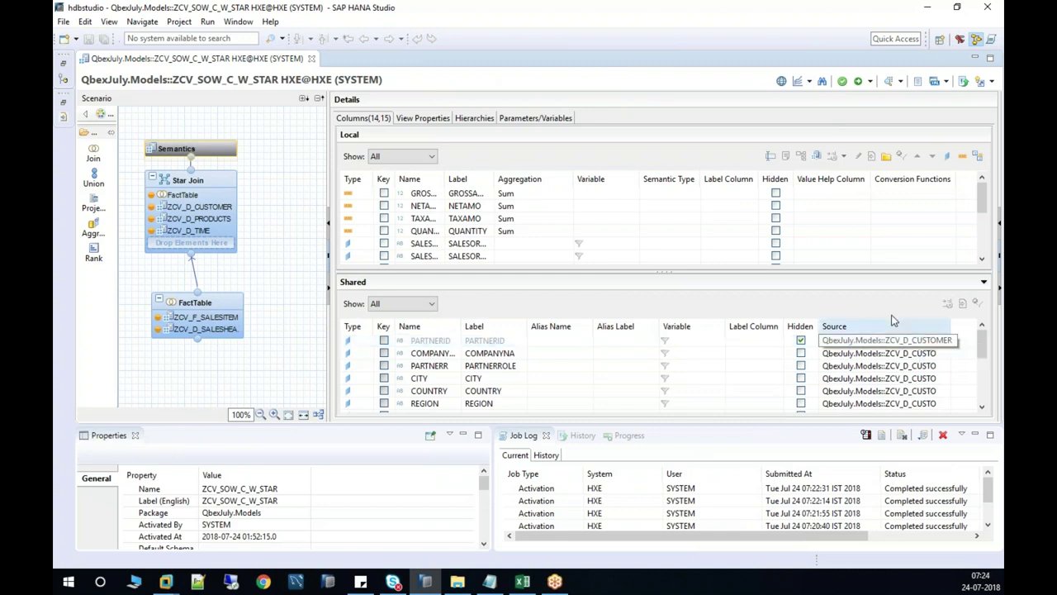
Enlarge the Shared columns list, collapse the Scenario area and widen the Name and Label columns to read the full names.
{"action": "left_click_drag", "start_coordinate": [840, 271], "coordinate": [840, 221]}
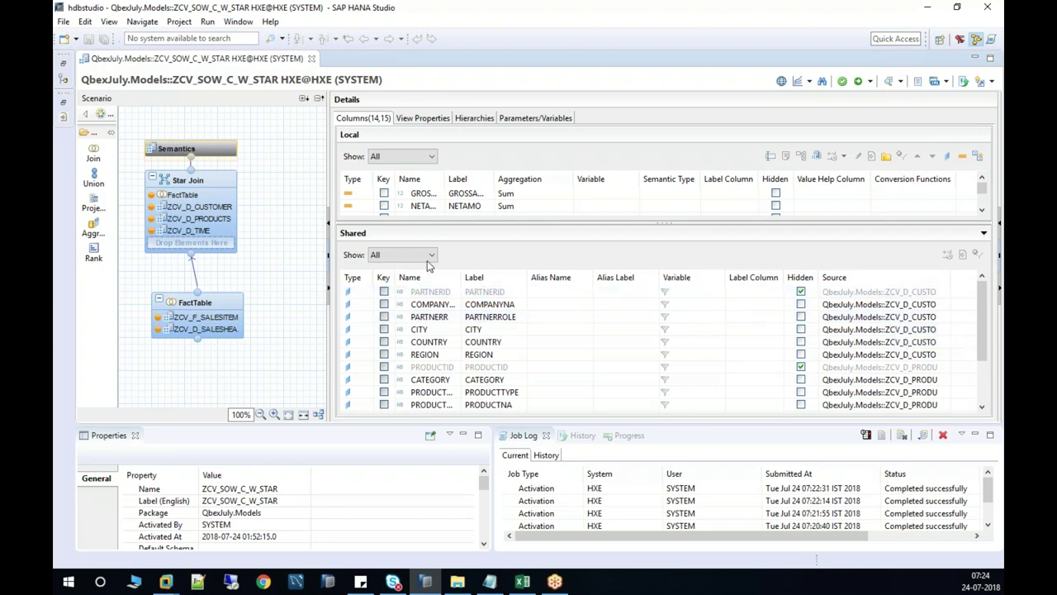
{"action": "left_click", "coordinate": [329, 225]}
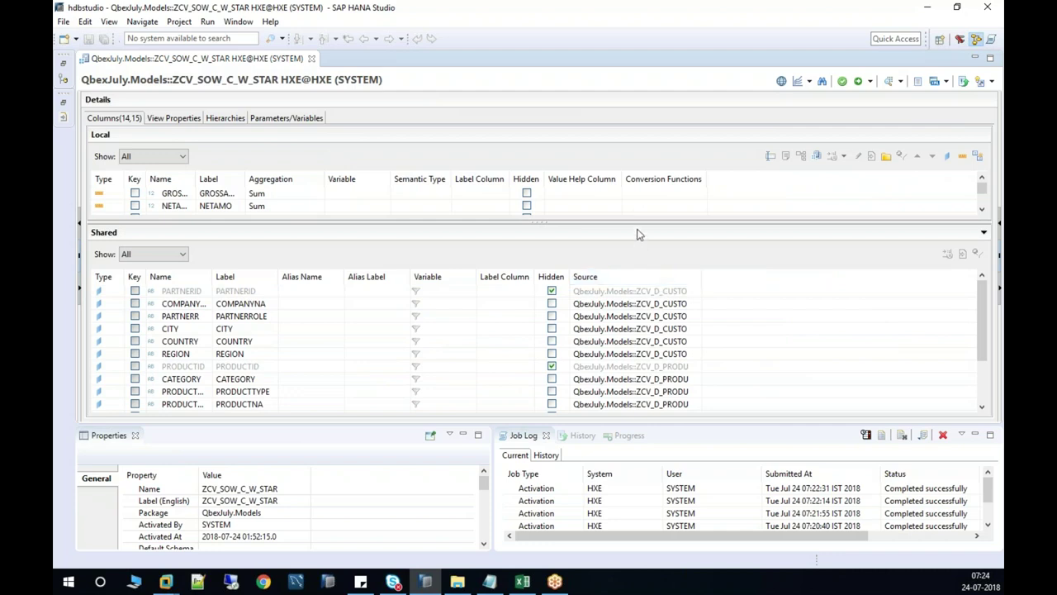
{"action": "left_click_drag", "start_coordinate": [637, 229], "coordinate": [624, 213]}
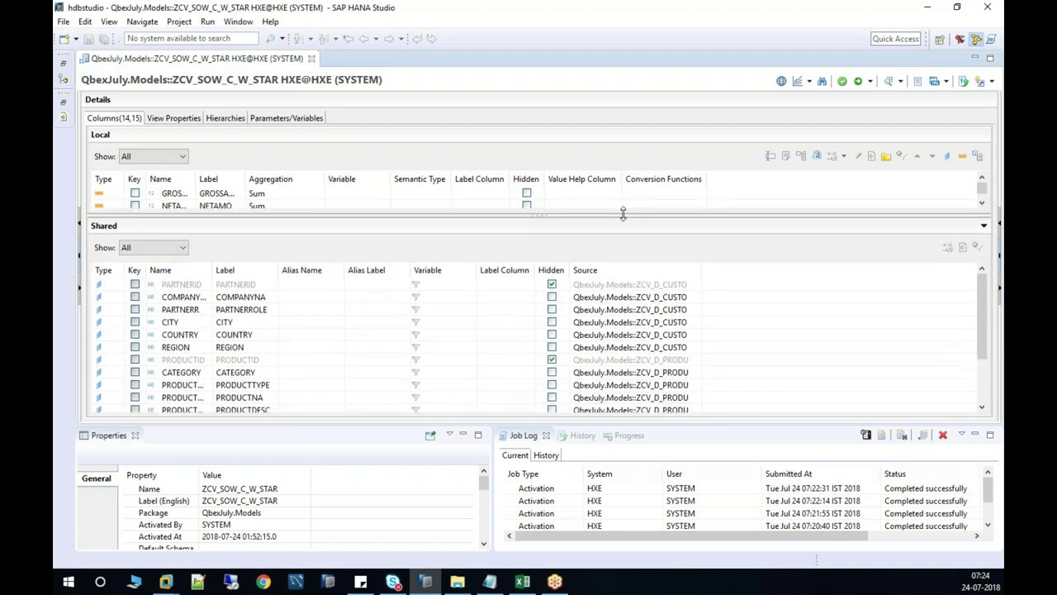
{"action": "left_click_drag", "start_coordinate": [279, 269], "coordinate": [295, 268]}
{"action": "left_click_drag", "start_coordinate": [216, 270], "coordinate": [236, 269]}
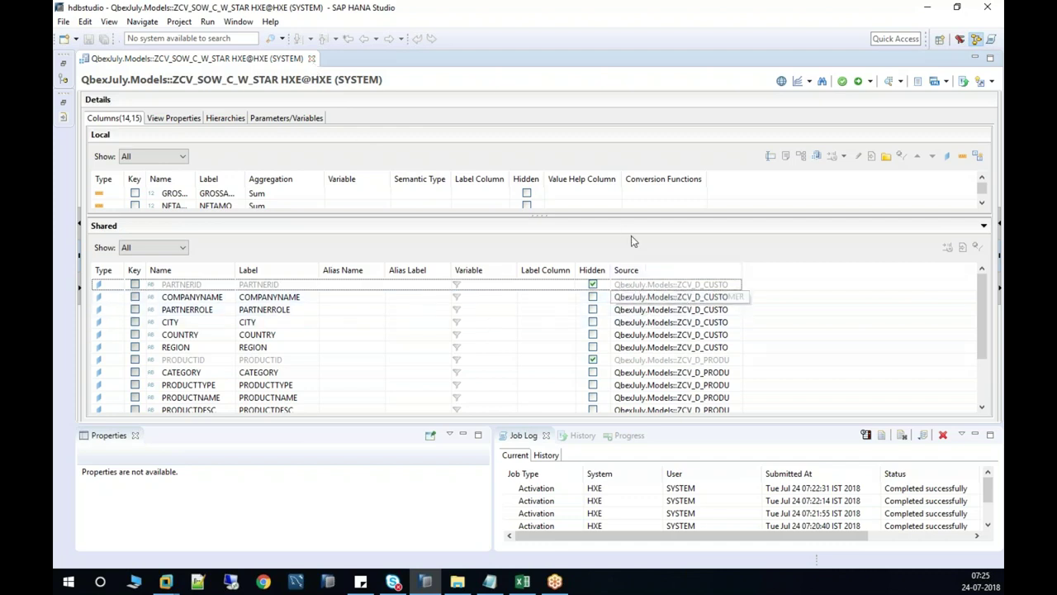
{"action": "left_click_drag", "start_coordinate": [623, 215], "coordinate": [623, 207]}
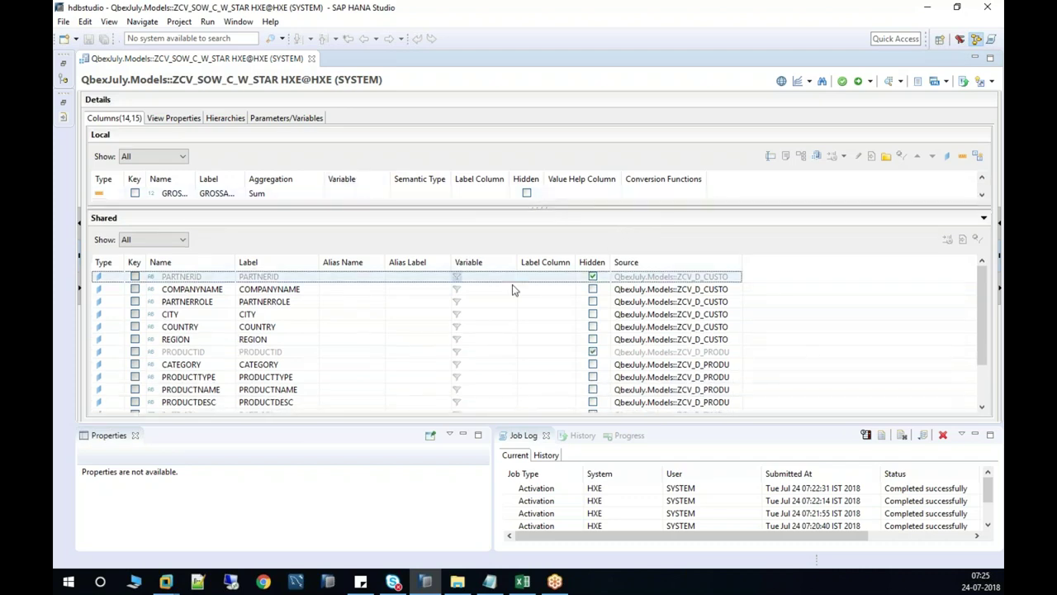
Examine the sources of the shared customer columns, enlarge the Local columns list for comparison and close the view.
{"action": "left_click", "coordinate": [665, 291]}
{"action": "left_click", "coordinate": [673, 303]}
{"action": "left_click", "coordinate": [679, 339]}
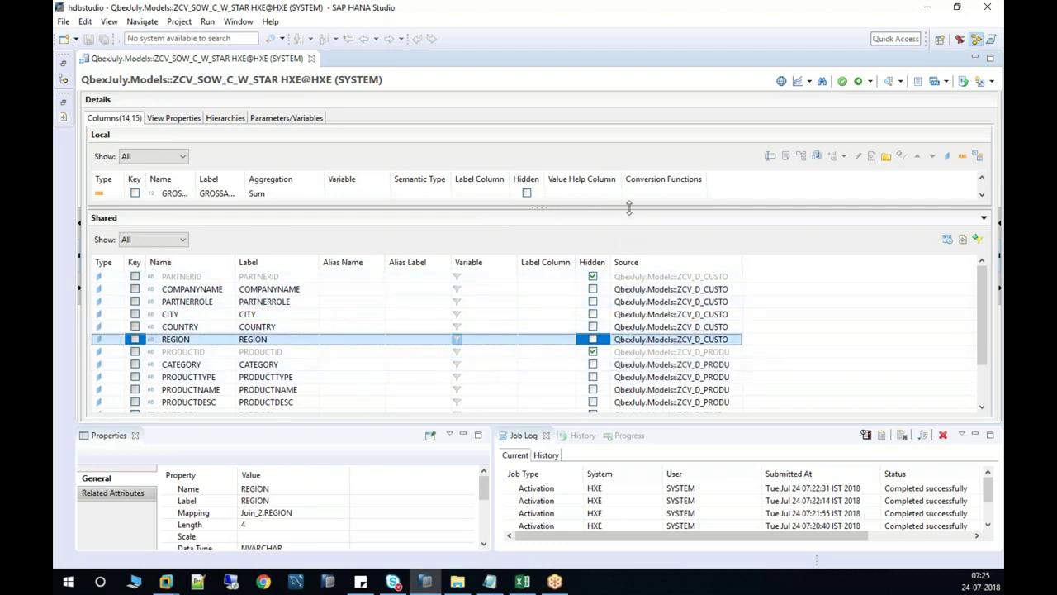
{"action": "left_click_drag", "start_coordinate": [629, 208], "coordinate": [628, 299]}
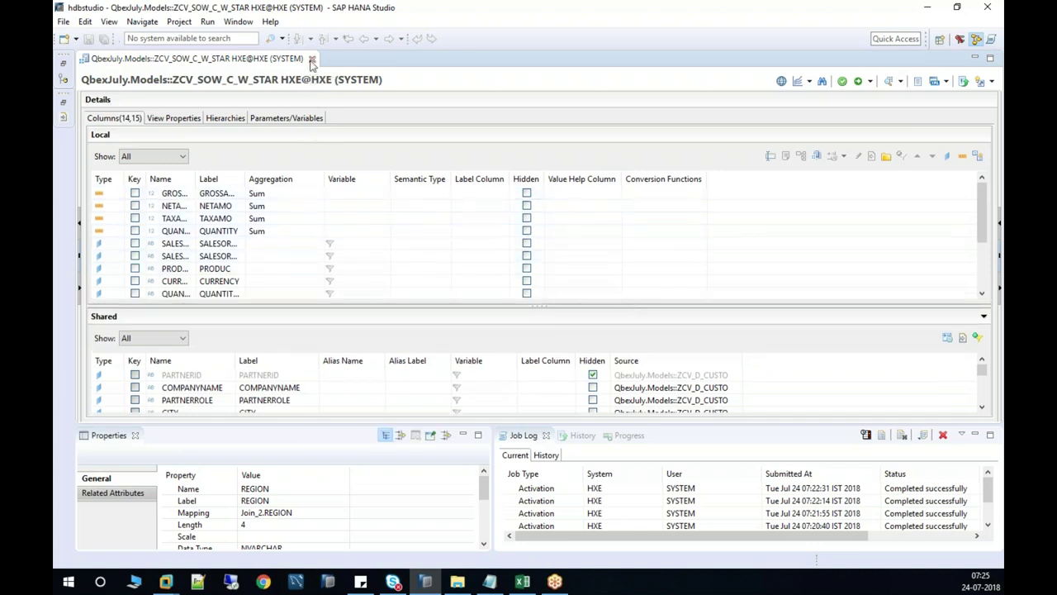
{"action": "left_click", "coordinate": [312, 58]}
Open ZCV_SOW_C_WO_STAR with the Systems view minimized and examine its column list in the Semantics node.
{"action": "left_click", "coordinate": [63, 63]}
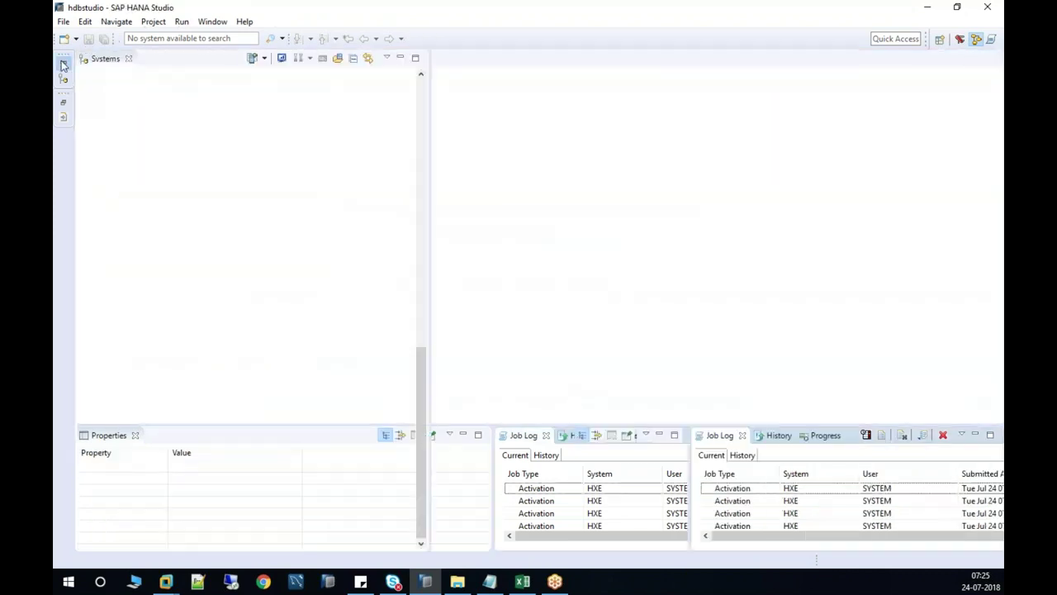
{"action": "double_click", "coordinate": [237, 444]}
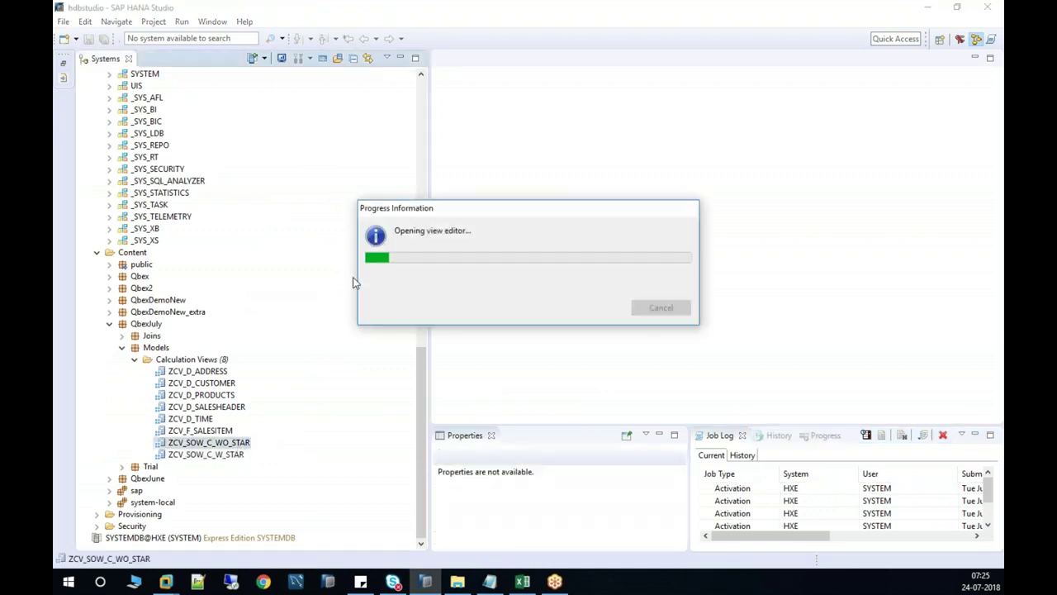
{"action": "left_click", "coordinate": [401, 59]}
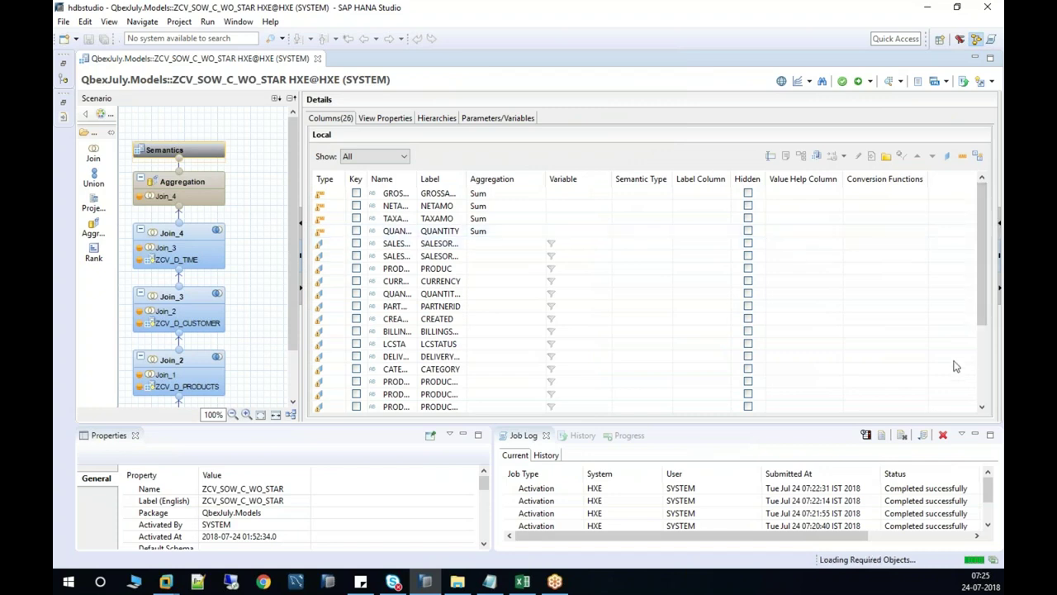
{"action": "left_click_drag", "start_coordinate": [991, 322], "coordinate": [958, 219]}
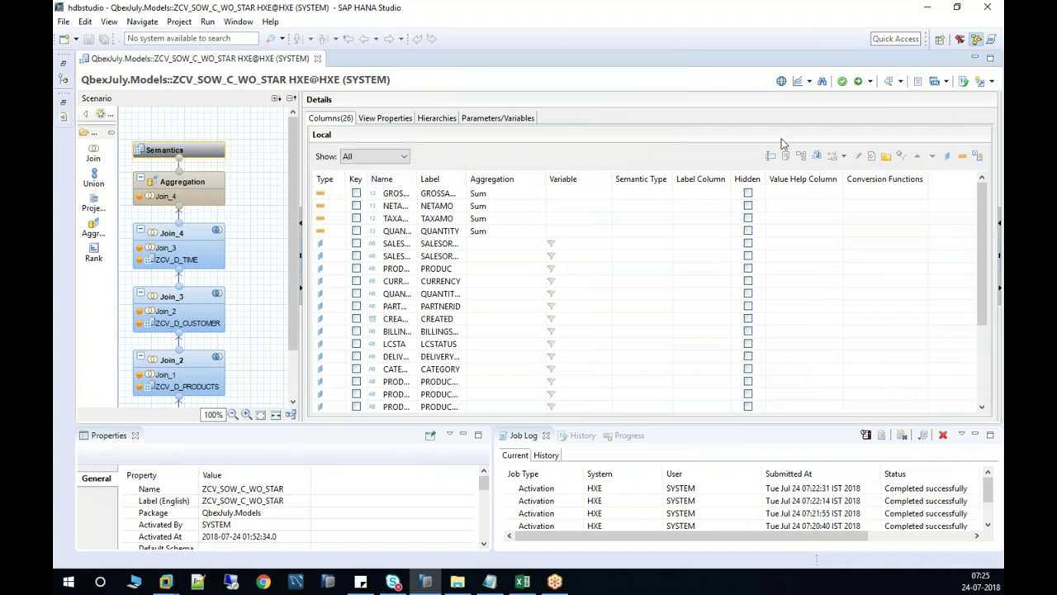
Try to shorten the view's debug query by removing the columns SALESORDERID through PARTNERROLE from its SELECT list and close it.
{"action": "left_click", "coordinate": [809, 83]}
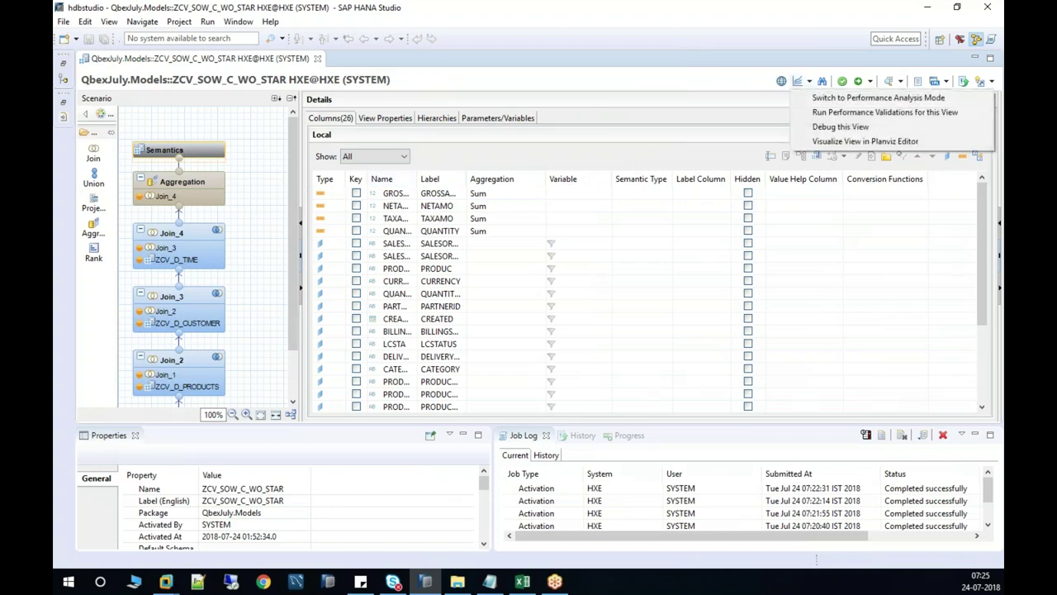
{"action": "left_click", "coordinate": [830, 130]}
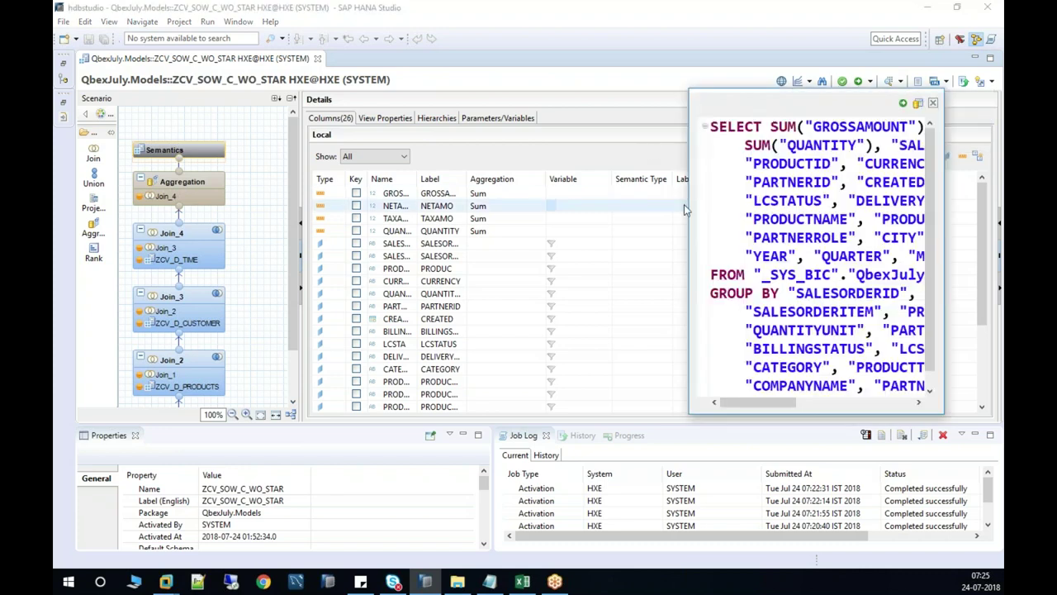
{"action": "left_click_drag", "start_coordinate": [691, 200], "coordinate": [396, 149]}
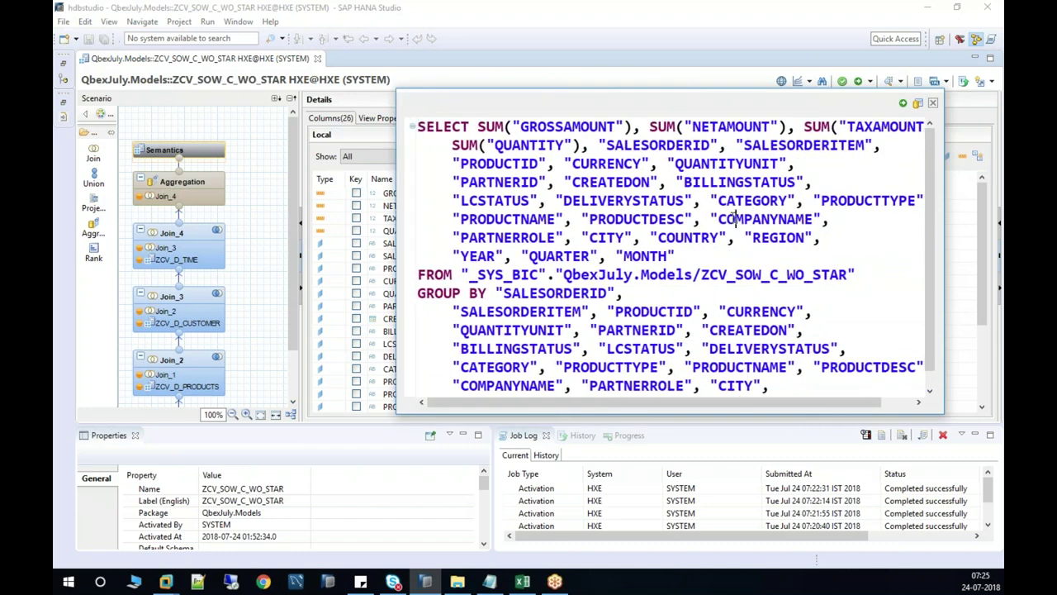
{"action": "scroll", "coordinate": [734, 219], "scroll_direction": "down", "scroll_amount": 1}
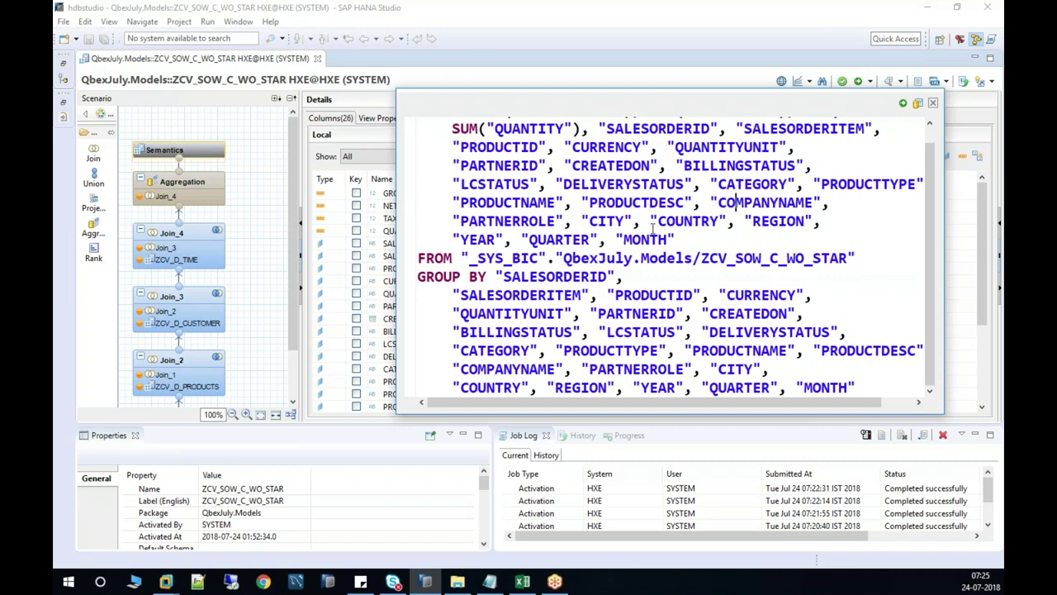
{"action": "scroll", "coordinate": [652, 236], "scroll_direction": "up", "scroll_amount": 1}
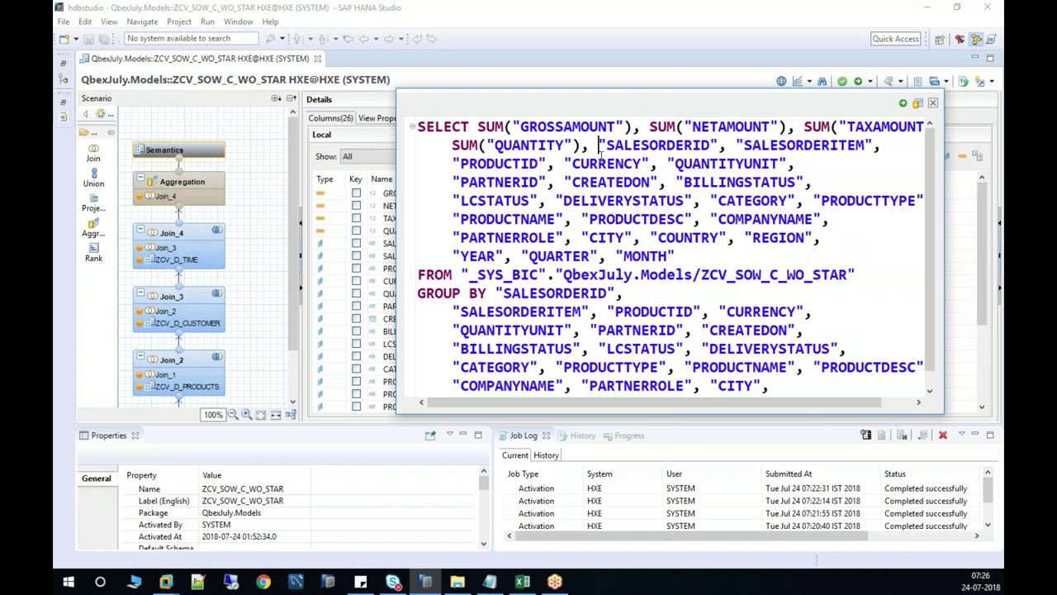
{"action": "left_click_drag", "start_coordinate": [599, 144], "coordinate": [583, 237]}
{"action": "key", "text": "Delete"}
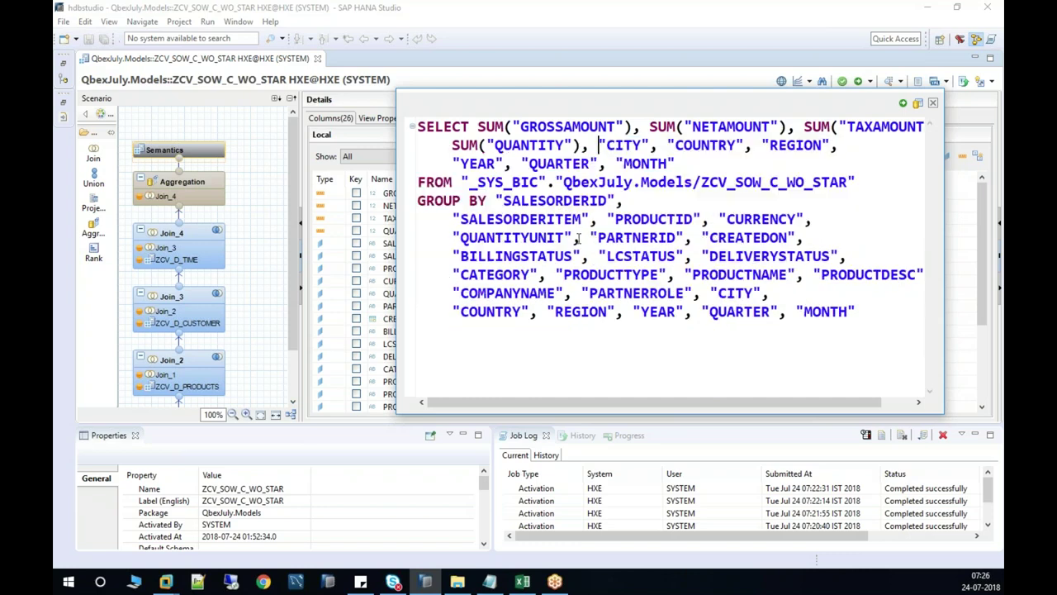
{"action": "left_click_drag", "start_coordinate": [650, 145], "coordinate": [676, 163]}
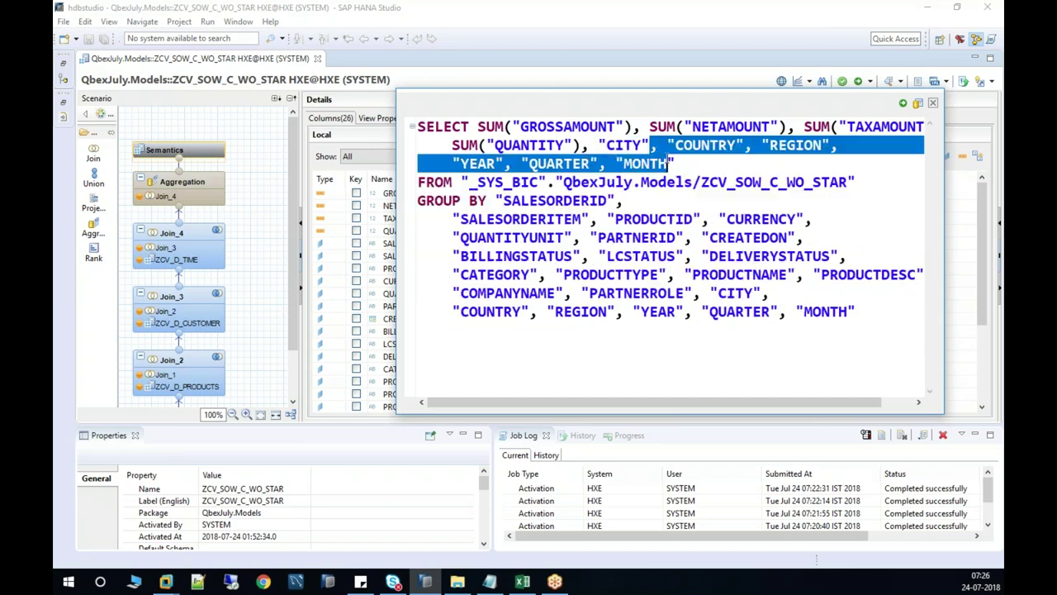
{"action": "left_click", "coordinate": [933, 103]}
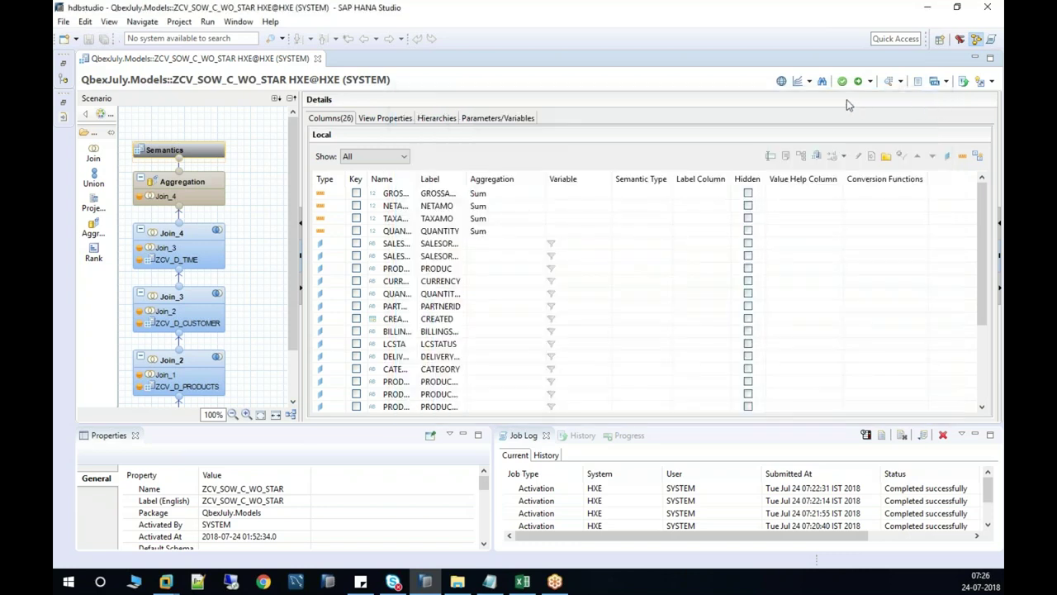
Reopen the debug query, try to reduce its SELECT attributes and GROUP BY clause to CITY only, and close it.
{"action": "left_click", "coordinate": [809, 83]}
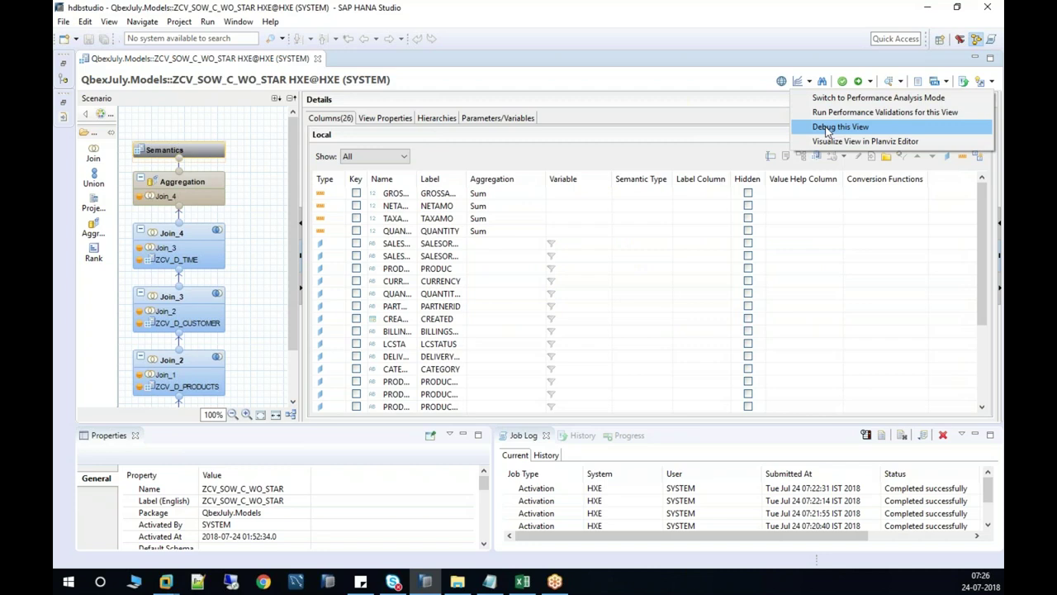
{"action": "left_click", "coordinate": [827, 129]}
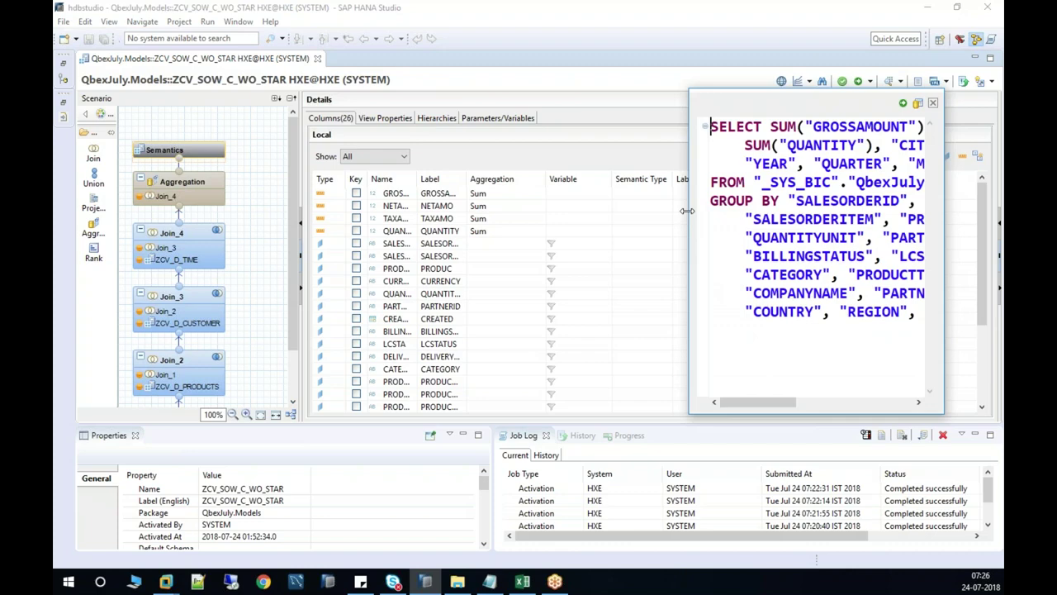
{"action": "left_click_drag", "start_coordinate": [686, 211], "coordinate": [414, 206]}
{"action": "left_click_drag", "start_coordinate": [666, 145], "coordinate": [692, 164]}
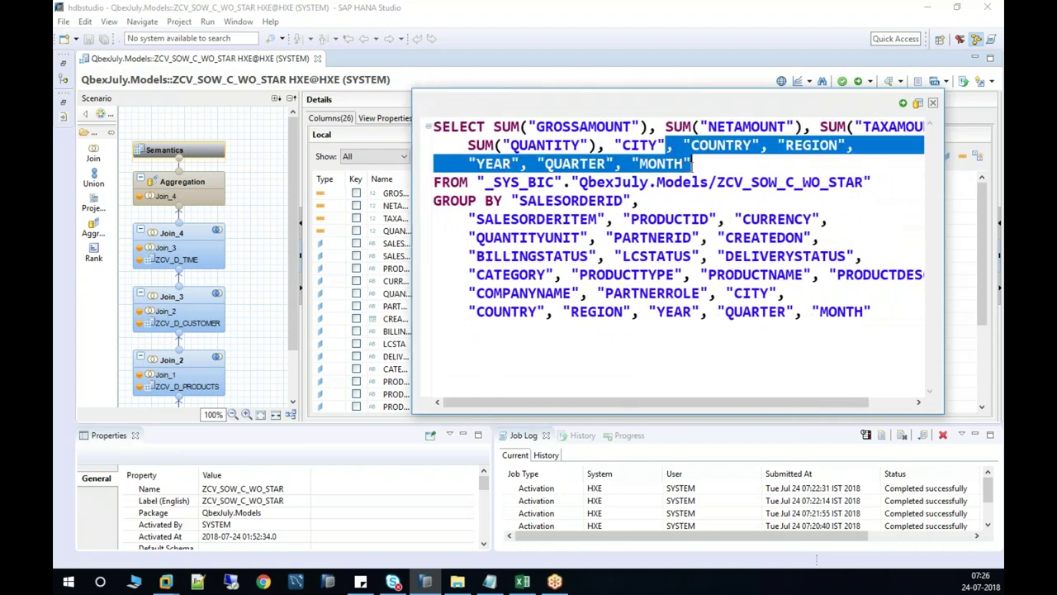
{"action": "key", "text": "BackSpace"}
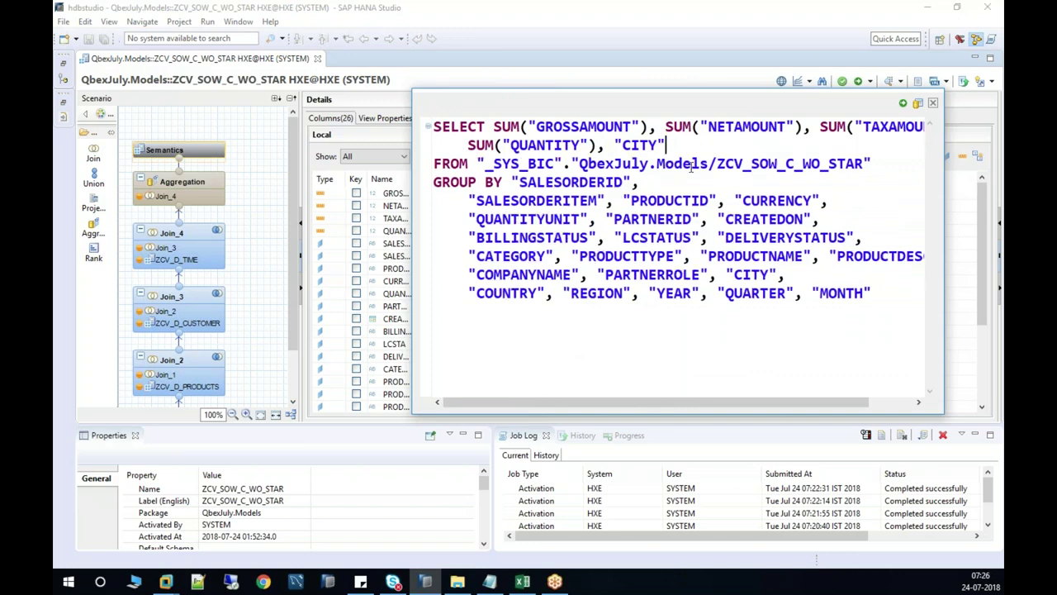
{"action": "left_click_drag", "start_coordinate": [512, 180], "coordinate": [717, 277]}
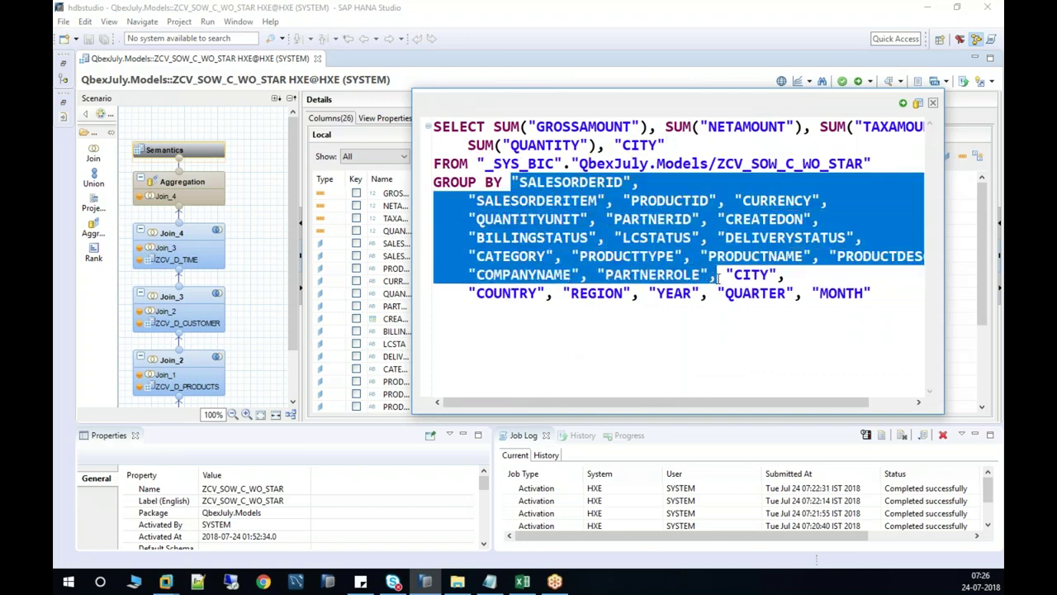
{"action": "key", "text": "BackSpace"}
{"action": "left_click_drag", "start_coordinate": [578, 181], "coordinate": [886, 202]}
{"action": "key", "text": "BackSpace"}
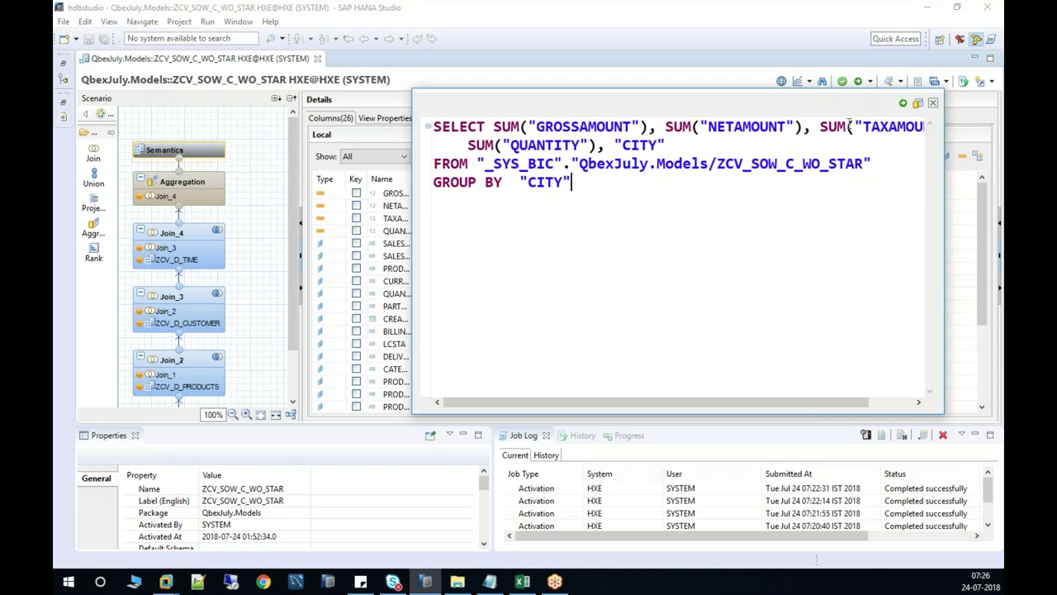
{"action": "left_click", "coordinate": [932, 103]}
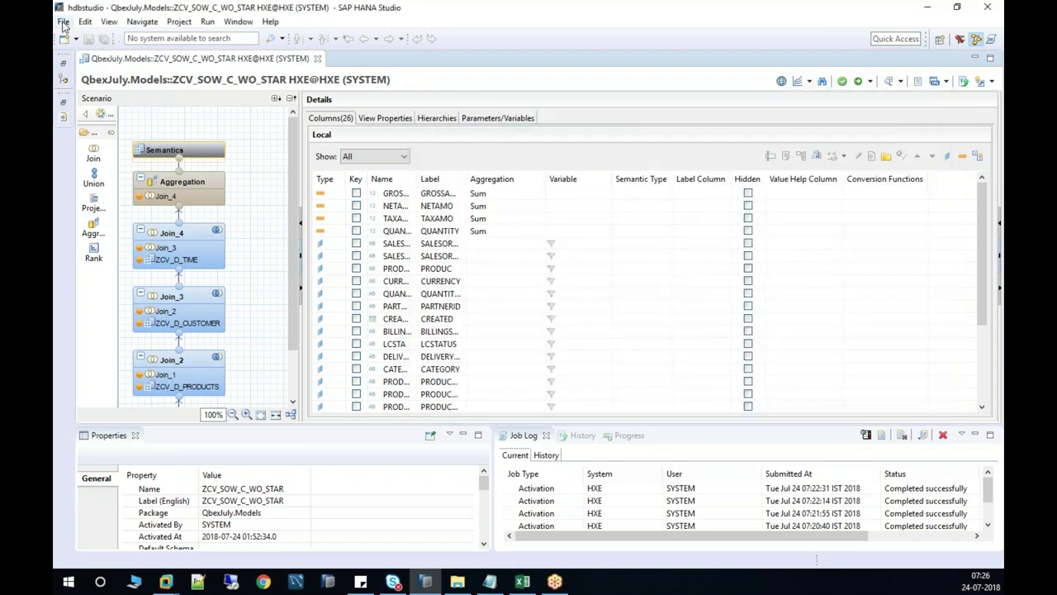
Close ZCV_SOW_C_WO_STAR and reopen it from the Models package with the Systems view minimized.
{"action": "left_click", "coordinate": [316, 59]}
{"action": "left_click", "coordinate": [65, 64]}
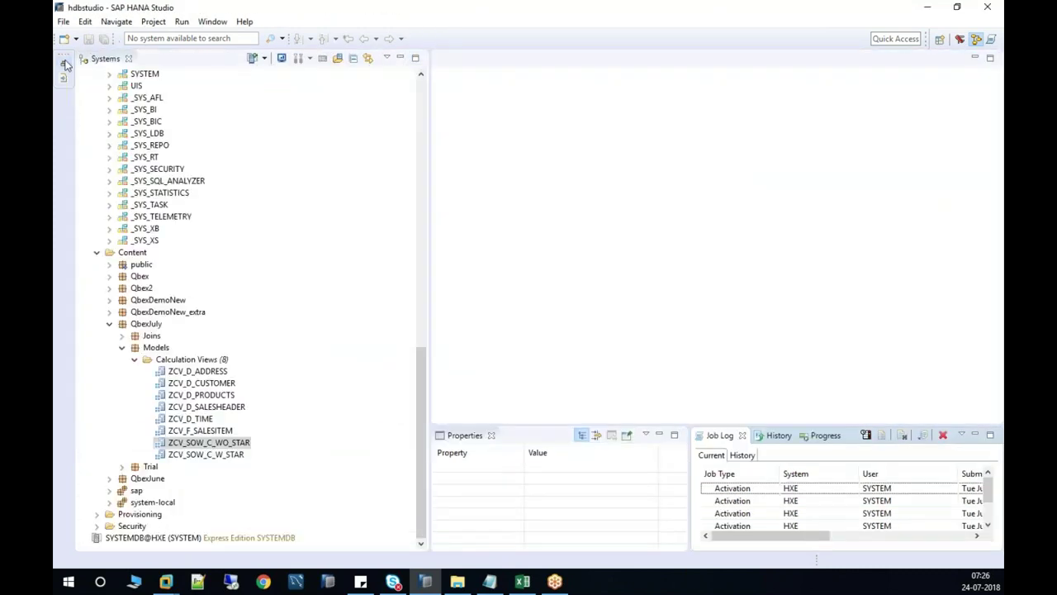
{"action": "double_click", "coordinate": [224, 443]}
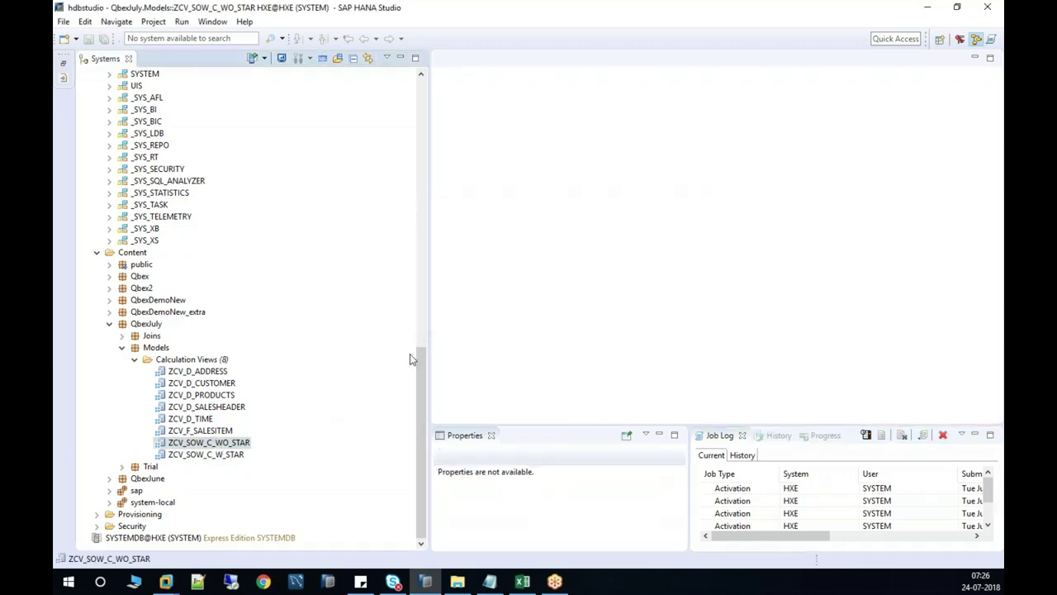
{"action": "left_click", "coordinate": [399, 58]}
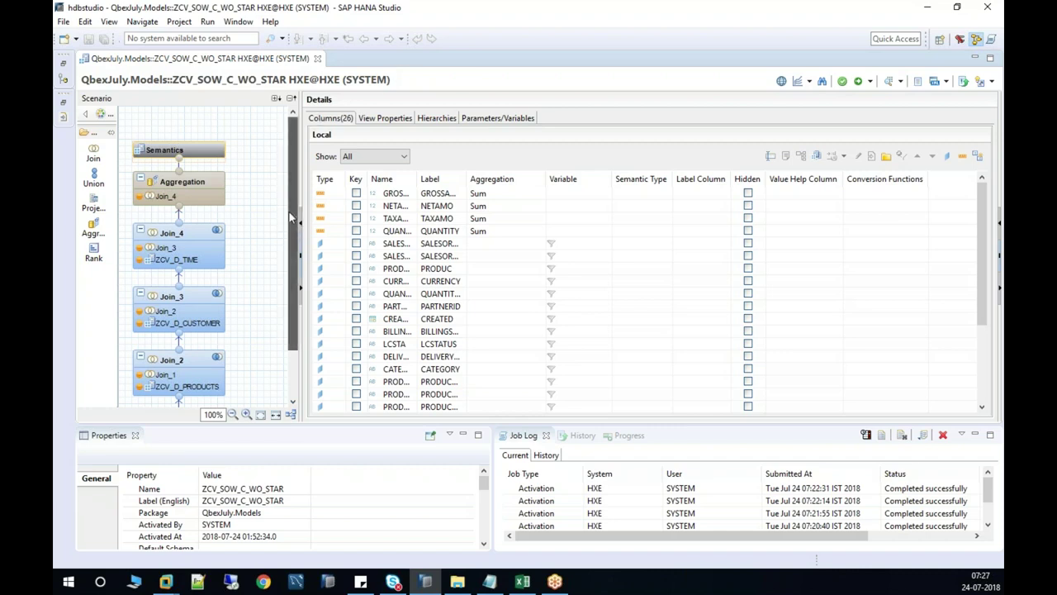
{"action": "scroll", "coordinate": [292, 175], "scroll_direction": "down", "scroll_amount": 3}
{"action": "scroll", "coordinate": [287, 153], "scroll_direction": "up", "scroll_amount": 3}
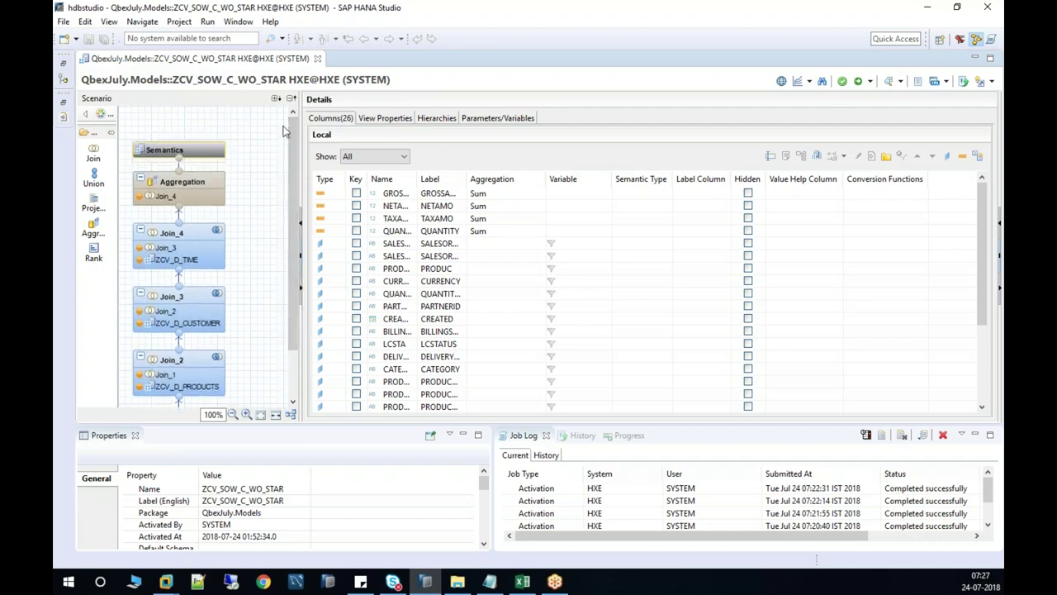
Open the view's debug query and remove every attribute except CITY from the SELECT list, keeping the four sums.
{"action": "left_click", "coordinate": [810, 82]}
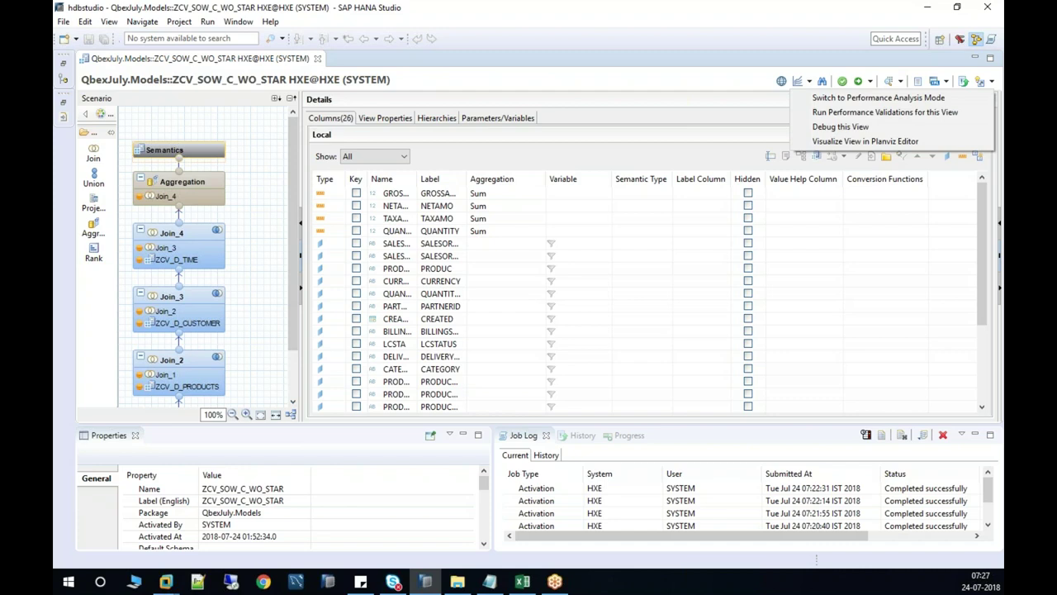
{"action": "left_click", "coordinate": [864, 128]}
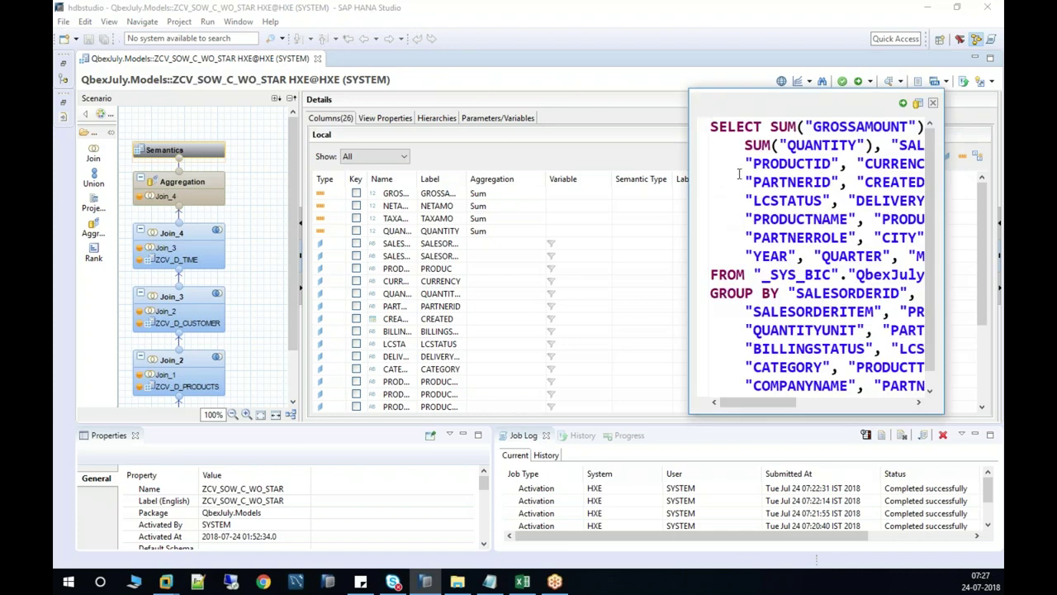
{"action": "left_click_drag", "start_coordinate": [689, 189], "coordinate": [354, 157]}
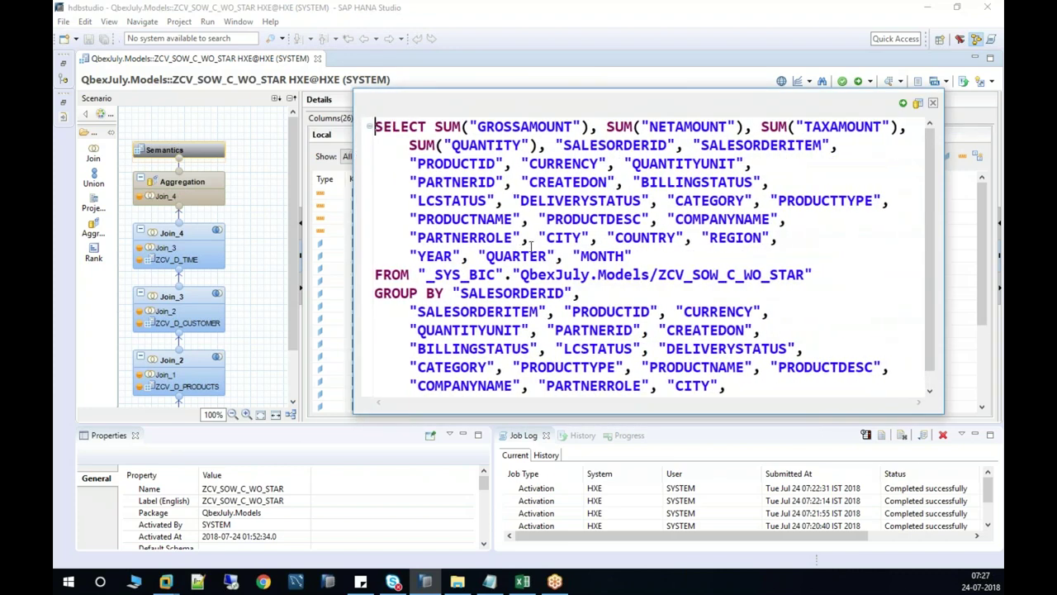
{"action": "left_click_drag", "start_coordinate": [531, 238], "coordinate": [556, 140]}
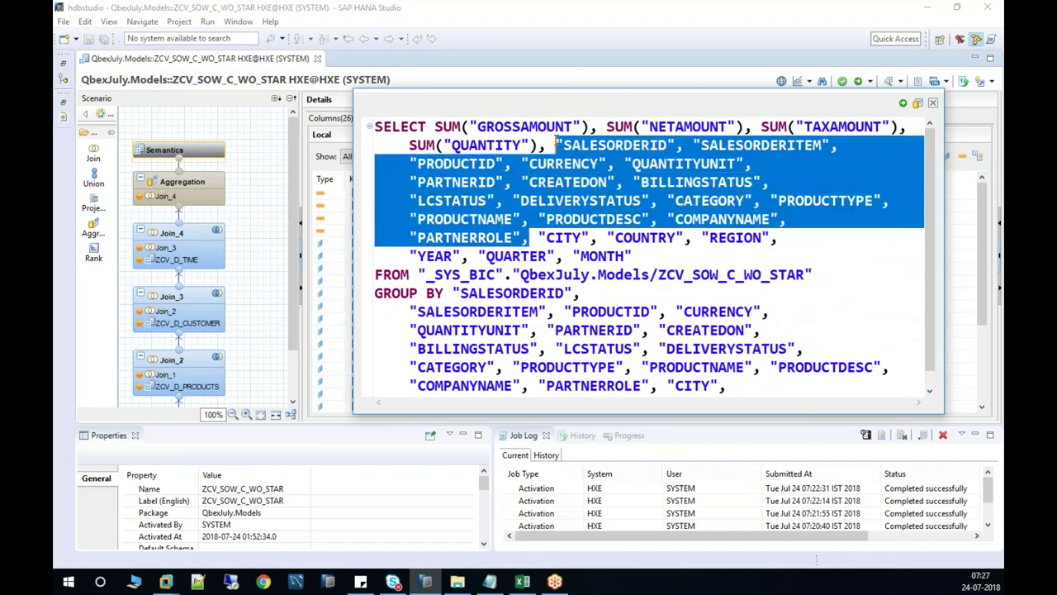
{"action": "key", "text": "Delete"}
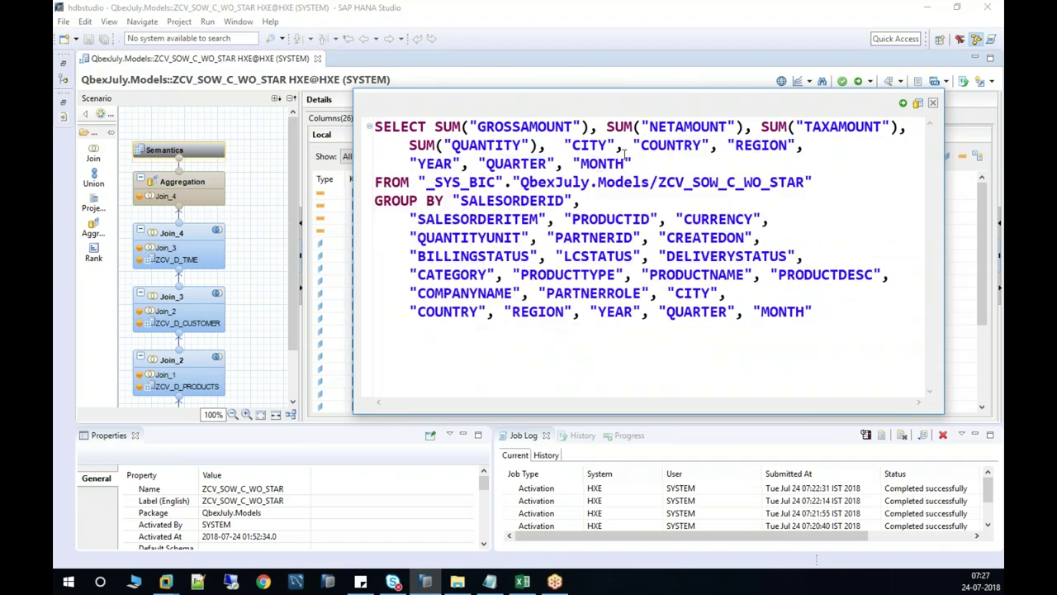
{"action": "left_click_drag", "start_coordinate": [616, 146], "coordinate": [633, 164]}
{"action": "key", "text": "Delete"}
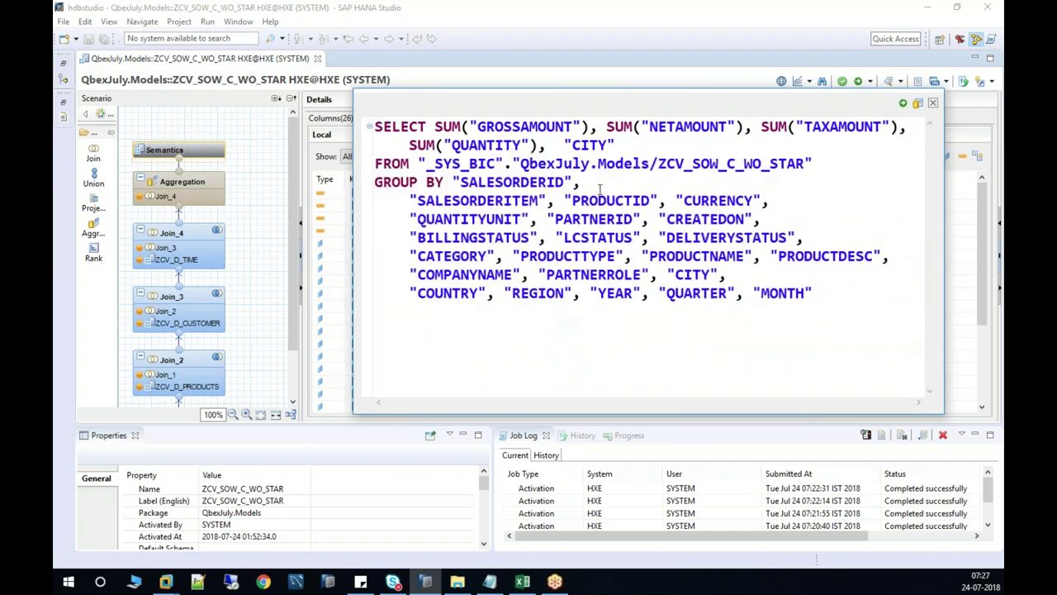
Reduce the debug query's GROUP BY clause to CITY and execute the query to start the debug session.
{"action": "left_click_drag", "start_coordinate": [453, 182], "coordinate": [661, 276]}
{"action": "key", "text": "Delete"}
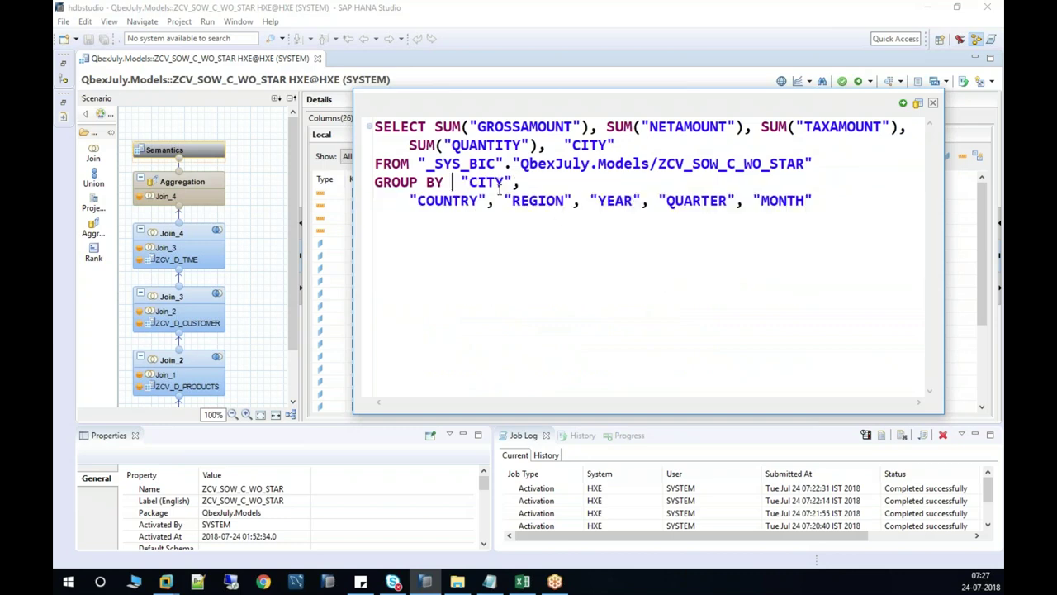
{"action": "left_click_drag", "start_coordinate": [512, 182], "coordinate": [823, 209]}
{"action": "key", "text": "Delete"}
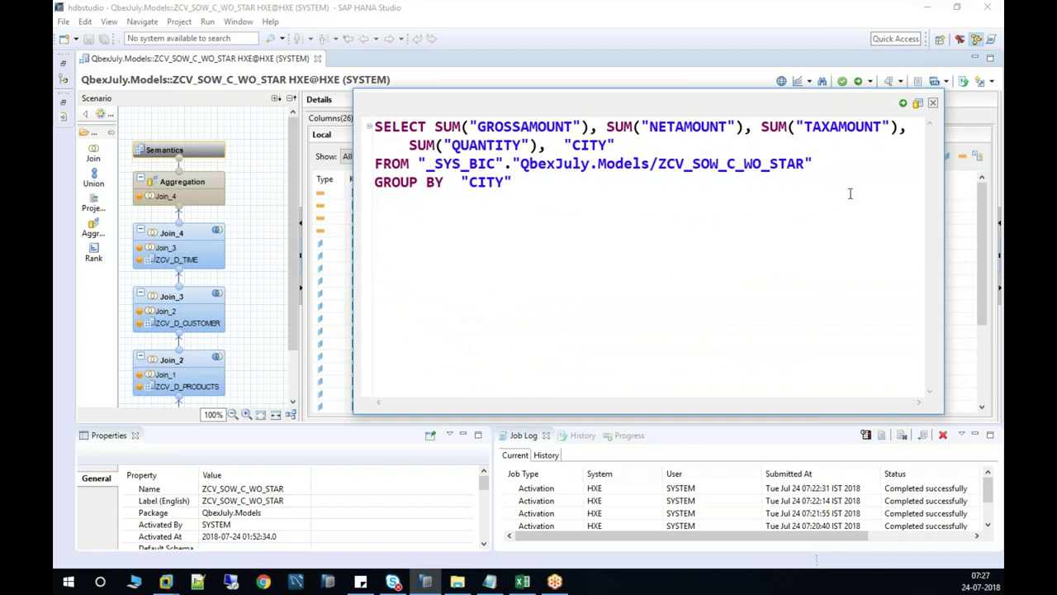
{"action": "left_click", "coordinate": [904, 104]}
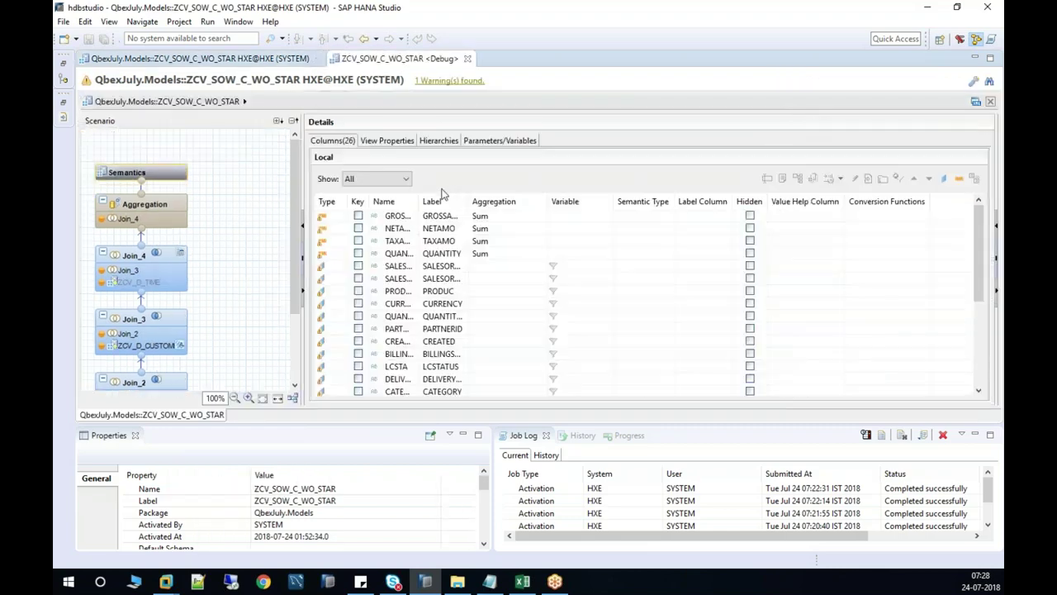
Compare the debug scenario with the original view and enlarge the Aggregation node's default query to read it in full.
{"action": "left_click", "coordinate": [249, 59]}
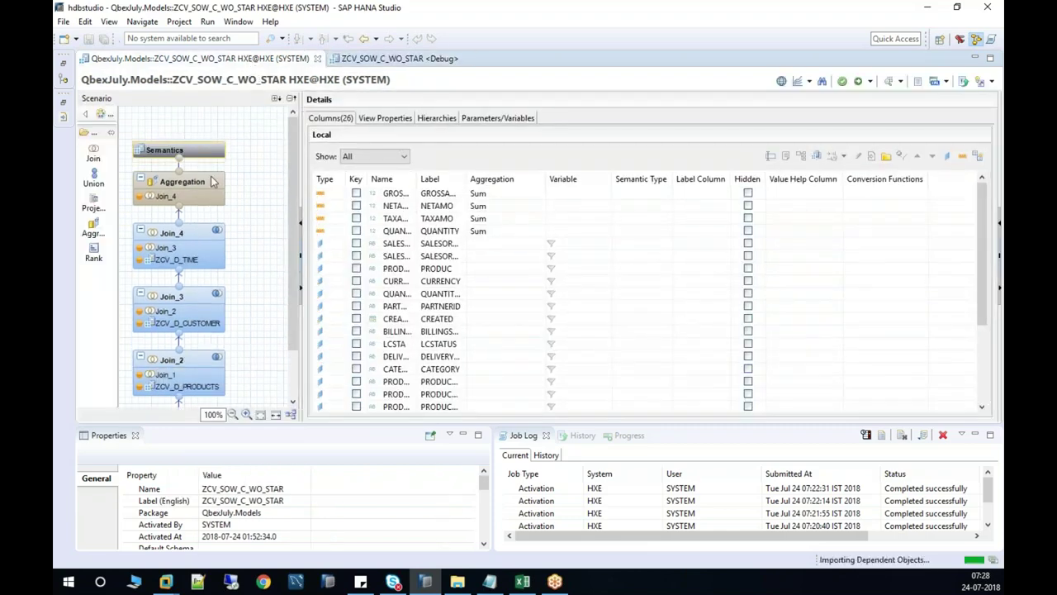
{"action": "left_click", "coordinate": [381, 59]}
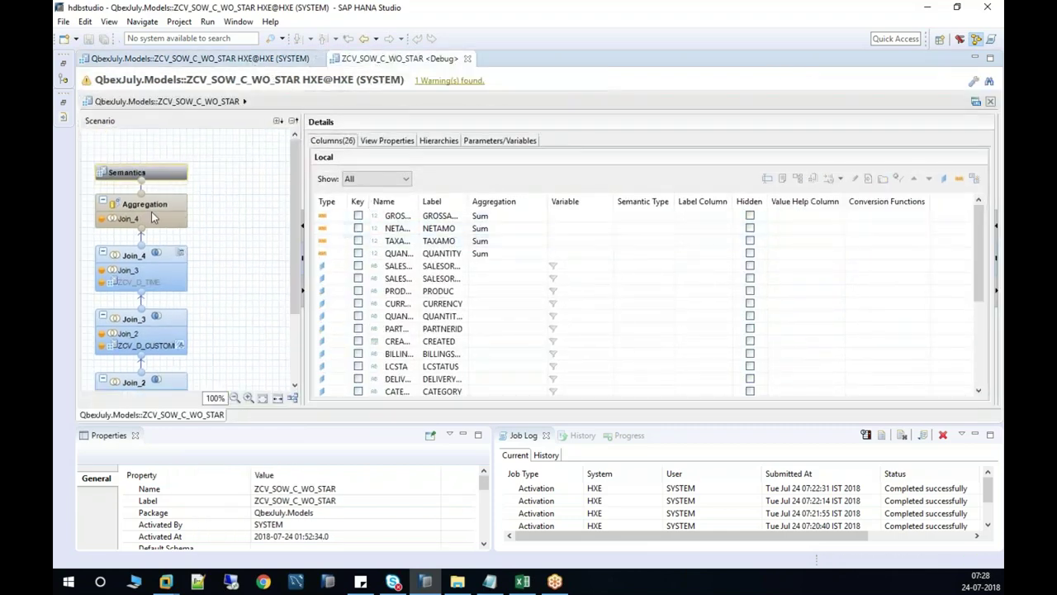
{"action": "left_click", "coordinate": [145, 211]}
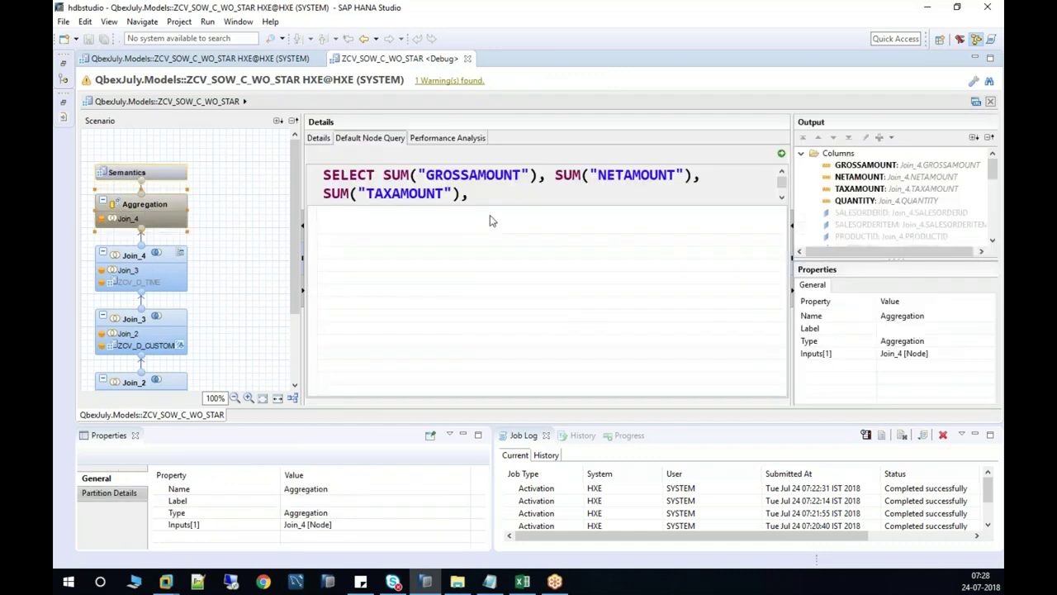
{"action": "left_click_drag", "start_coordinate": [507, 205], "coordinate": [512, 257]}
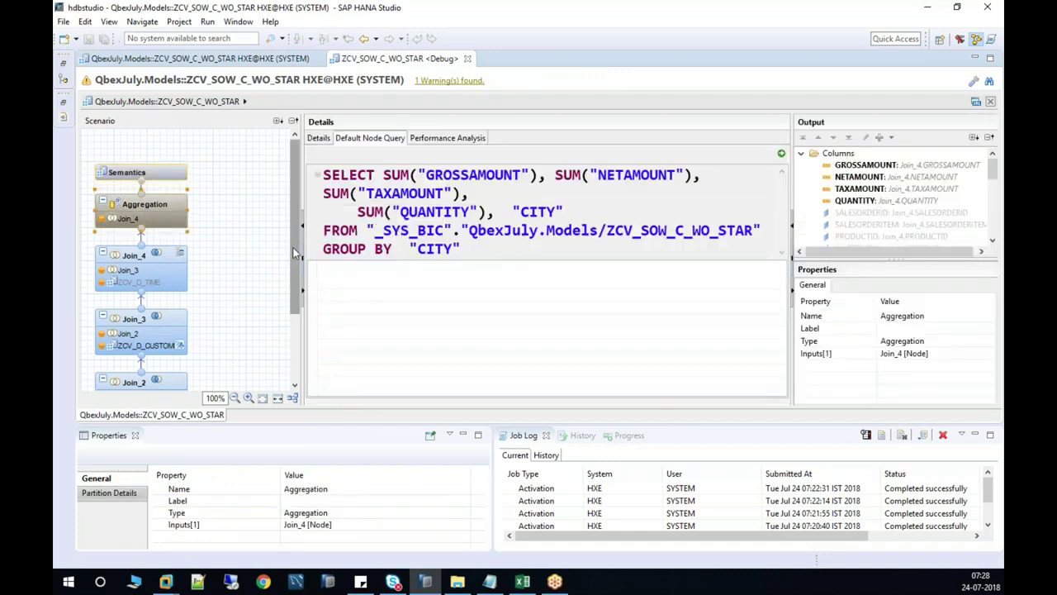
Enlarge the Join_1 node query in the debug scenario and examine its requested PARTNERID, PRODUCTID and SALESORDERID fields.
{"action": "left_click_drag", "start_coordinate": [299, 257], "coordinate": [295, 330]}
{"action": "left_click", "coordinate": [142, 363]}
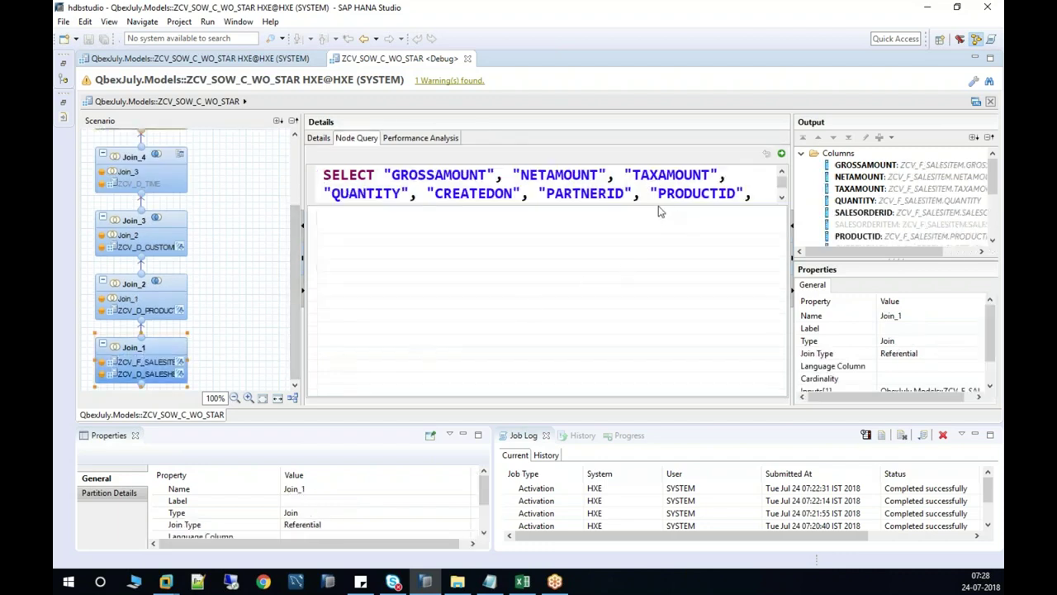
{"action": "left_click_drag", "start_coordinate": [659, 205], "coordinate": [661, 252]}
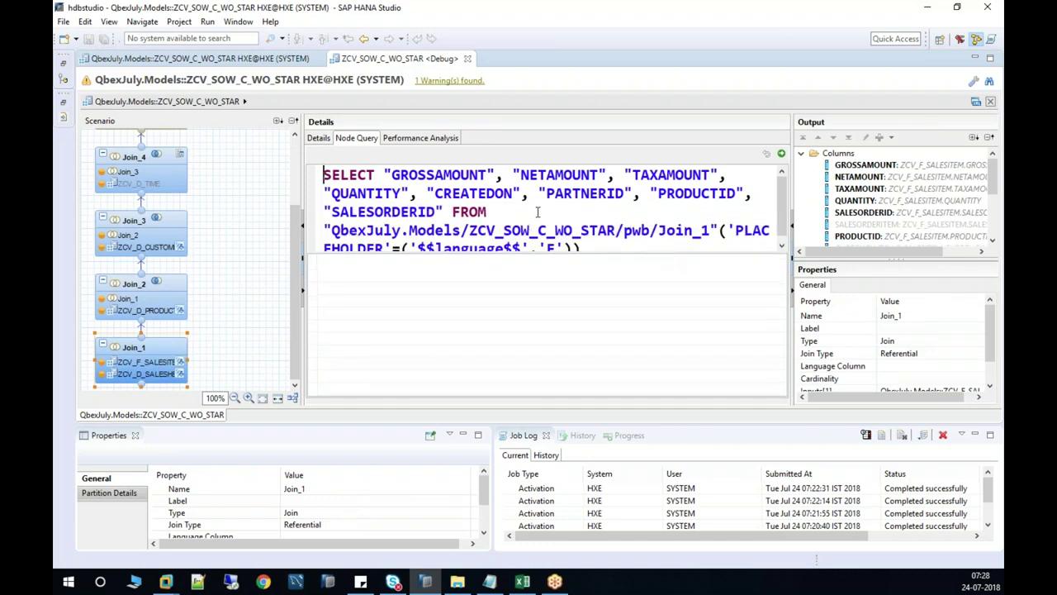
{"action": "left_click_drag", "start_coordinate": [537, 194], "coordinate": [446, 211]}
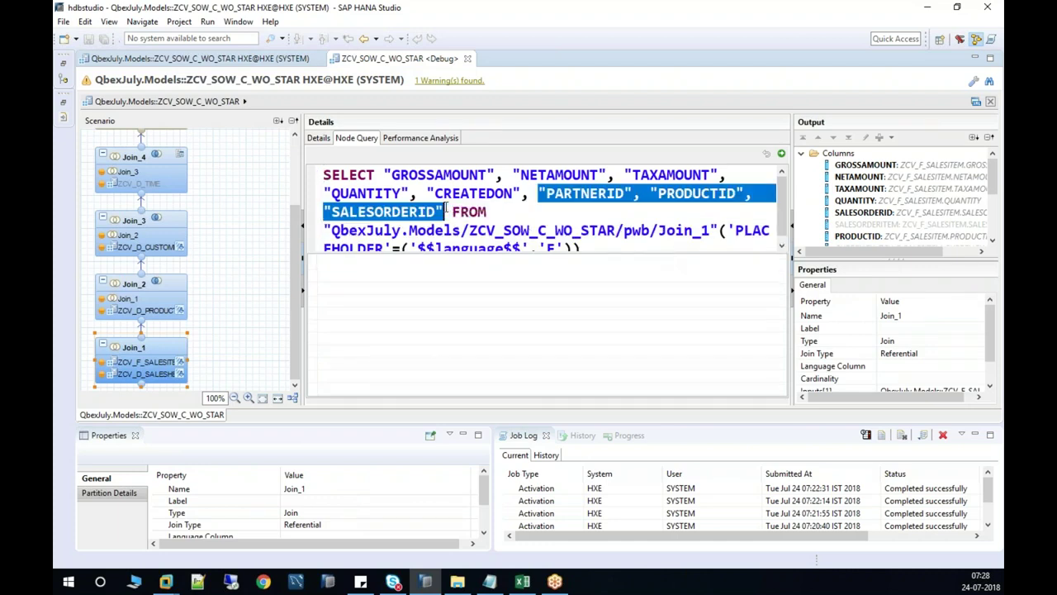
Execute the Join_1 and Join_2 node queries in turn and examine the fields each returns.
{"action": "left_click", "coordinate": [780, 154]}
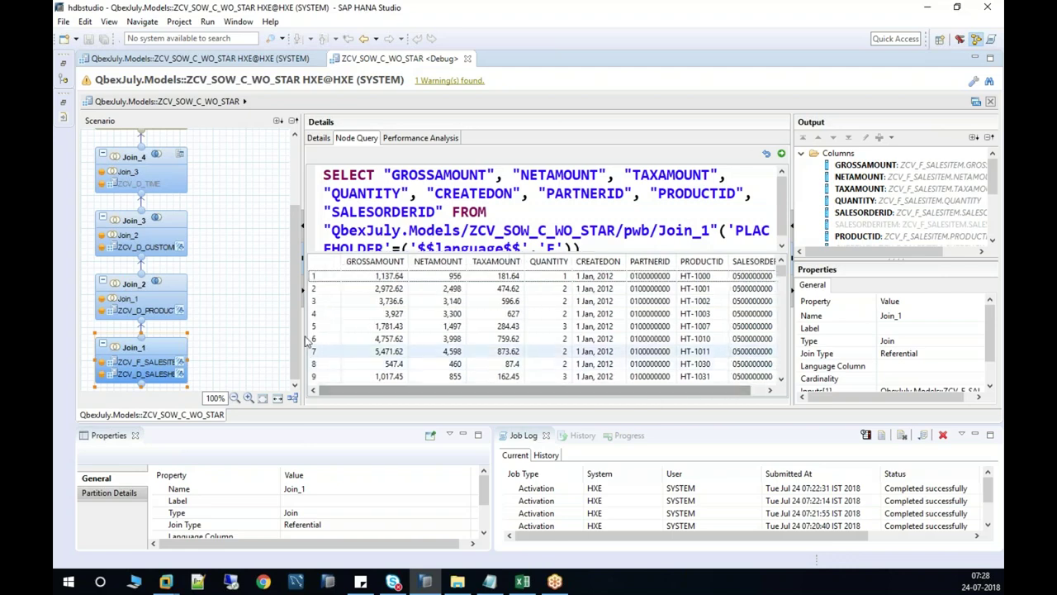
{"action": "left_click", "coordinate": [178, 291]}
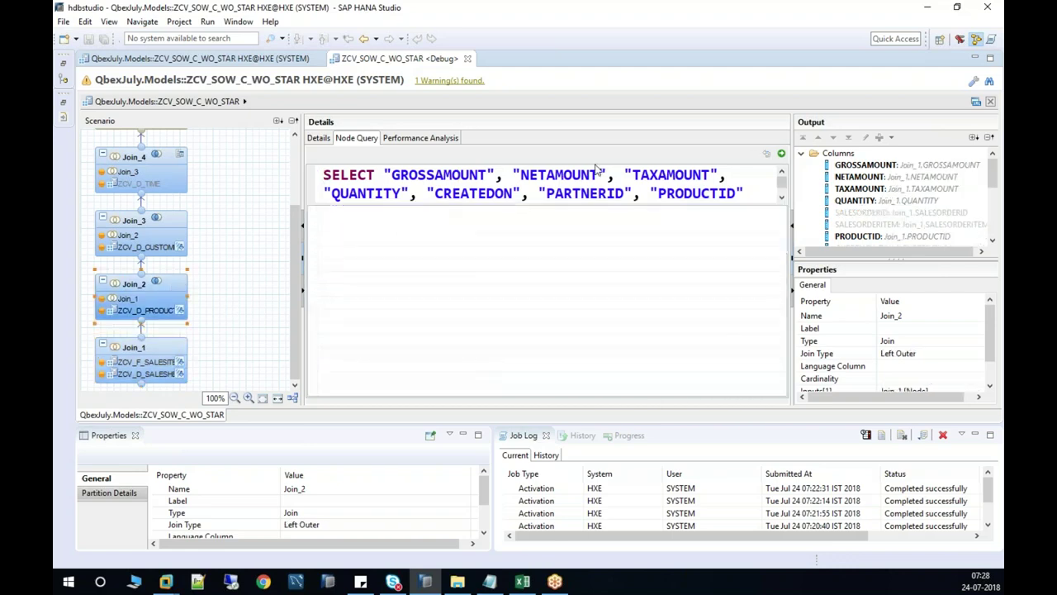
{"action": "left_click_drag", "start_coordinate": [625, 207], "coordinate": [626, 242]}
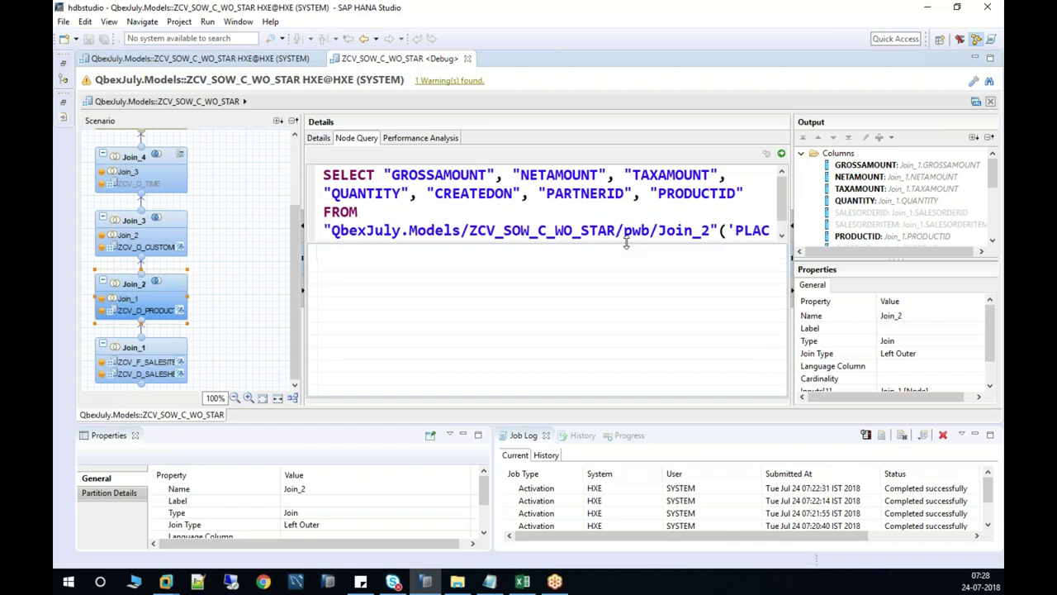
{"action": "left_click", "coordinate": [782, 154]}
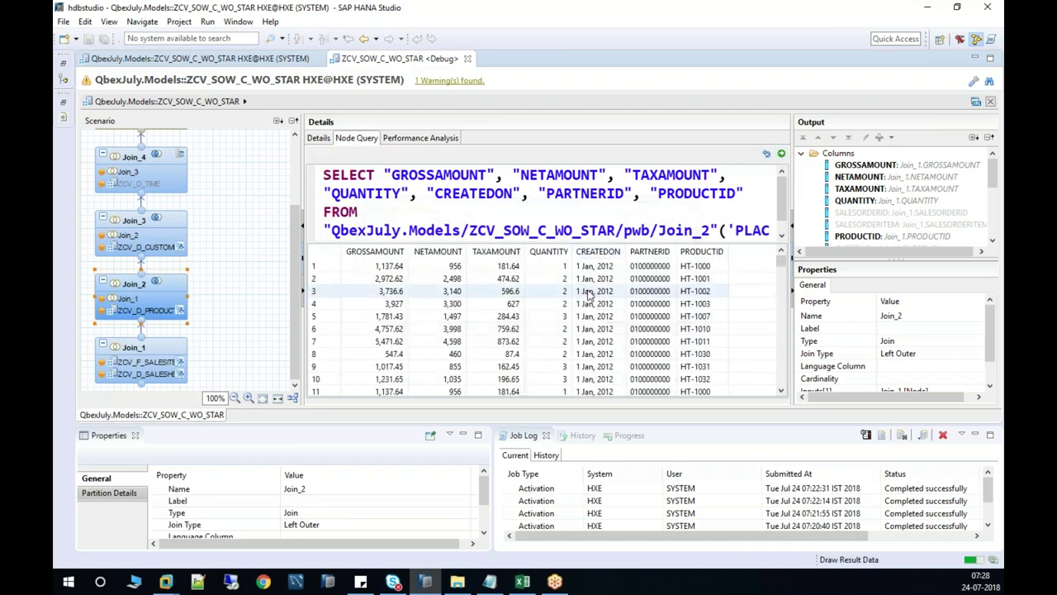
Execute the Join_3 node query and widen the CITY column in its results to examine it.
{"action": "left_click", "coordinate": [163, 219]}
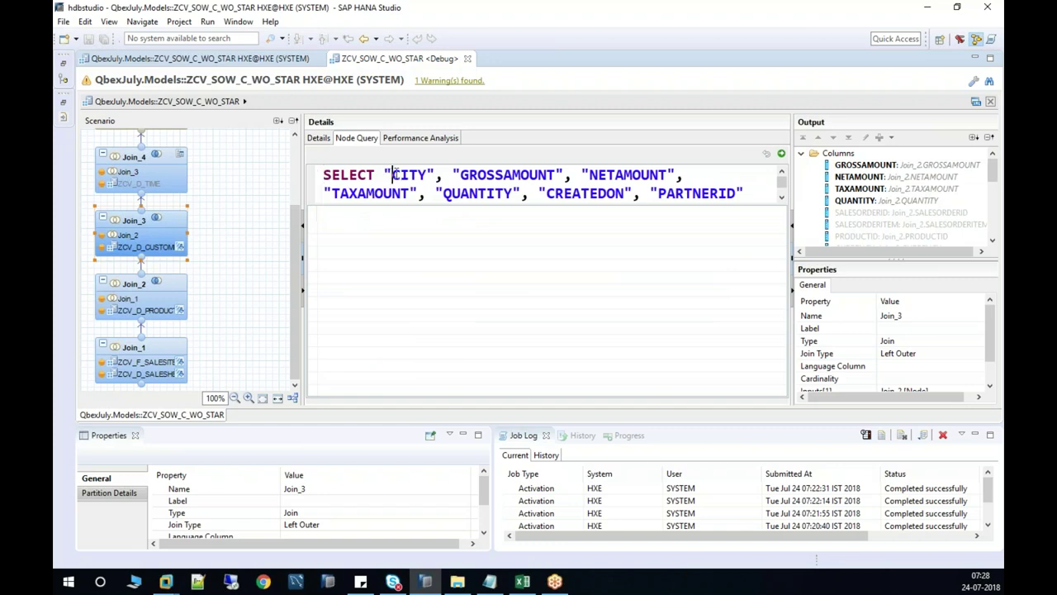
{"action": "left_click_drag", "start_coordinate": [392, 175], "coordinate": [446, 175]}
{"action": "left_click", "coordinate": [782, 154]}
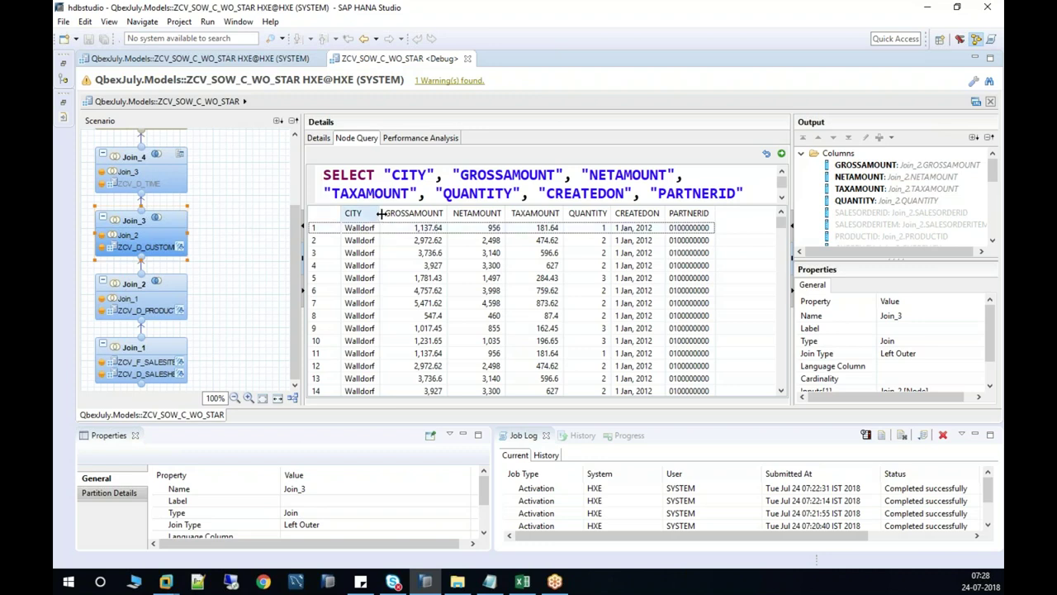
{"action": "left_click_drag", "start_coordinate": [384, 217], "coordinate": [405, 216]}
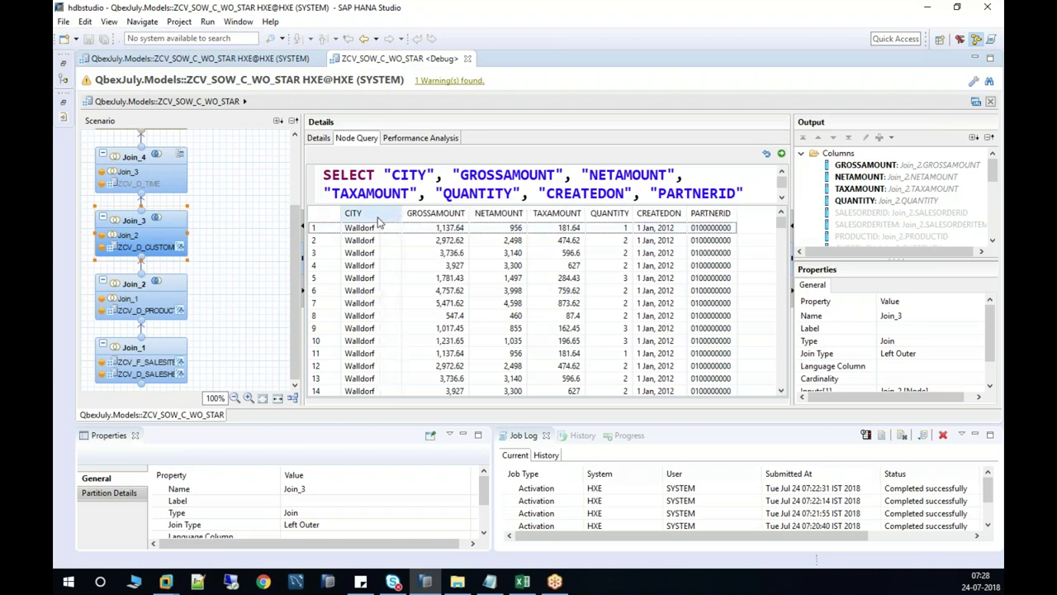
Execute the Join_4 node query to check its rows and close the debug session.
{"action": "left_click", "coordinate": [171, 163]}
{"action": "left_click", "coordinate": [781, 154]}
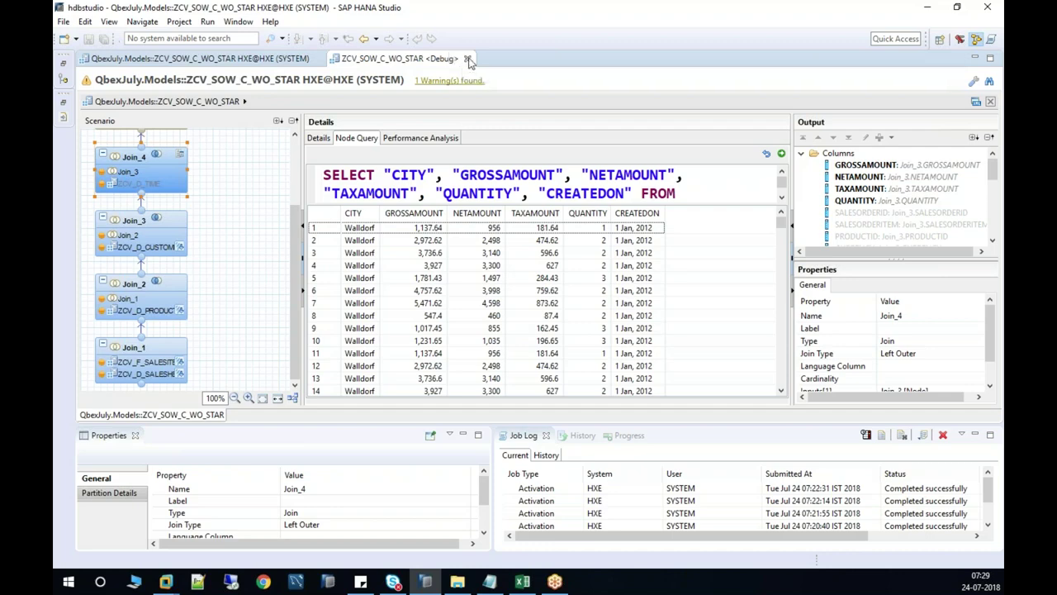
{"action": "left_click", "coordinate": [467, 59]}
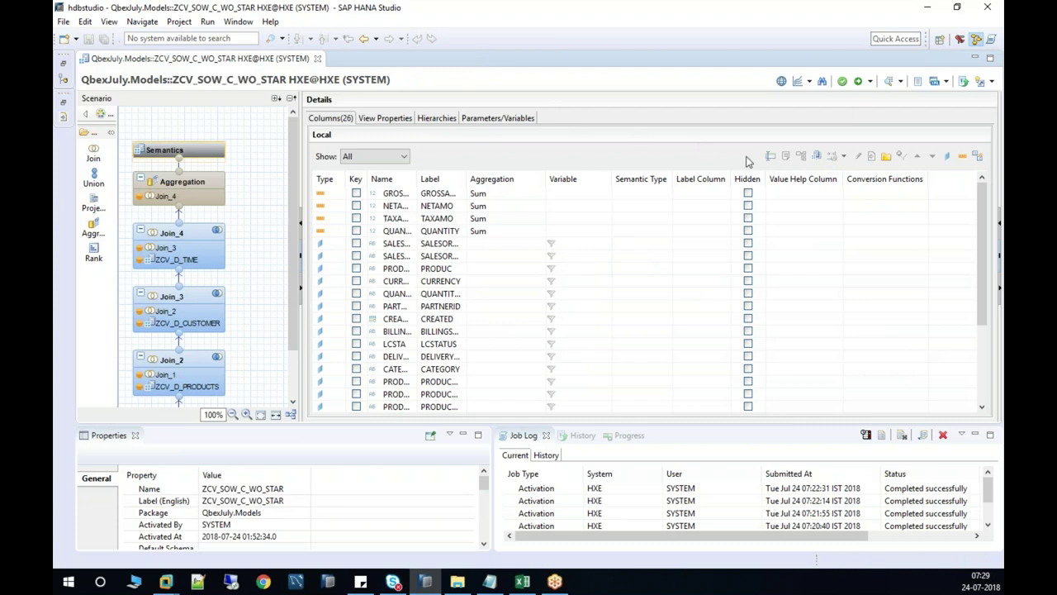
Look through the view's properties, hierarchies and parameters, and inspect the SALESORDERITEM column's label, semantic type and label column settings.
{"action": "left_click", "coordinate": [378, 120]}
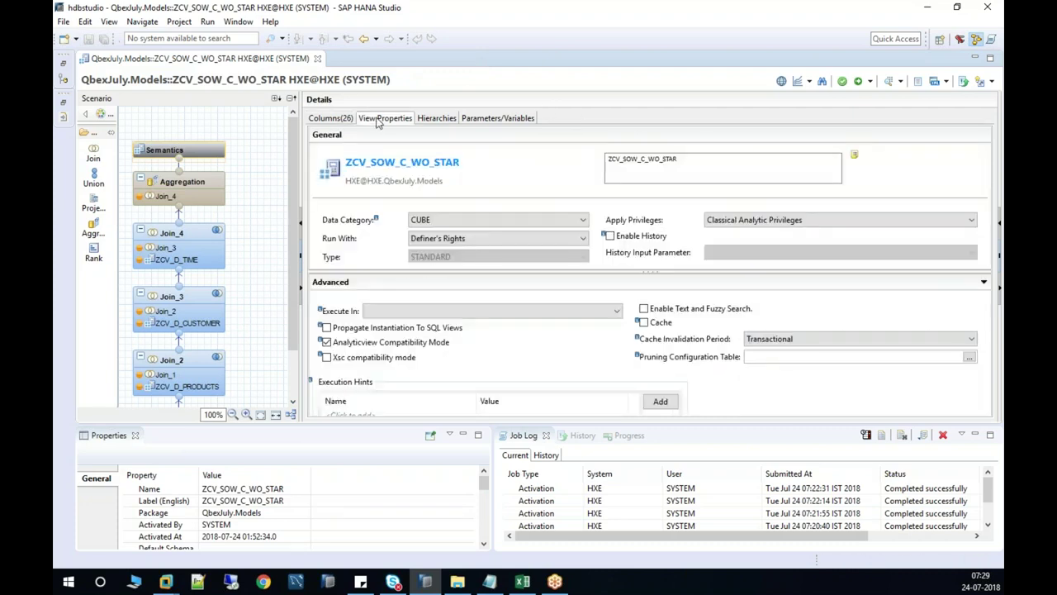
{"action": "left_click", "coordinate": [431, 122]}
{"action": "left_click", "coordinate": [504, 121]}
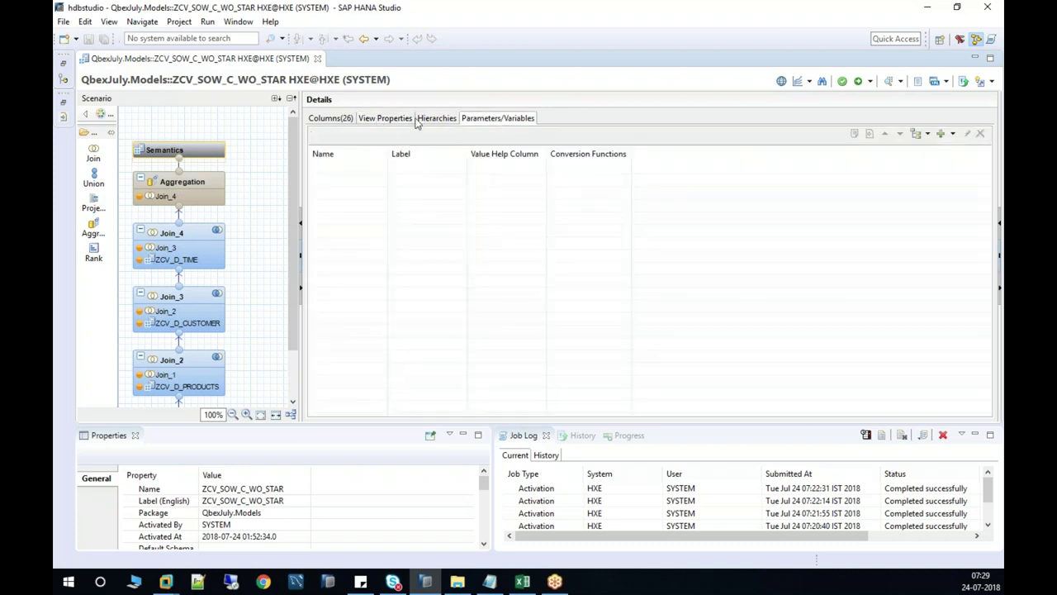
{"action": "left_click", "coordinate": [352, 122]}
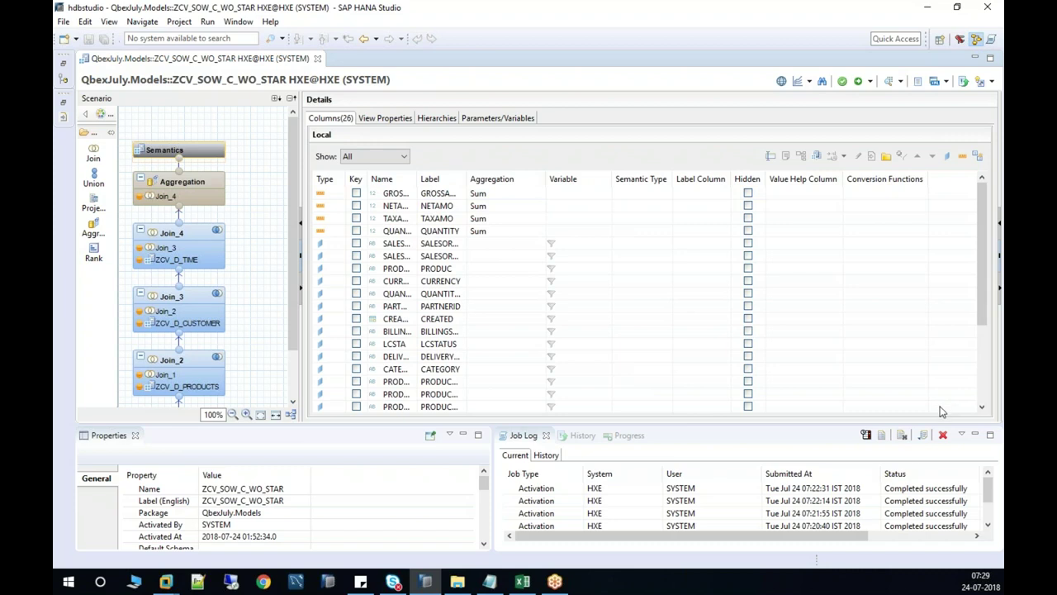
{"action": "left_click", "coordinate": [451, 256]}
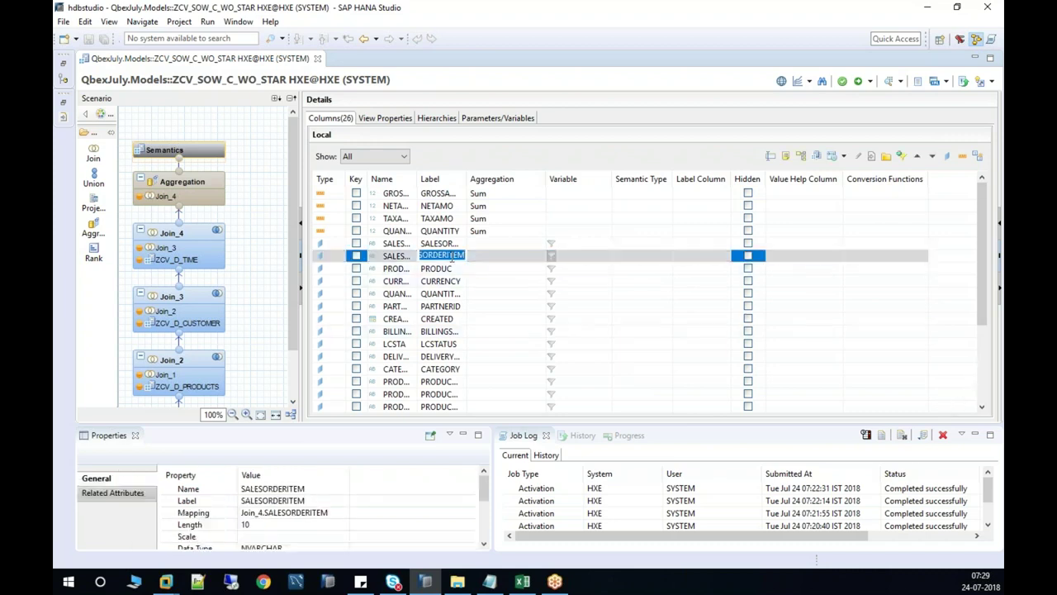
{"action": "right_click", "coordinate": [451, 257]}
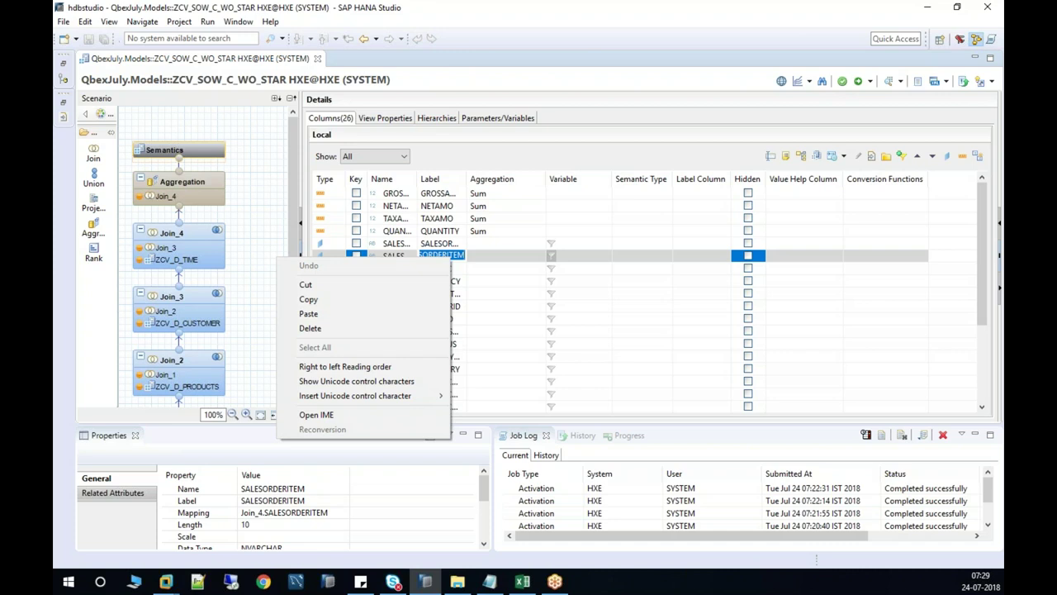
{"action": "left_click", "coordinate": [661, 256]}
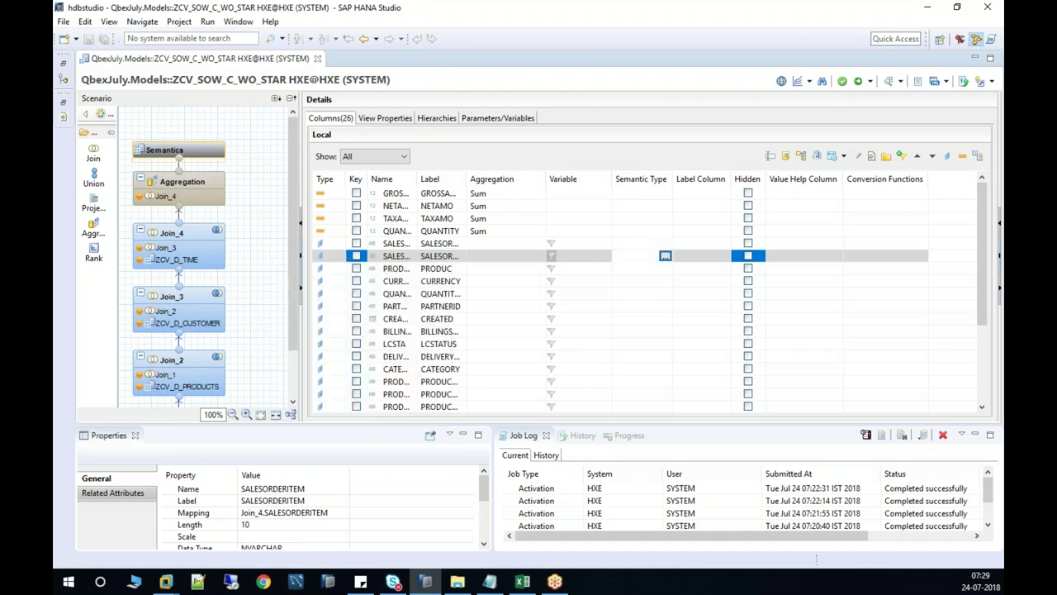
{"action": "left_click", "coordinate": [708, 261]}
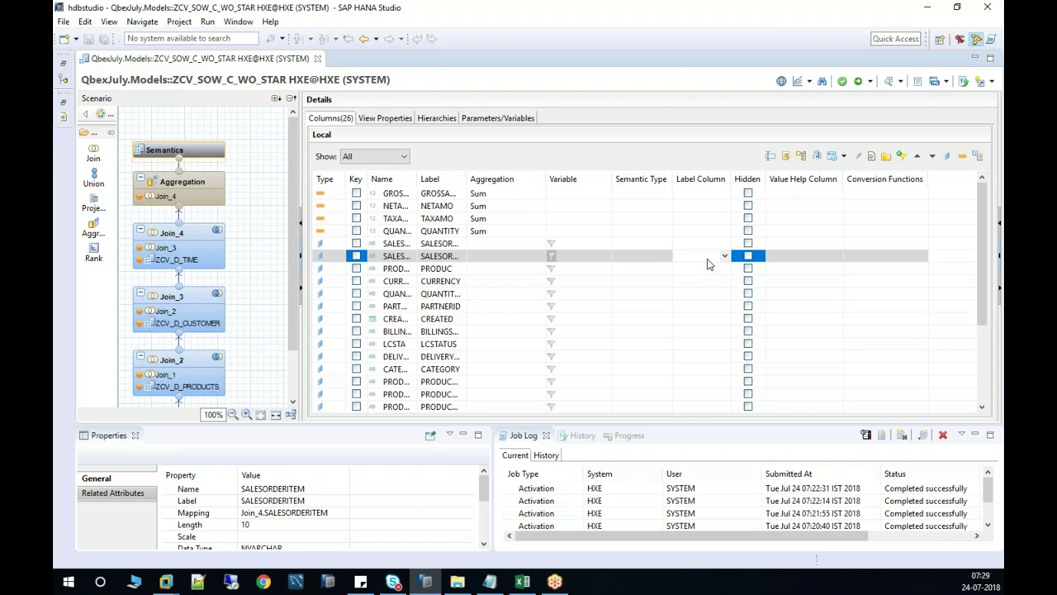
Look up the installed SAP HANA Studio version and close the product information.
{"action": "left_click", "coordinate": [271, 21]}
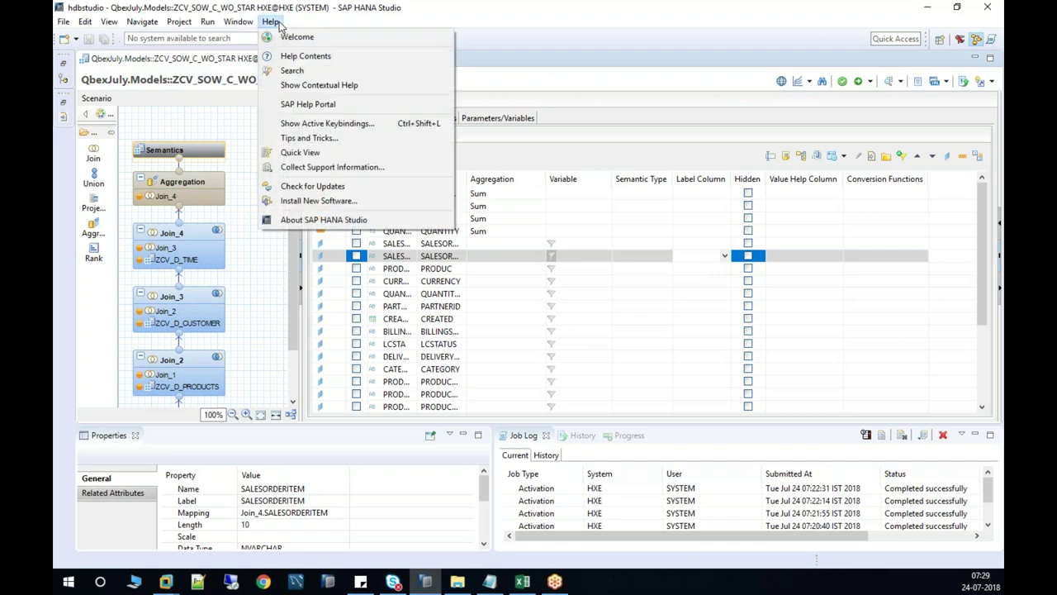
{"action": "left_click", "coordinate": [345, 219]}
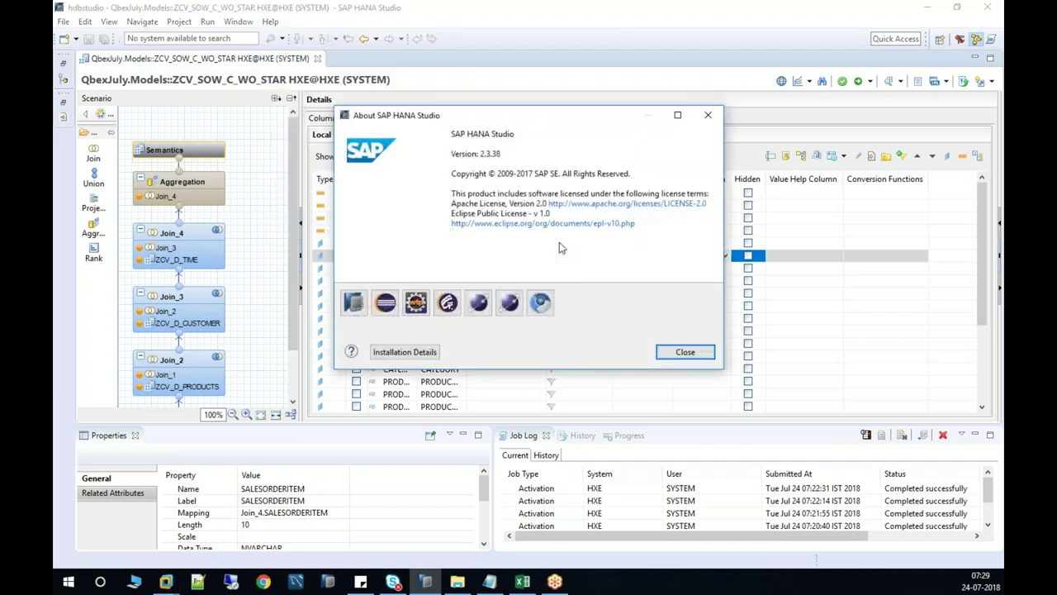
{"action": "mouse_move", "coordinate": [479, 154]}
{"action": "left_mouse_down"}
{"action": "mouse_move", "coordinate": [501, 154]}
{"action": "mouse_move", "coordinate": [486, 159]}
{"action": "left_mouse_up"}
{"action": "left_click", "coordinate": [511, 154]}
{"action": "left_click", "coordinate": [507, 154]}
{"action": "left_click", "coordinate": [708, 115]}
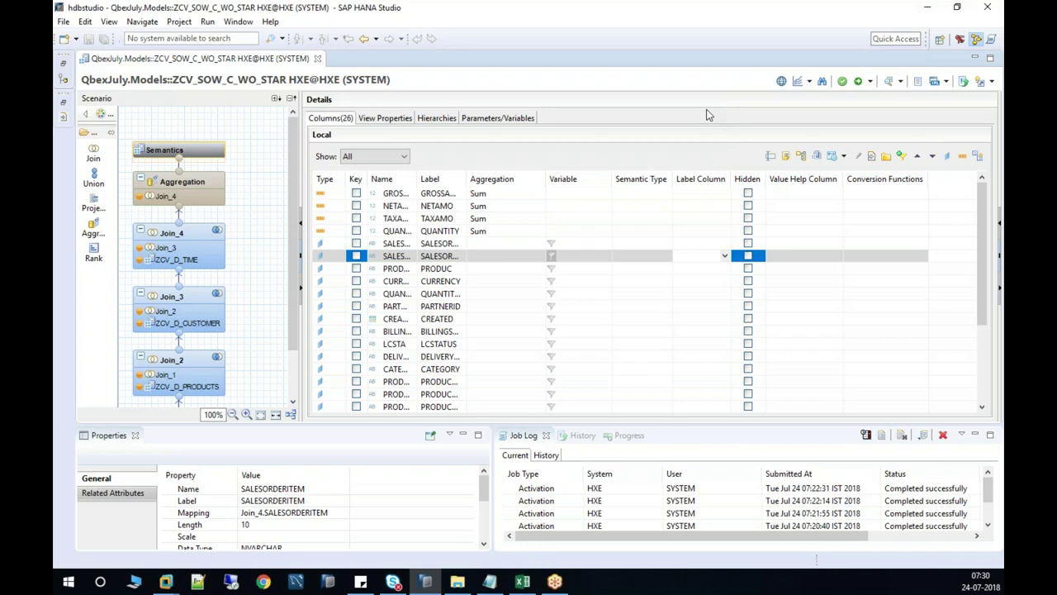
Close the current view, open ZCV_D_PRODUCTS from the Models calculation views and enlarge its scenario to show all nodes.
{"action": "left_click", "coordinate": [317, 59]}
{"action": "left_click", "coordinate": [63, 63]}
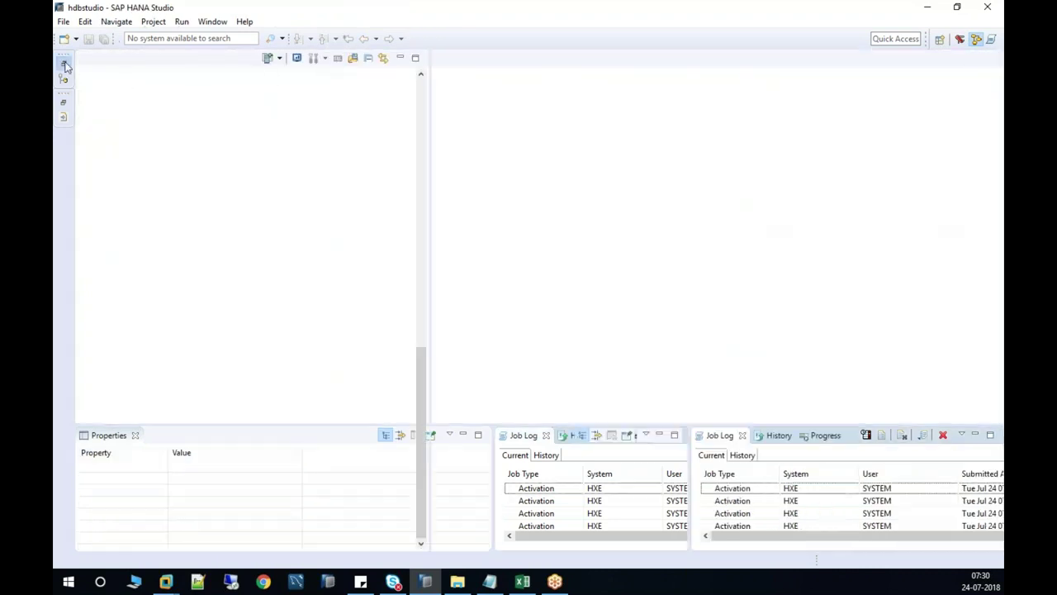
{"action": "double_click", "coordinate": [216, 396]}
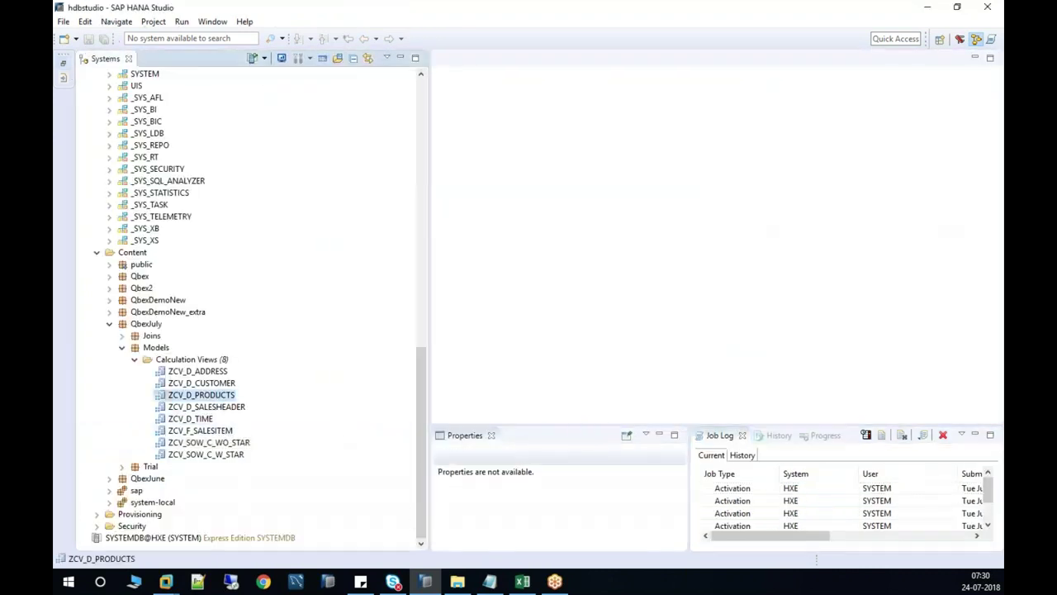
{"action": "left_click", "coordinate": [400, 59]}
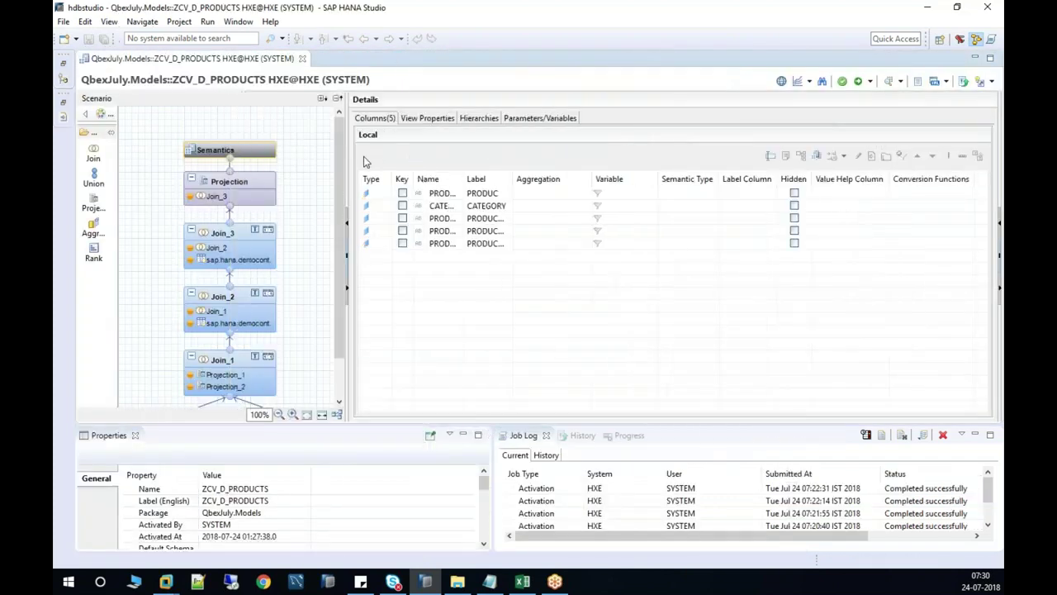
{"action": "left_click_drag", "start_coordinate": [349, 157], "coordinate": [440, 157]}
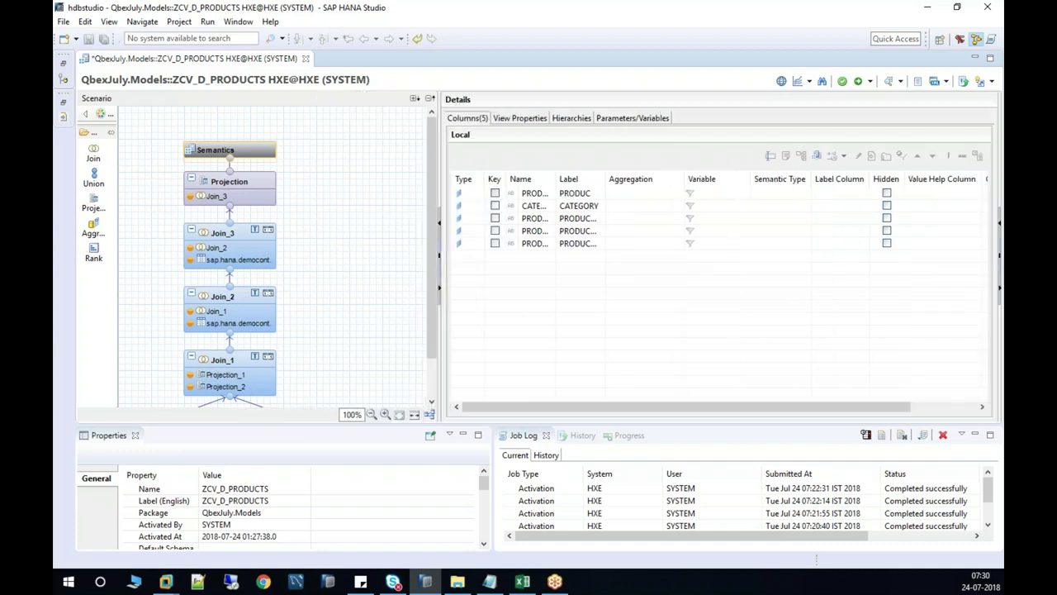
{"action": "left_click_drag", "start_coordinate": [432, 168], "coordinate": [424, 245]}
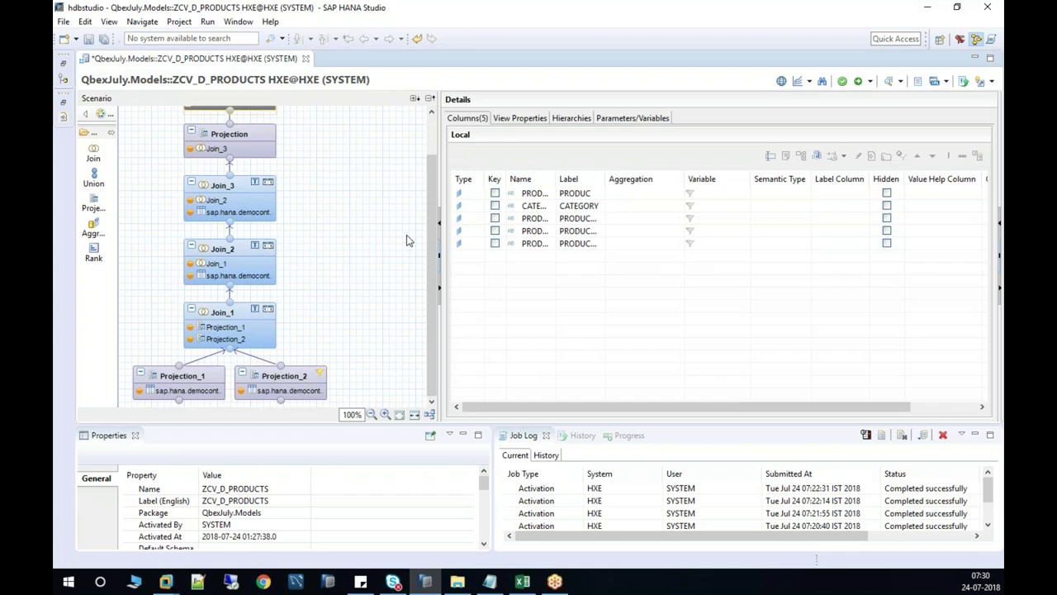
Try joining Projection_1's CATEGORY to Projection_2's FIXEDVALUE in the Join_1 node.
{"action": "left_click", "coordinate": [240, 322]}
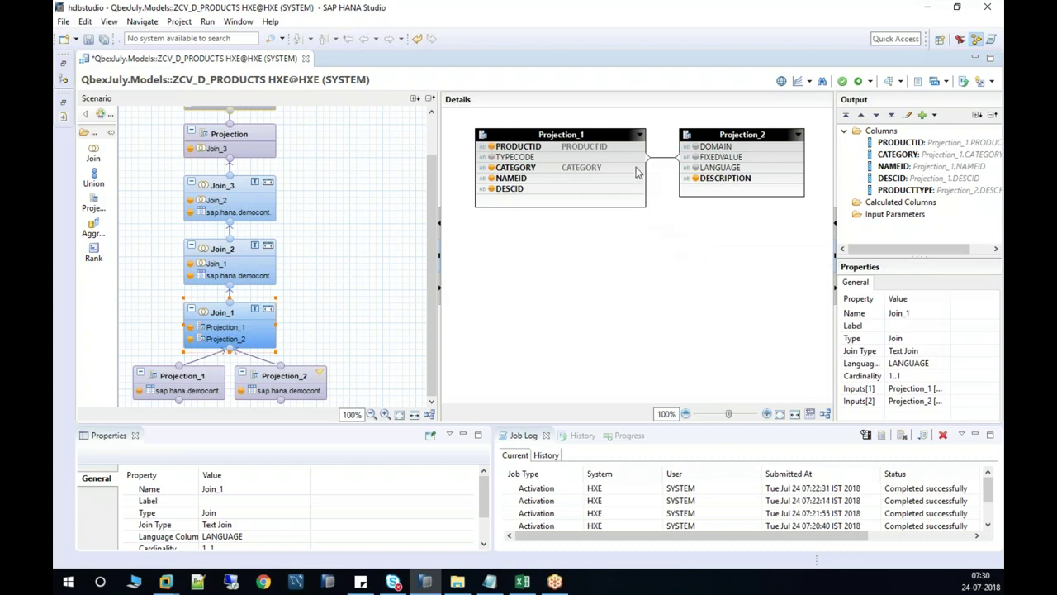
{"action": "left_click_drag", "start_coordinate": [636, 171], "coordinate": [696, 158]}
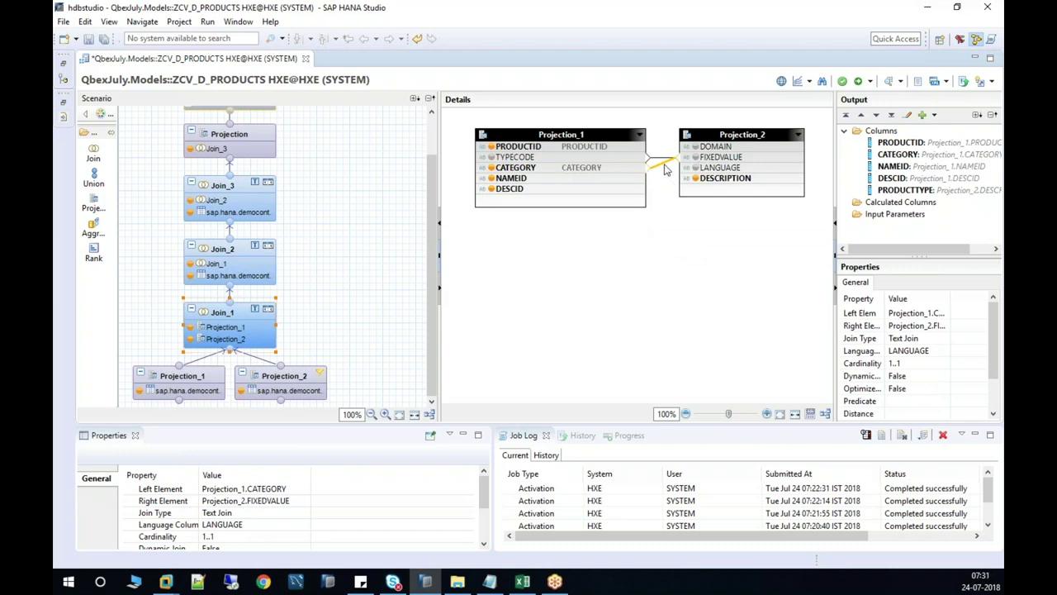
{"action": "left_click_drag", "start_coordinate": [665, 169], "coordinate": [665, 169]}
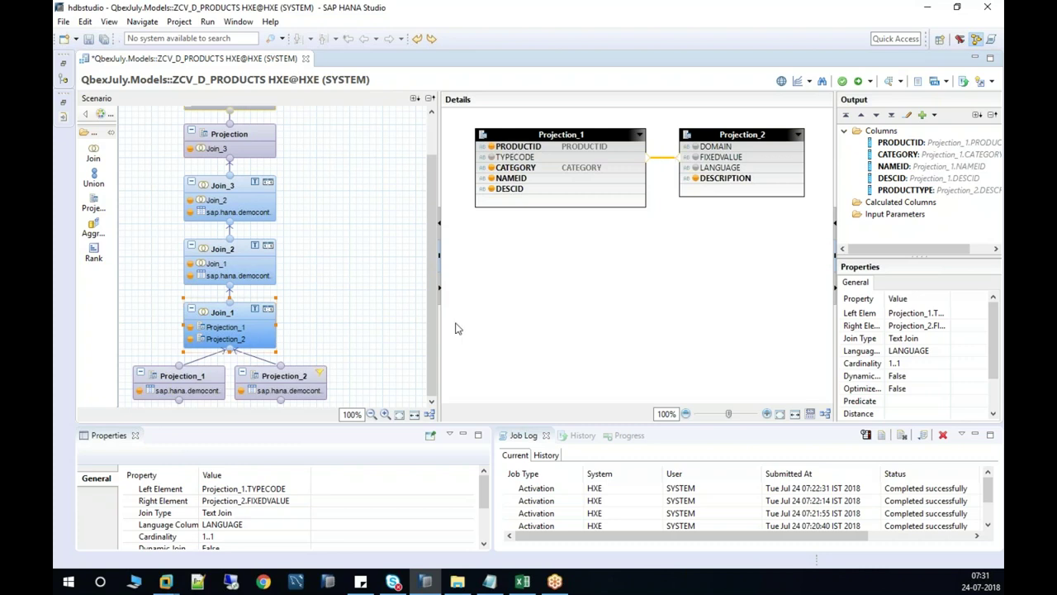
Add a new join node beside Join_3 and connect Join_3 and Projection_2 as its inputs.
{"action": "mouse_move", "coordinate": [281, 368]}
{"action": "left_click_drag", "start_coordinate": [281, 367], "coordinate": [270, 252]}
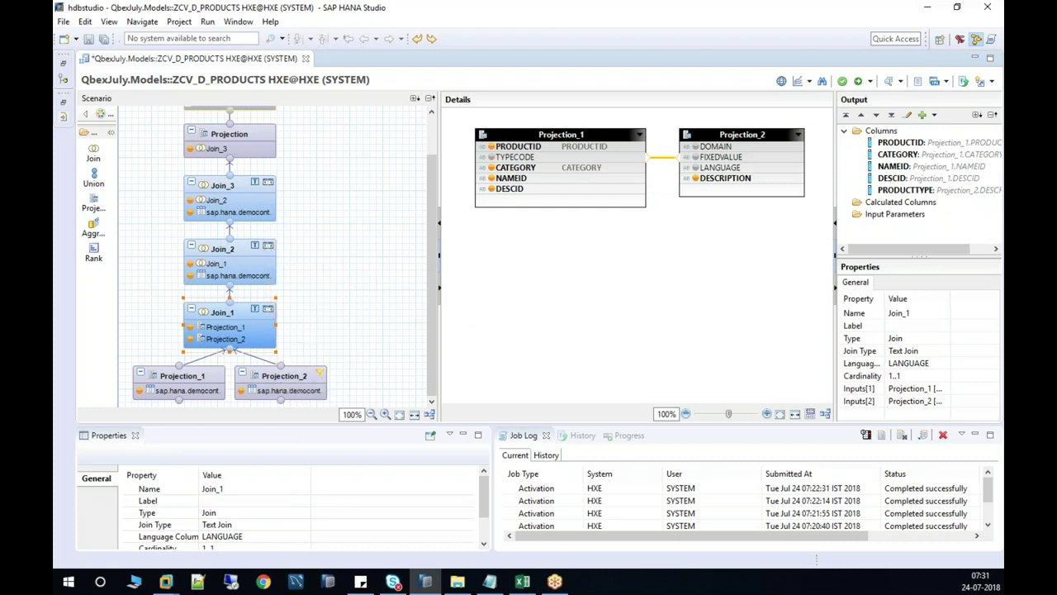
{"action": "left_click_drag", "start_coordinate": [93, 153], "coordinate": [375, 178]}
{"action": "left_click_drag", "start_coordinate": [246, 184], "coordinate": [380, 208]}
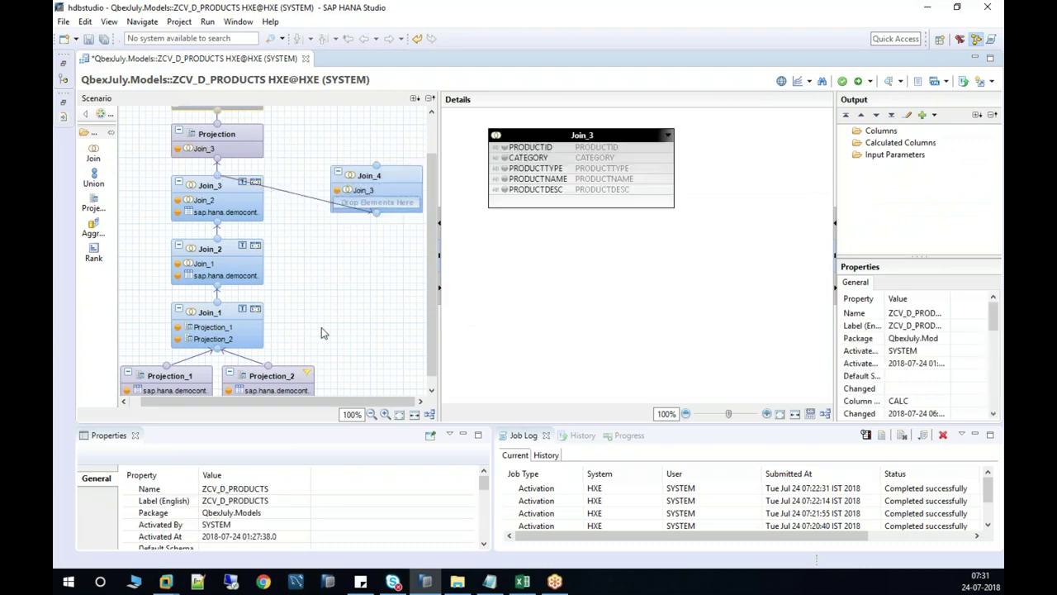
{"action": "left_click_drag", "start_coordinate": [275, 368], "coordinate": [380, 212]}
{"action": "left_click", "coordinate": [409, 179]}
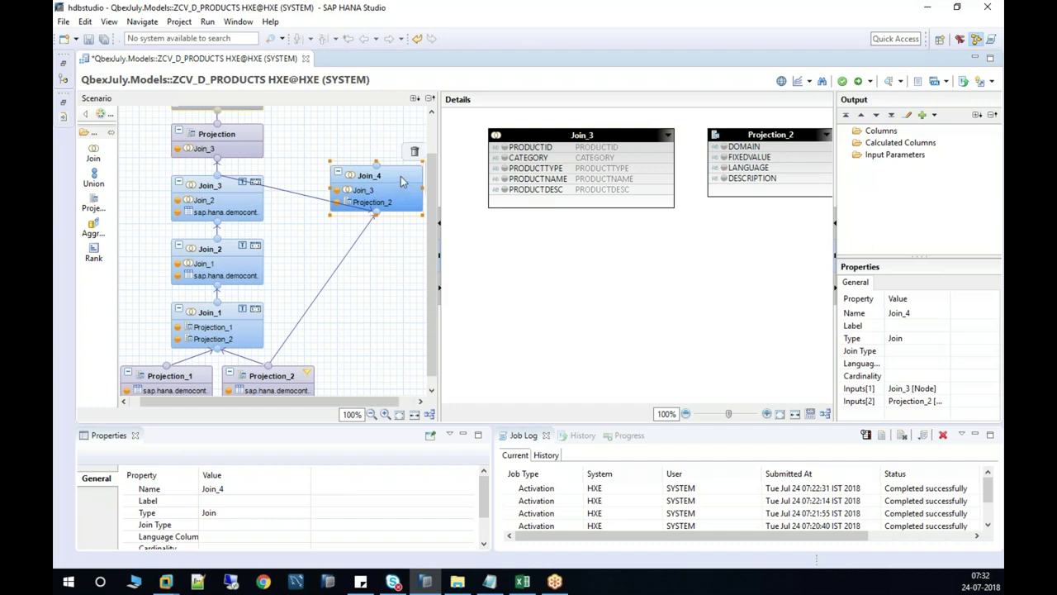
{"action": "left_click", "coordinate": [401, 177]}
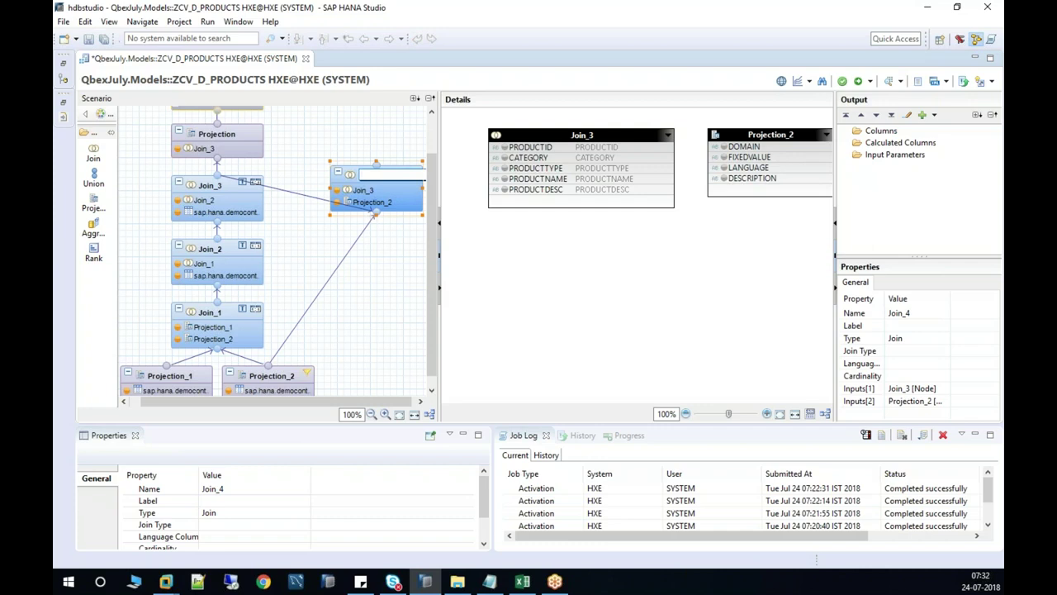
{"action": "left_click", "coordinate": [400, 312]}
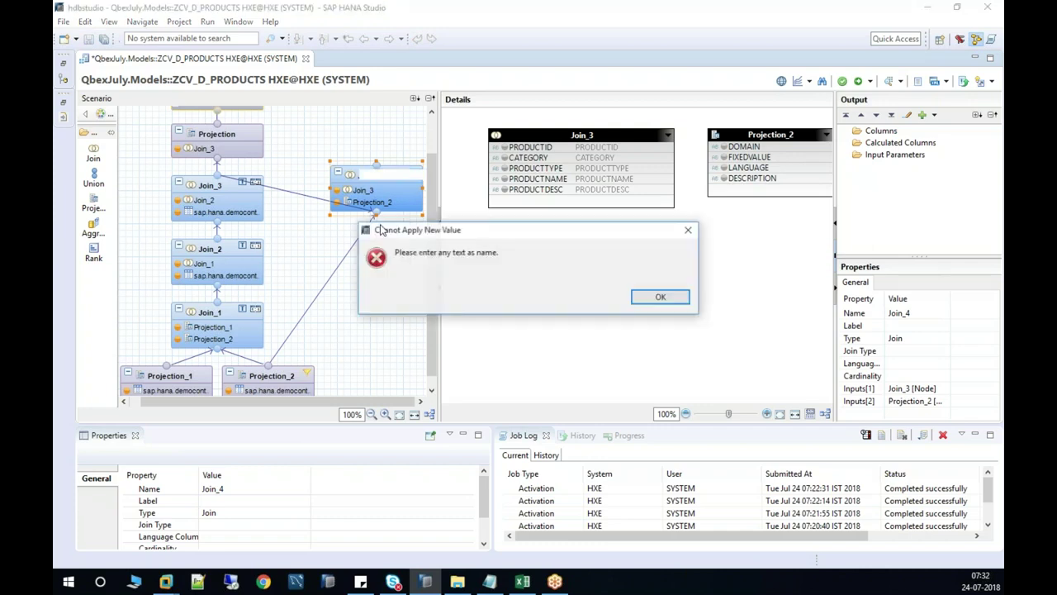
{"action": "left_click", "coordinate": [645, 299]}
{"action": "left_click", "coordinate": [391, 322]}
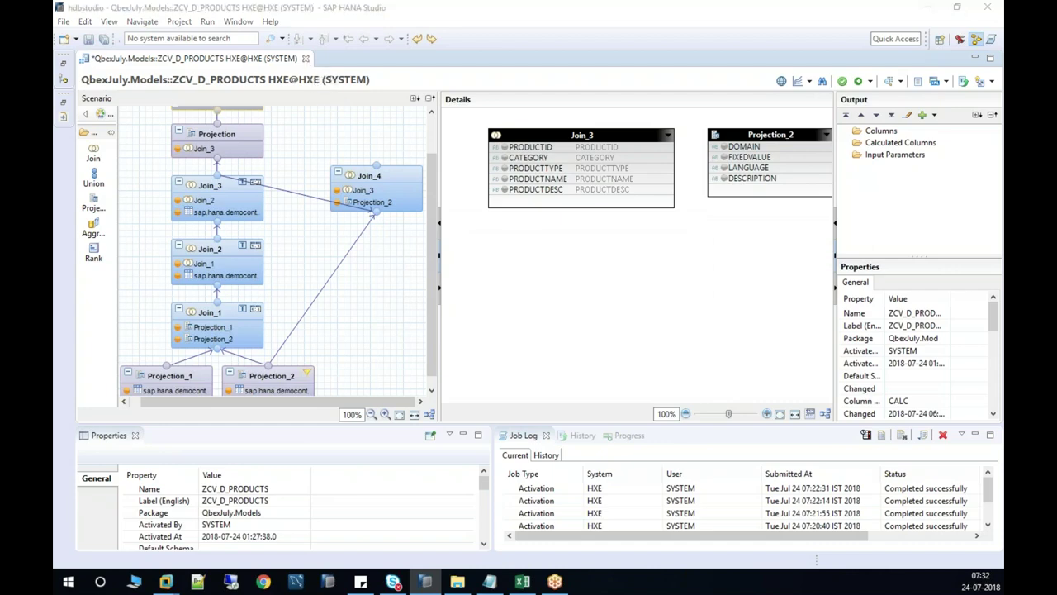
Close ZCV_D_PRODUCTS without saving and restore the Systems view.
{"action": "left_click", "coordinate": [305, 59]}
{"action": "left_click", "coordinate": [599, 294]}
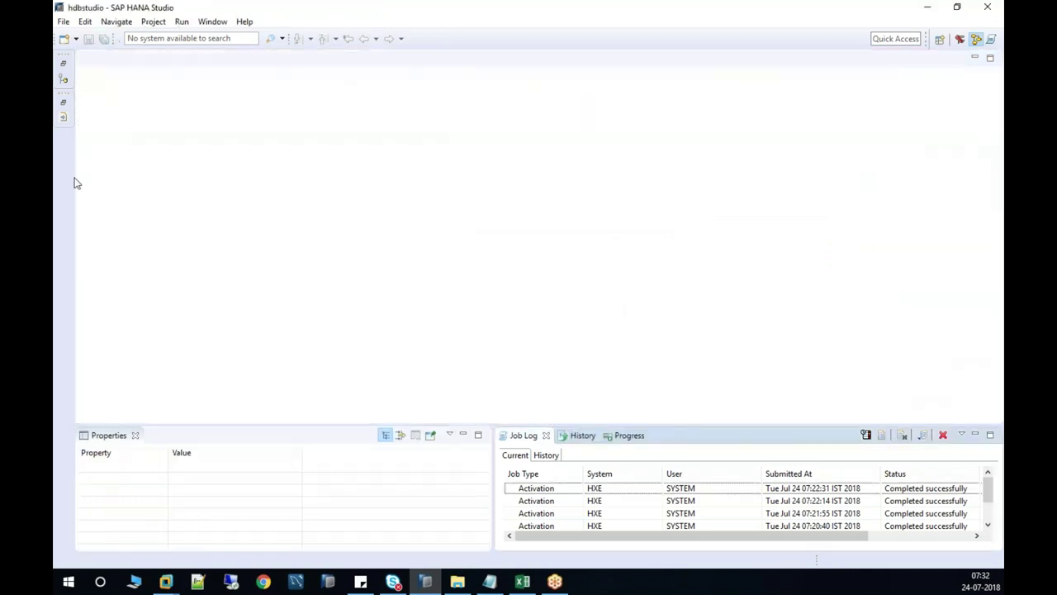
{"action": "left_click", "coordinate": [65, 64]}
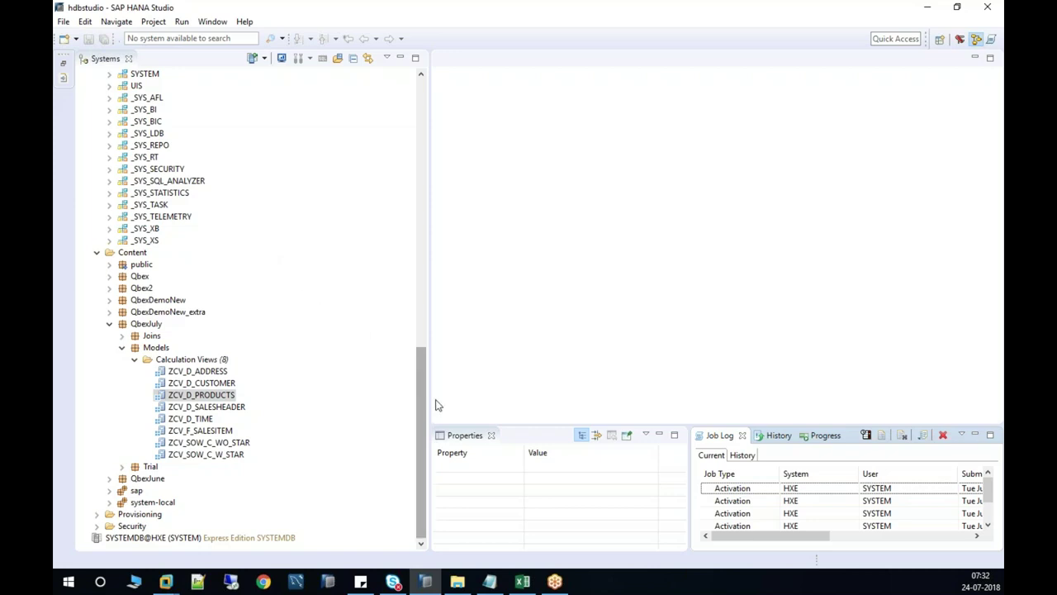
{"action": "mouse_move", "coordinate": [525, 585]}
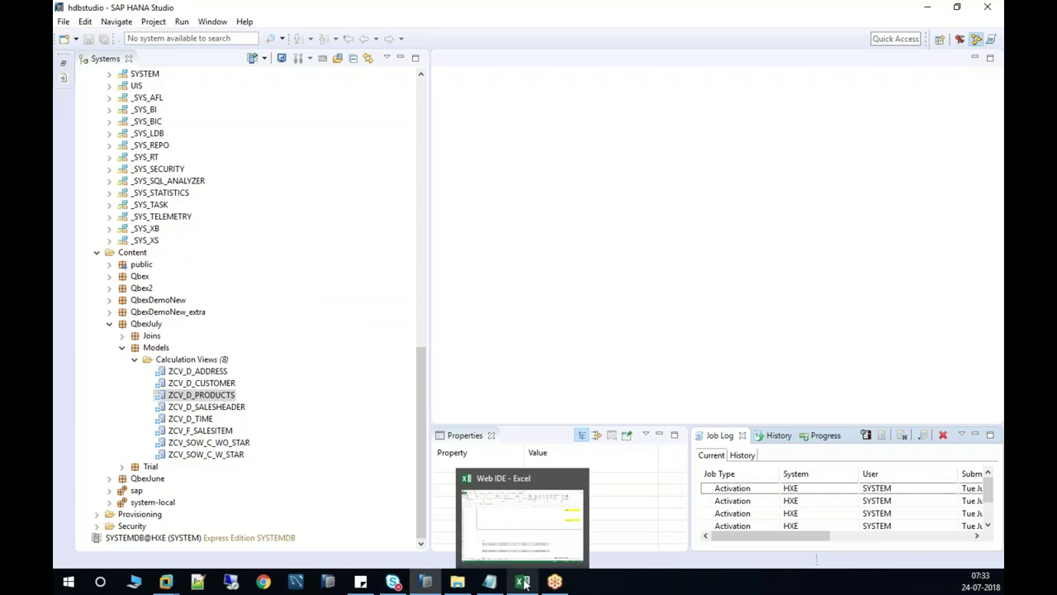
{"action": "left_click", "coordinate": [420, 141]}
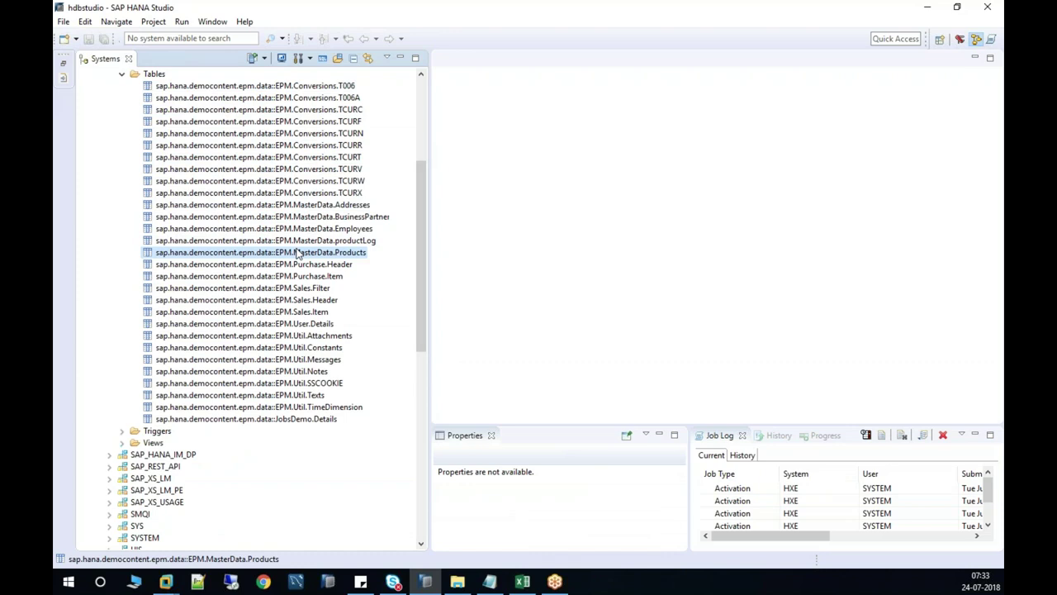
{"action": "left_click", "coordinate": [420, 386]}
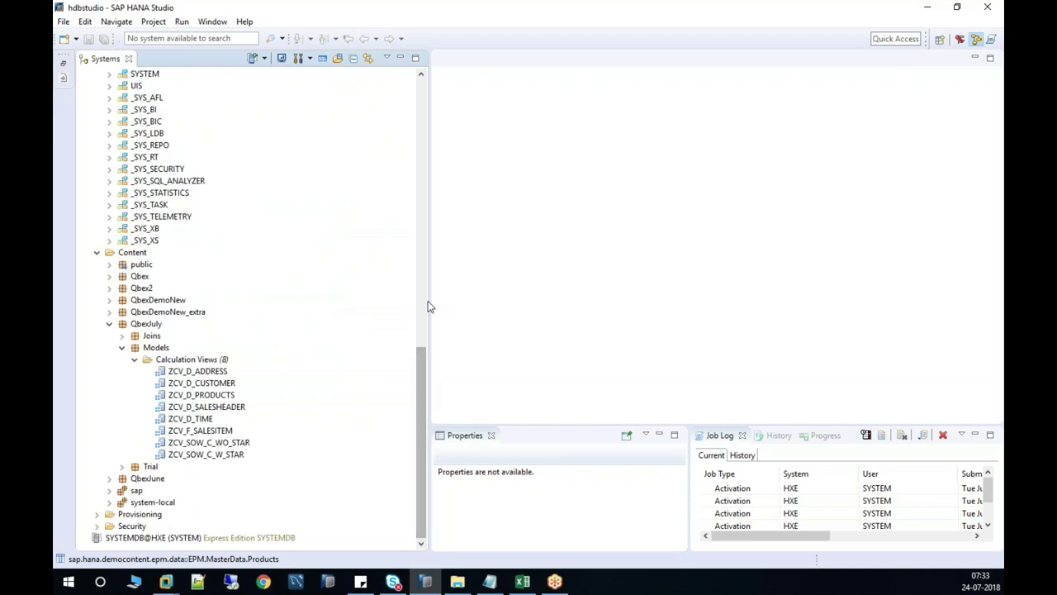
{"action": "left_click", "coordinate": [418, 150]}
{"action": "left_click_drag", "start_coordinate": [418, 238], "coordinate": [429, 489]}
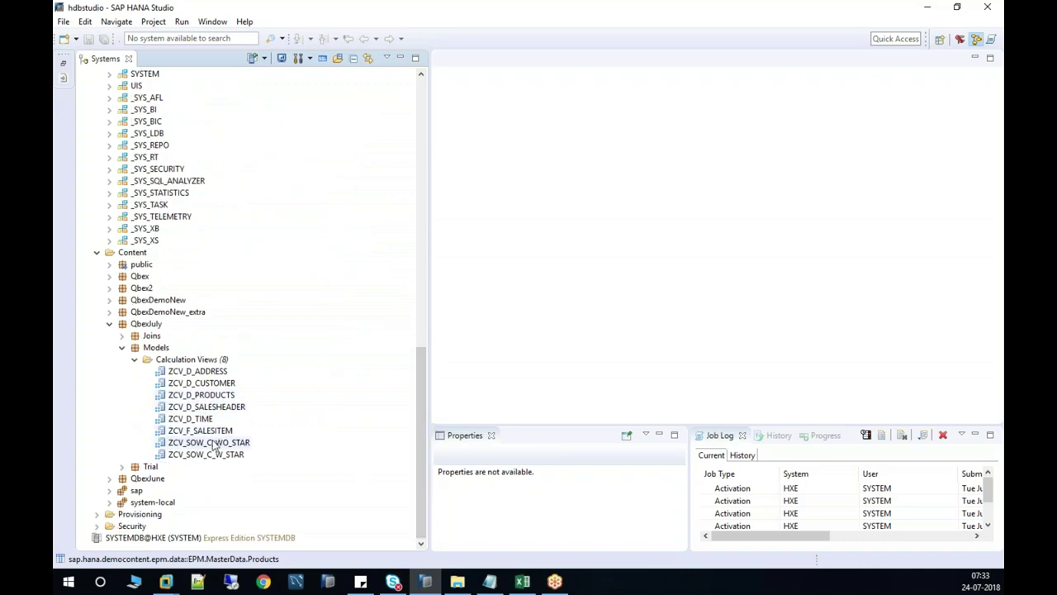
Switch to the Web IDE workbook in Excel and enter the title "Data Provisioning" in cell D4 of Sheet6.
{"action": "left_click", "coordinate": [522, 581]}
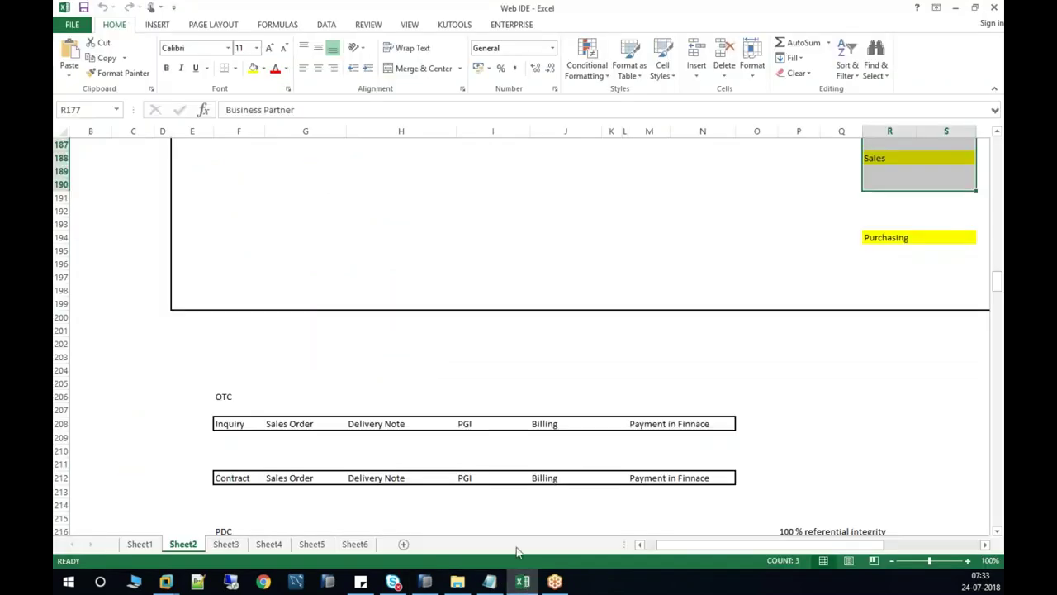
{"action": "left_click", "coordinate": [311, 544]}
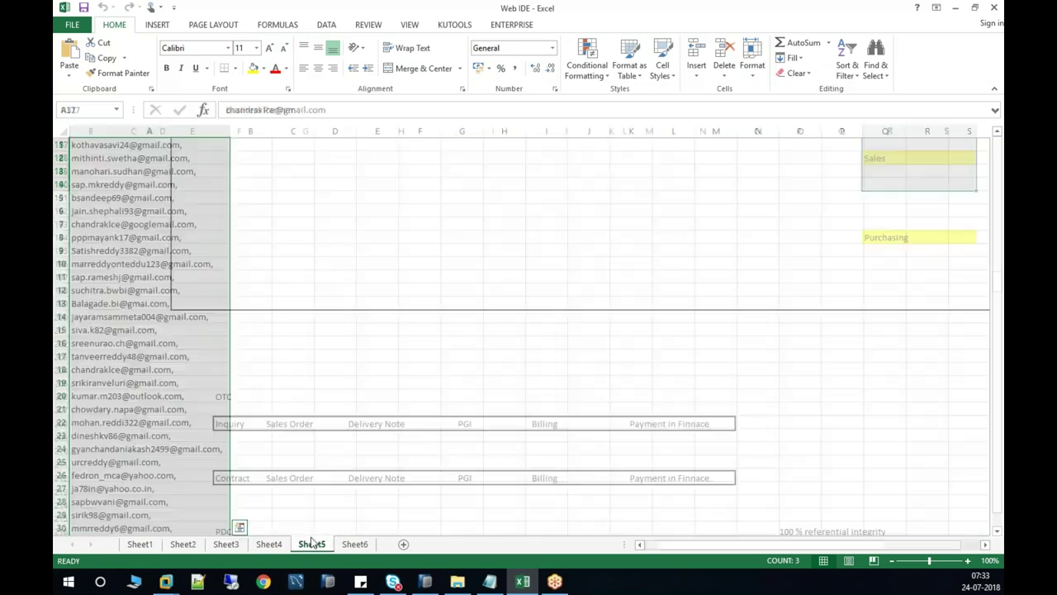
{"action": "left_click", "coordinate": [354, 543]}
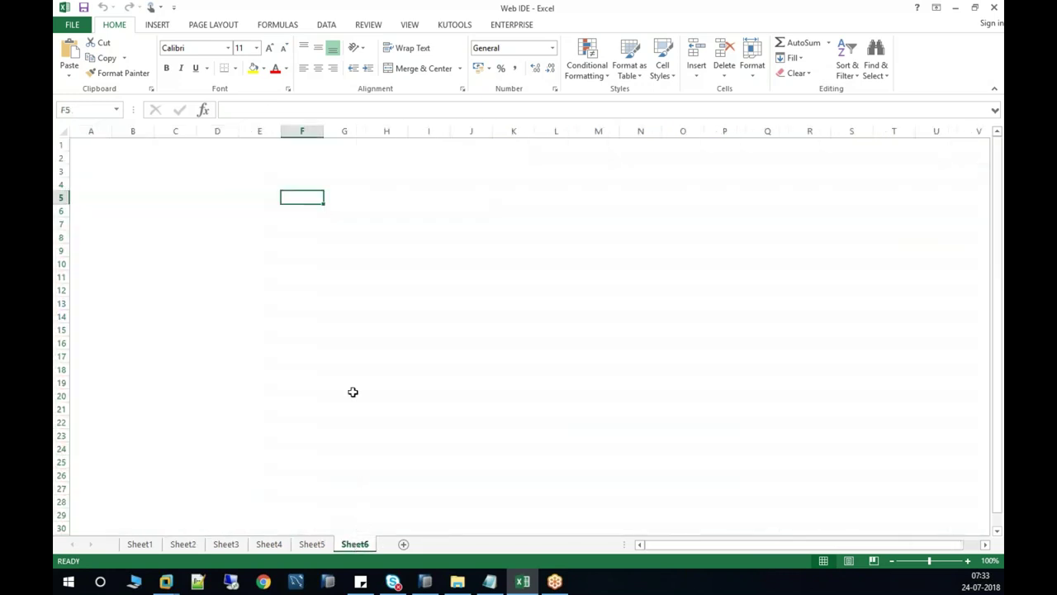
{"action": "left_click", "coordinate": [233, 189]}
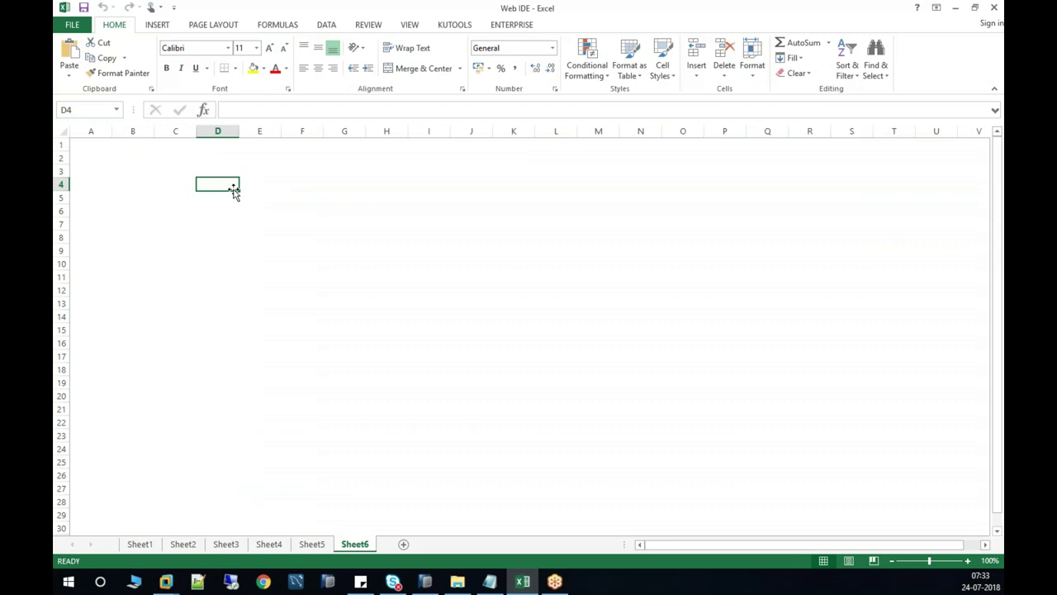
{"action": "type", "text": "Data Provisioning"}
{"action": "key", "text": "Return"}
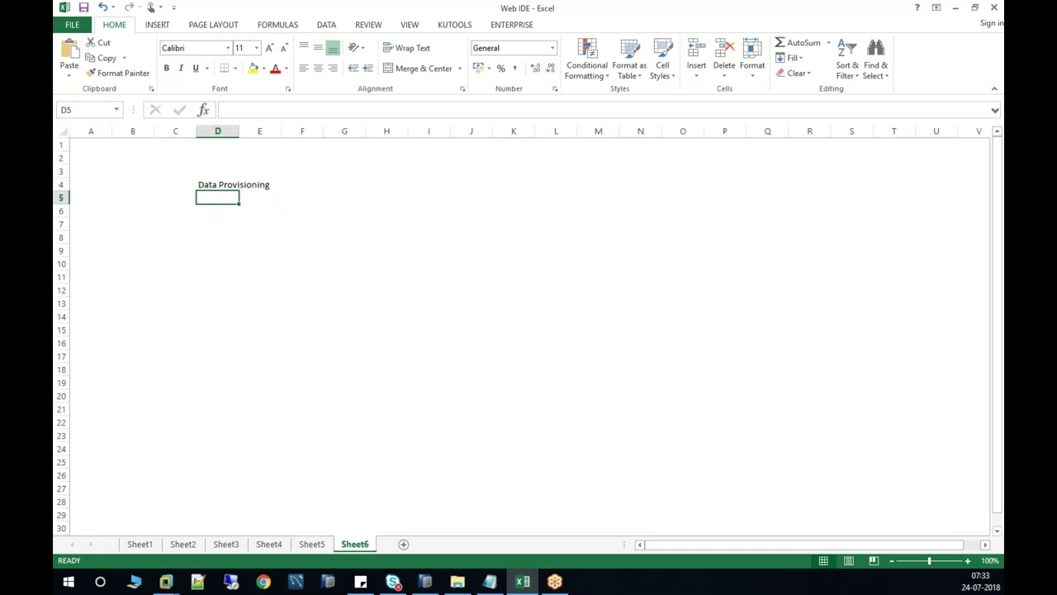
{"action": "left_click_drag", "start_coordinate": [210, 183], "coordinate": [288, 182]}
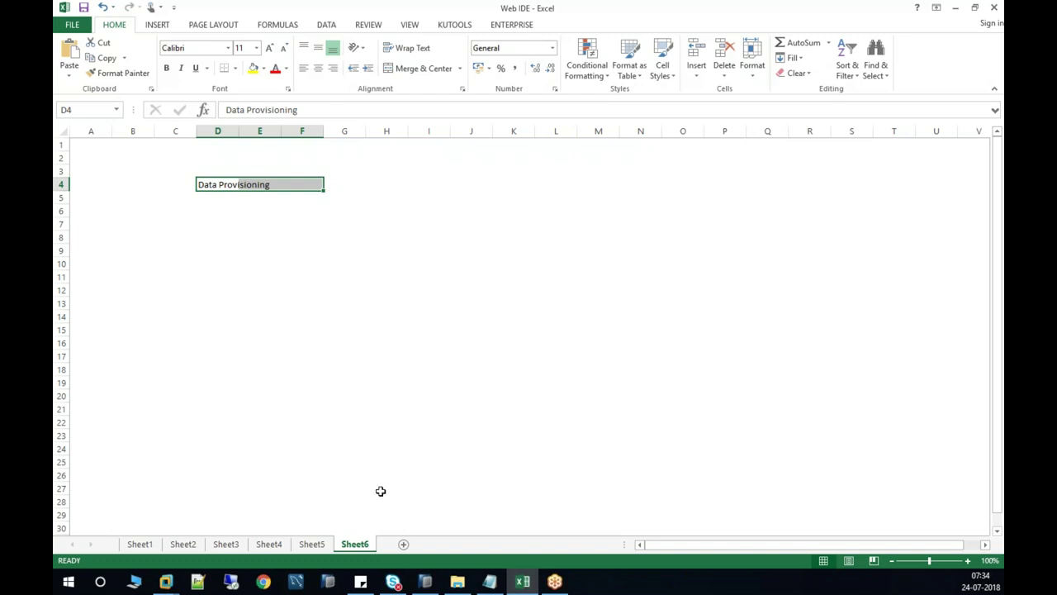
Switch to SAP HANA Studio, open the ZCV_SOW_C_W_STAR calculation view and widen its editor area.
{"action": "left_click", "coordinate": [425, 582]}
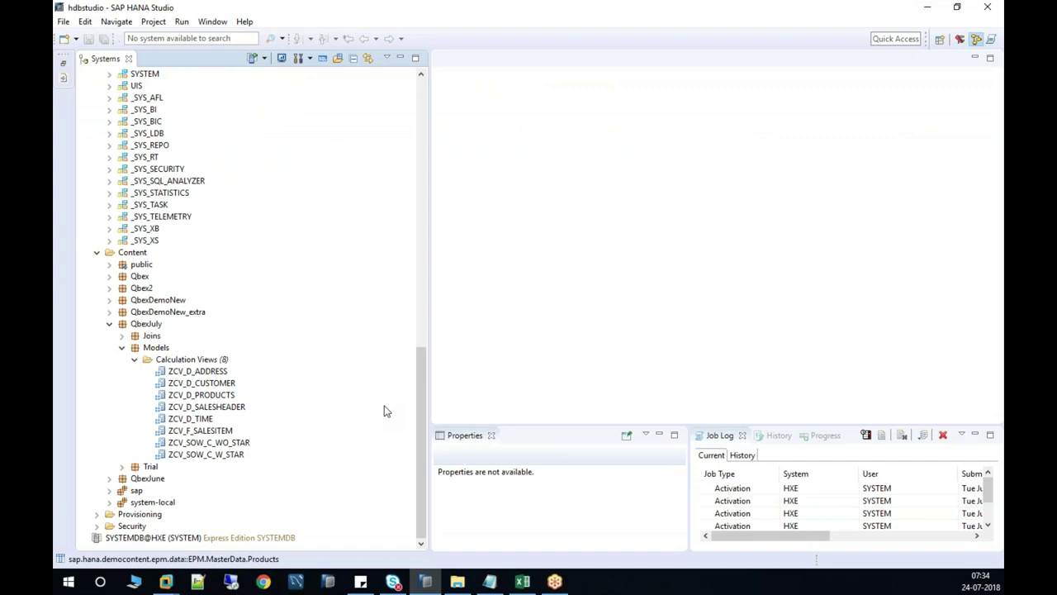
{"action": "double_click", "coordinate": [223, 454]}
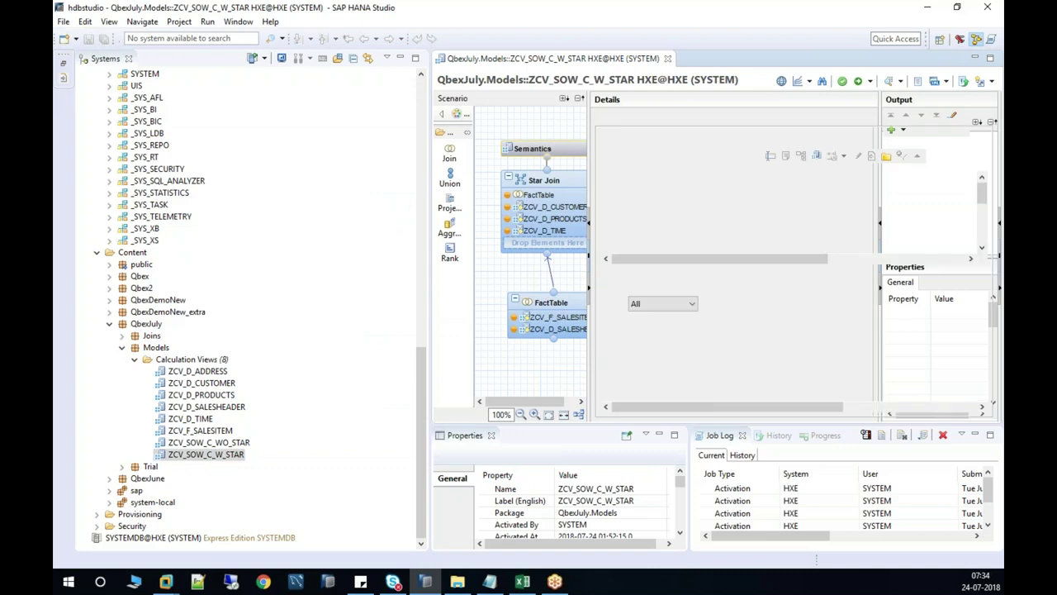
{"action": "left_click_drag", "start_coordinate": [421, 97], "coordinate": [279, 97]}
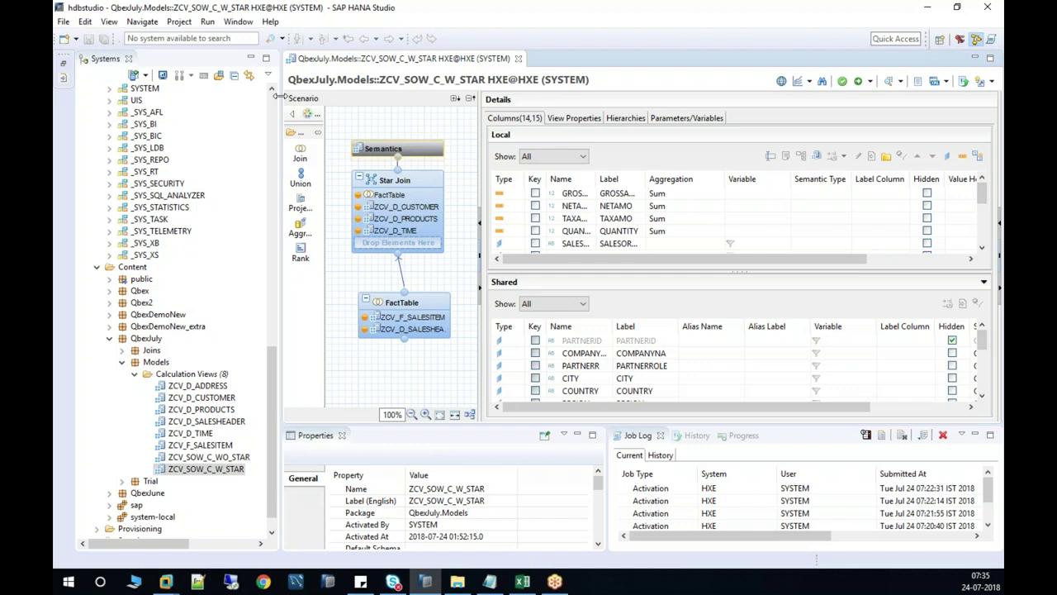
Switch back to Excel and enter the heading "Sales" in cell F9 of Sheet6.
{"action": "left_click", "coordinate": [522, 582]}
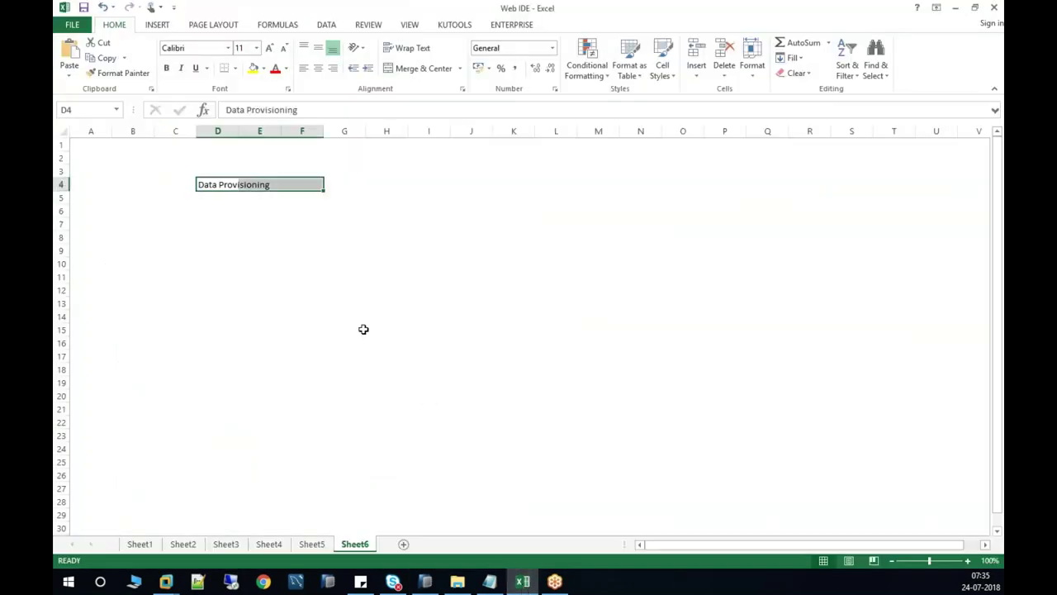
{"action": "left_click", "coordinate": [314, 255]}
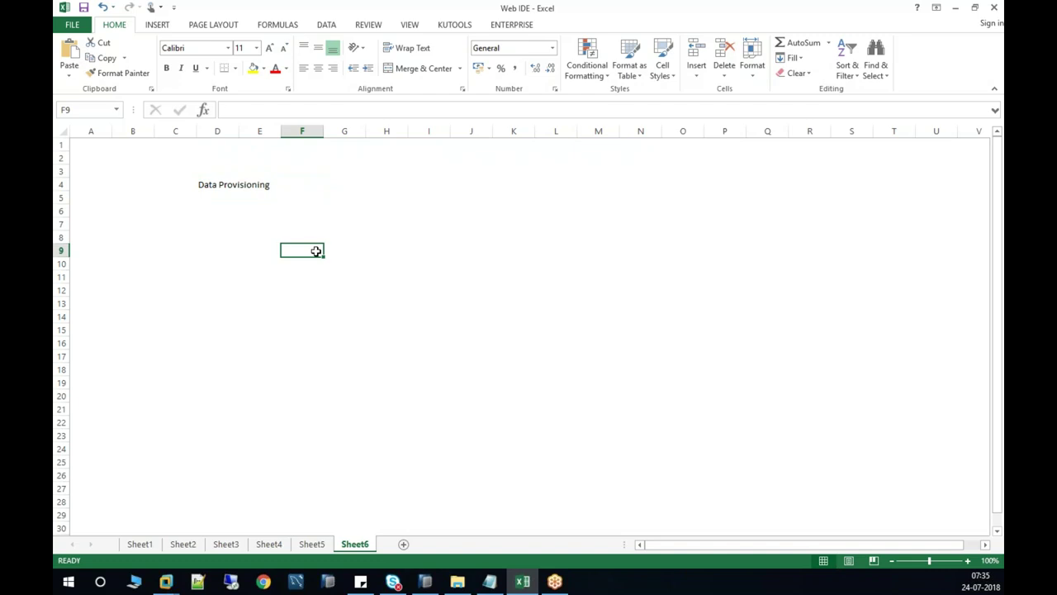
{"action": "type", "text": "Sales"}
{"action": "key", "text": "Return"}
{"action": "key", "text": "Return"}
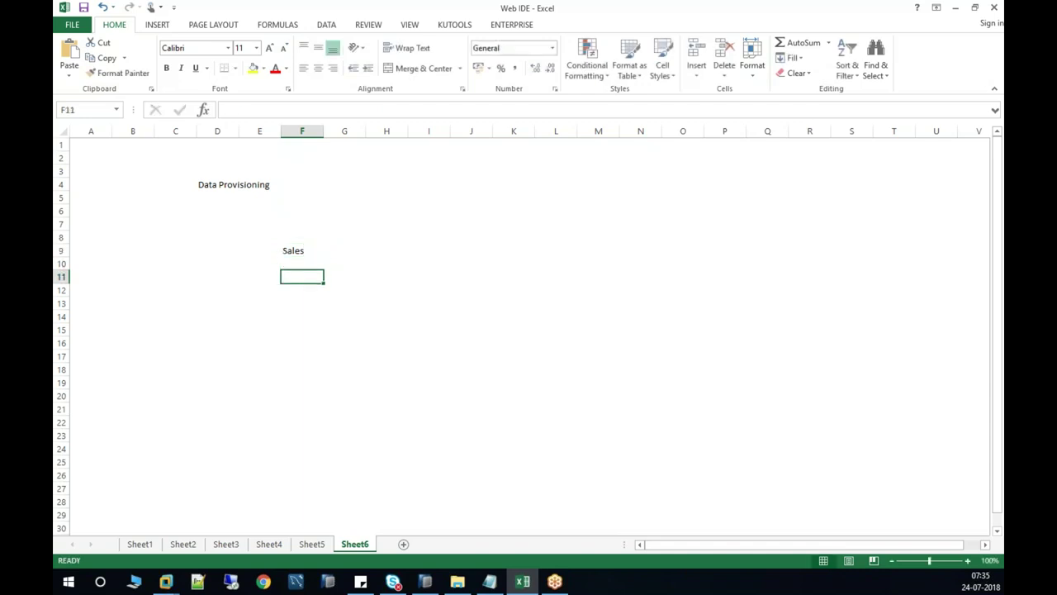
Enter the column headings "Sales Order" in F11, "Delivery" in I11 and "Billing" in L11.
{"action": "type", "text": "Sa"}
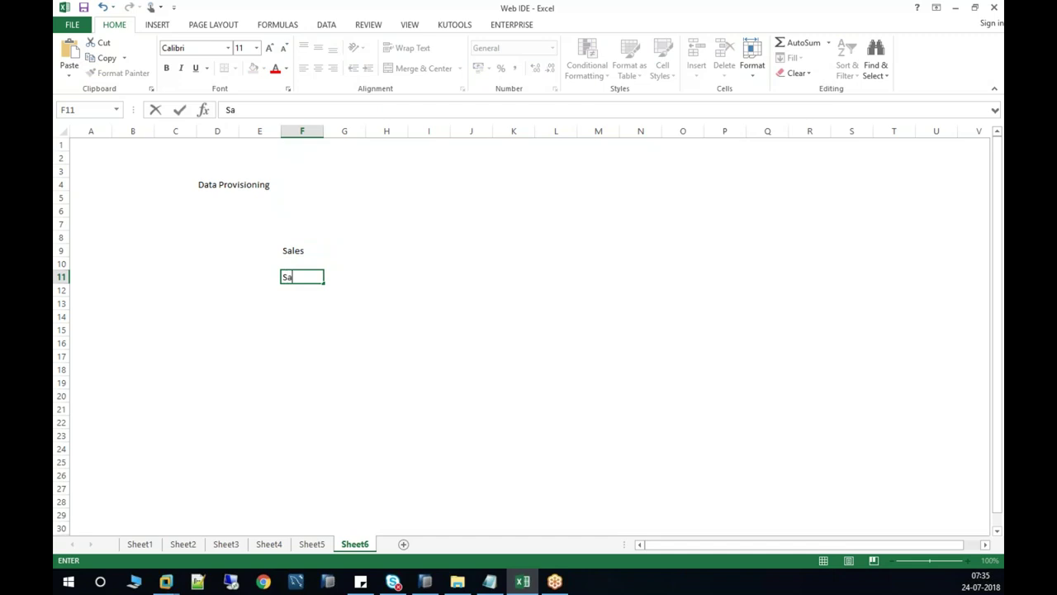
{"action": "type", "text": "les Order"}
{"action": "key", "text": "Right"}
{"action": "key", "text": "Right"}
{"action": "key", "text": "Right"}
{"action": "type", "text": "De"}
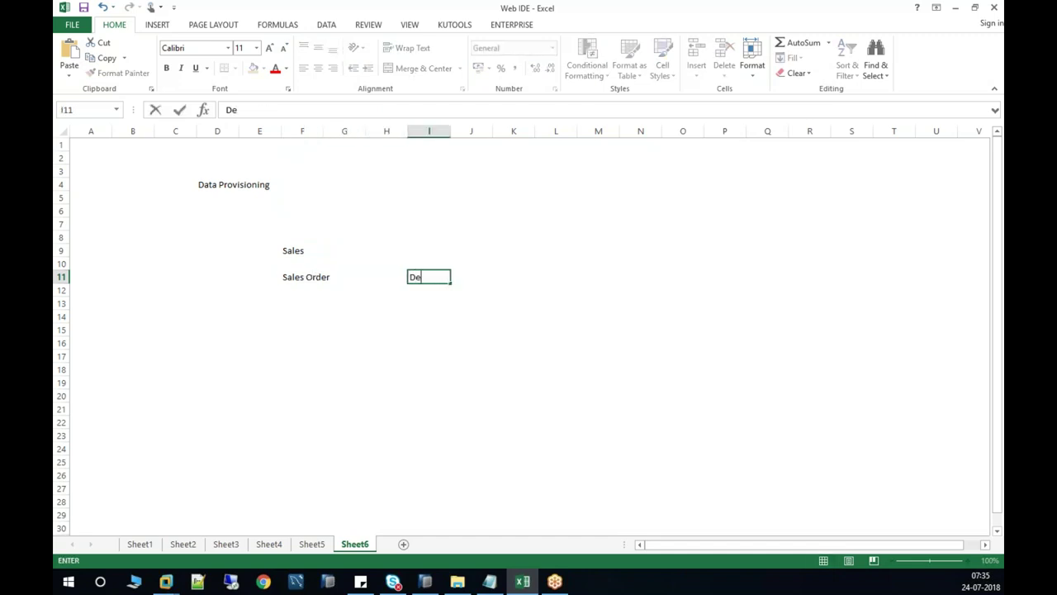
{"action": "type", "text": "livery"}
{"action": "key", "text": "Right"}
{"action": "key", "text": "Right"}
{"action": "key", "text": "Right"}
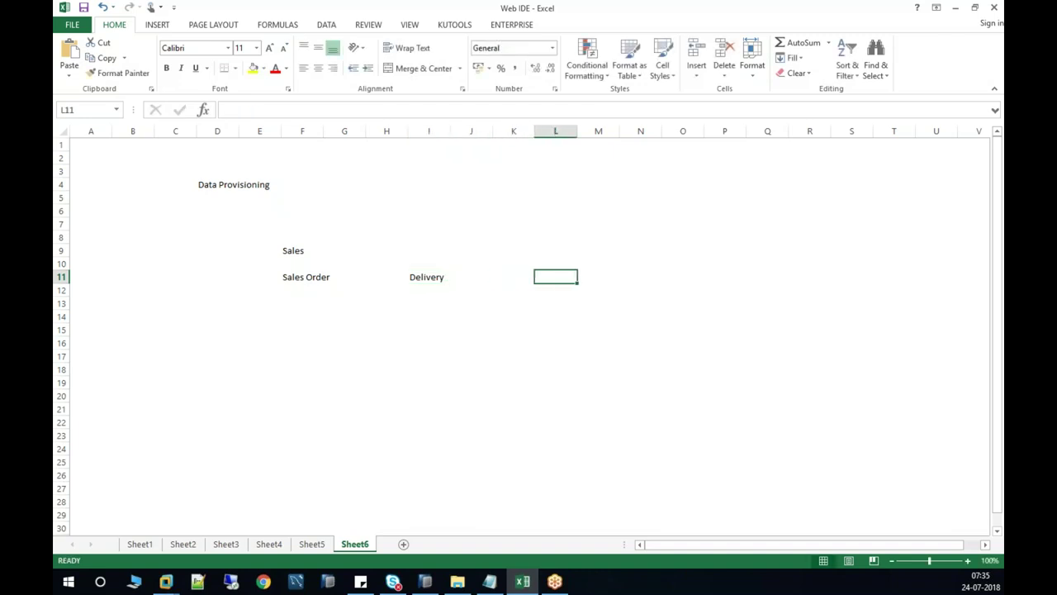
{"action": "type", "text": "Billing"}
{"action": "key", "text": "Right"}
List the tables vbak, vbap, vbuk and vbup under Sales Order in cells F13 to F16.
{"action": "left_click", "coordinate": [302, 290]}
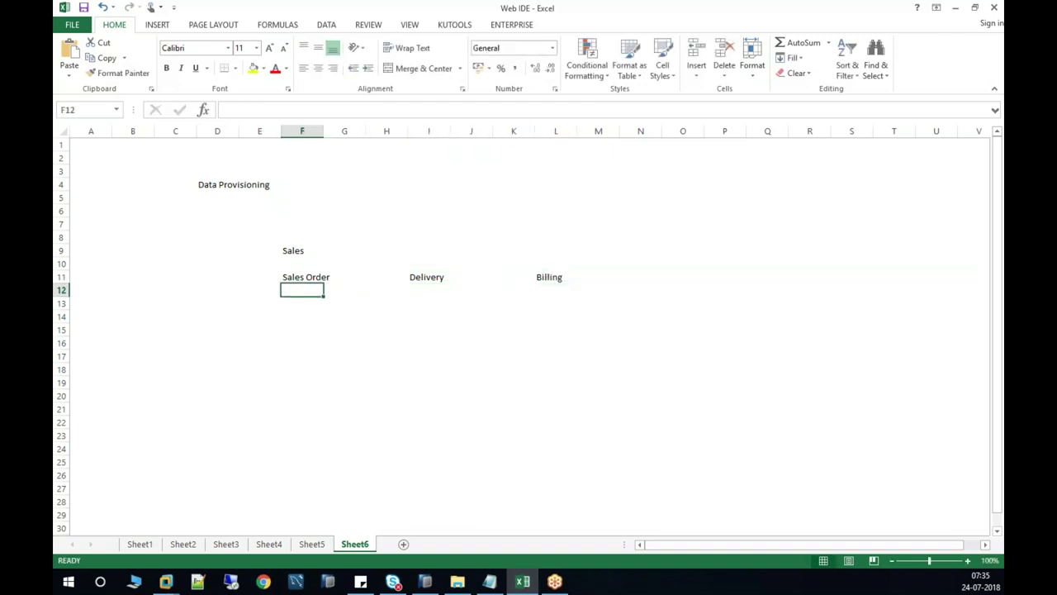
{"action": "left_click", "coordinate": [302, 304]}
{"action": "type", "text": "vbak"}
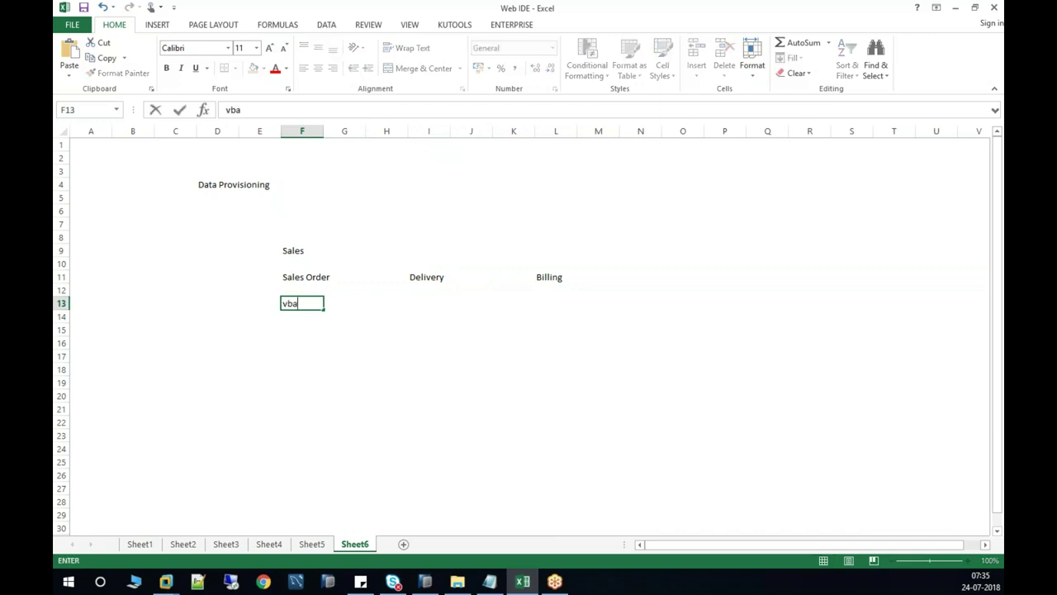
{"action": "key", "text": "Return"}
{"action": "type", "text": "vbap"}
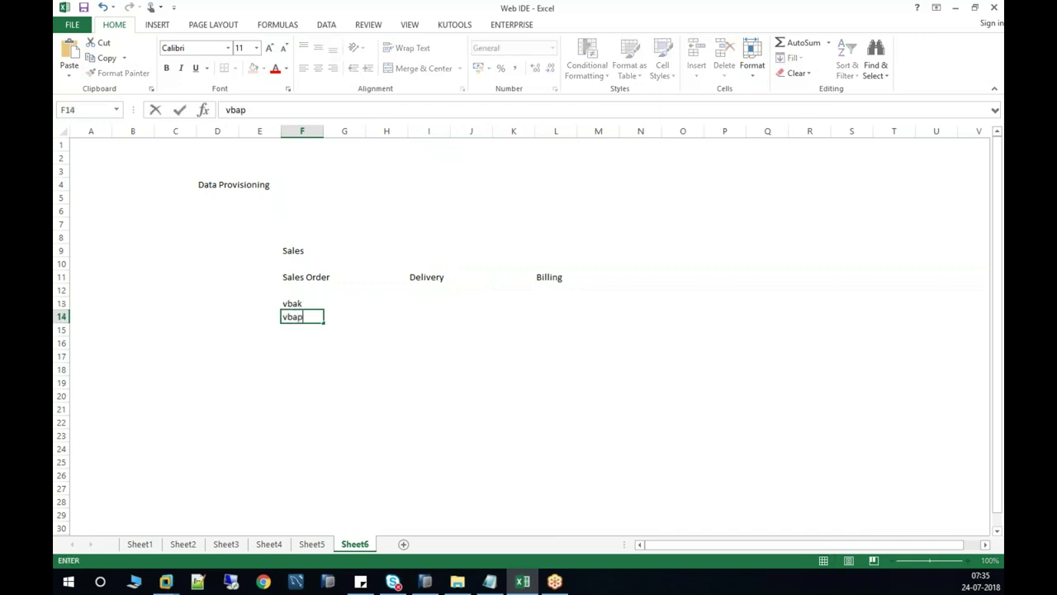
{"action": "key", "text": "Return"}
{"action": "type", "text": "vbuk"}
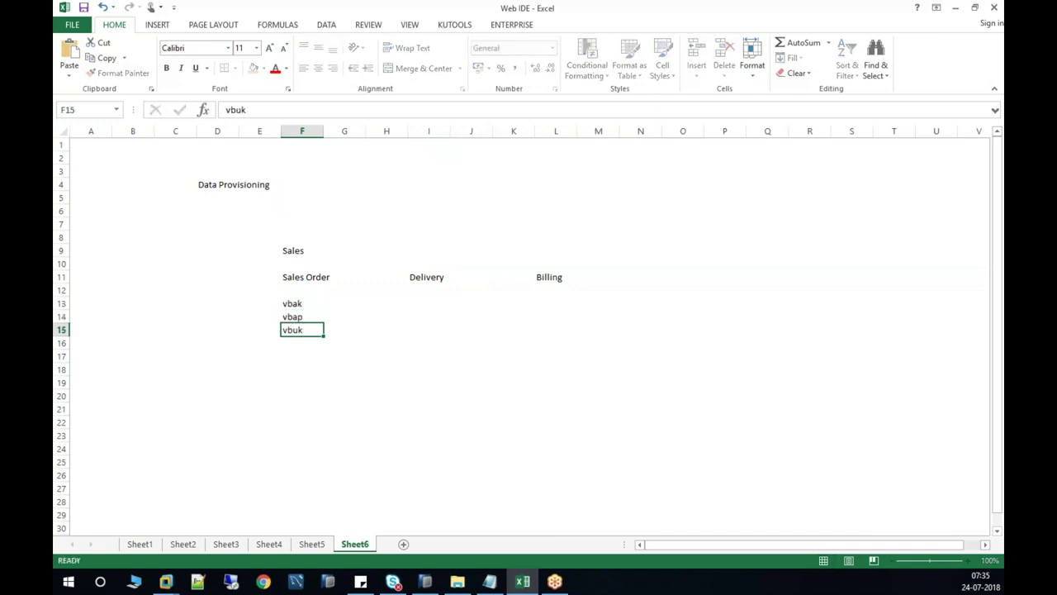
{"action": "key", "text": "Return"}
{"action": "type", "text": "vbu"}
{"action": "key", "text": "Return"}
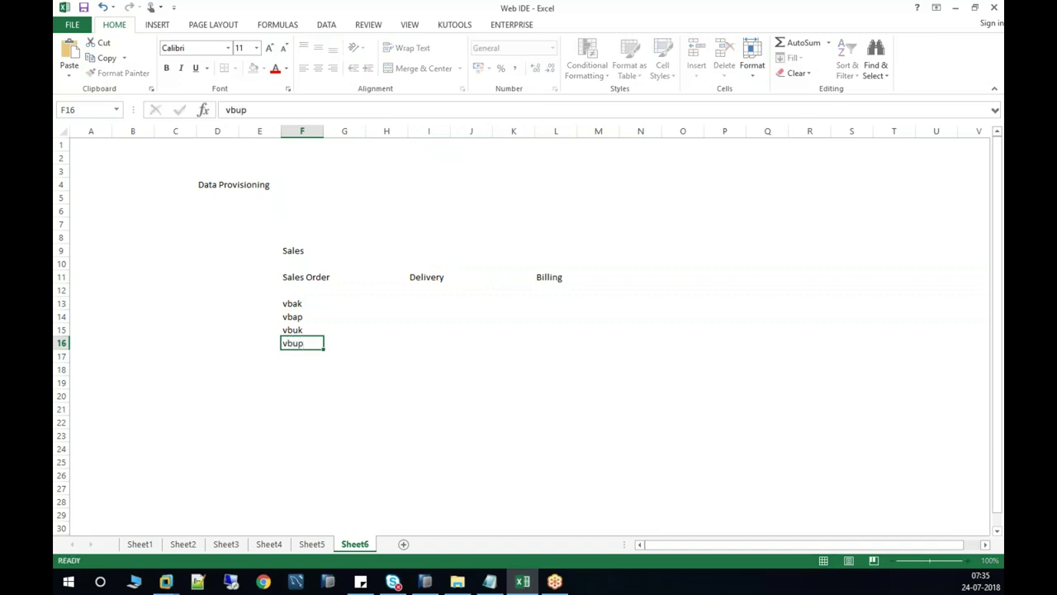
List likp and lips under Delivery in I13:I14, and vbrk and vbrp under Billing in L13:L14.
{"action": "left_click", "coordinate": [434, 299]}
{"action": "type", "text": "likp"}
{"action": "key", "text": "Return"}
{"action": "type", "text": "lips"}
{"action": "left_click", "coordinate": [545, 302]}
{"action": "type", "text": "vbrk"}
{"action": "key", "text": "Return"}
{"action": "type", "text": "vbrk"}
{"action": "key", "text": "BackSpace"}
{"action": "type", "text": "p"}
{"action": "key", "text": "Return"}
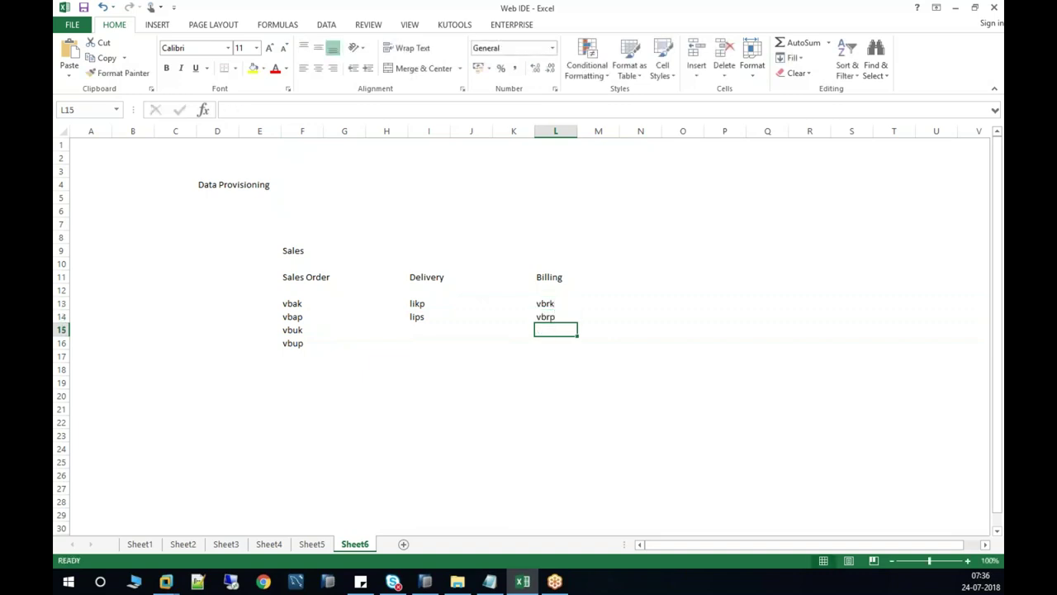
Add the heading "Master Tables" in O11 and list kna1, mara, marc, mard and t001 in O13:O17.
{"action": "left_click", "coordinate": [675, 275]}
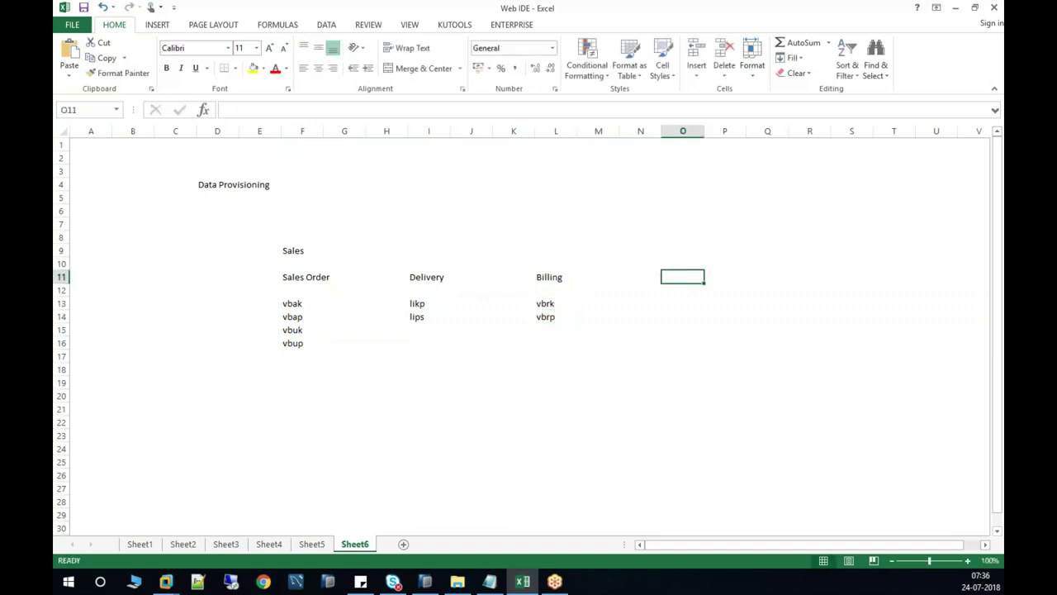
{"action": "type", "text": "Master Tables"}
{"action": "key", "text": "Return"}
{"action": "key", "text": "Return"}
{"action": "type", "text": "kna1"}
{"action": "key", "text": "Return"}
{"action": "type", "text": "mara"}
{"action": "key", "text": "Return"}
{"action": "type", "text": "mara"}
{"action": "key", "text": "BackSpace"}
{"action": "type", "text": "c"}
{"action": "key", "text": "Return"}
{"action": "type", "text": "mard"}
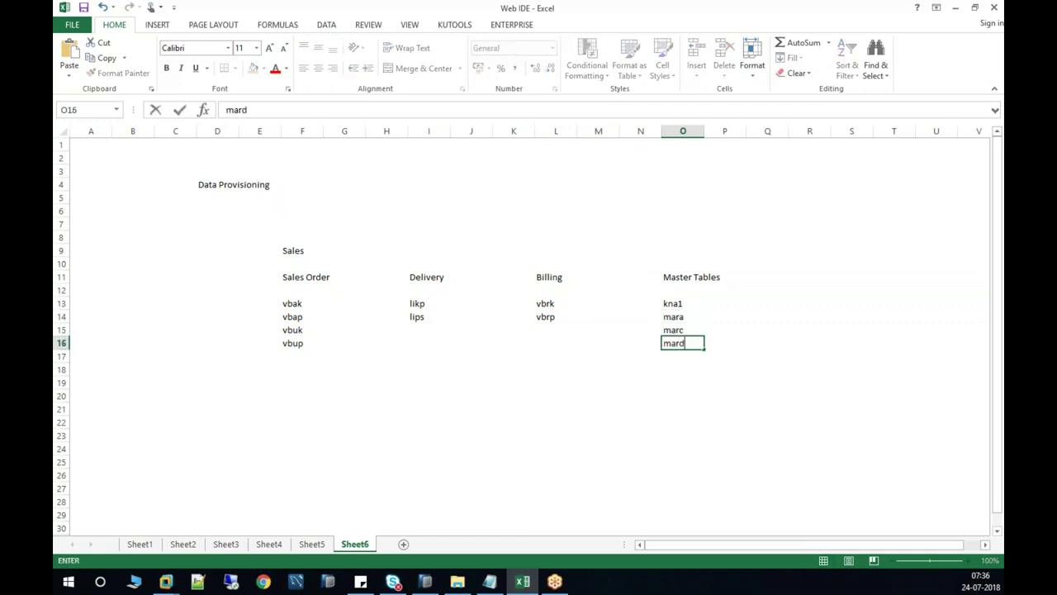
{"action": "key", "text": "Return"}
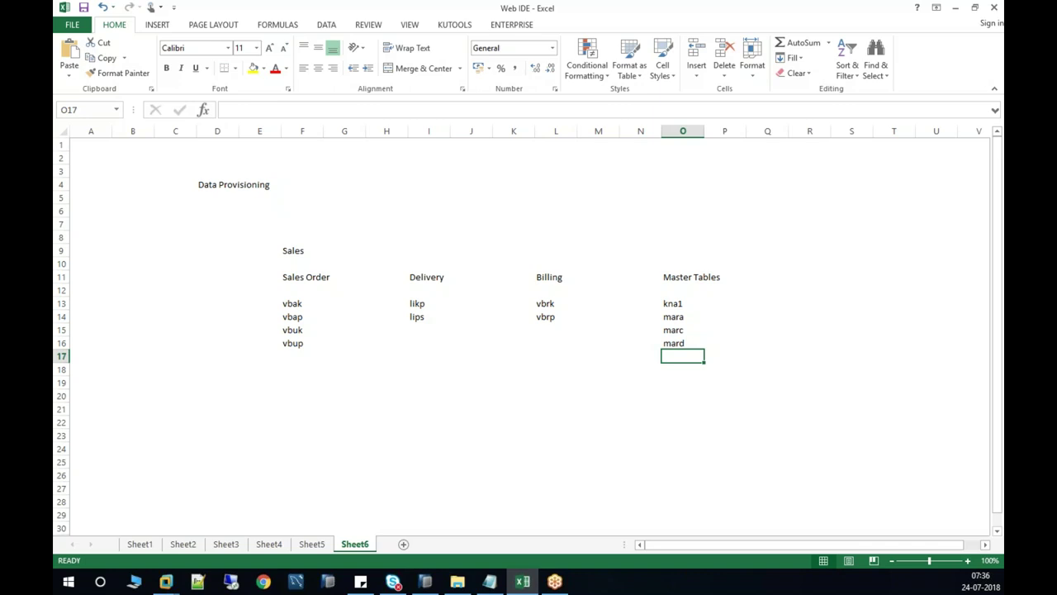
{"action": "type", "text": "t001"}
{"action": "key", "text": "Return"}
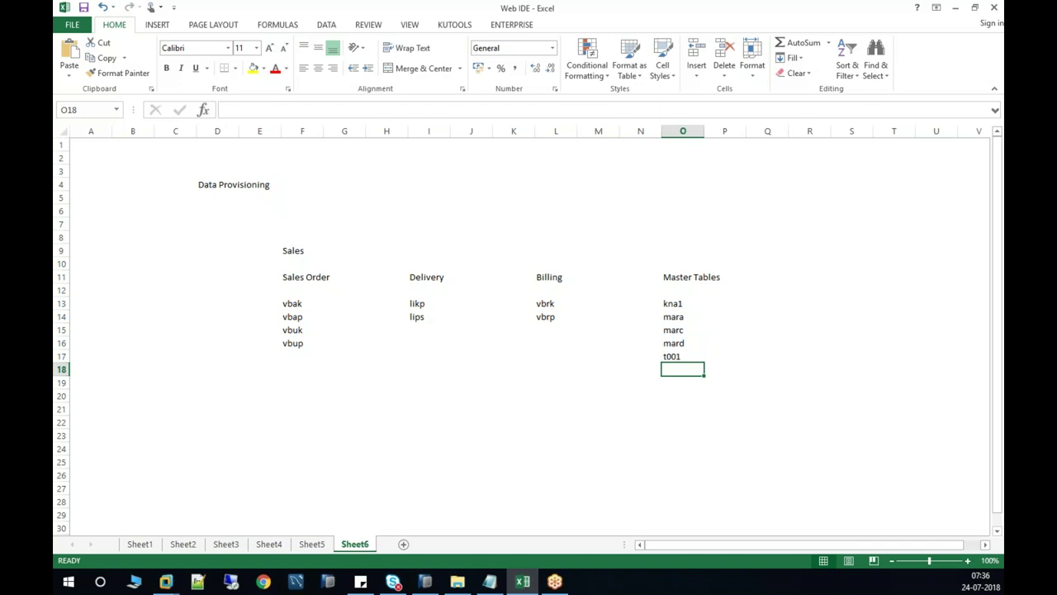
Outline the Master Tables range O13:O27 with a thick box border.
{"action": "left_click_drag", "start_coordinate": [686, 369], "coordinate": [689, 462]}
{"action": "left_click", "coordinate": [674, 303]}
{"action": "left_click_drag", "start_coordinate": [678, 317], "coordinate": [693, 488]}
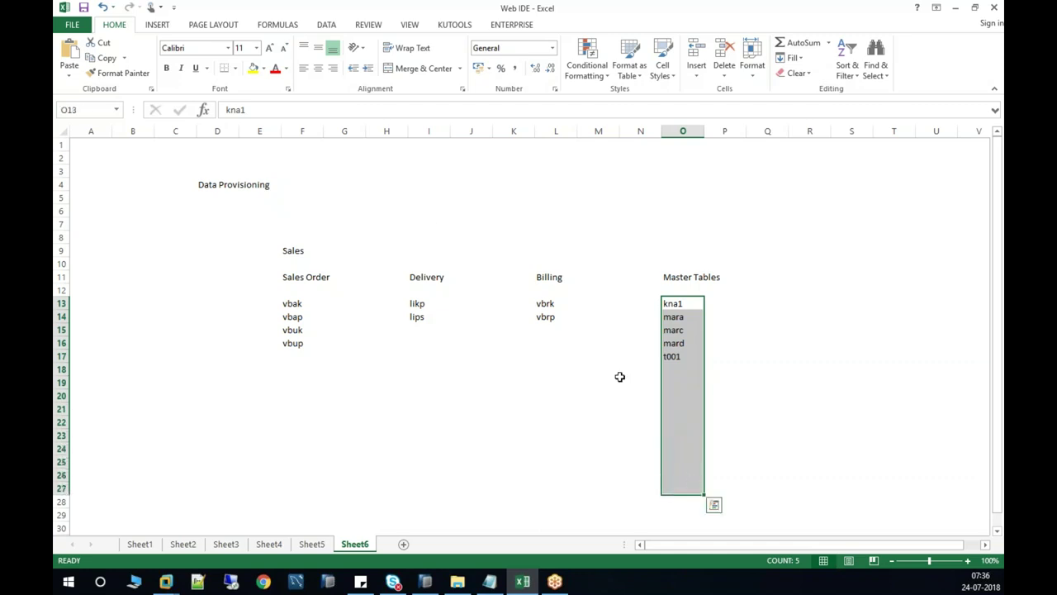
{"action": "left_click", "coordinate": [236, 67]}
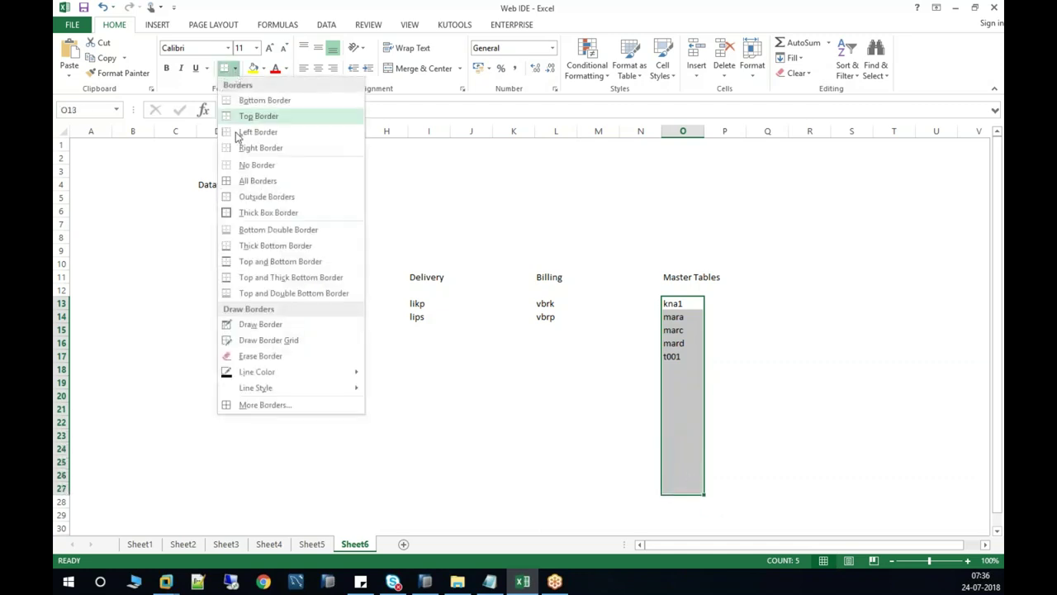
{"action": "left_click", "coordinate": [236, 216]}
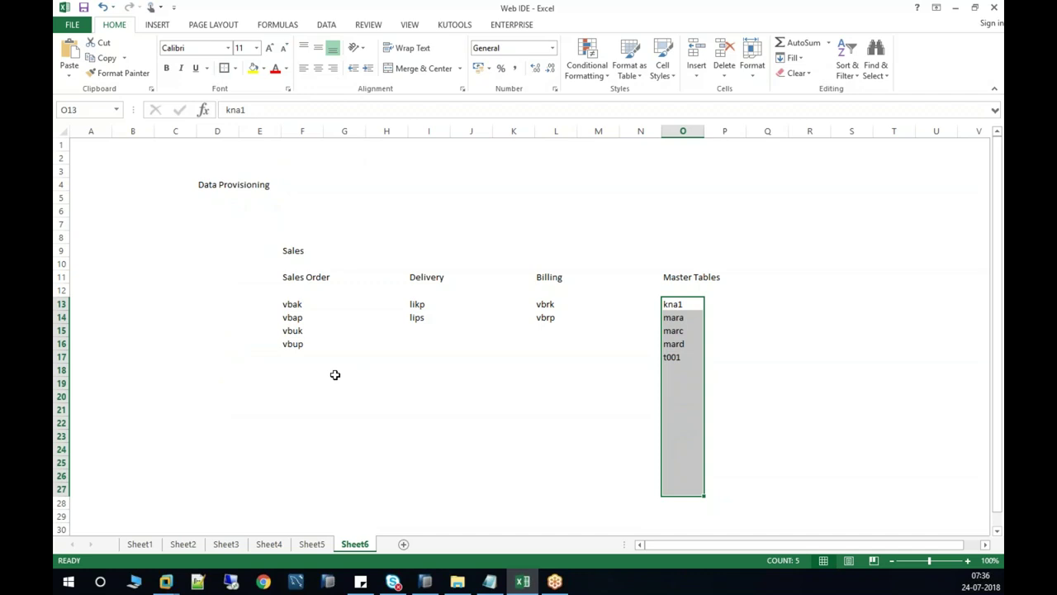
{"action": "left_click", "coordinate": [308, 304]}
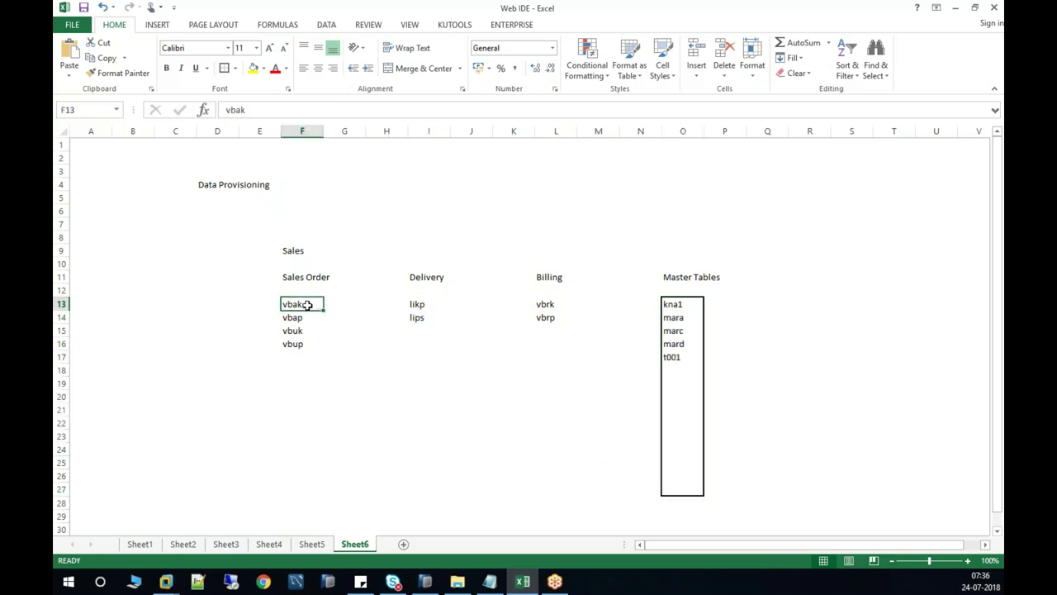
{"action": "left_click", "coordinate": [305, 332]}
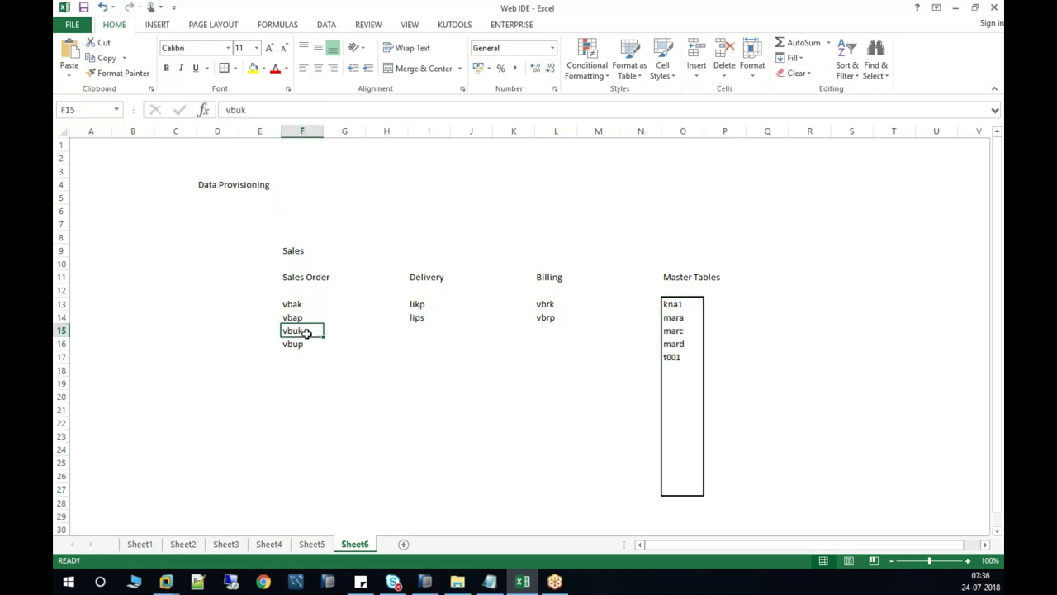
{"action": "left_click", "coordinate": [303, 316]}
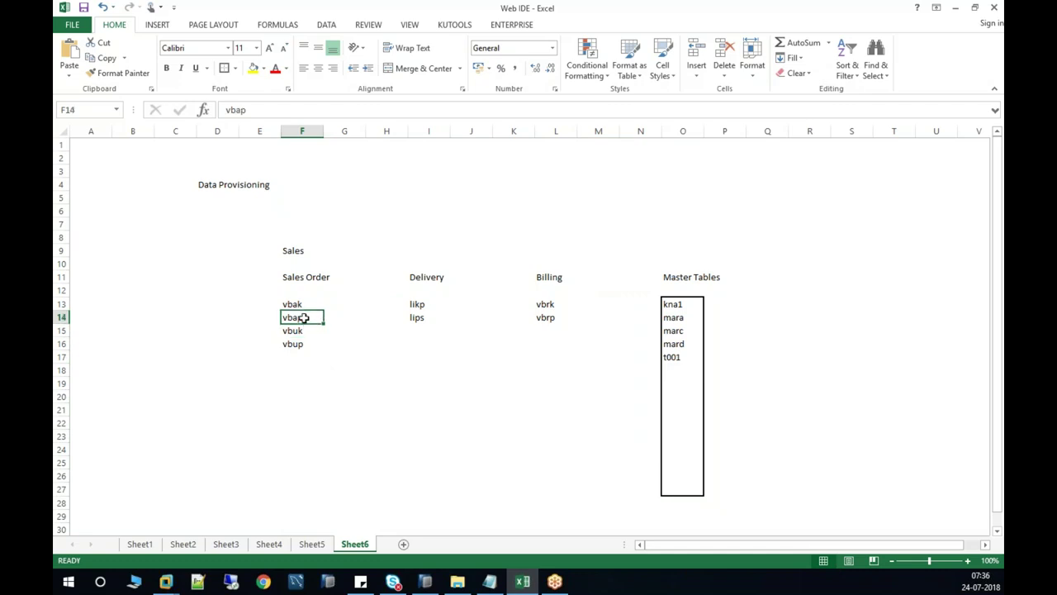
Review the listed tables under Sales Order, Delivery and Billing, along with the bordered Master Tables range.
{"action": "key", "text": "Down"}
{"action": "key", "text": "Down"}
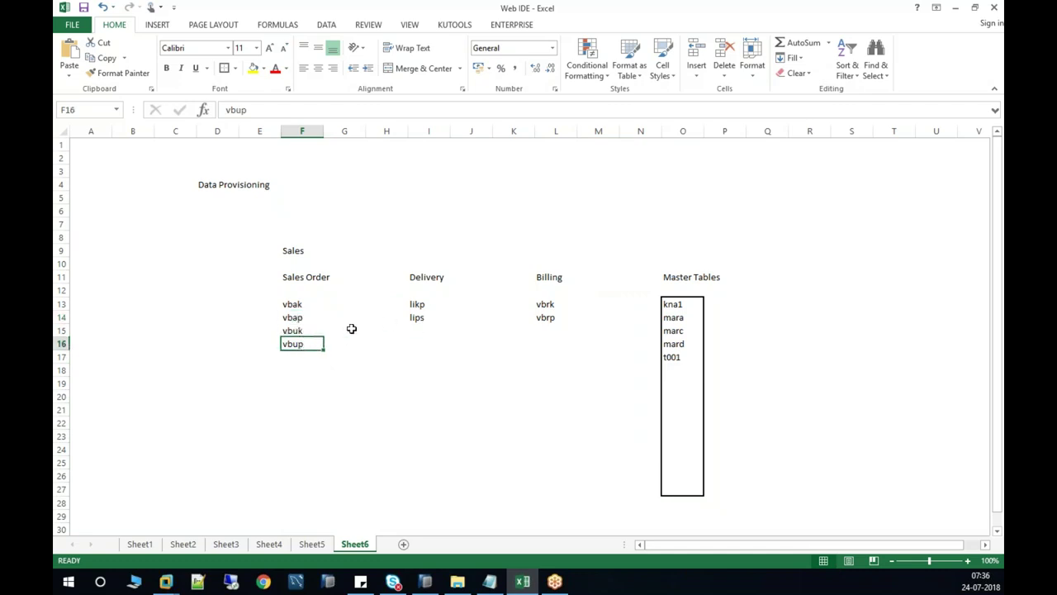
{"action": "left_click", "coordinate": [291, 305]}
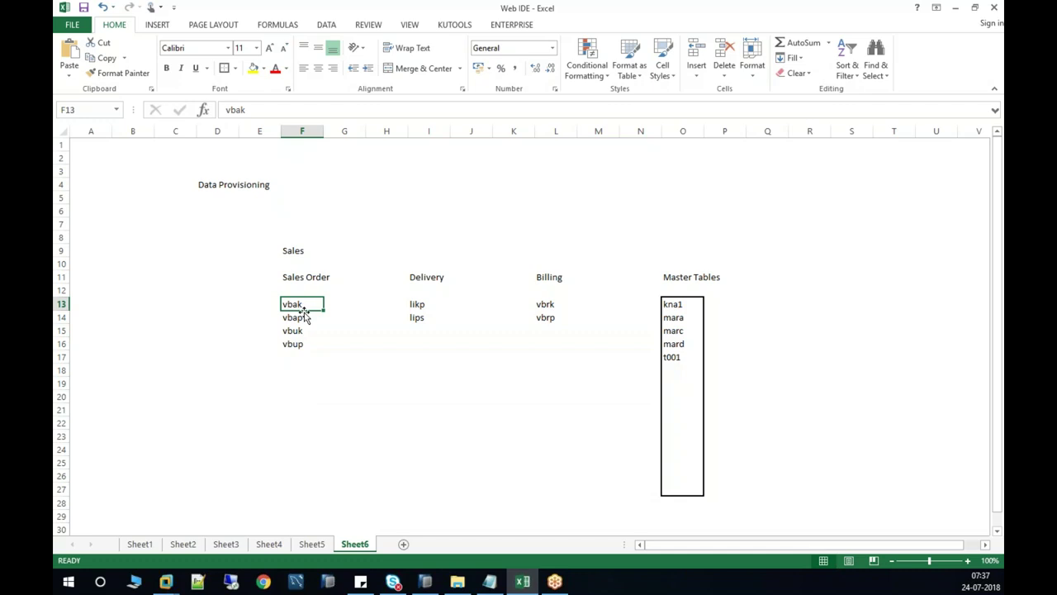
{"action": "left_click", "coordinate": [303, 318]}
{"action": "left_click", "coordinate": [300, 333]}
{"action": "left_click", "coordinate": [304, 355]}
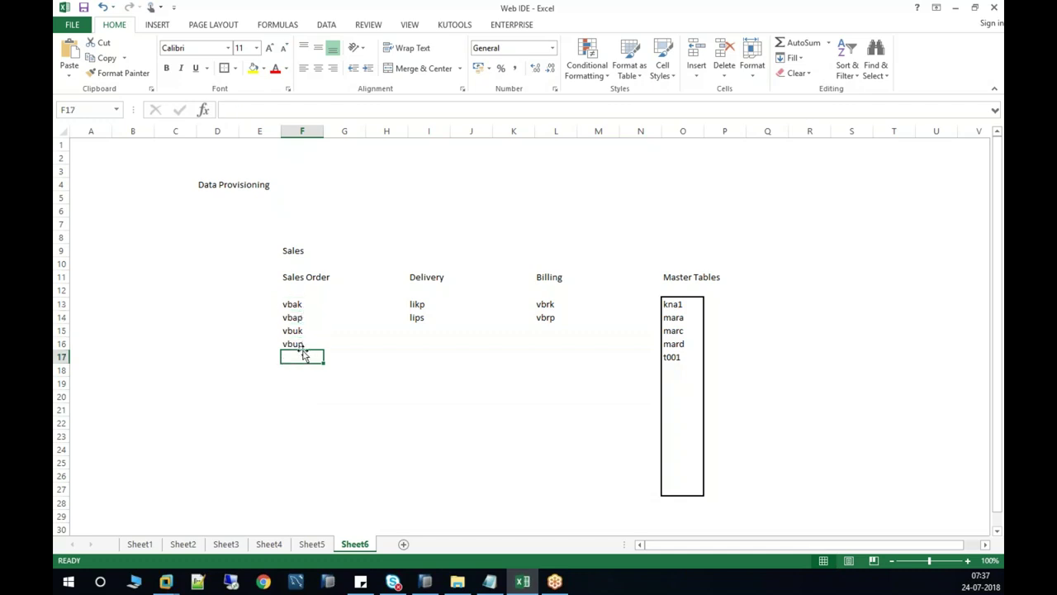
{"action": "left_click", "coordinate": [432, 309]}
{"action": "left_click", "coordinate": [429, 319]}
{"action": "left_click", "coordinate": [479, 319]}
{"action": "left_click", "coordinate": [546, 306]}
{"action": "left_click", "coordinate": [547, 320]}
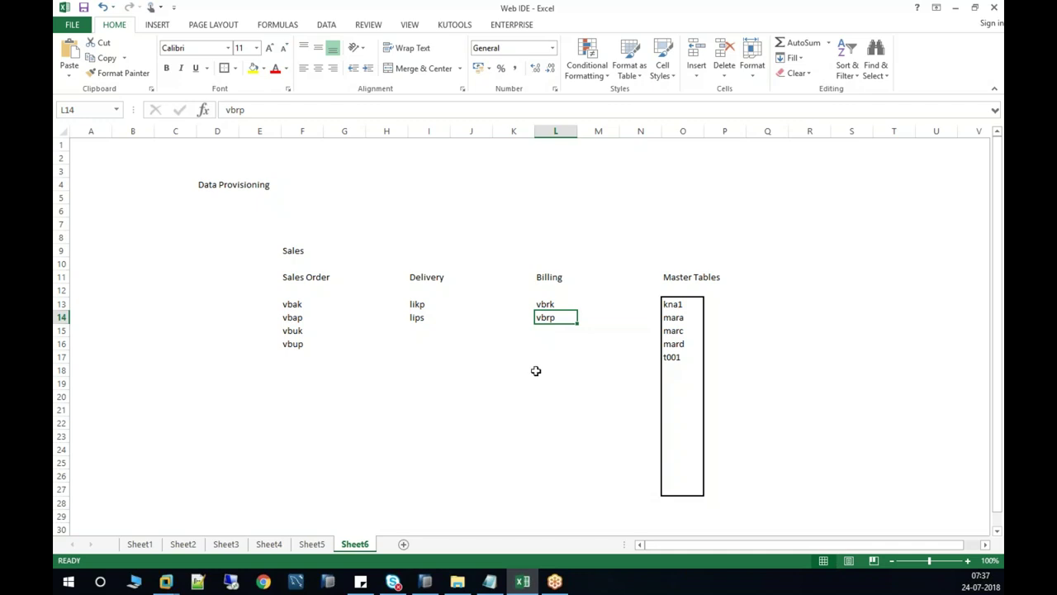
{"action": "left_click_drag", "start_coordinate": [688, 307], "coordinate": [687, 490]}
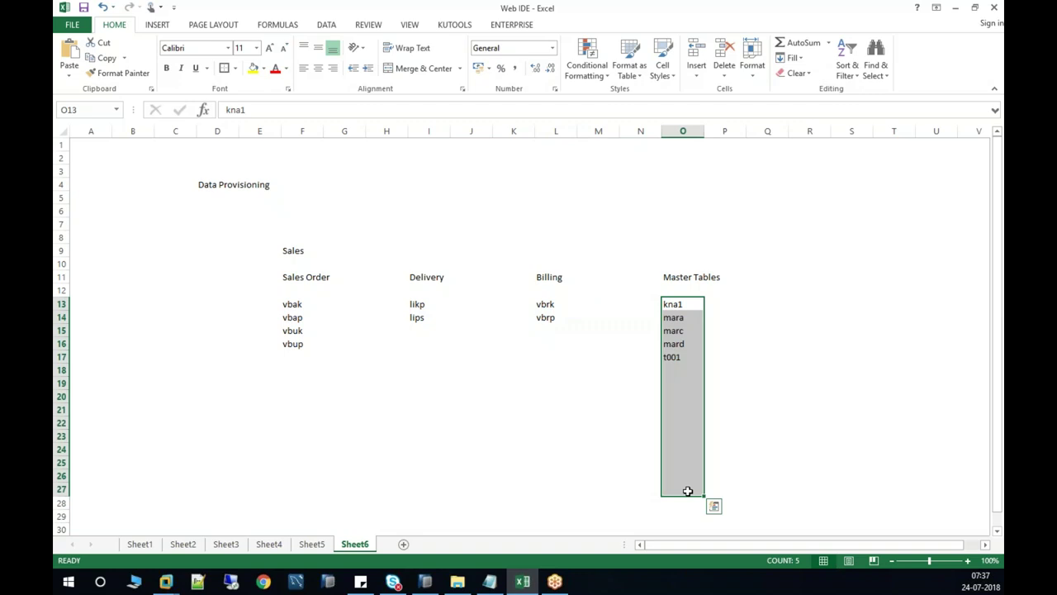
{"action": "left_click", "coordinate": [307, 420]}
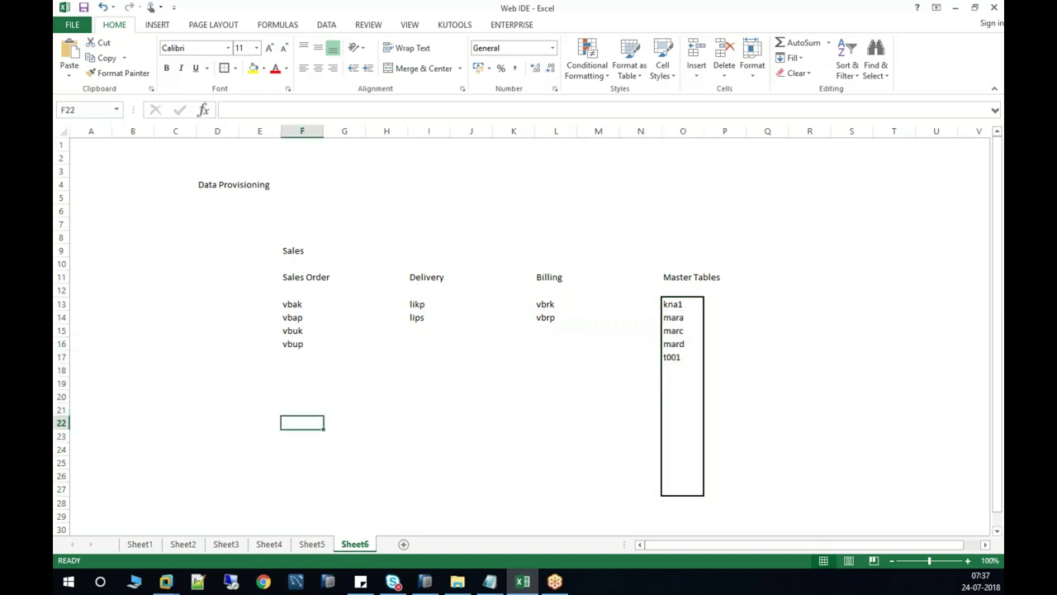
Go through the Sales Order tables and compare them with the Delivery tables likp and lips and the Billing tables vbrk and vbrp.
{"action": "left_click", "coordinate": [296, 305]}
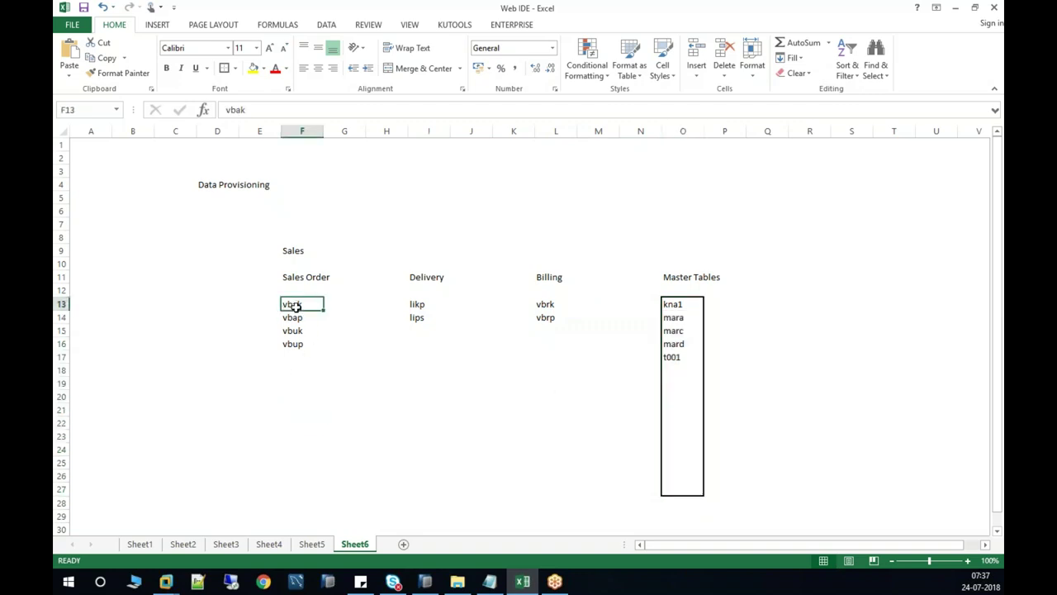
{"action": "left_click", "coordinate": [299, 329]}
{"action": "left_click", "coordinate": [302, 304]}
{"action": "left_click", "coordinate": [299, 322]}
{"action": "left_click", "coordinate": [300, 355]}
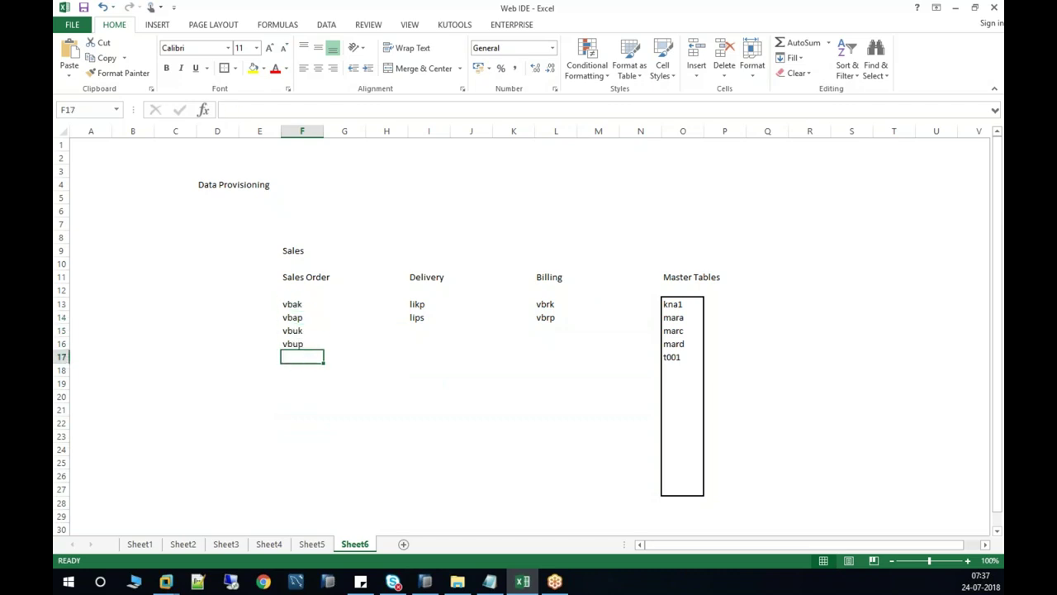
{"action": "left_click_drag", "start_coordinate": [300, 424], "coordinate": [346, 454]}
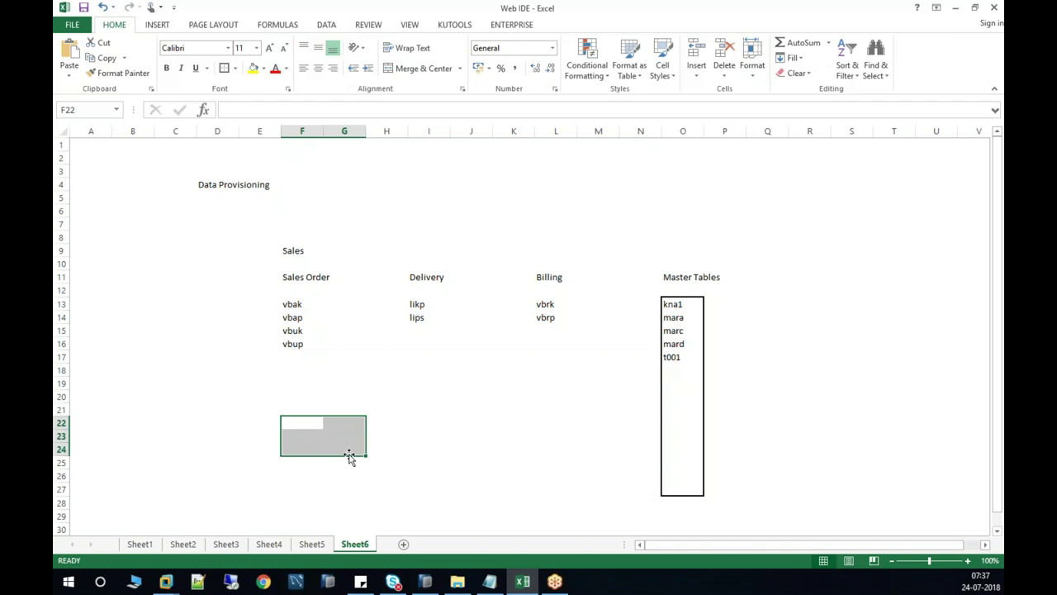
{"action": "left_click_drag", "start_coordinate": [426, 304], "coordinate": [427, 316]}
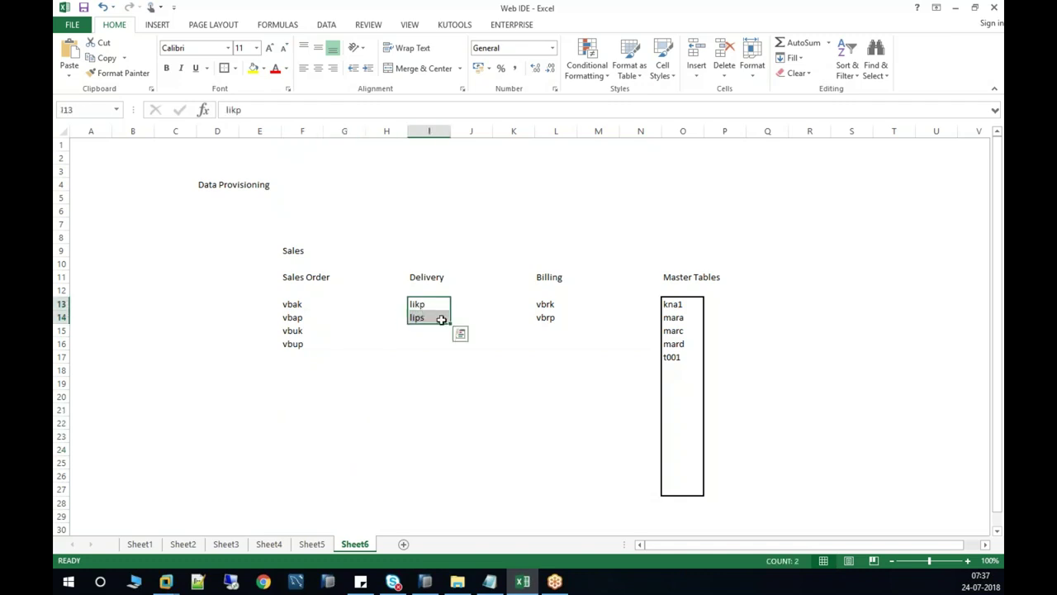
{"action": "left_click_drag", "start_coordinate": [554, 304], "coordinate": [559, 346]}
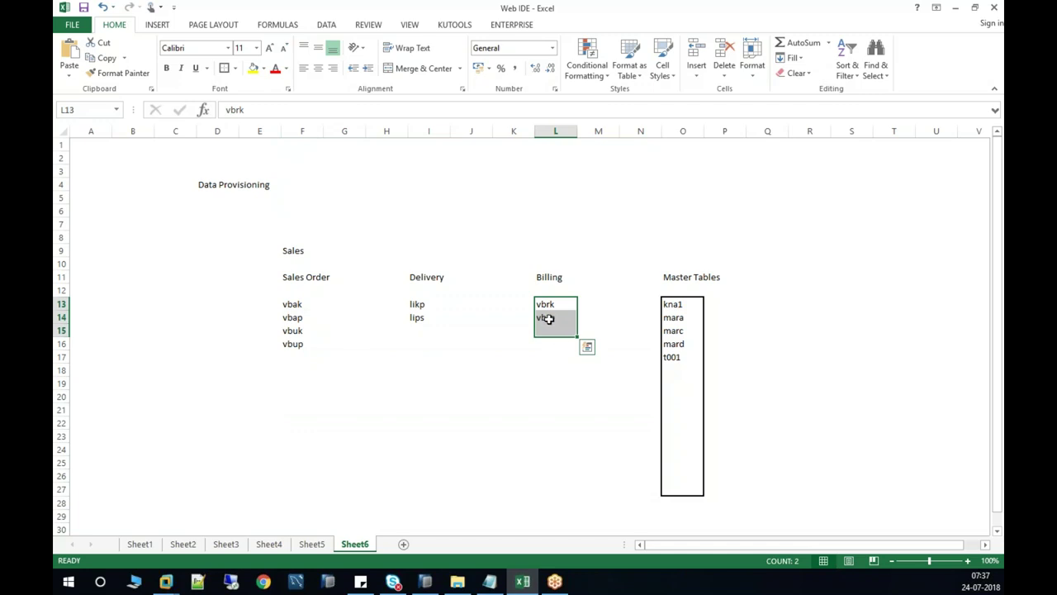
{"action": "left_click_drag", "start_coordinate": [550, 301], "coordinate": [553, 318]}
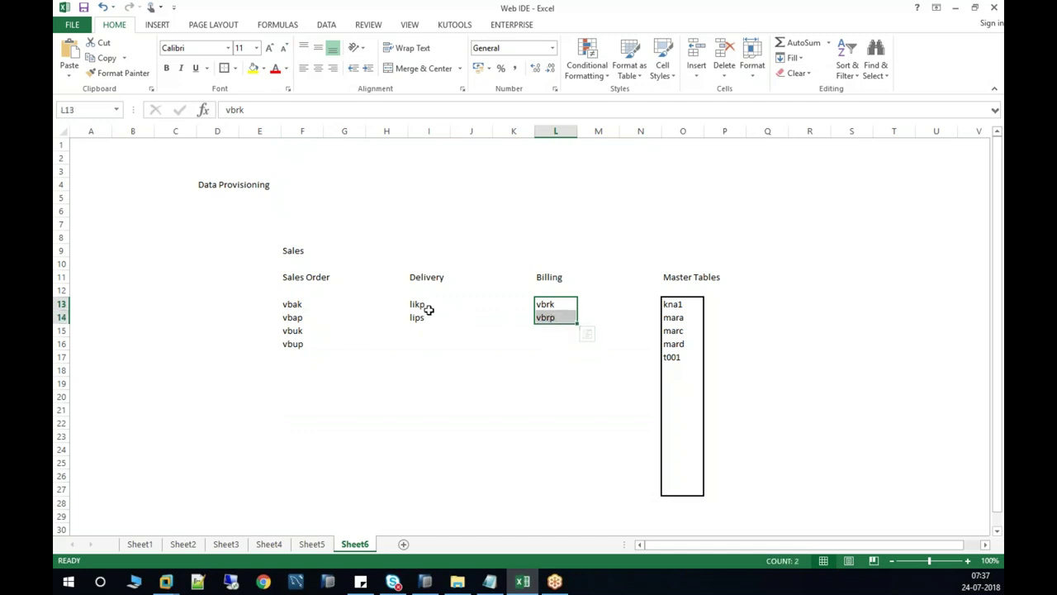
{"action": "left_click", "coordinate": [429, 304]}
{"action": "left_click_drag", "start_coordinate": [429, 304], "coordinate": [432, 317]}
{"action": "left_click", "coordinate": [432, 317]}
{"action": "left_click", "coordinate": [303, 315]}
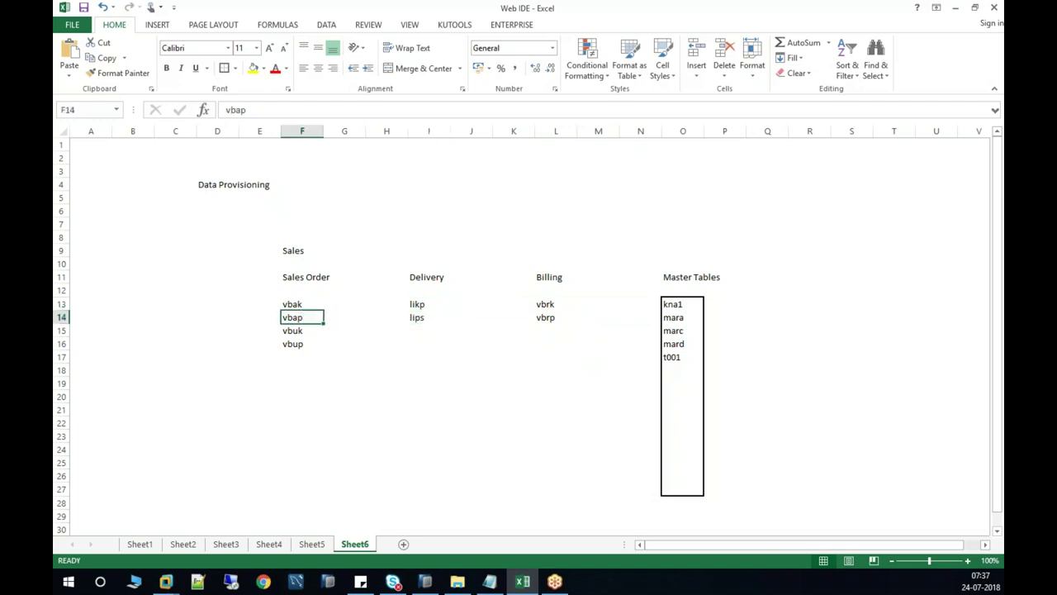
{"action": "left_click", "coordinate": [301, 446]}
{"action": "left_click_drag", "start_coordinate": [304, 446], "coordinate": [347, 447]}
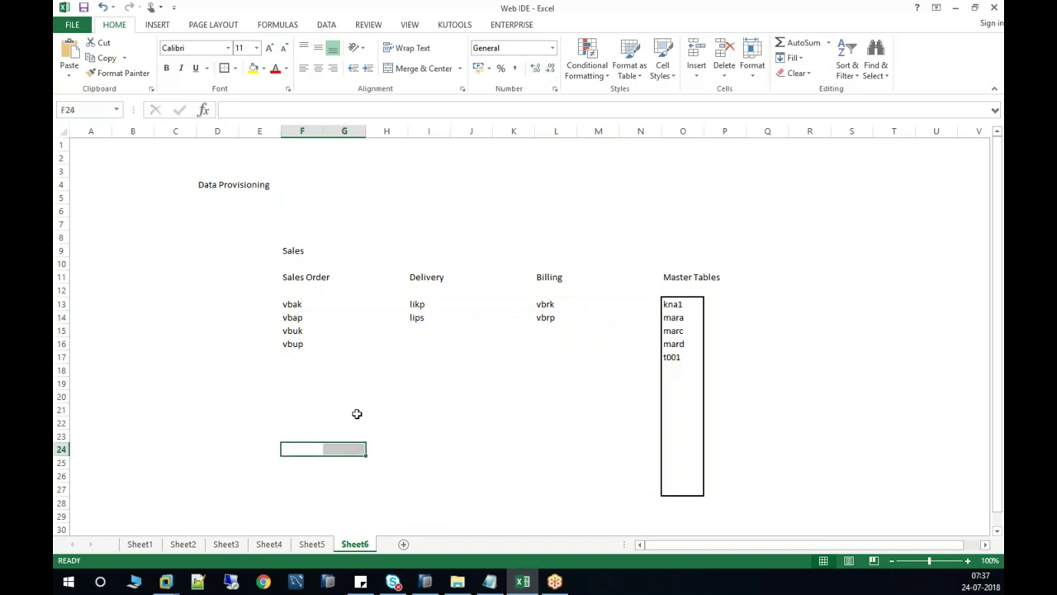
{"action": "left_click", "coordinate": [302, 322]}
{"action": "left_click", "coordinate": [298, 344]}
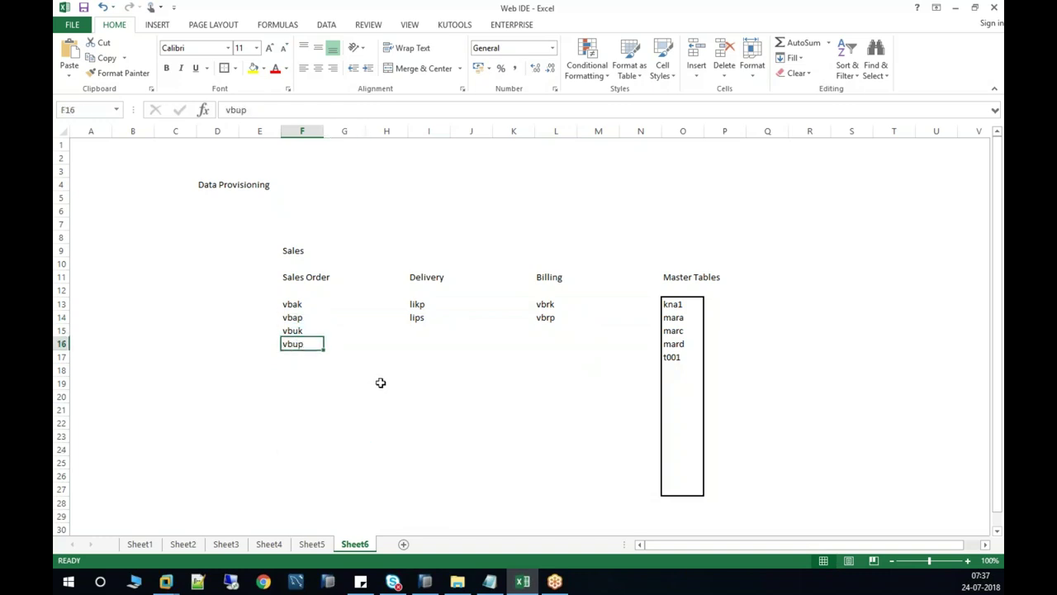
{"action": "left_click", "coordinate": [416, 321]}
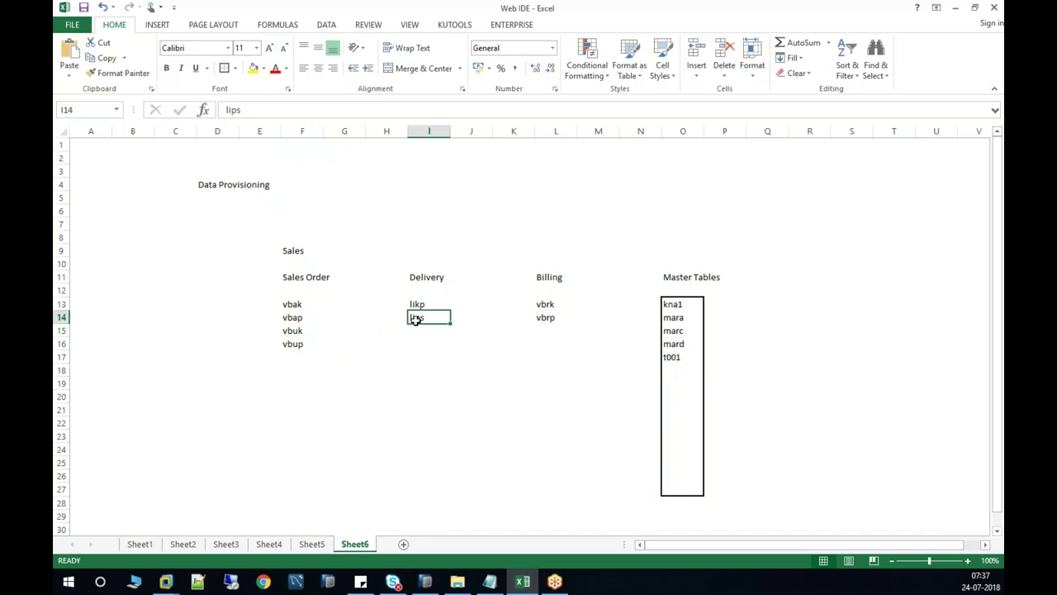
{"action": "left_click", "coordinate": [554, 319]}
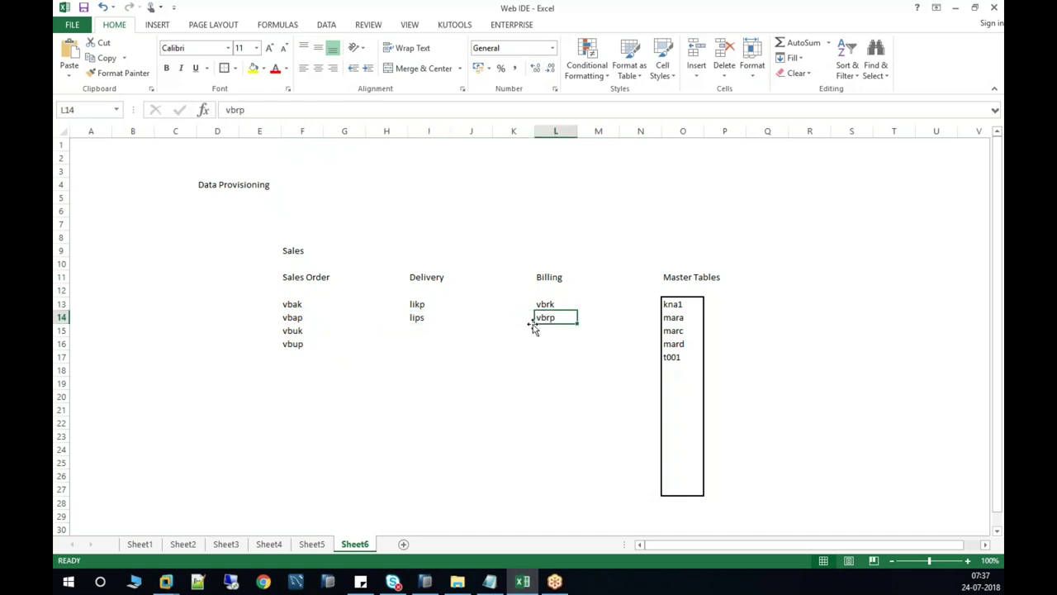
{"action": "left_click", "coordinate": [423, 316]}
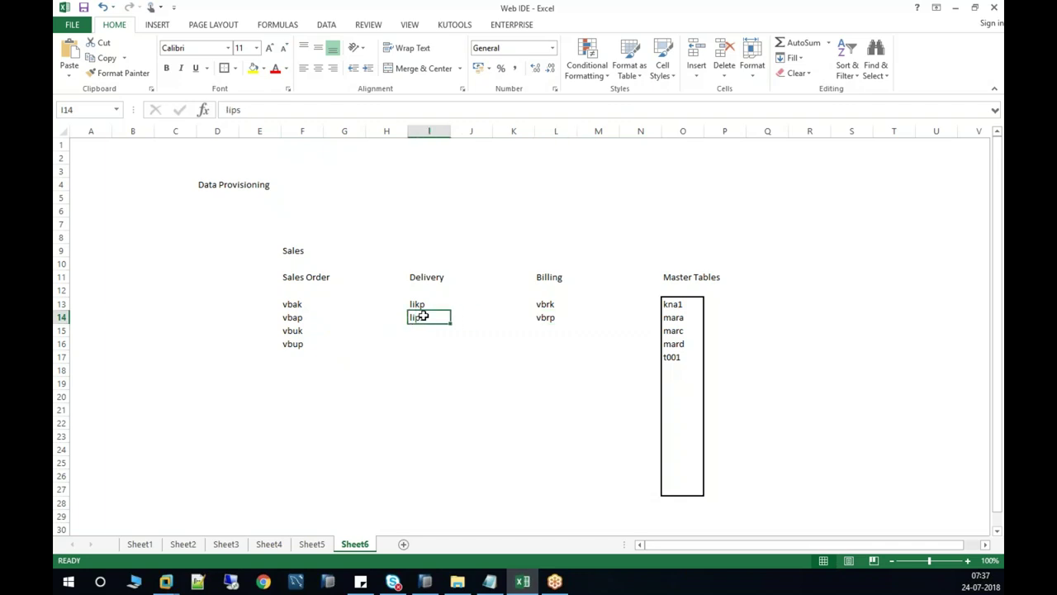
Outline the Sales Order, Delivery and Billing tables in F13:L16 with one thick box border.
{"action": "left_click", "coordinate": [293, 331]}
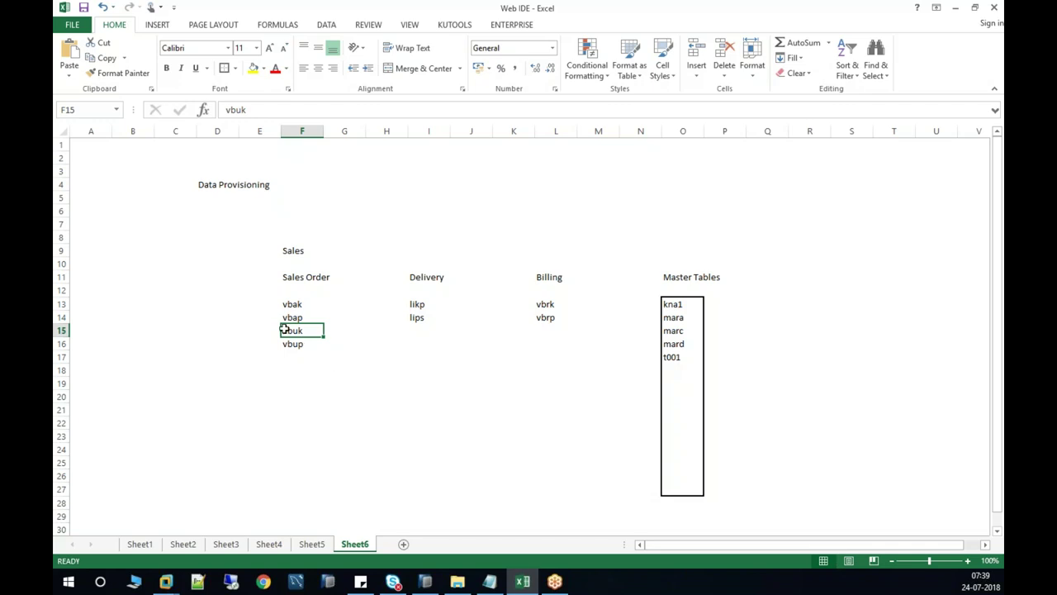
{"action": "left_click_drag", "start_coordinate": [302, 305], "coordinate": [307, 329]}
{"action": "left_click_drag", "start_coordinate": [417, 304], "coordinate": [430, 331]}
{"action": "left_click_drag", "start_coordinate": [540, 303], "coordinate": [547, 316]}
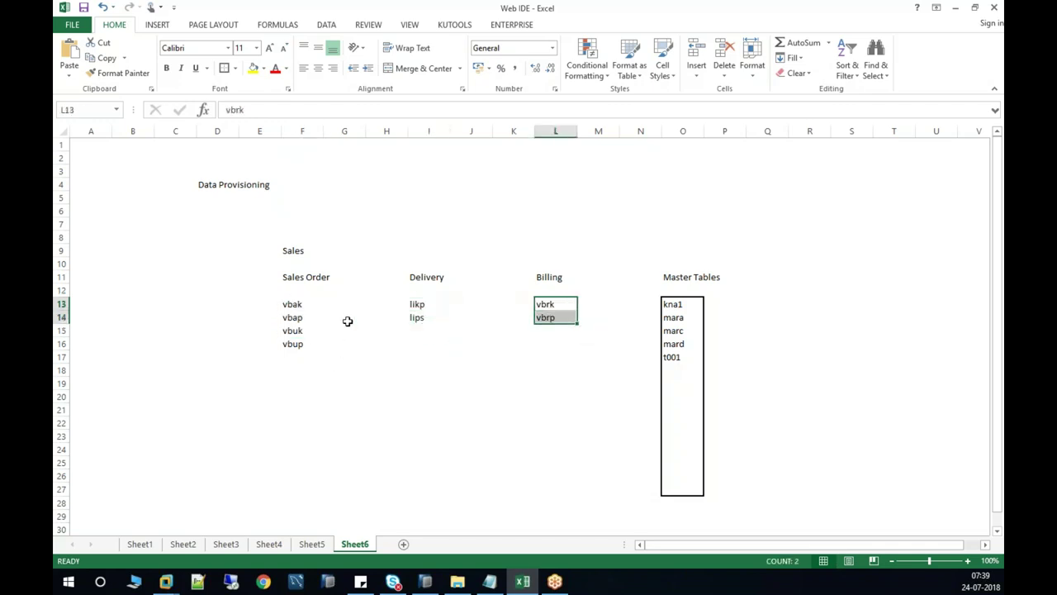
{"action": "left_click_drag", "start_coordinate": [290, 304], "coordinate": [561, 351]}
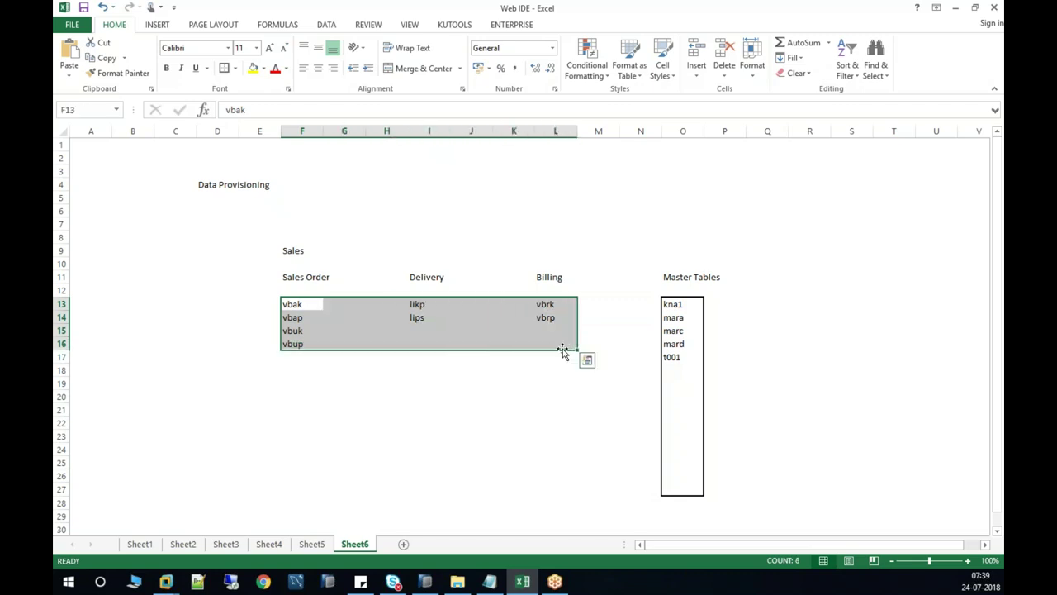
{"action": "left_click", "coordinate": [224, 67]}
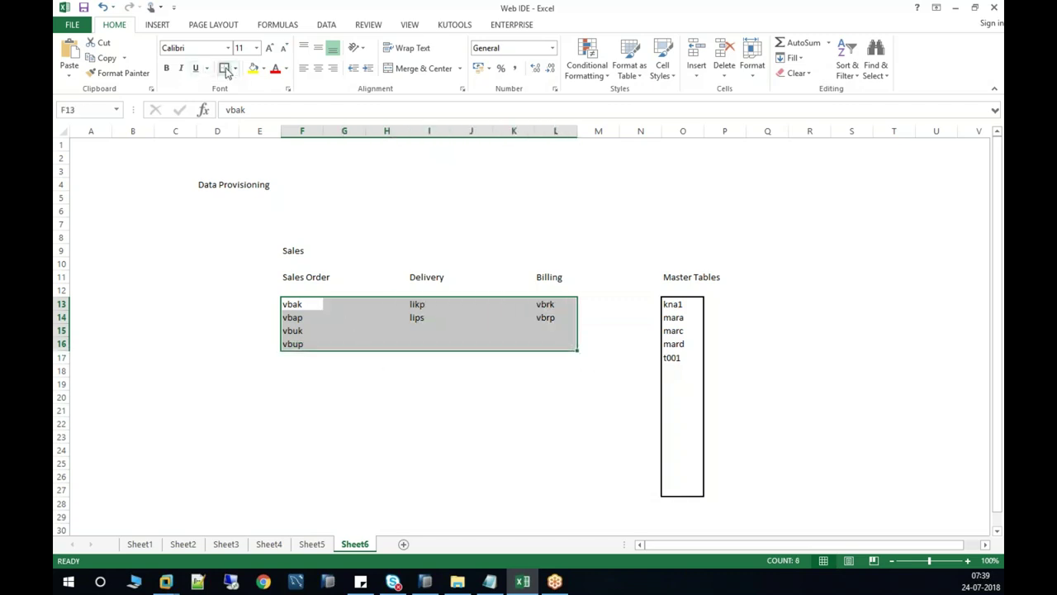
Enter the label "fact view" in cell G21, below the bordered transaction tables.
{"action": "left_click", "coordinate": [342, 408]}
{"action": "type", "text": "f"}
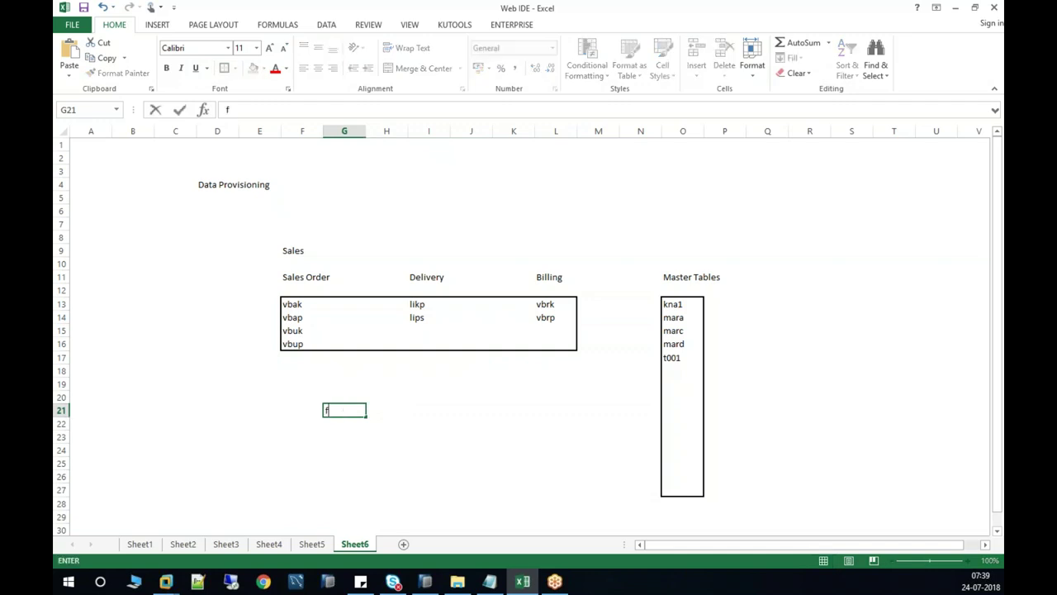
{"action": "type", "text": "act view"}
{"action": "key", "text": "Return"}
Draw a right block arrow about 9.31 cm wide and 2.12 cm high from beside "fact view" toward the Master Tables box.
{"action": "left_click", "coordinate": [376, 411]}
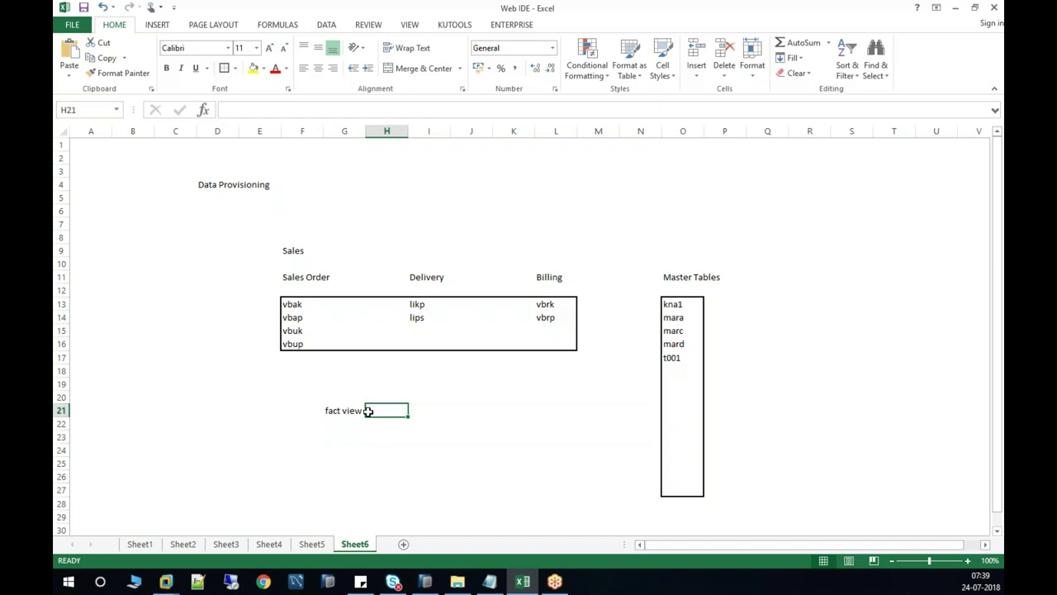
{"action": "left_click", "coordinate": [157, 25]}
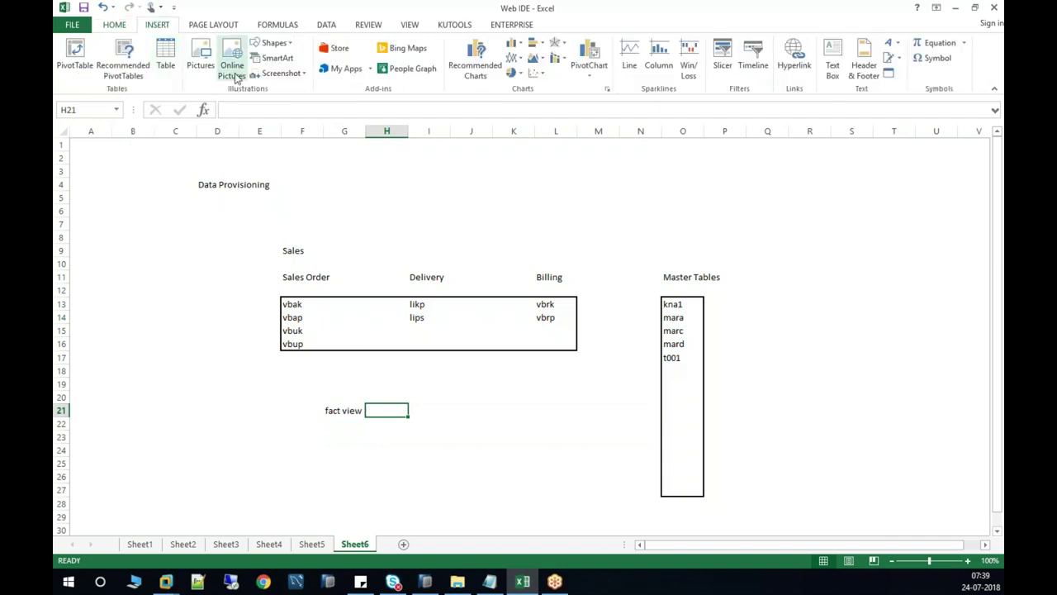
{"action": "left_click", "coordinate": [275, 43]}
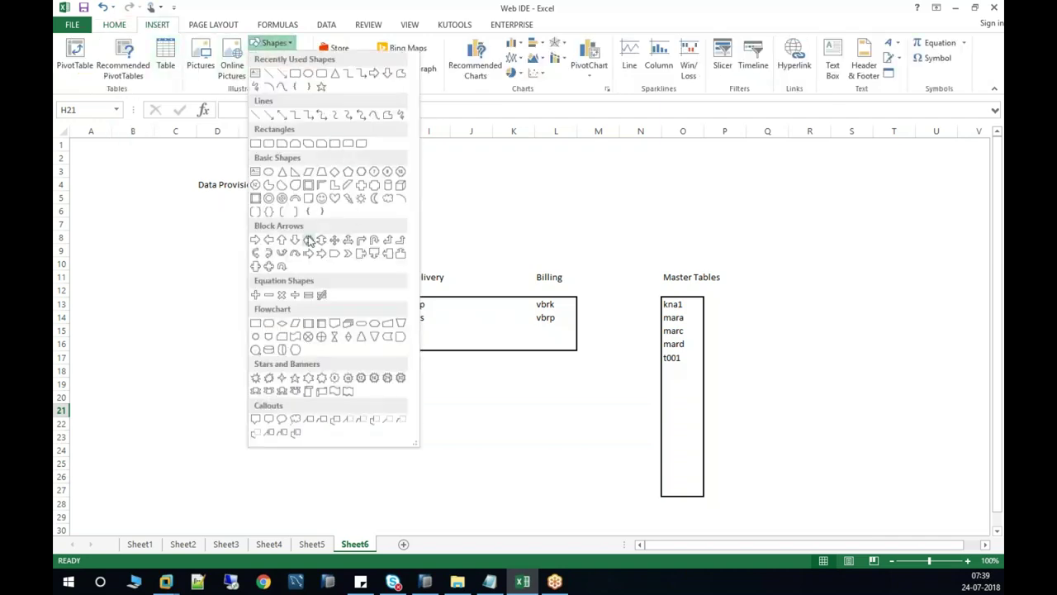
{"action": "left_click", "coordinate": [256, 239]}
{"action": "left_click_drag", "start_coordinate": [406, 408], "coordinate": [640, 461]}
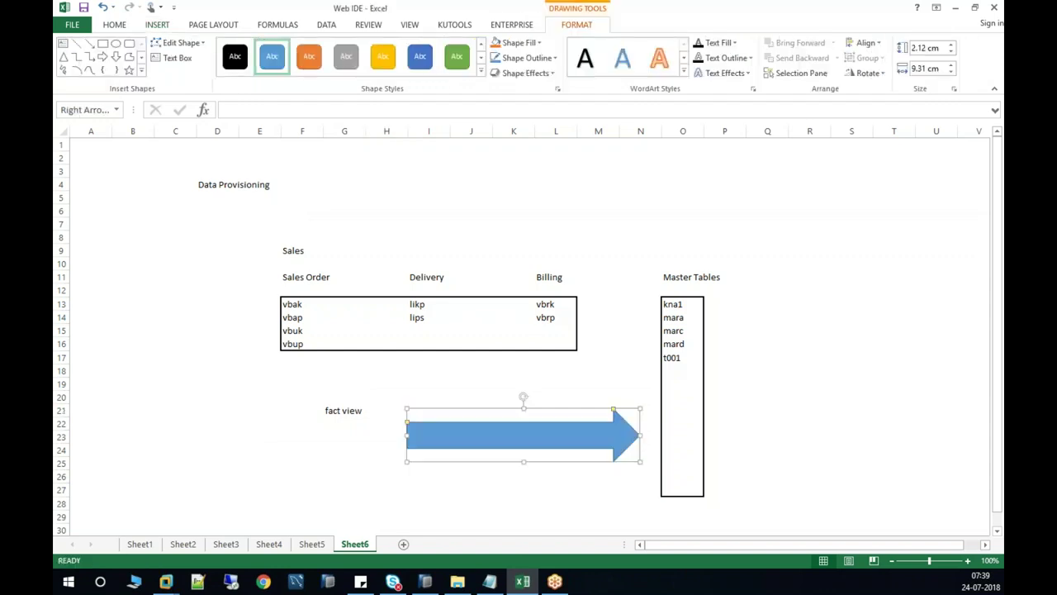